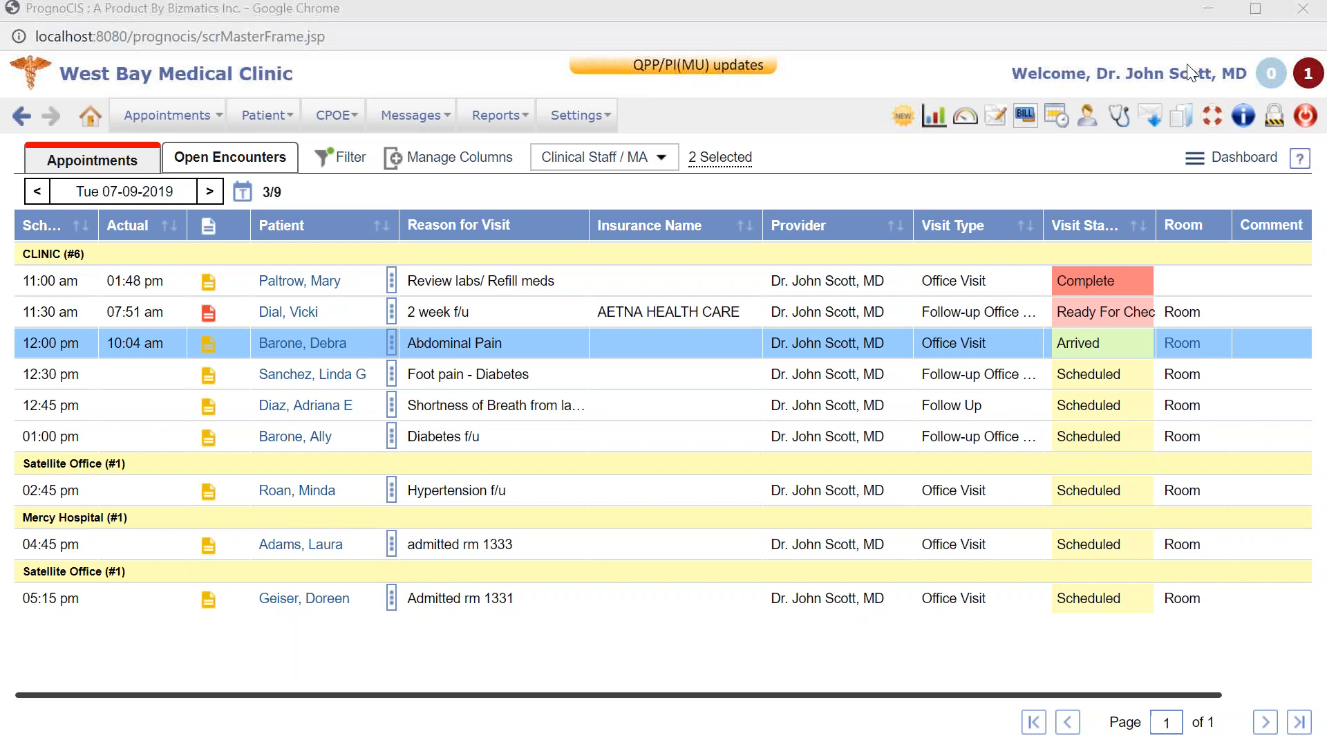
Log out of the clinic session and maximize the login window.
mouse_move(733, 159)
left_click(1306, 115)
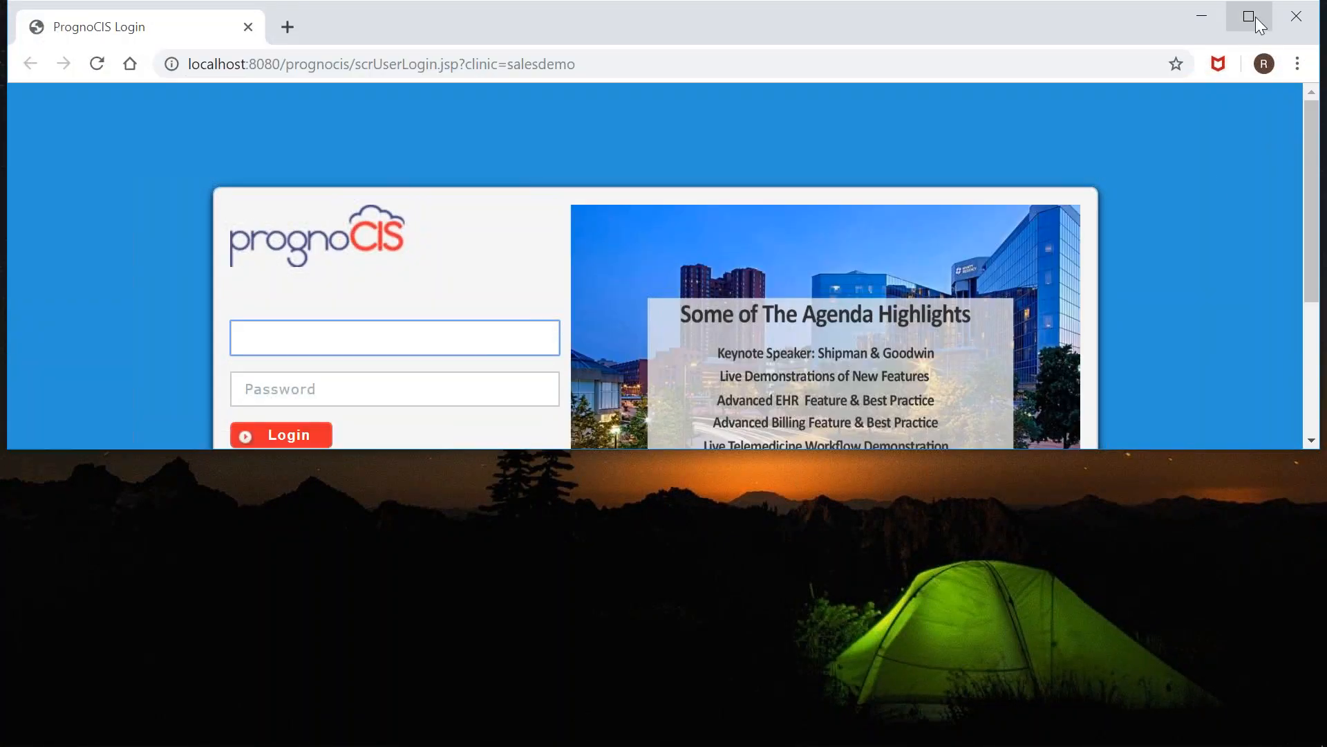
left_click(1259, 19)
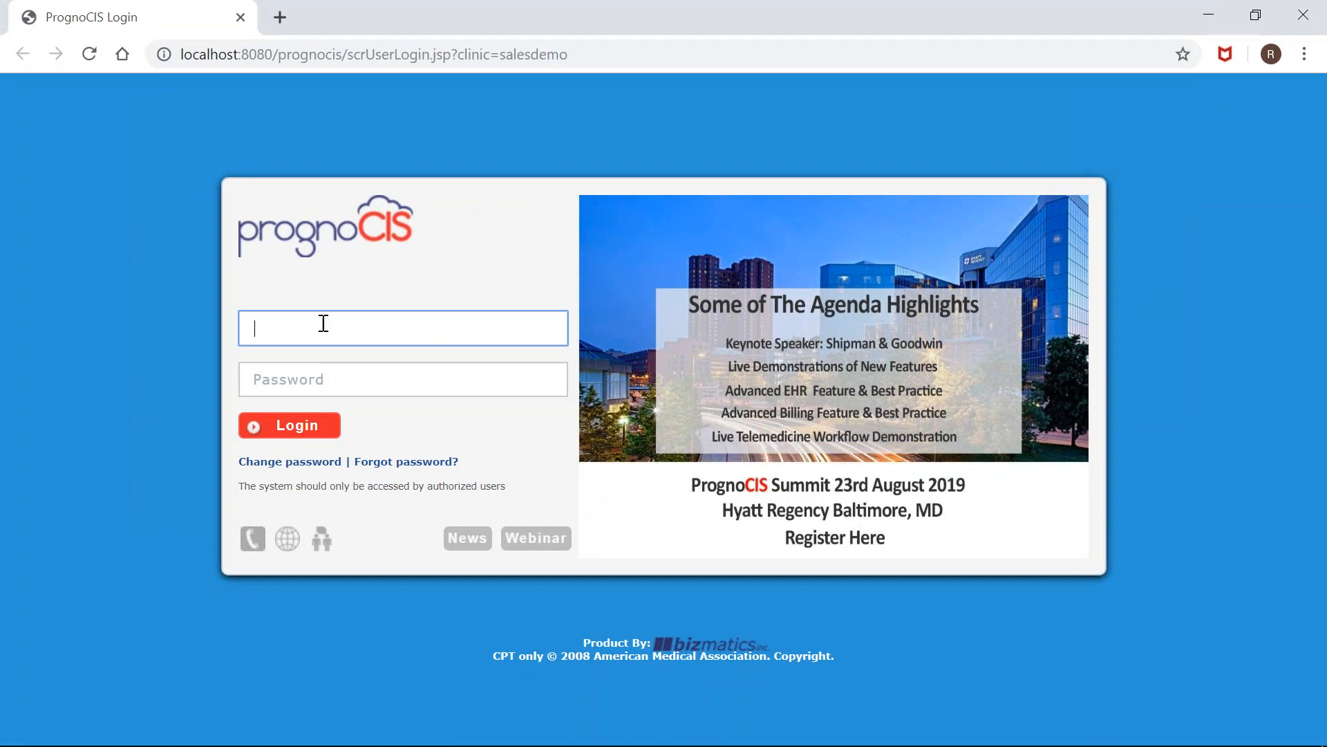
Log in to the clinic account with the username and account password.
type("amesh")
key("Tab")
type("••")
key("BackSpace")
key("BackSpace")
type("••••••••••")
key("Return")
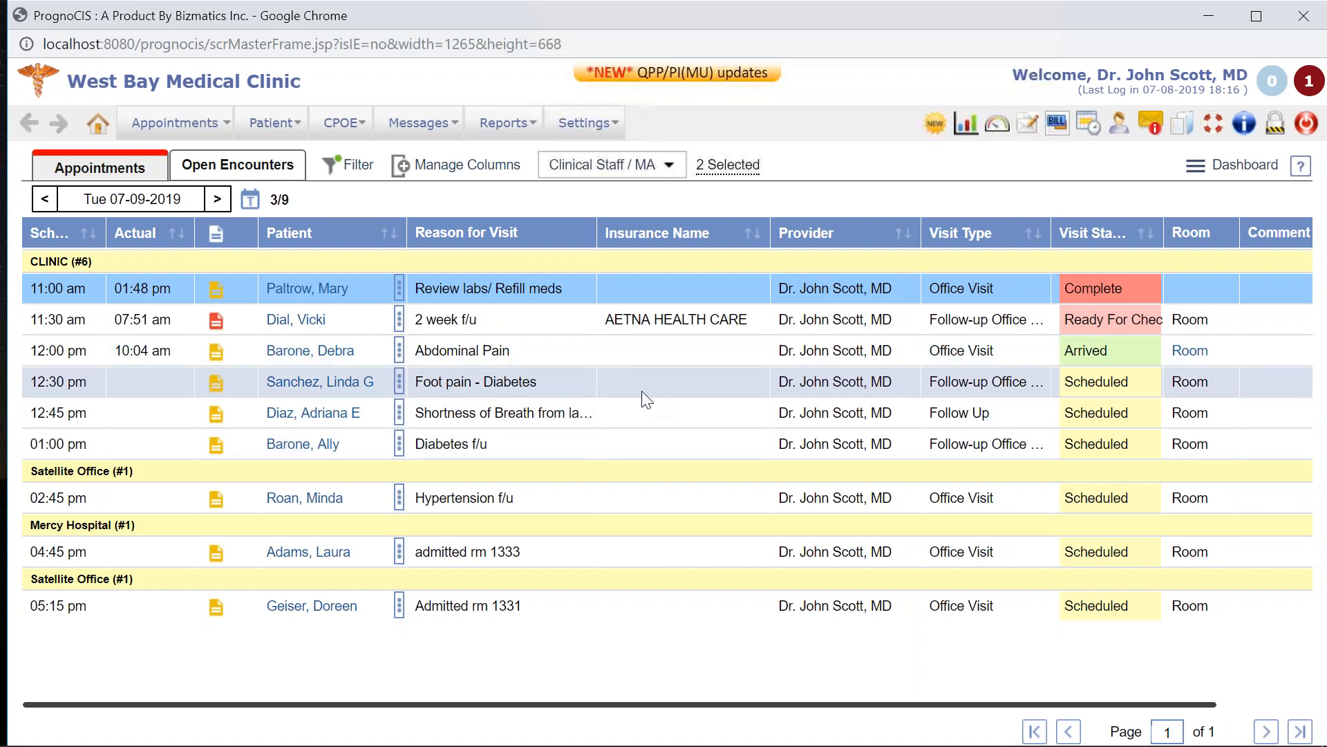
Review the appointment filter options for provider, visit type, visit status and location, leaving the filters unapplied.
left_click(148, 124)
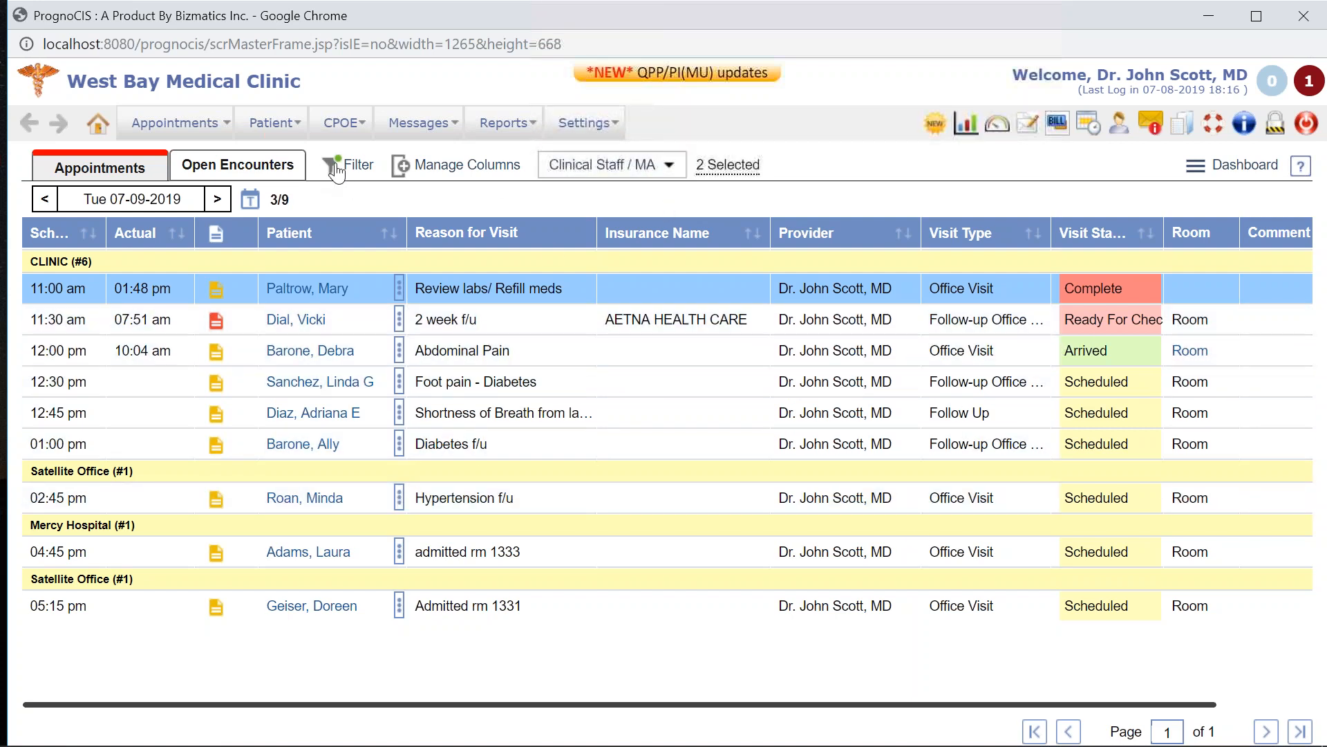
left_click(339, 166)
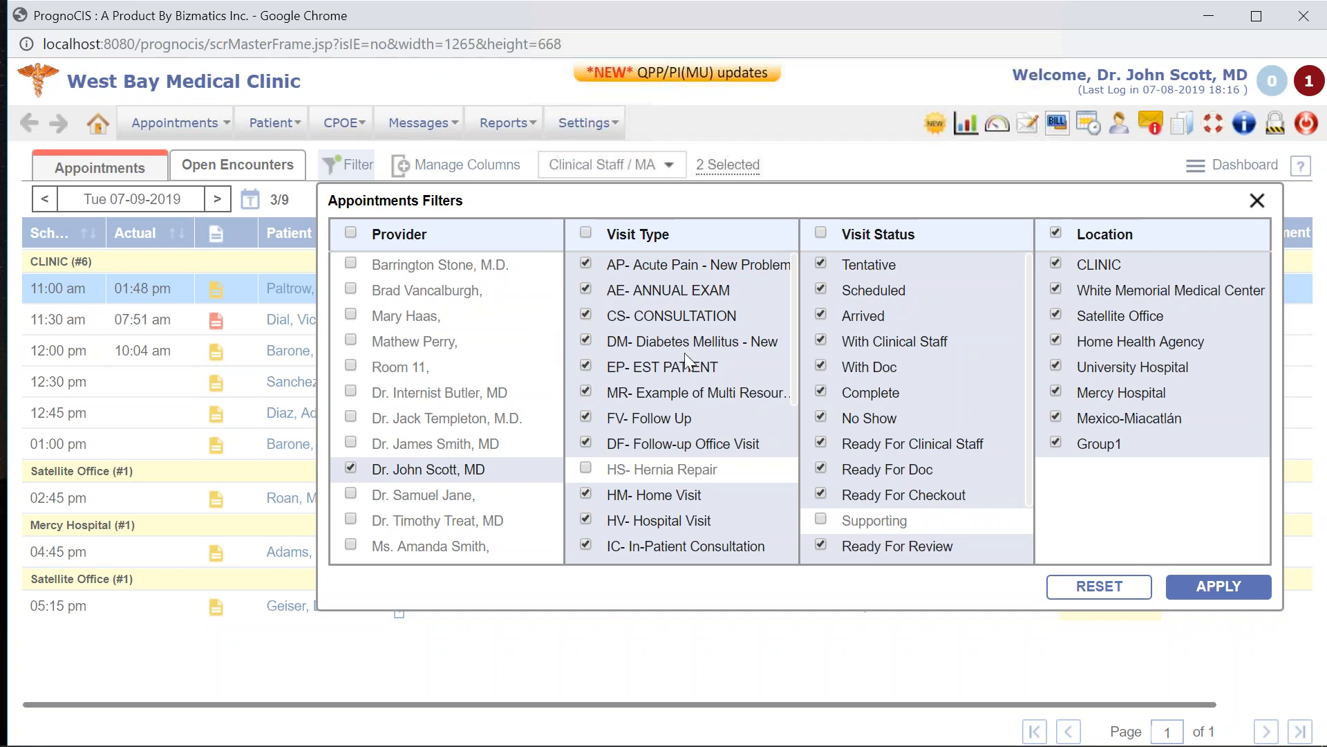
left_click(1257, 200)
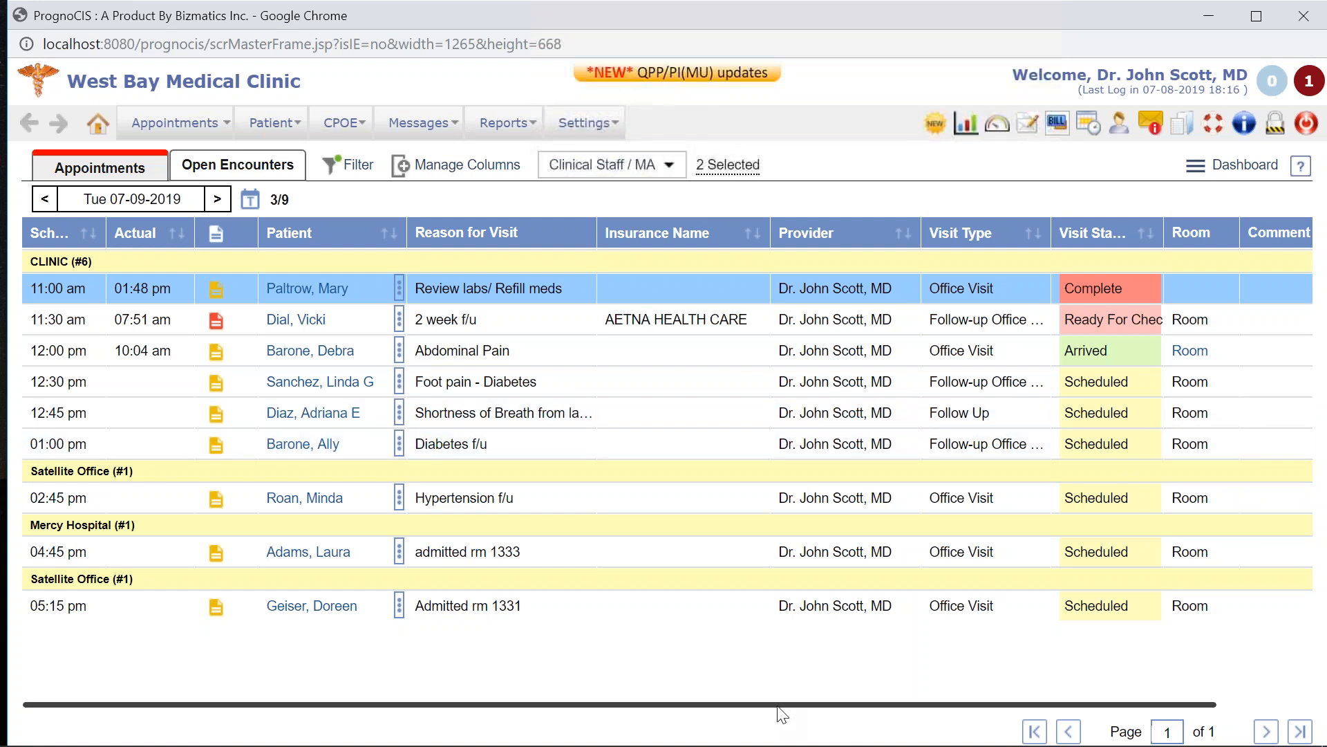
left_click_drag(780, 706, 701, 678)
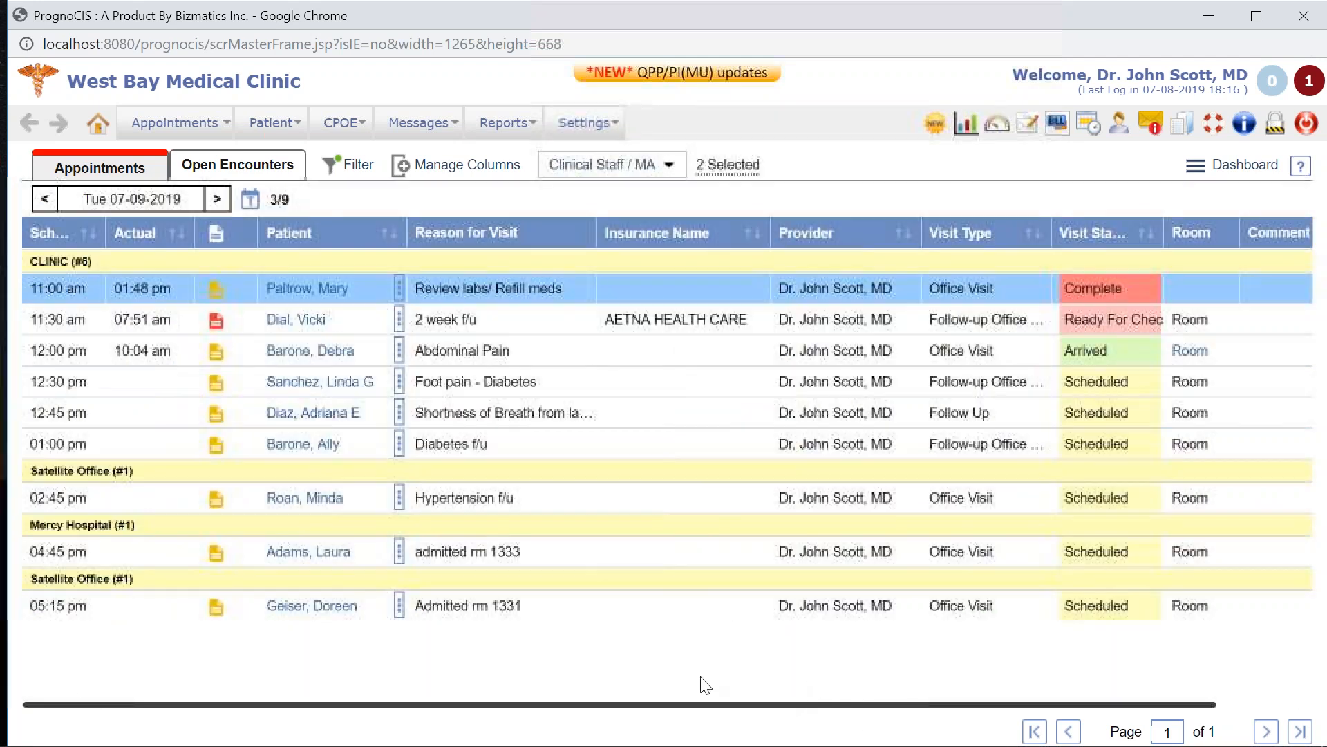
Examine the columns available for the appointment list, including the Patient Information, Provider Information and Miscellaneous groups.
left_click(395, 166)
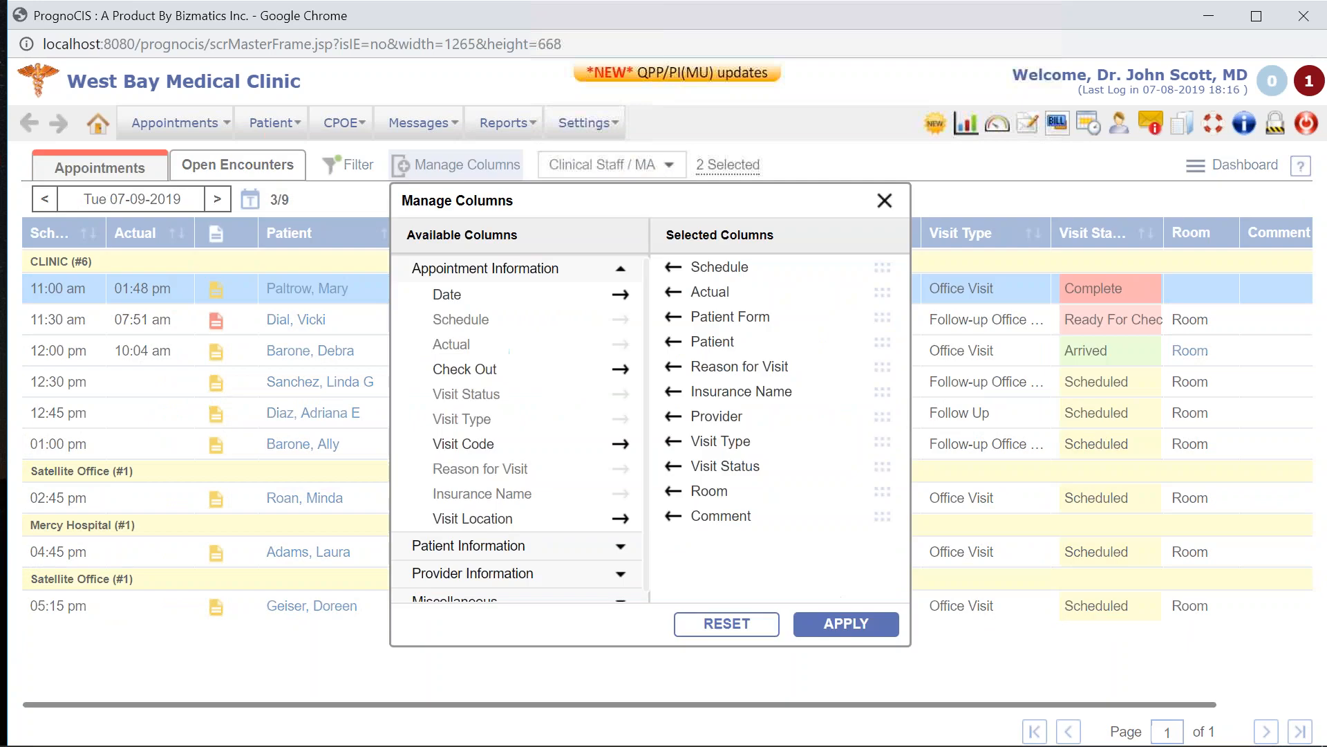
scroll(583, 346, "down", 1)
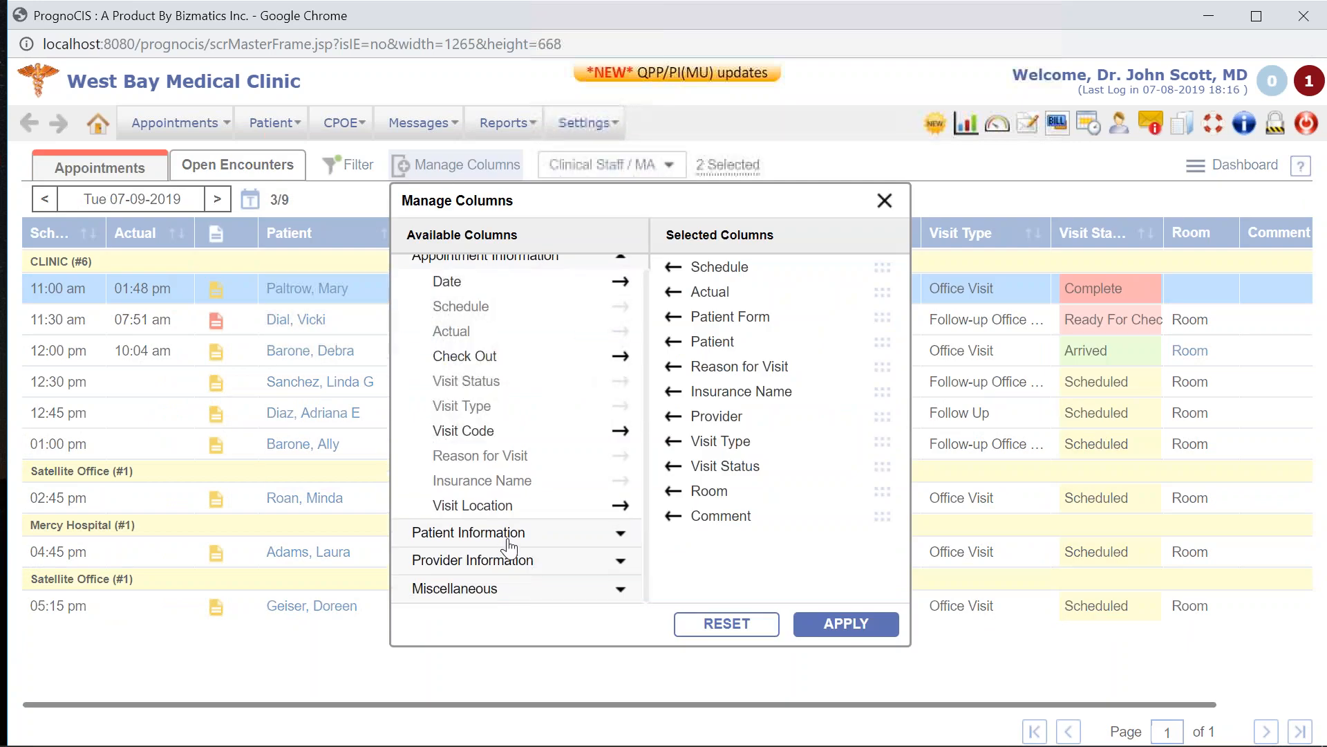
left_click(508, 539)
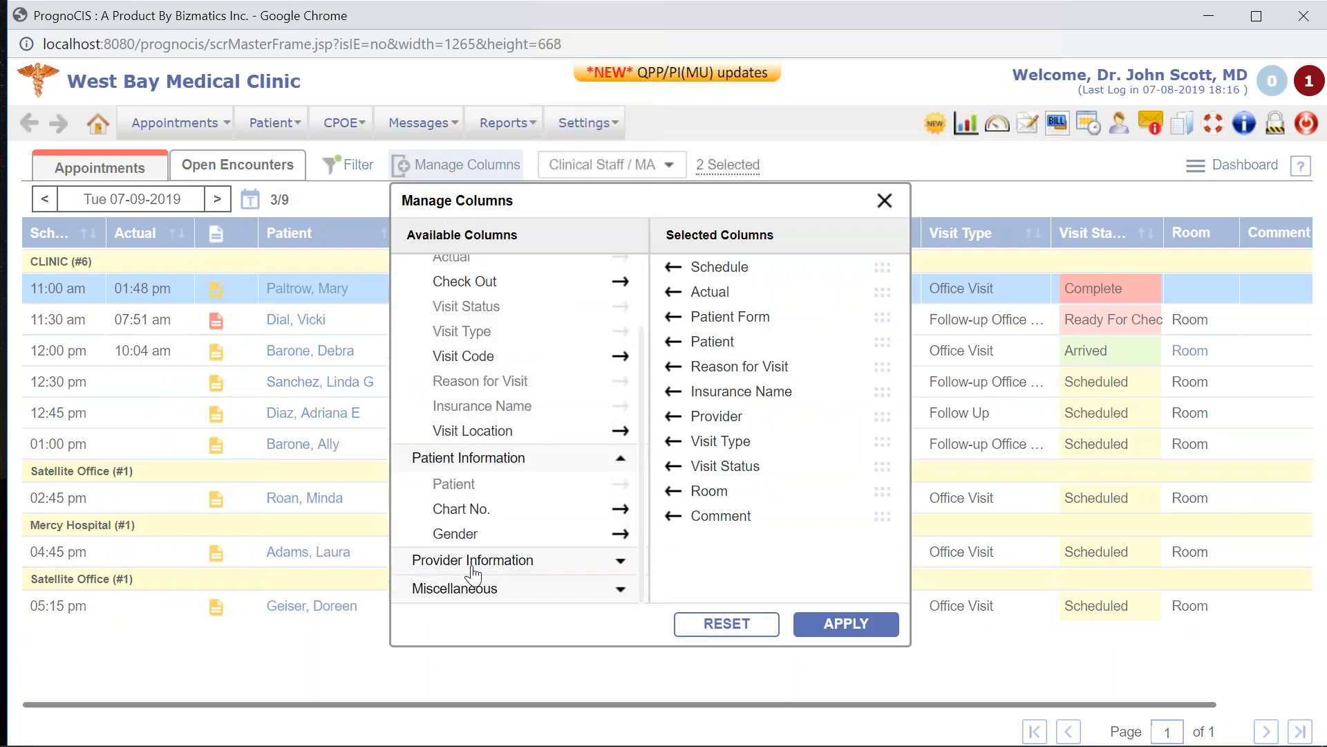
left_click(510, 562)
left_click(504, 587)
scroll(533, 474, "up", 5)
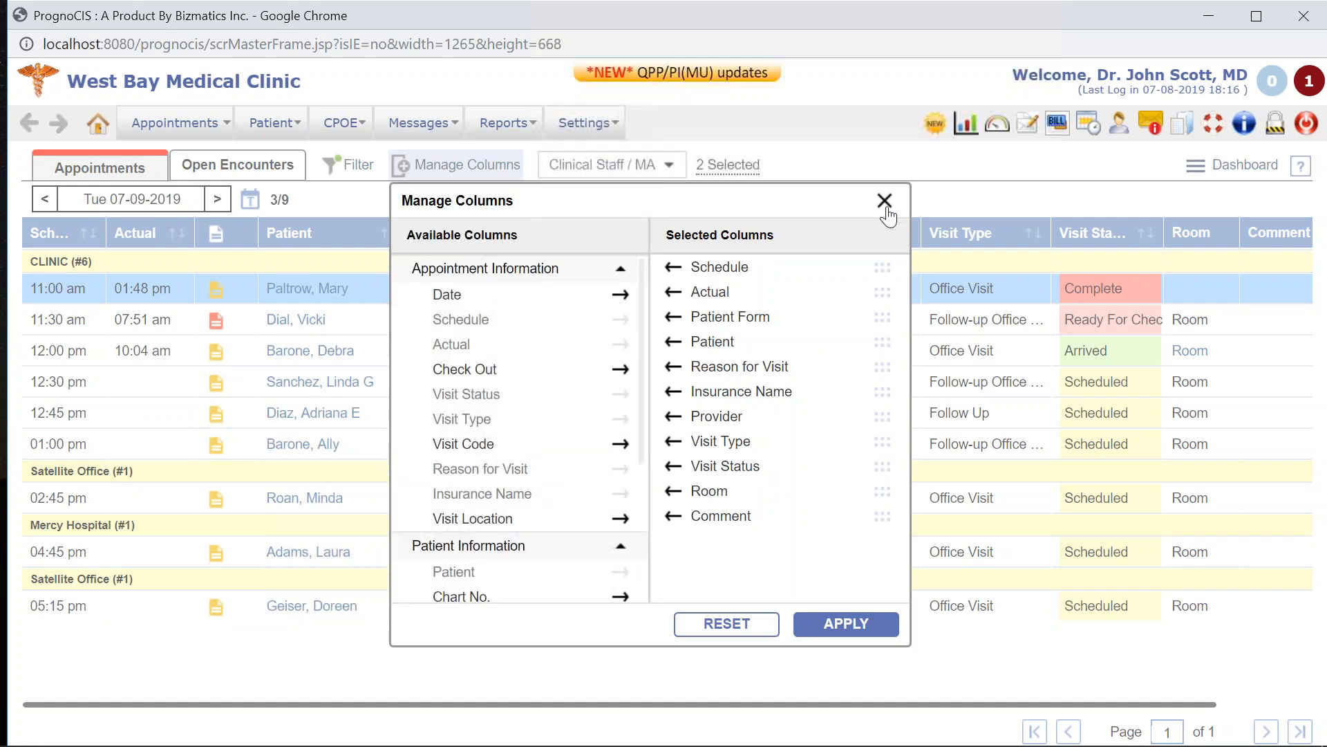
left_click(885, 201)
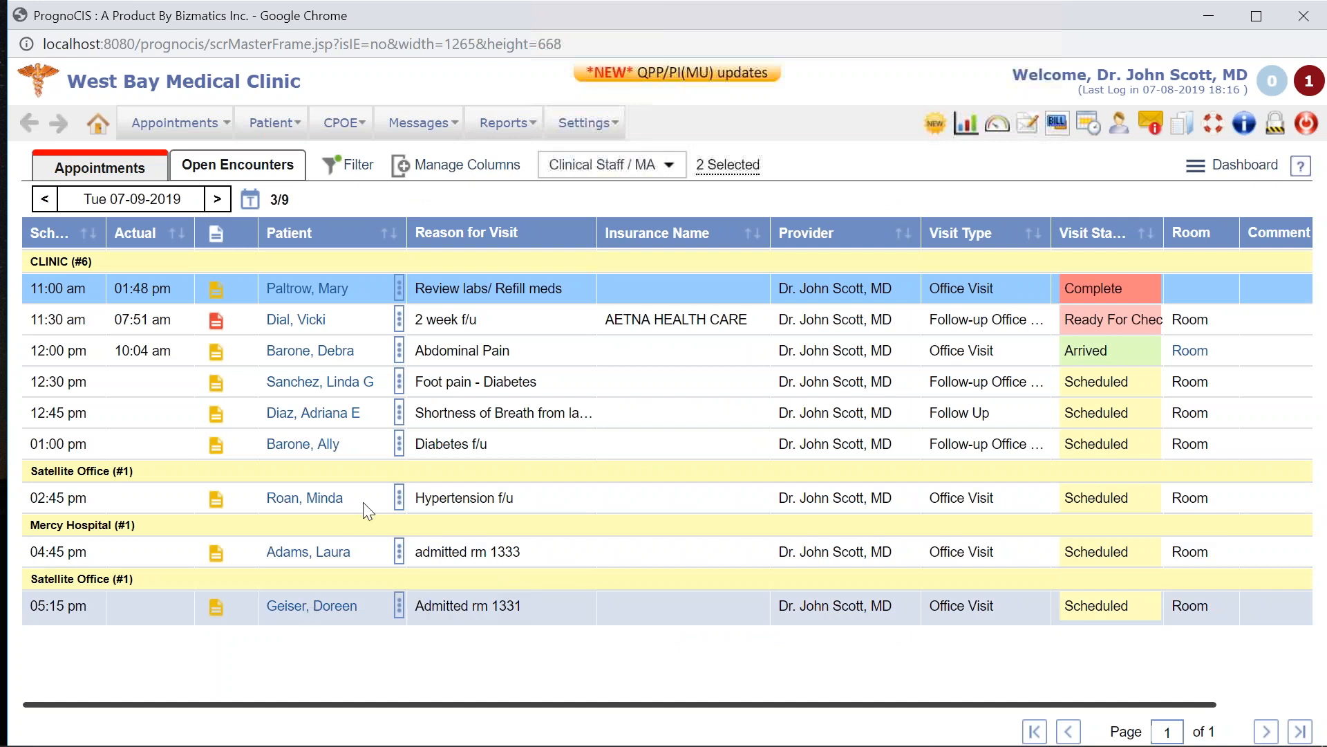
Look through the actions available for the patient with the 12:00 pm abdominal pain appointment.
left_click(401, 357)
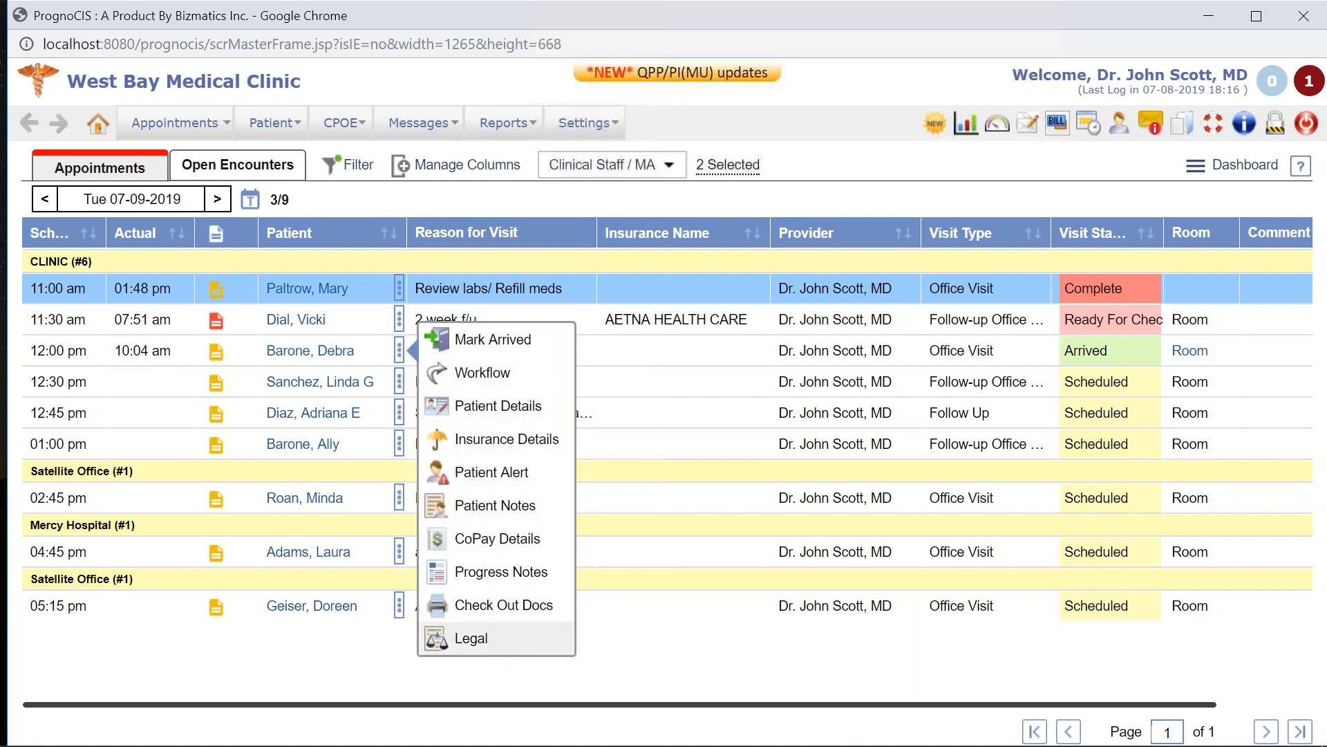
left_click(699, 645)
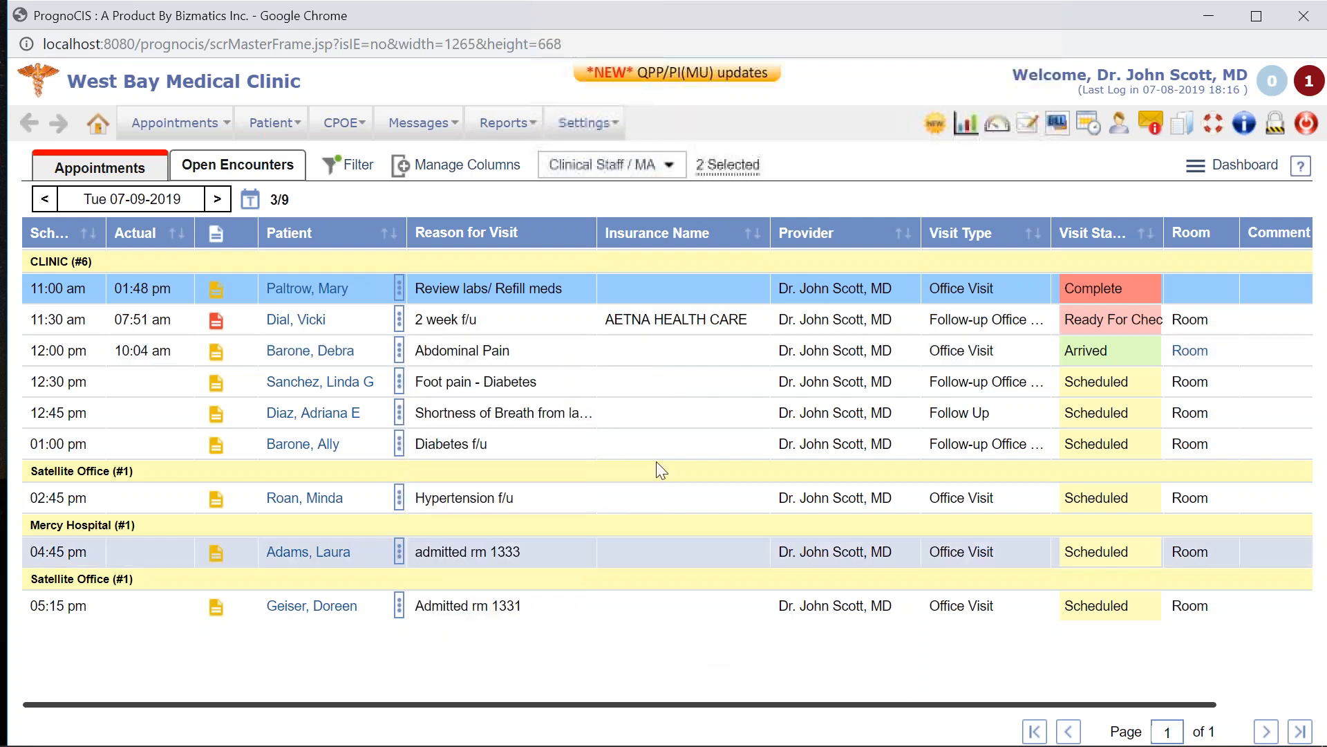
Open the appointment schedule and start a new appointment in the 01:30 pm CLINIC slot on 07-09-2019.
left_click(168, 127)
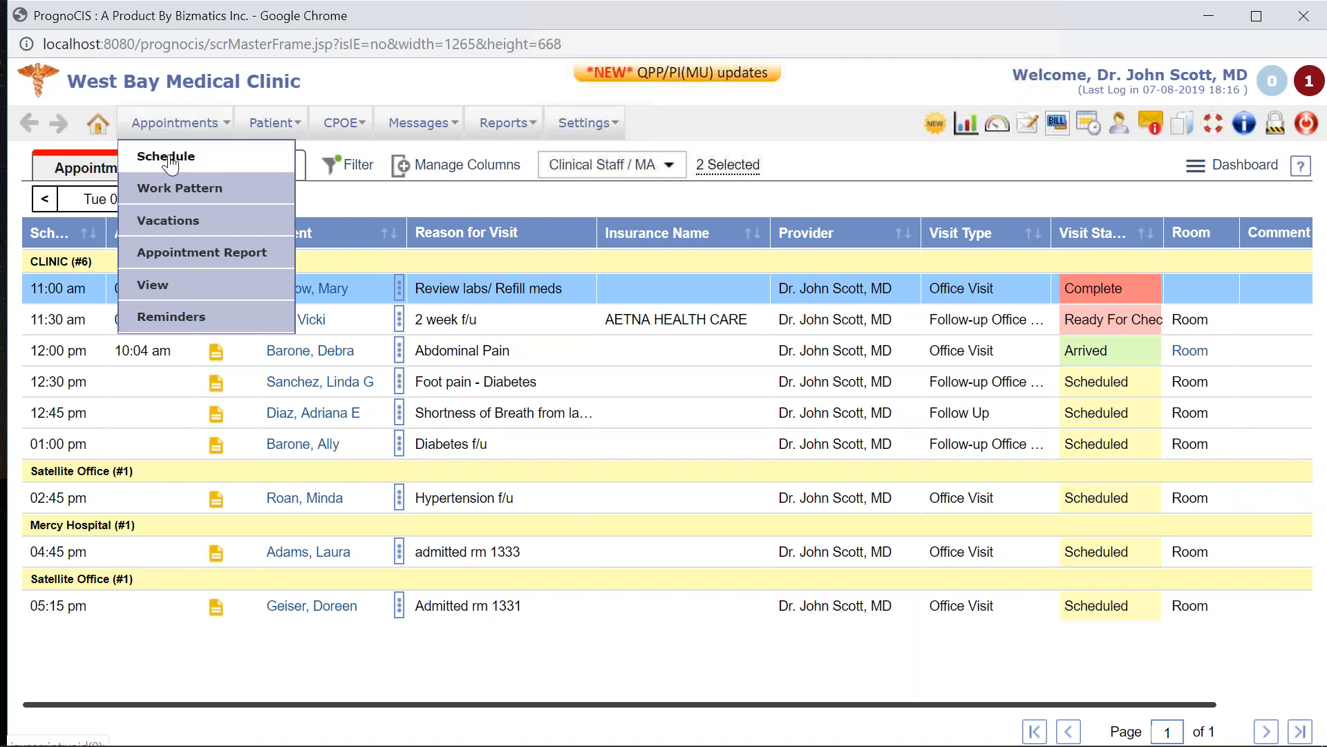
left_click(170, 164)
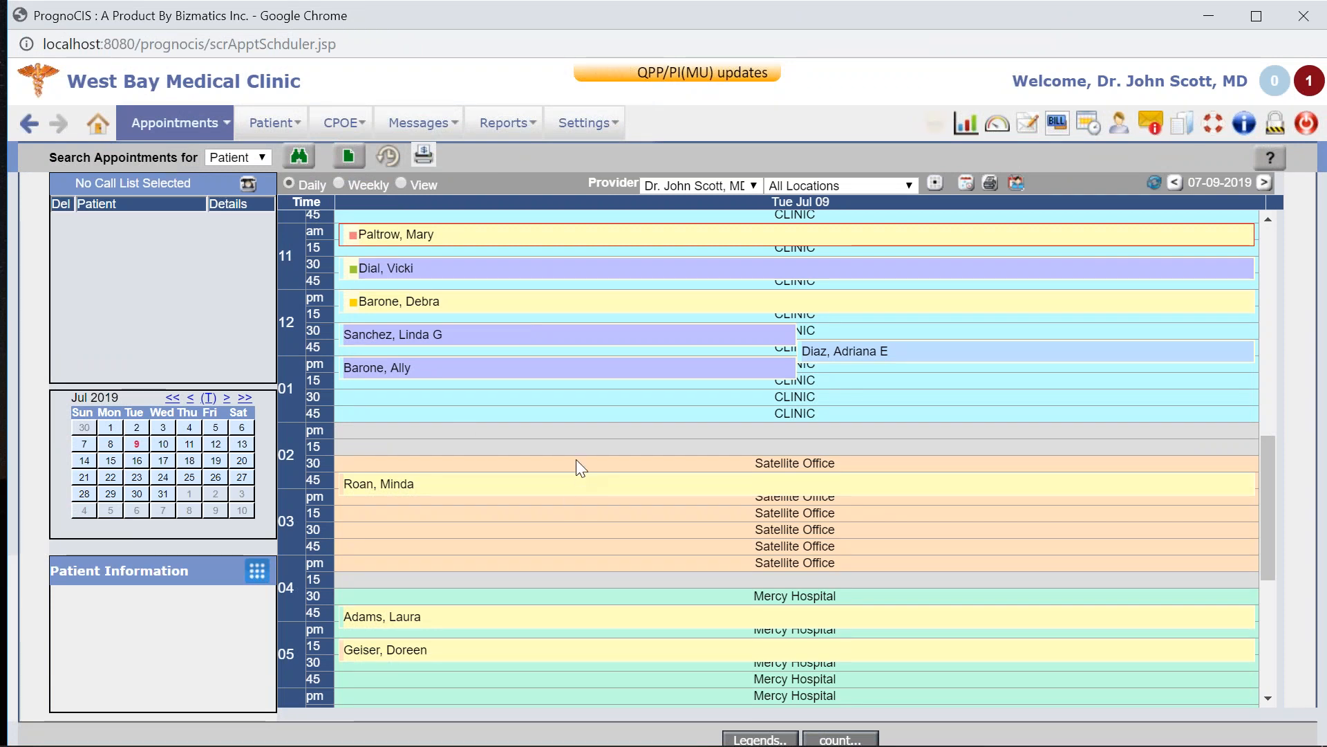
mouse_move(367, 339)
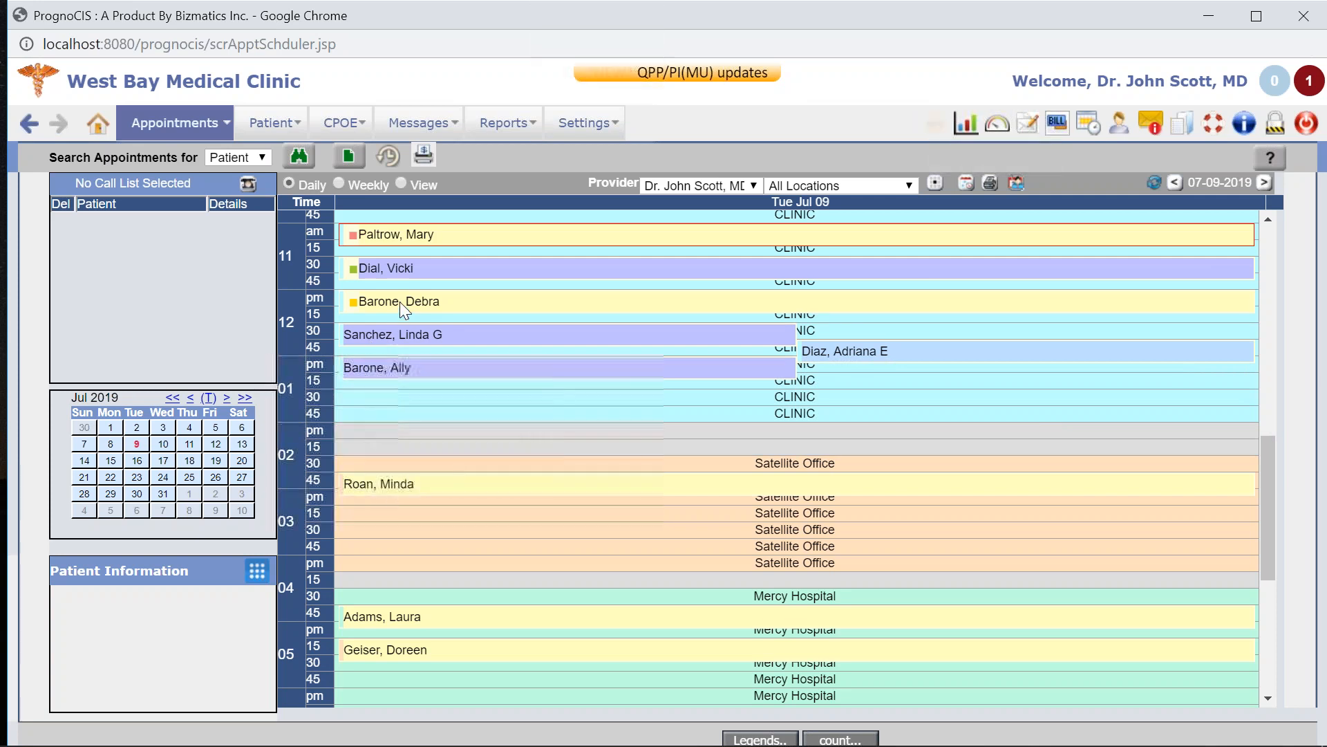
mouse_move(369, 303)
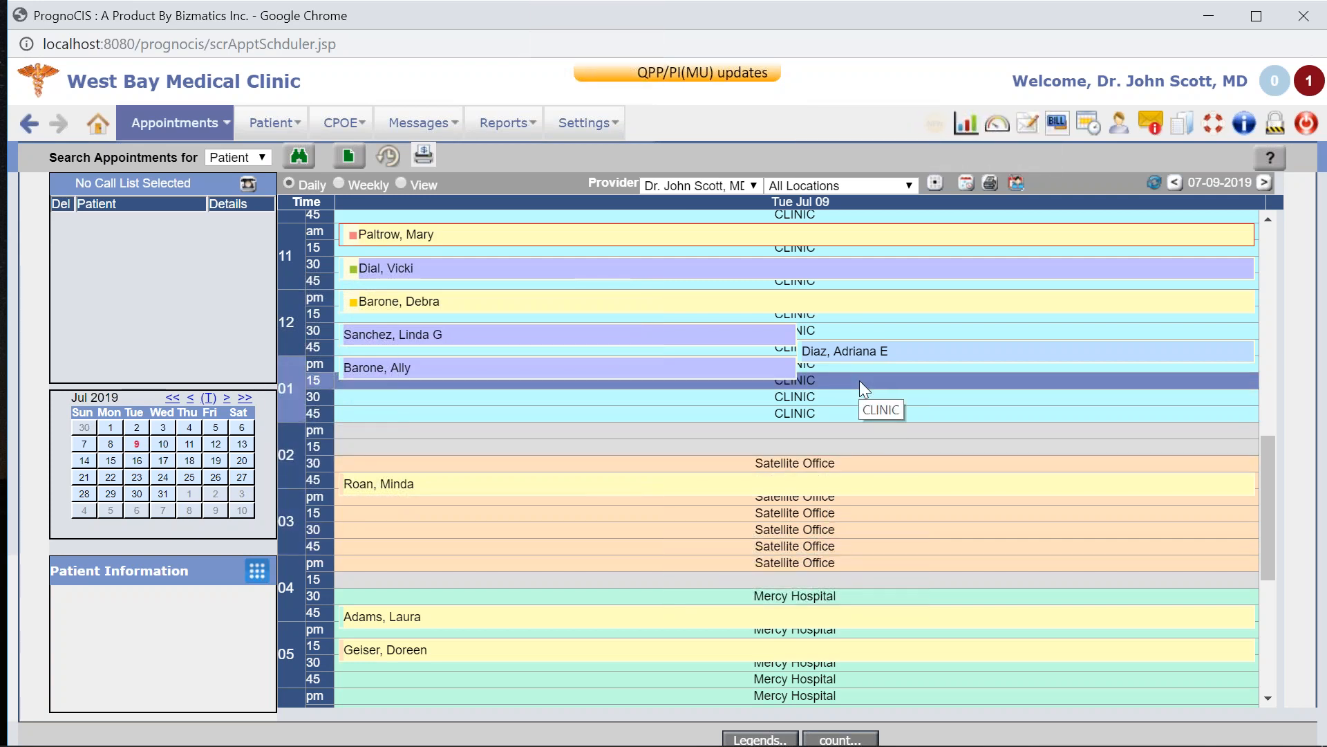
left_click(849, 395)
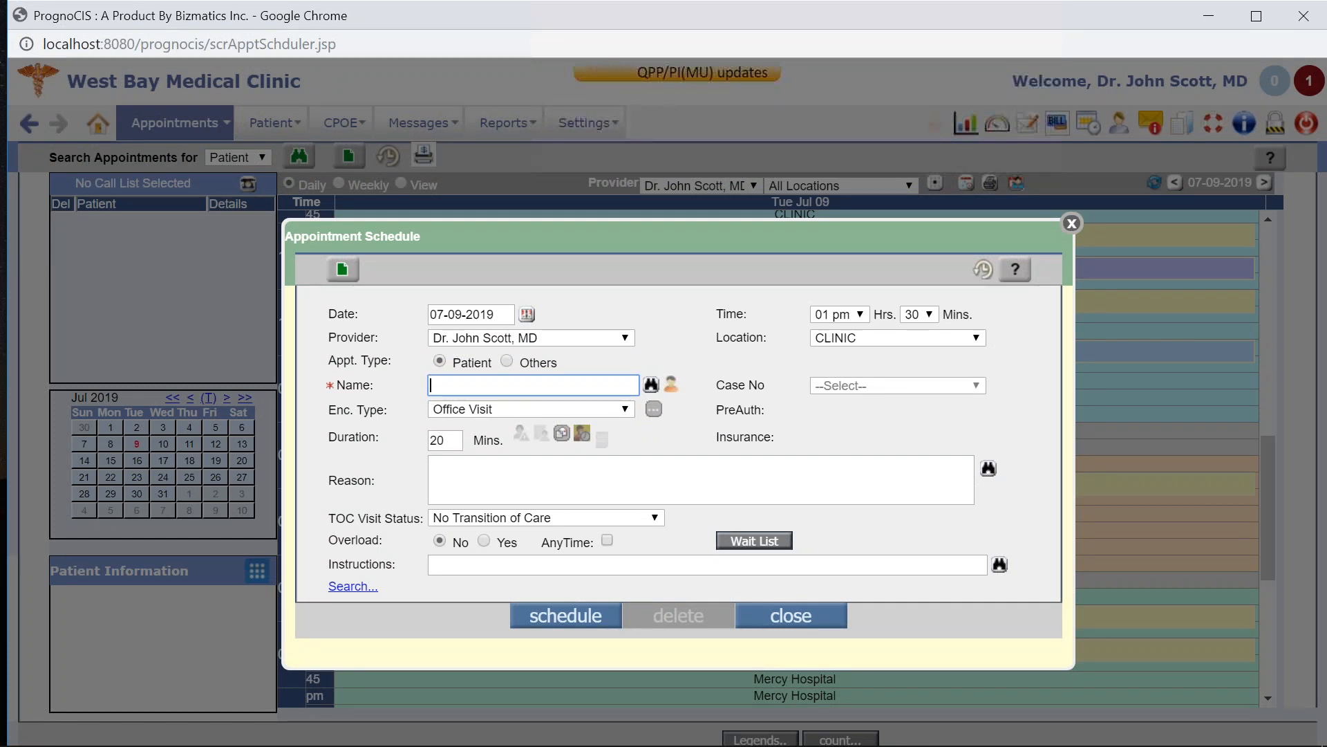
Check the provider and location choices for the new appointment, keeping CLINIC as the location.
left_click(610, 340)
left_click(608, 339)
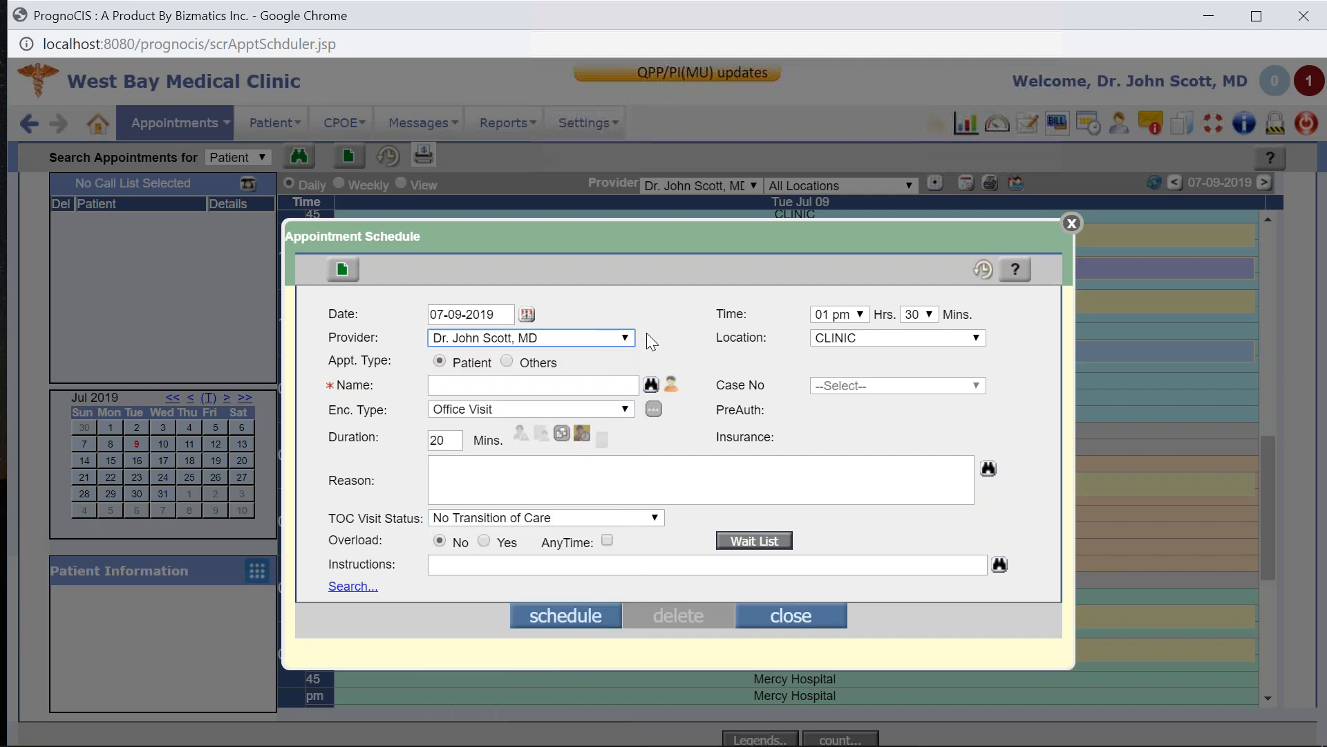
left_click(888, 338)
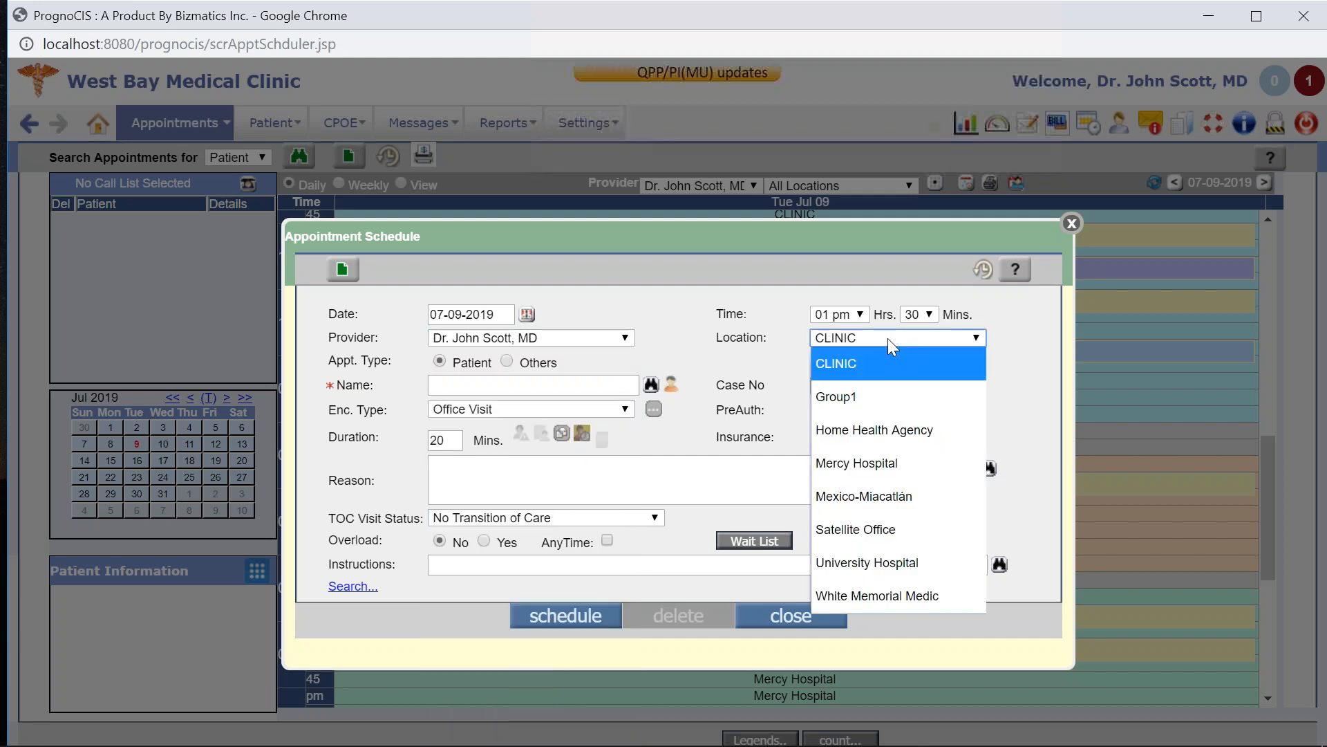
left_click(888, 342)
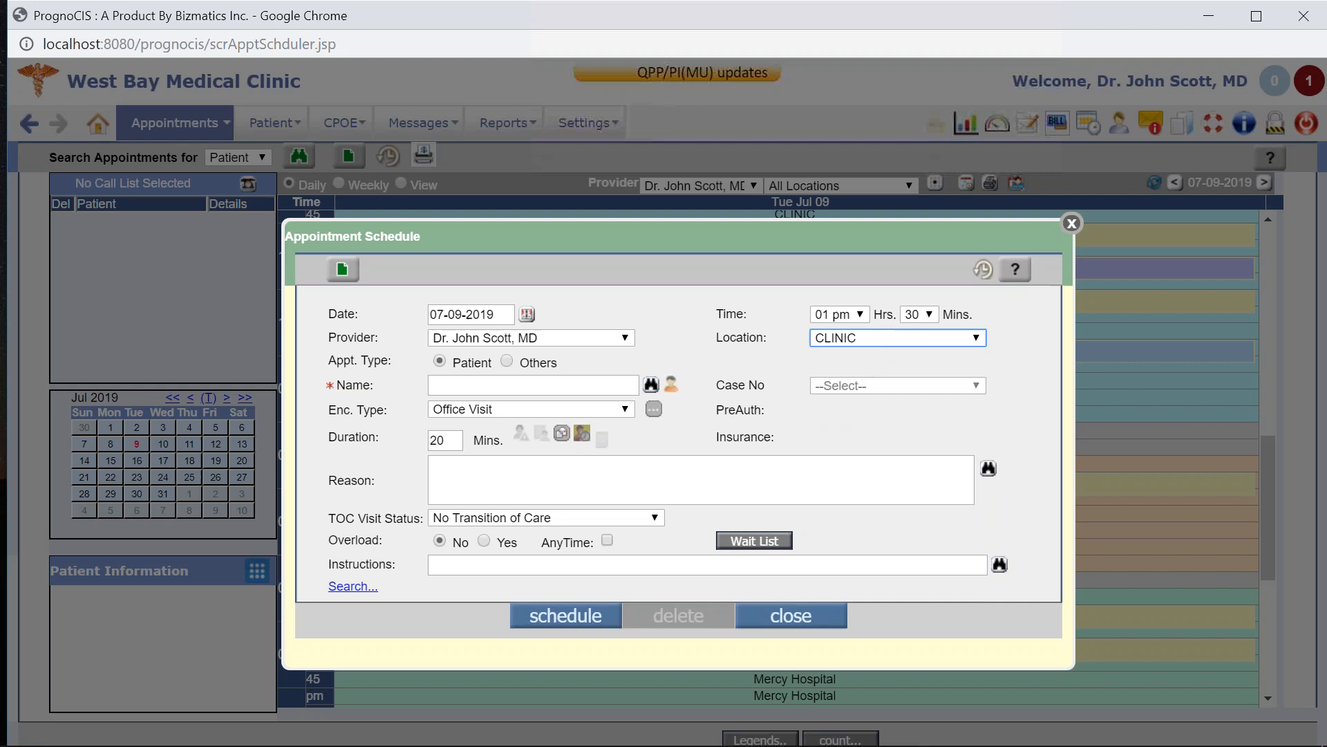
Browse the encounter types offered for the new appointment, keeping Office Visit.
left_click(624, 410)
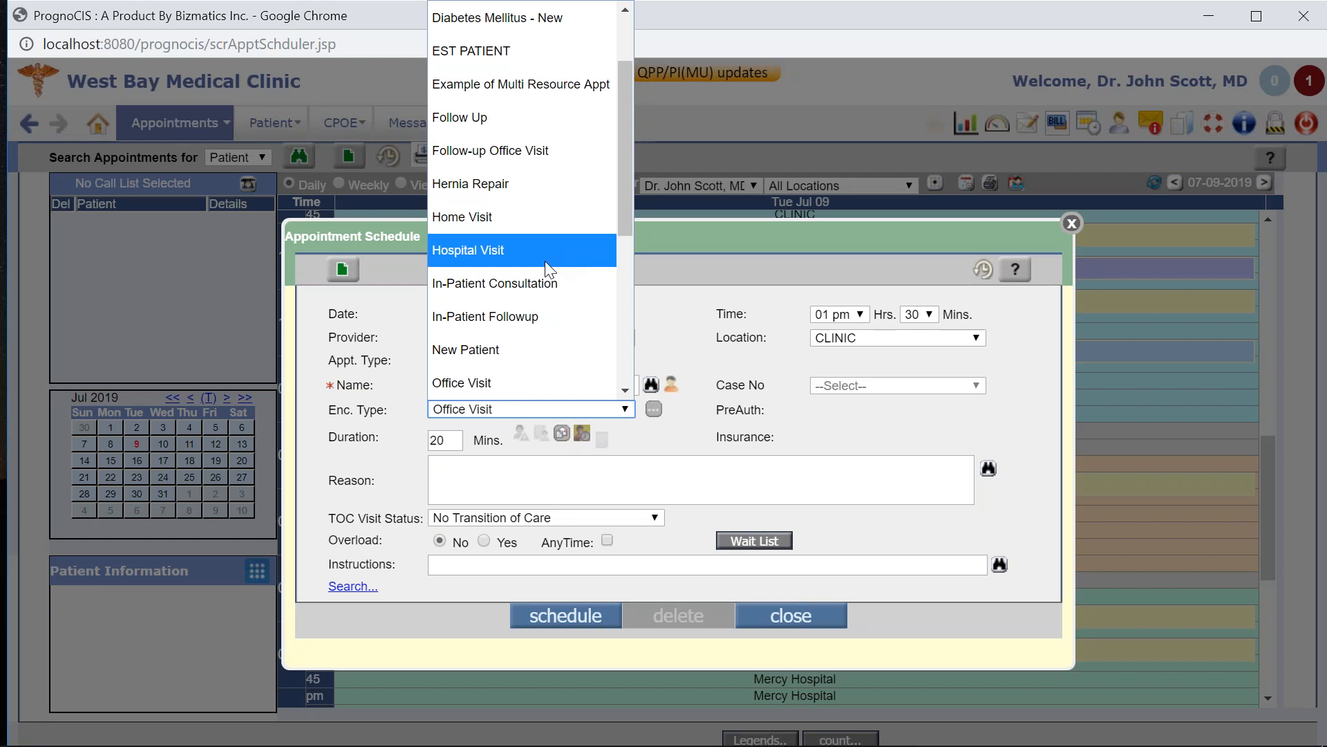
scroll(546, 263, "up", 1)
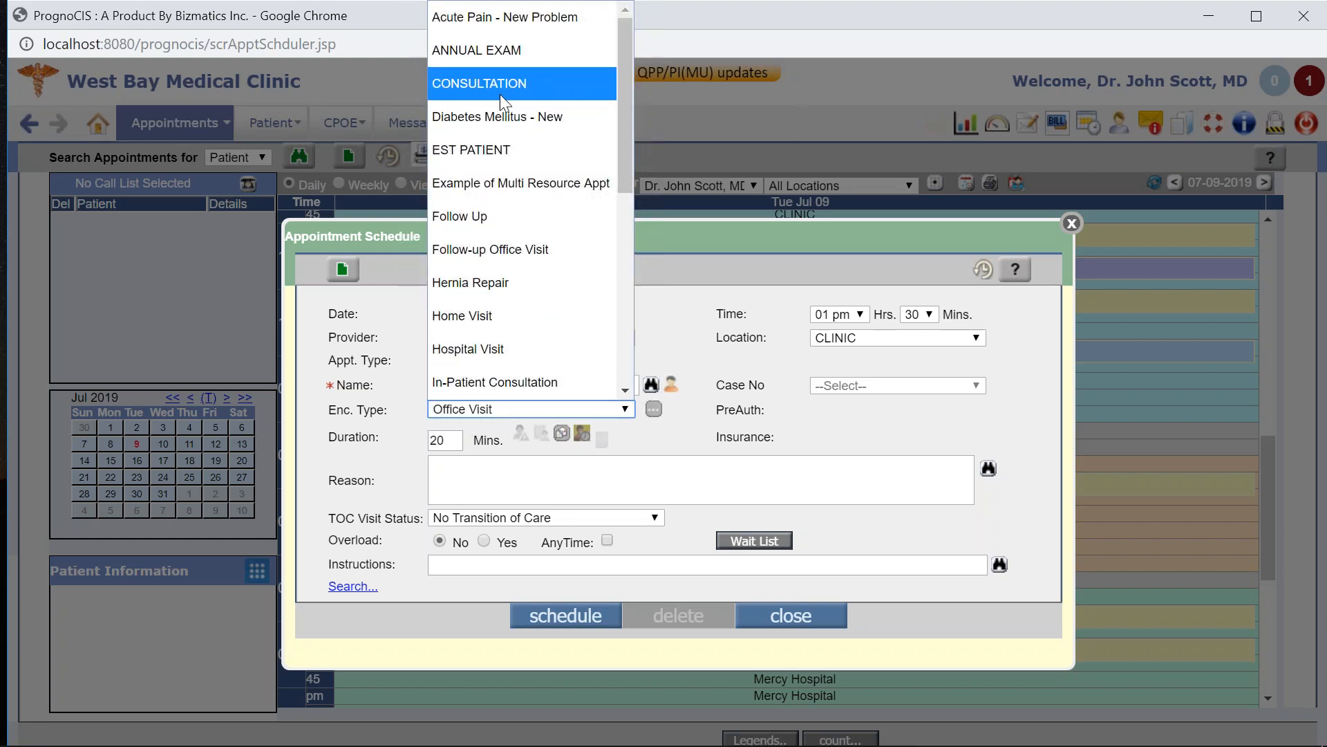
scroll(499, 129, "down", 2)
scroll(498, 129, "down", 3)
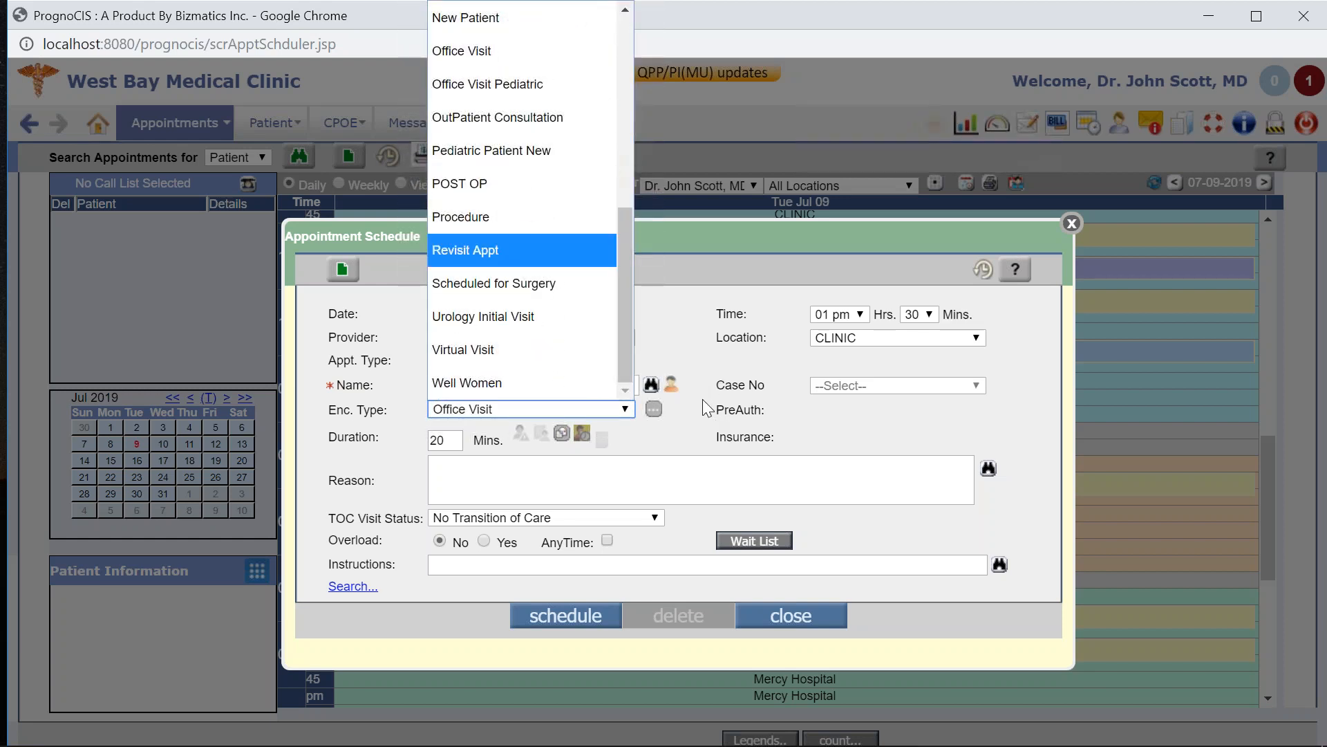
left_click(700, 426)
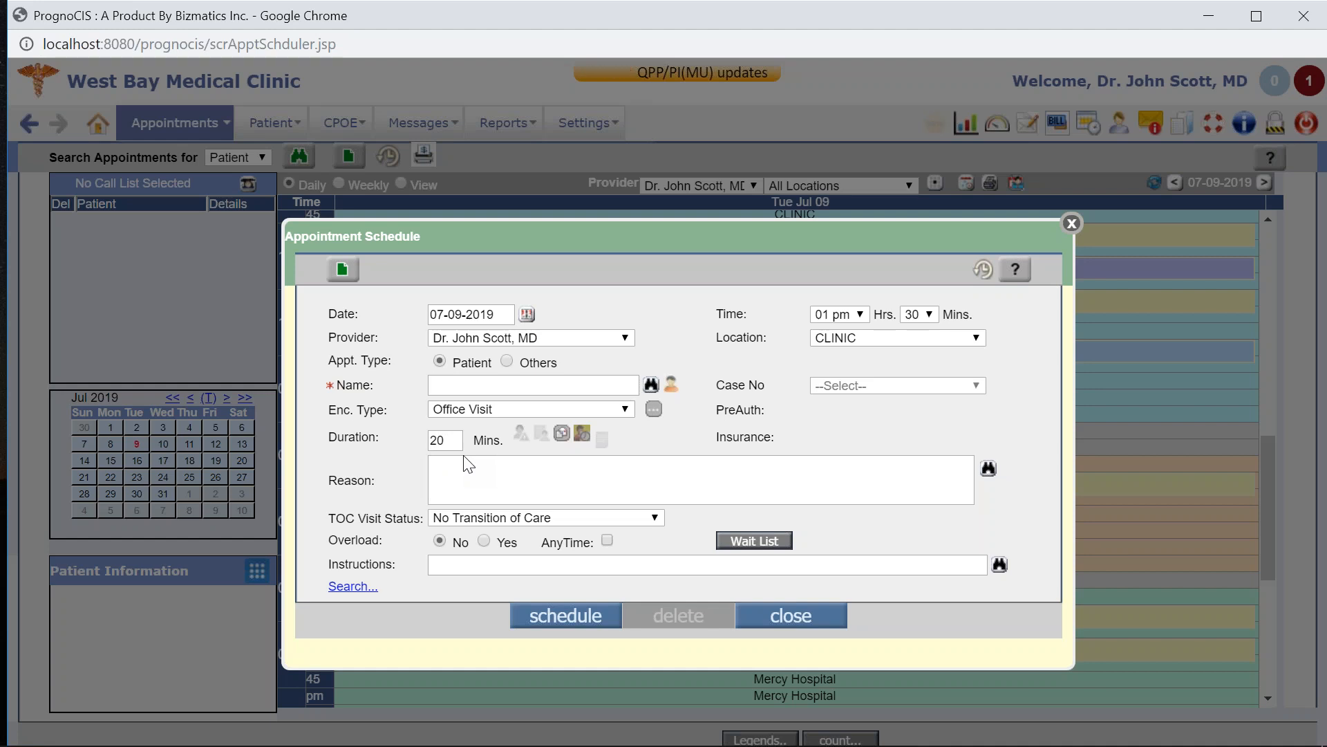
Look up patients beginning with "h" and assign the third suggested patient to the appointment.
left_click(508, 381)
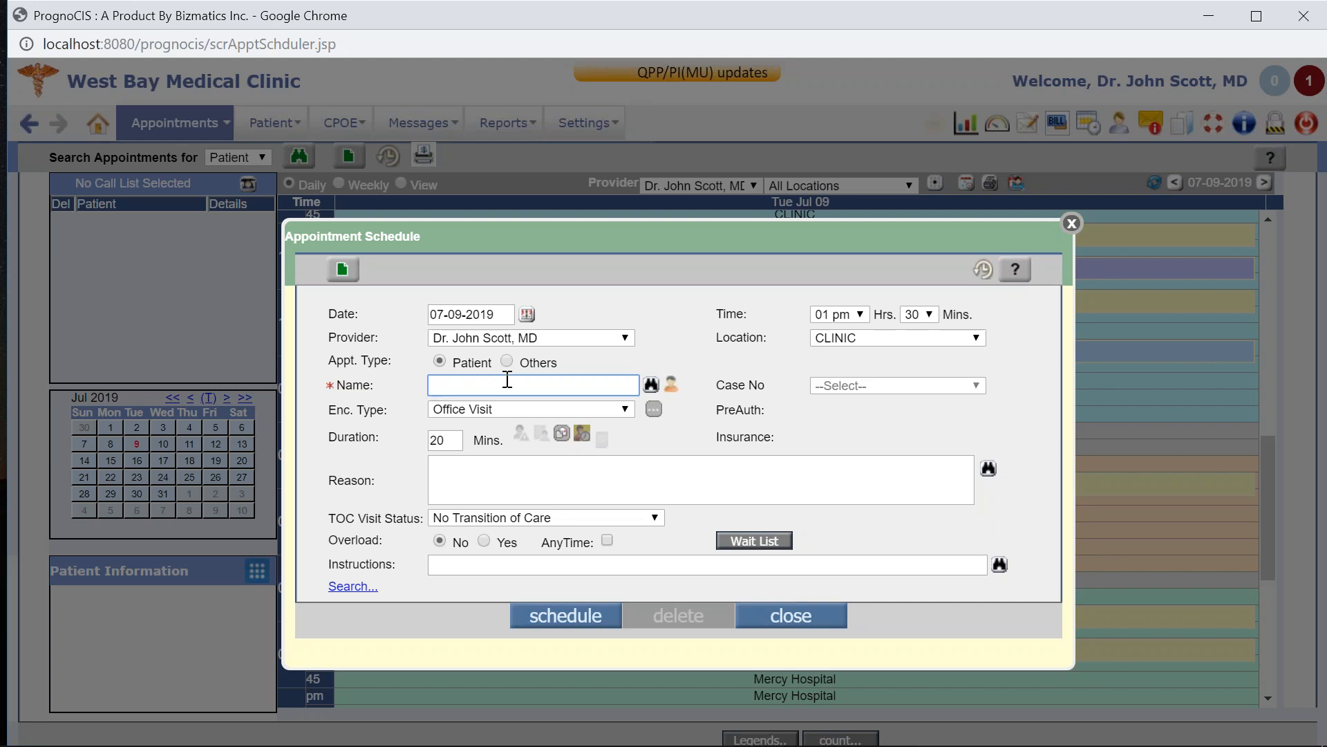
type("h")
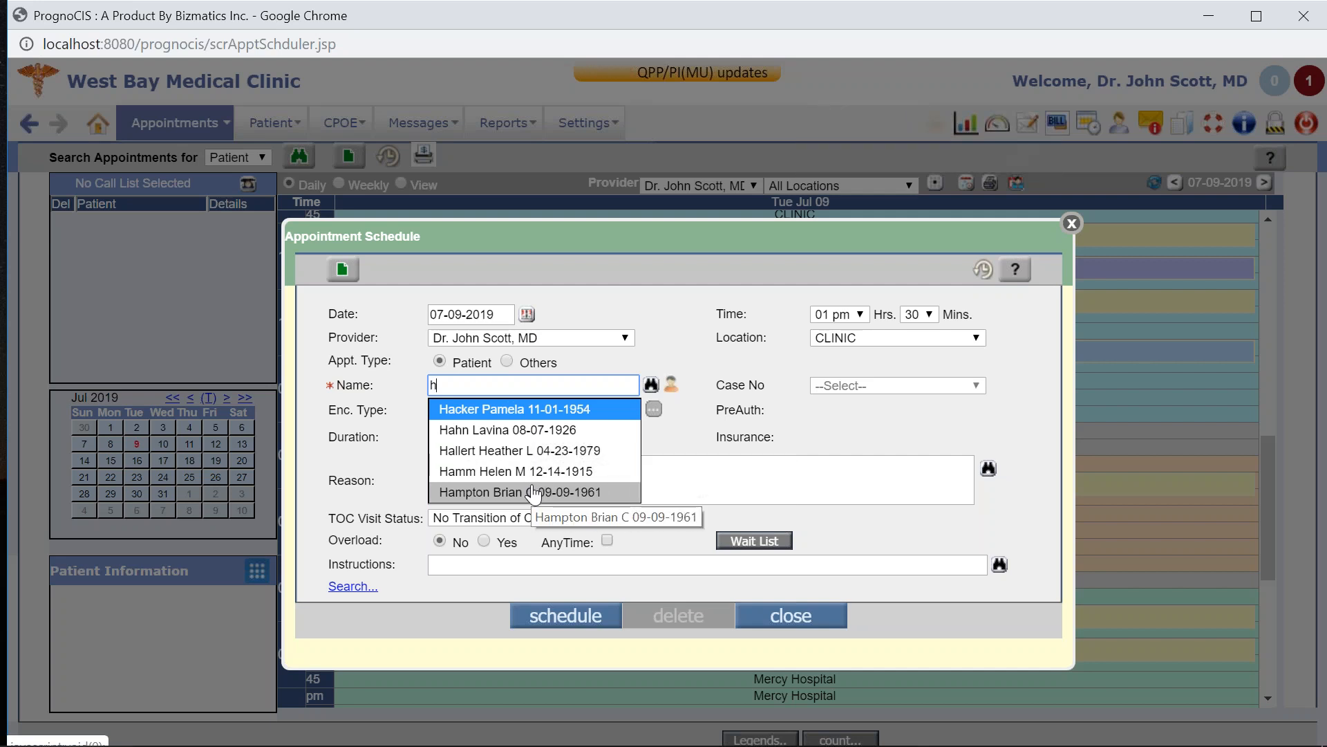
left_click(532, 450)
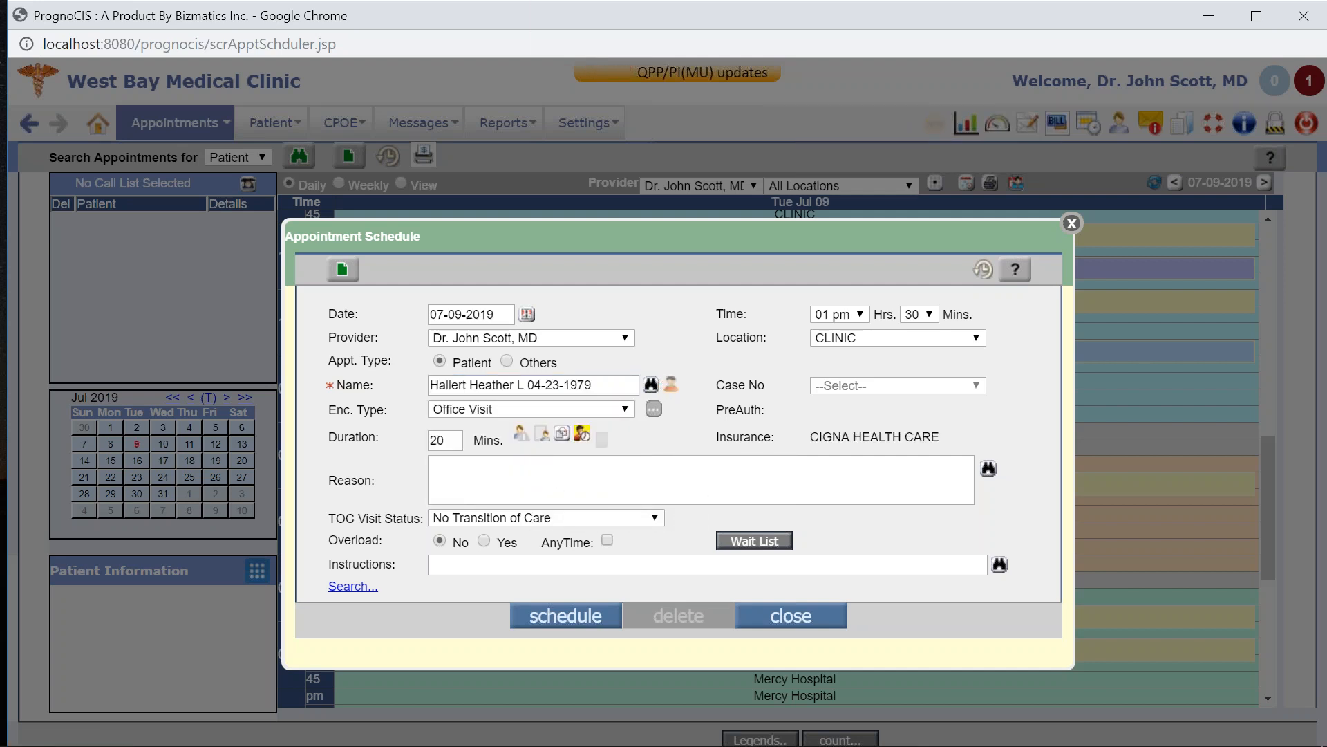
View the full patient search list from the appointment form and close it without choosing anyone.
left_click(651, 385)
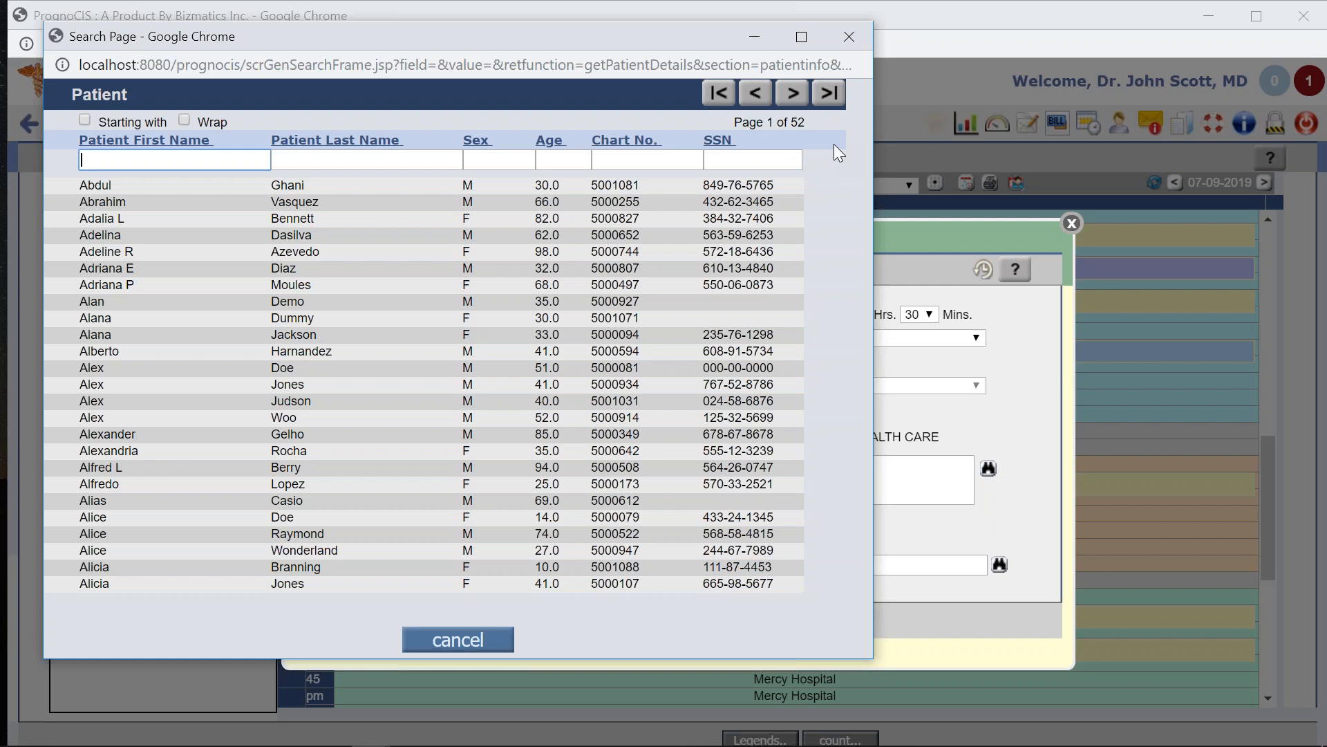
left_click_drag(646, 40, 698, 153)
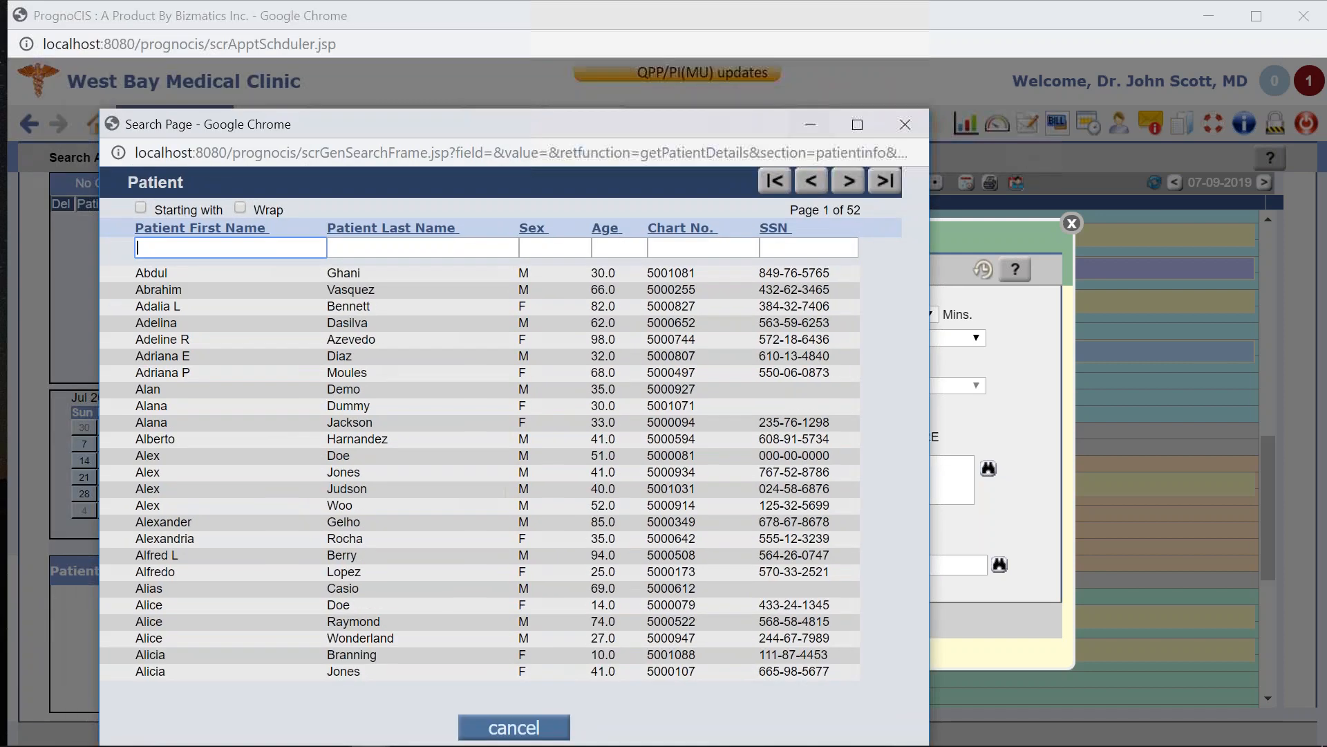
left_click(902, 126)
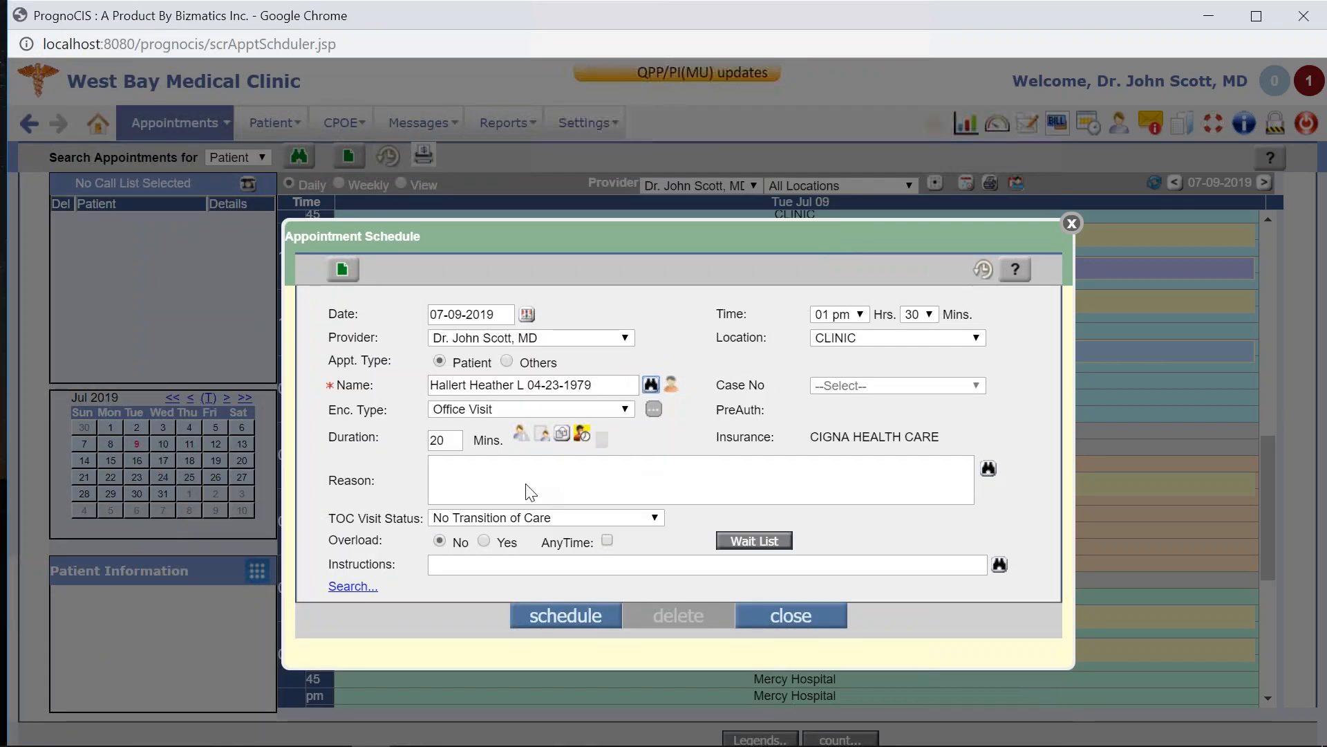
Browse the complaint list, search it for "sho", and add Shortness of Breath as the appointment's reason.
left_click(470, 481)
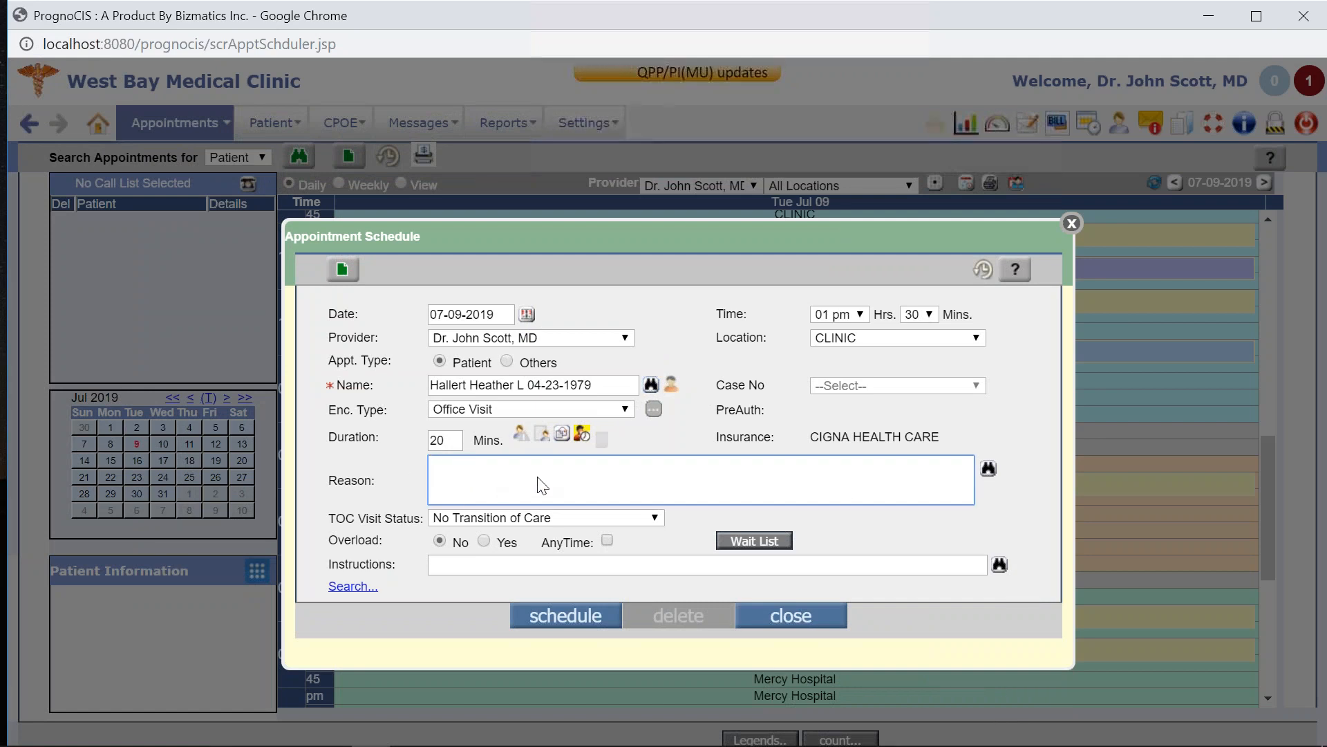
left_click(990, 470)
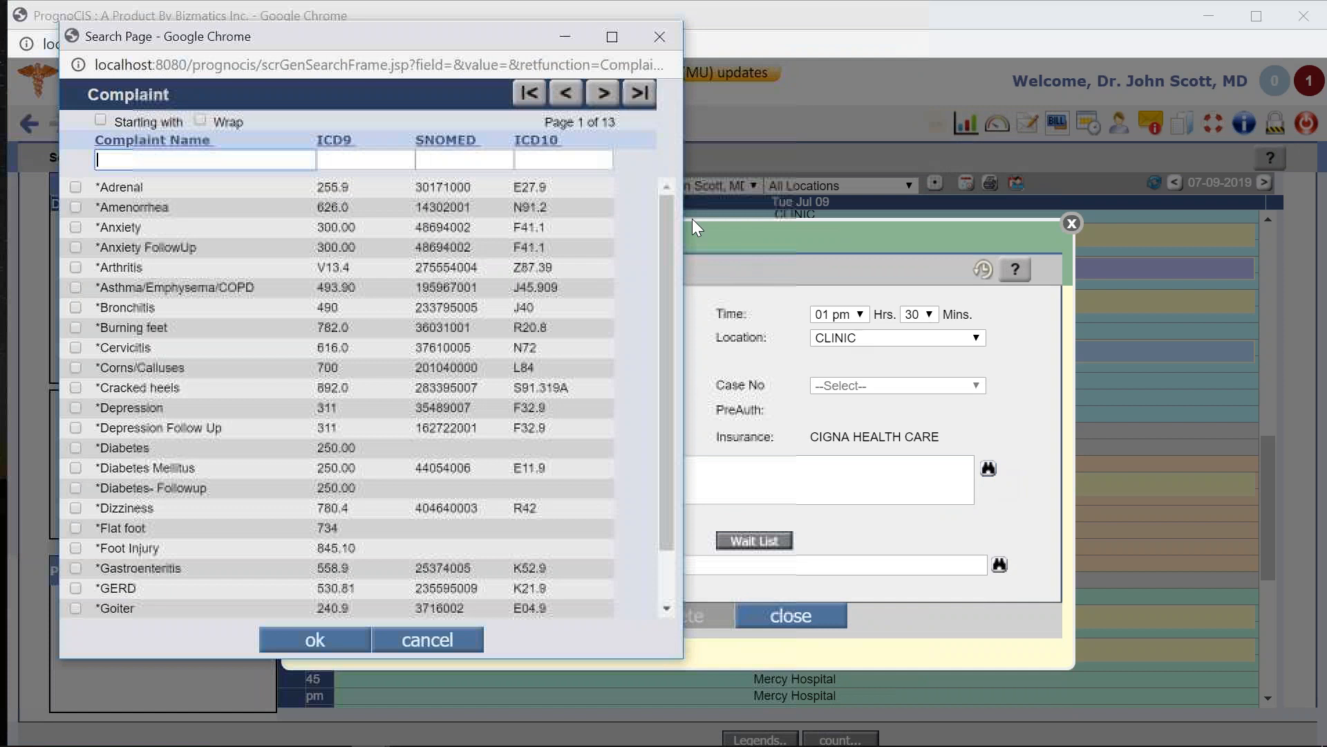
left_click(600, 102)
left_click(600, 102)
left_click(600, 102)
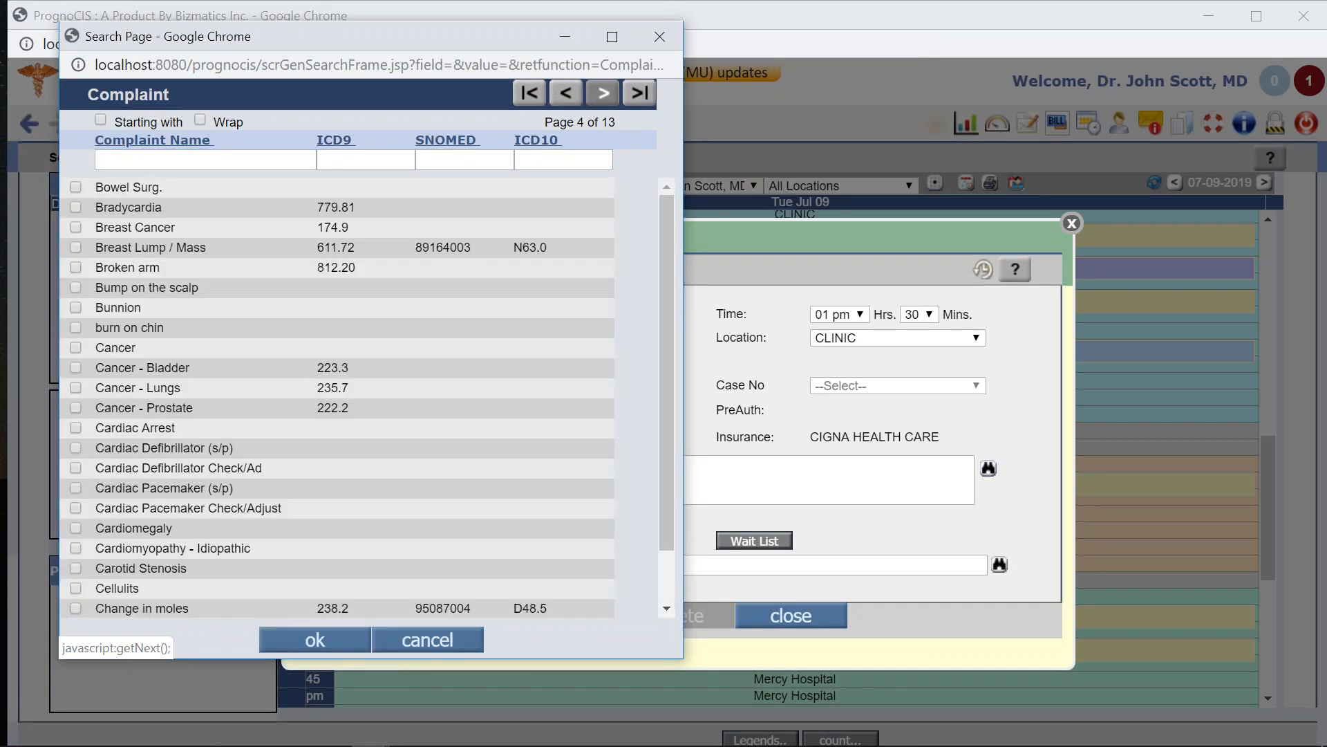
left_click(145, 160)
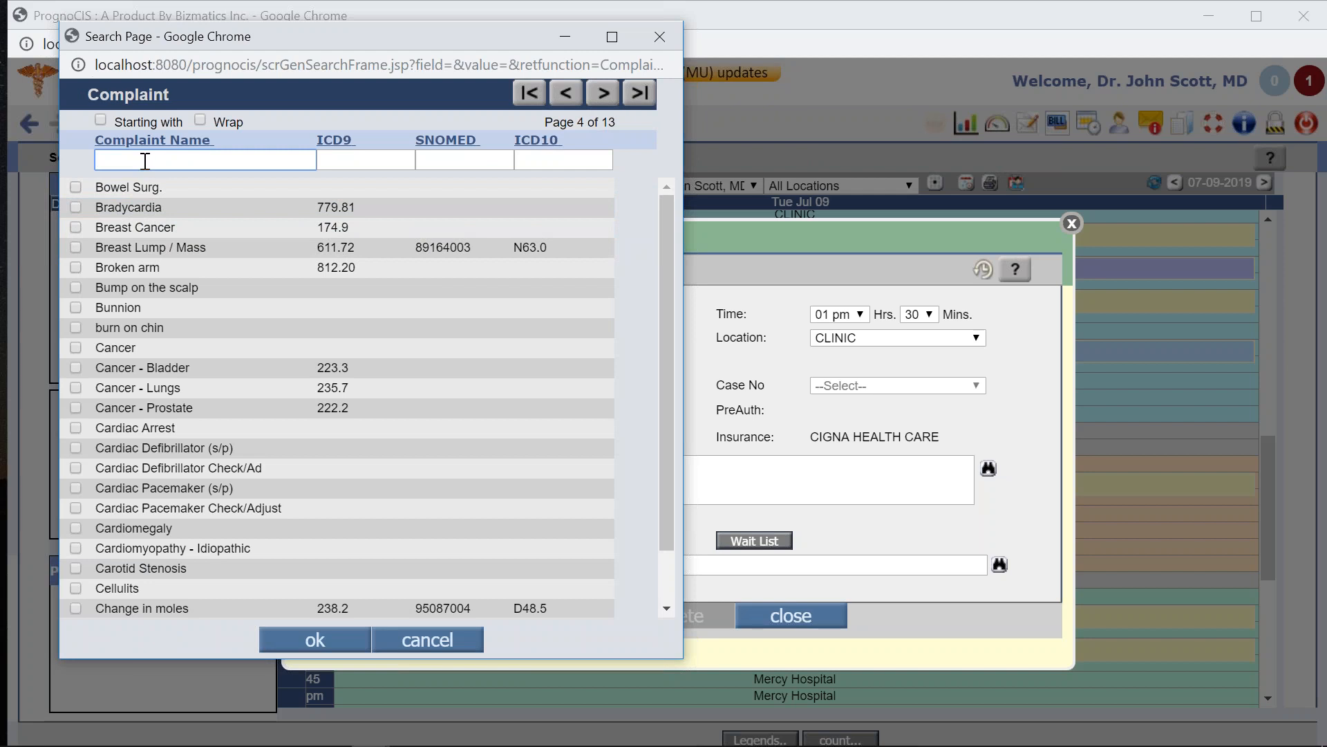
type("sho")
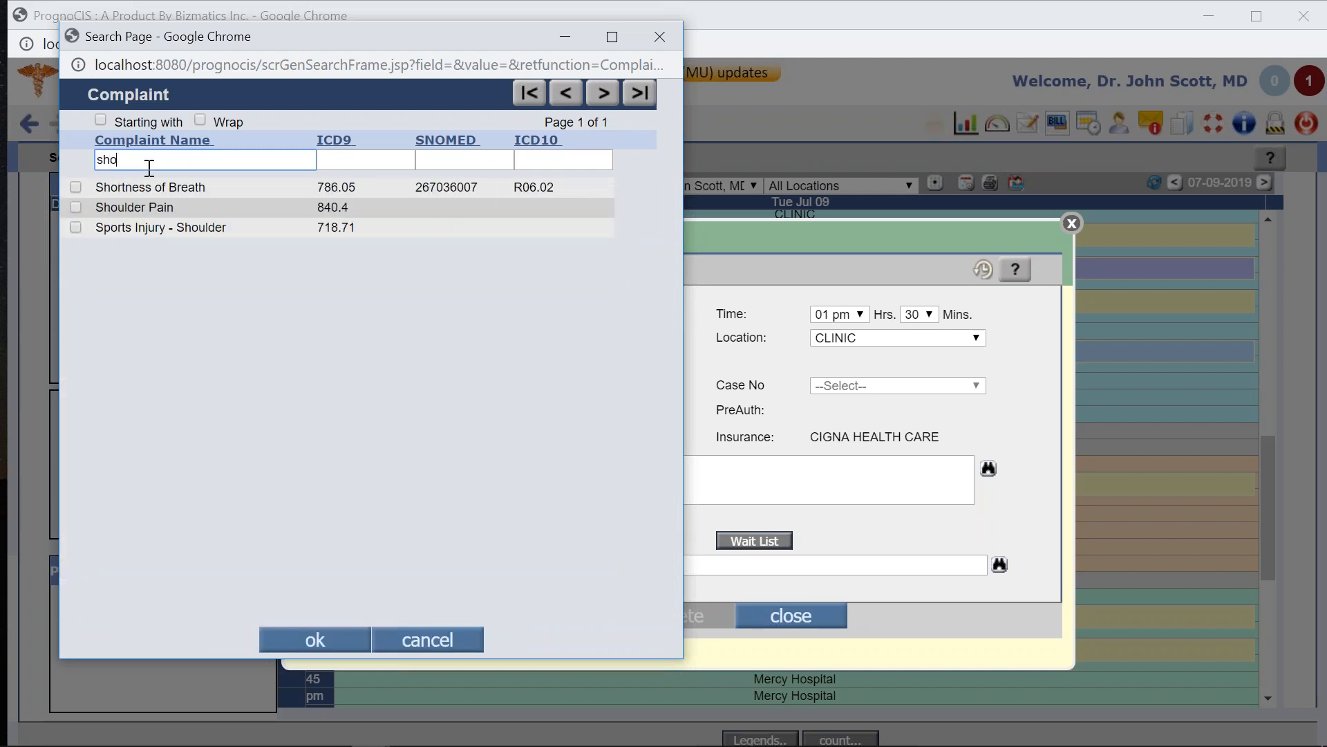
left_click(148, 191)
left_click(316, 641)
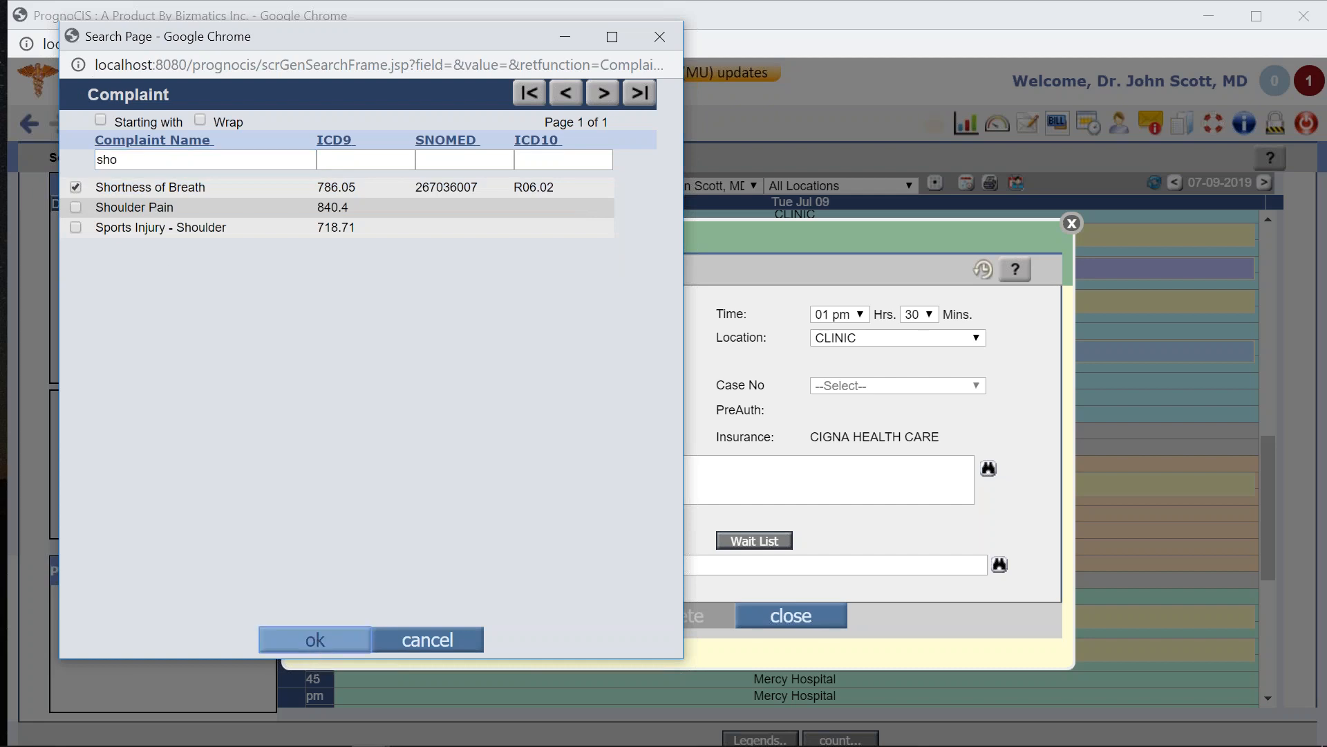
Extend the appointment reason with "from the last few days" and set Overload to Yes.
type("from the la")
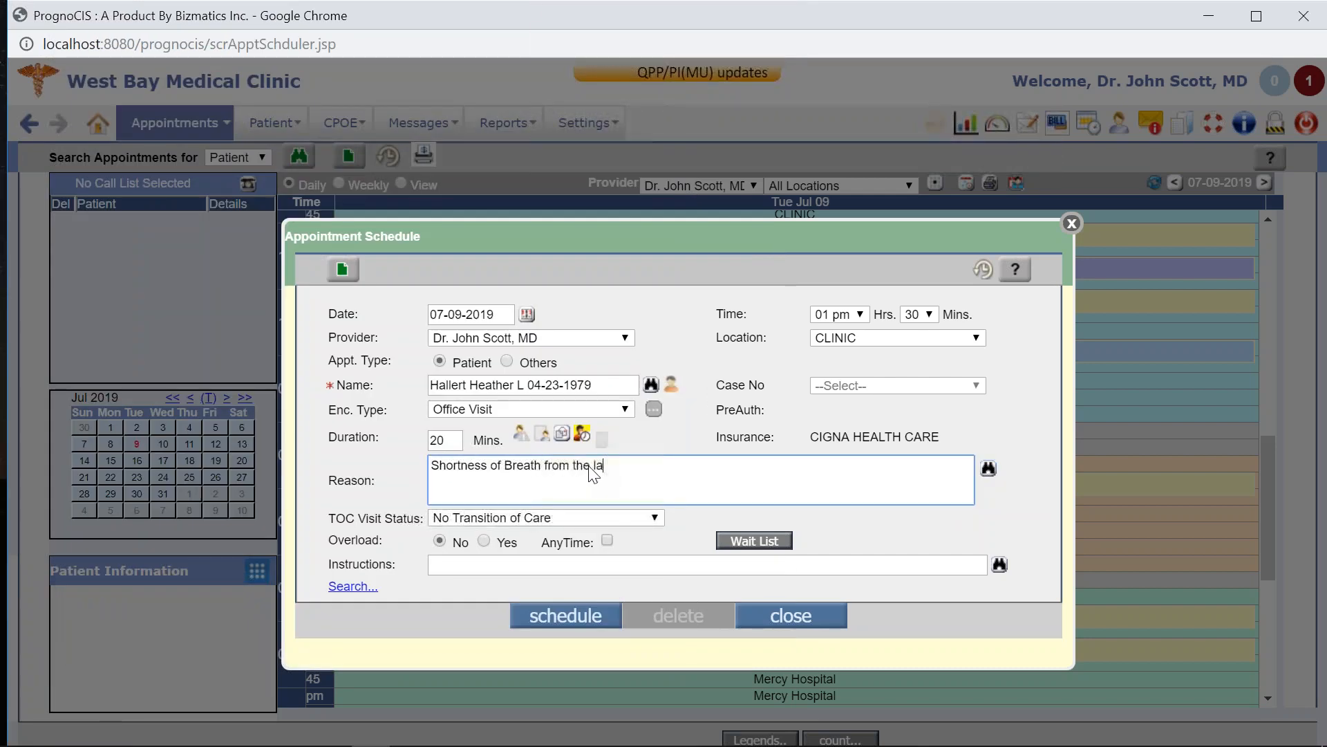
type("st few days")
left_click(484, 541)
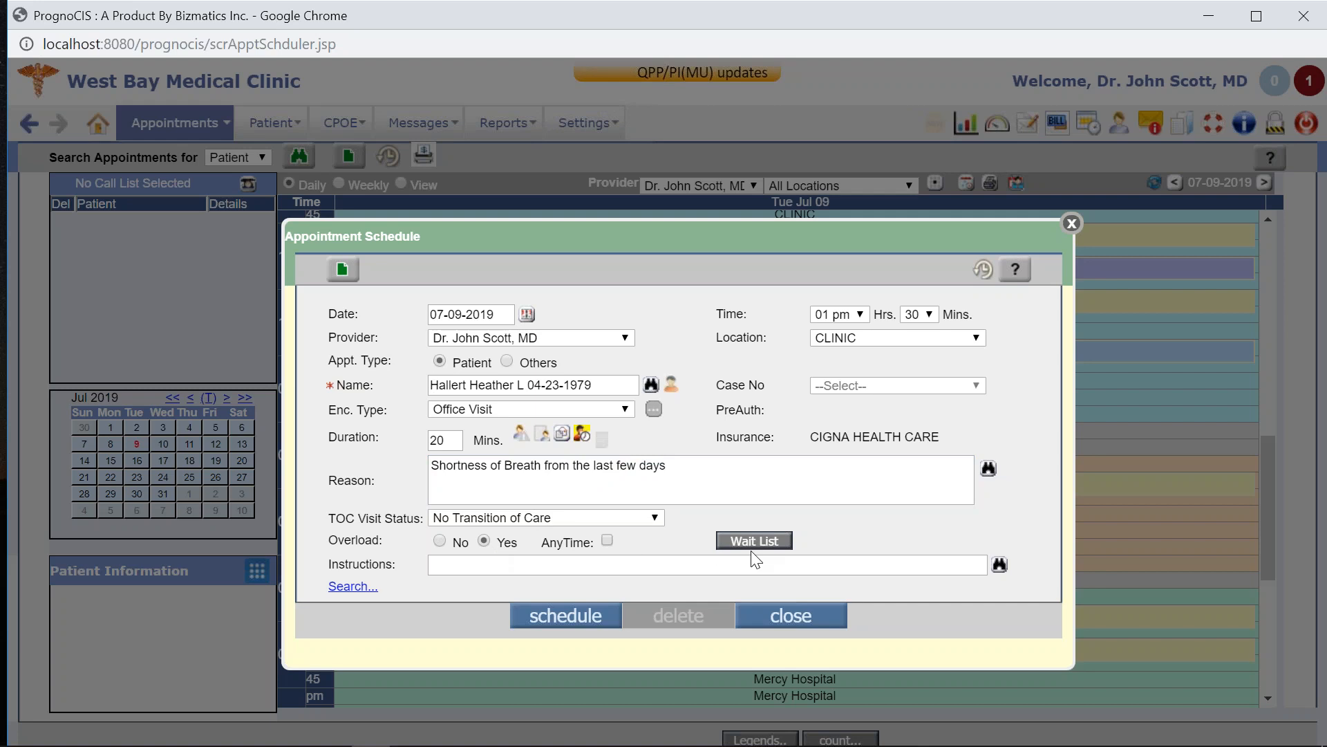
Review the selected patient's appointment history from the appointment form and close it.
left_click(982, 267)
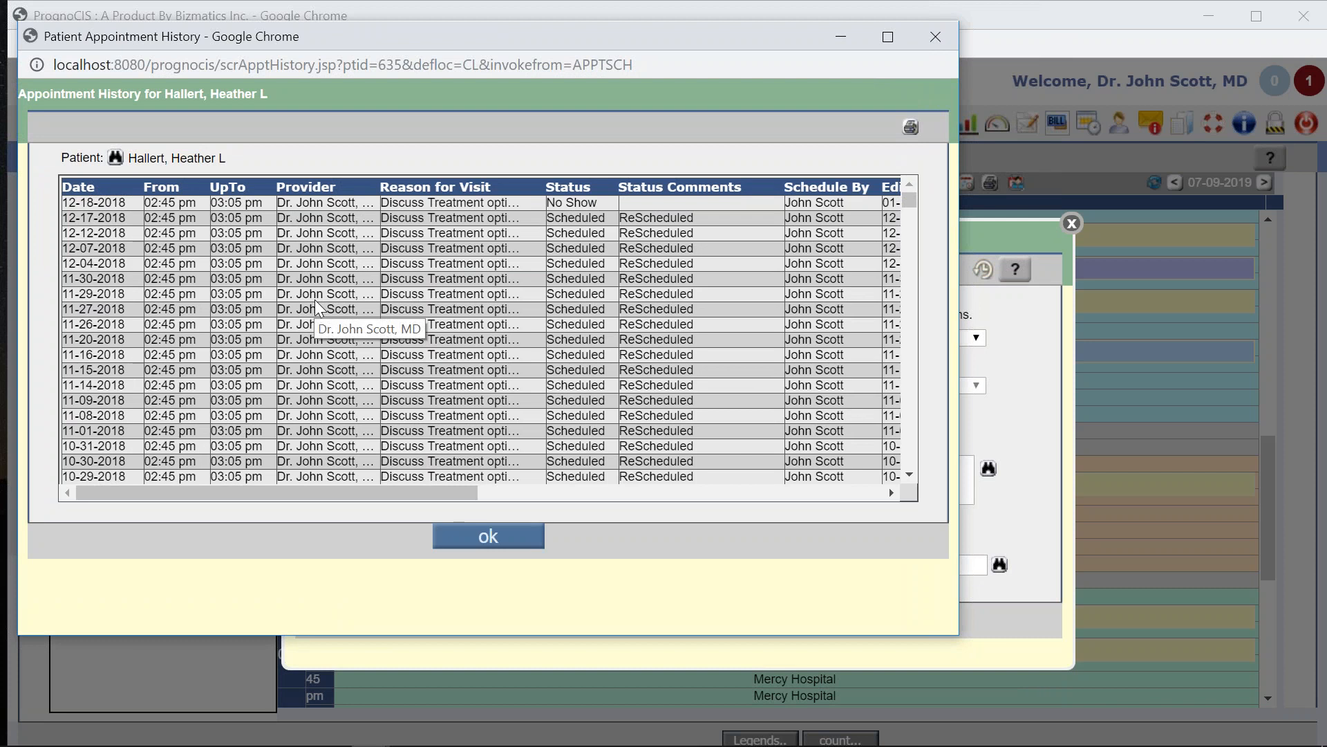
left_click(512, 550)
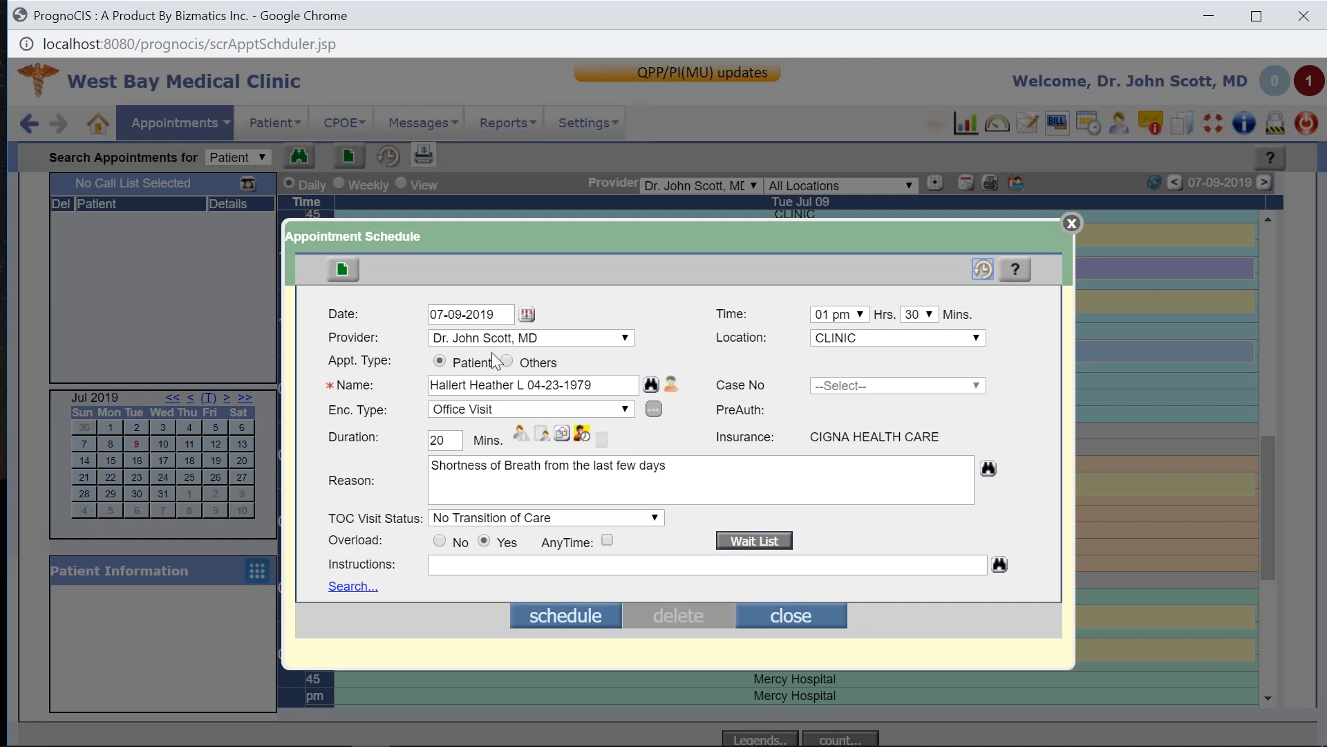
Search for available appointment slots at CLINIC on Mon and Tue only, using the Next Month criterion.
left_click(349, 589)
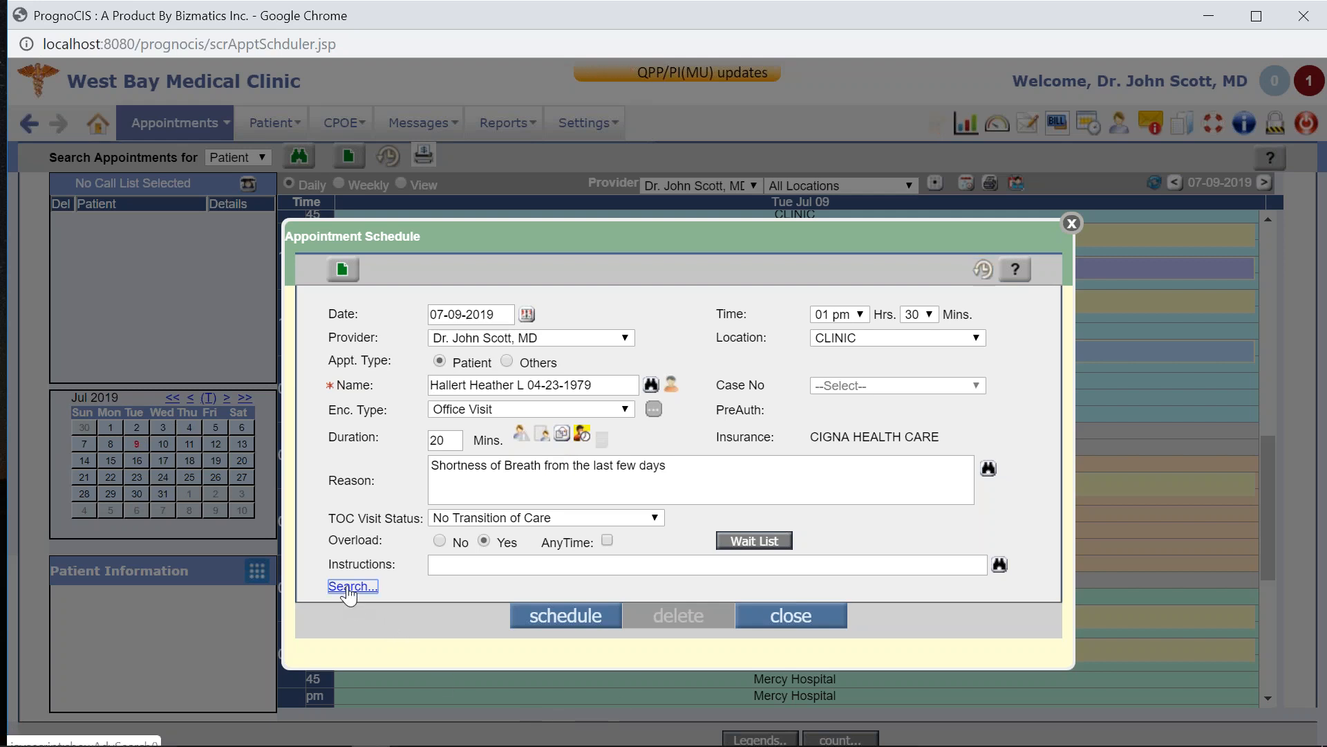
left_click(676, 308)
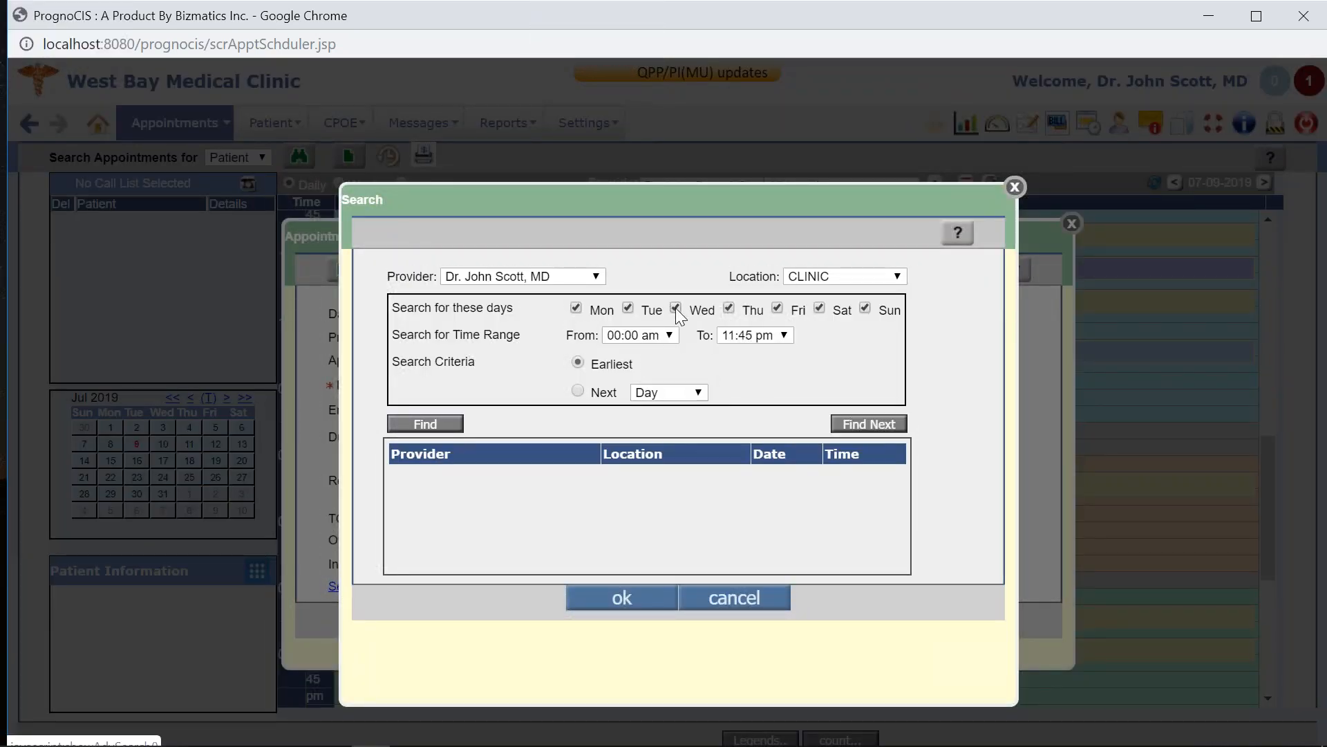
left_click(729, 307)
left_click(790, 309)
left_click(865, 309)
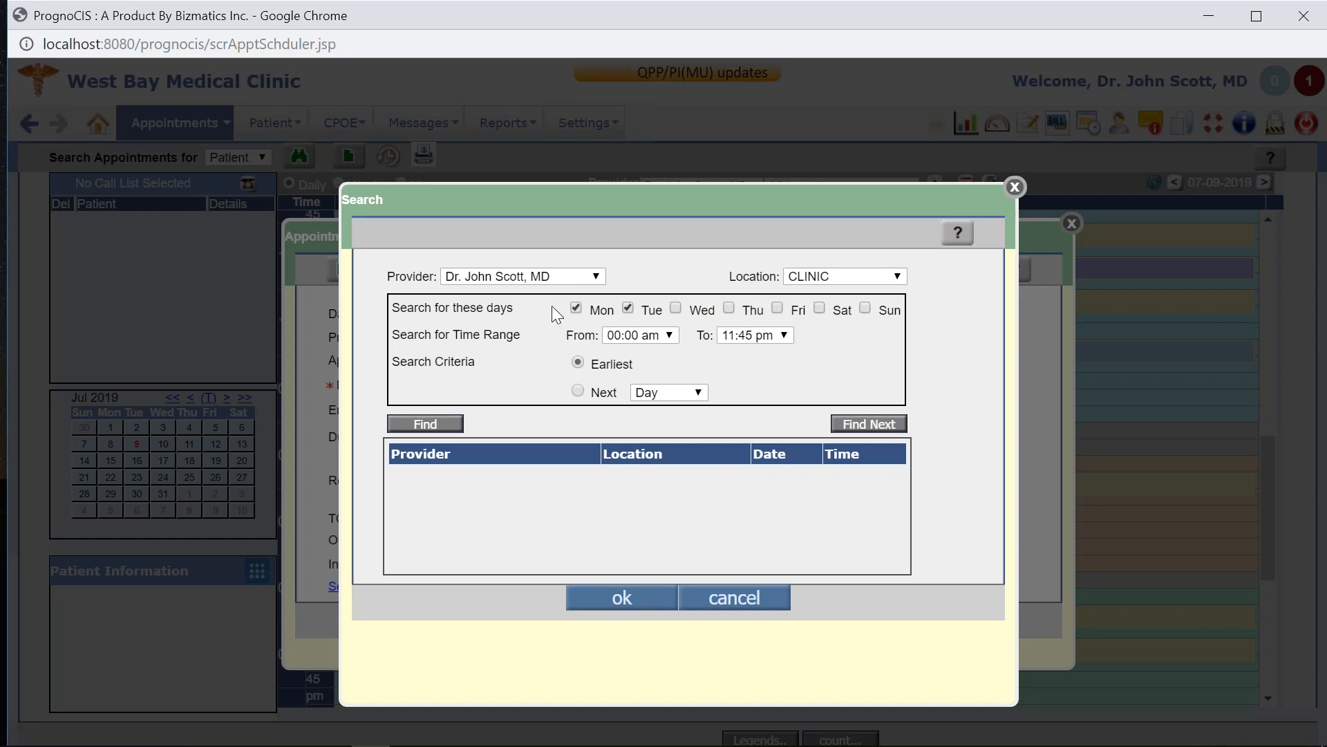
left_click(579, 390)
left_click(668, 392)
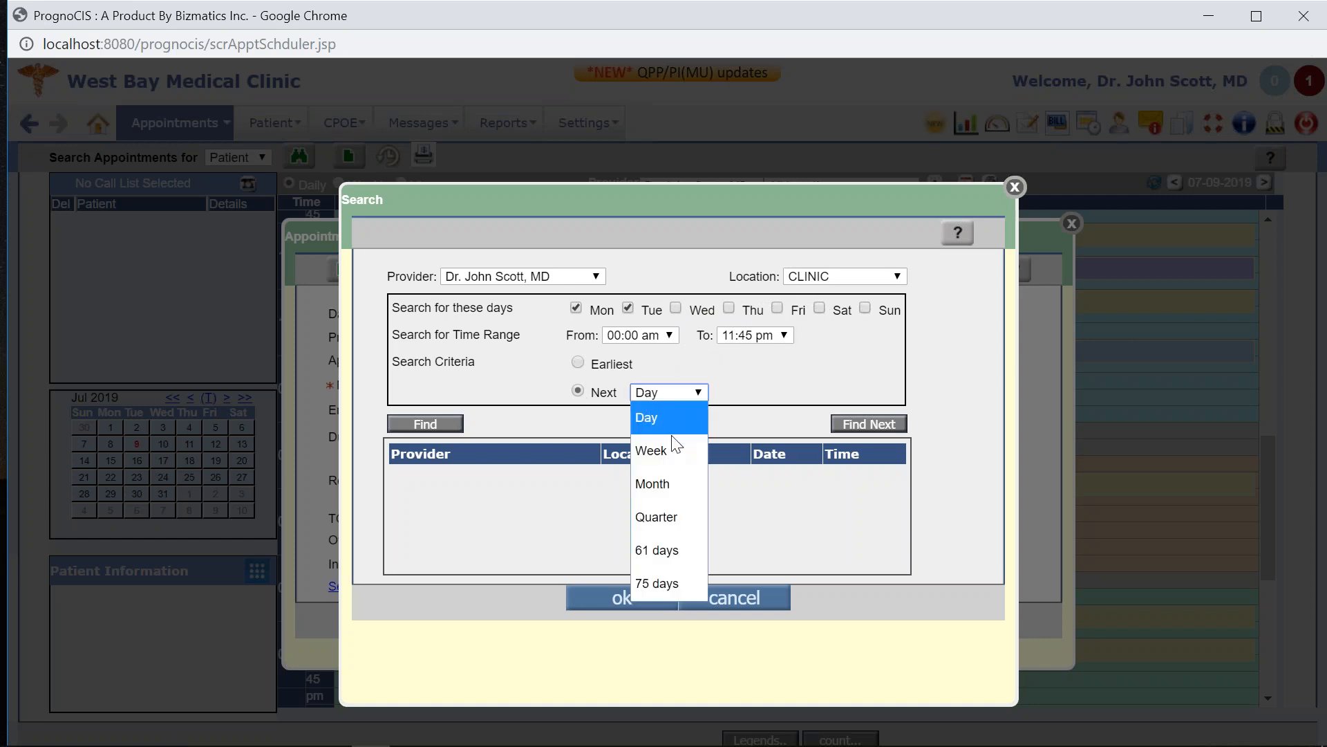
left_click(652, 484)
left_click(426, 425)
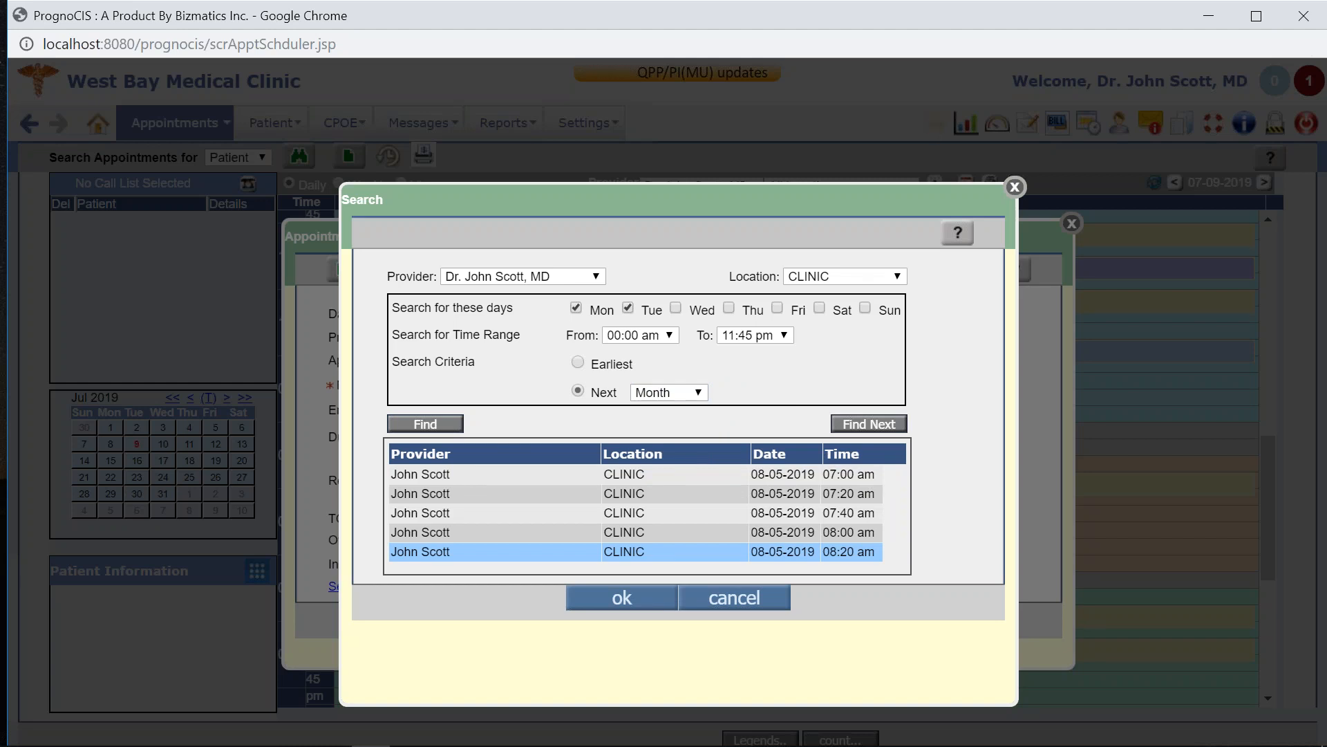
Check the provider and location choices in the slot search and cancel it without picking a slot.
left_click(553, 275)
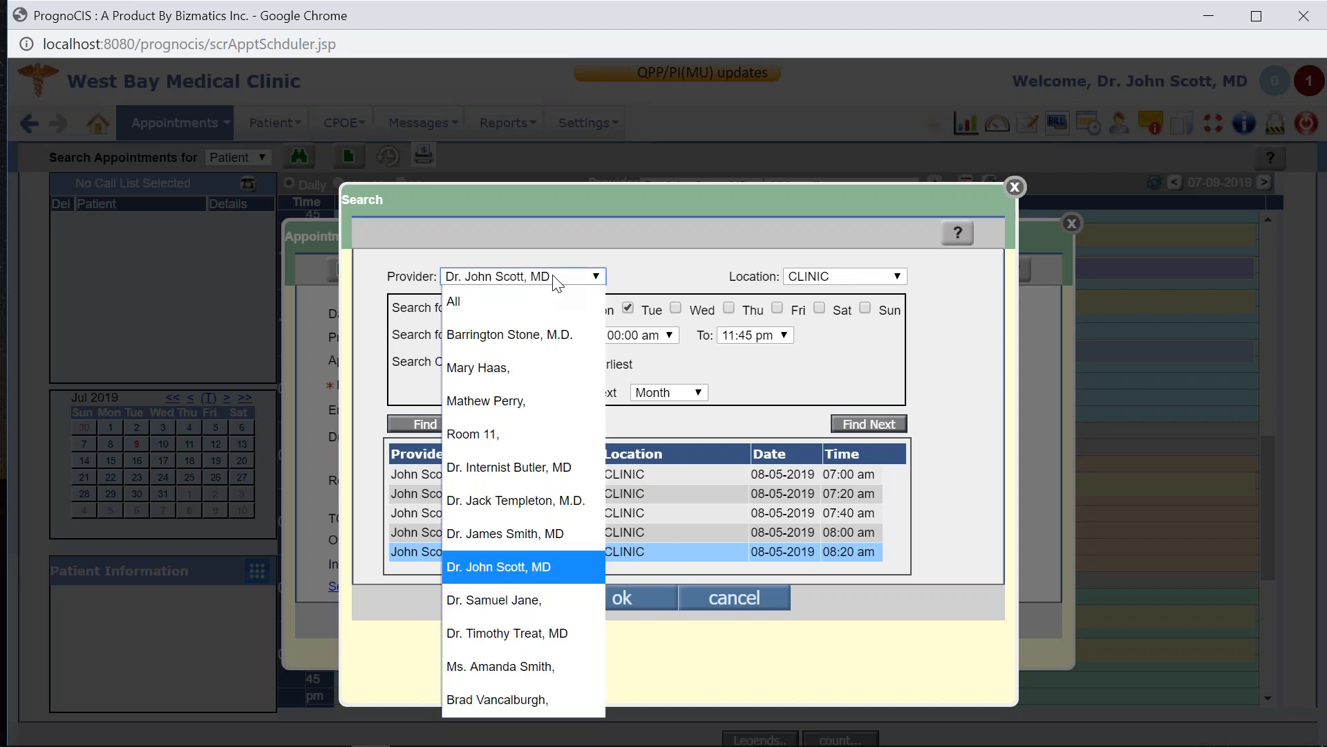
left_click(833, 276)
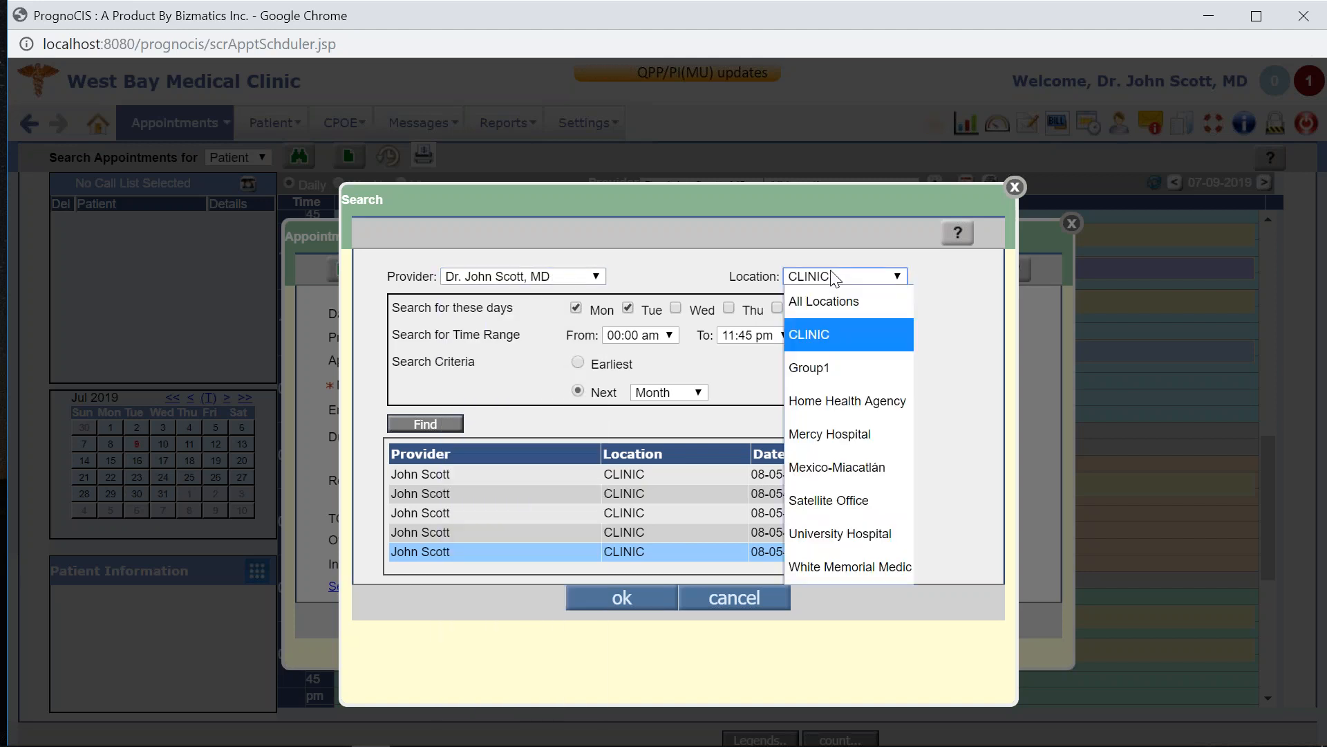
left_click(751, 612)
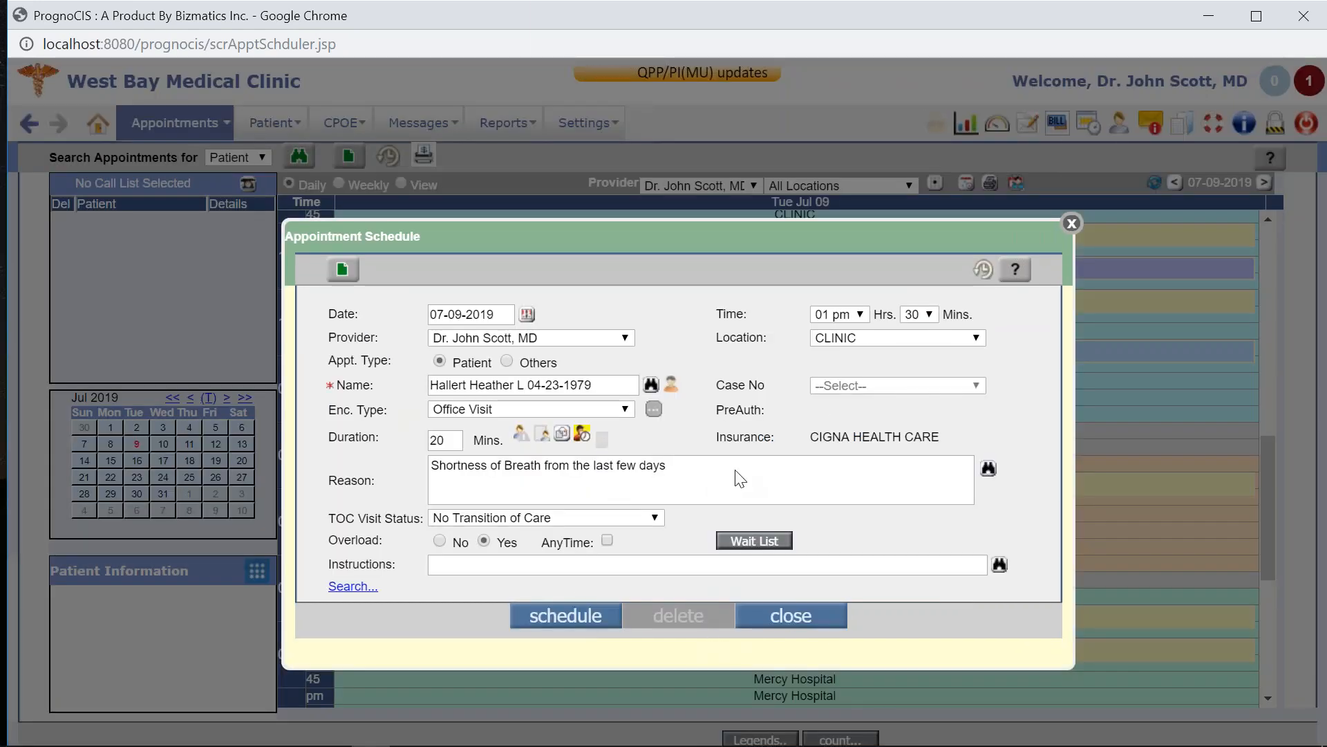
Schedule the 20-minute Office Visit for 07-09-2019 at 01:30 pm and look at it in the day's calendar.
left_click(566, 617)
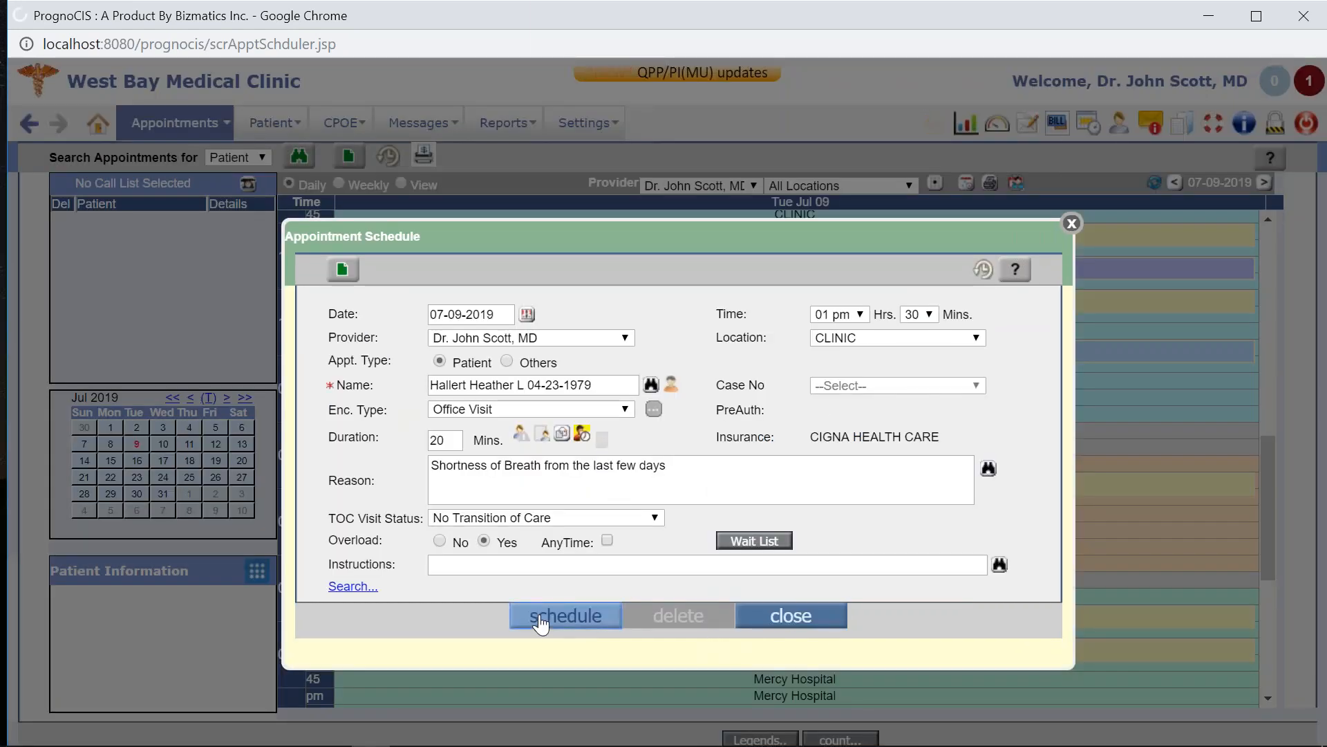
scroll(620, 593, "up", 3)
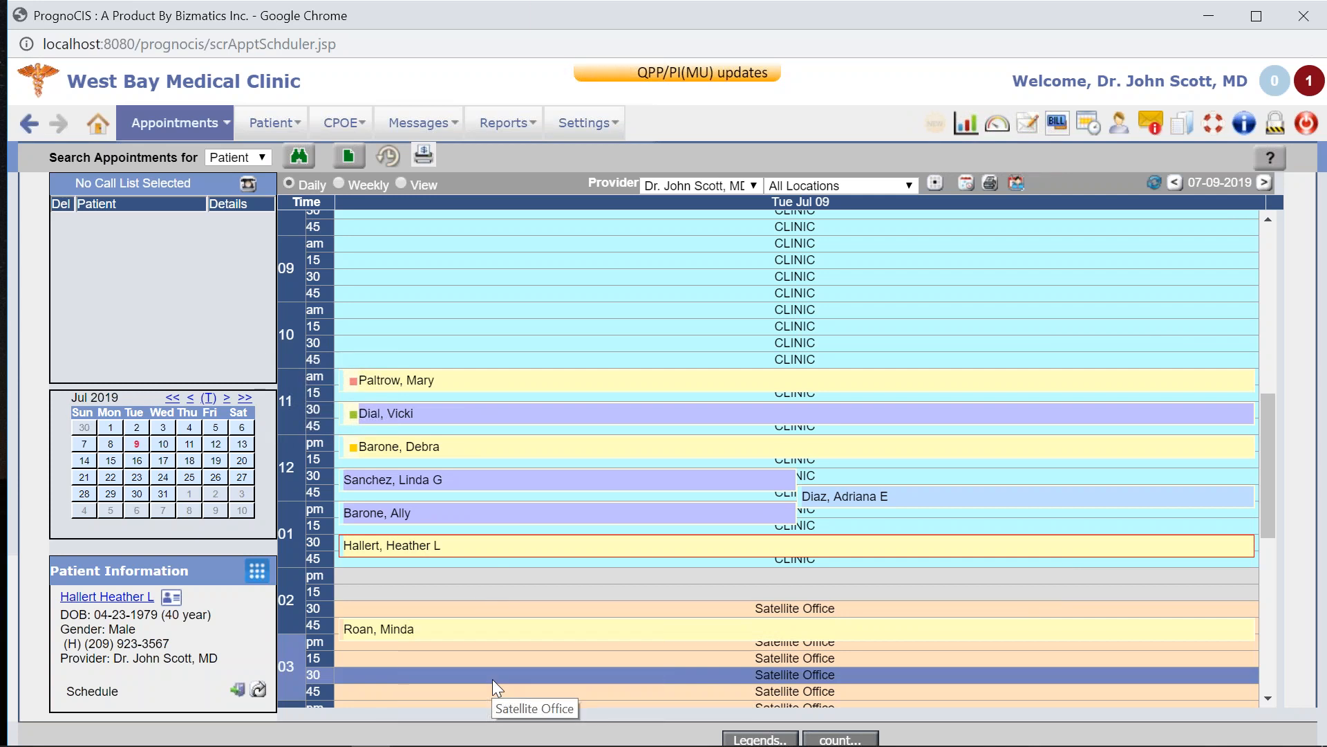
View the appointment calendar by week and in the multi-provider view for All Providers.
left_click(337, 183)
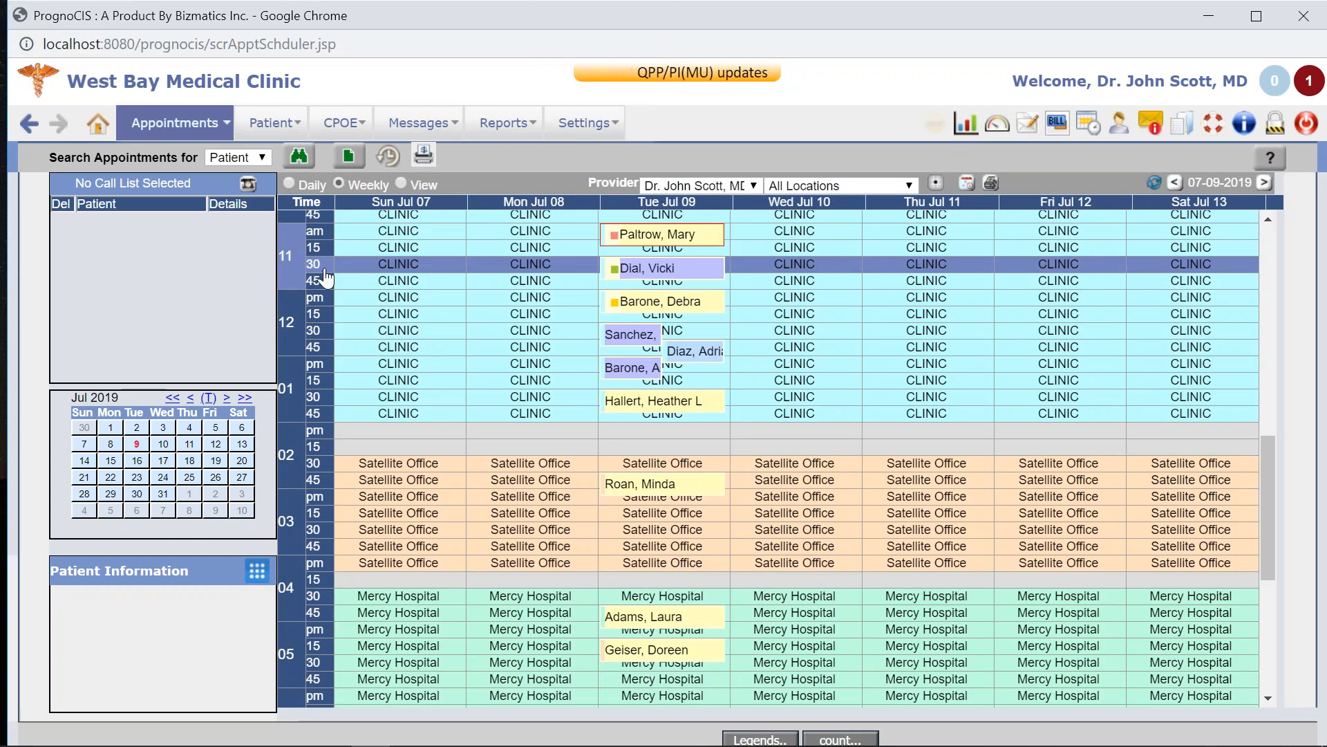
left_click(401, 183)
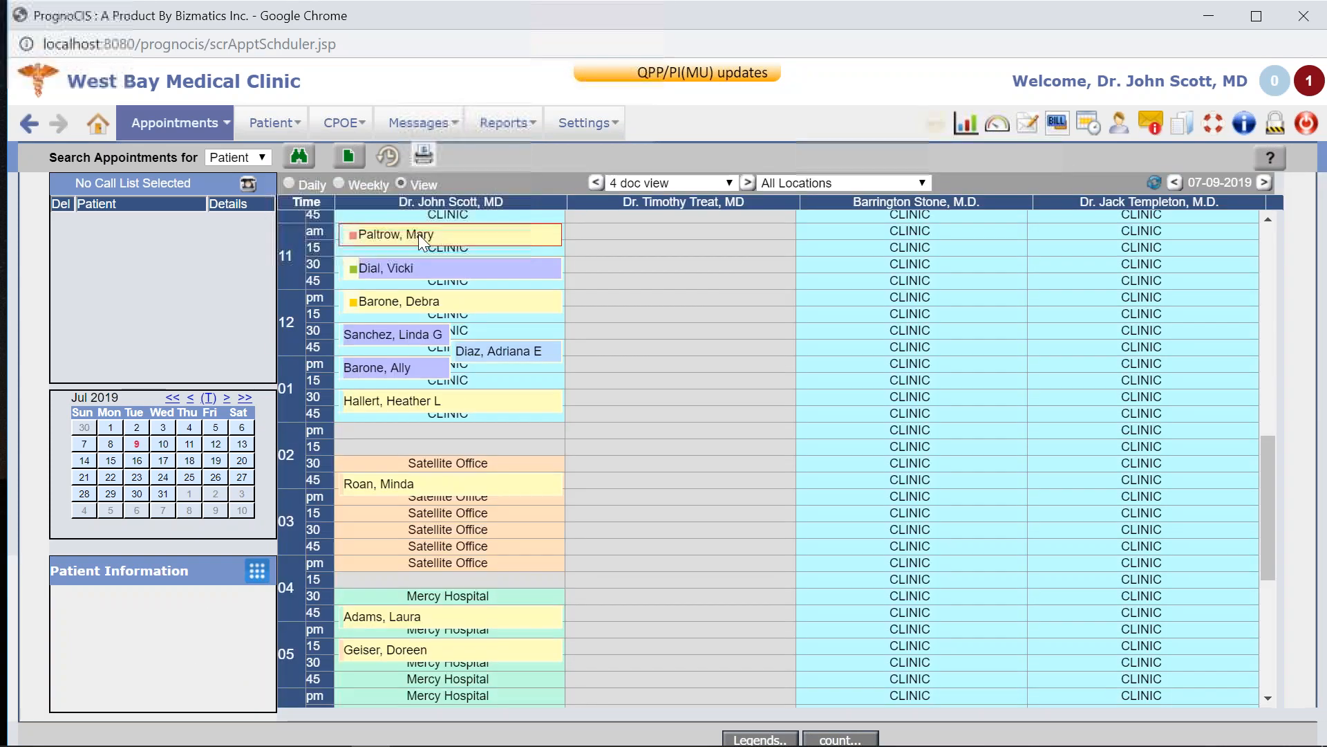
left_click(665, 183)
left_click(649, 206)
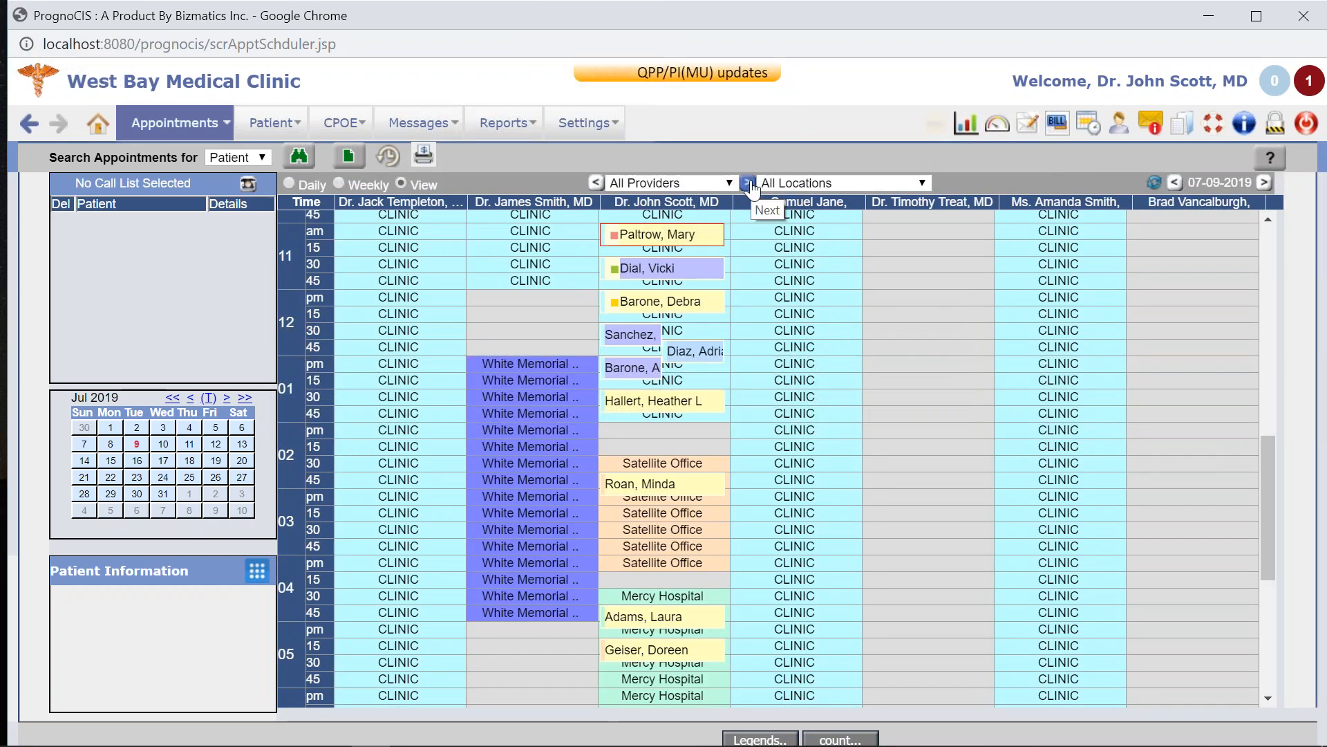
Look over the schedule in the 3 doc view and return to the daily calendar.
left_click(658, 183)
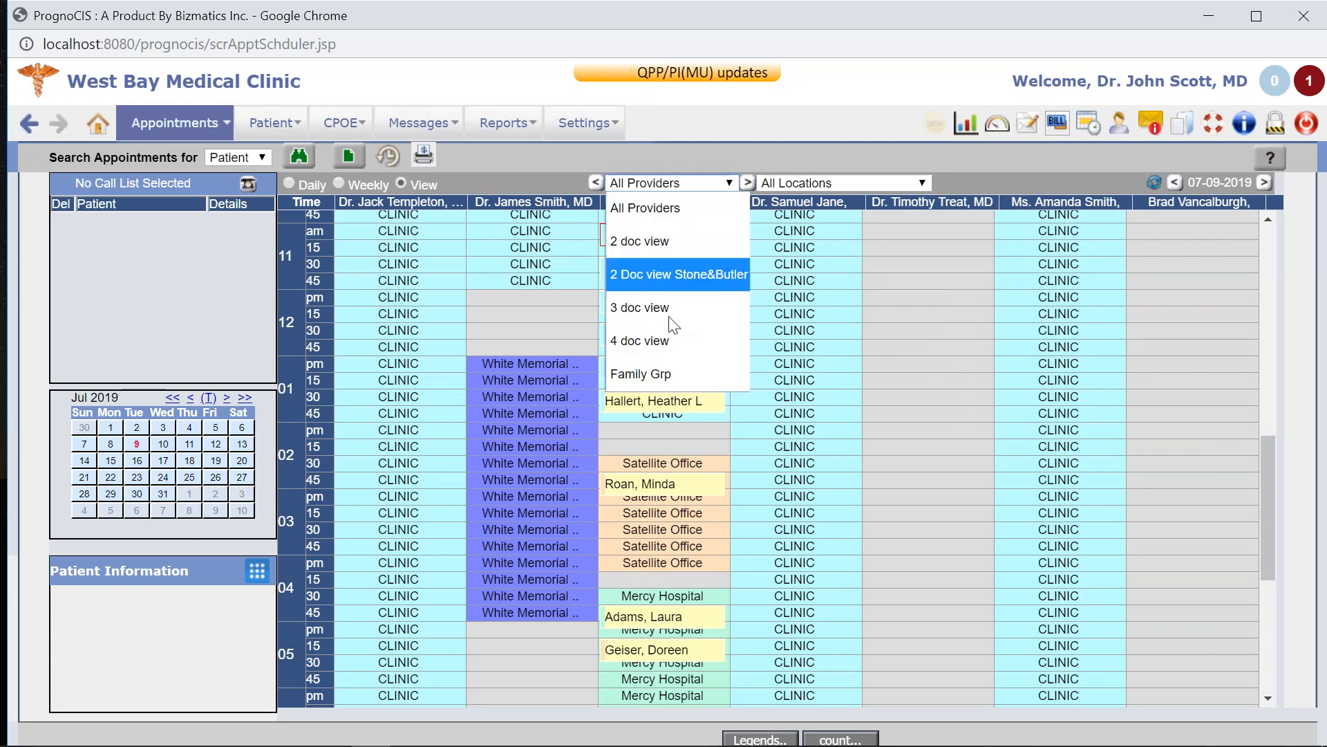
left_click(629, 308)
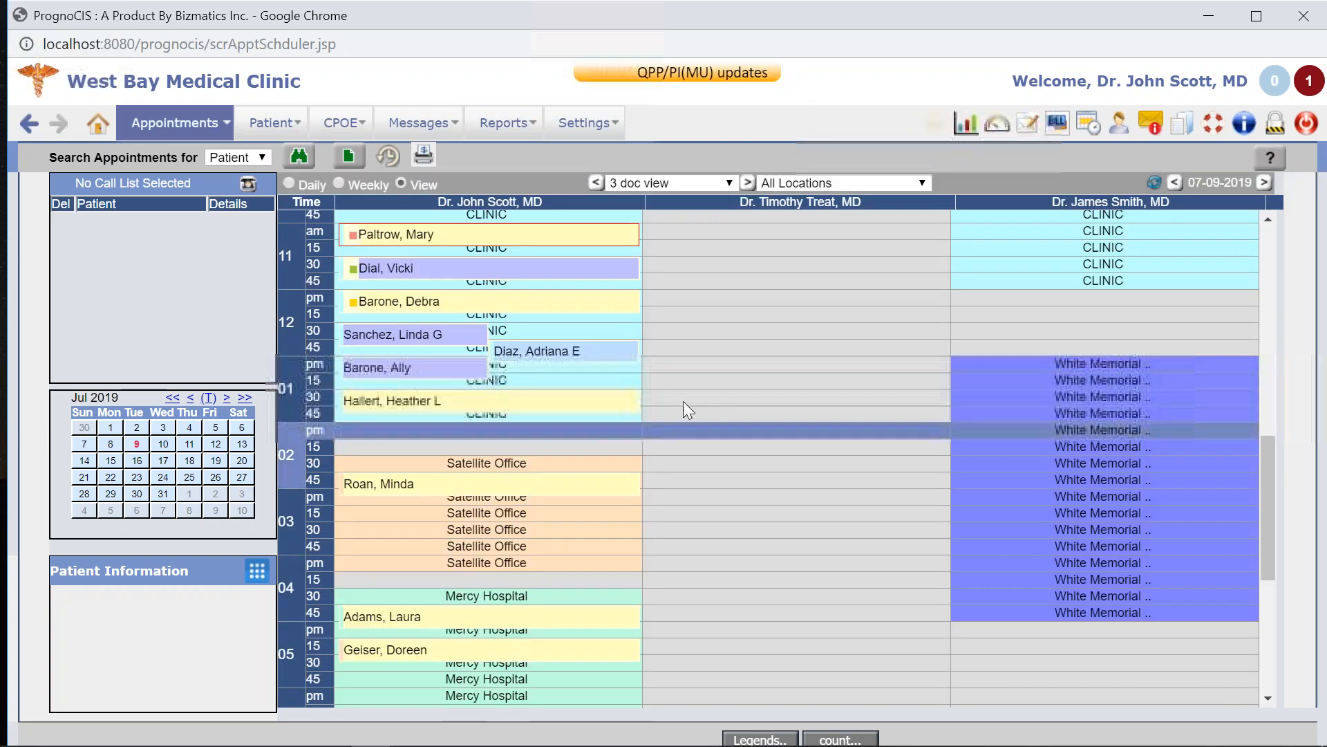
scroll(590, 558, "up", 1)
scroll(590, 534, "up", 2)
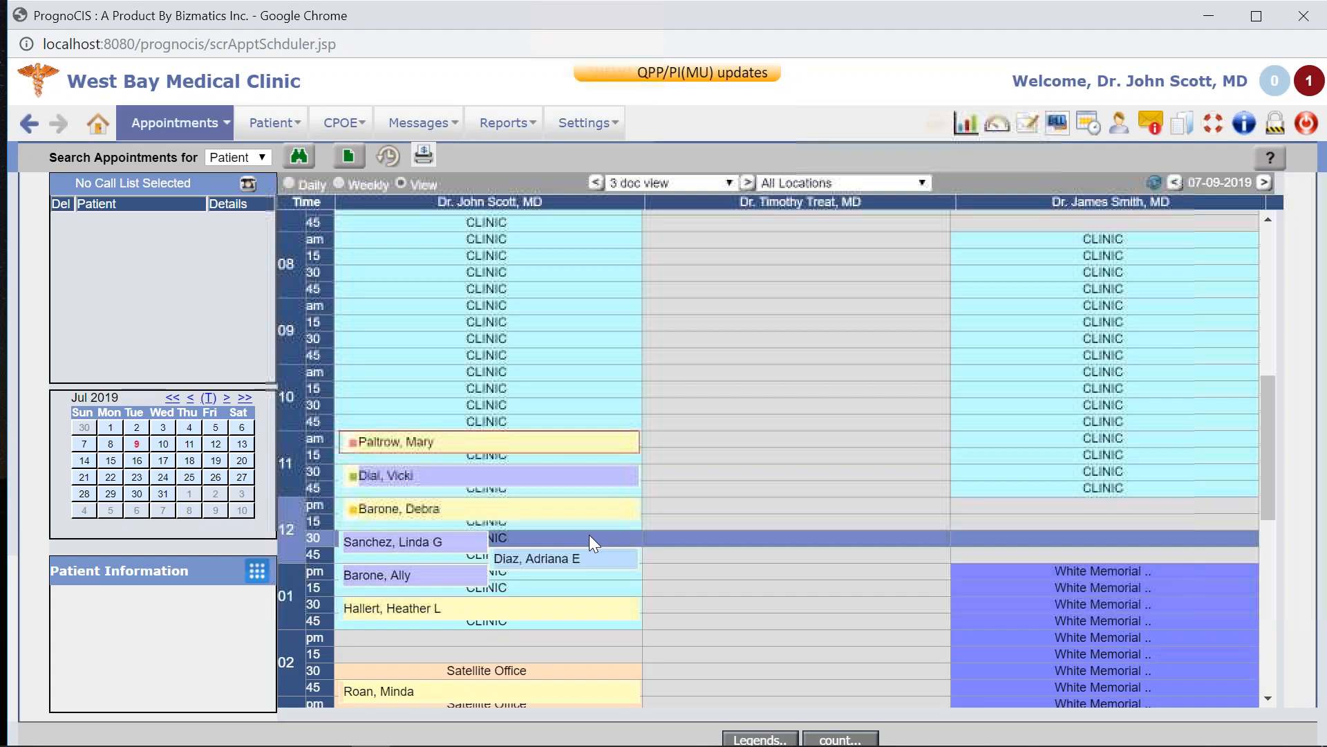
scroll(579, 501, "down", 2)
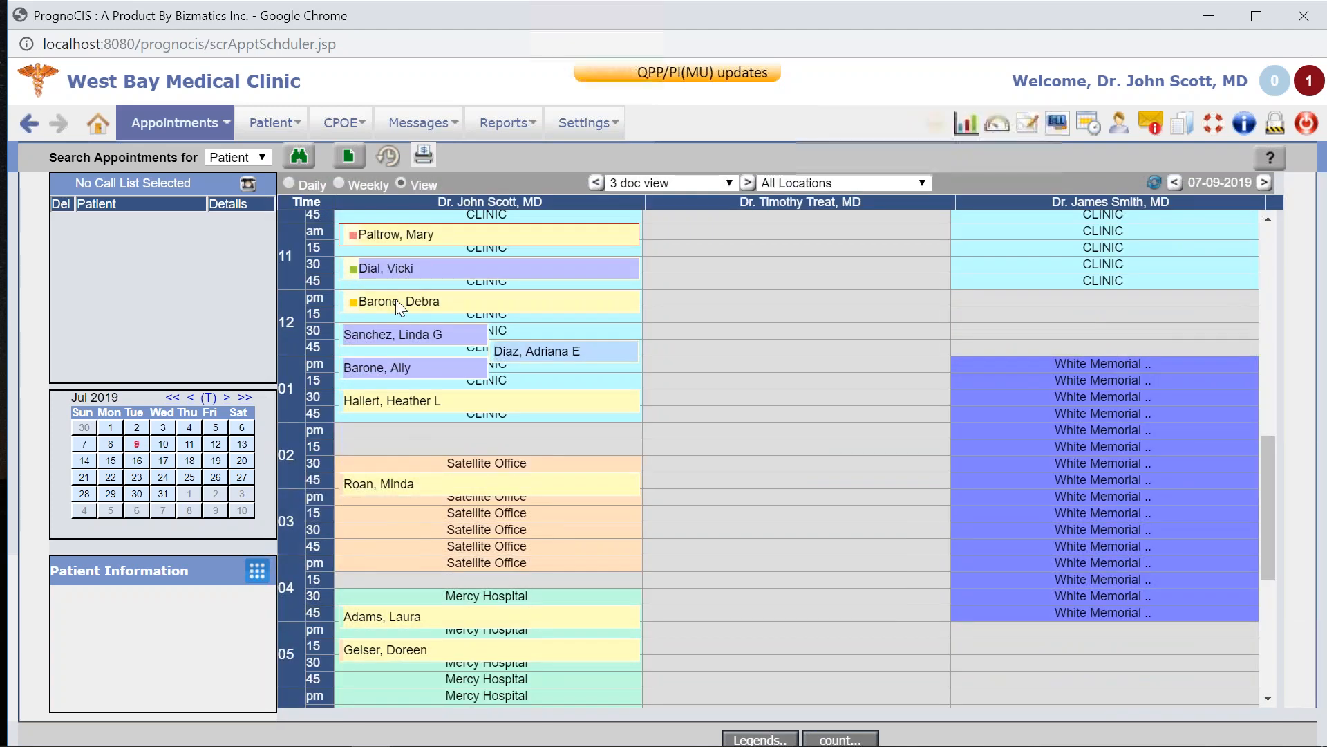
left_click(288, 182)
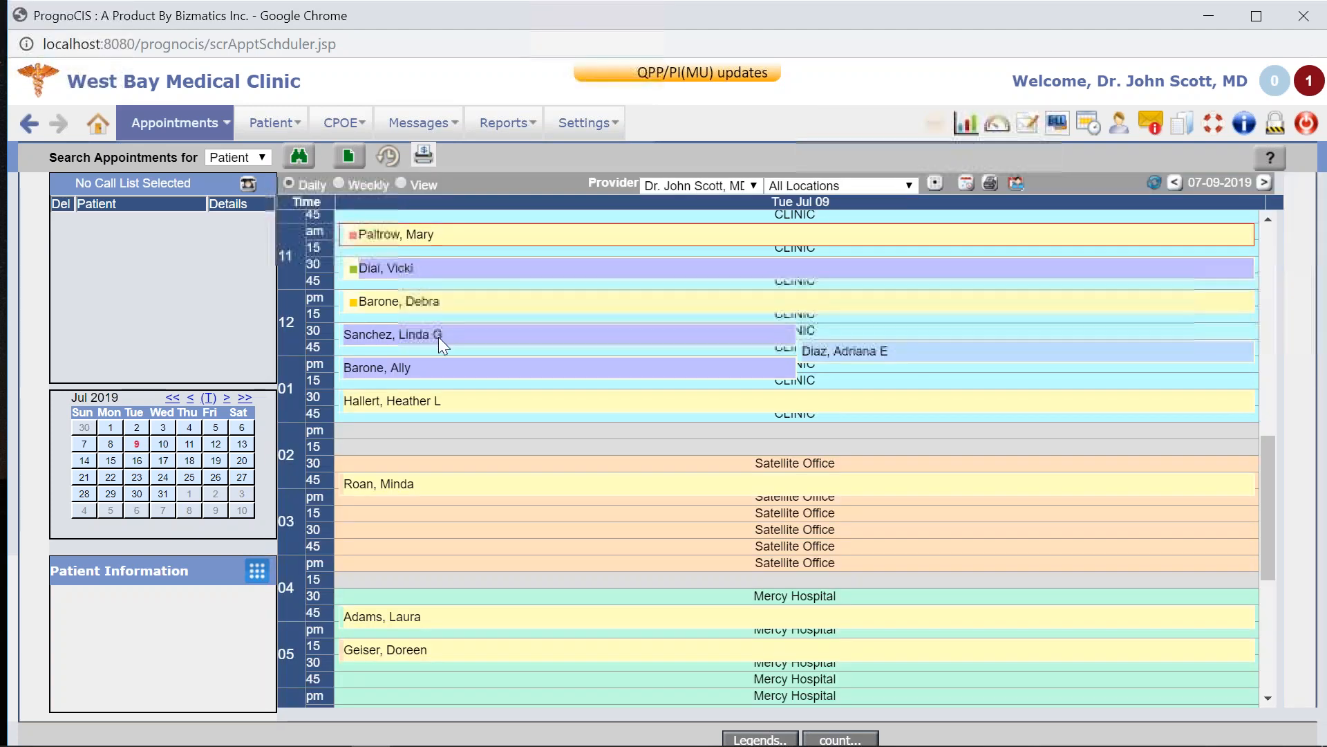
Review the 12:00 pm patient's contacts, other information, physicians and billing details, and close the record without saving.
left_click(416, 299)
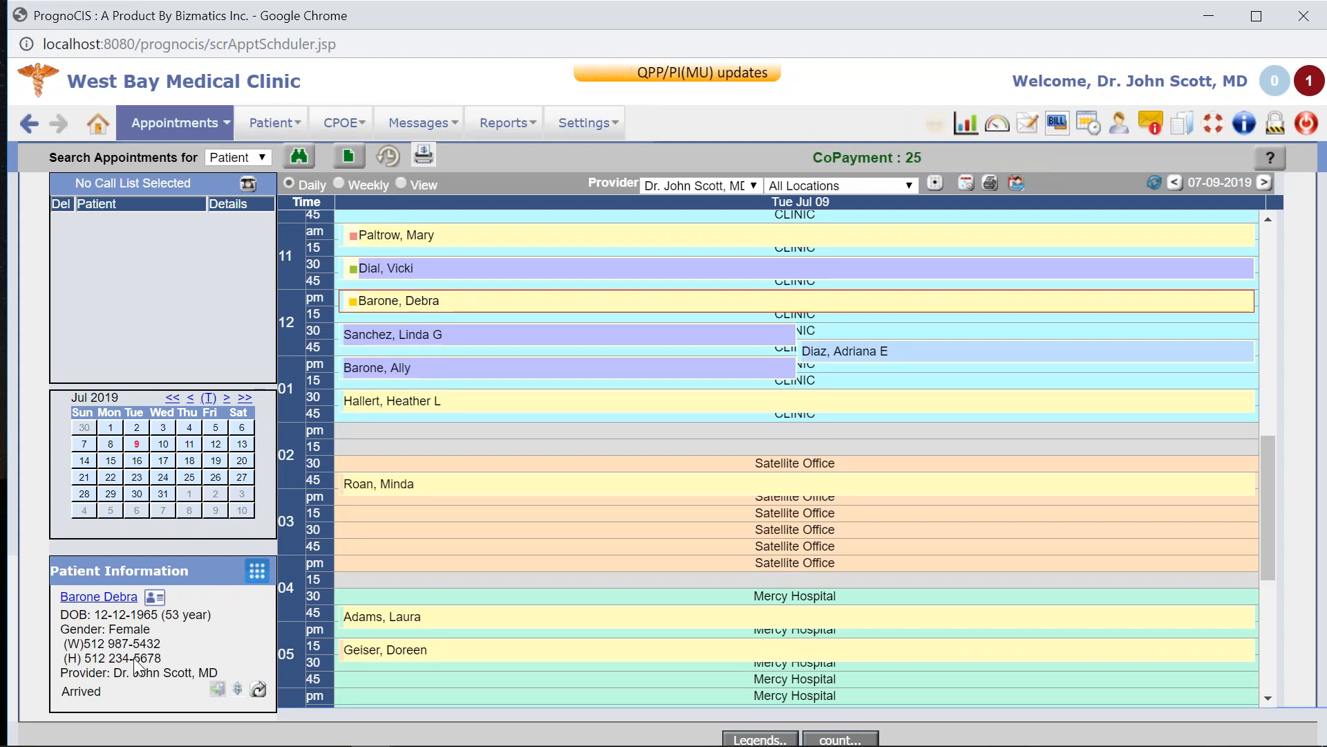
left_click(107, 597)
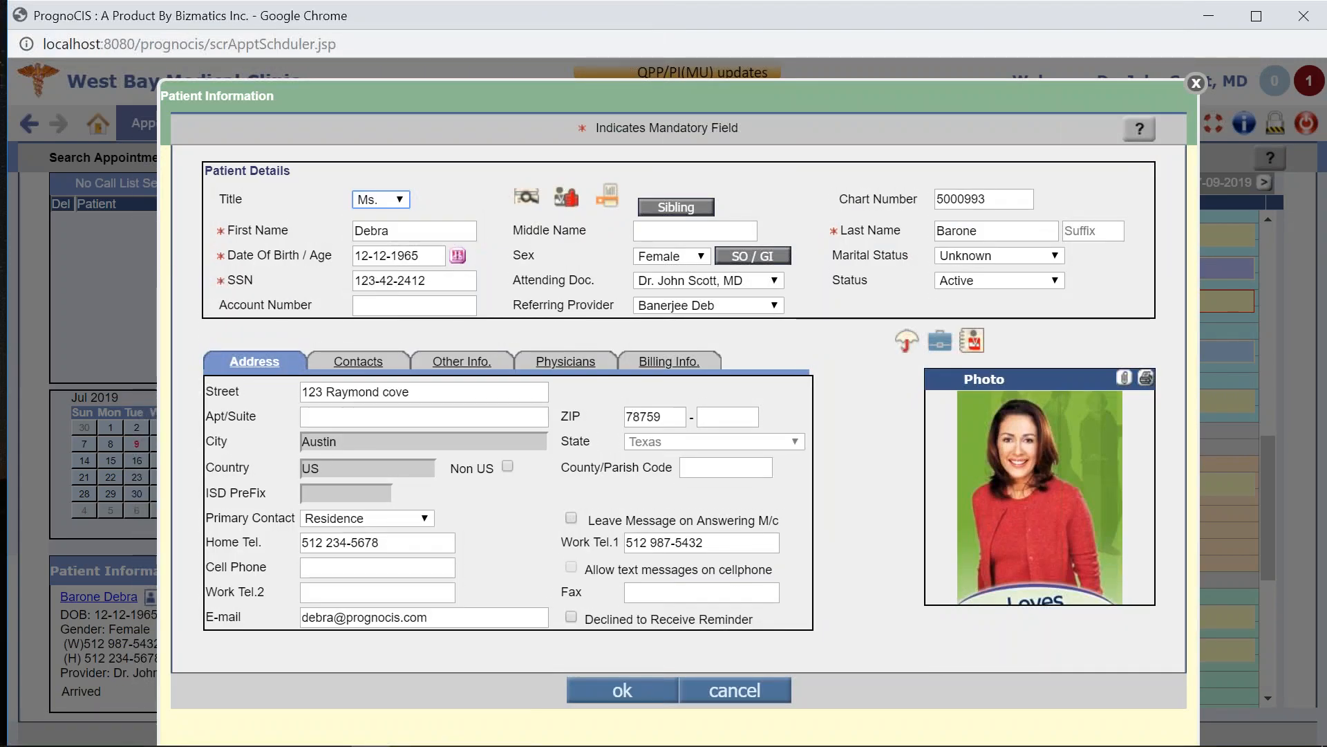
left_click(354, 362)
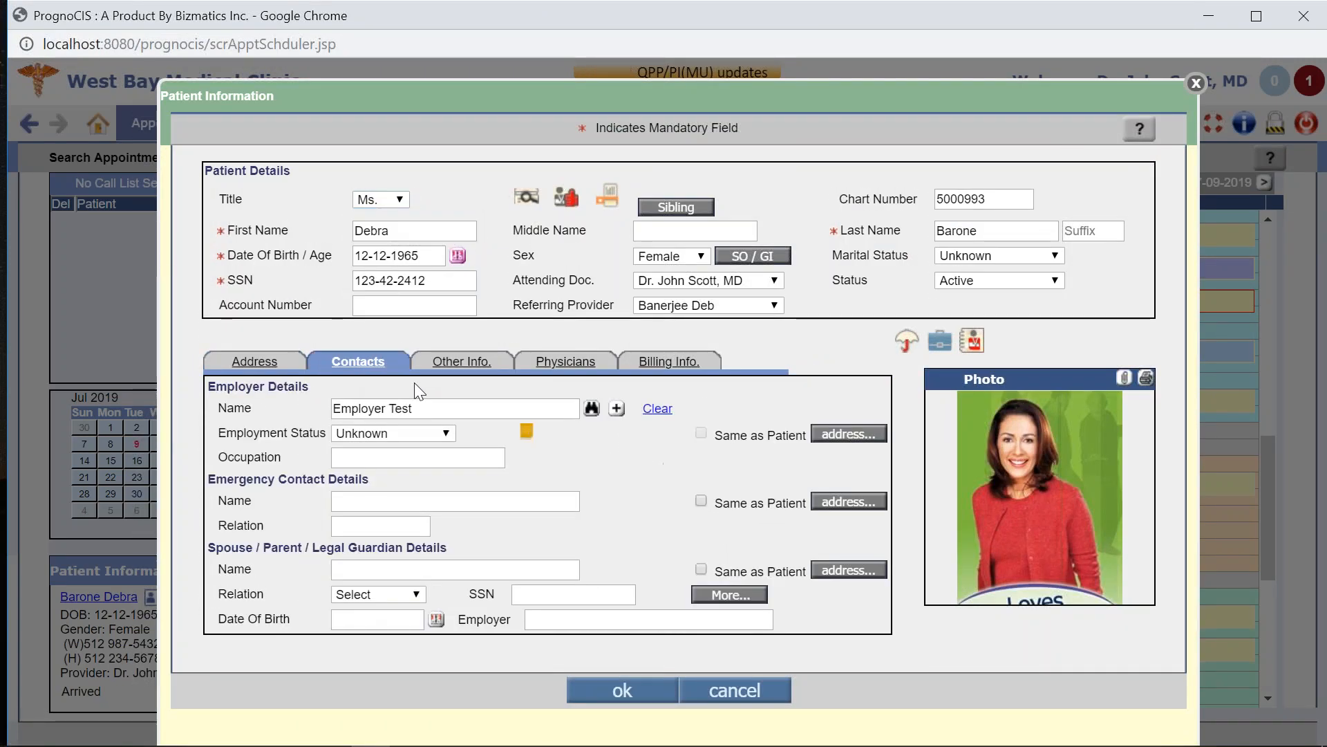
left_click(456, 362)
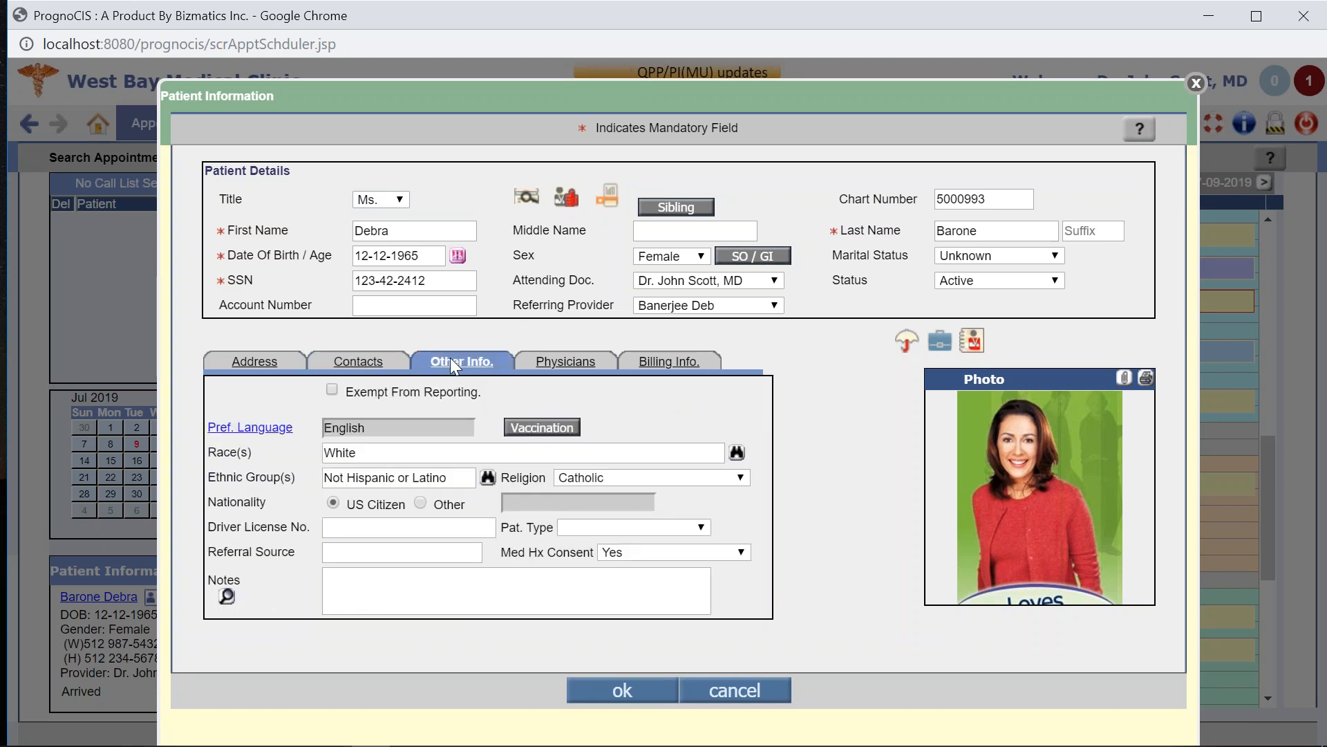
left_click(587, 366)
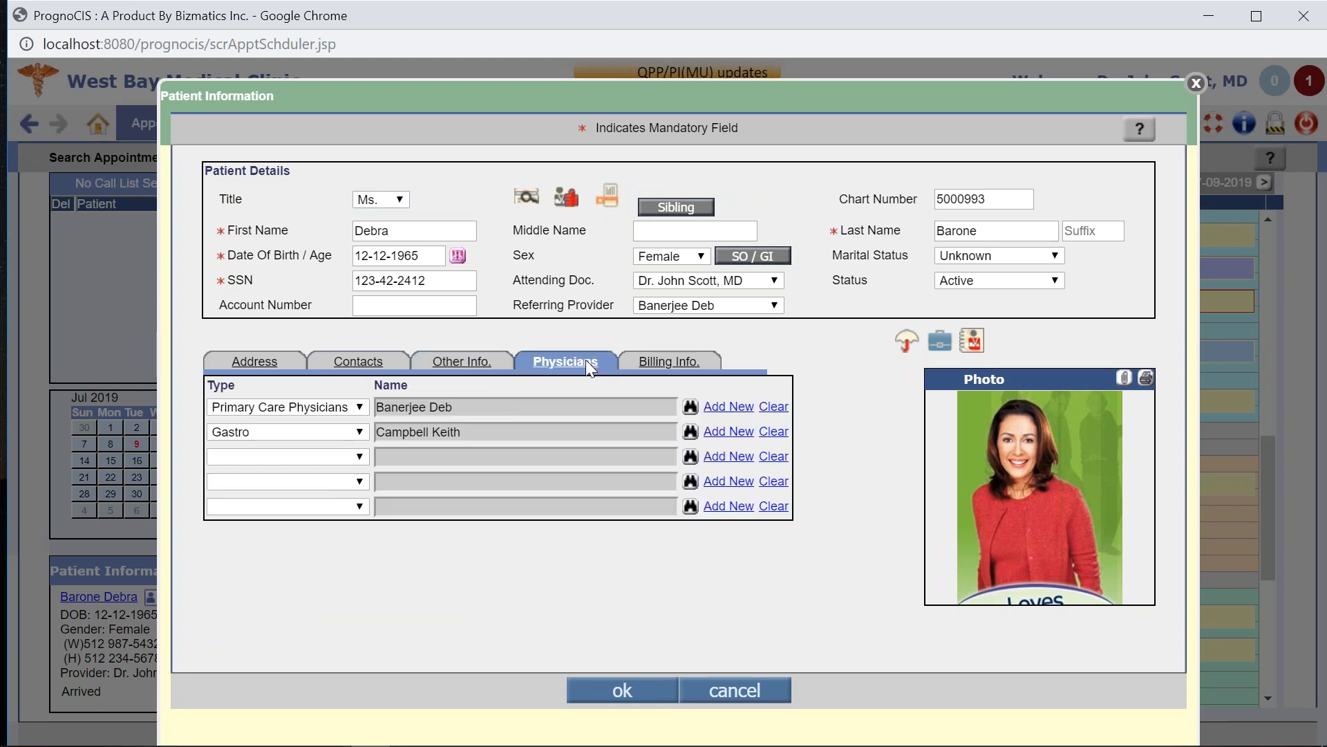
left_click(672, 365)
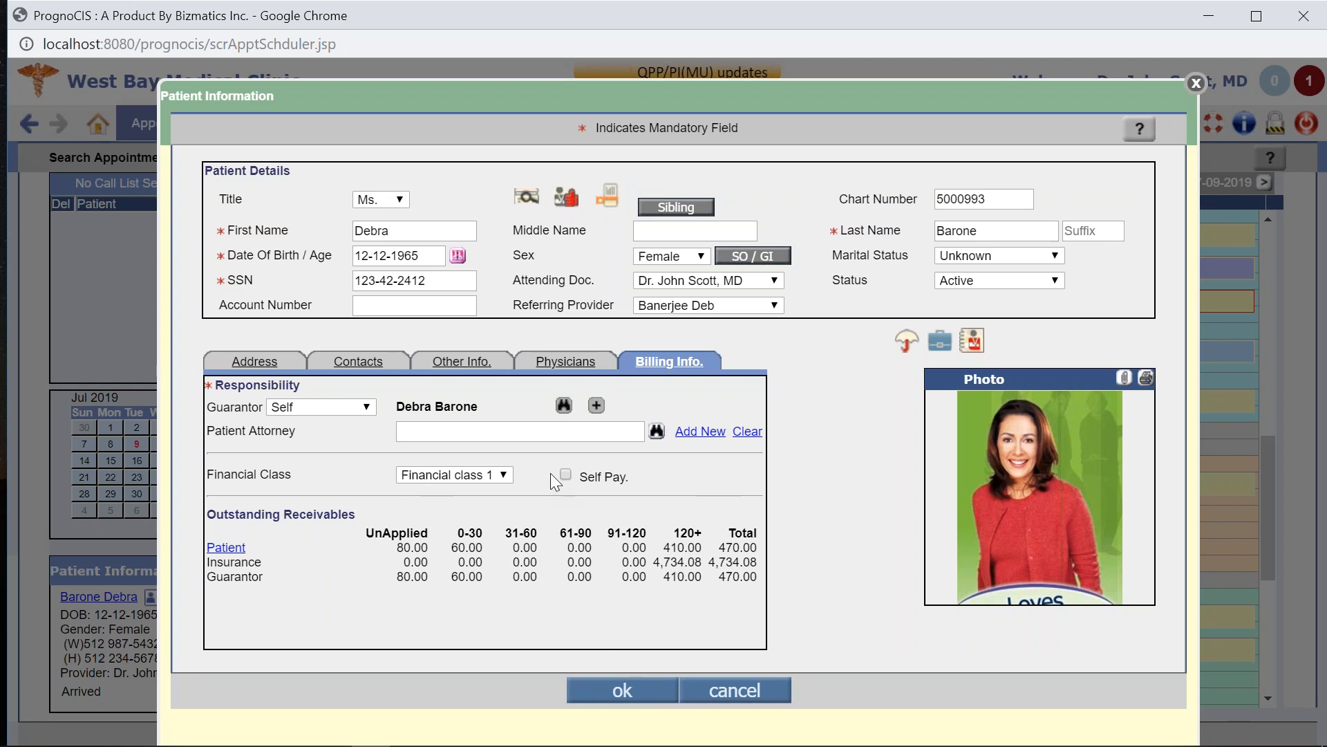
left_click(735, 689)
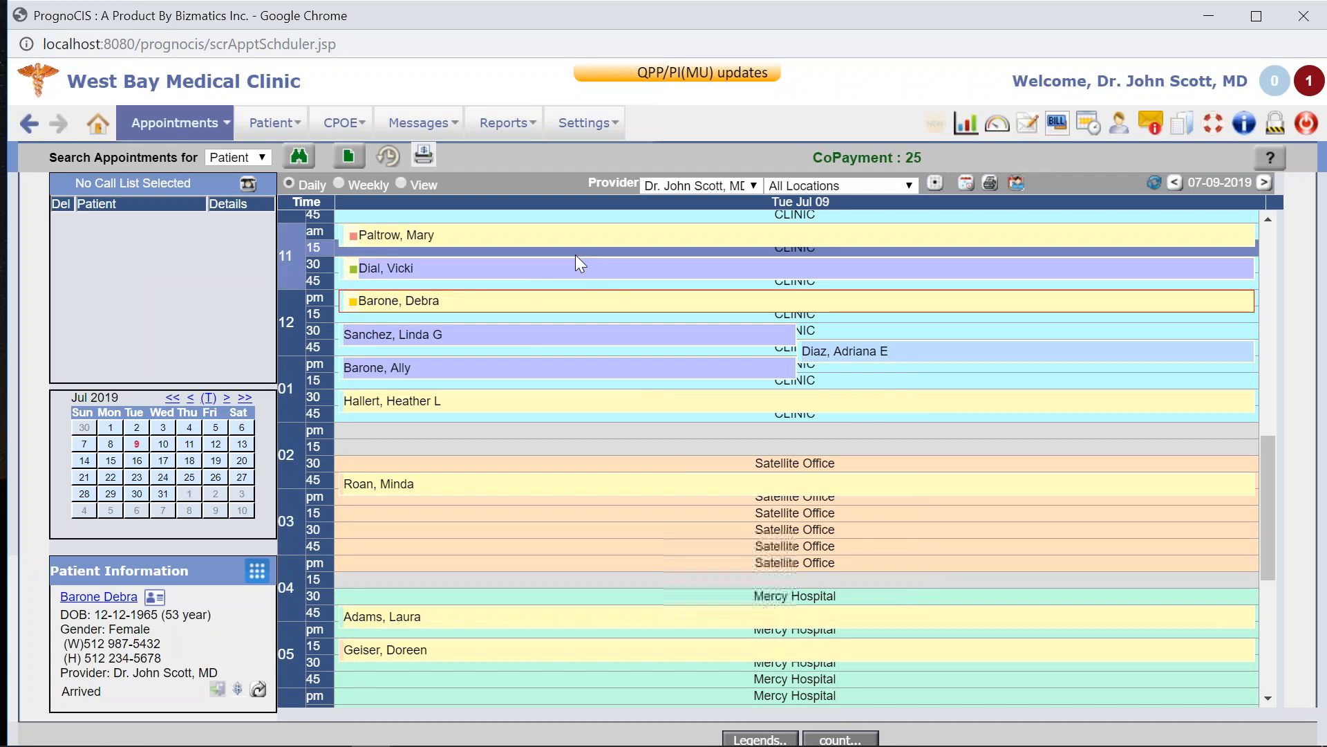
Open the 11:30 am patient's insurance record and view the back and front of the insurance card image.
left_click(515, 268)
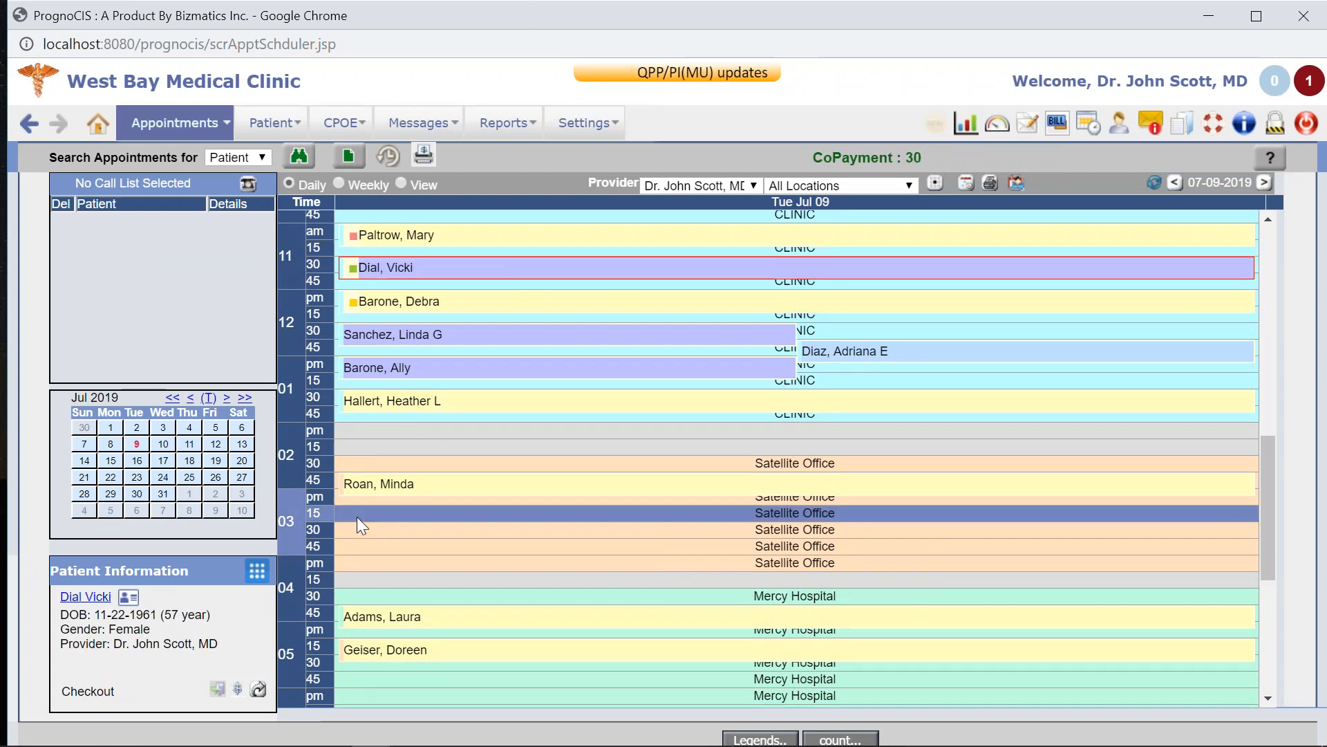
left_click(258, 574)
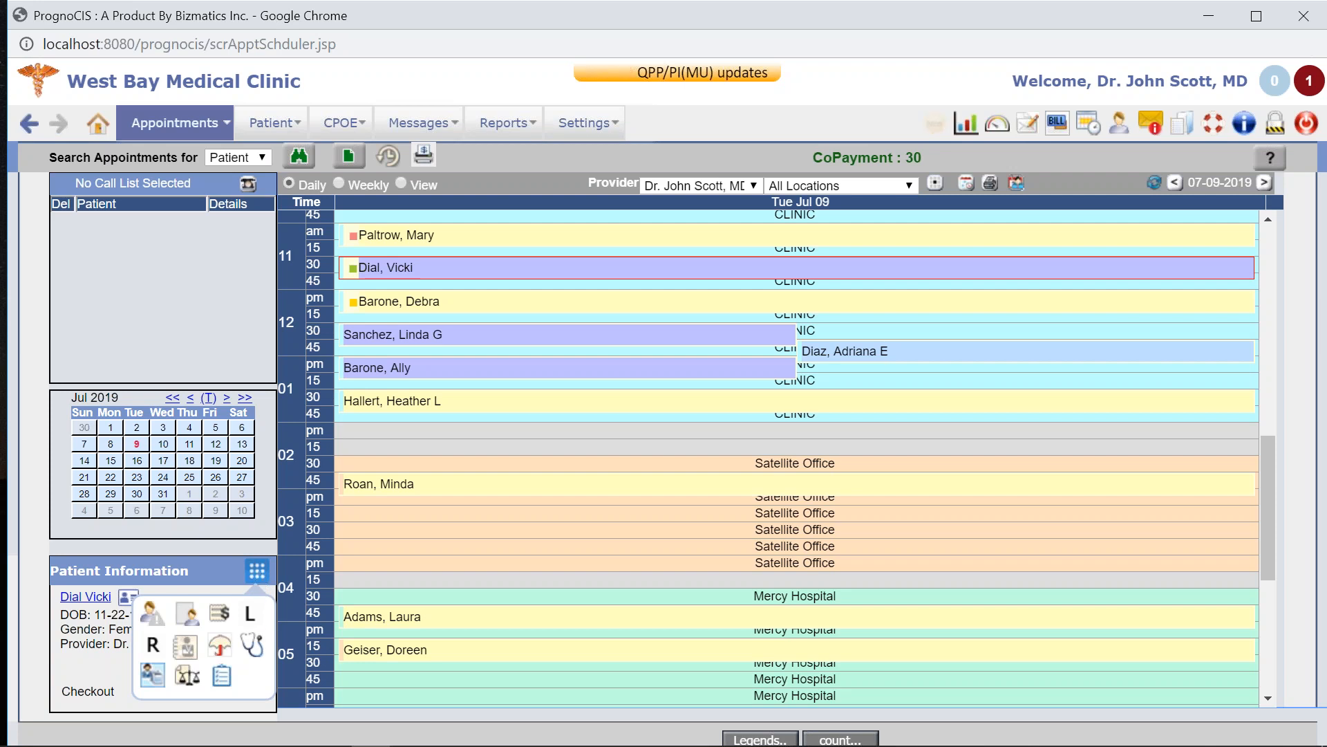
left_click(225, 644)
mouse_move(259, 572)
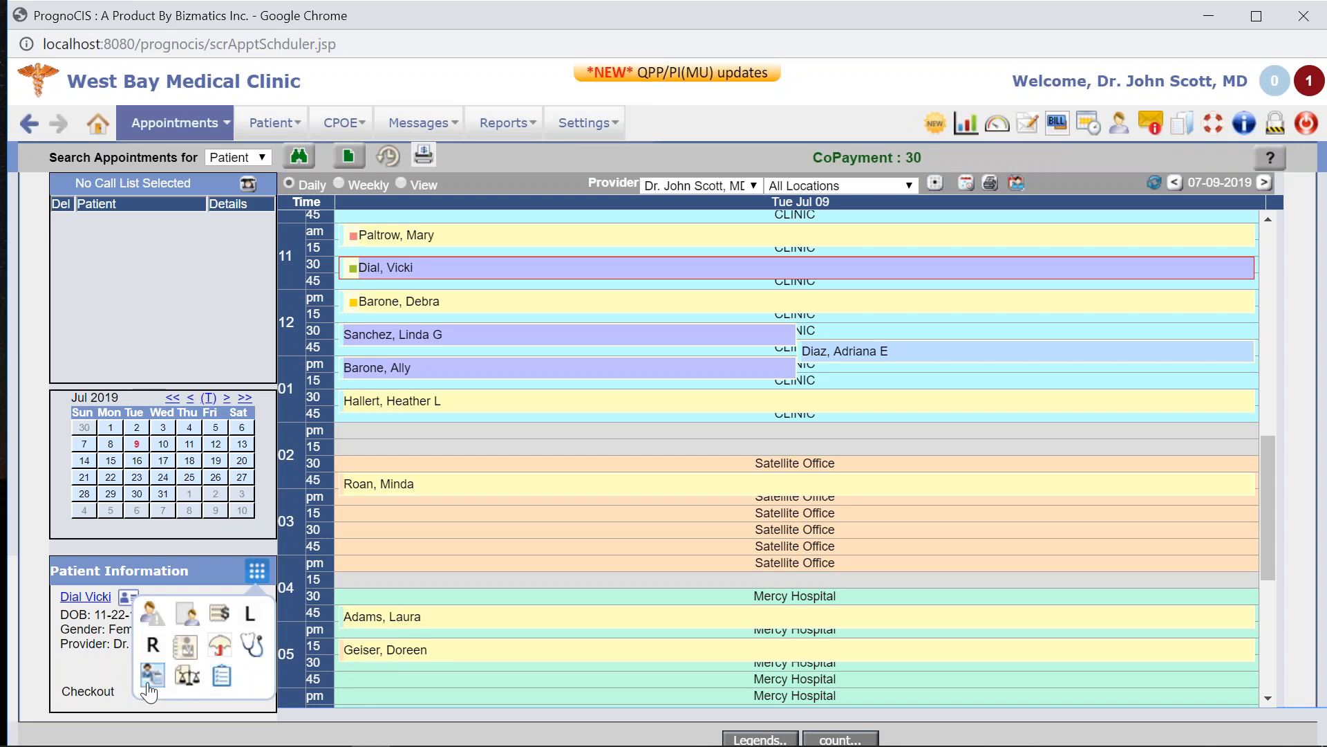
left_click(222, 645)
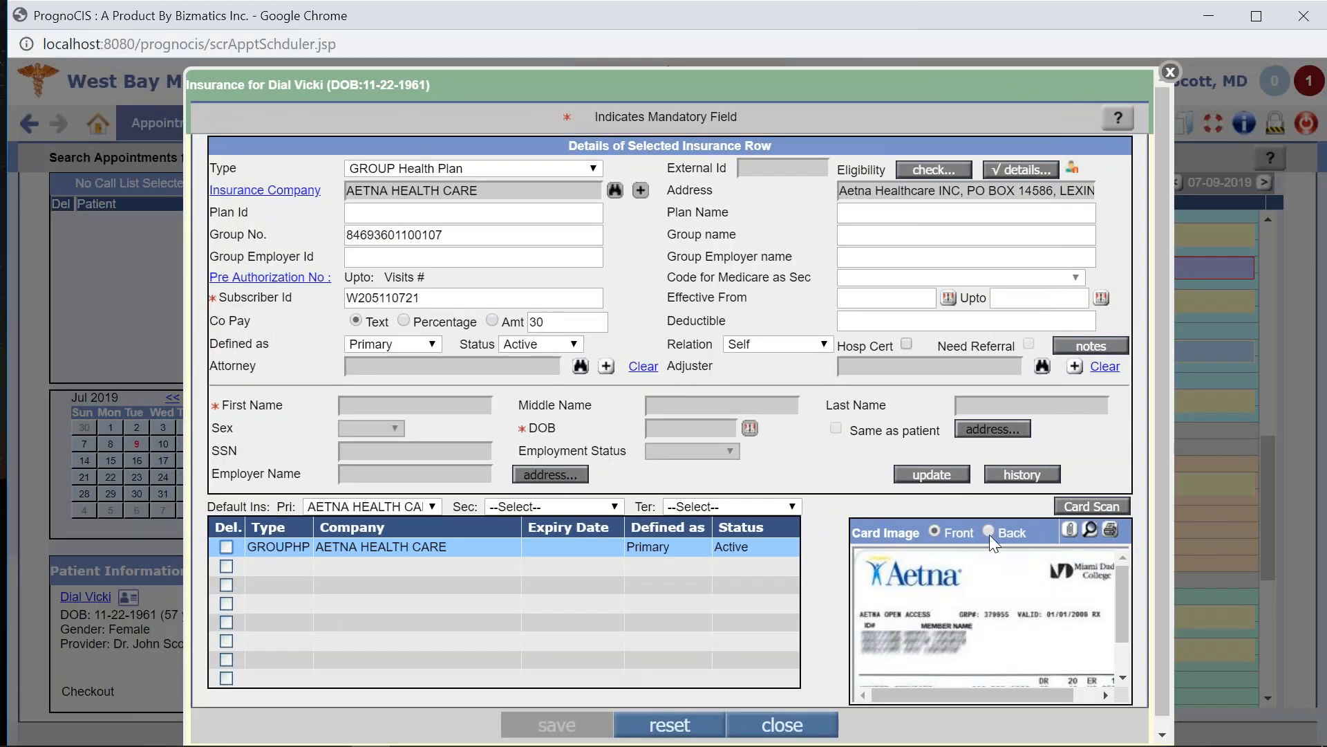
left_click(990, 531)
left_click(936, 531)
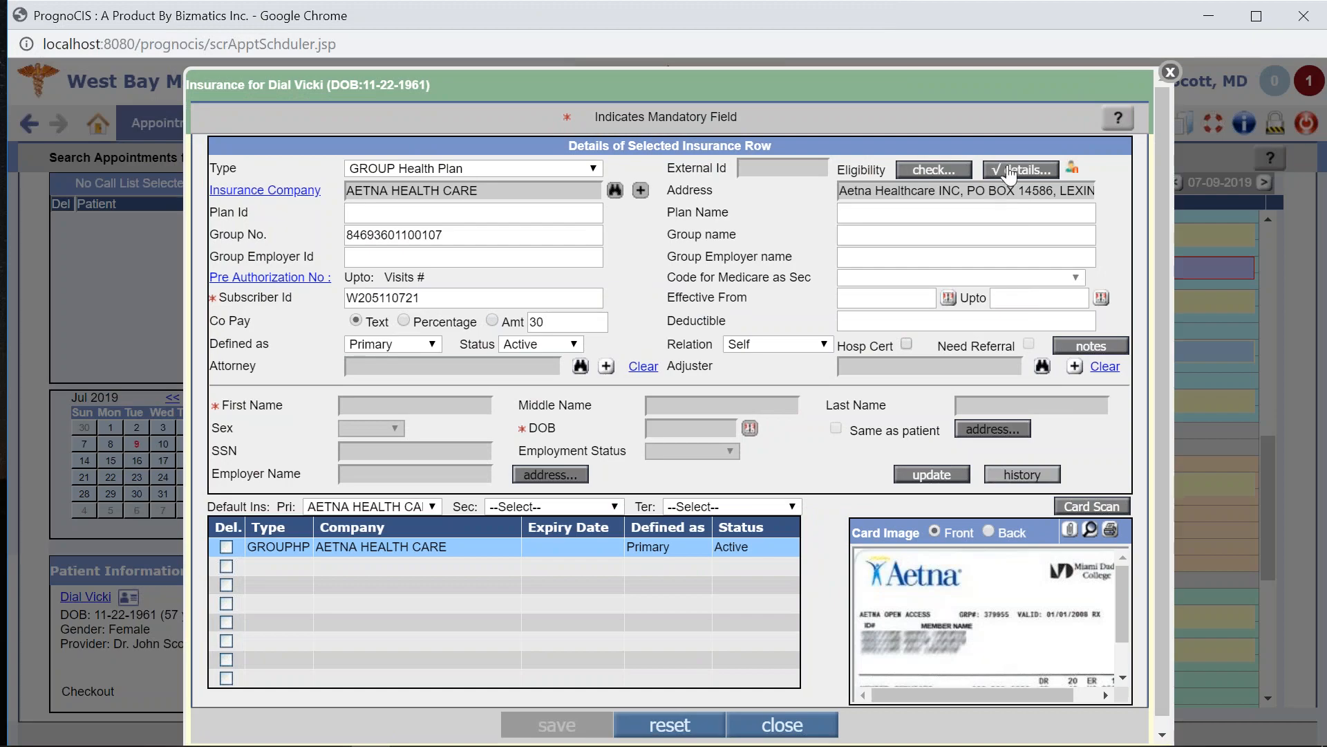
Review the benefit information in the AETNA HEALTH CARE eligibility details, from Primary Care Provider and Out of Pocket to Deductible and Co-Payment.
left_click(1013, 170)
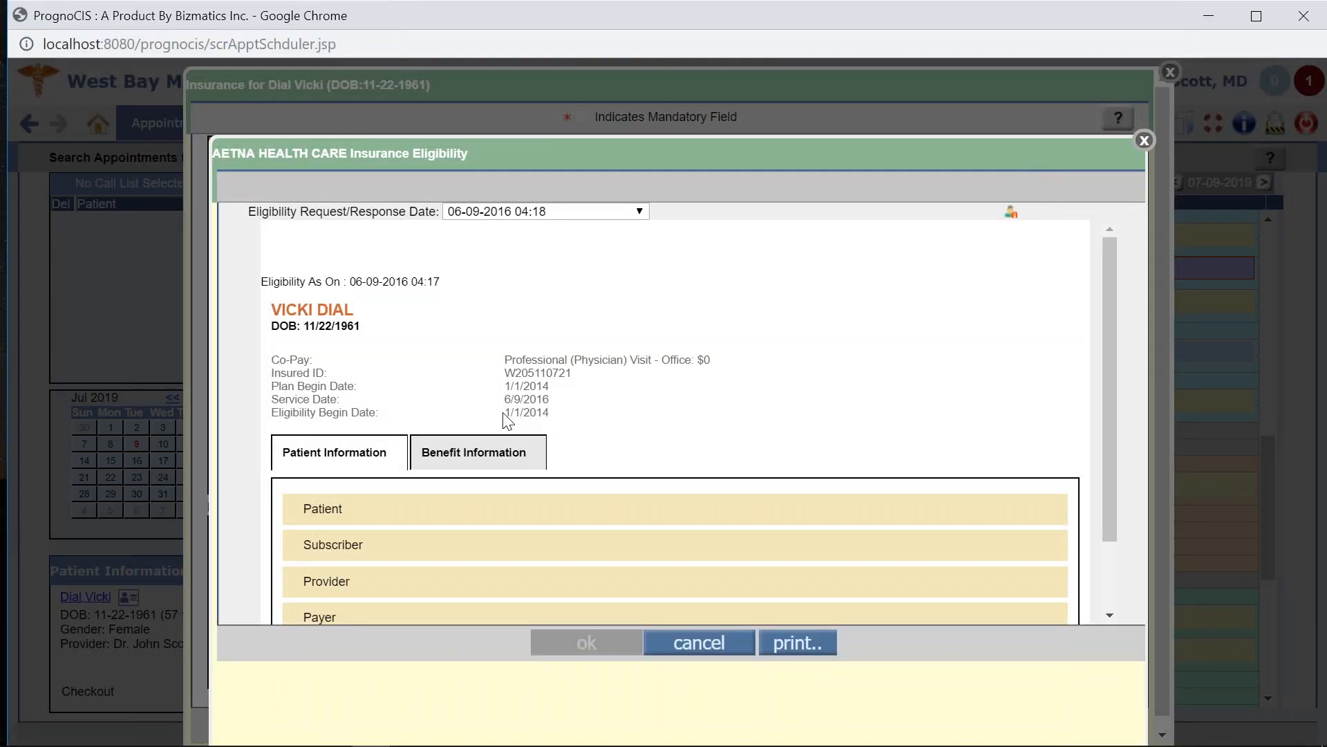
left_click(485, 456)
scroll(575, 429, "down", 2)
scroll(575, 429, "down", 2)
left_click(377, 459)
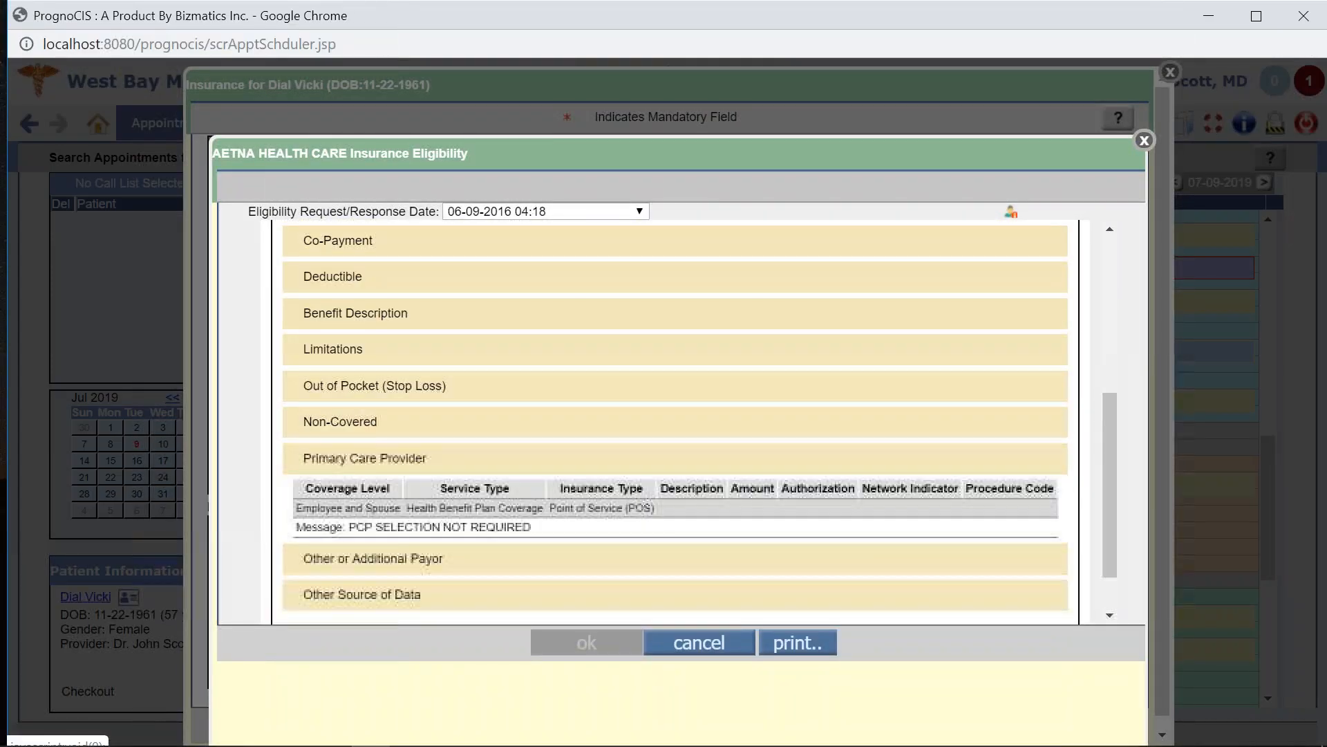
left_click(311, 427)
left_click(327, 386)
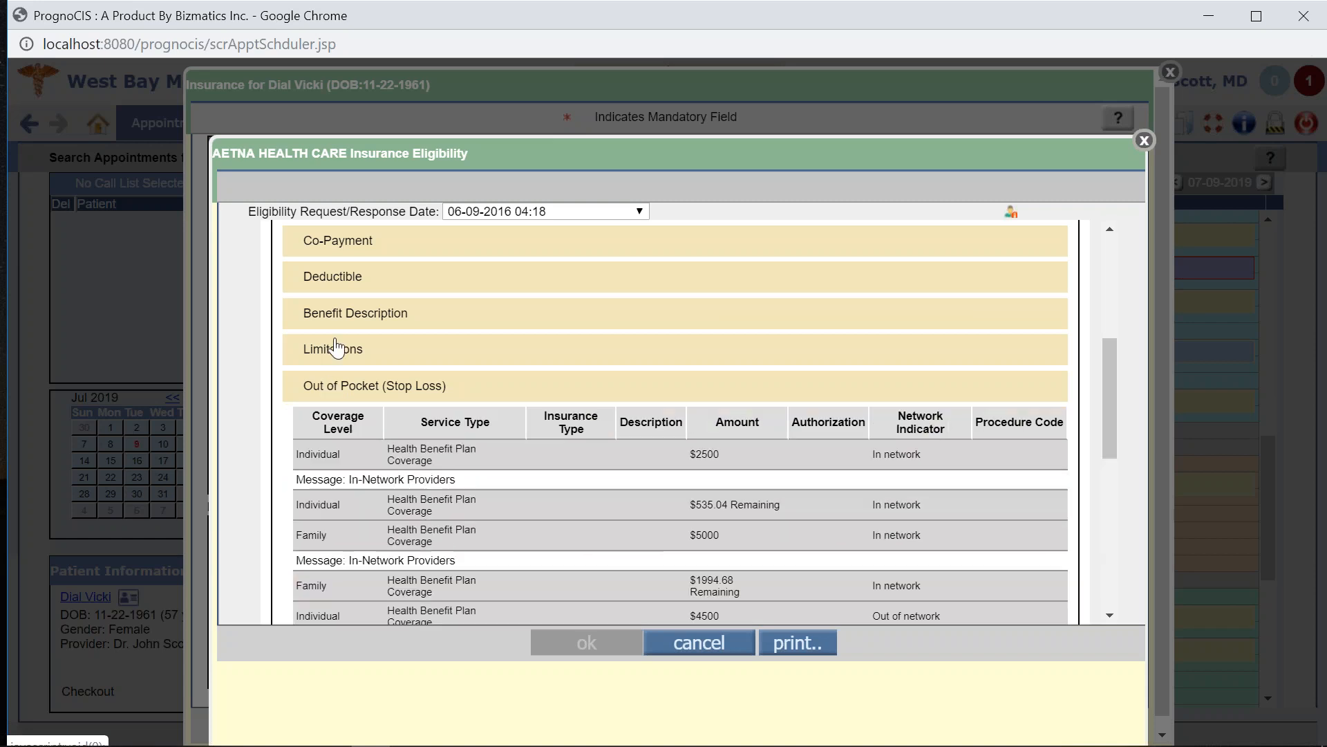
left_click(332, 350)
left_click(322, 313)
left_click(320, 276)
left_click(329, 242)
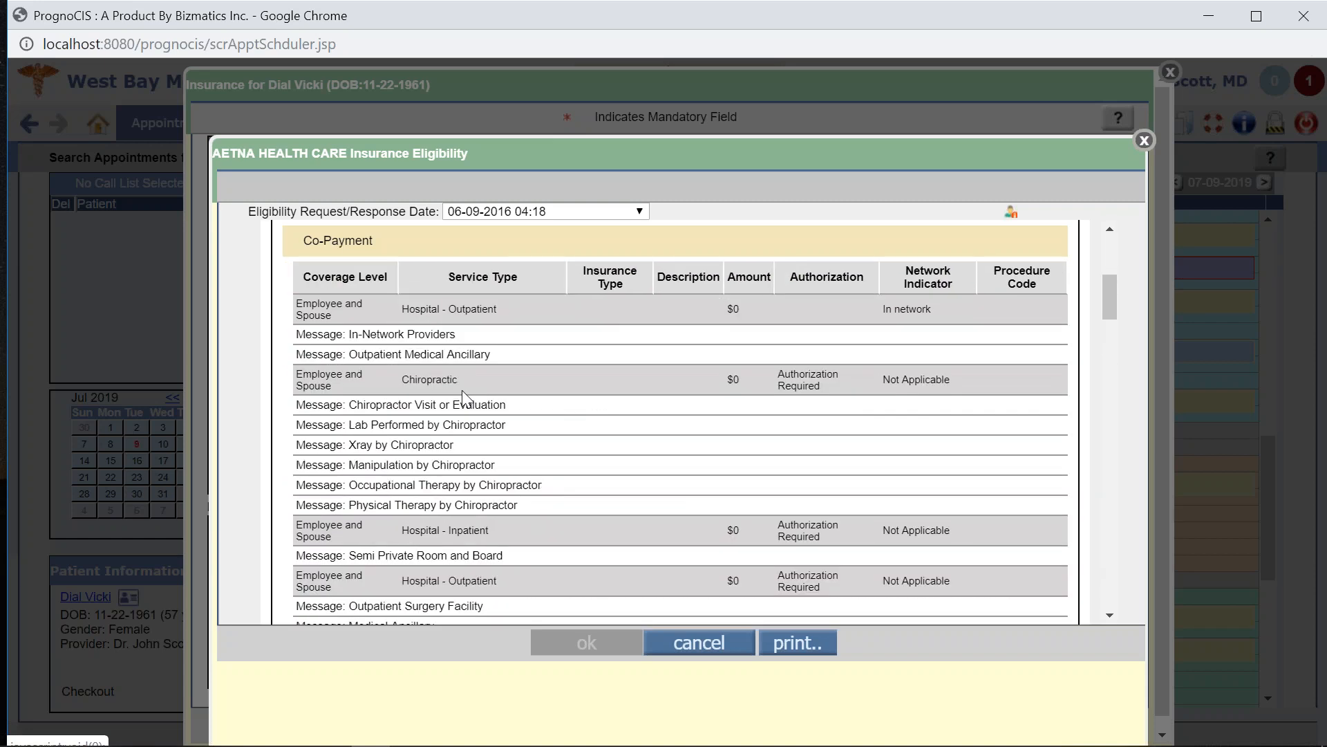
scroll(486, 428, "up", 3)
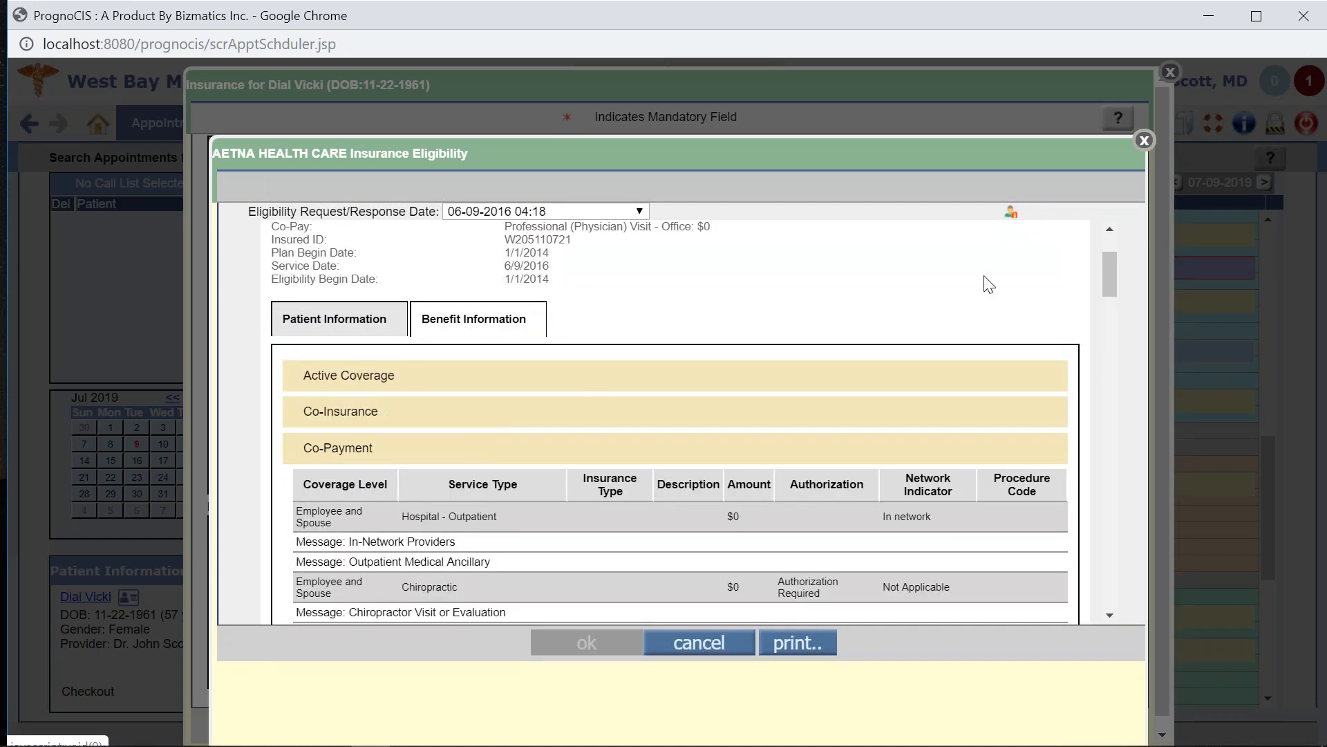
Compare the patient's PrognoCIS demographics with the eligibility details, and leave both eligibility windows without updating anything.
left_click(1011, 213)
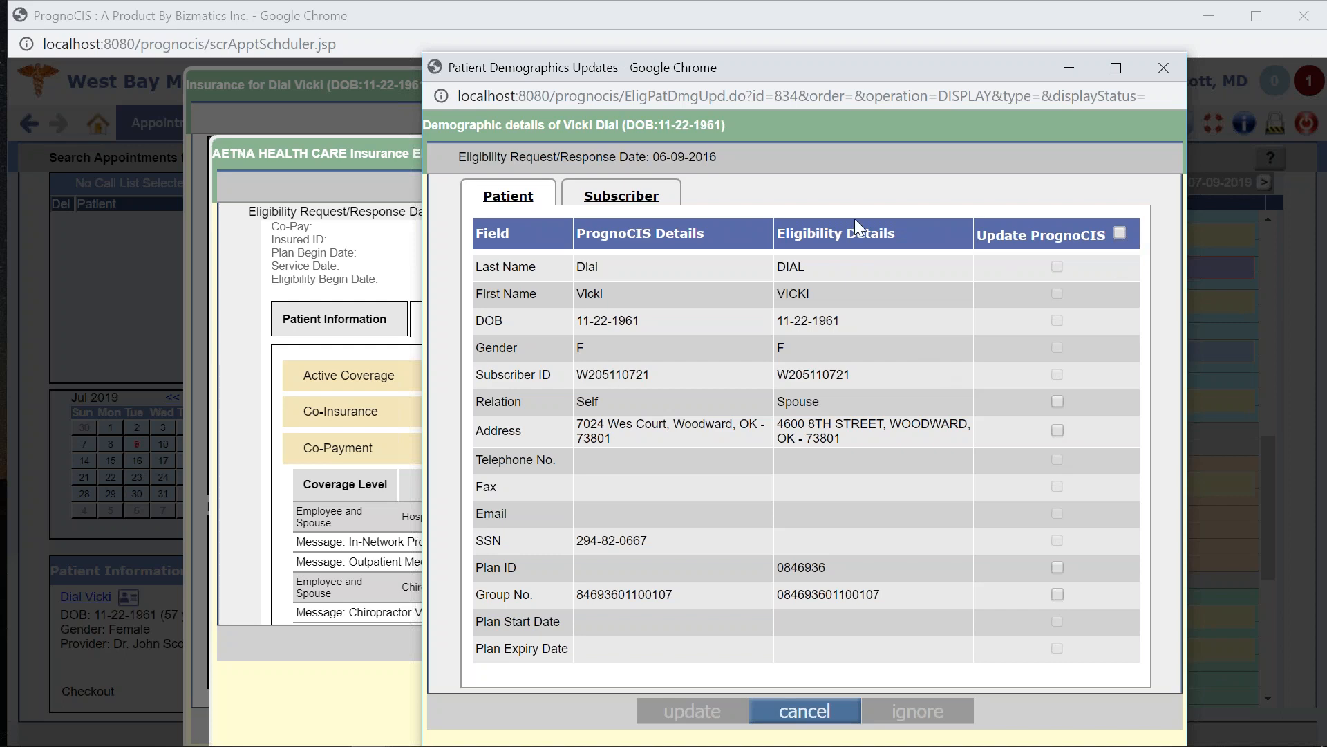
left_click(804, 712)
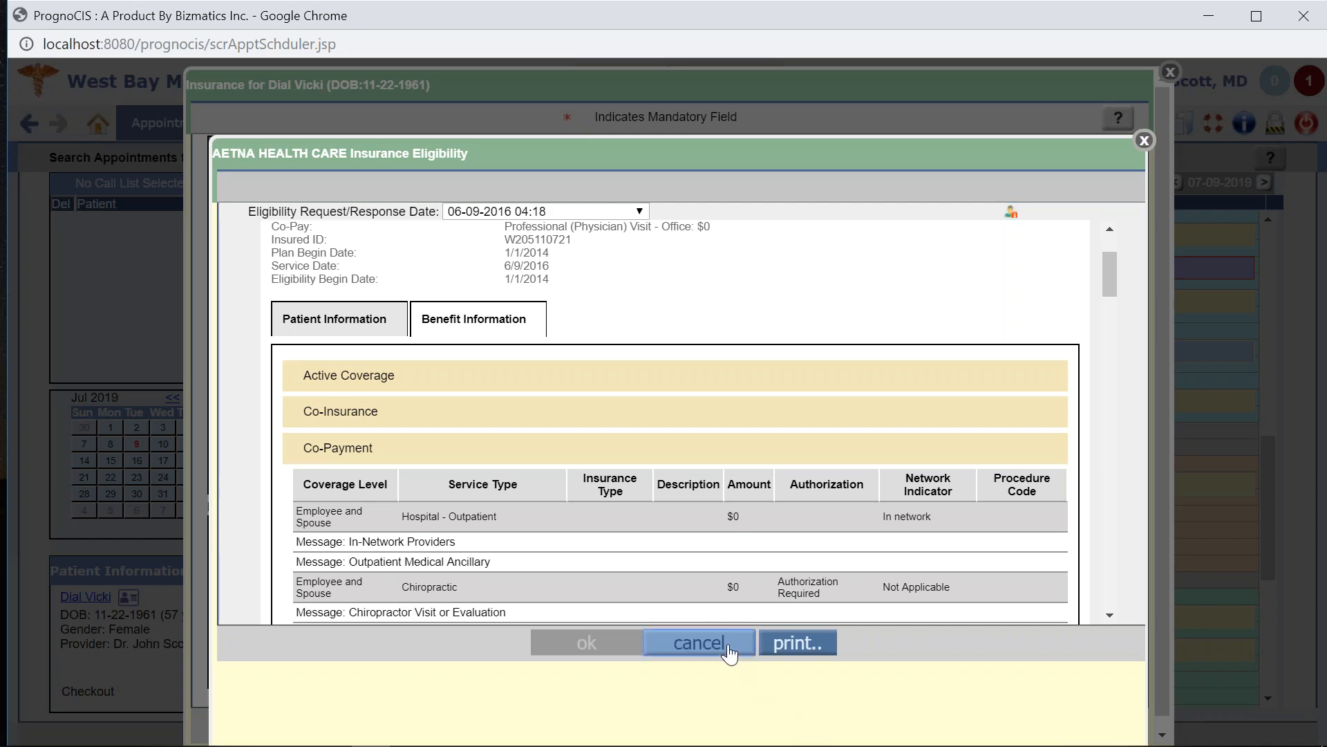
left_click(730, 650)
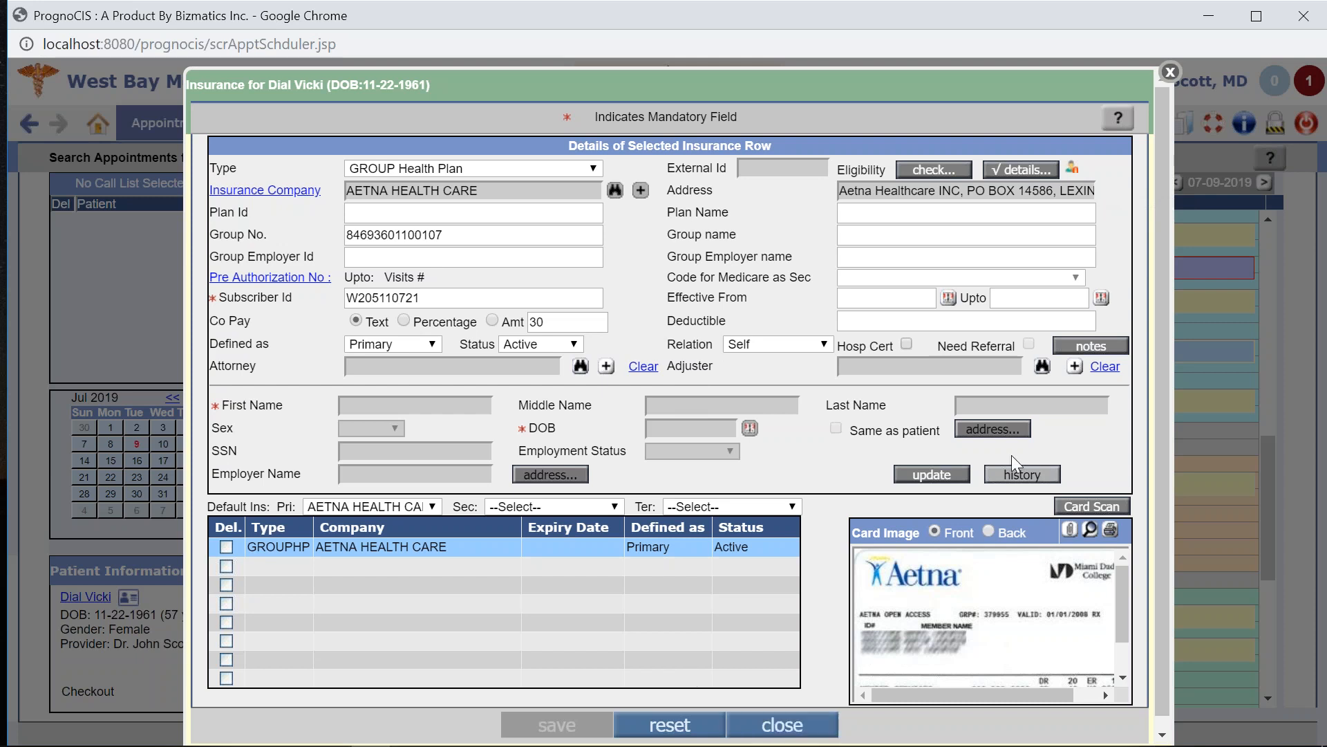
Check the insurance pre-authorizations without changing them, and close the patient's insurance record.
left_click(258, 277)
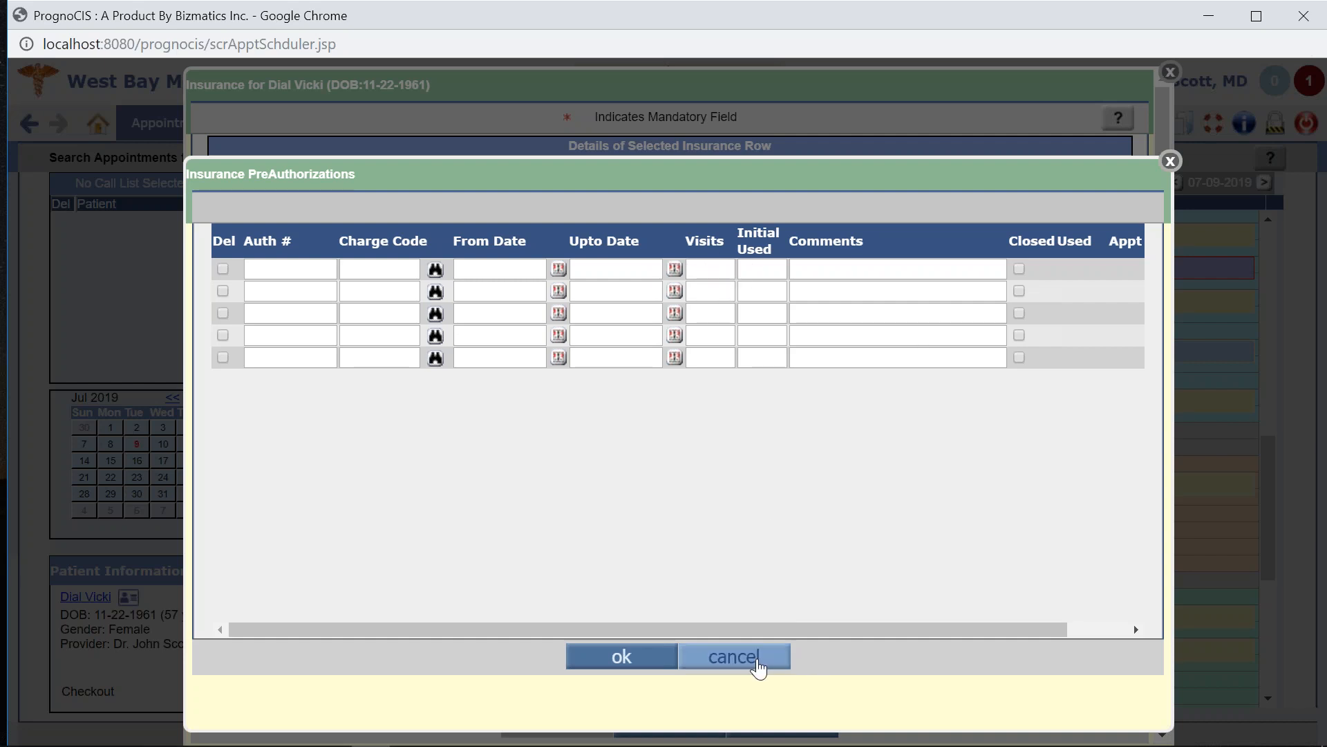
left_click(734, 656)
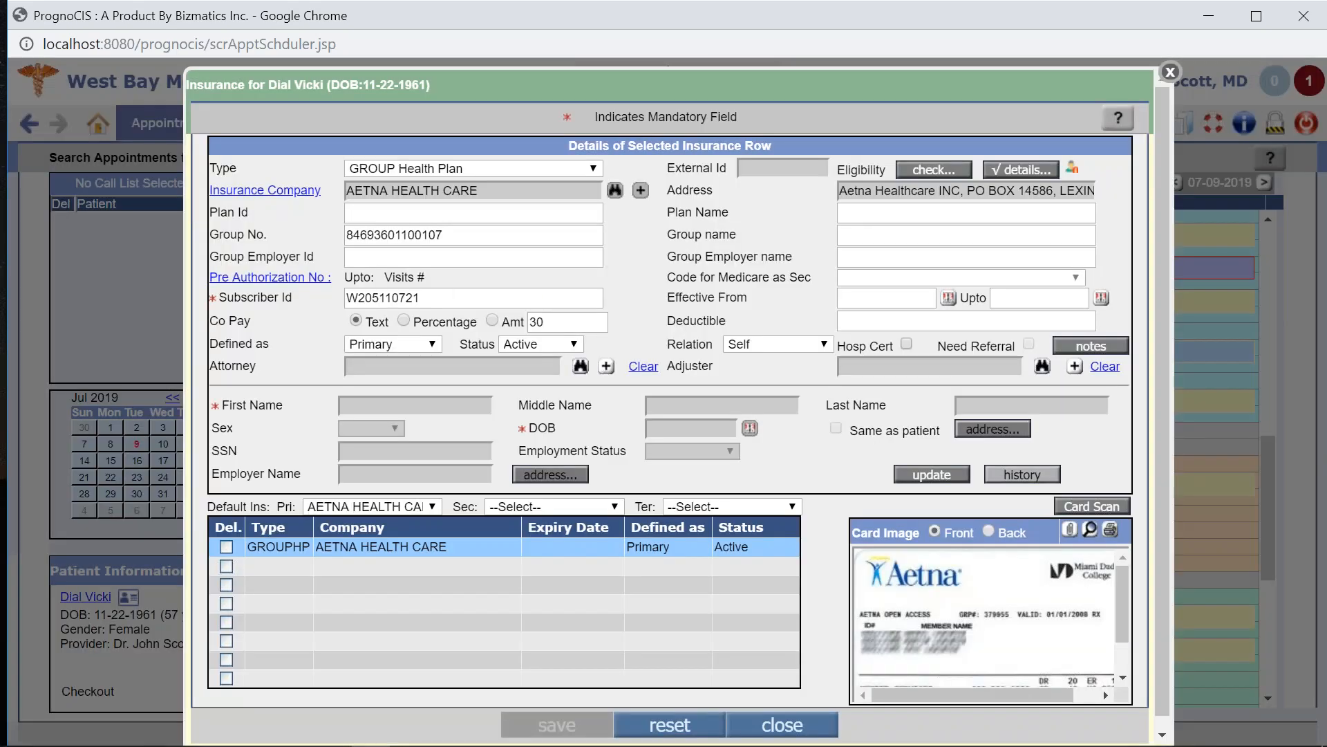
left_click(778, 724)
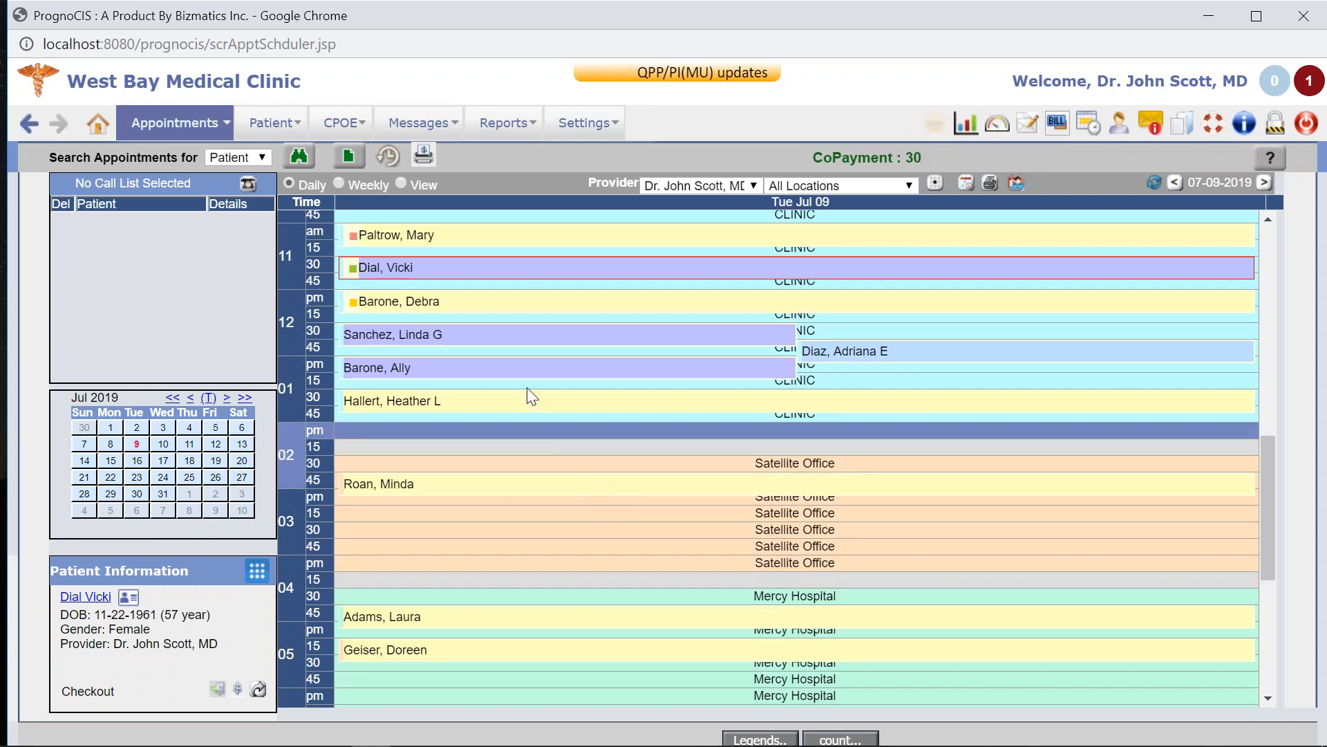
Record and save a cash payment of 25 apportioned to the copay for the 12:00 pm patient.
left_click(448, 302)
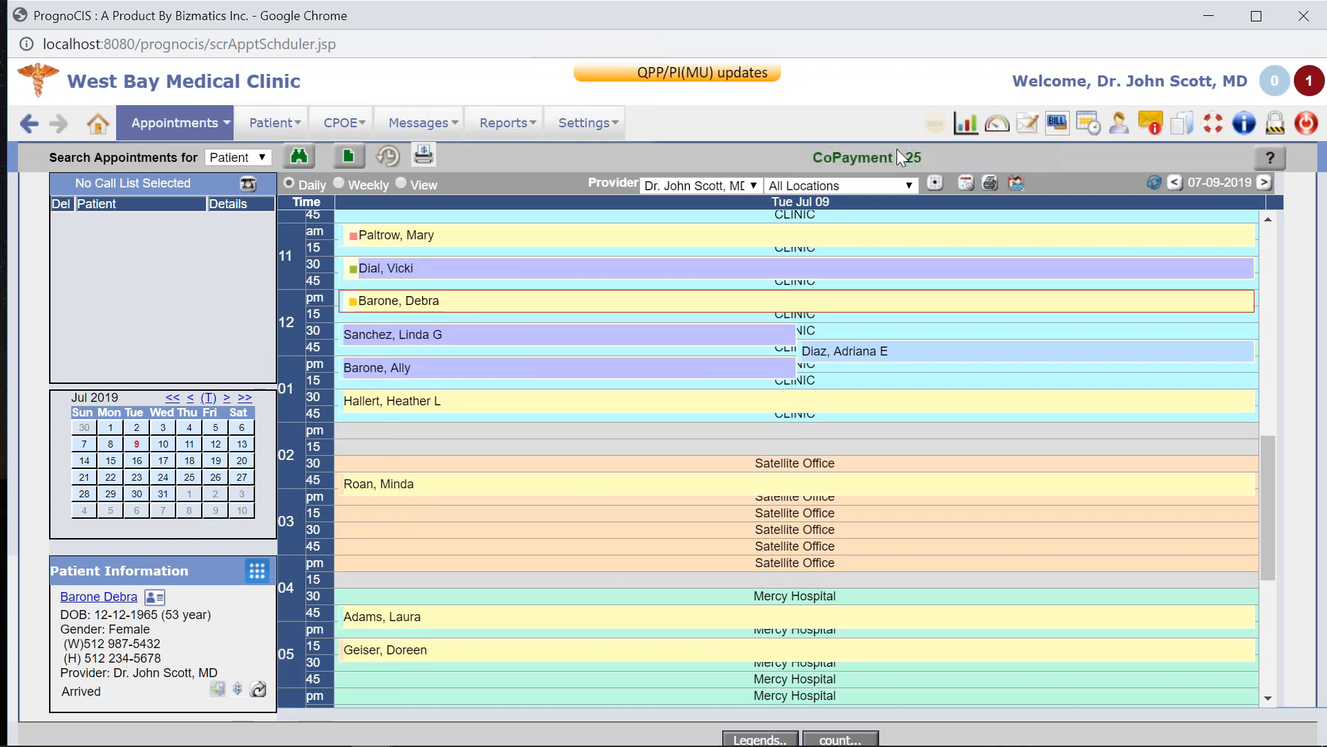
left_click(237, 689)
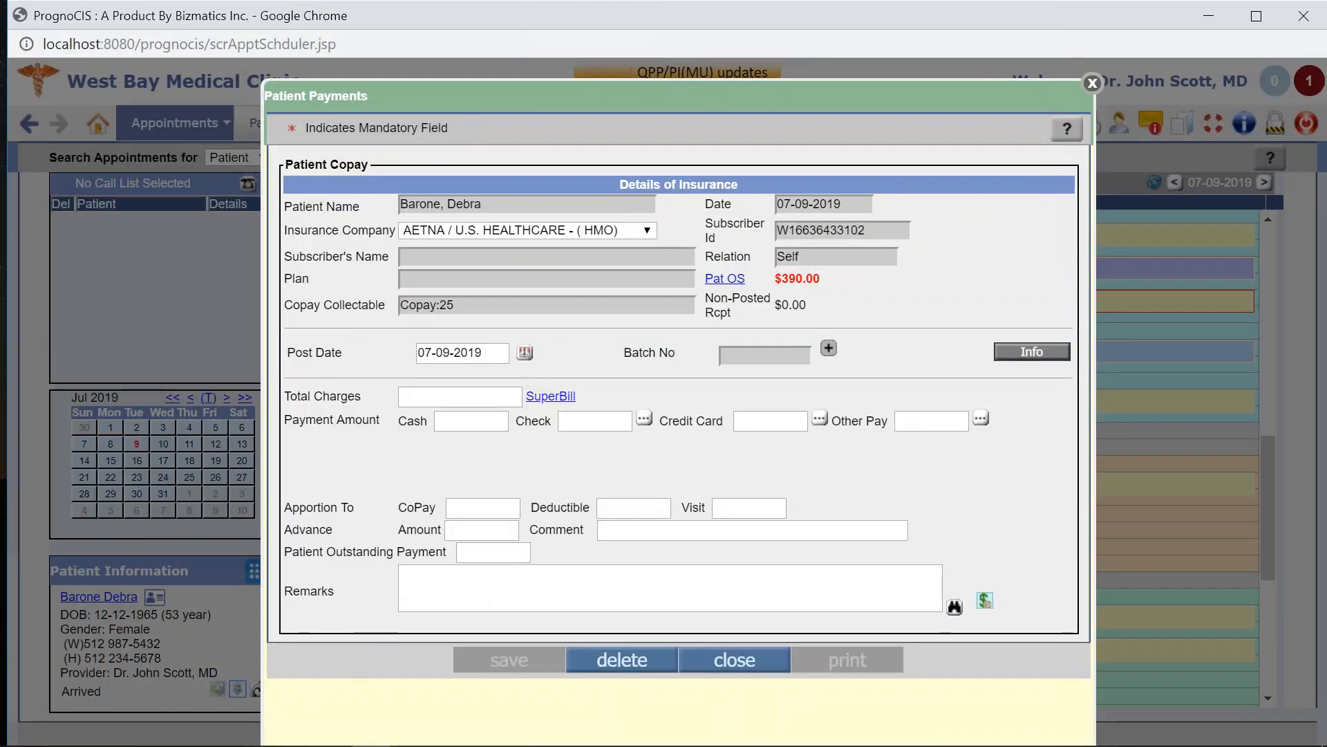
left_click(464, 423)
type("25")
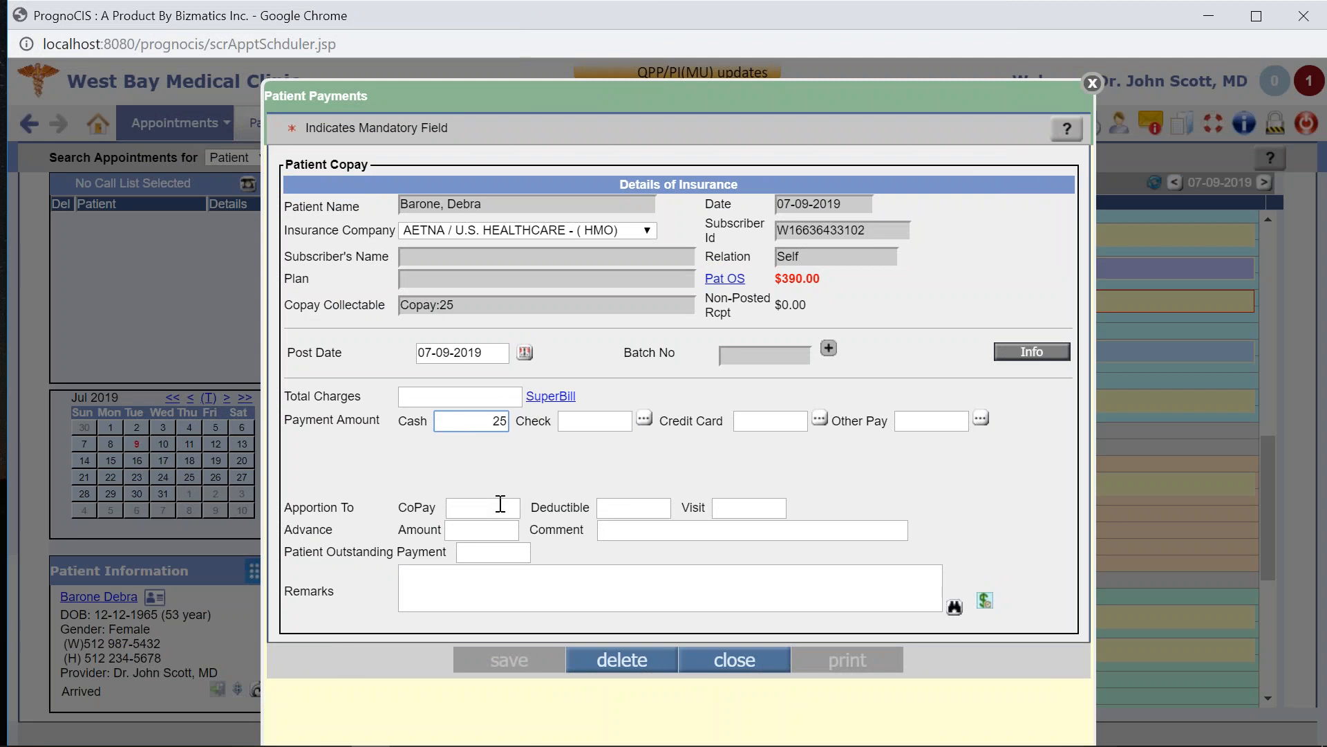
left_click(499, 505)
type("25")
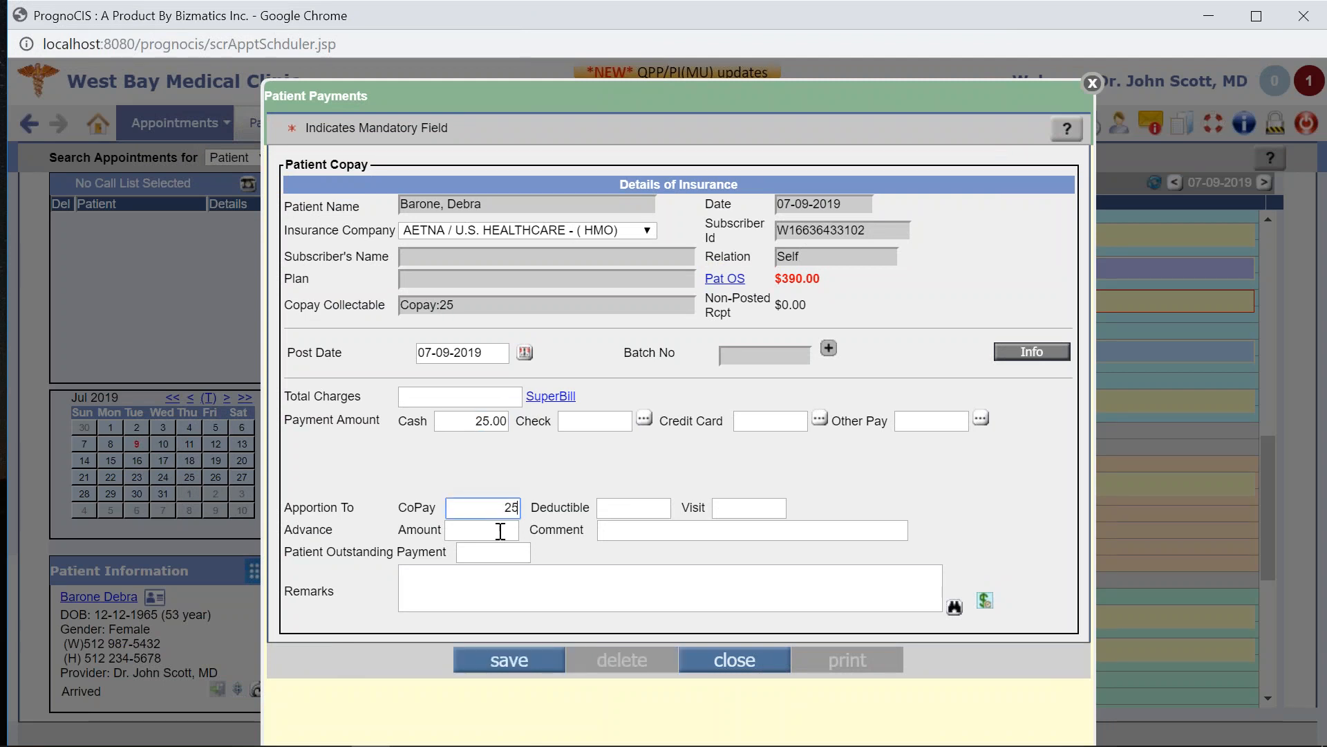
left_click(518, 665)
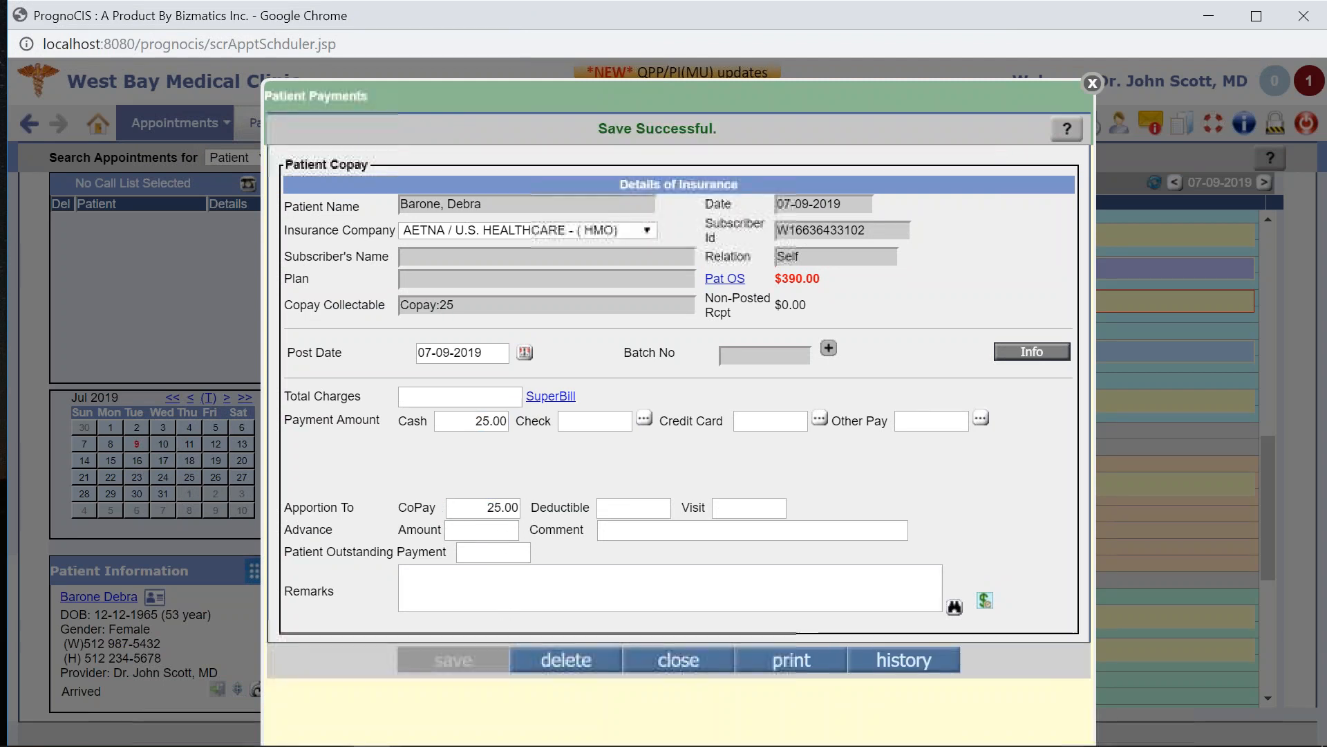
Preview the copay receipt enlarged, and close the preview and the patient payment window without printing.
left_click(794, 675)
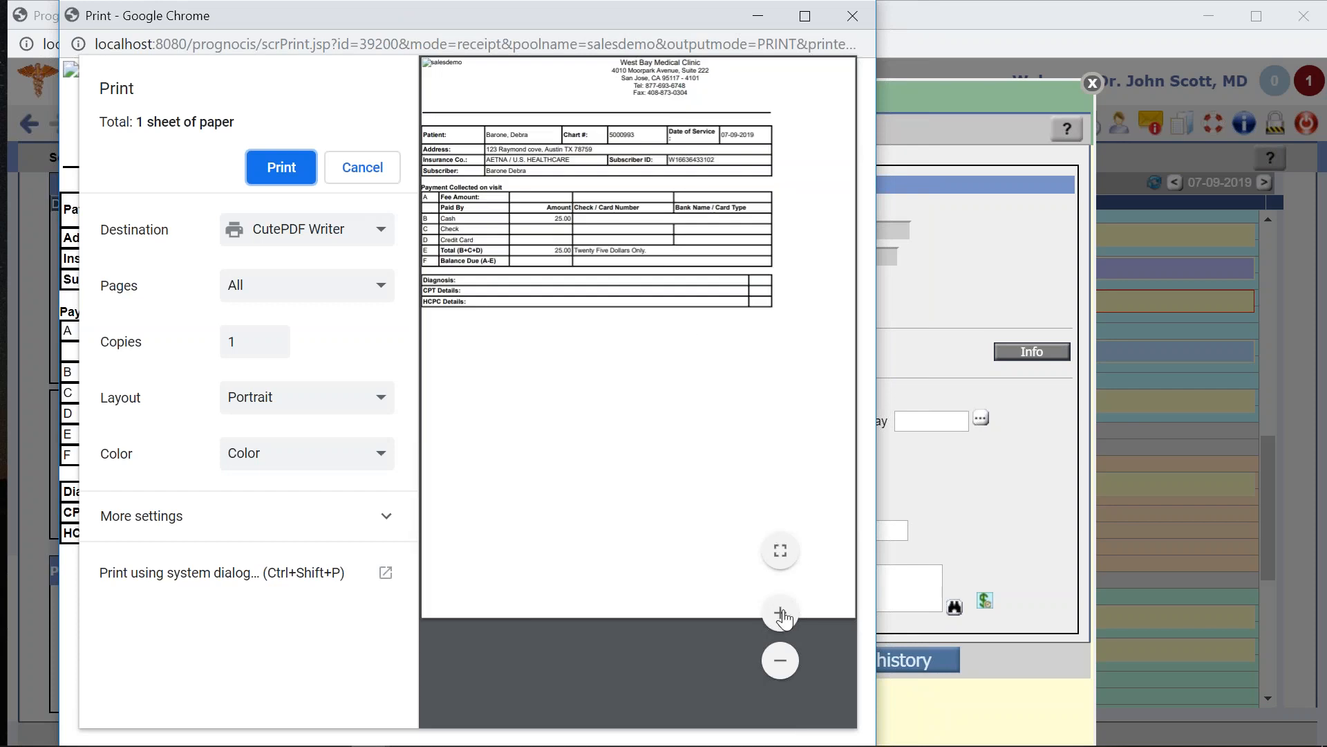
left_click(782, 550)
left_click(779, 613)
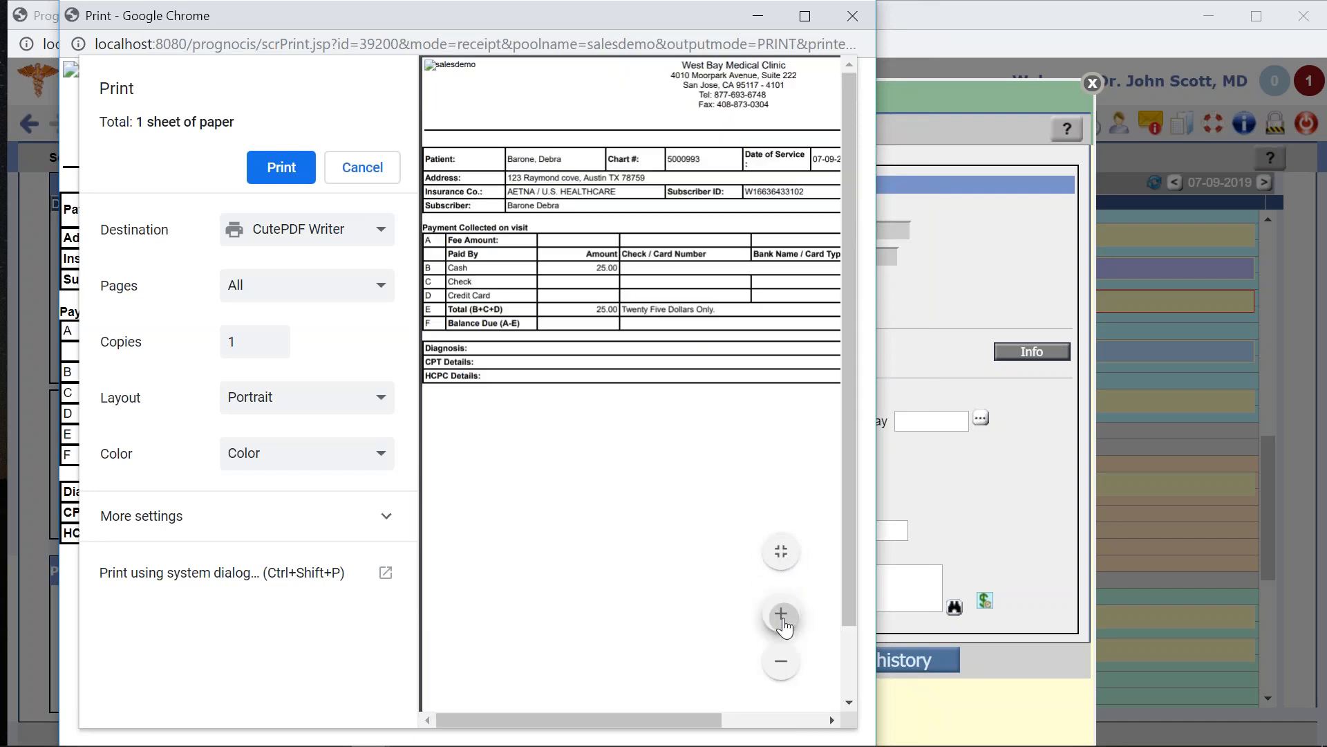
left_click(779, 613)
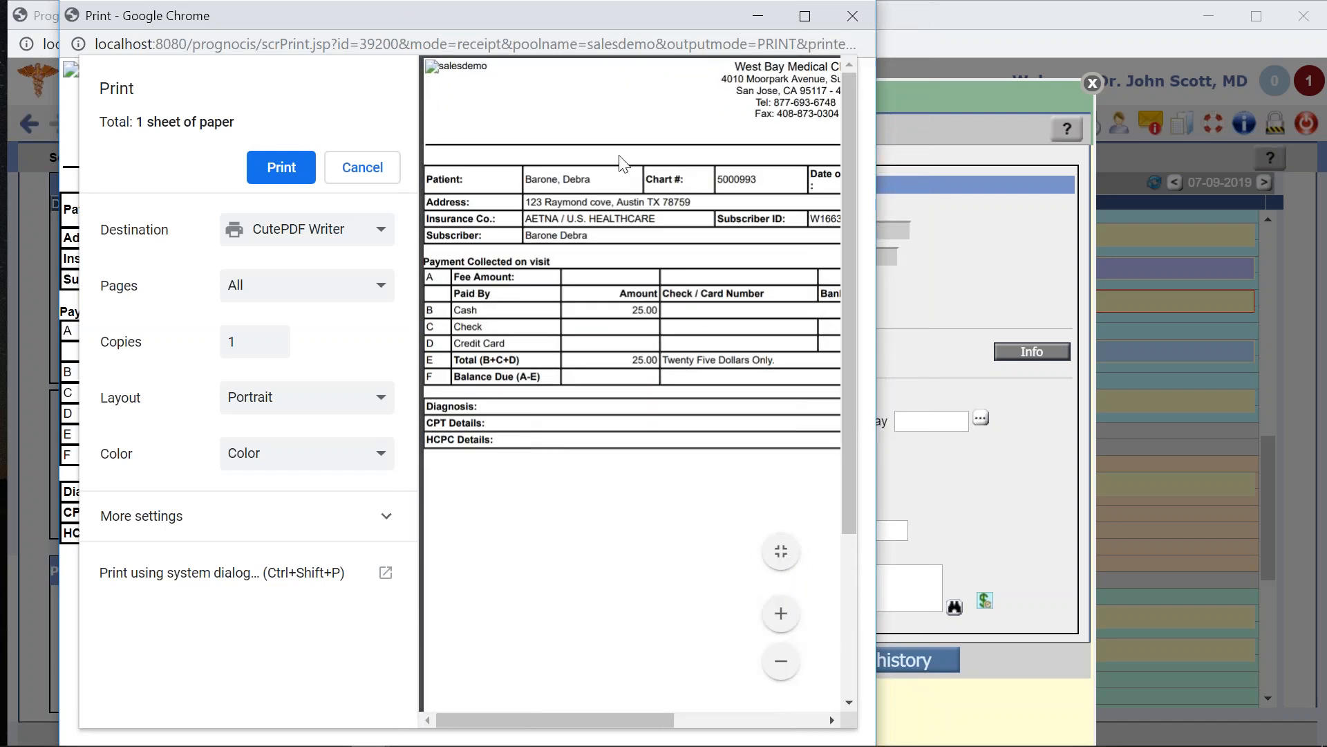
scroll(623, 409, "down", 3)
left_click_drag(354, 9, 327, 186)
left_click(827, 194)
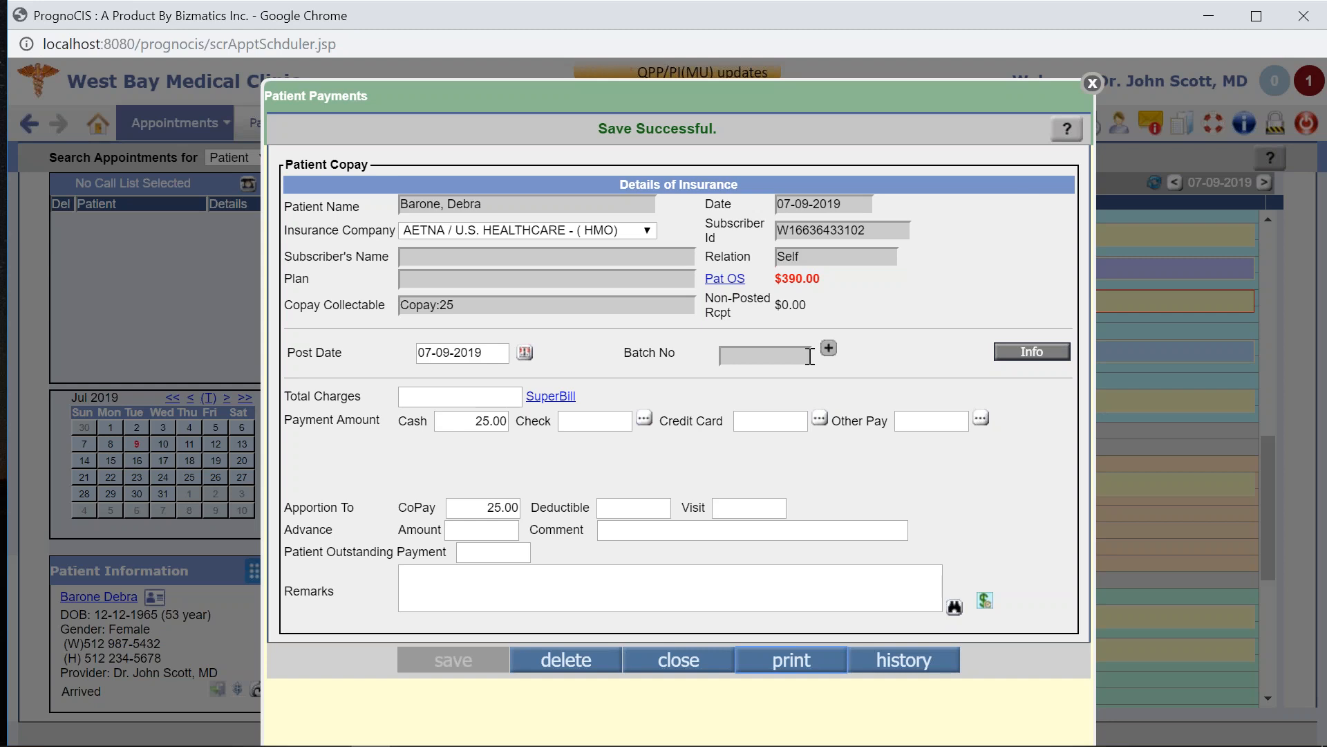
left_click(679, 660)
From the home page, look through the 12:45 pm patient's Pre-Clinic Initial Patient History form and close it.
mouse_move(178, 125)
left_click(97, 123)
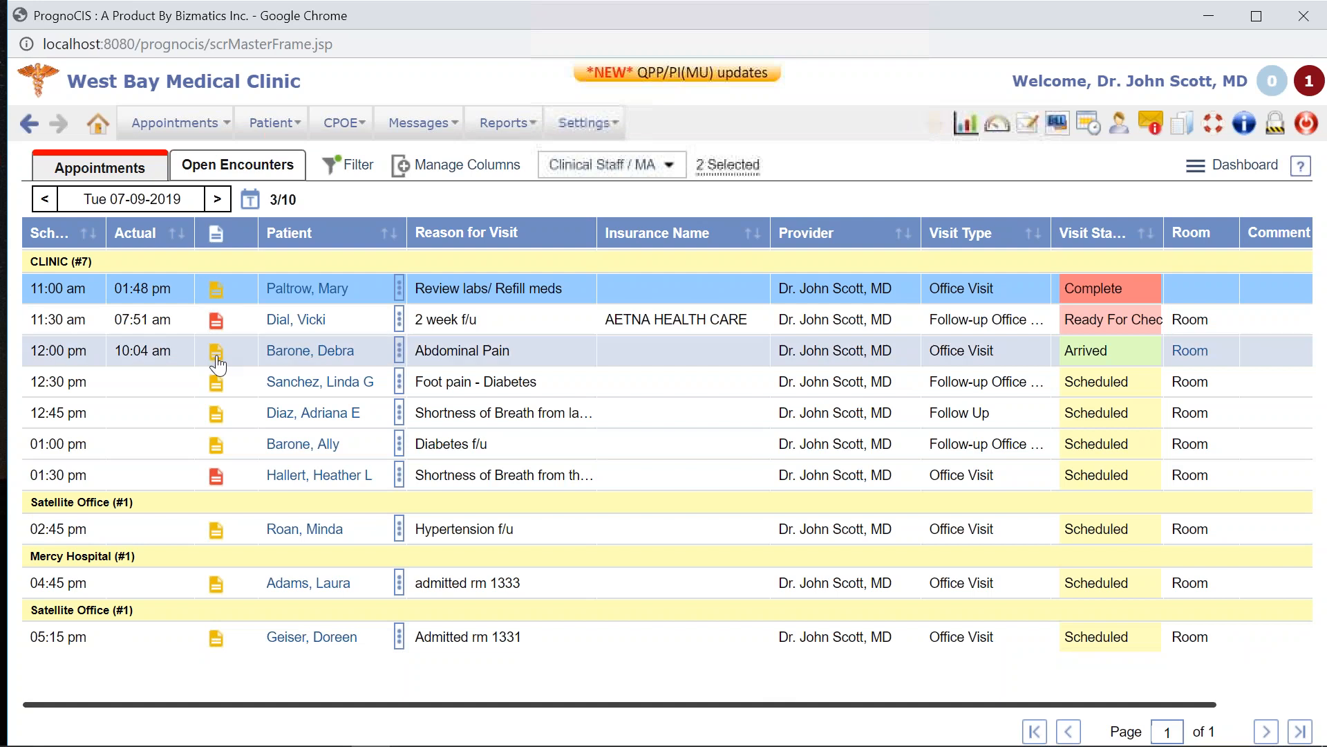
left_click(217, 414)
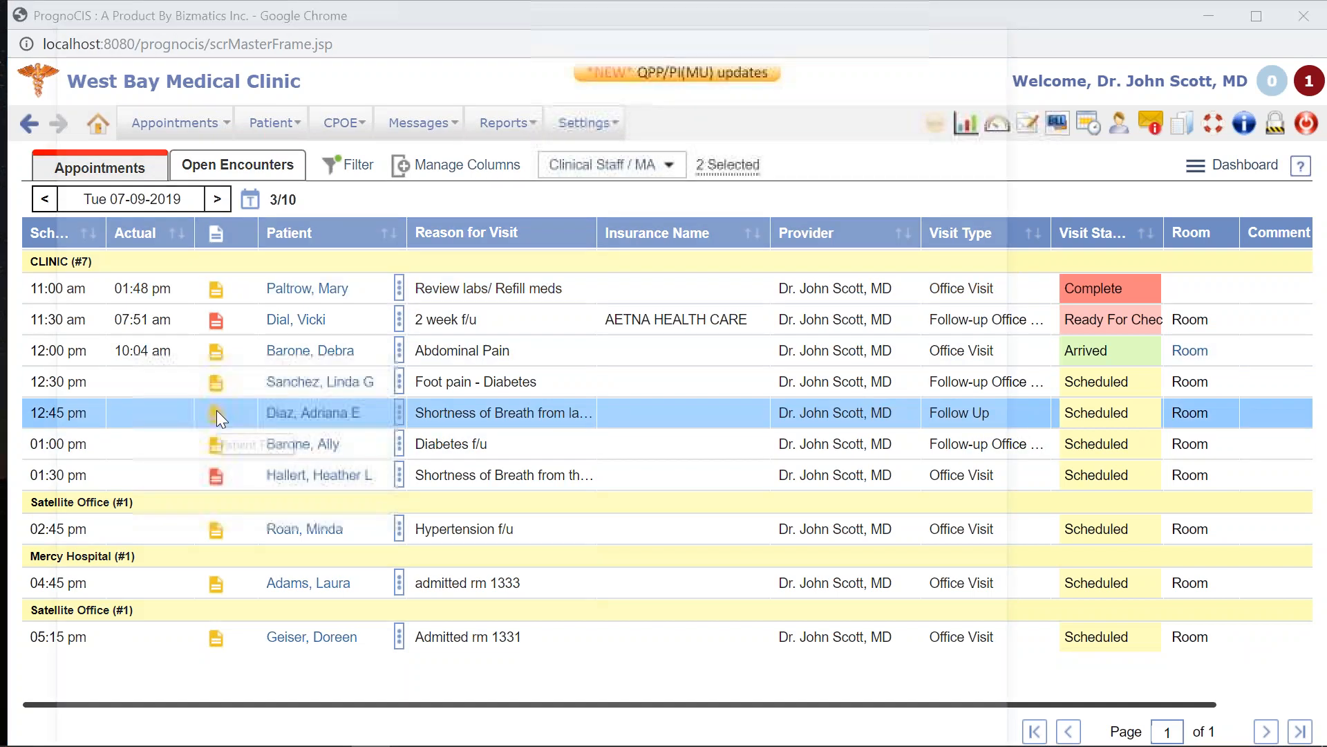
left_click(285, 79)
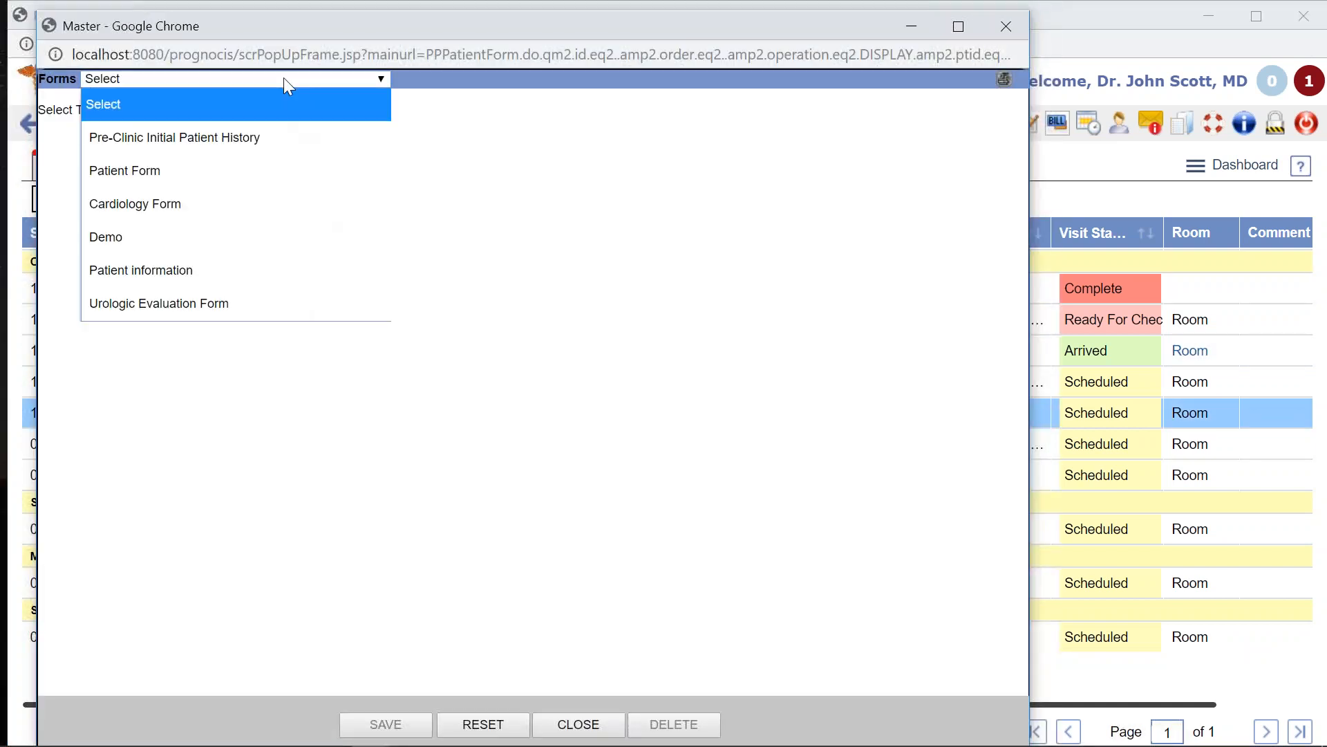
left_click(209, 139)
scroll(616, 291, "down", 7)
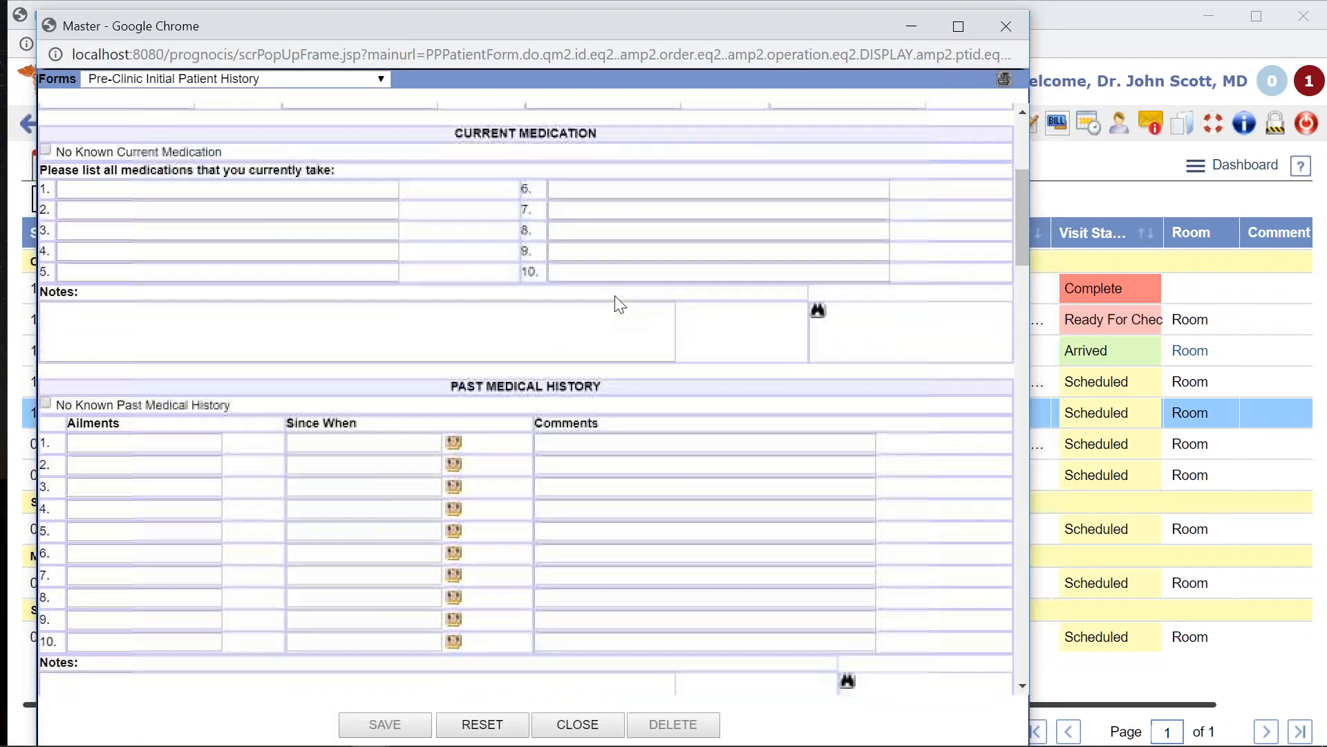
scroll(613, 332, "down", 6)
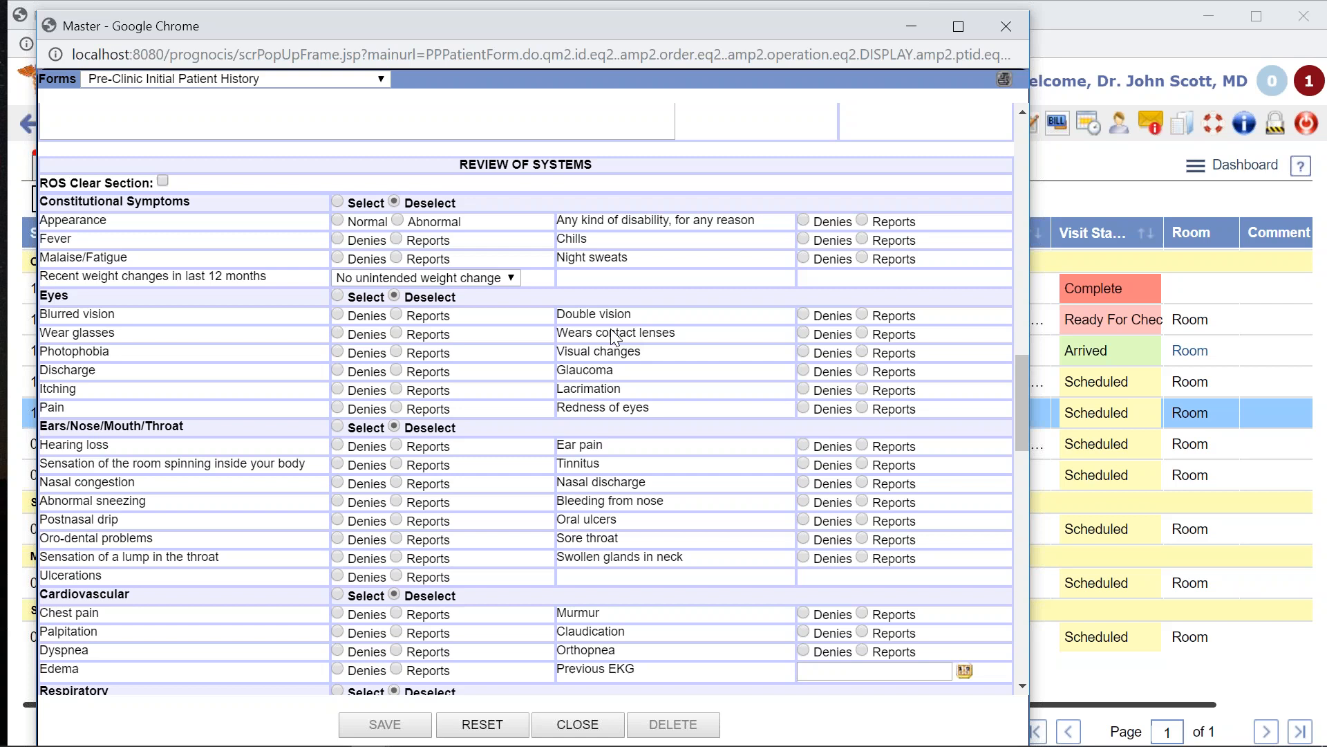
left_click(581, 726)
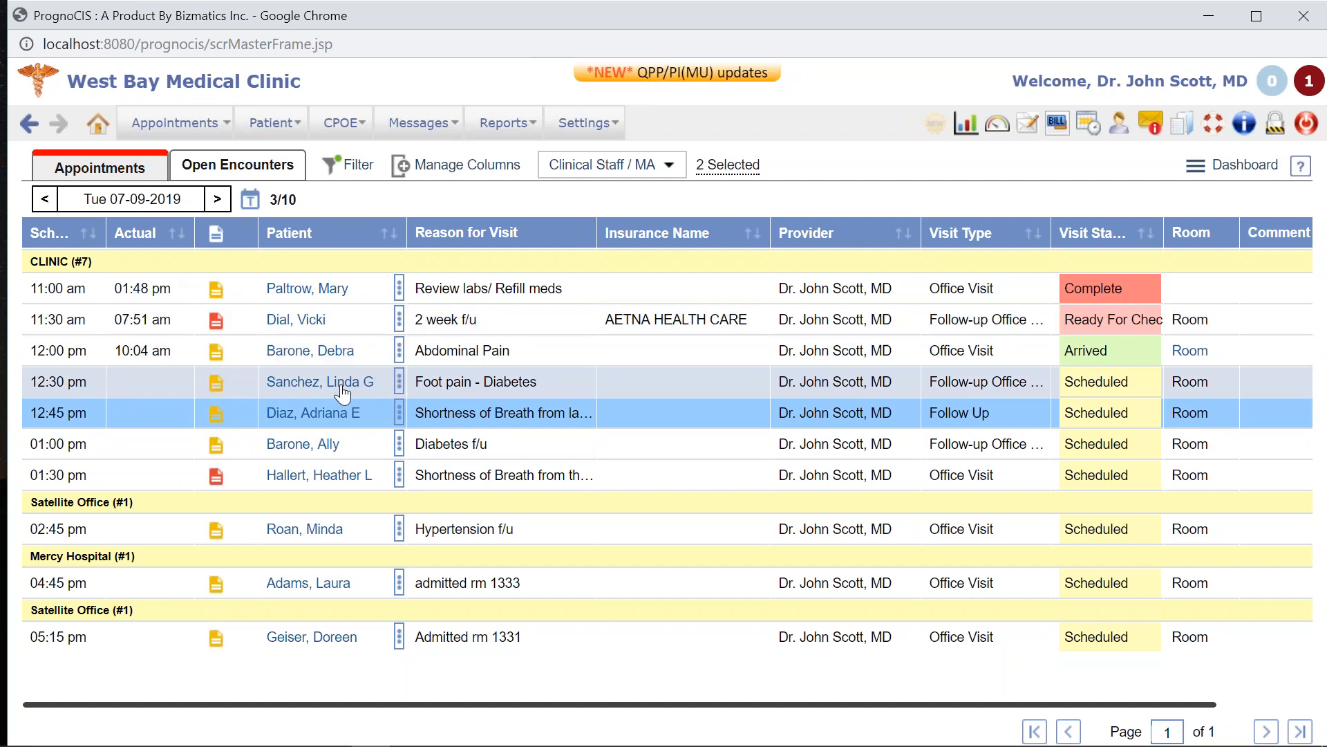
Open the 12:00 pm patient's encounter and look through the Pre-Clinic Initial Patient History in Patient Forms.
left_click(298, 354)
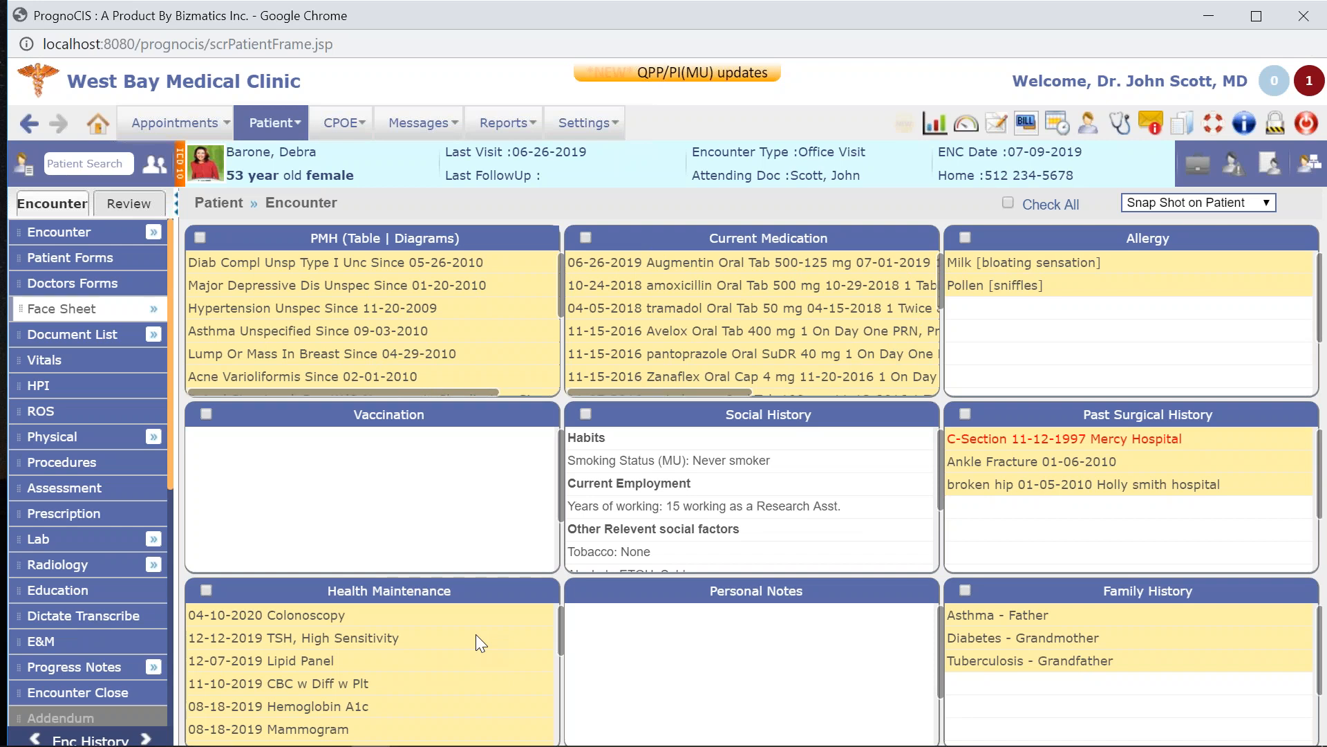
left_click(69, 257)
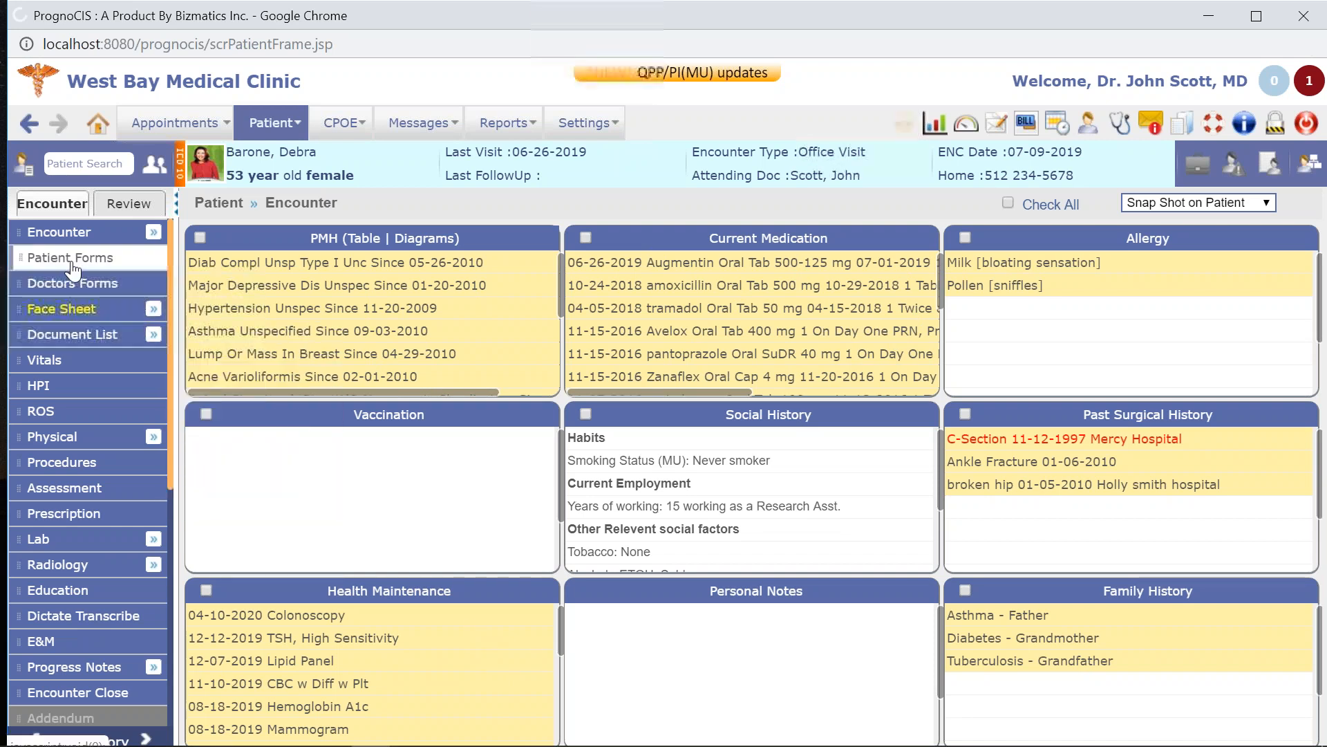
left_click(277, 200)
left_click(289, 253)
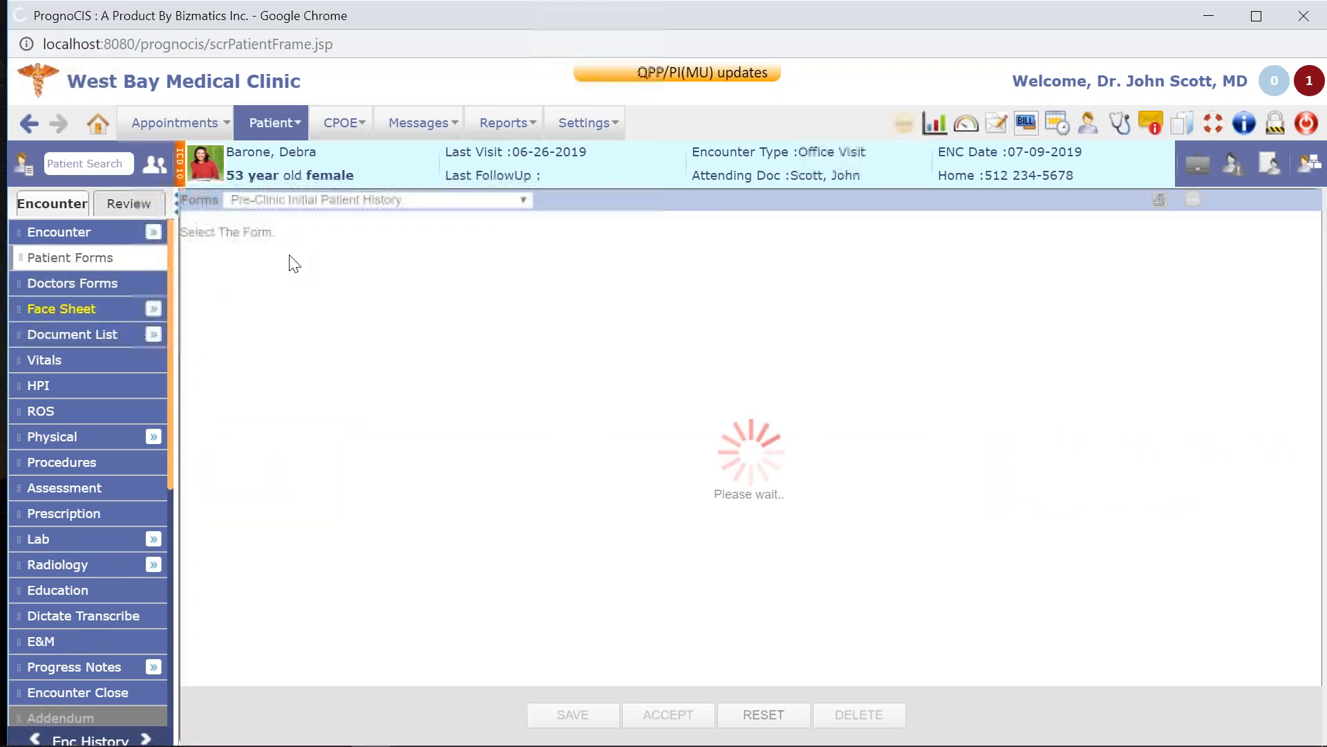
scroll(698, 456, "down", 10)
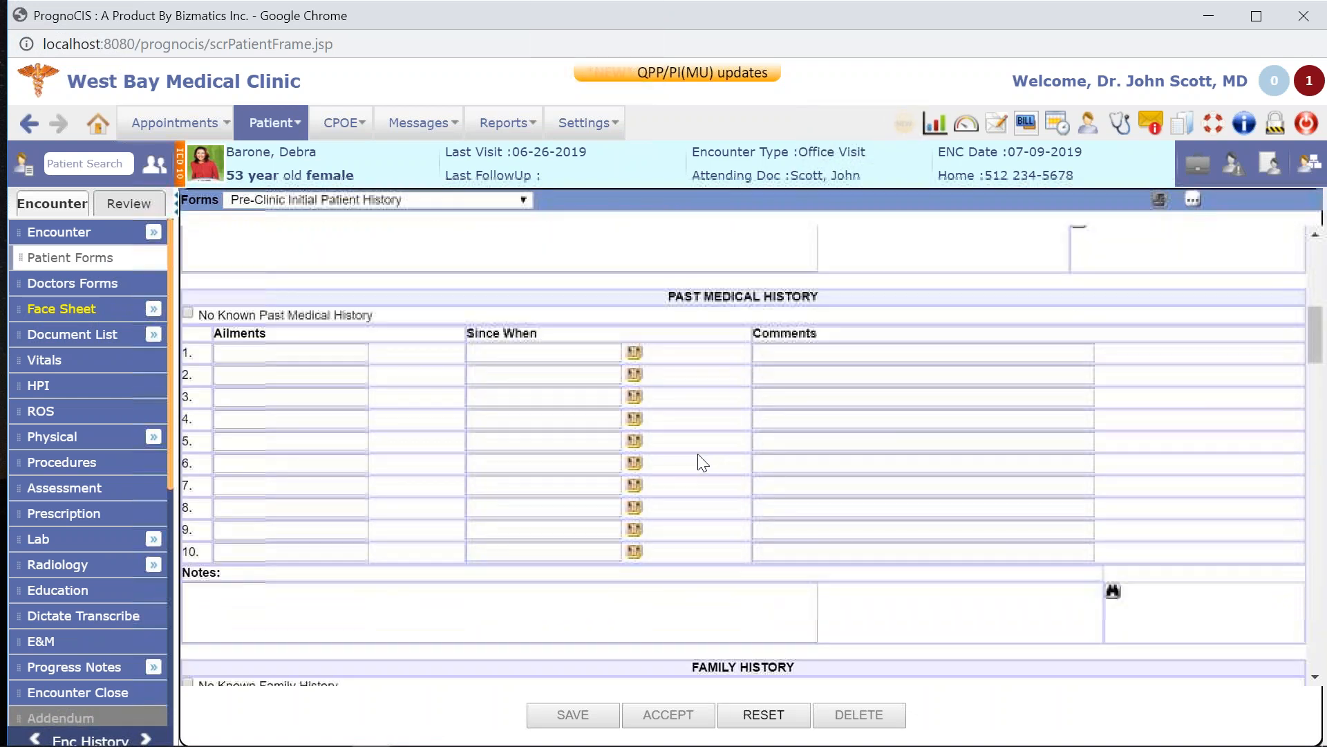
Finish looking through the patient history form, and open the Current Medication details from the Snap Shot on Patient face sheet.
scroll(699, 456, "down", 15)
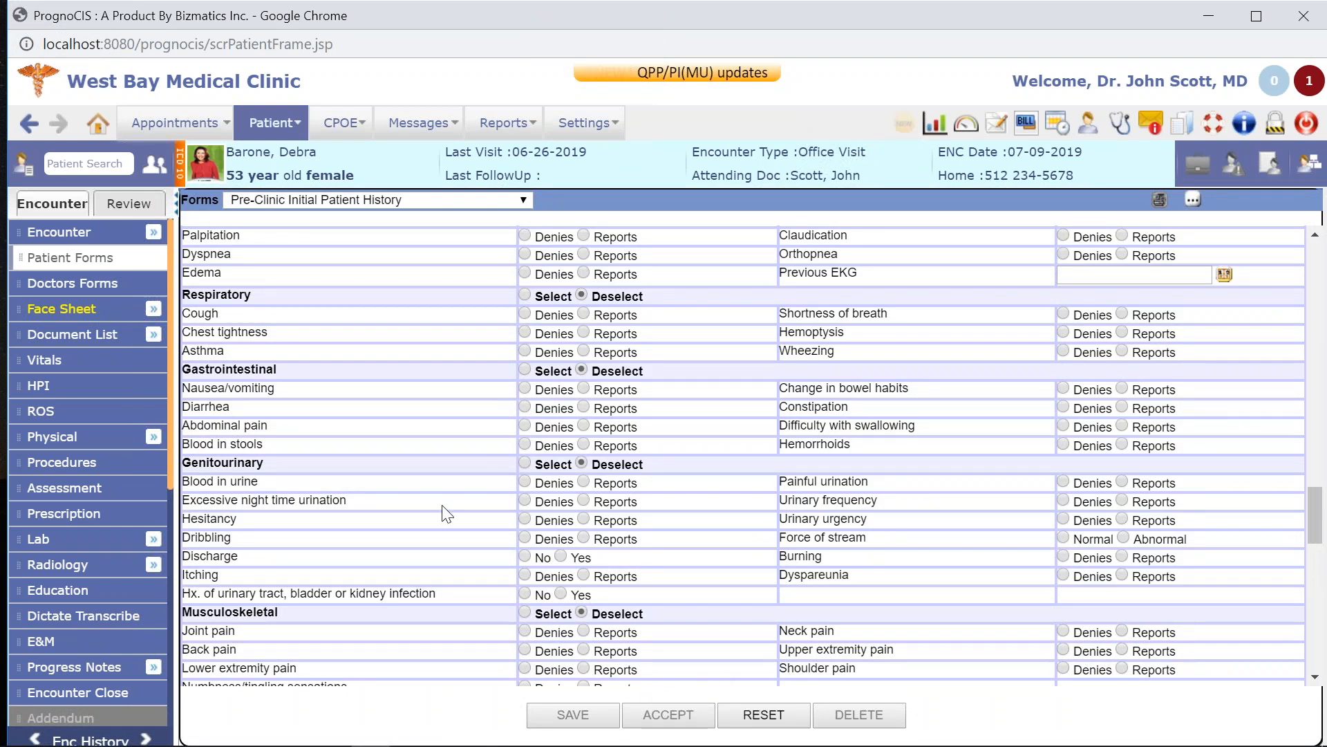
mouse_move(89, 311)
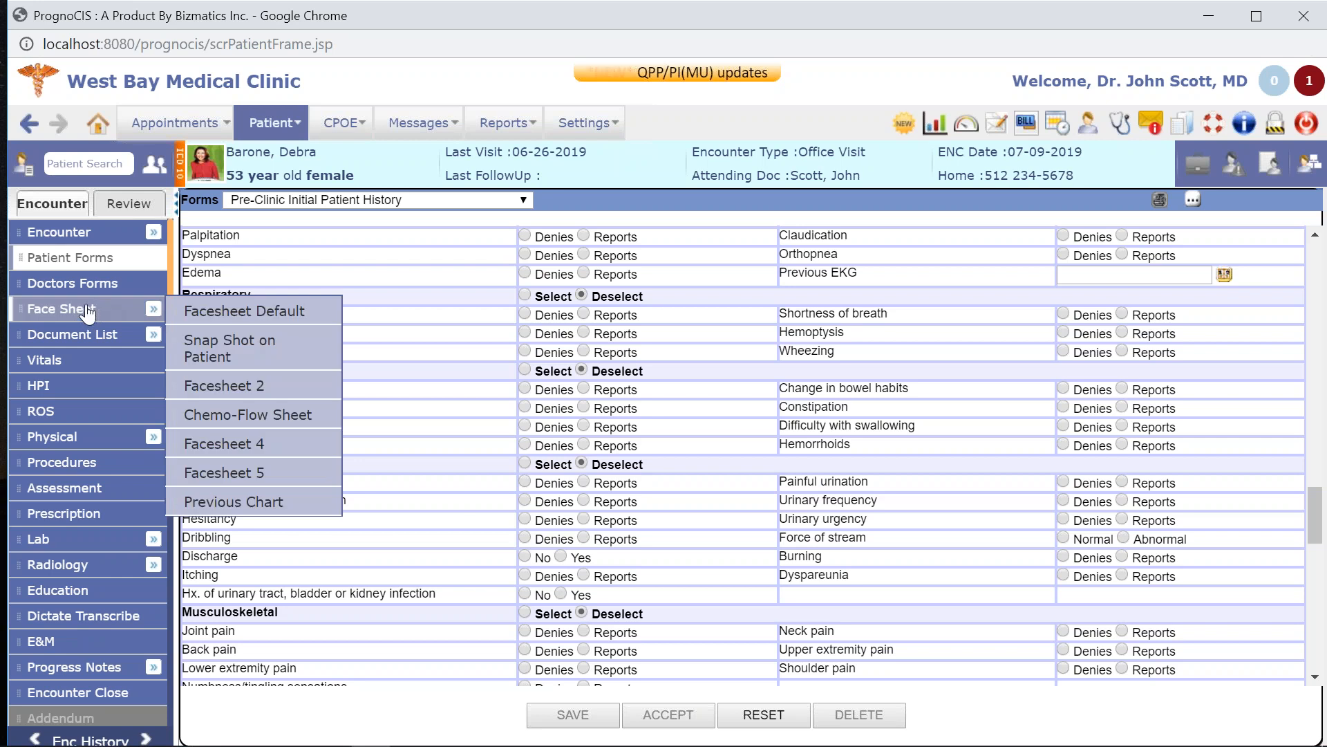
left_click(218, 345)
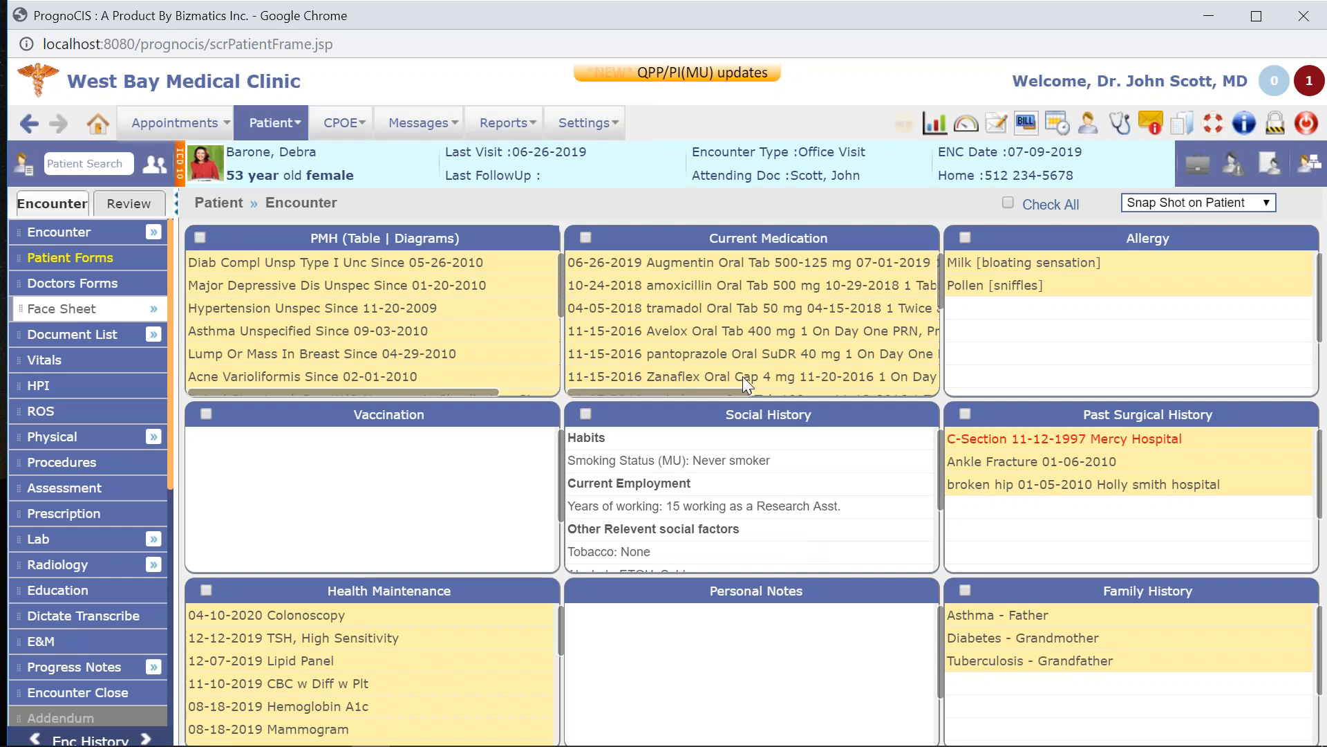
left_click(781, 245)
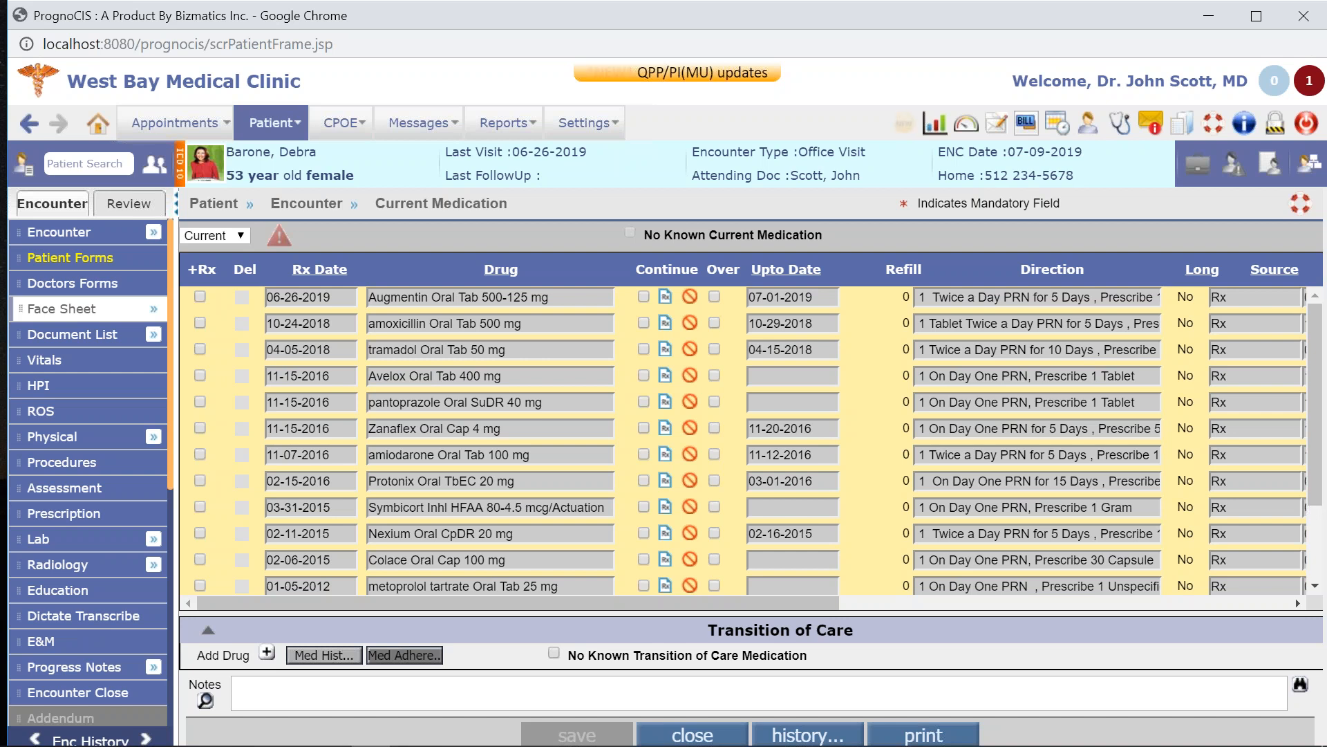
Return to the Snap Shot on Patient face sheet, mark all its sections as checked, and look through Health Maintenance.
mouse_move(145, 309)
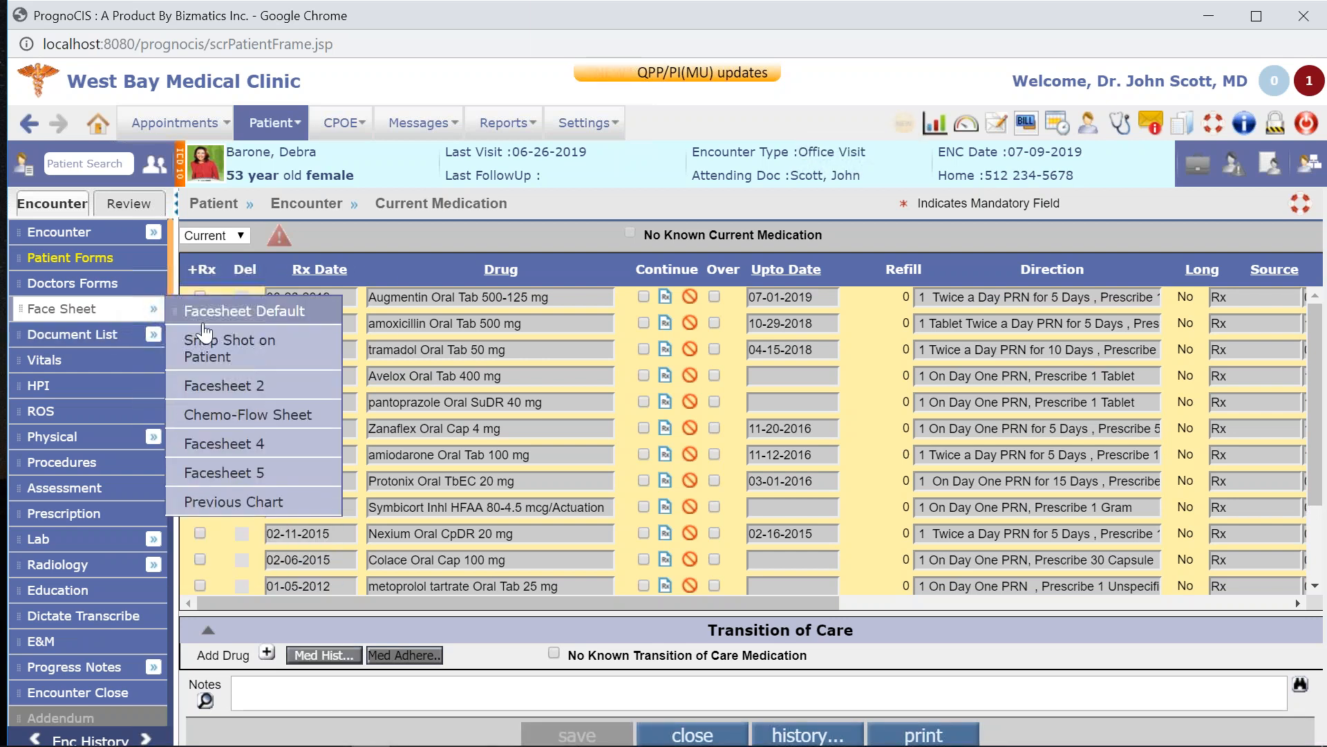
left_click(229, 348)
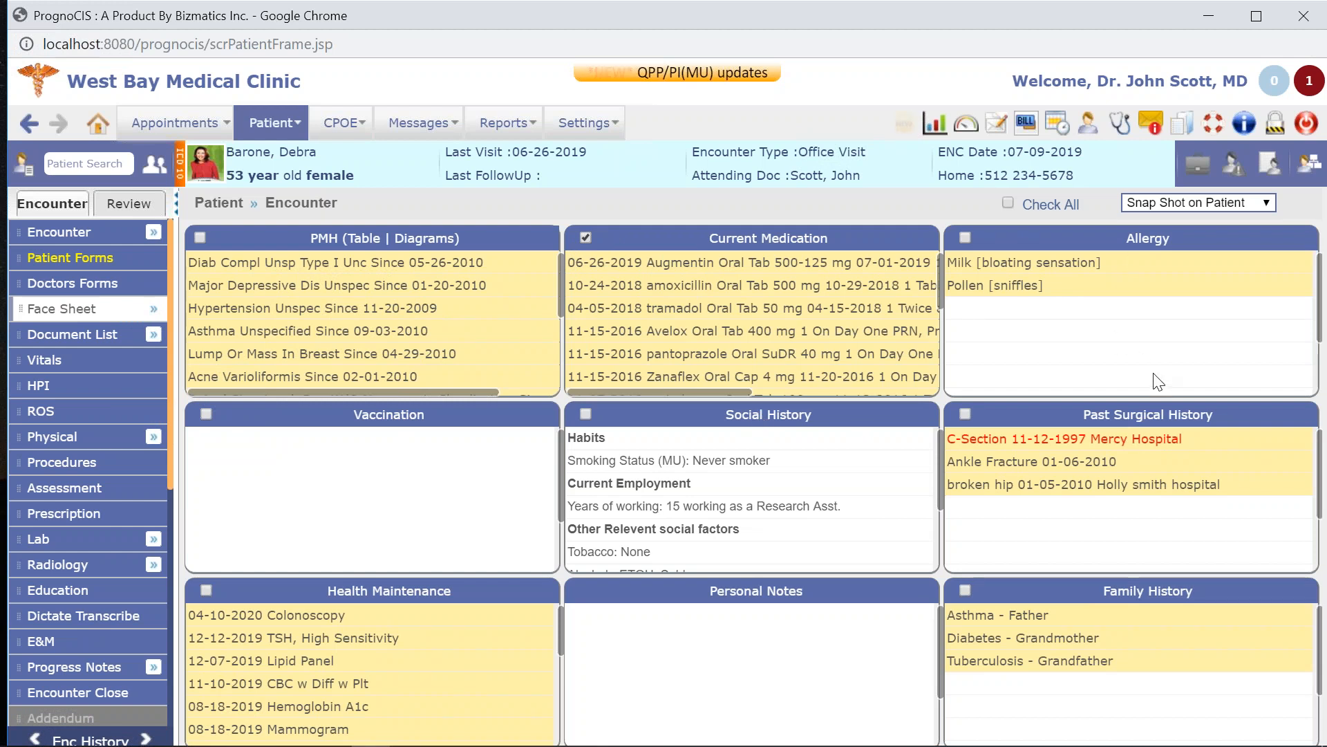
left_click(1009, 203)
scroll(433, 685, "down", 5)
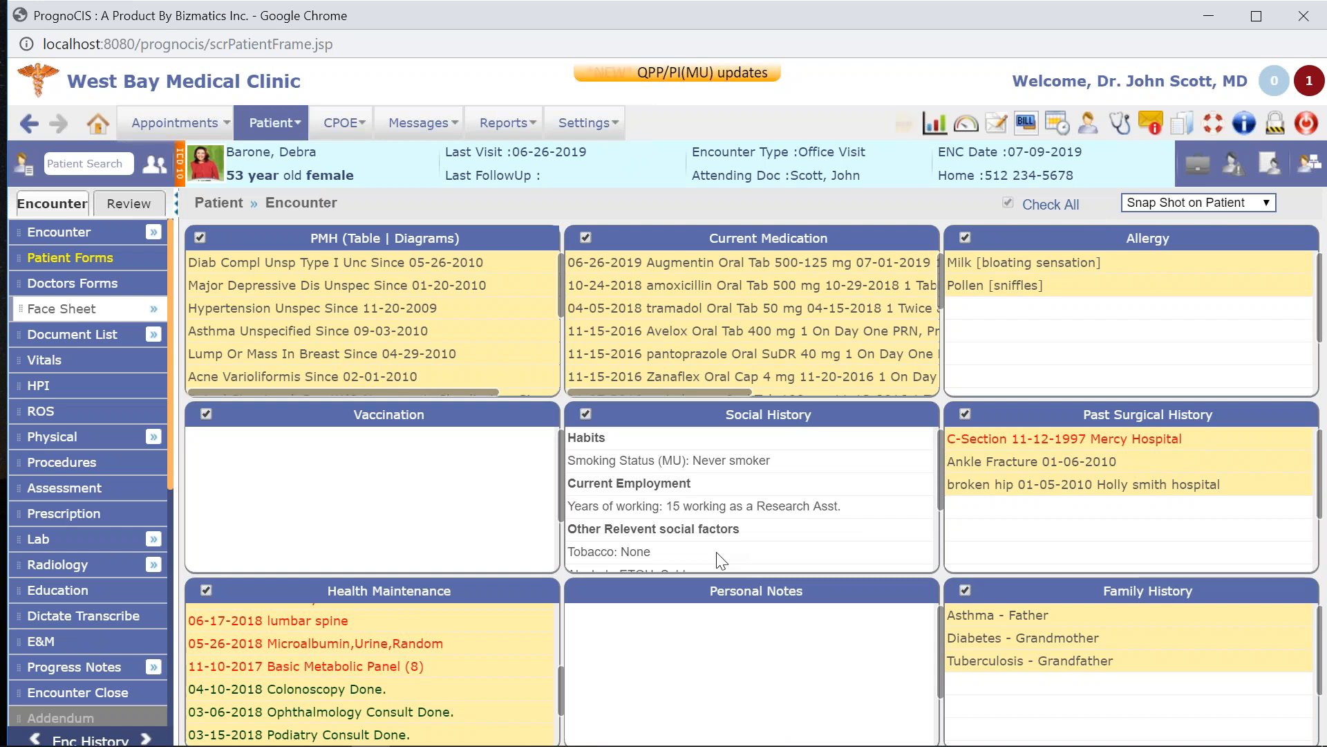
View Facesheet Default, and read through the previous encounter's progress note in the Previous Chart face sheet.
mouse_move(111, 307)
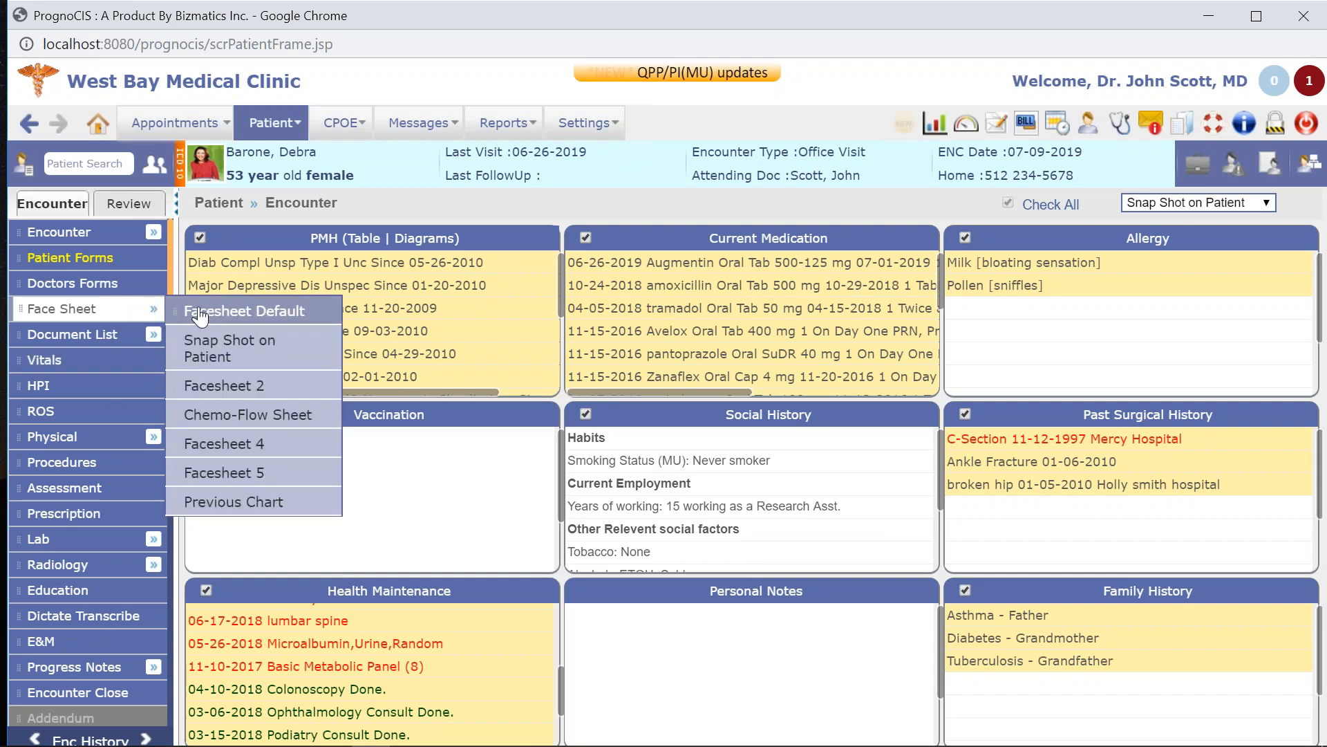
left_click(223, 317)
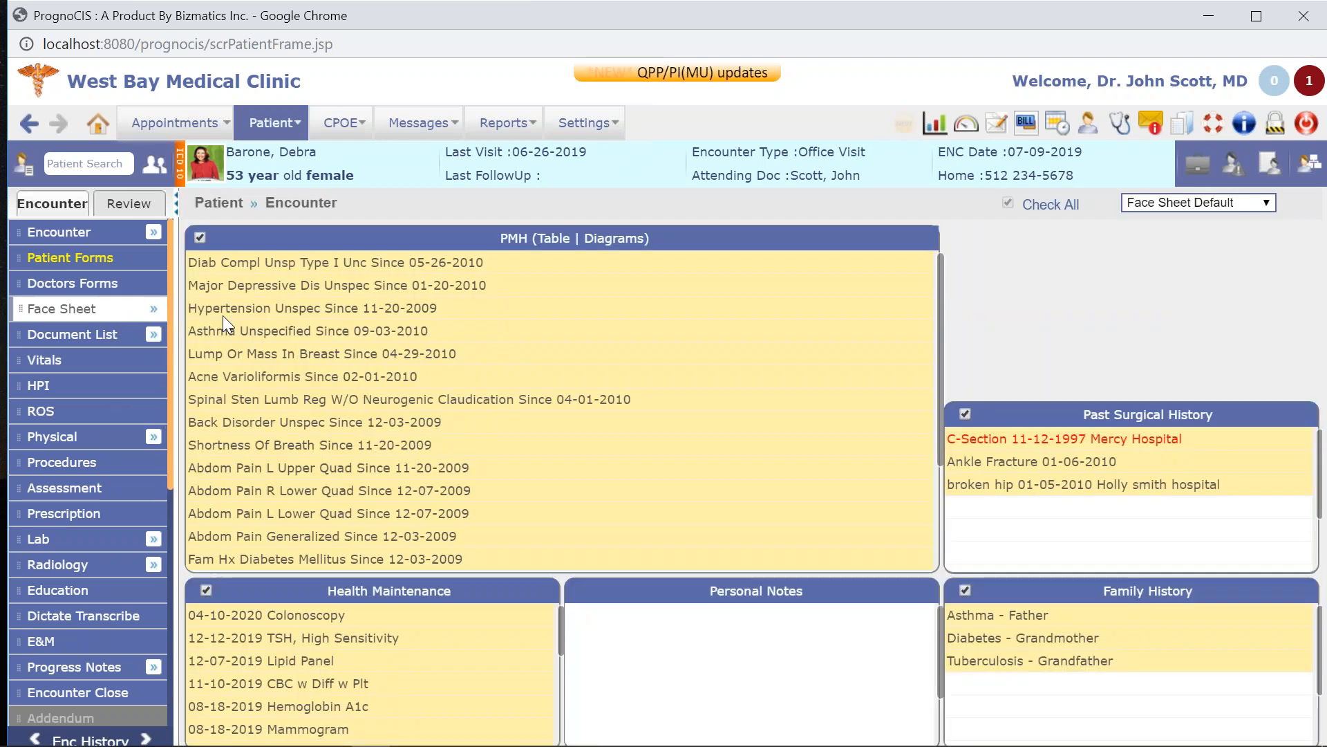
mouse_move(125, 315)
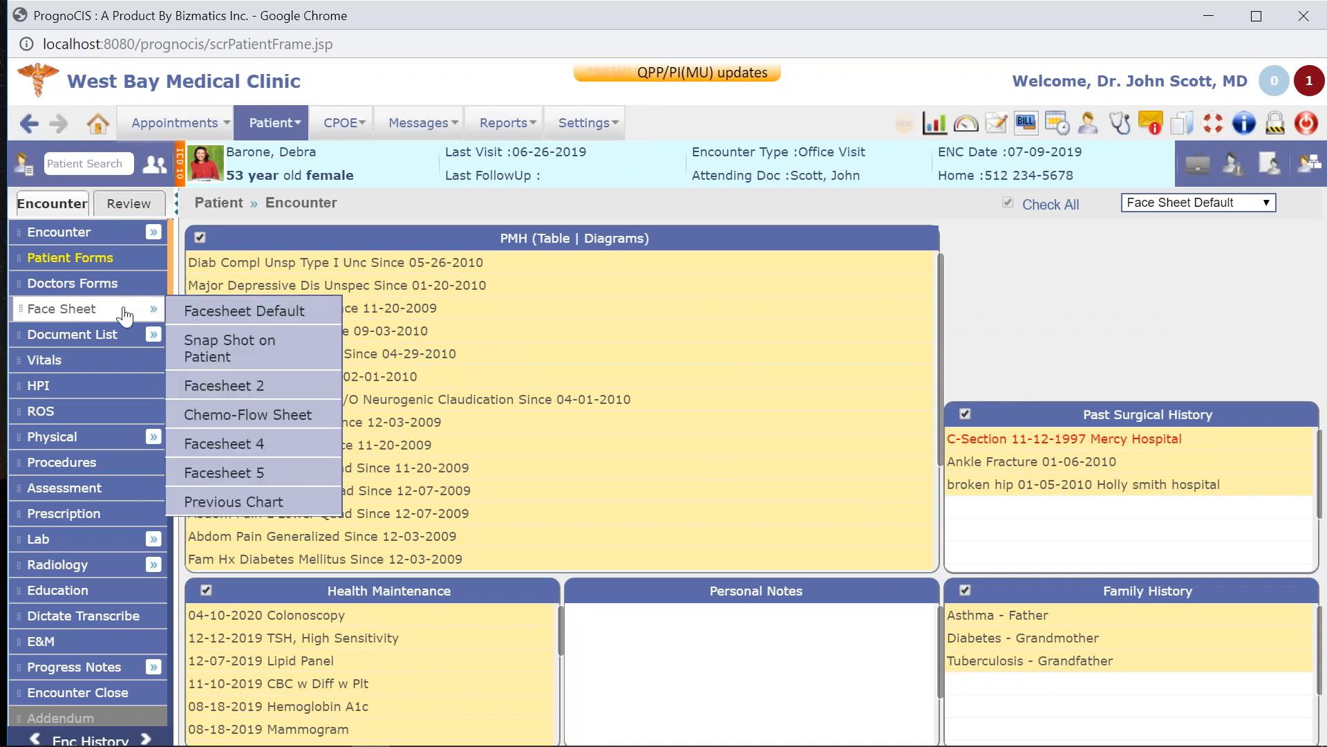
left_click(245, 498)
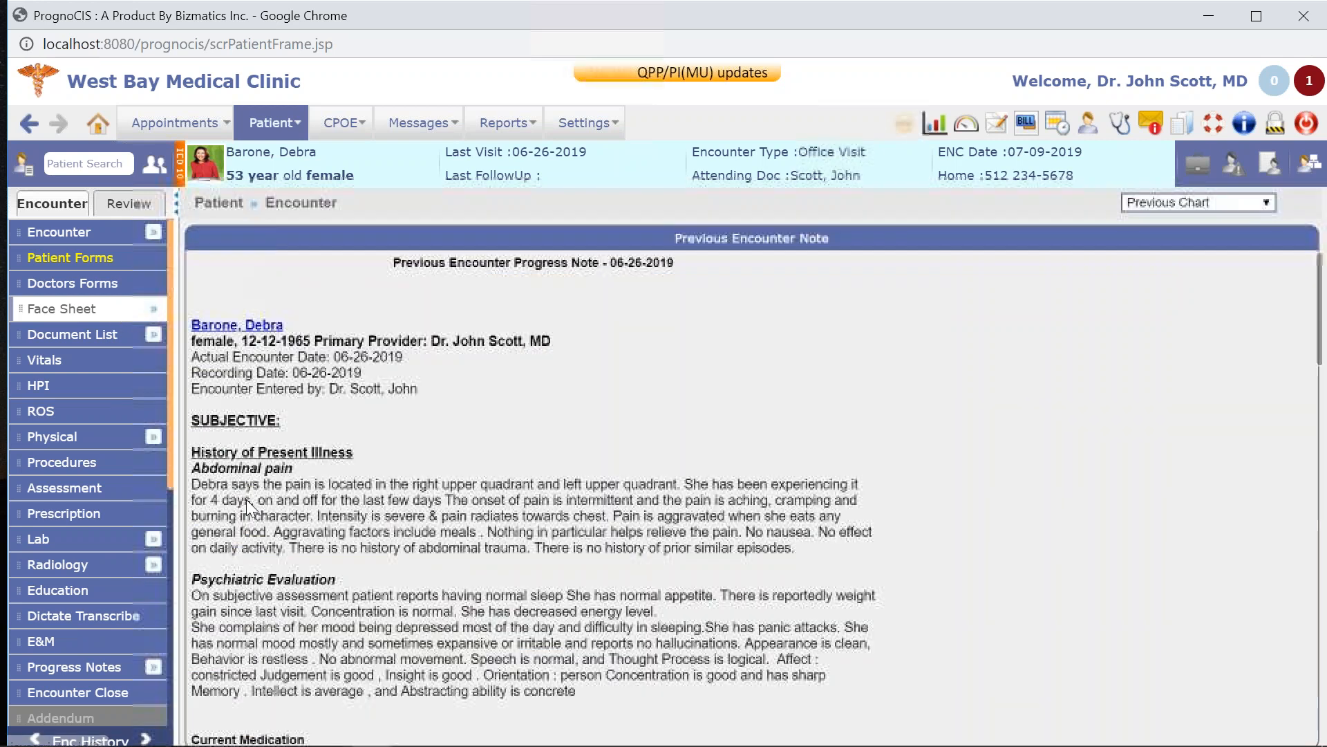
scroll(445, 483, "down", 10)
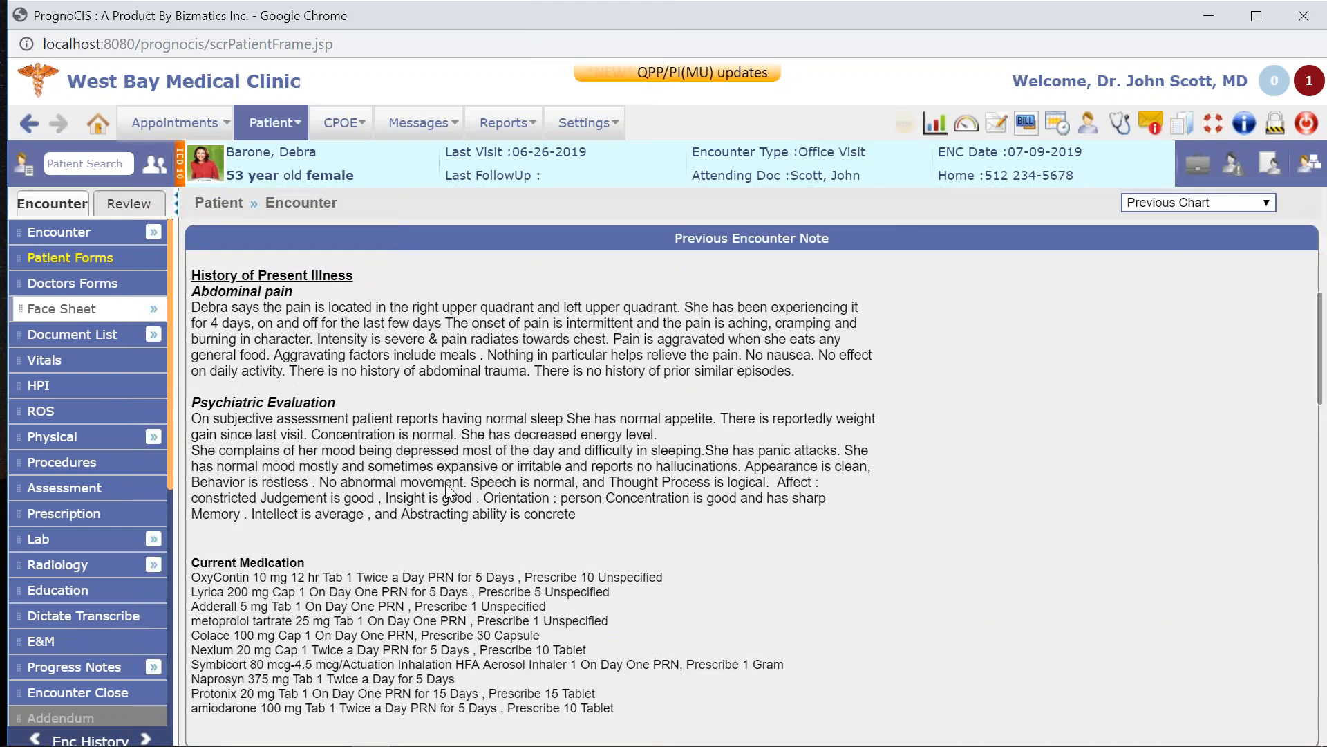
scroll(446, 483, "down", 6)
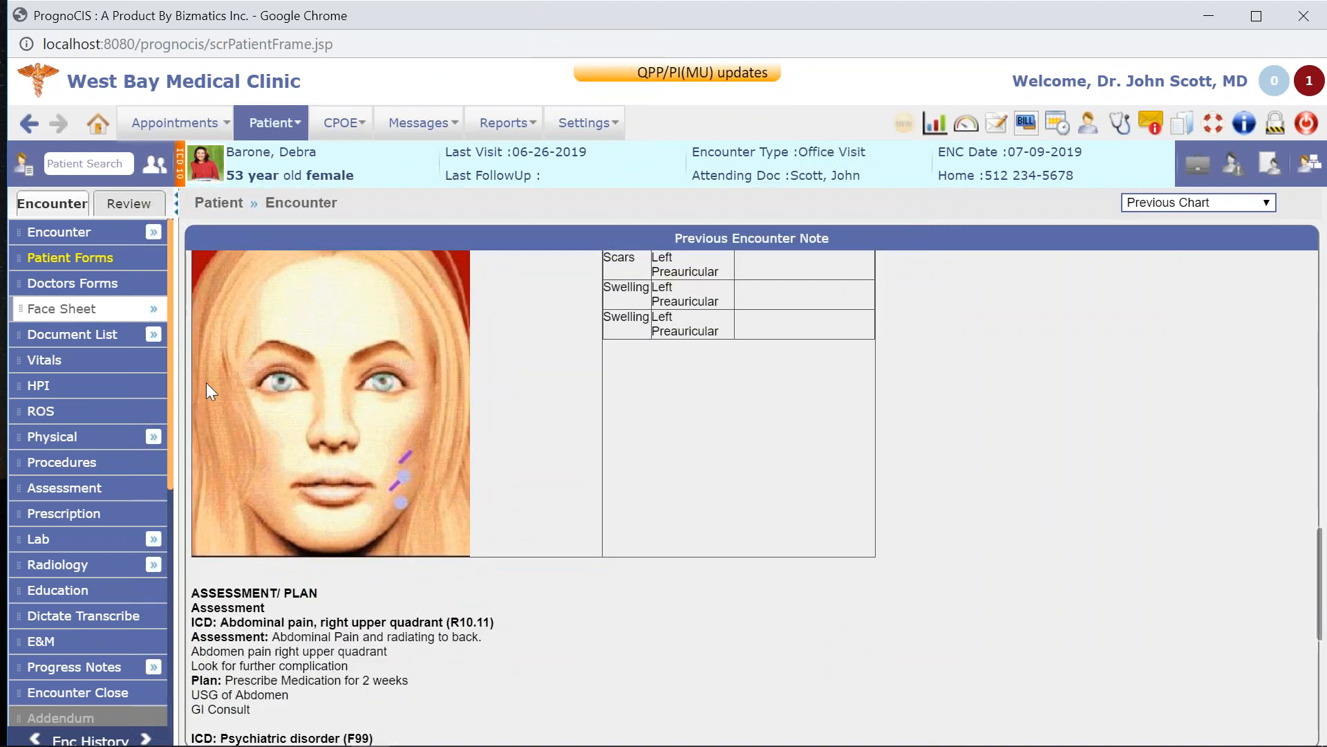
Go back to the Snap Shot on Patient face sheet and look through the Health Maintenance entries.
mouse_move(115, 318)
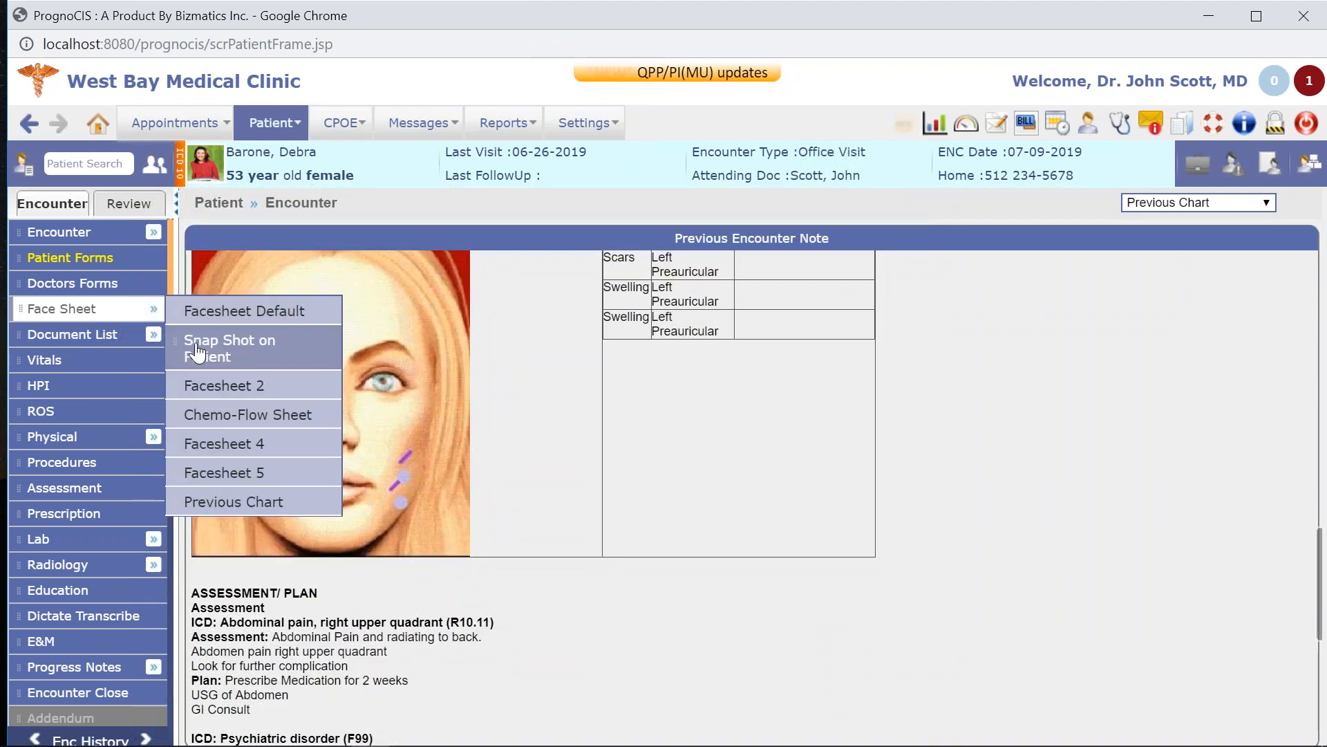
left_click(198, 351)
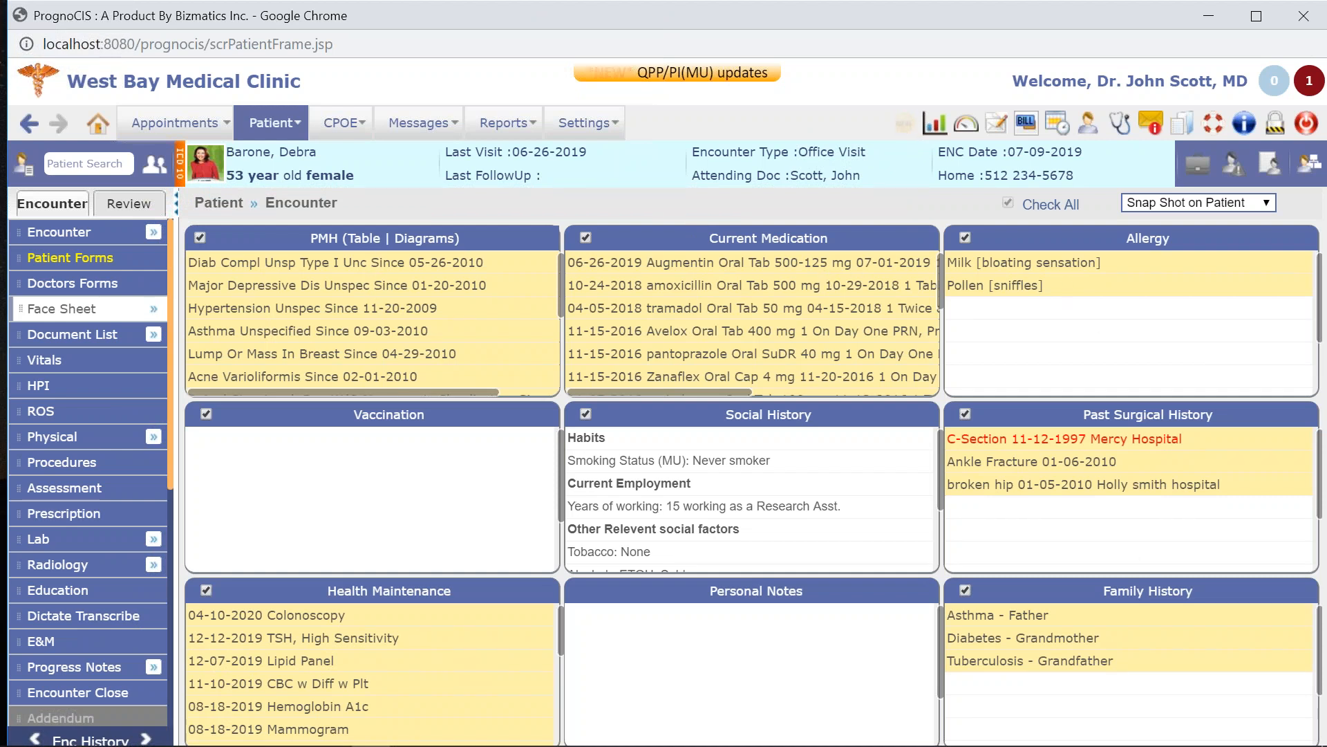
scroll(437, 612, "down", 3)
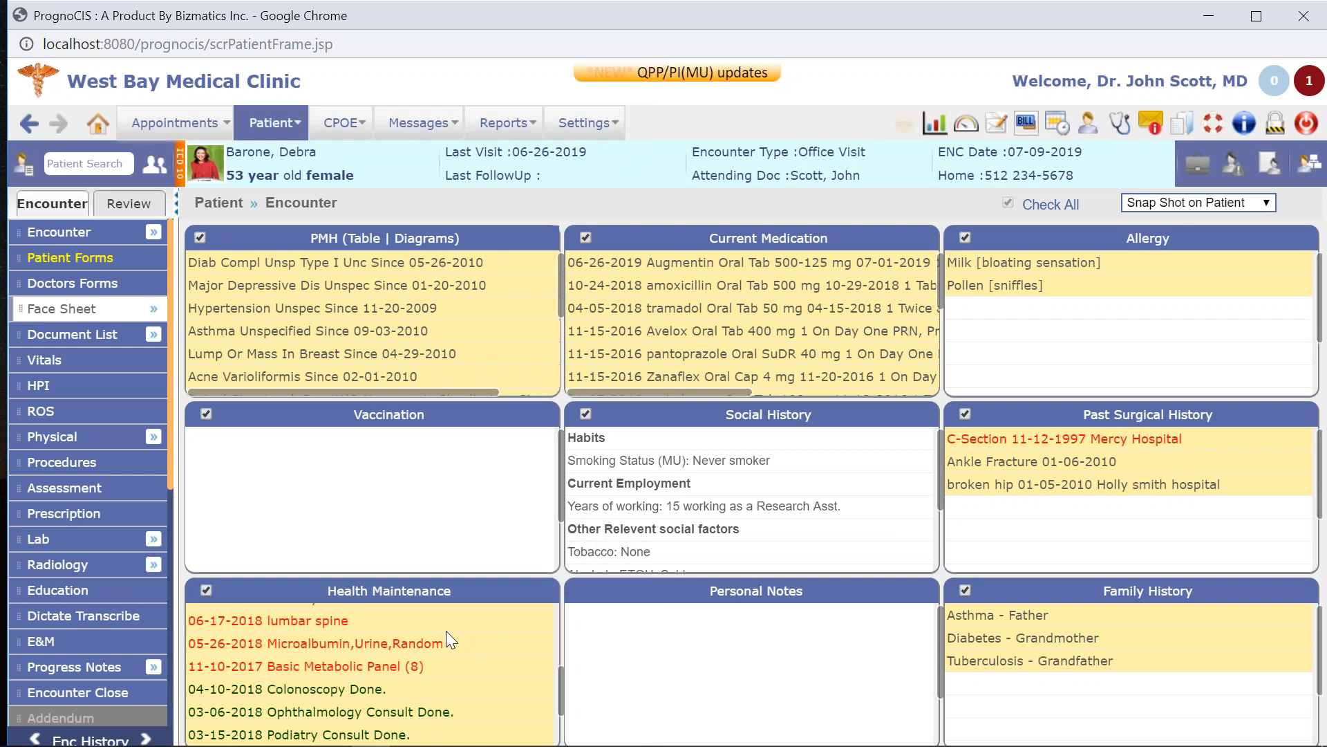
scroll(447, 631, "up", 3)
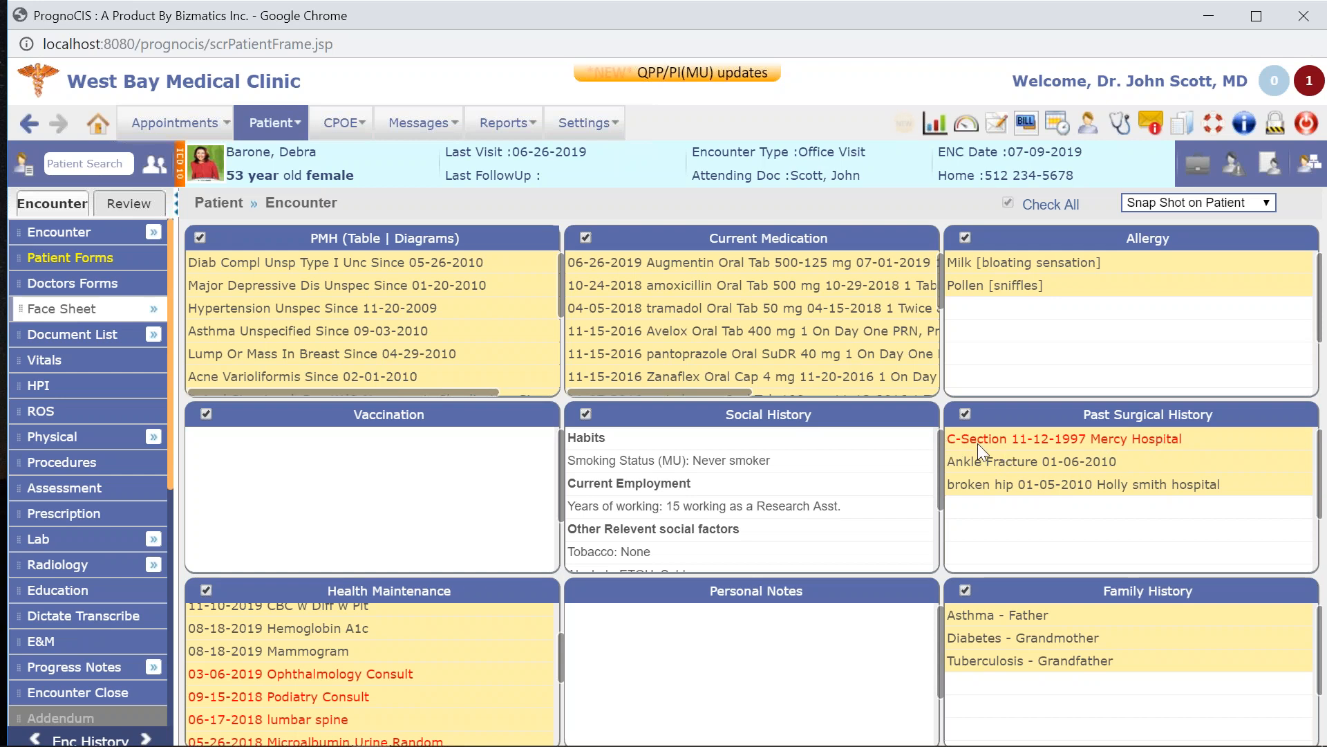
View the Past Surgical History details and return to the Snap Shot on Patient face sheet.
left_click(1114, 415)
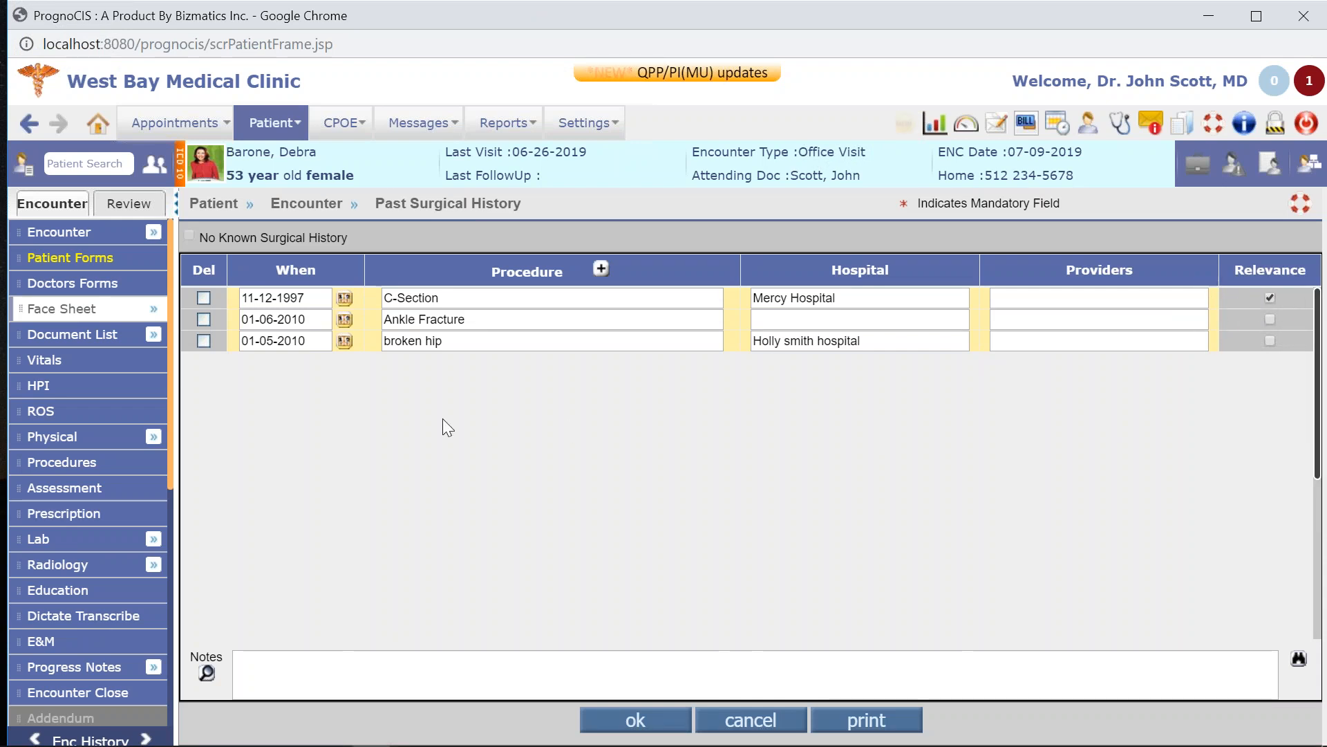
mouse_move(111, 310)
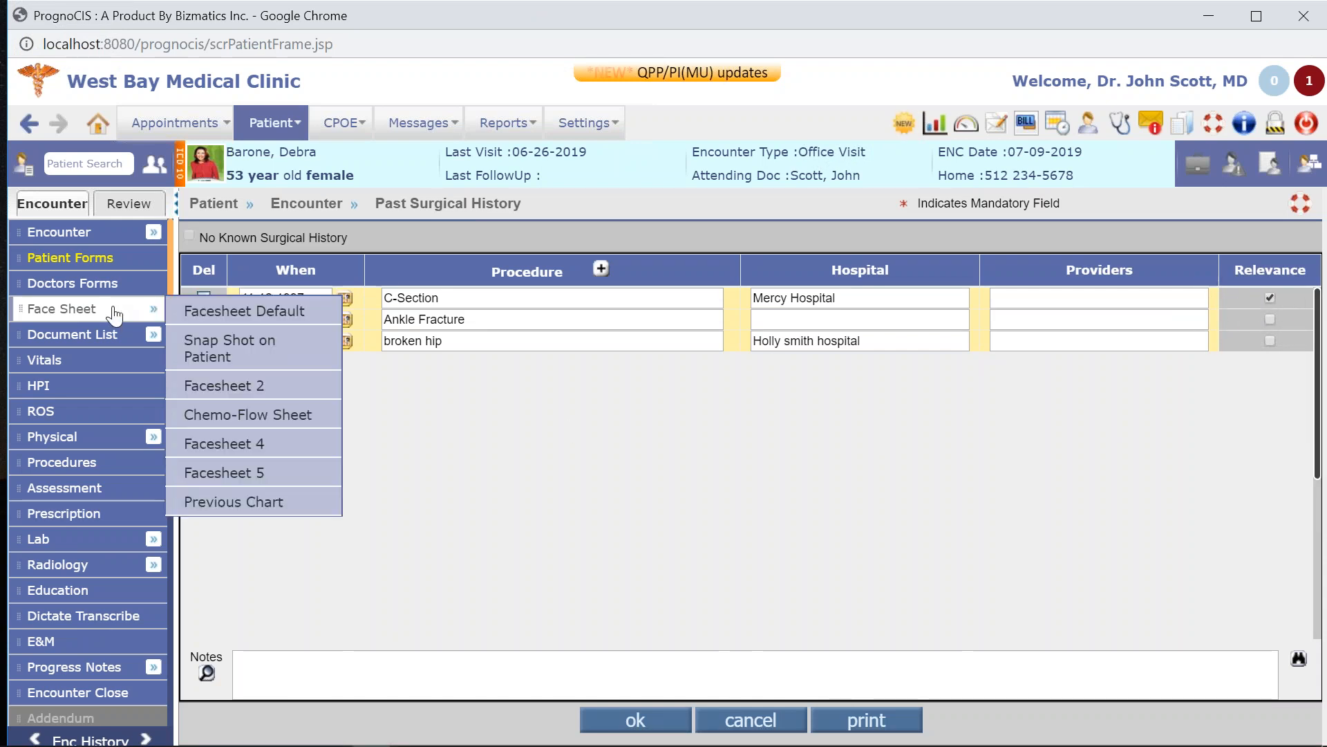
left_click(214, 344)
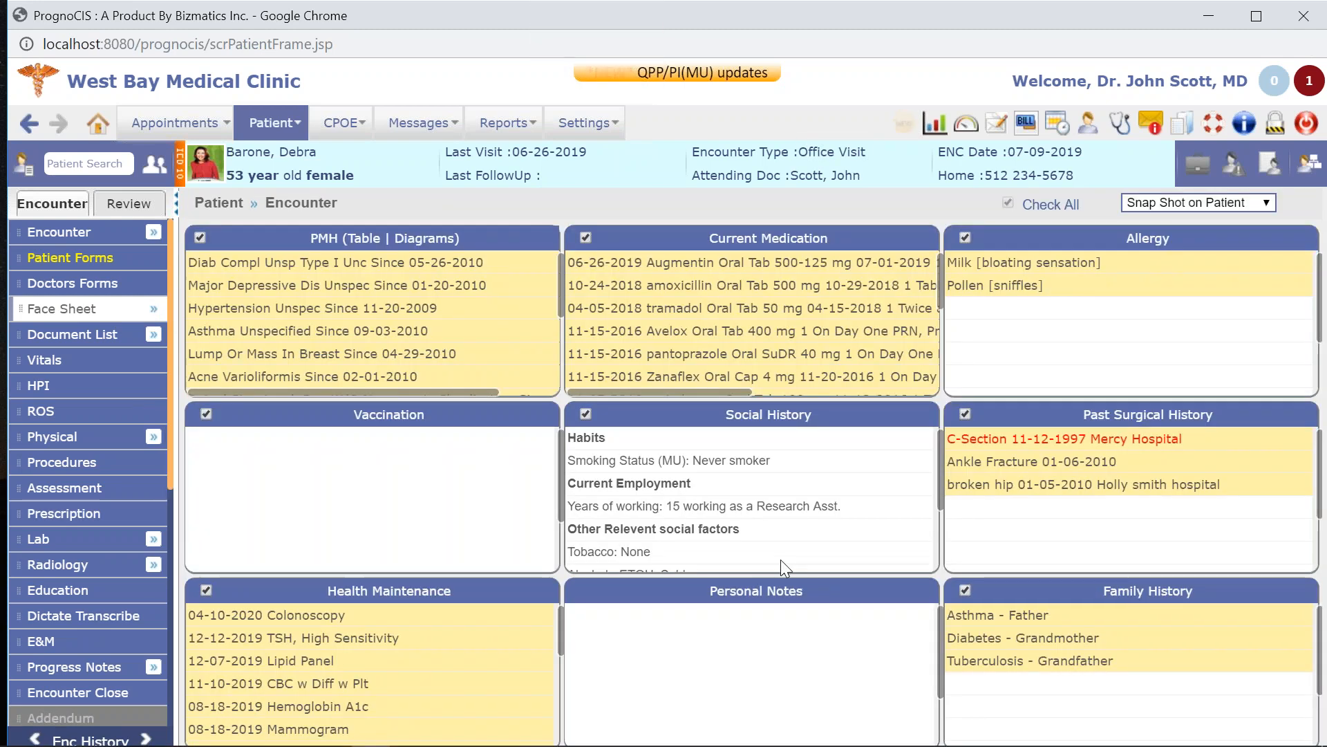
View the Chemo-Flow Sheet and Facesheet 2, and return to the Snap Shot on Patient face sheet.
mouse_move(100, 308)
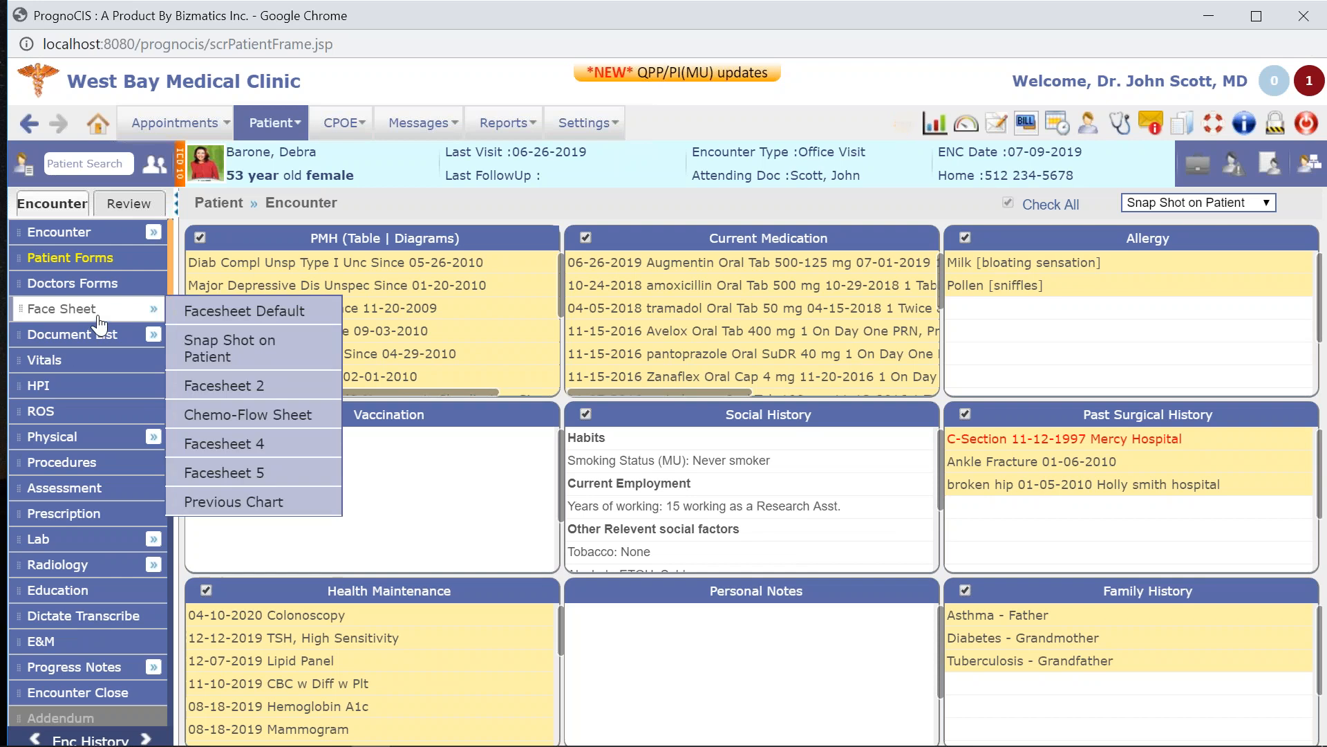
left_click(235, 415)
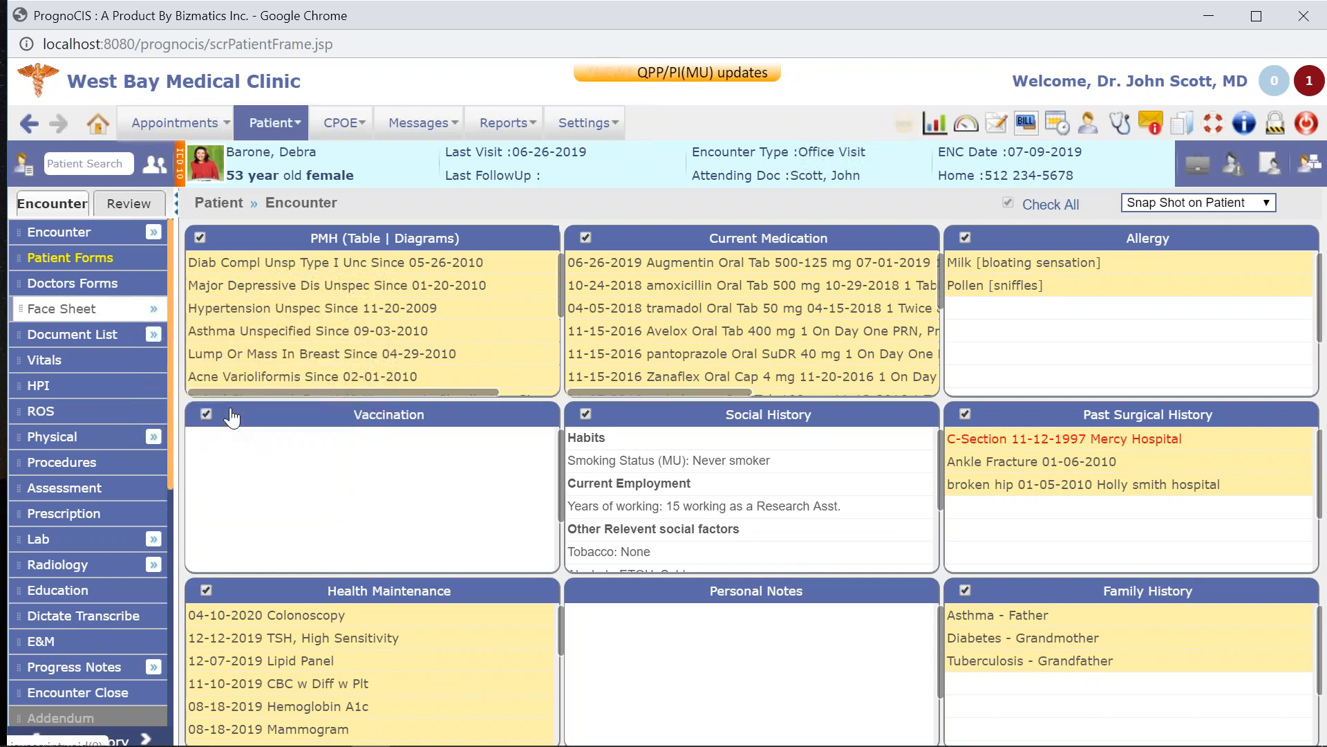
mouse_move(100, 308)
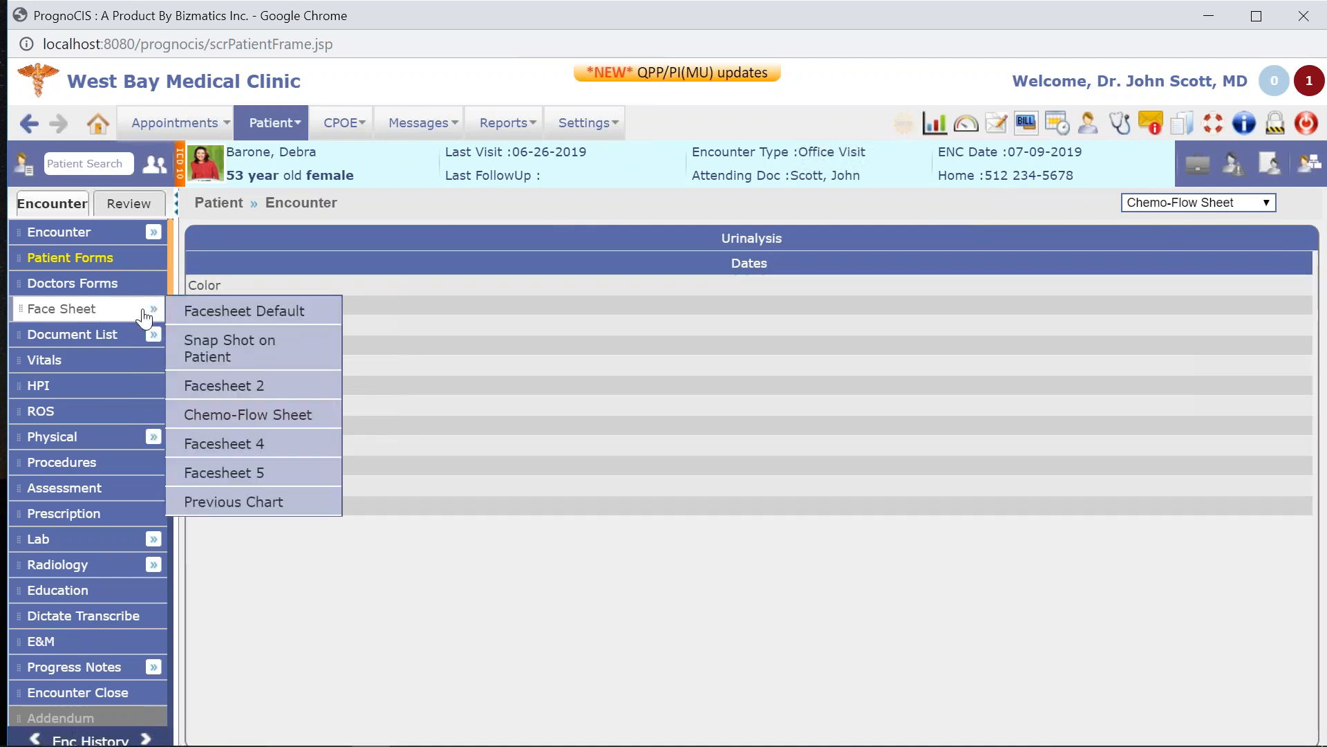
left_click(214, 380)
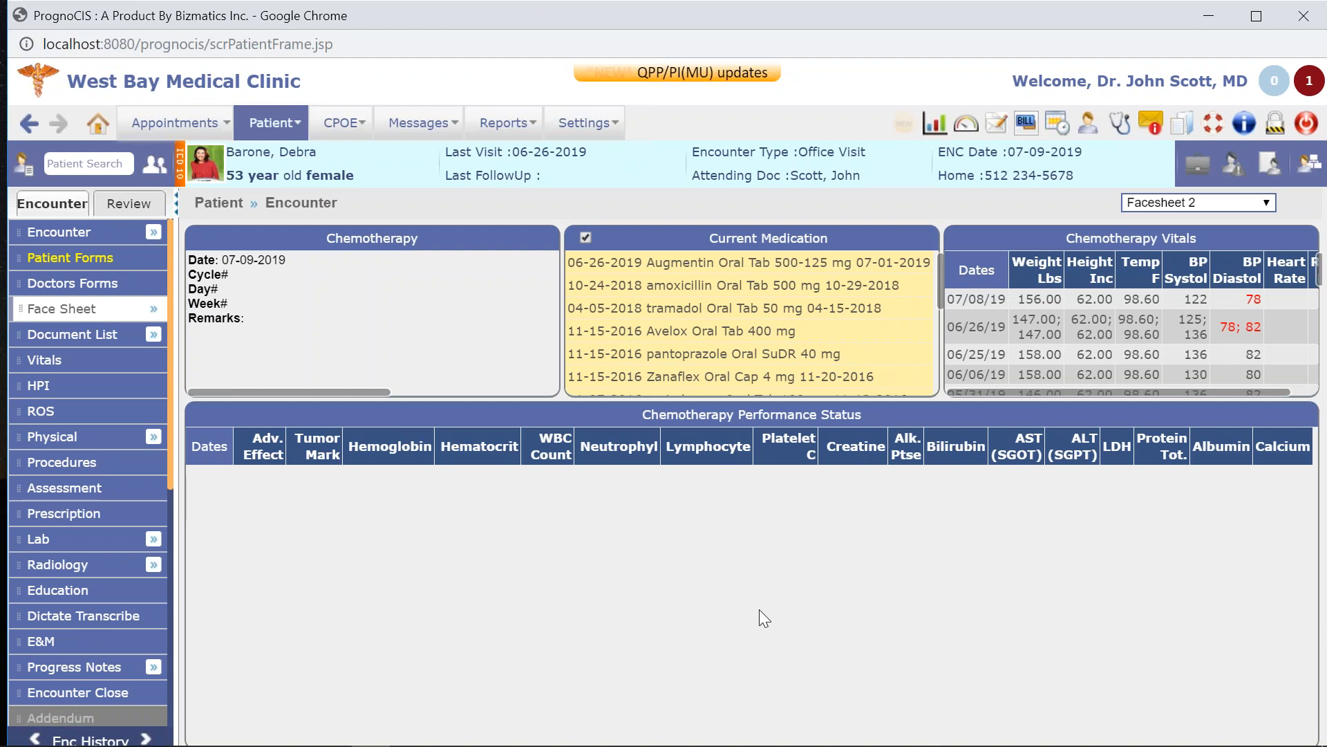
mouse_move(117, 314)
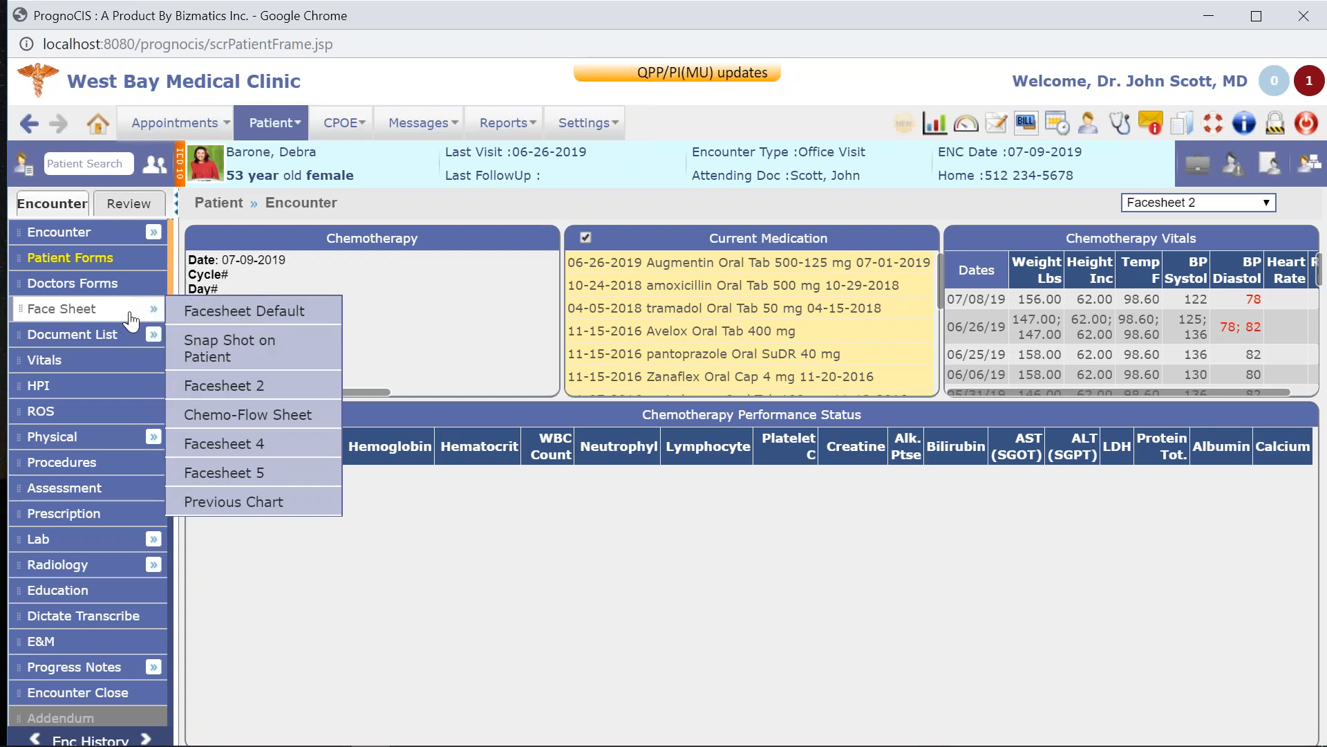
left_click(235, 347)
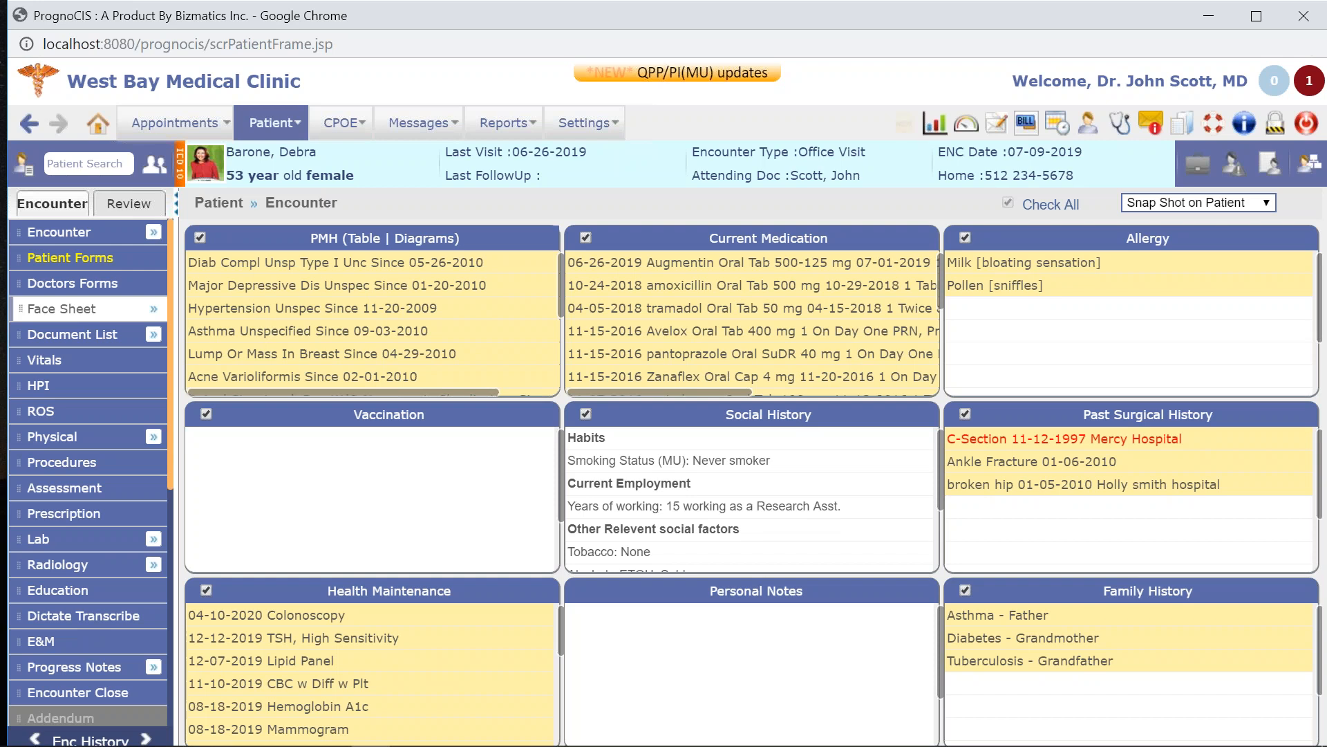
Open the patient's full Document List and set it to show 200 entries per page.
mouse_move(64, 335)
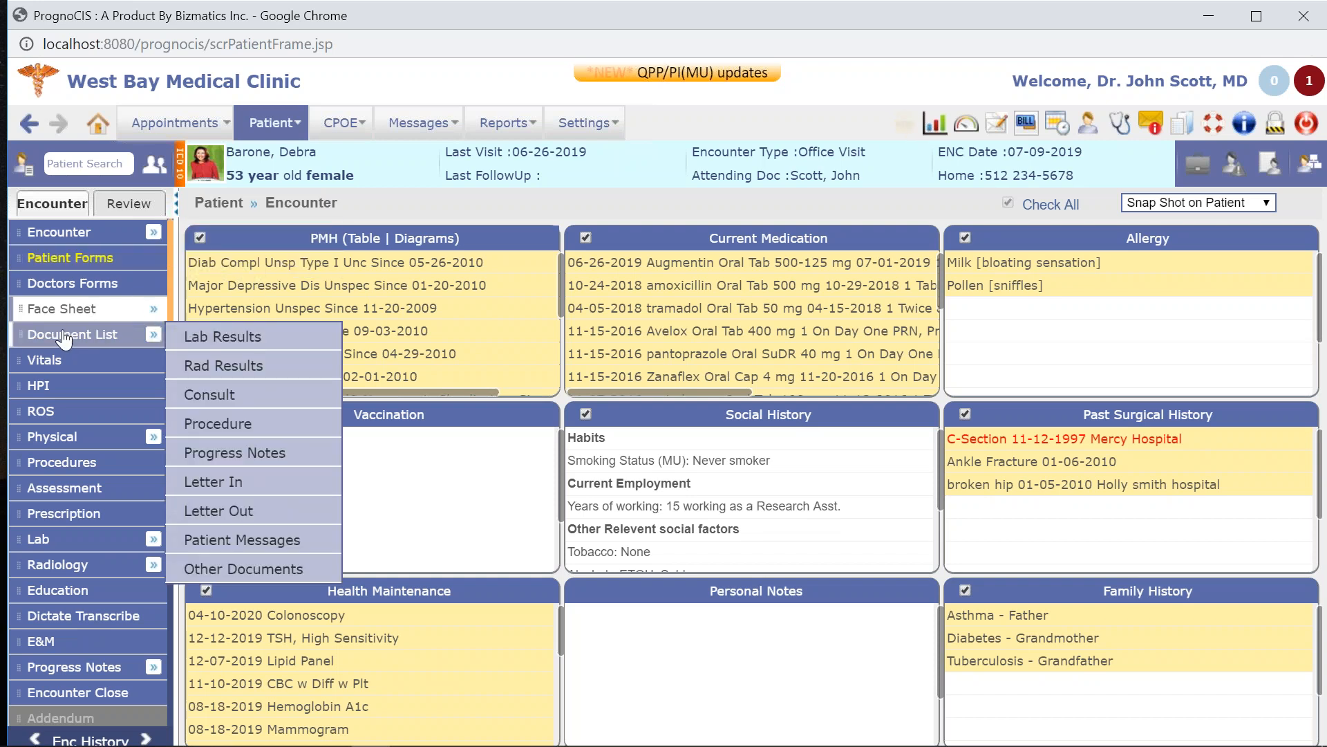
left_click(64, 338)
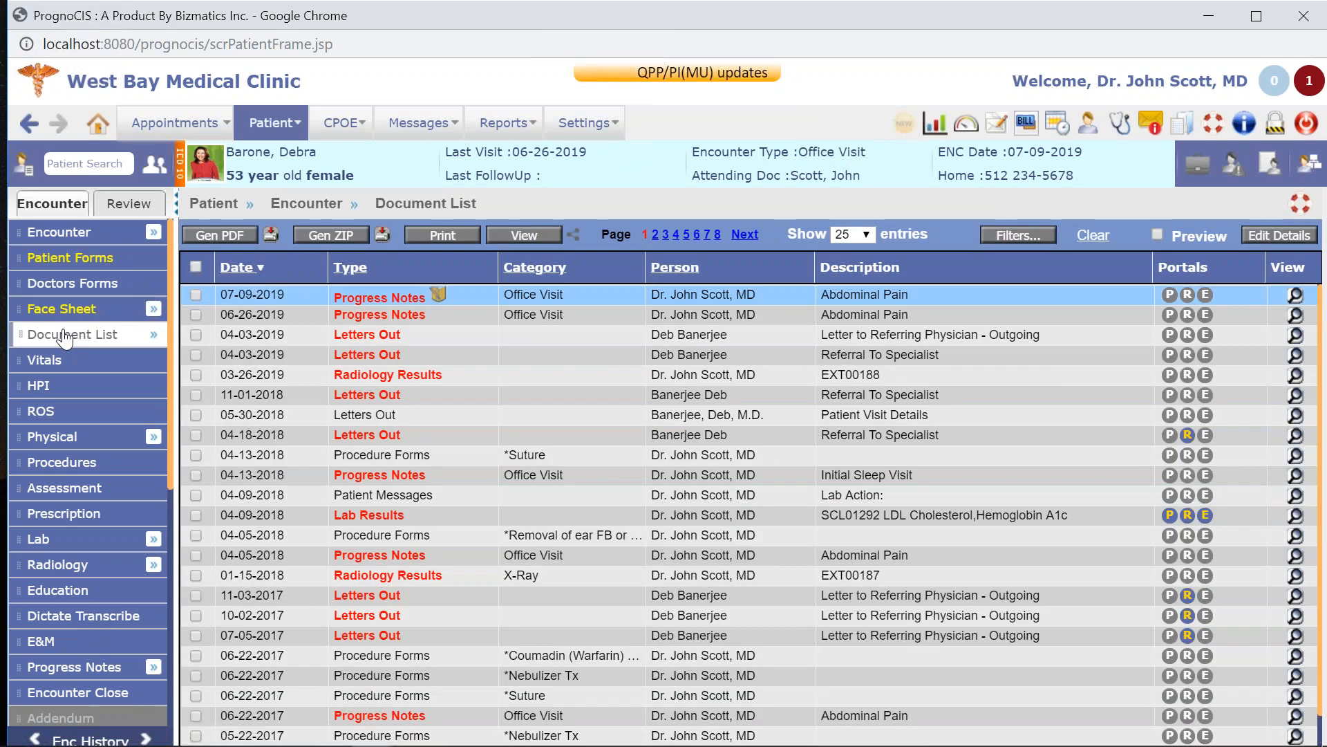
left_click(870, 234)
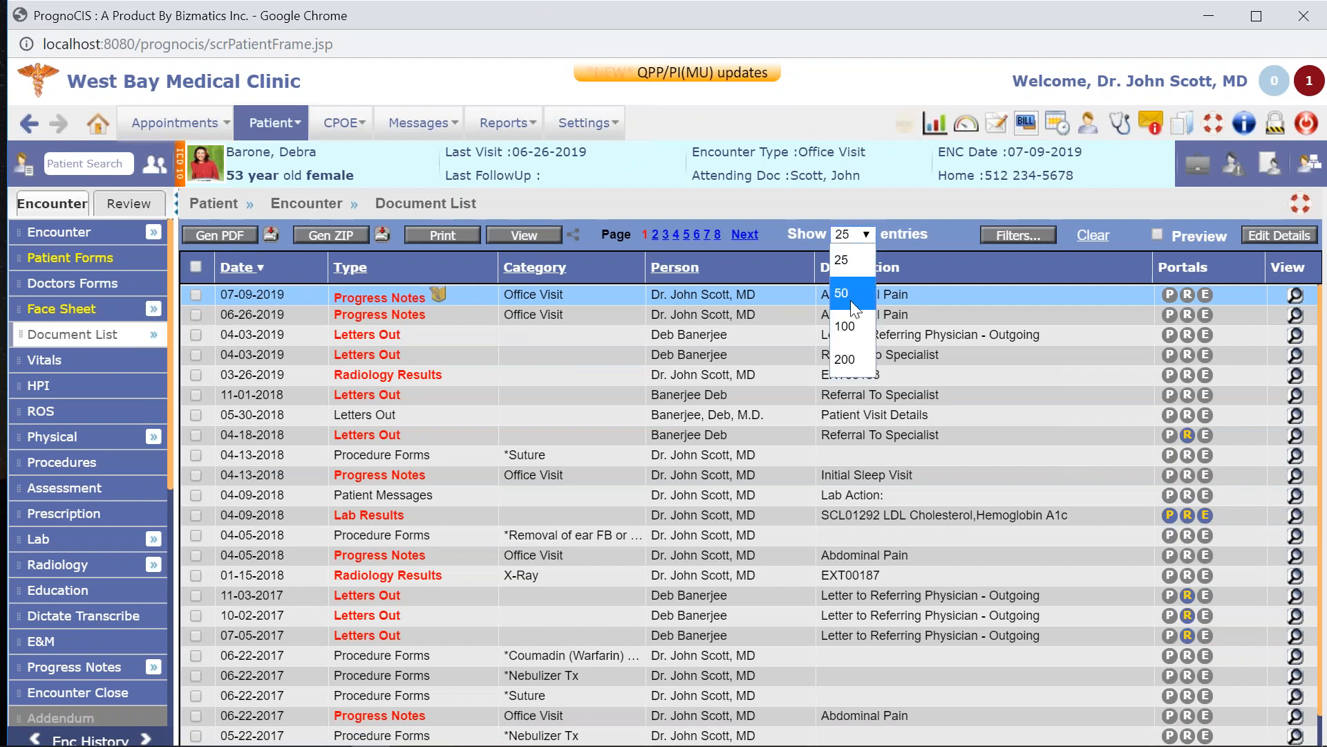
left_click(845, 358)
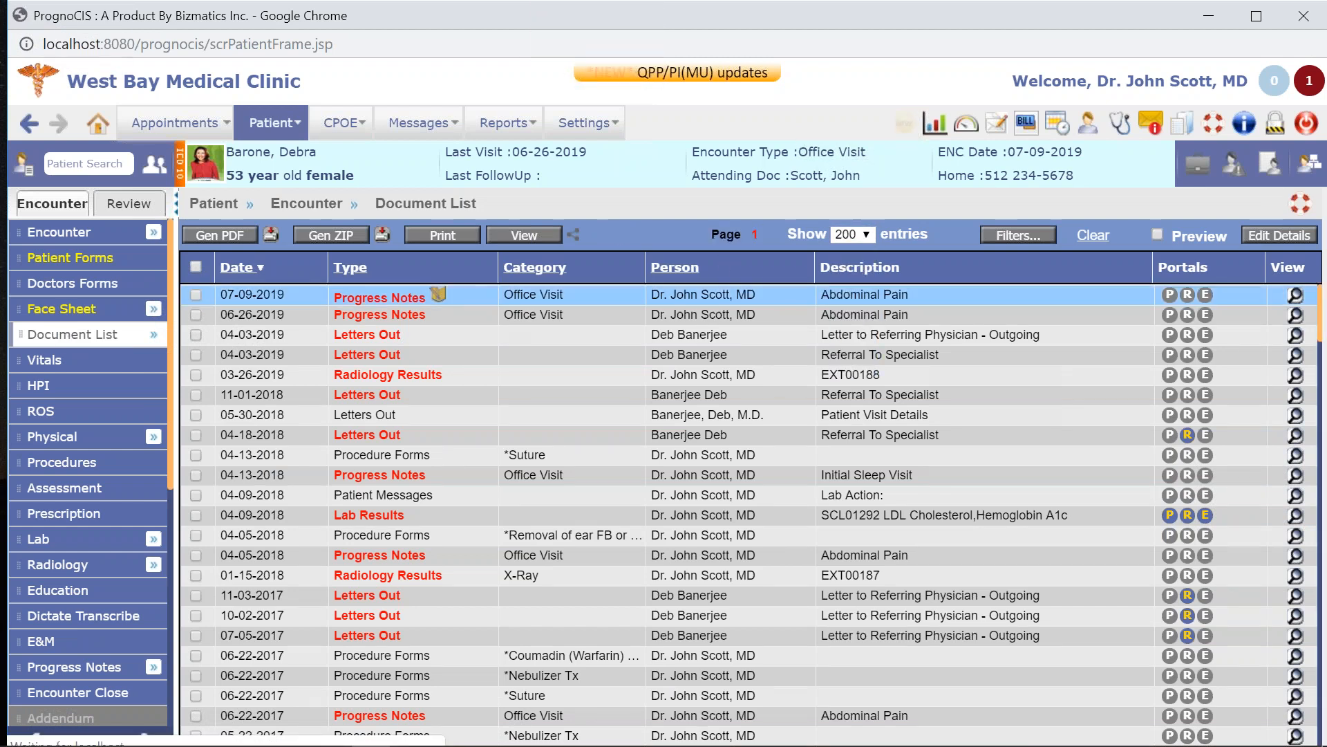
Open the 09-07-2016 progress note from the Document List, look through it, close it, and select the 10-12-2016 Suture procedure form.
scroll(642, 494, "down", 10)
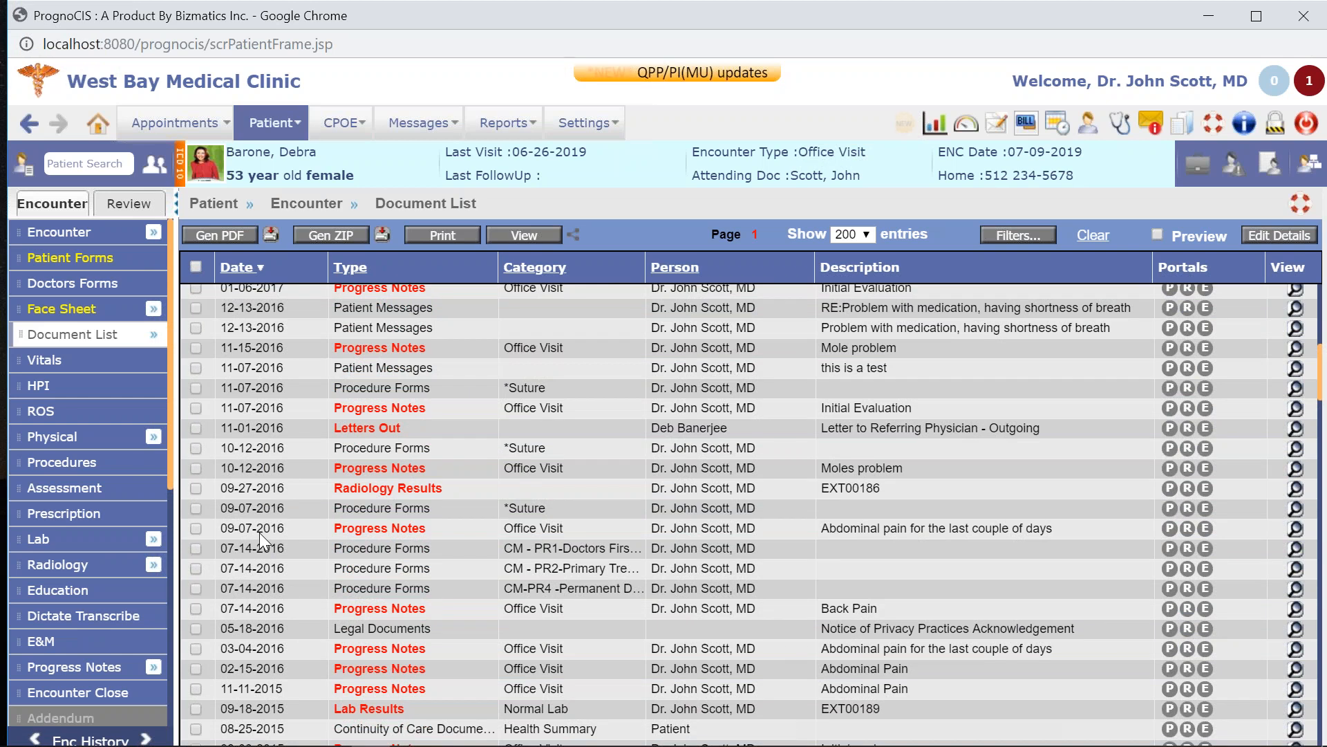
left_click(1297, 530)
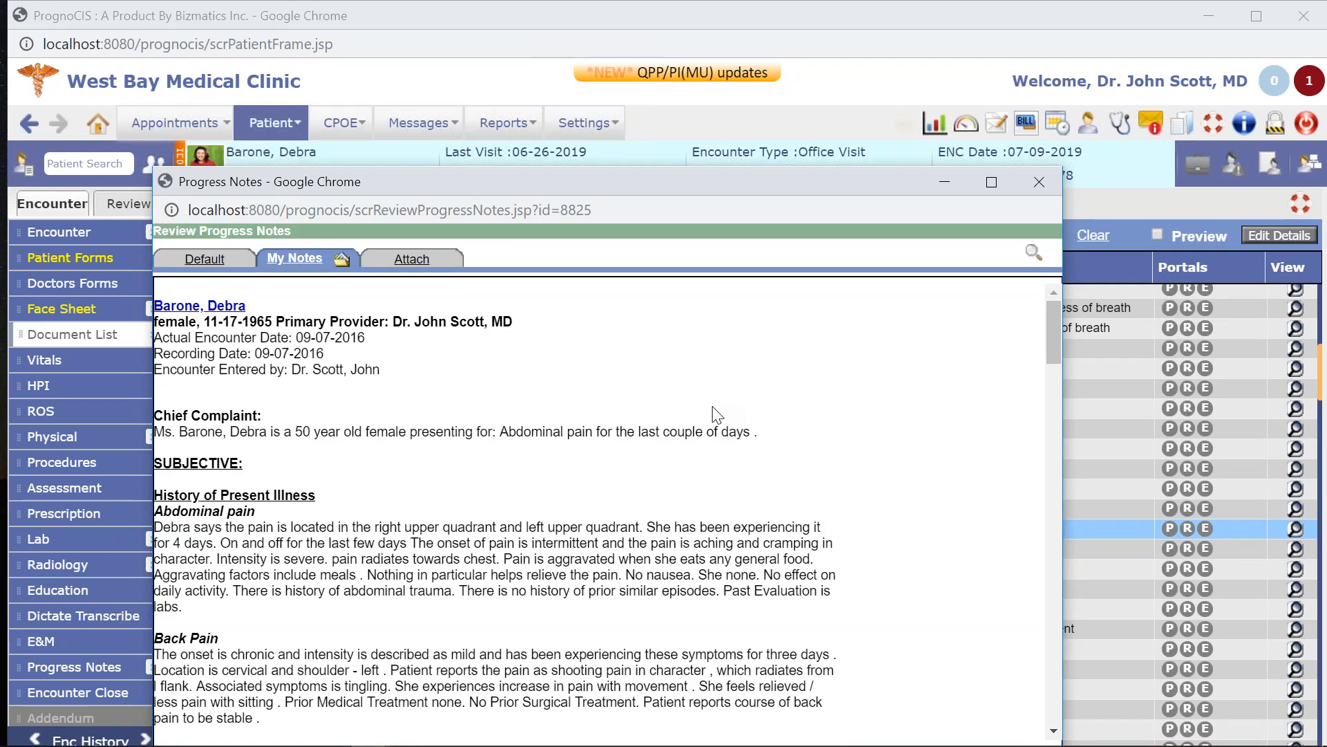
scroll(717, 415, "down", 15)
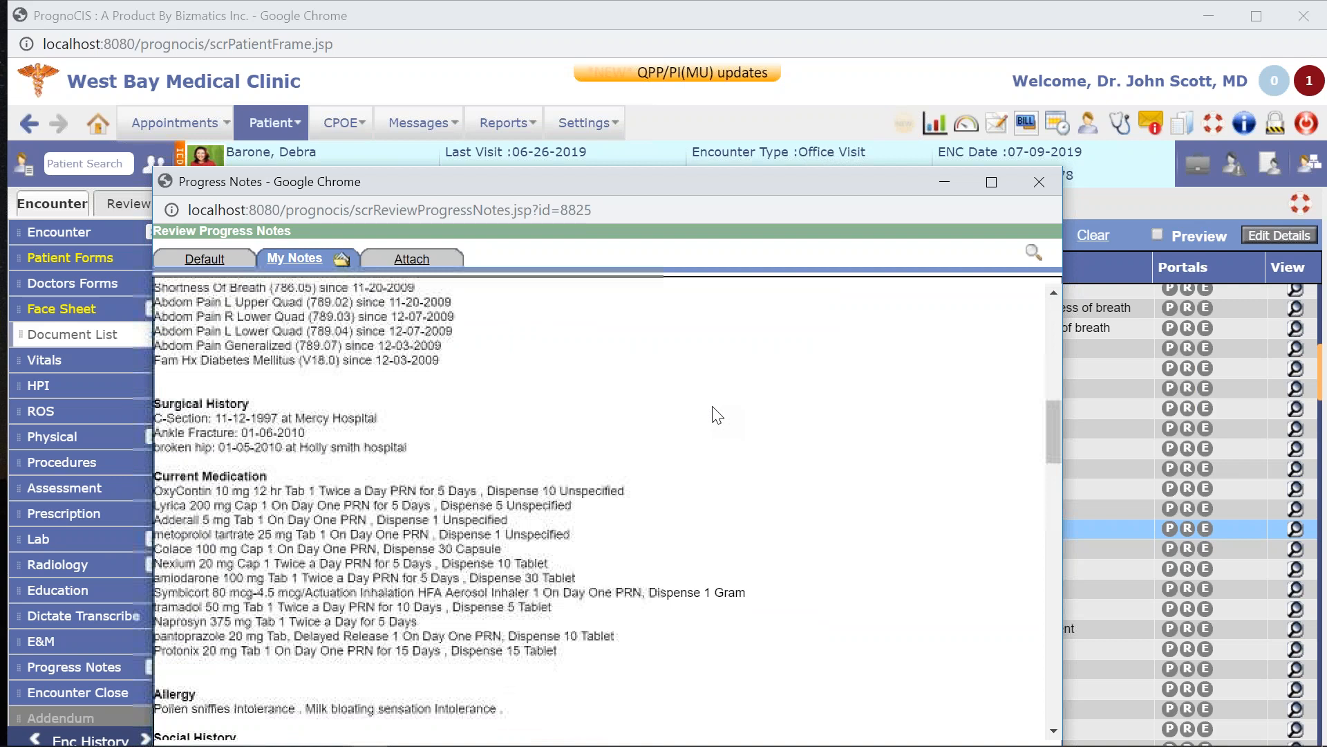
scroll(717, 415, "down", 5)
scroll(717, 415, "up", 8)
left_click(1039, 183)
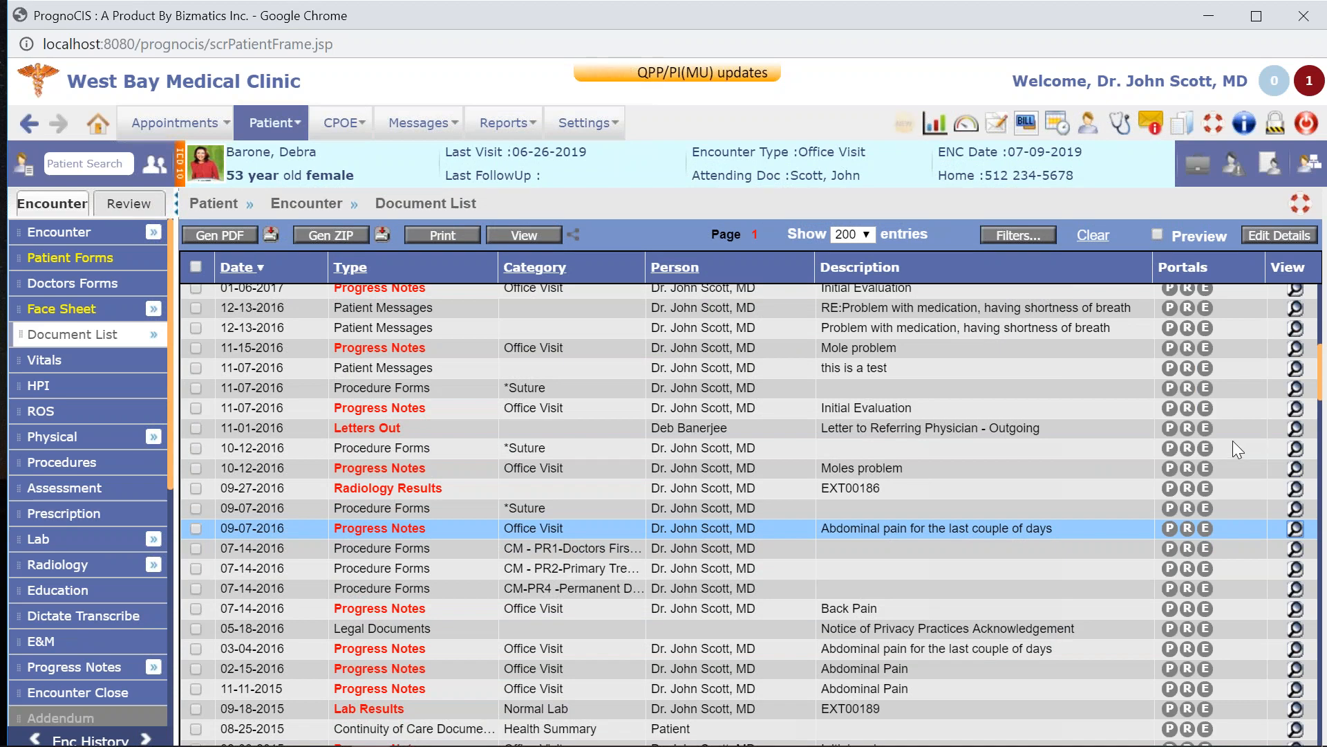
left_click(471, 450)
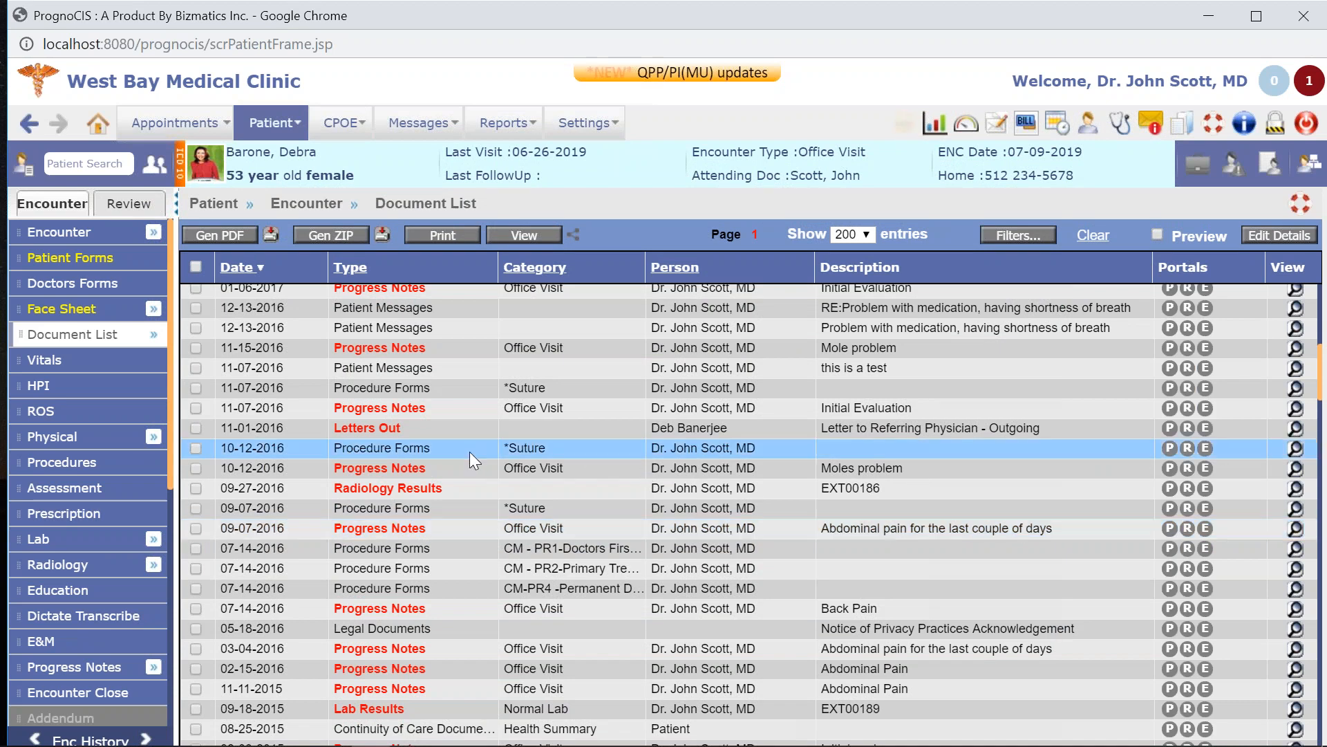
Turn on the document preview in the Document List and read the 11-07-2016 Suture procedure form.
left_click(1156, 234)
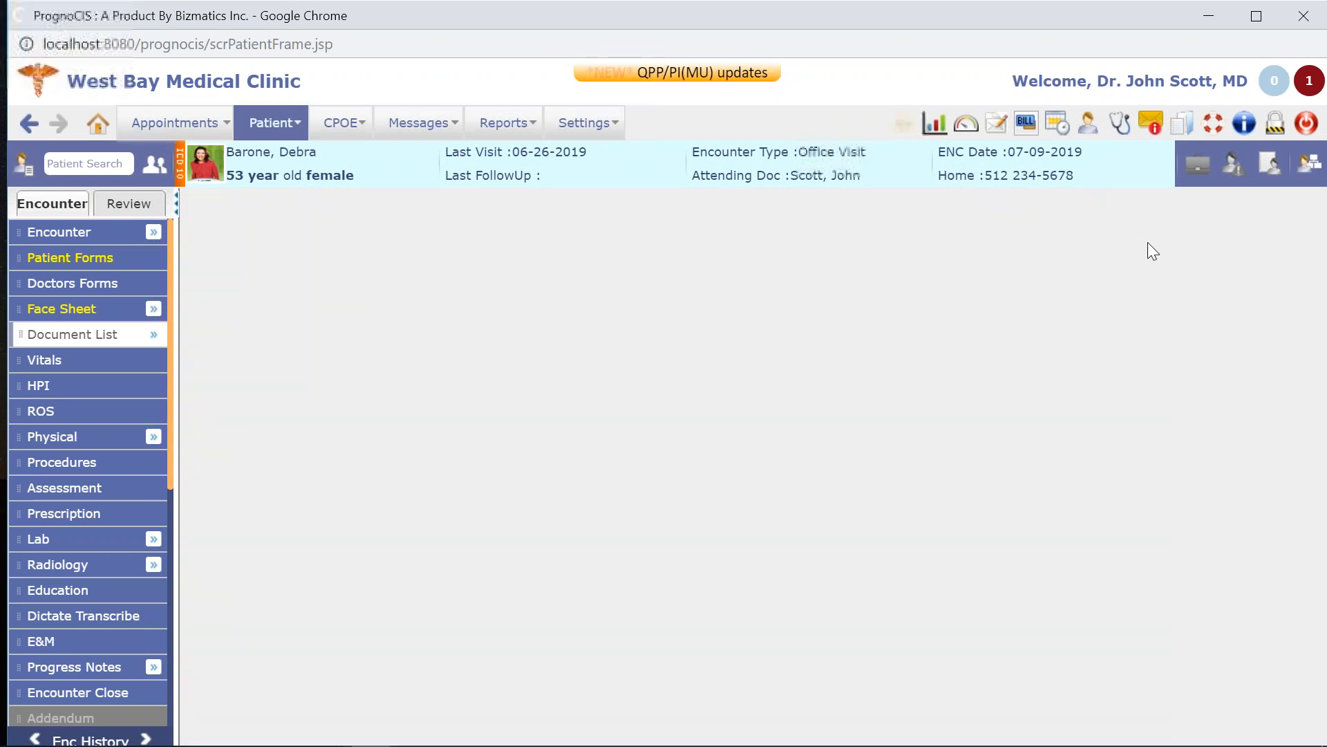
scroll(512, 450, "down", 10)
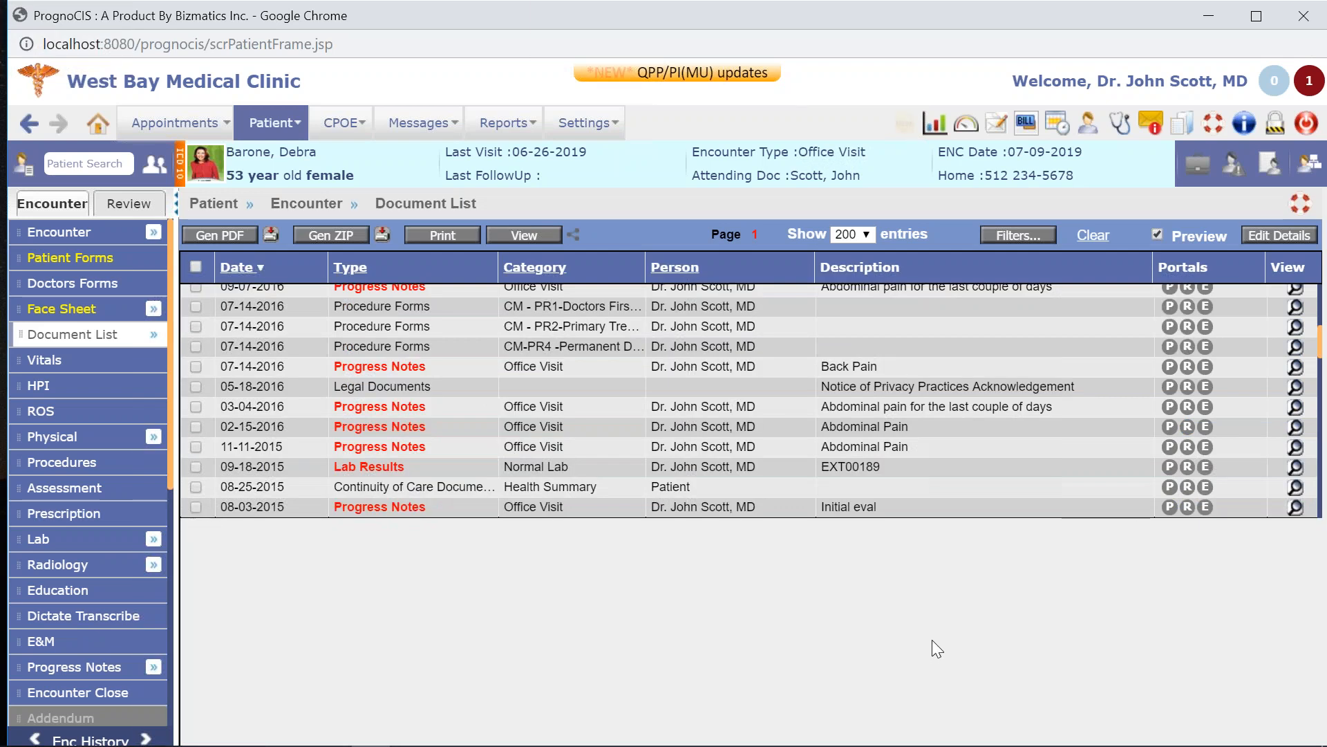
scroll(946, 614, "down", 10)
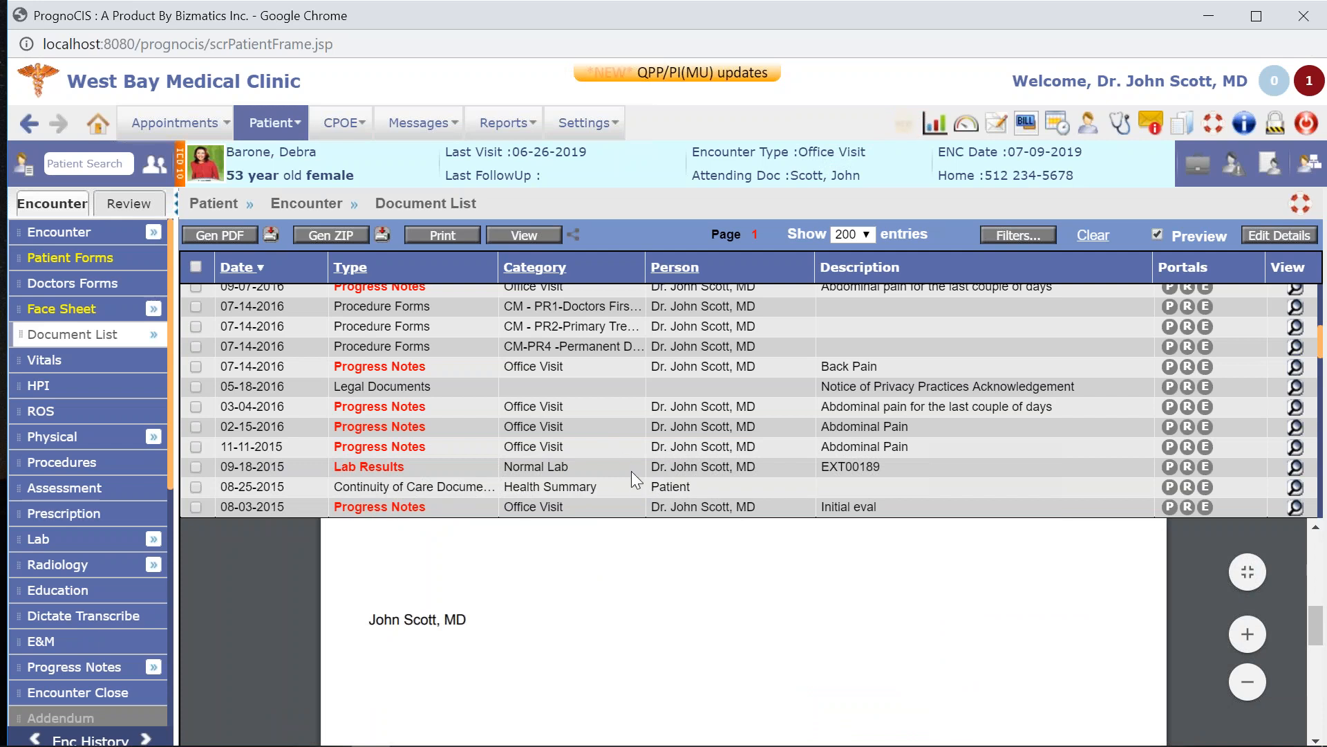
scroll(563, 426, "up", 3)
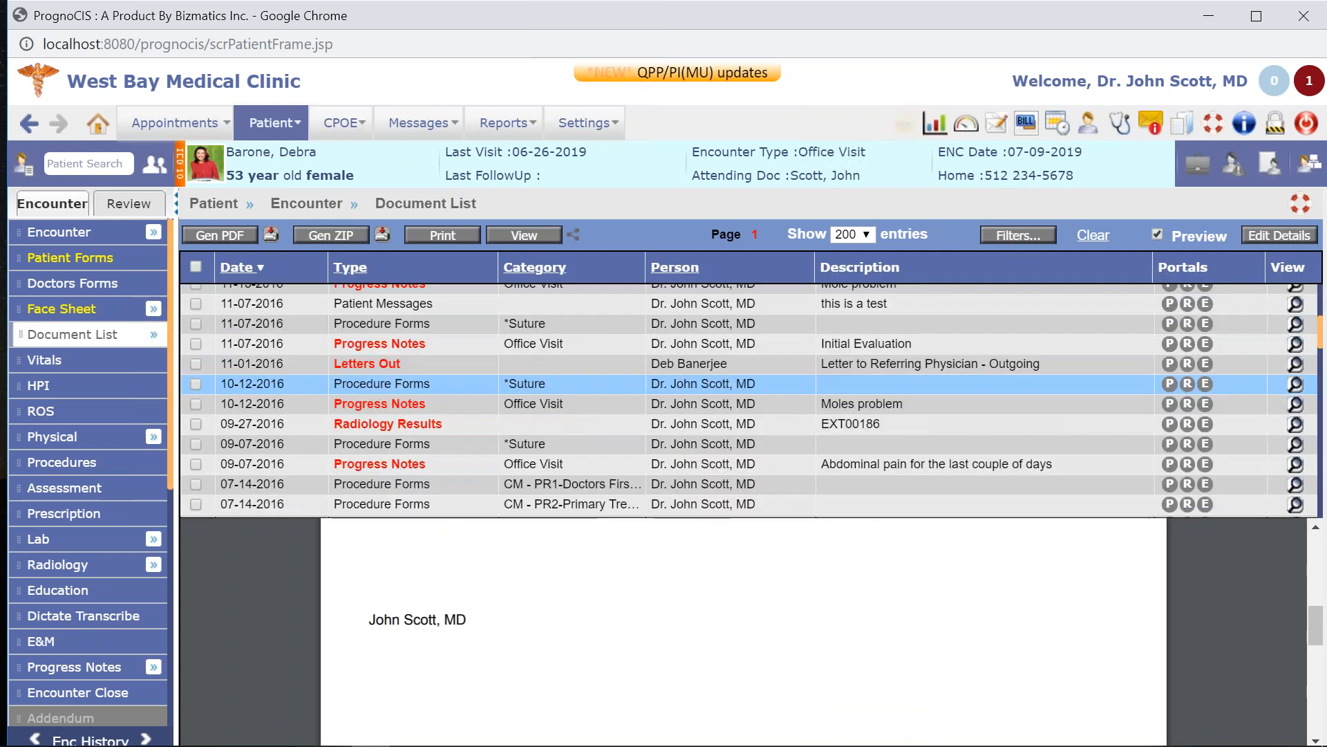
left_click(523, 324)
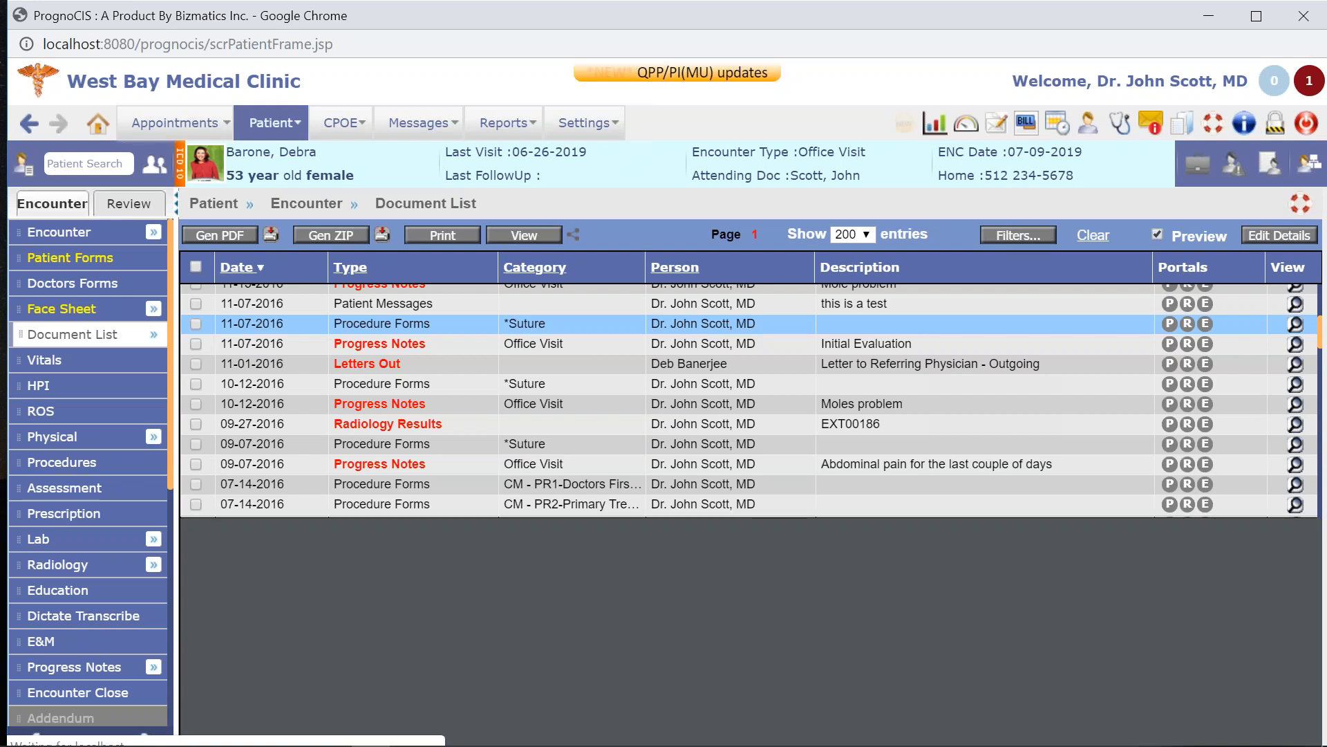
scroll(706, 570, "down", 3)
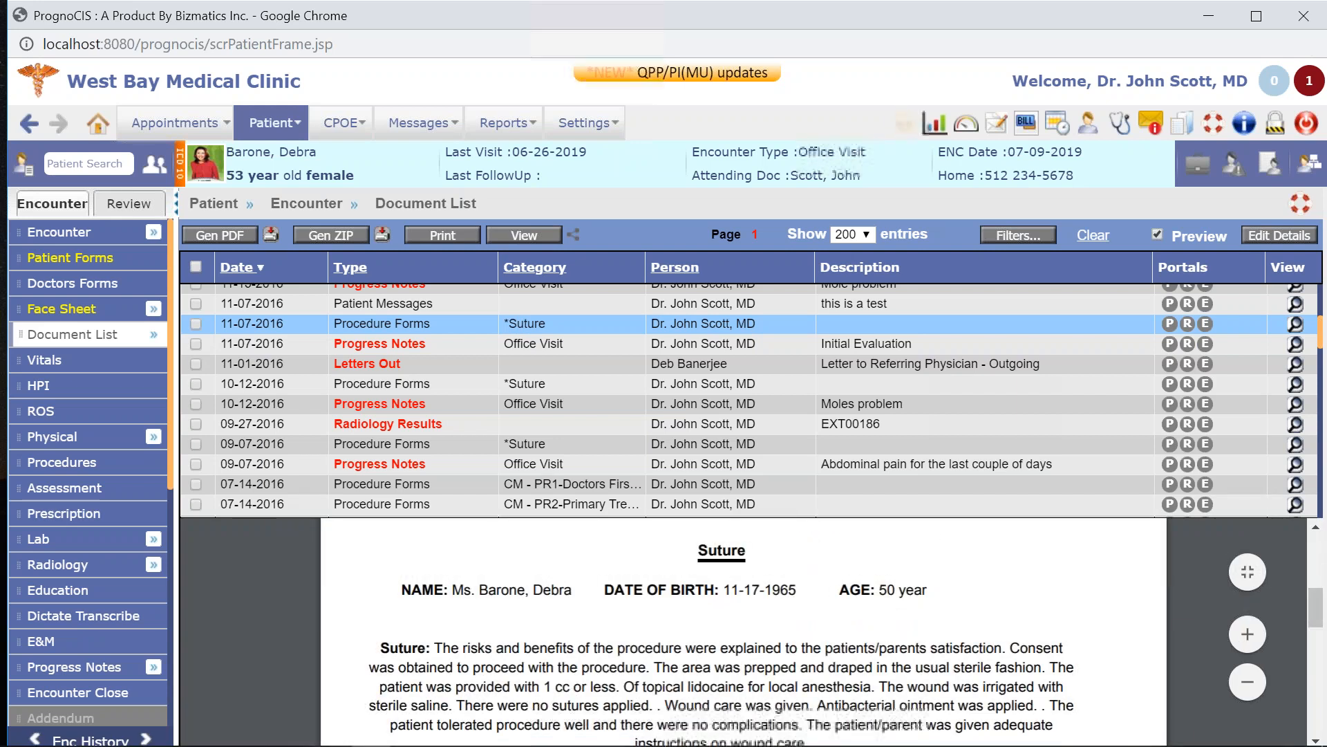
scroll(708, 573, "down", 2)
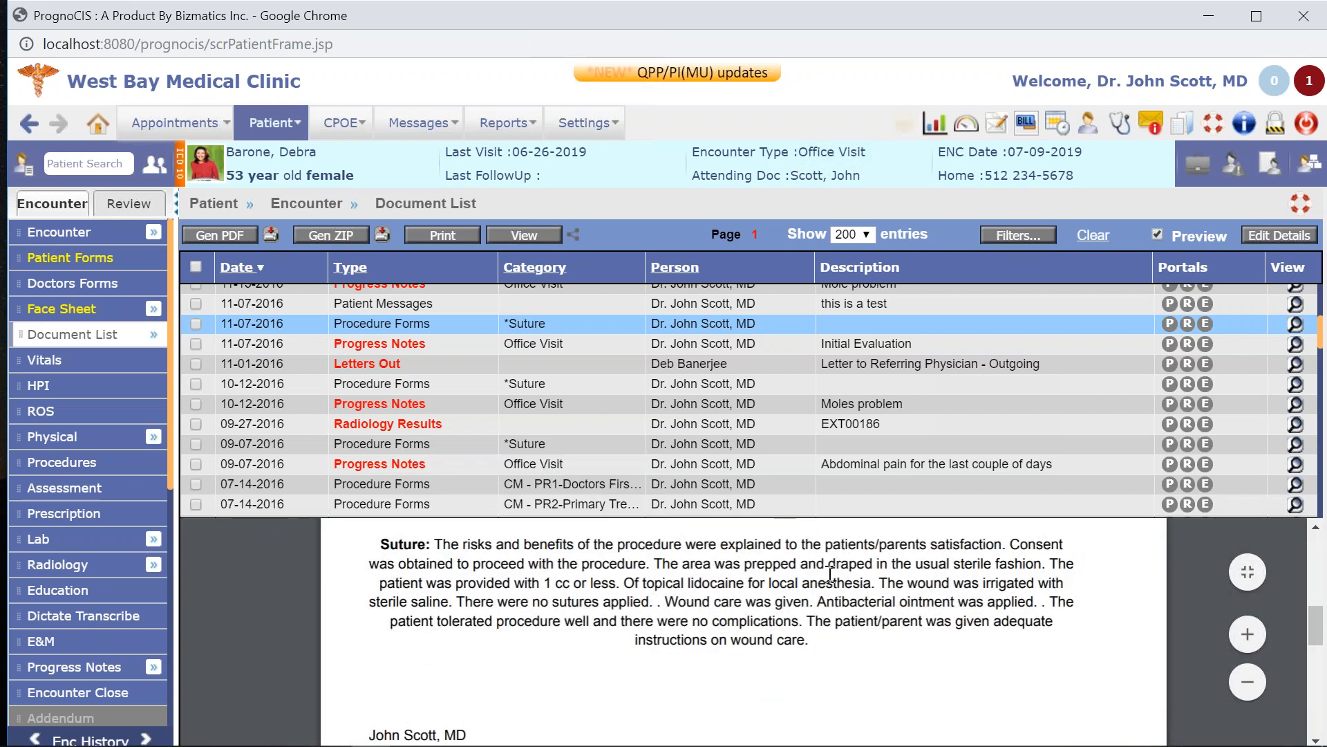
Turn off the document preview and mark the 08-03-2015 Initial eval progress note among the selected documents.
left_click(1158, 233)
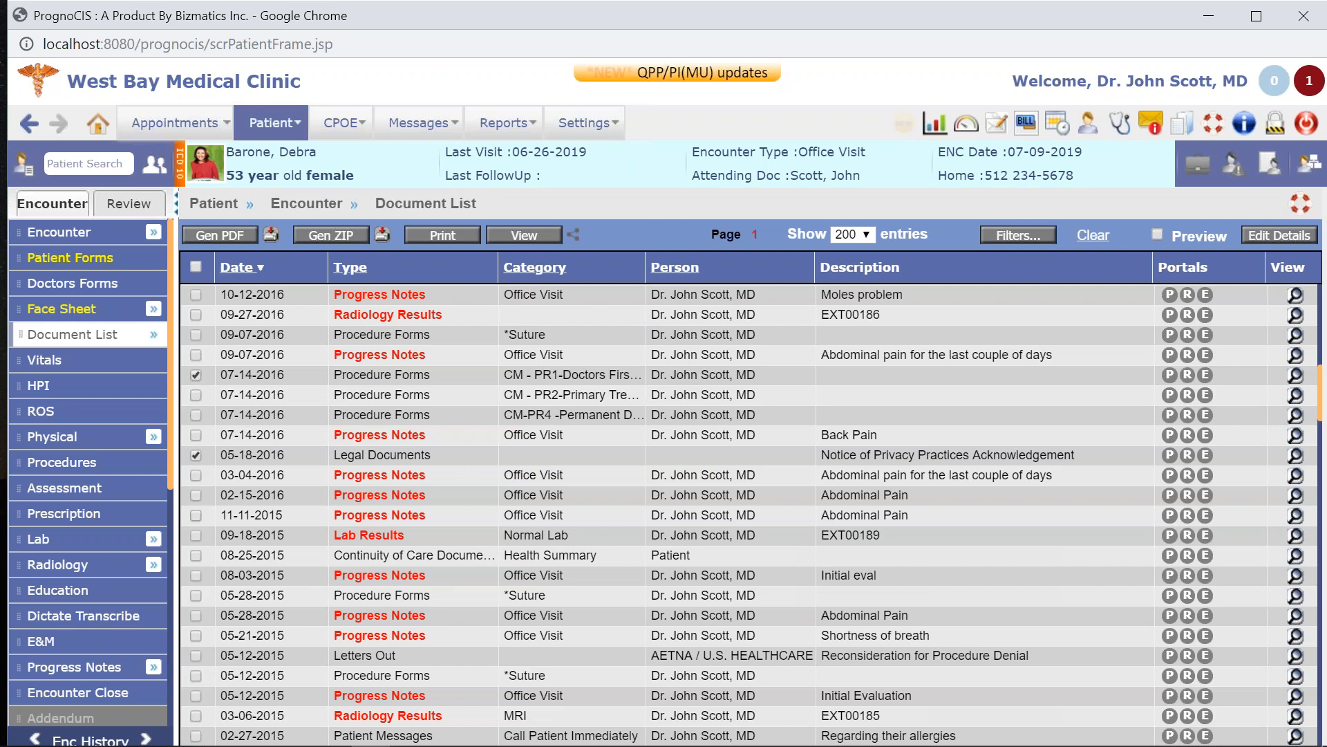
left_click(196, 575)
Open the full patient selection list and close it without choosing a patient.
left_click(280, 122)
mouse_move(104, 335)
left_click(154, 168)
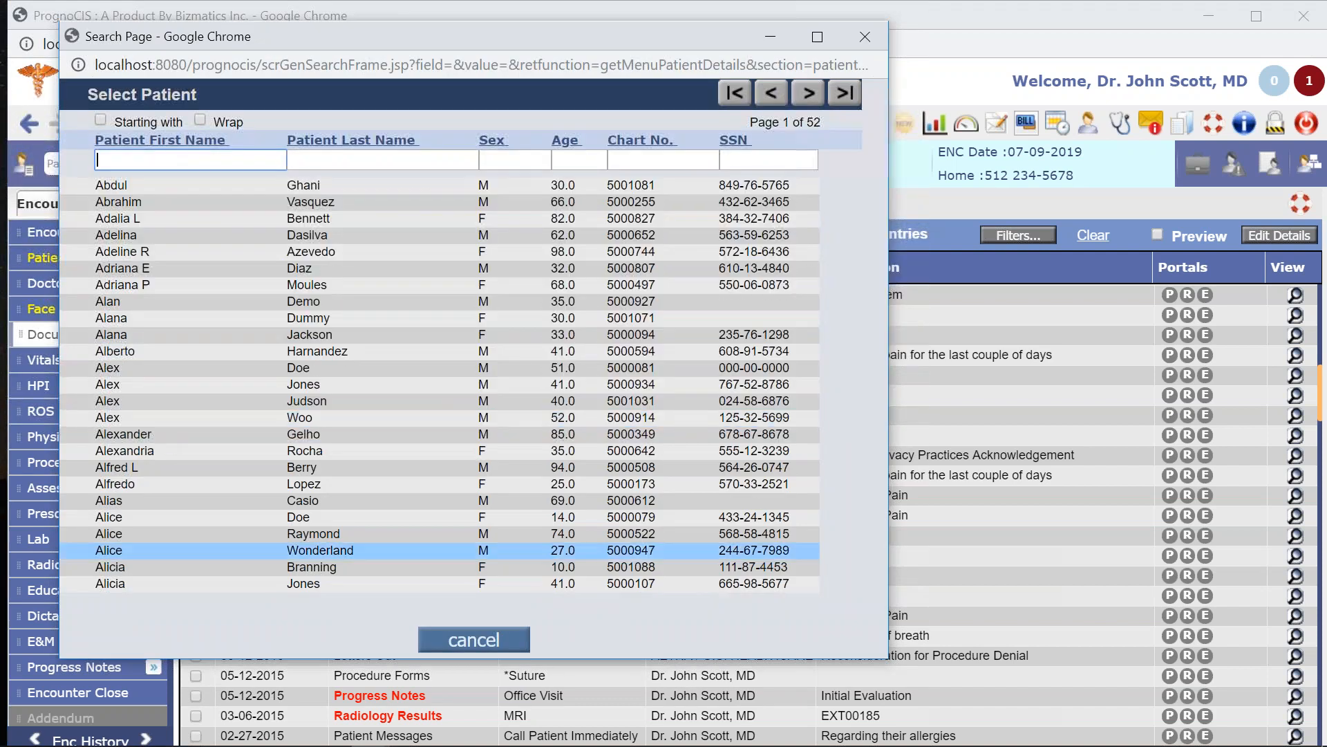
left_click(474, 640)
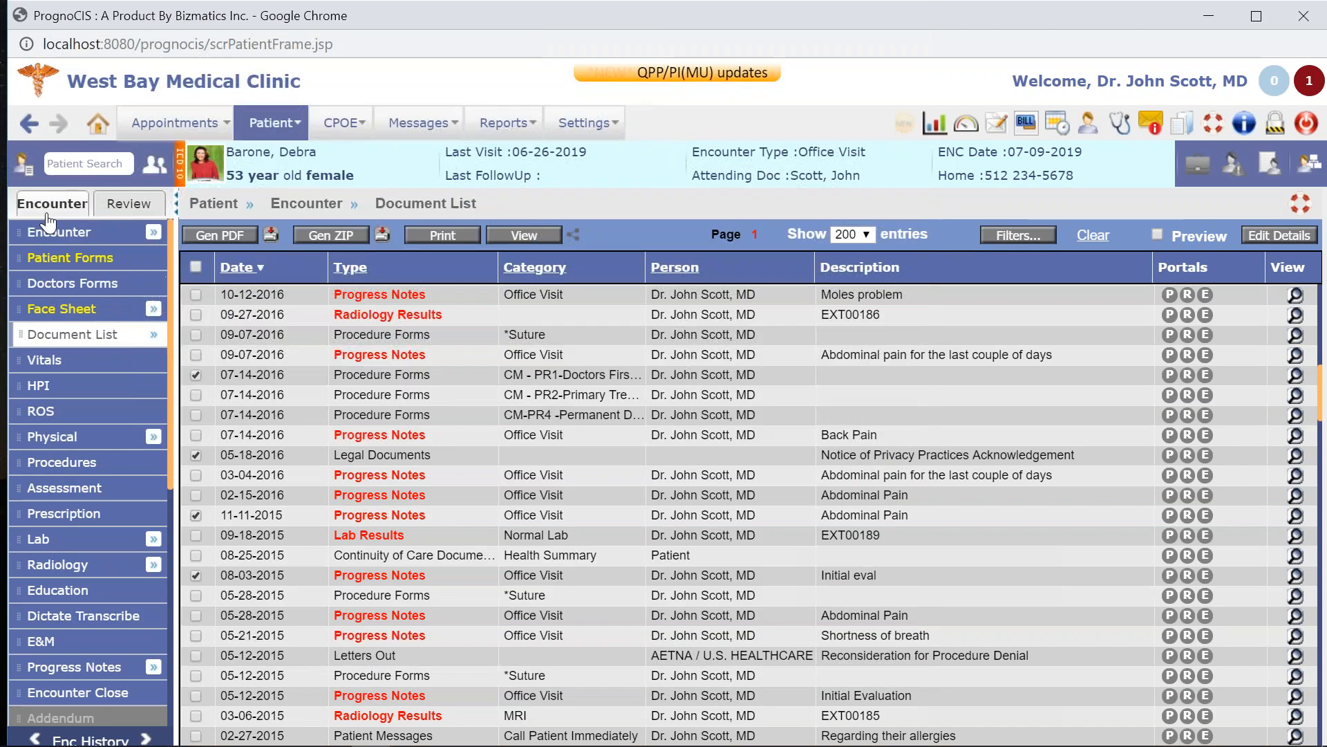
Switch to the 14-year-old male patient's chart through the recent patients, and return to the 53-year-old female patient.
left_click(22, 170)
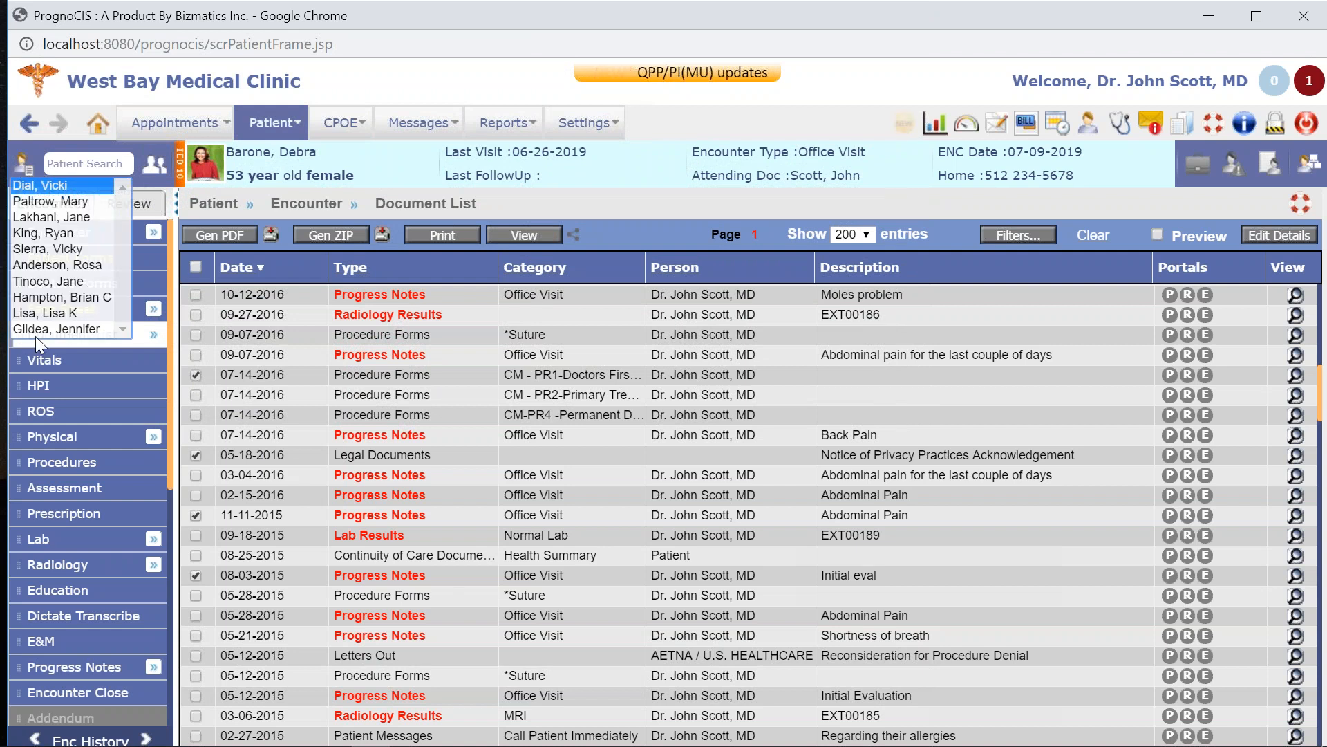
left_click(39, 232)
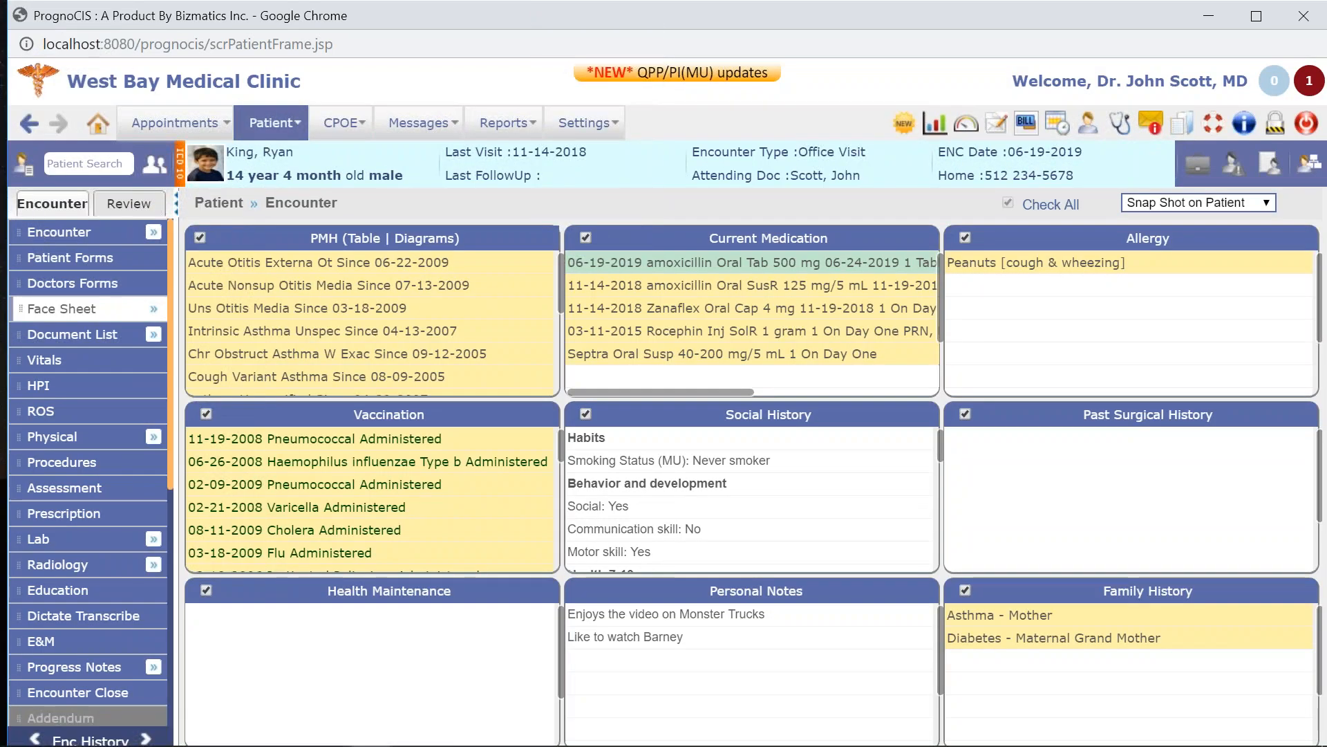
left_click(22, 166)
left_click(38, 185)
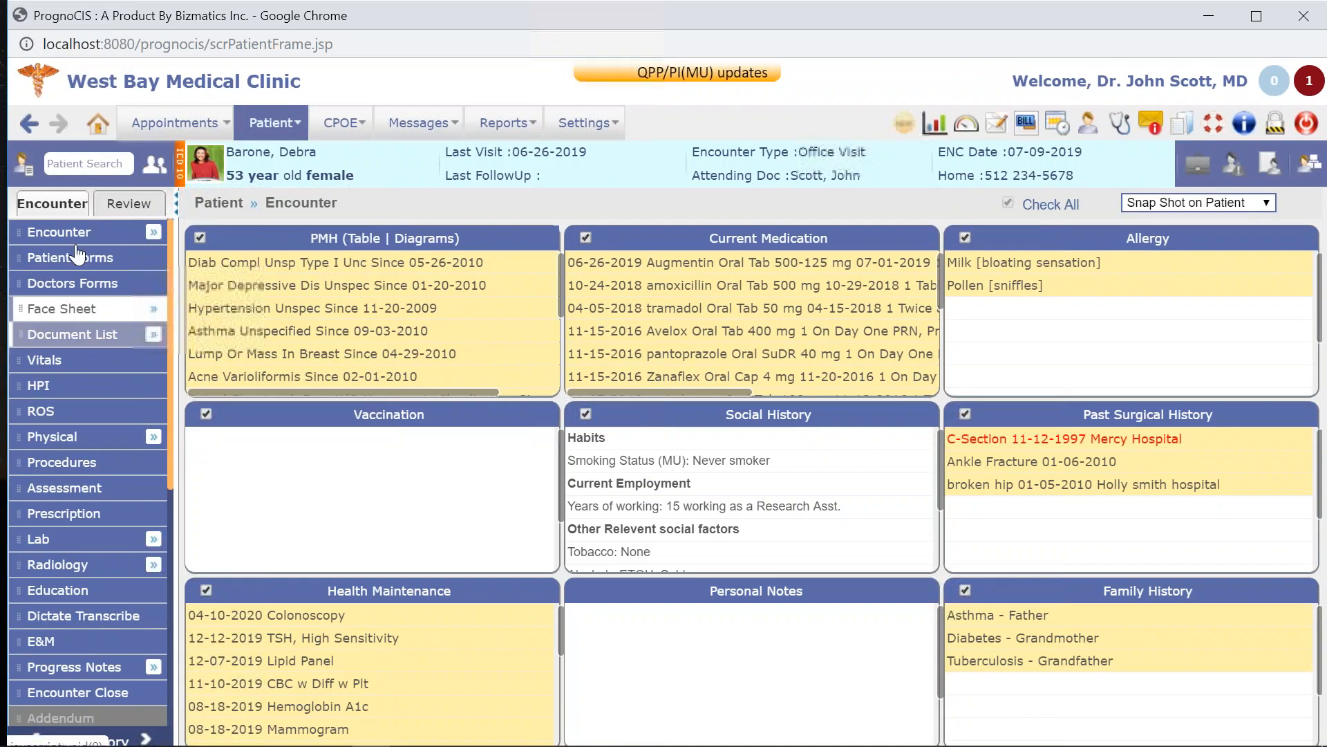
View the 57-year-old male patient's face sheet through the recent patients, and go back to the 53-year-old female patient's chart.
left_click(22, 166)
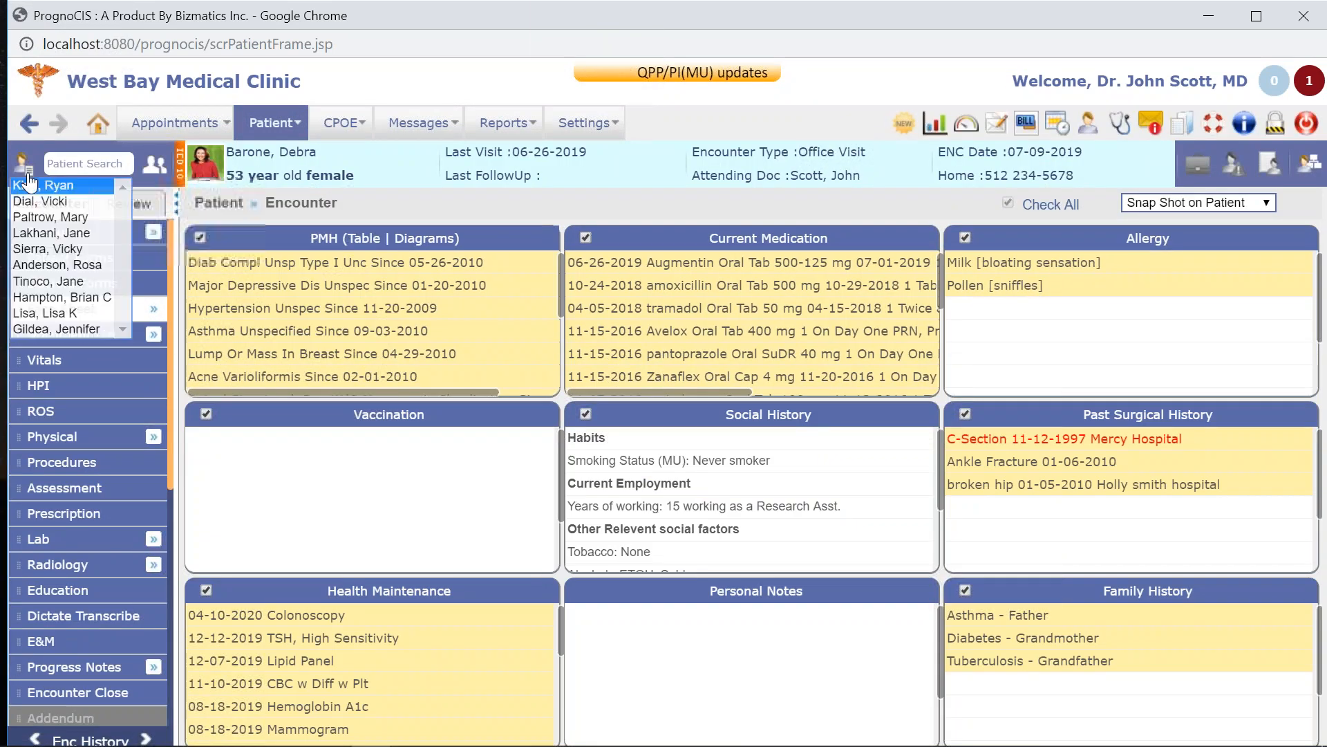
left_click(45, 296)
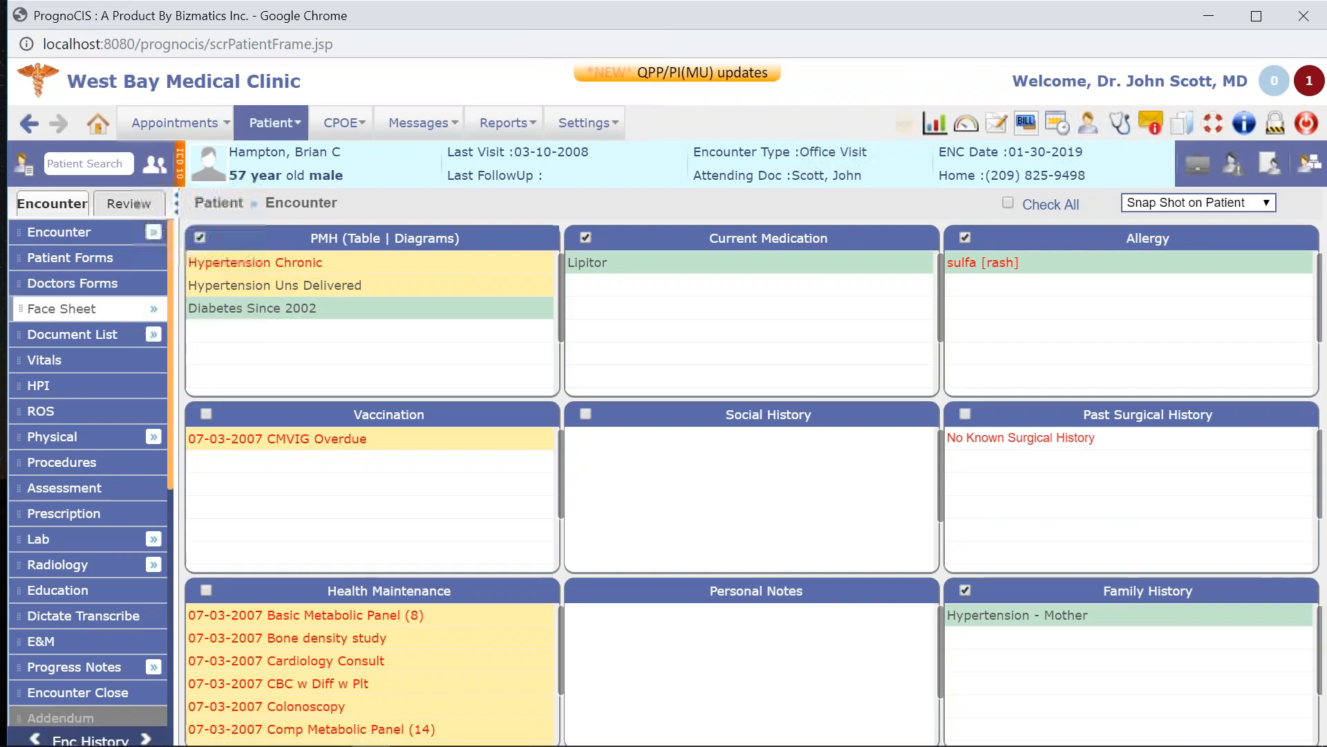
left_click(22, 166)
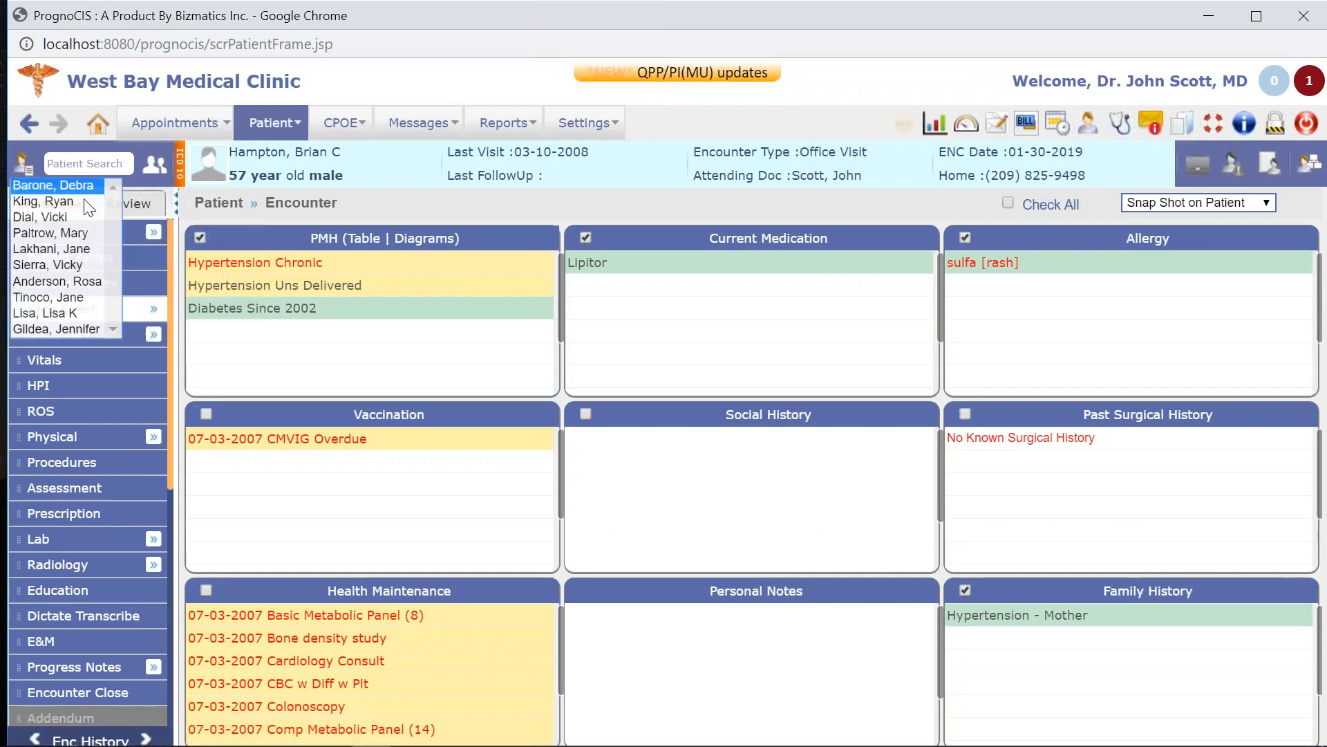
left_click(25, 171)
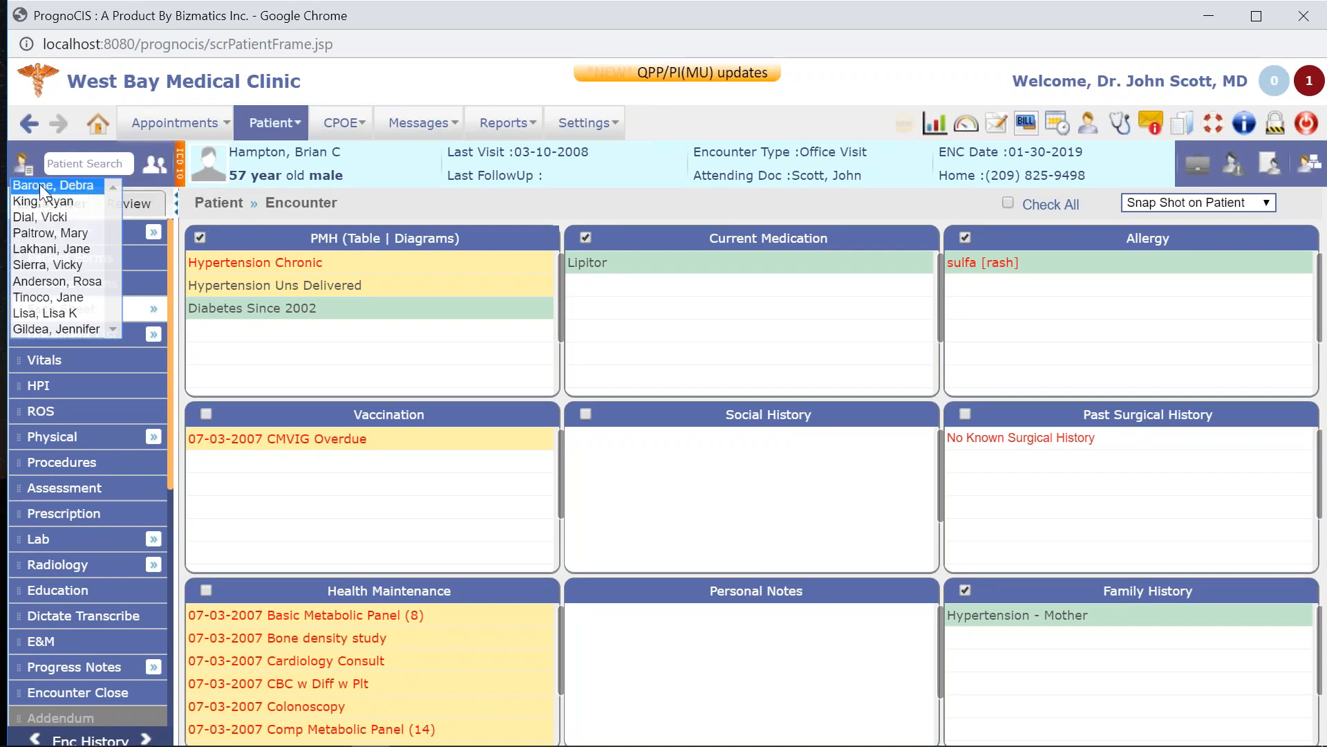
left_click(40, 184)
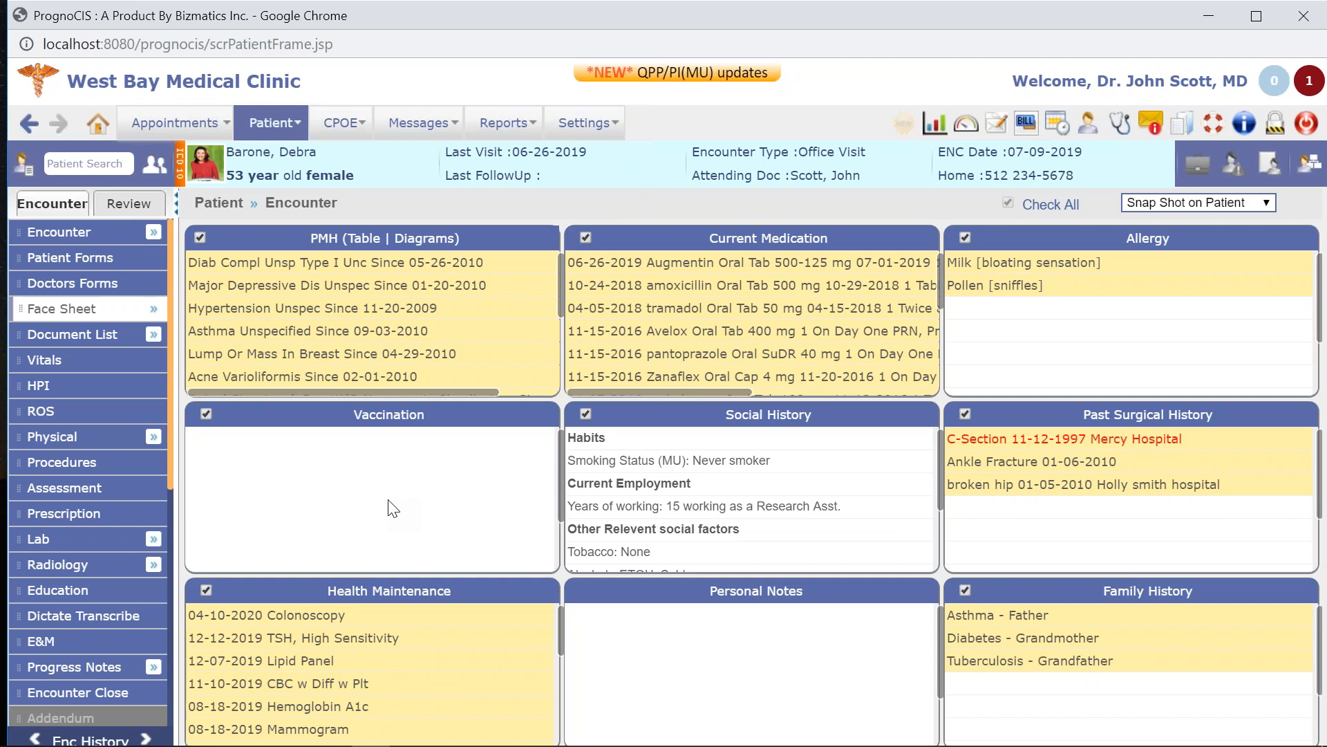
Open the encounter's Vitals, view the Weight Lbs graph in the Vital Matrix, and close both the graph and the matrix.
left_click(48, 363)
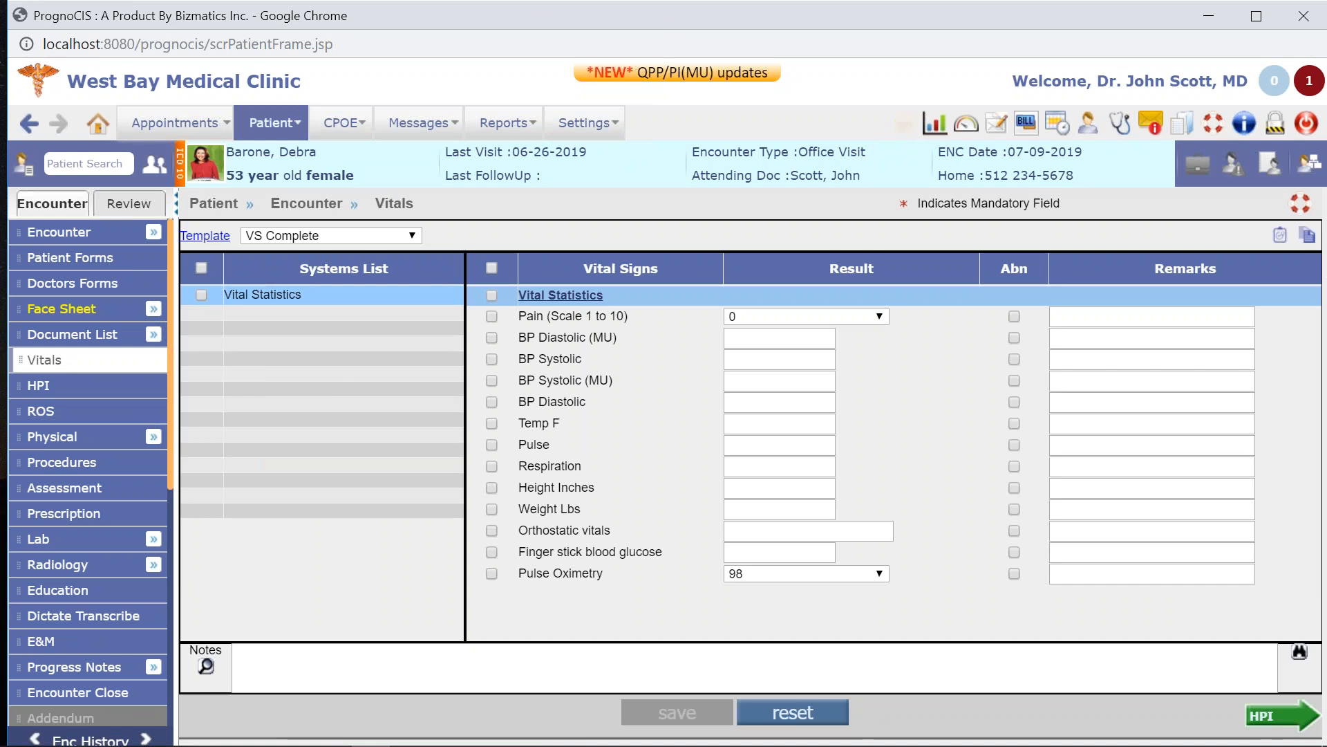
left_click(1308, 236)
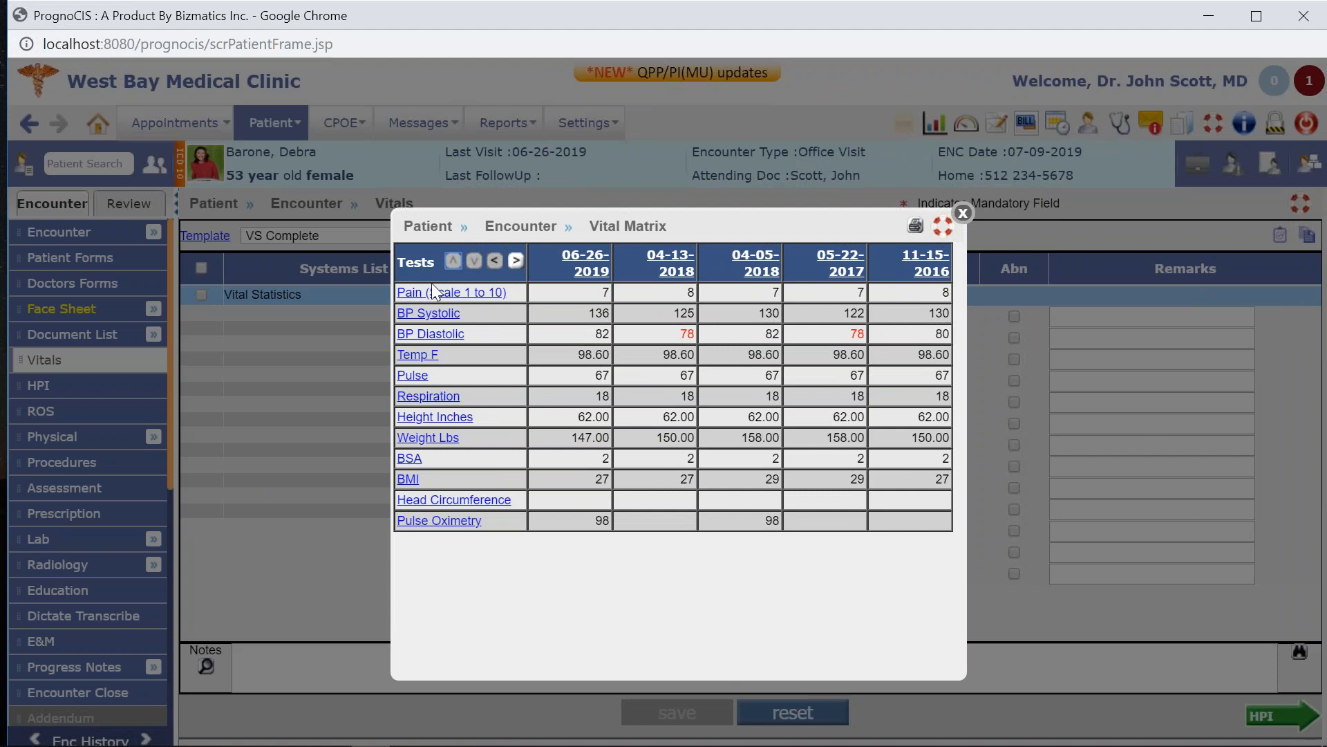
left_click(427, 437)
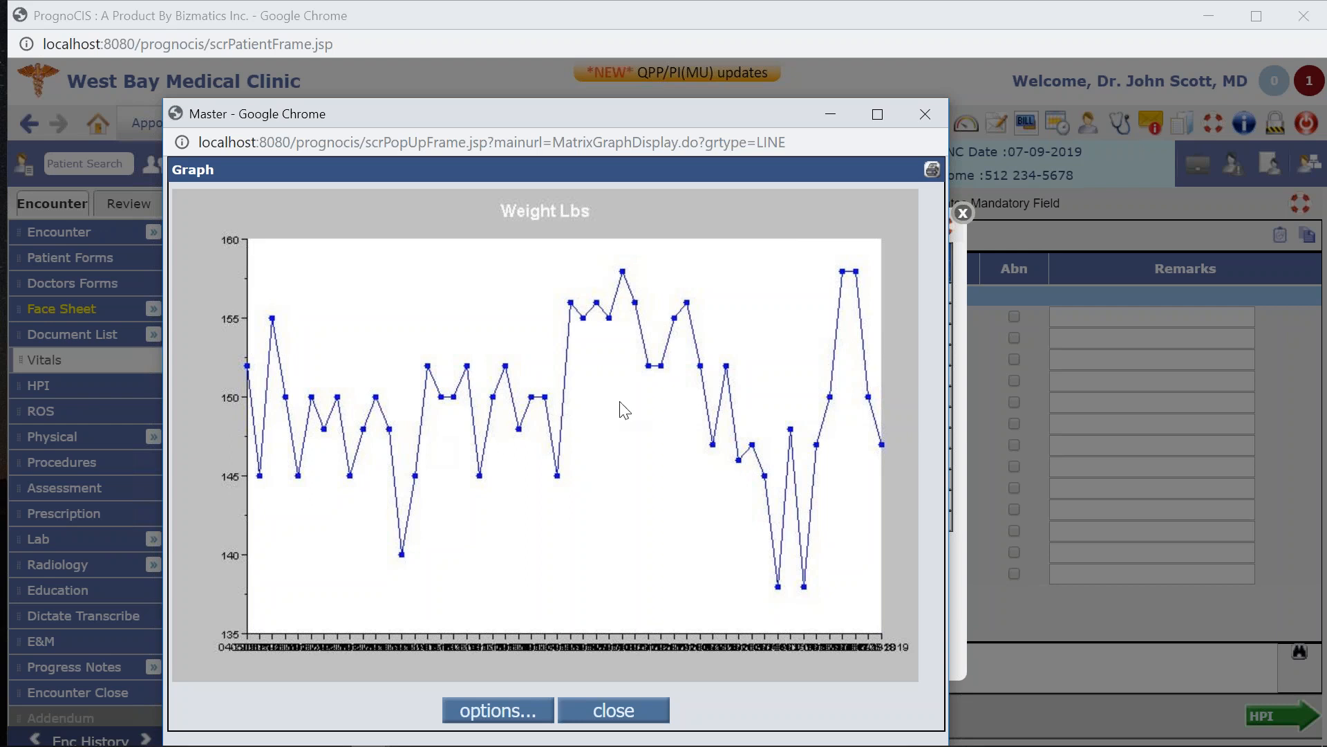
left_click(926, 113)
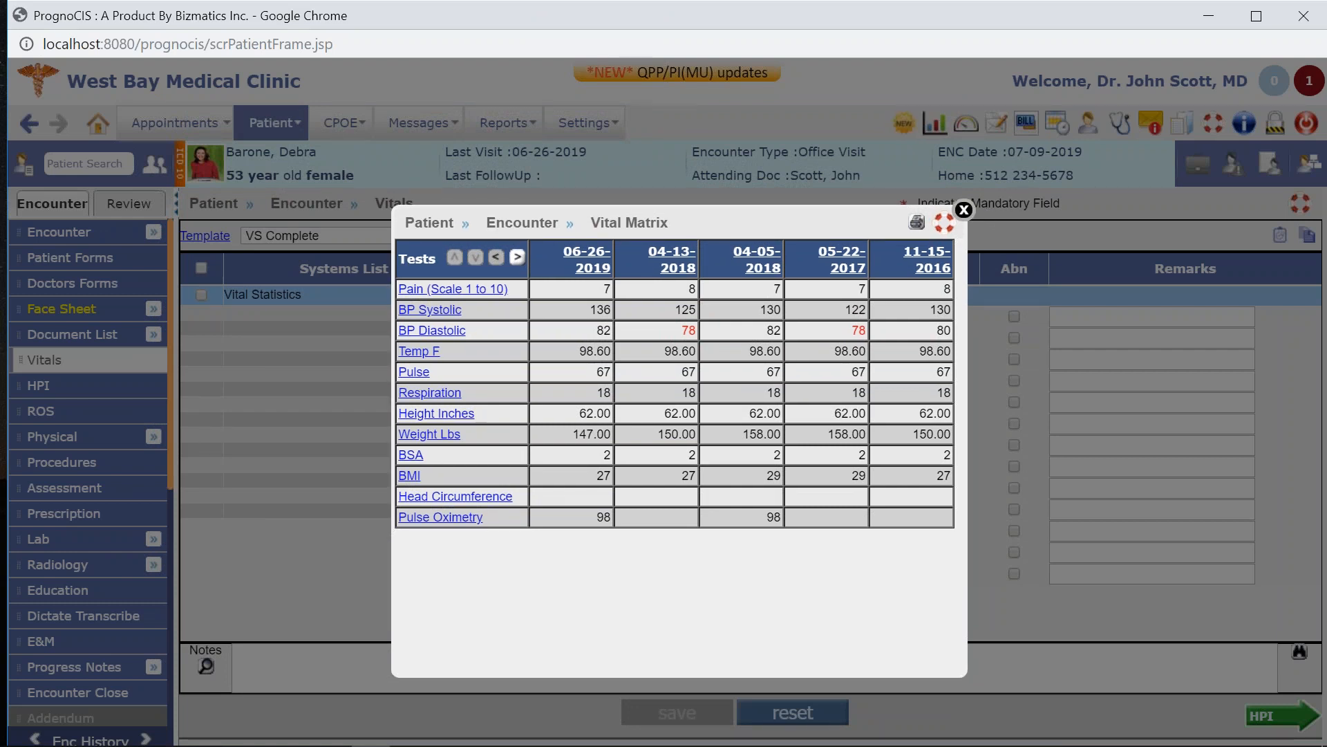
left_click(964, 209)
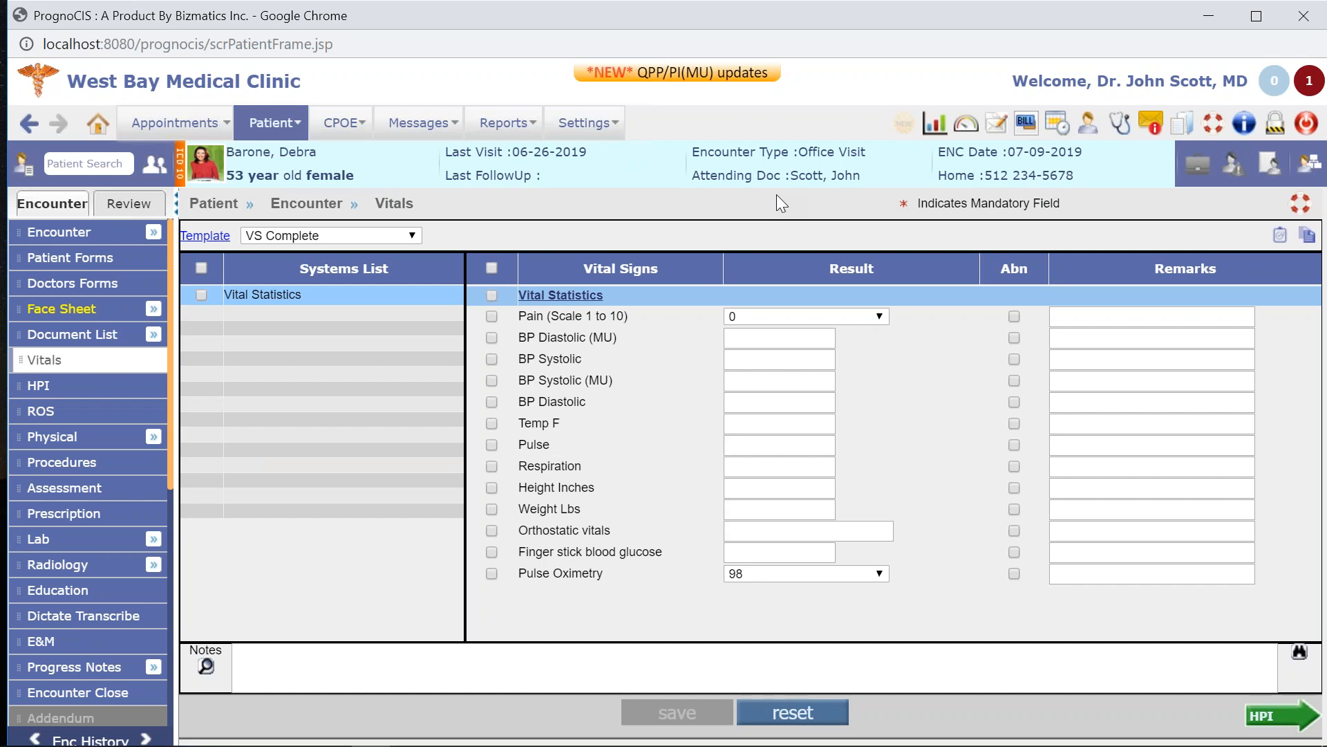
Copy the vitals from the 04-05-2018 encounter into the current one, set Weight Lbs to 159, and save.
left_click(1309, 239)
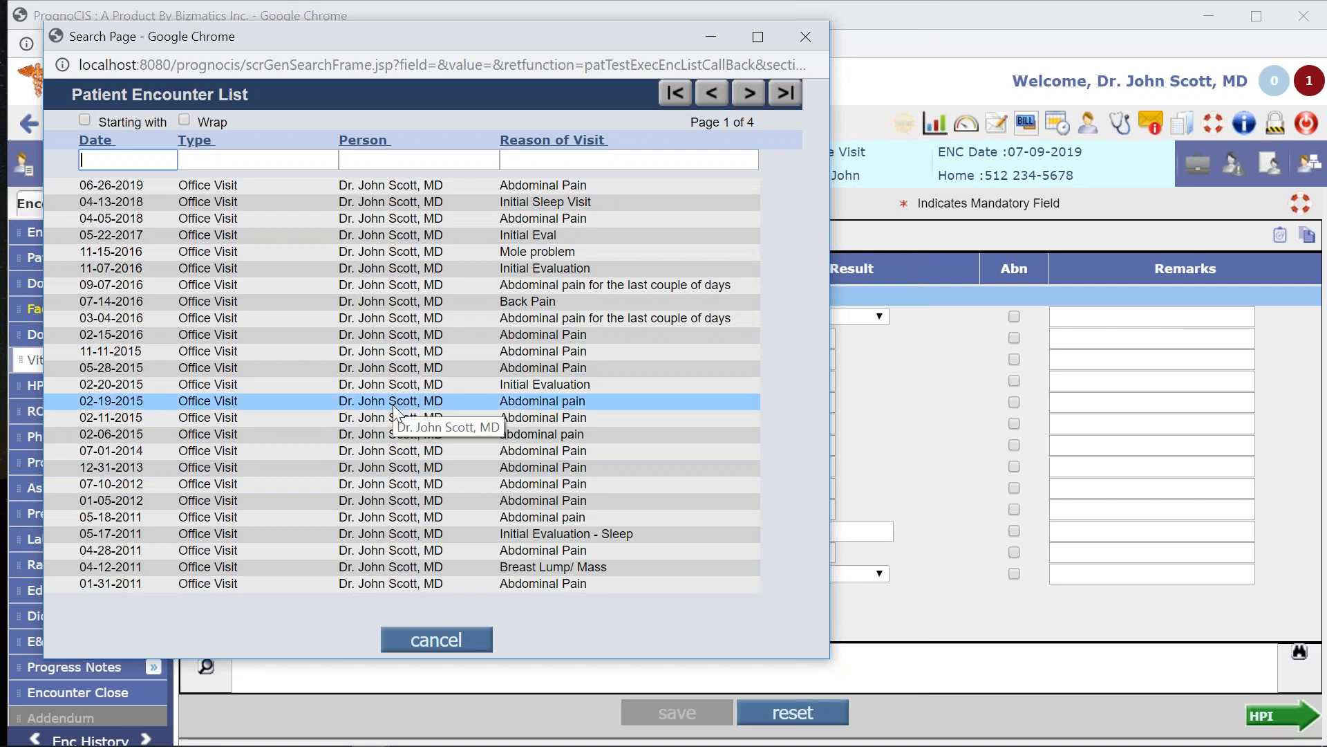
left_click(513, 224)
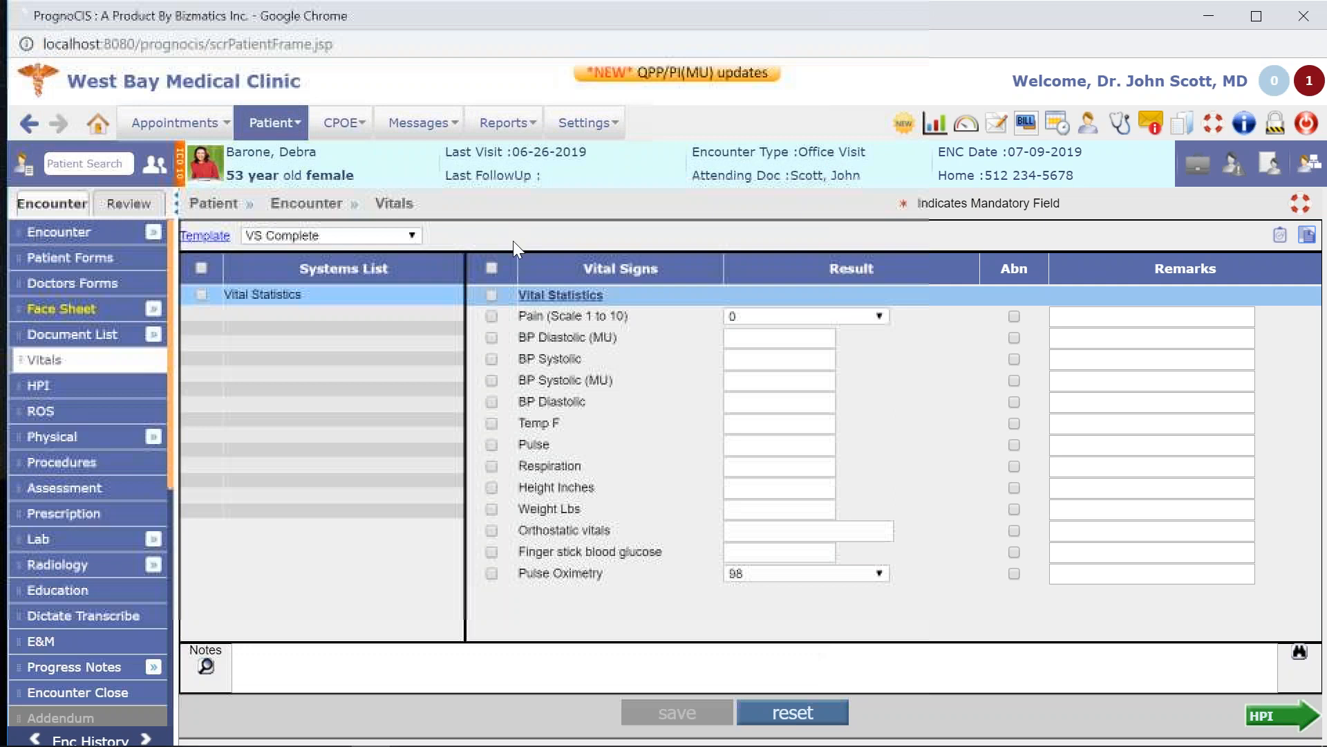
left_click(781, 466)
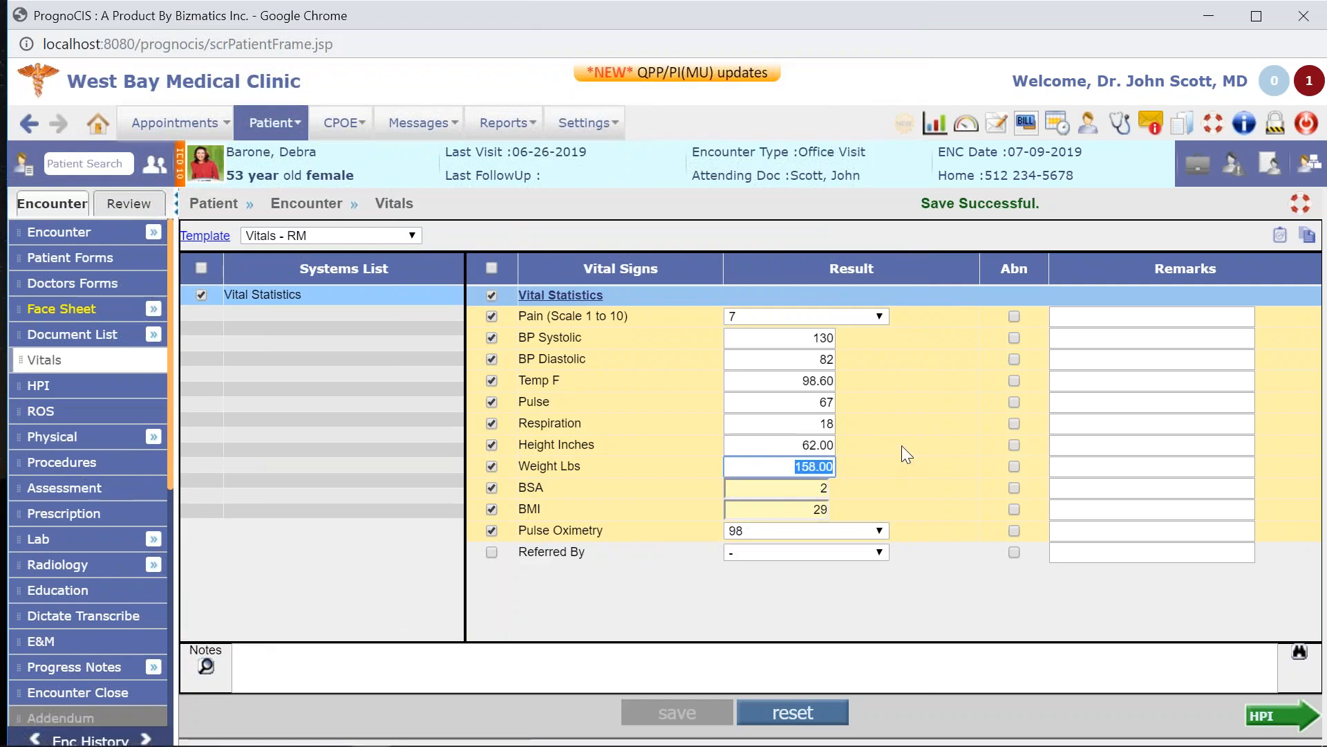
type("1")
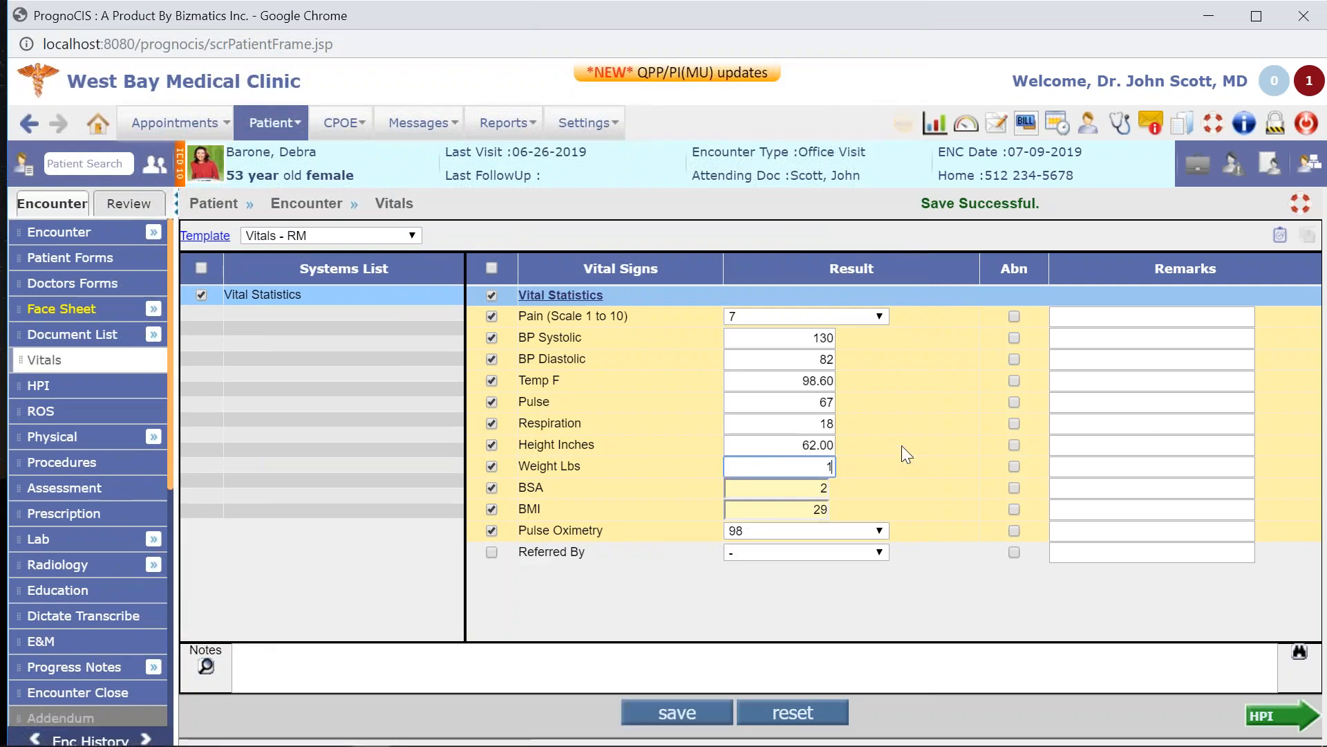
type("59")
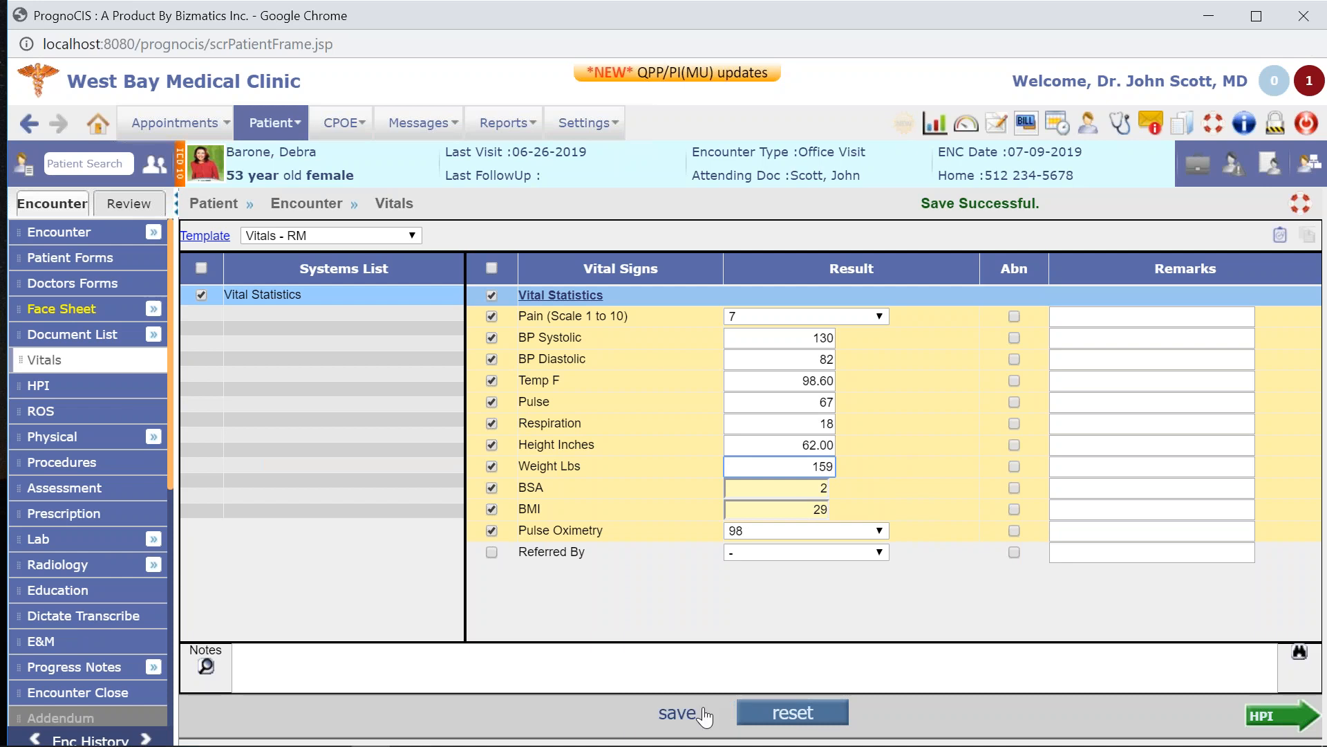
left_click(672, 711)
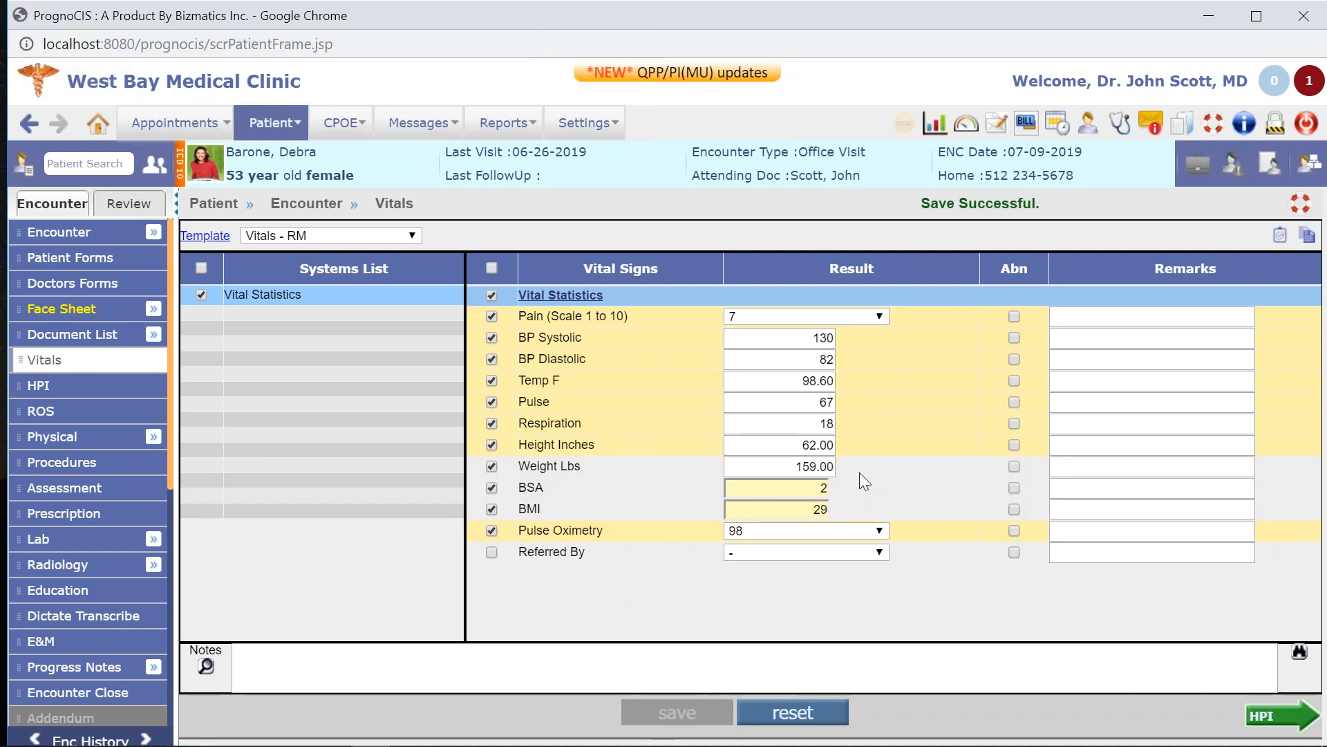
Go to the encounter's HPI, look up "abd" in the complaint list, and select Abdominal pain.
mouse_move(1024, 744)
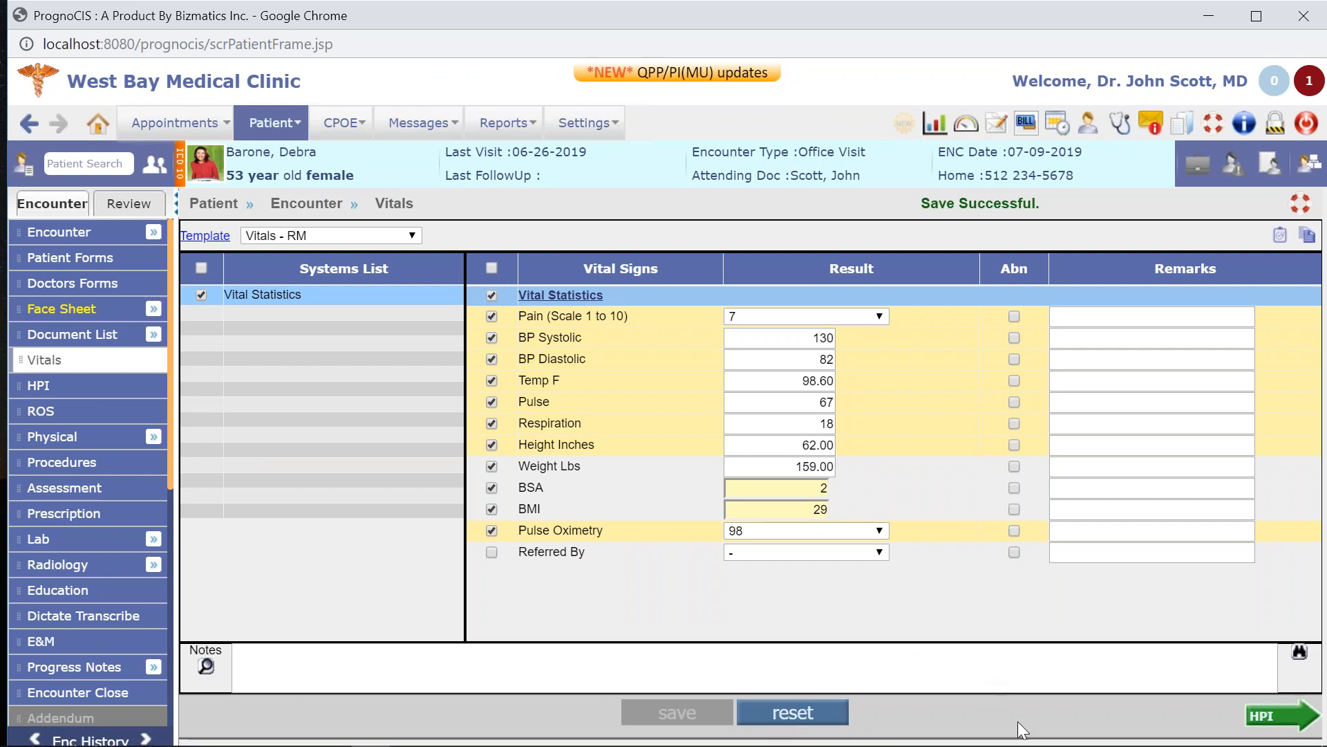
left_click(1276, 720)
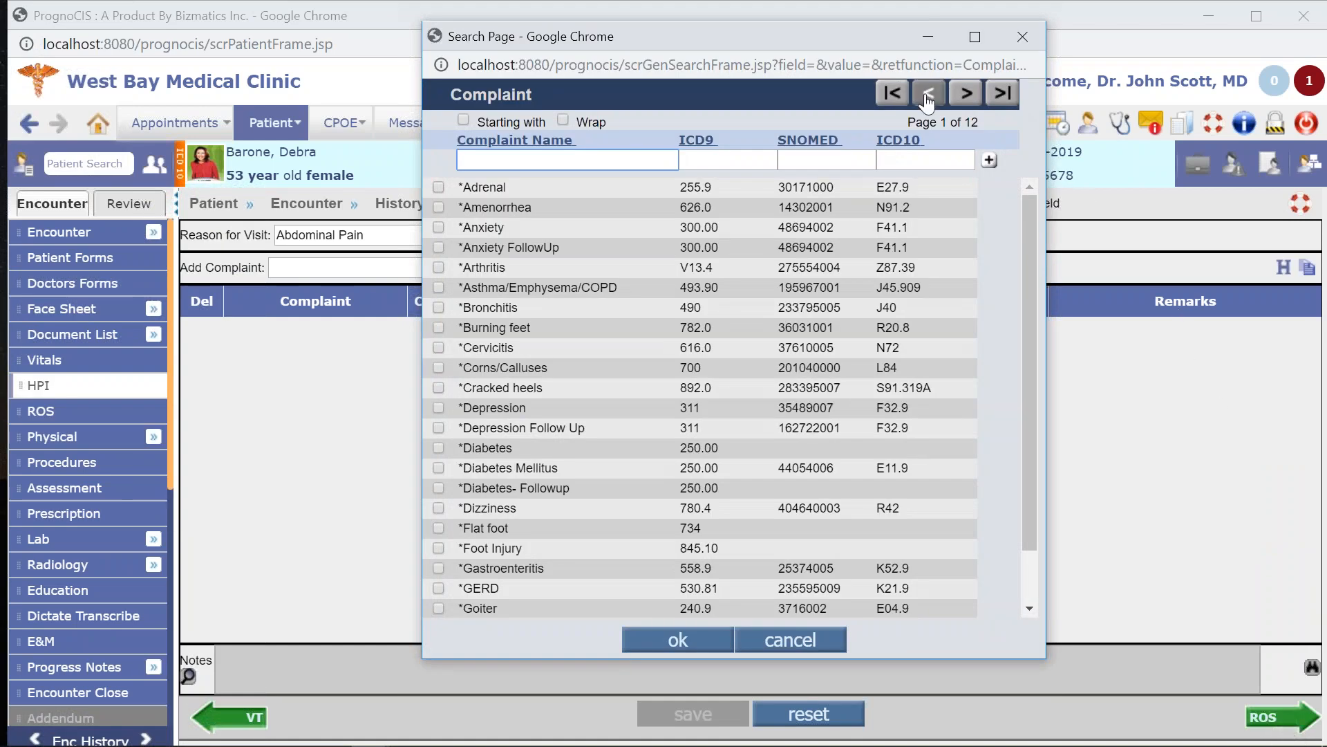
left_click(965, 92)
left_click(966, 92)
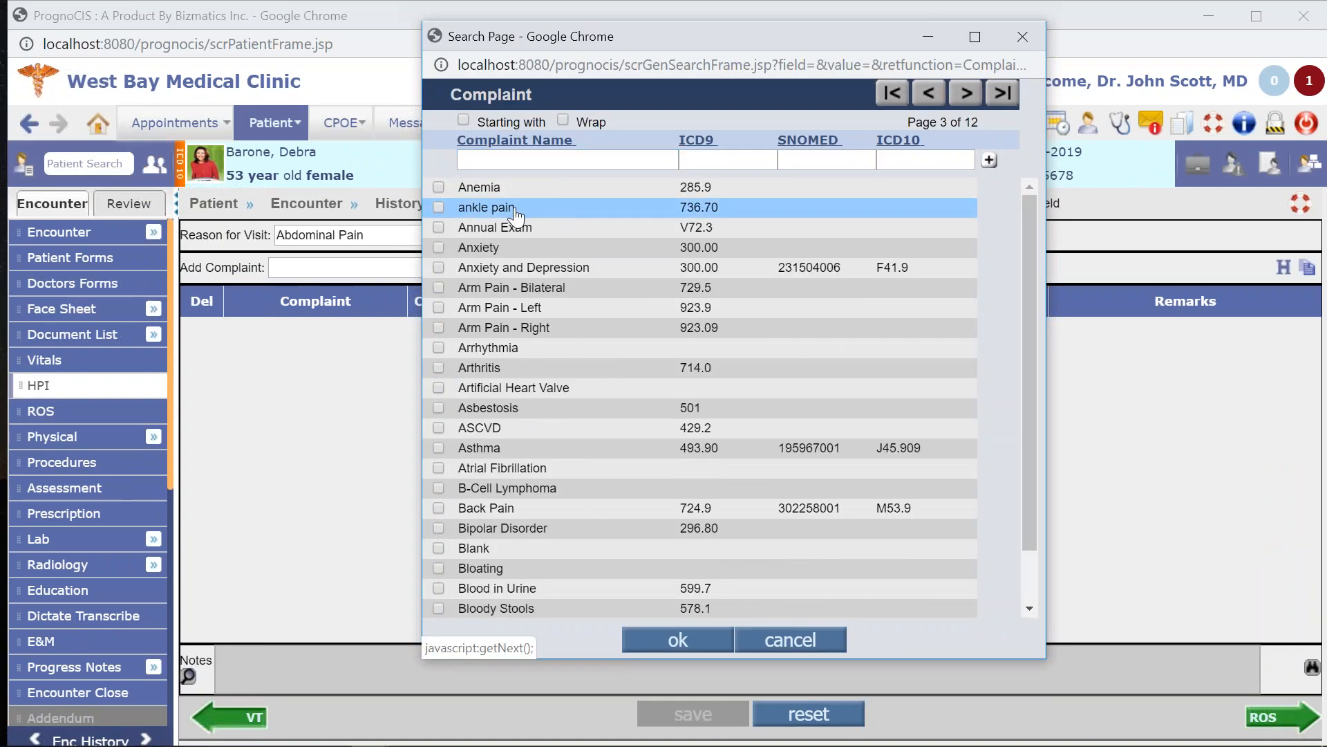
left_click(506, 160)
type("a")
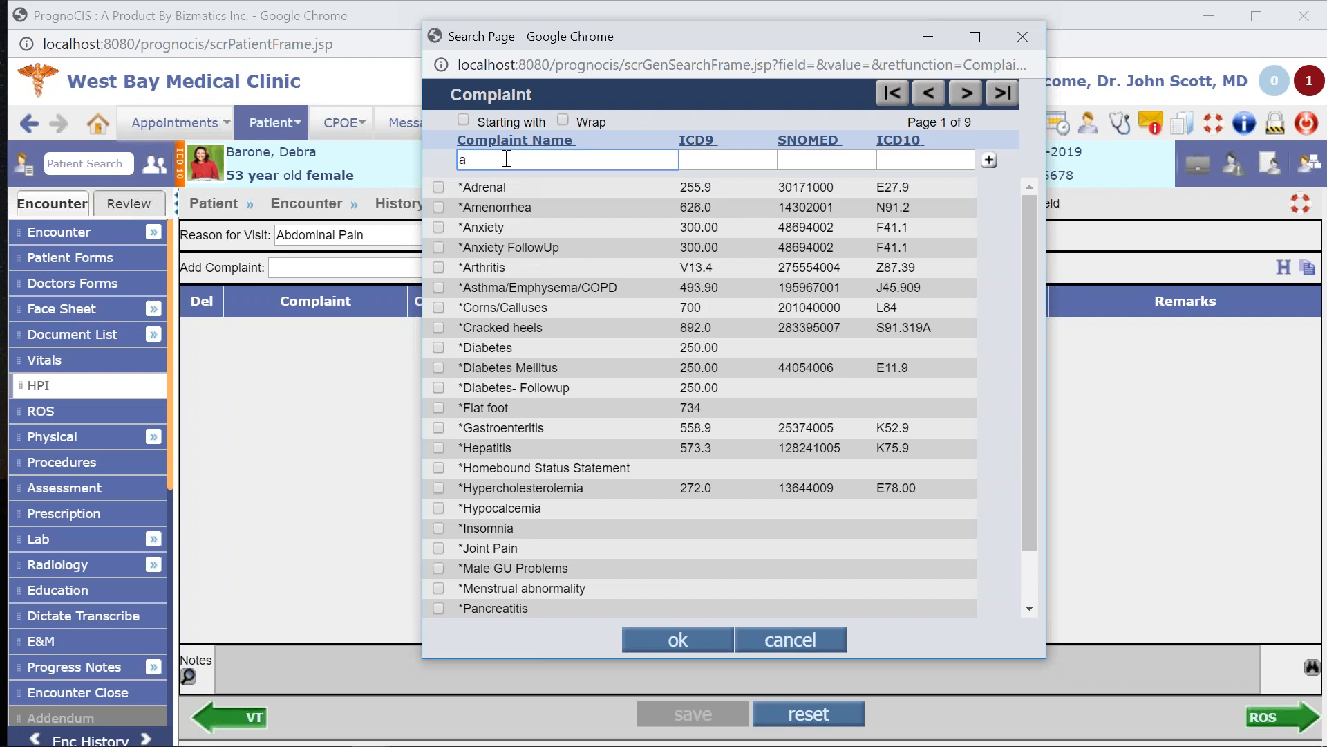
type("bd")
left_click(497, 209)
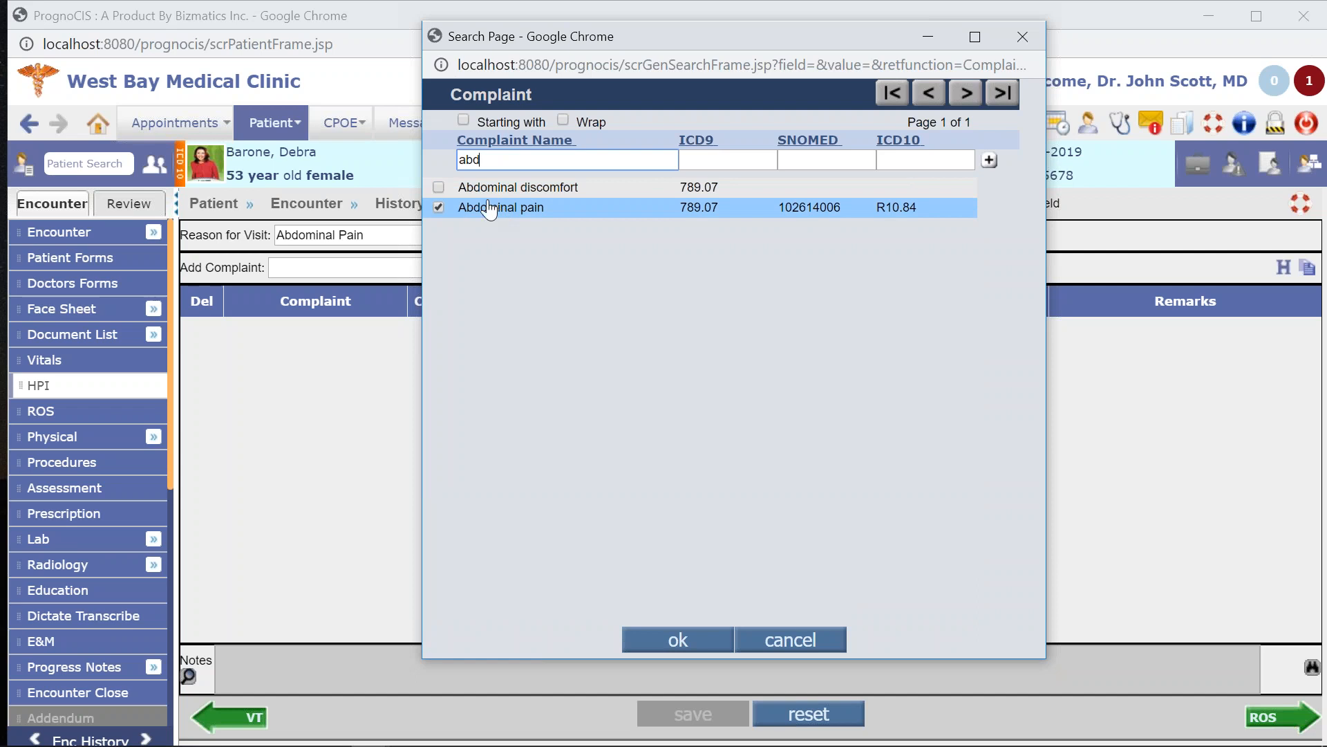
Also select Back Pain and *Hypertension from the complaint list, and add all the selected complaints to the HPI.
left_click_drag(503, 160, 424, 156)
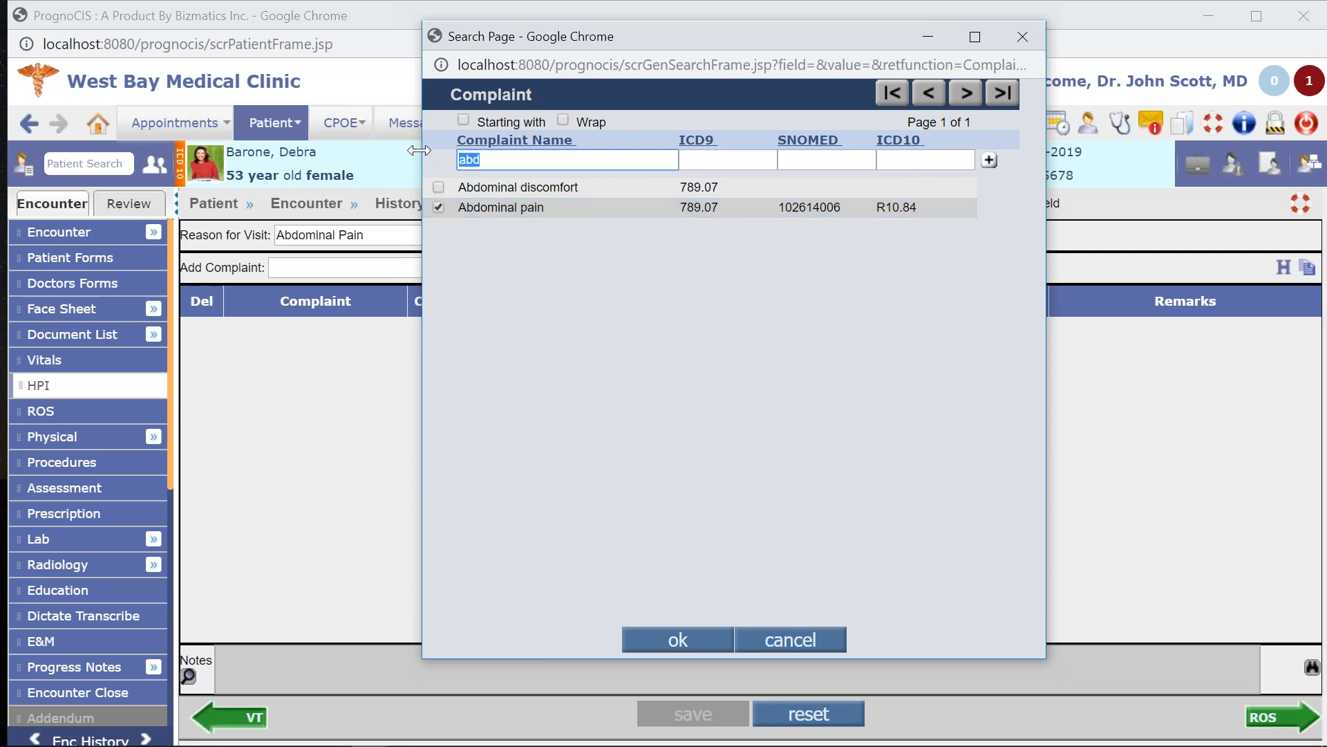
type("bac")
left_click(477, 196)
left_click_drag(504, 159, 401, 150)
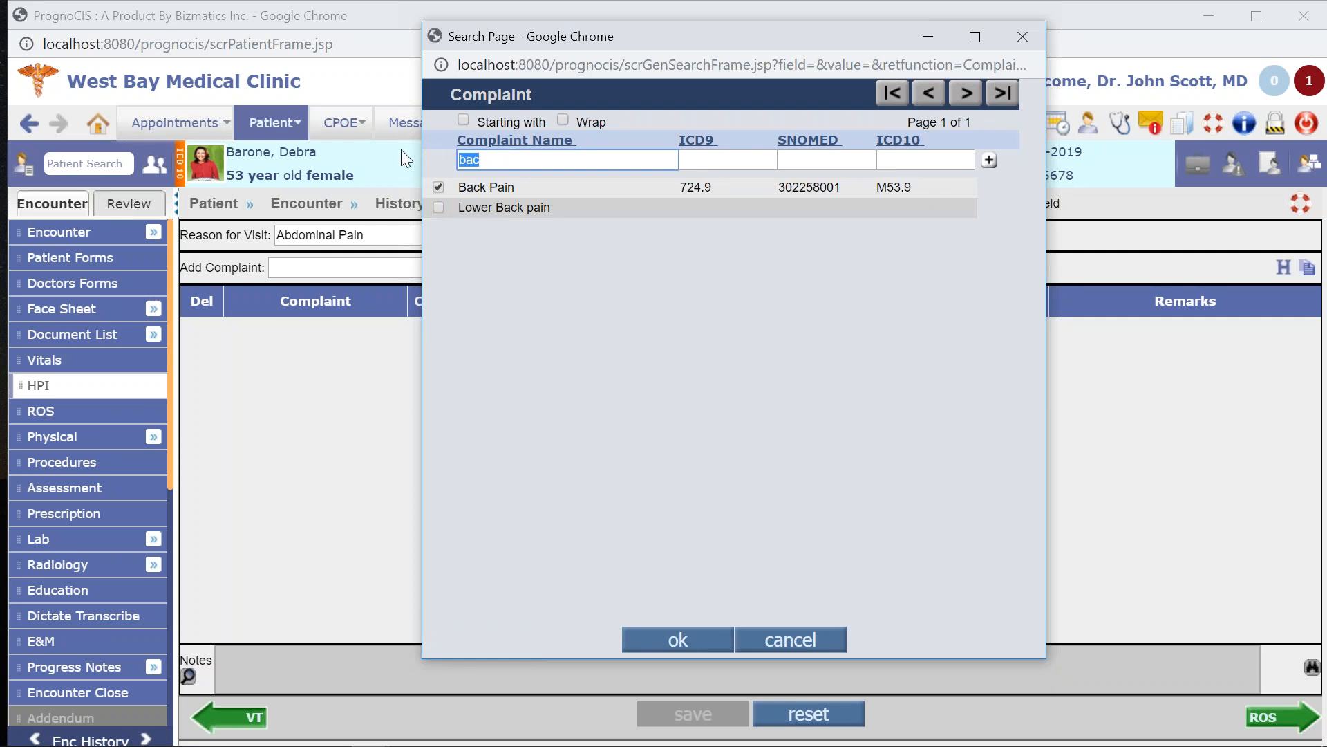
type("hyp")
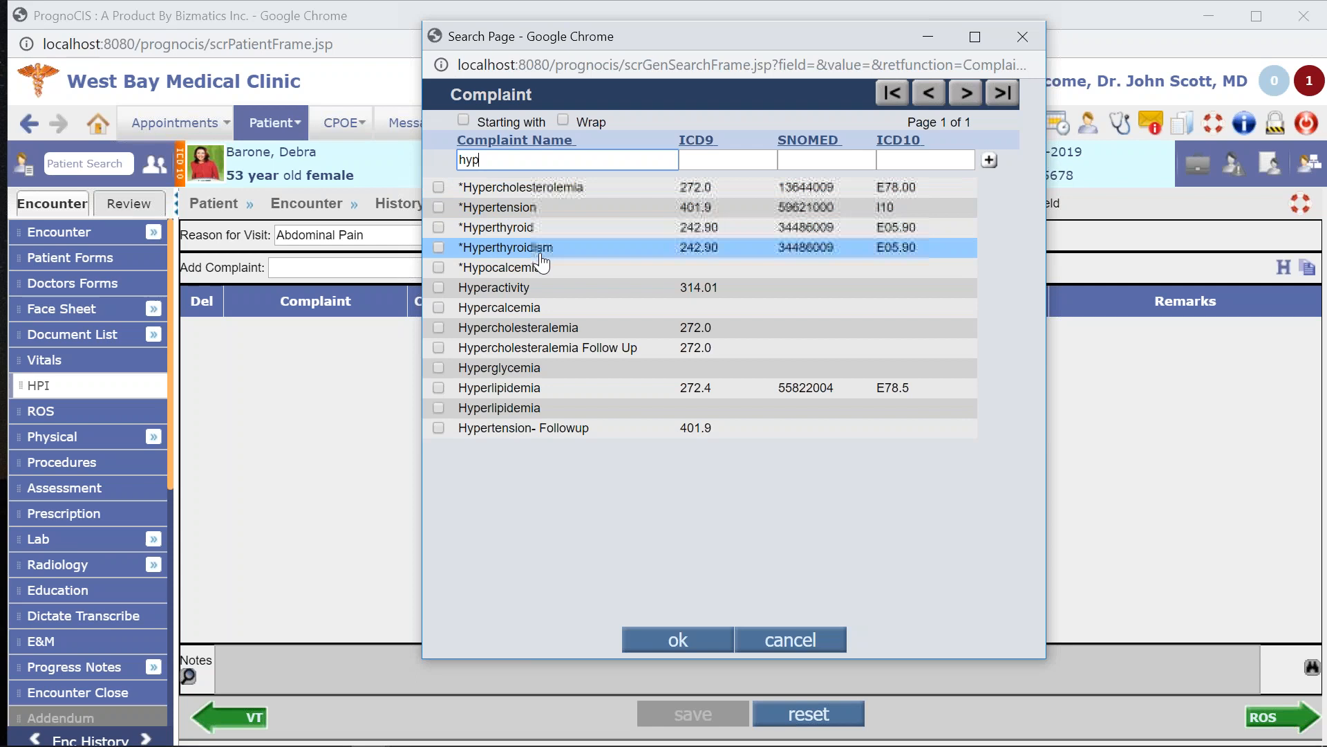
left_click(536, 211)
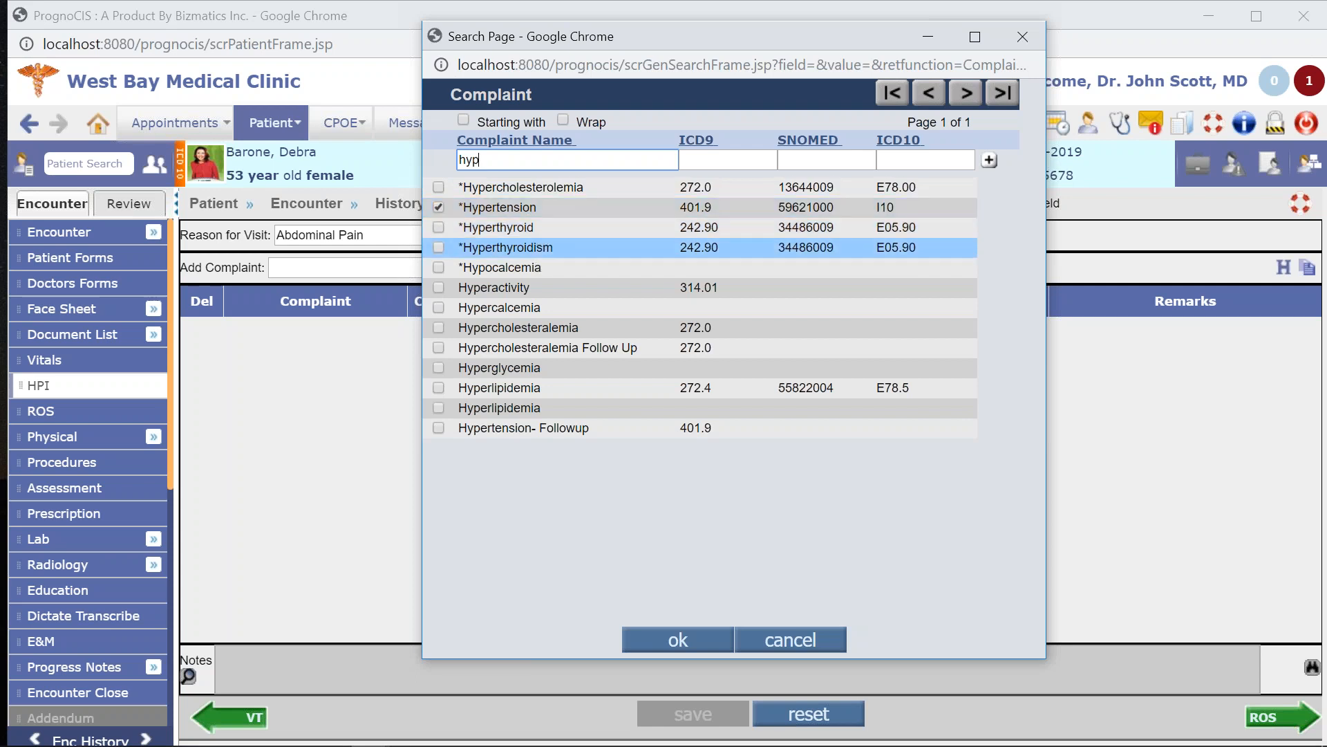
left_click(679, 640)
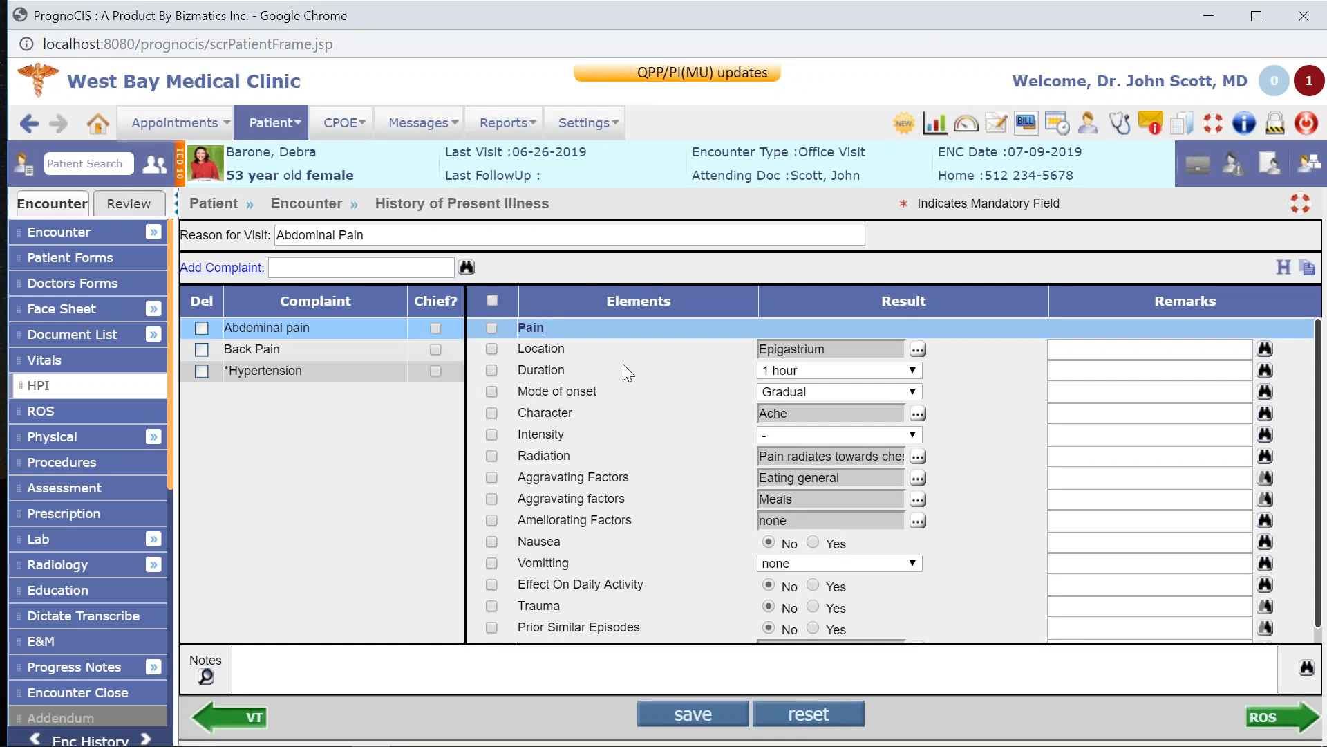
View the elements of the Back Pain and *Hypertension complaints, and return to Abdominal pain.
left_click(252, 350)
left_click(254, 371)
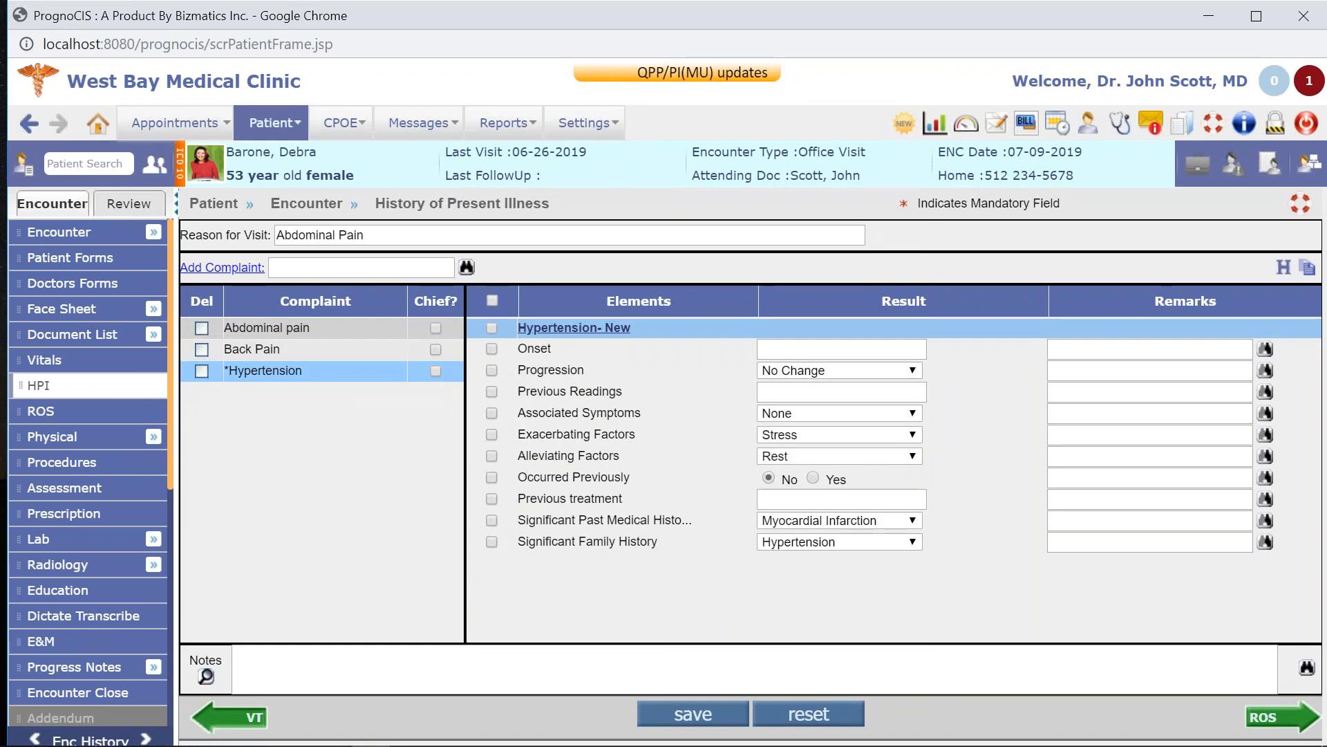
left_click(275, 329)
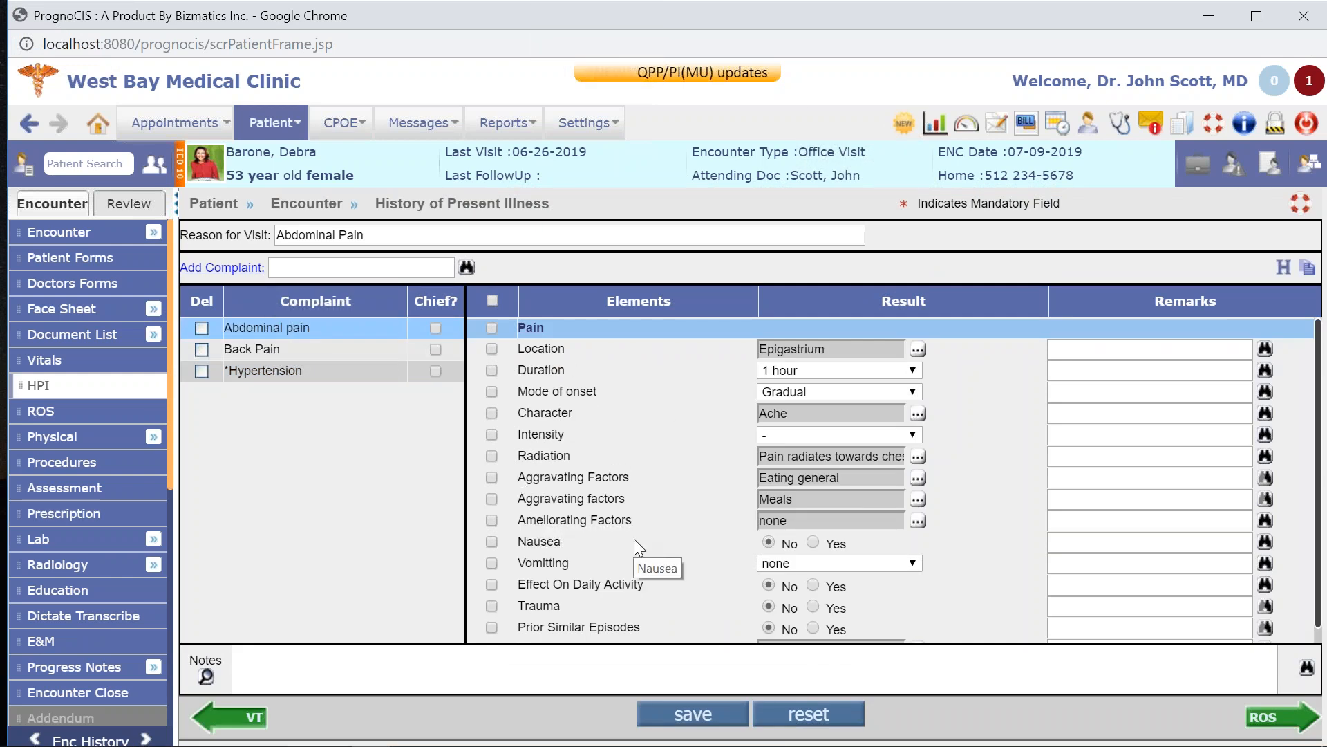
Fill the HPI notes with the Bronchitis phrase about the patient complaining of cough and fever and having difficulty sleeping.
left_click(285, 670)
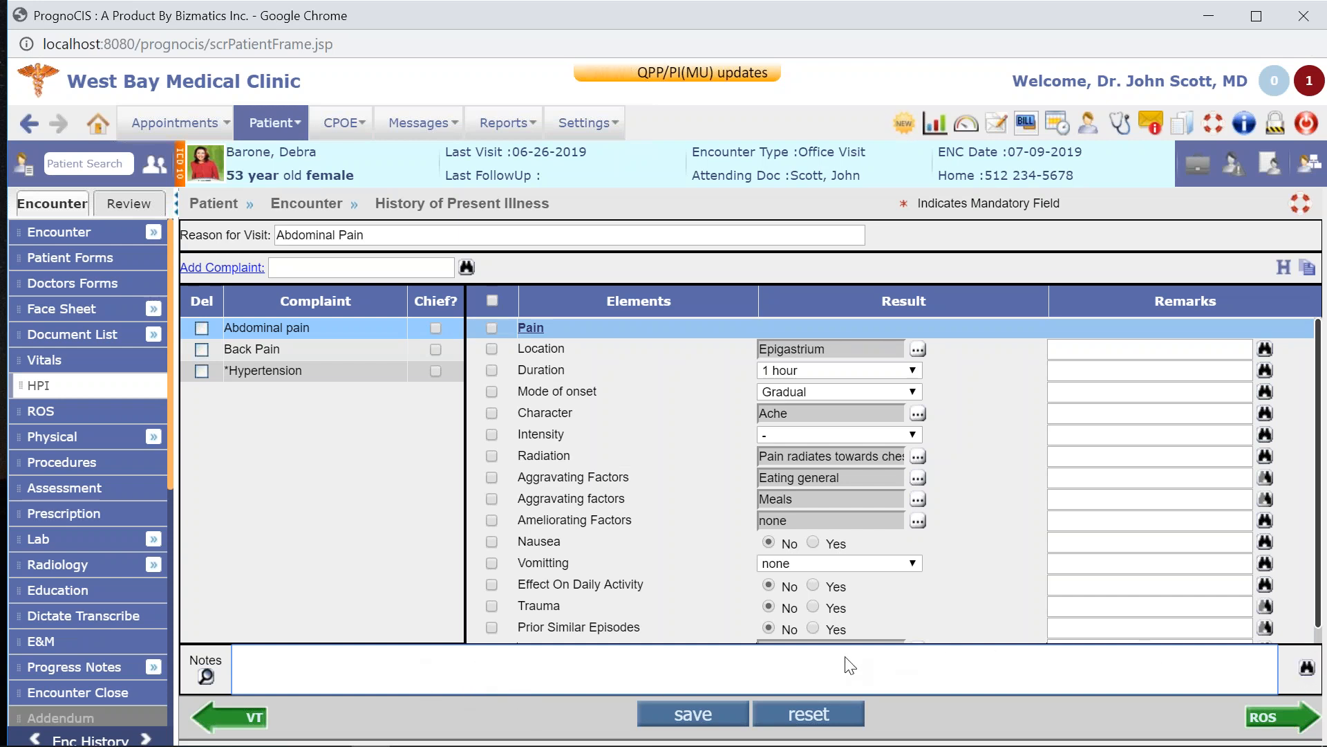
left_click(632, 675)
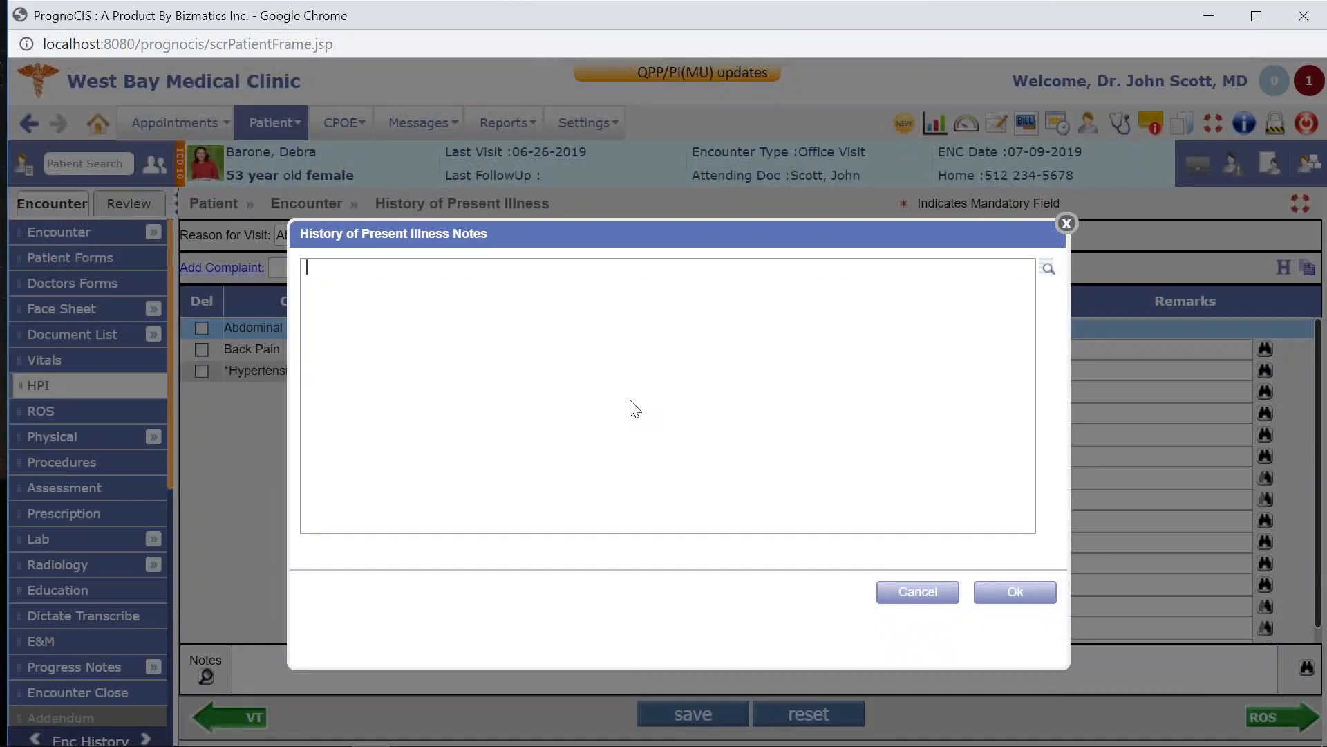
left_click(1048, 272)
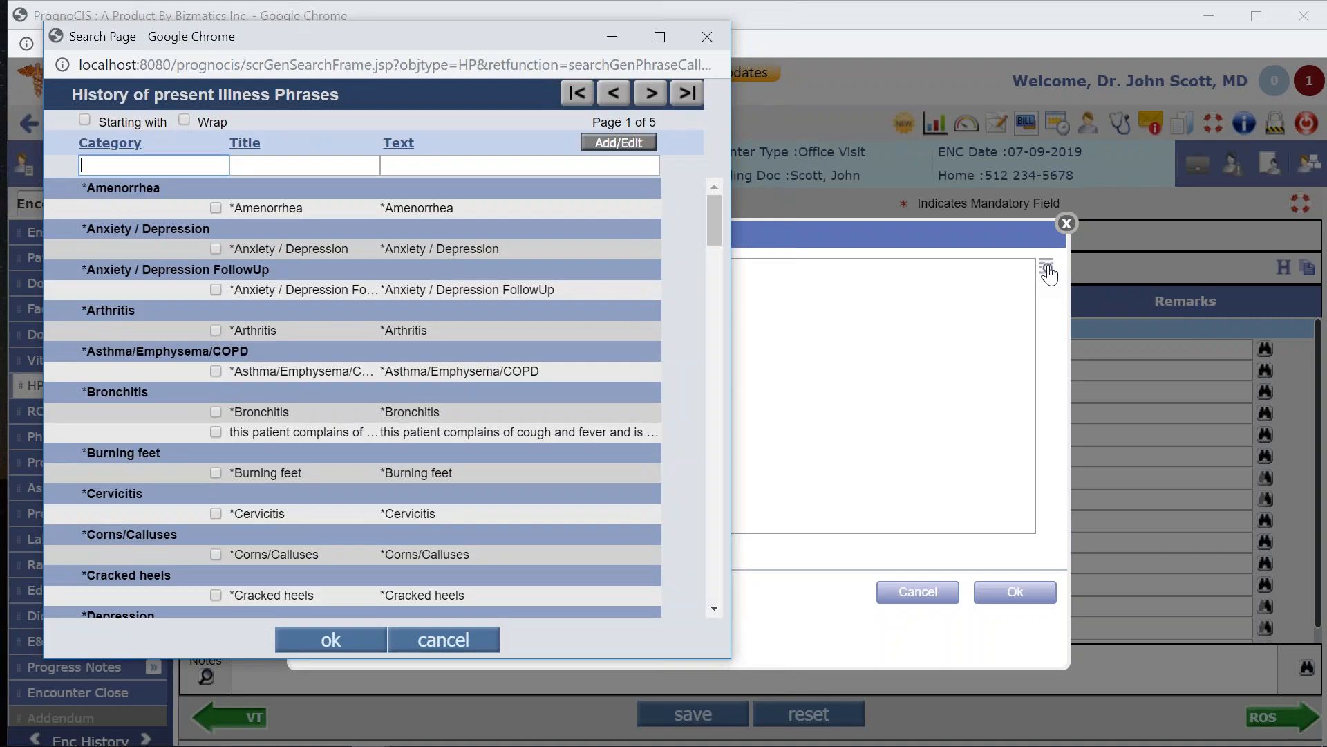
left_click(216, 432)
left_click(331, 639)
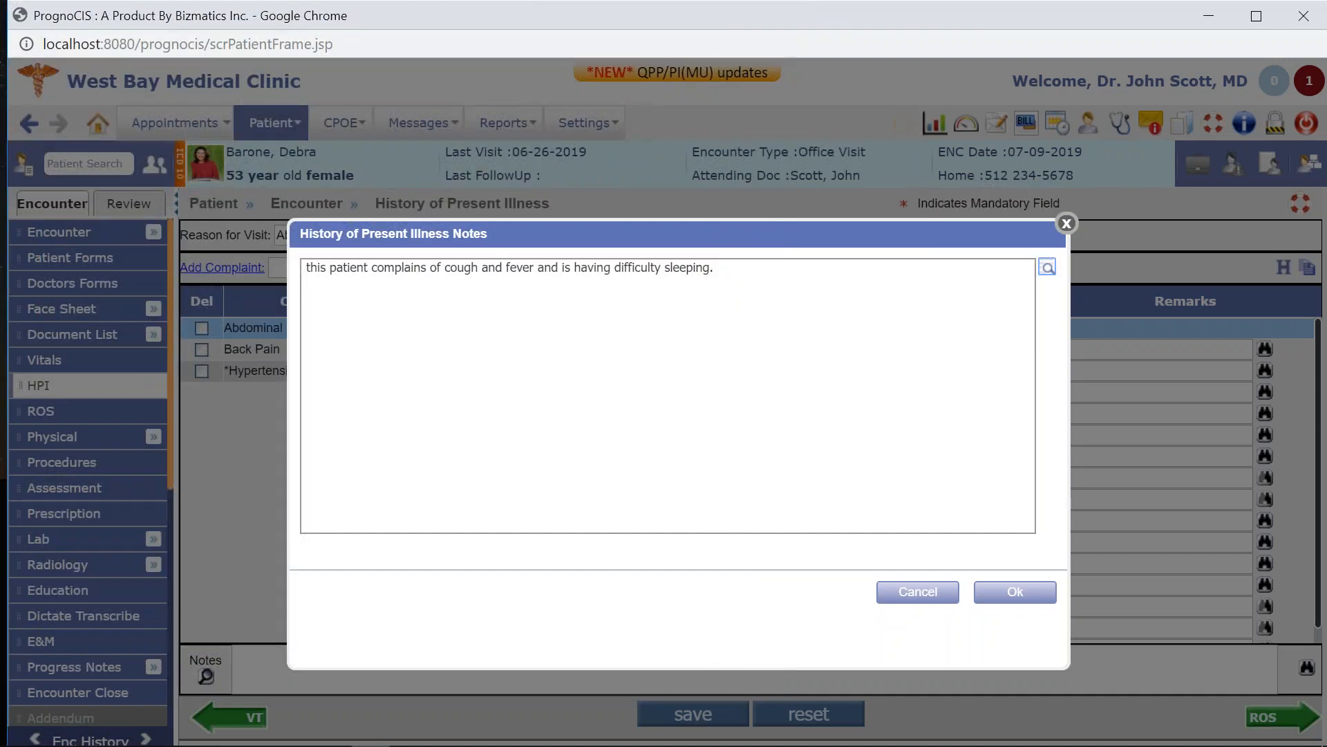
left_click(1022, 596)
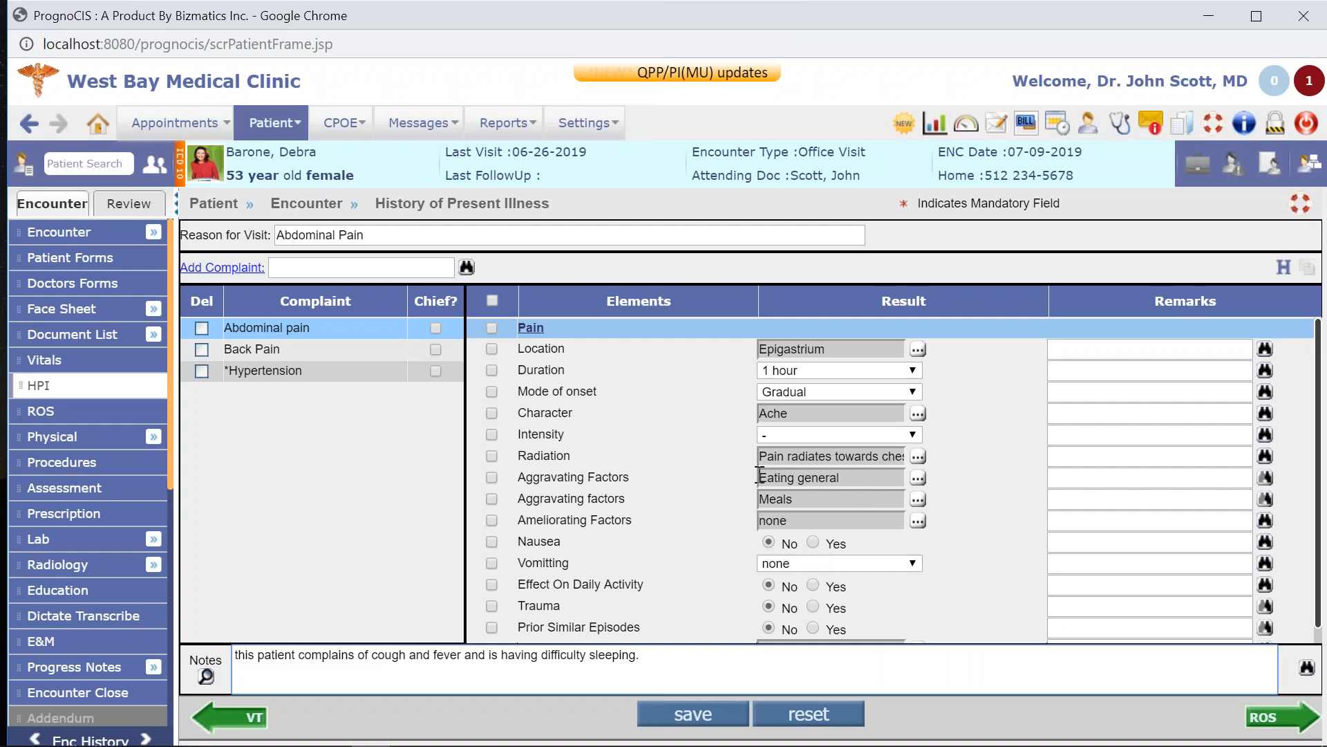
For the abdominal pain, set Location to RUQ and LUQ, Duration to 4 Days, and Mode of onset to Intermittent.
left_click(918, 350)
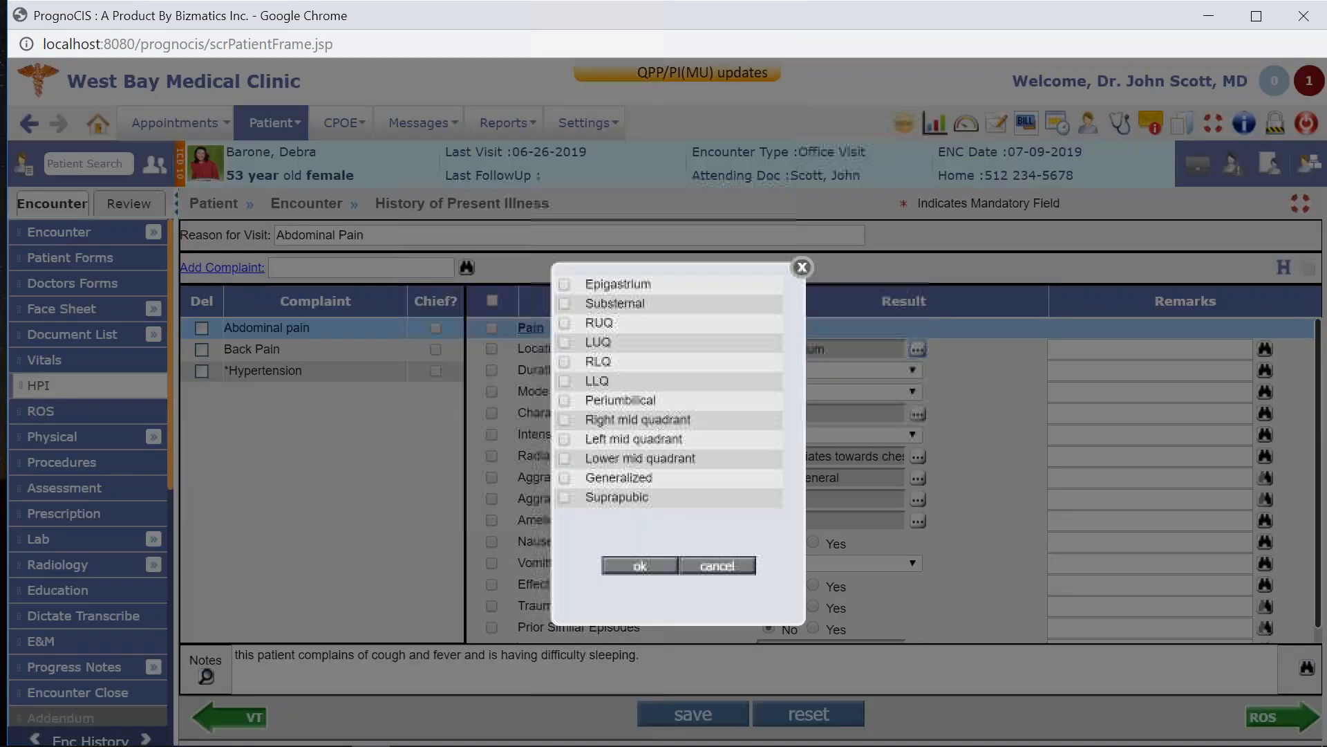
left_click(565, 324)
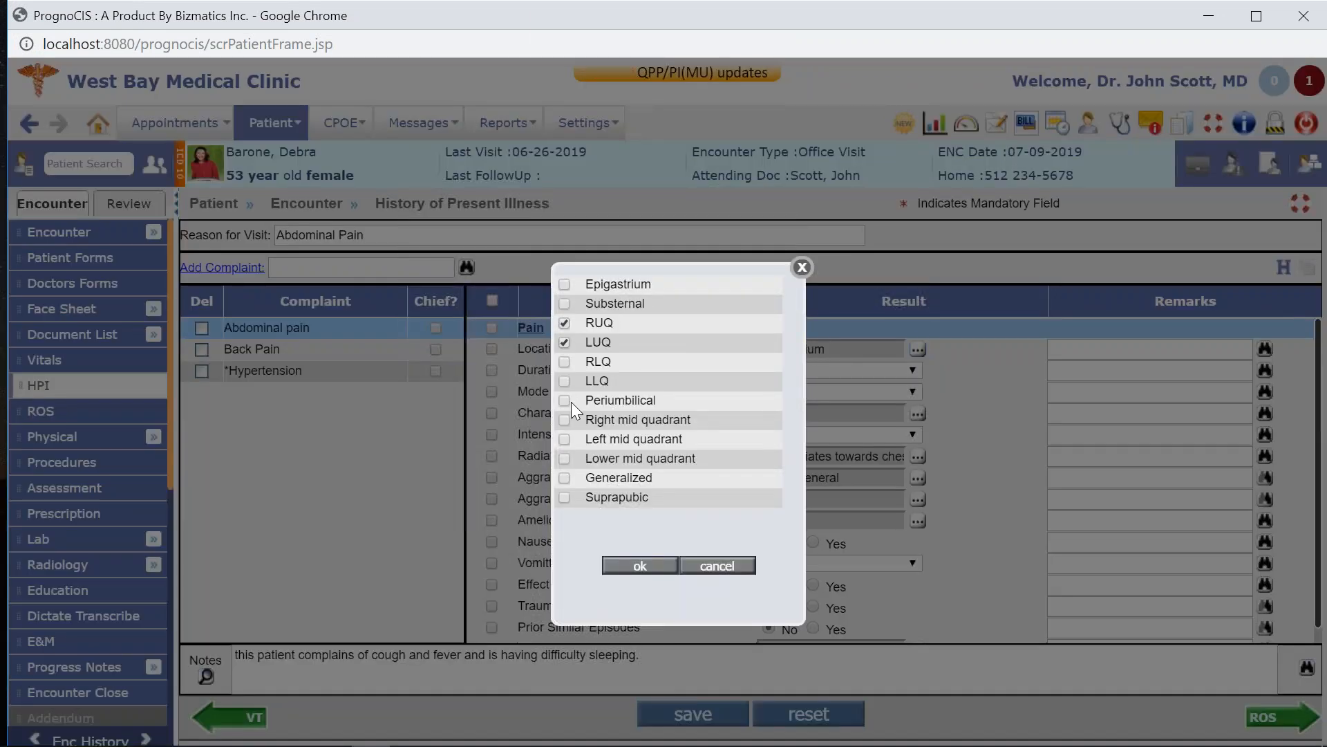
left_click(634, 561)
left_click(781, 371)
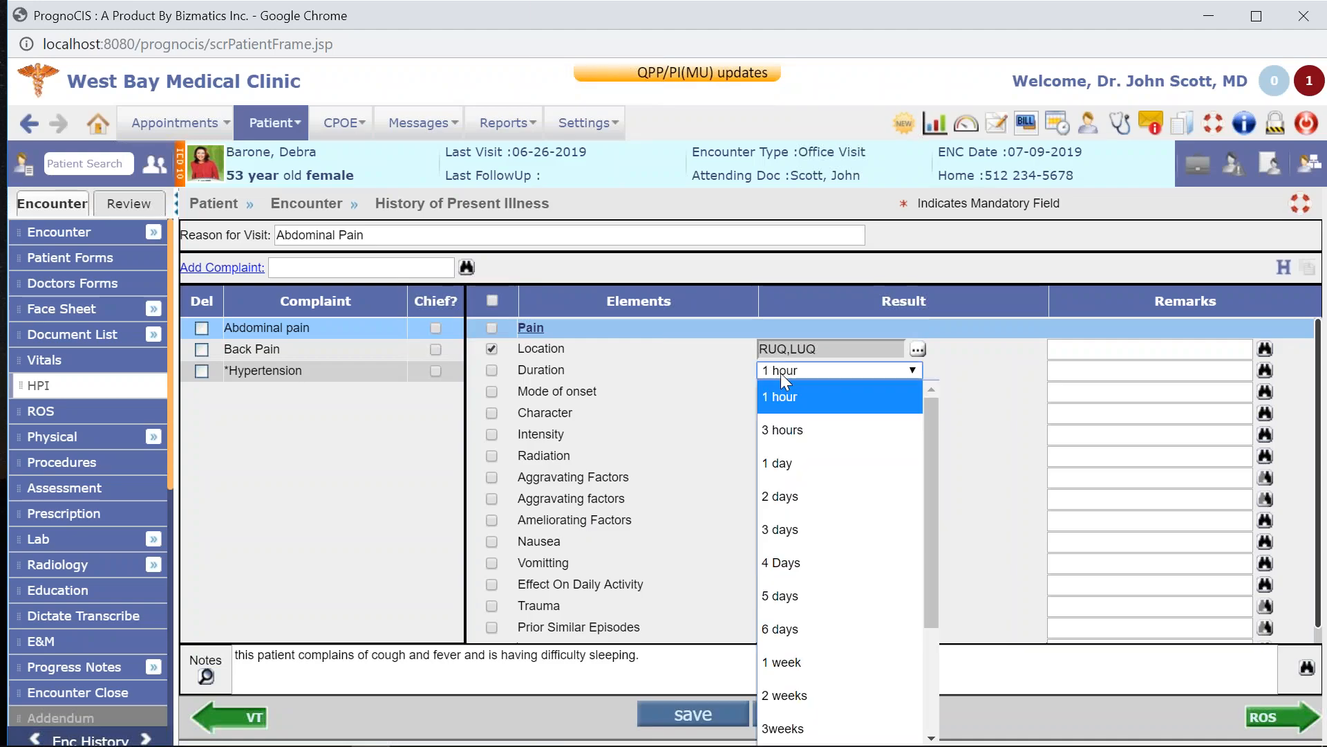
left_click(774, 565)
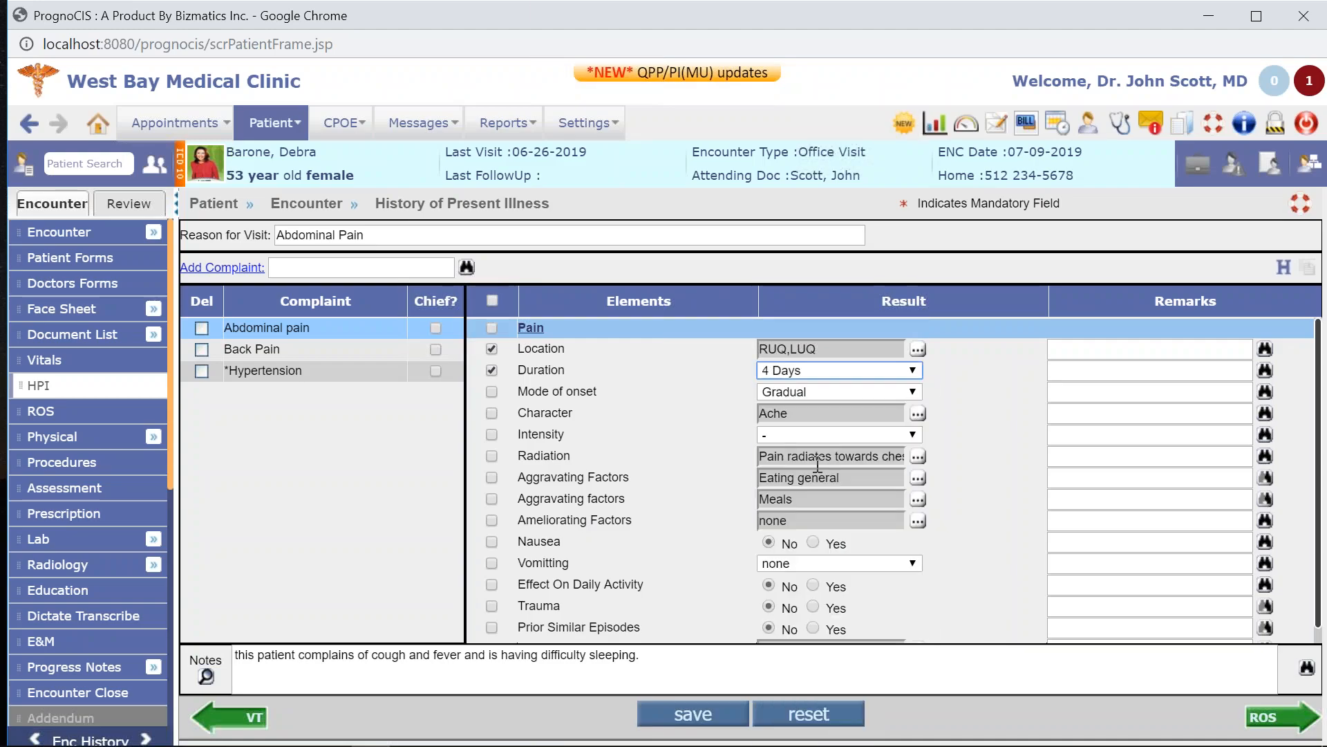
left_click(806, 395)
left_click(794, 479)
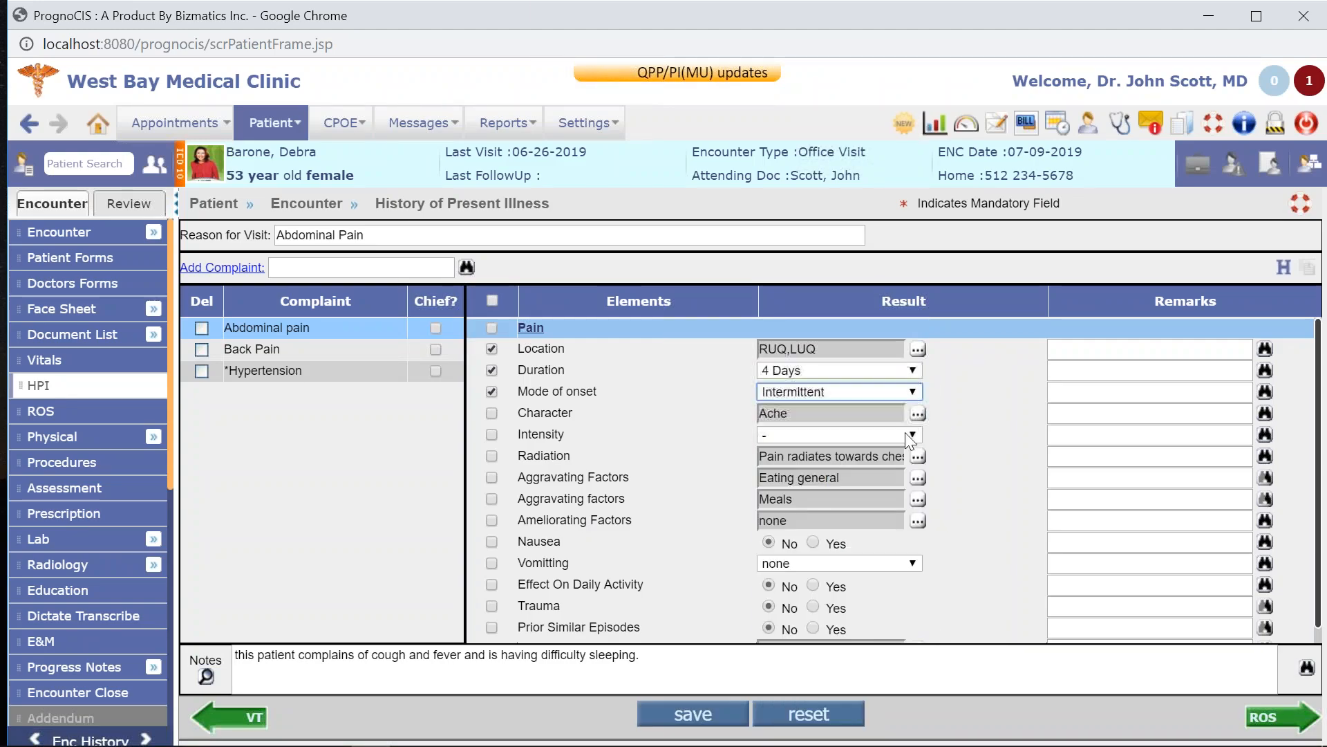
Set the abdominal pain's Character to Ache, Cramping and Stabbing, and its Intensity to Severe.
left_click(917, 414)
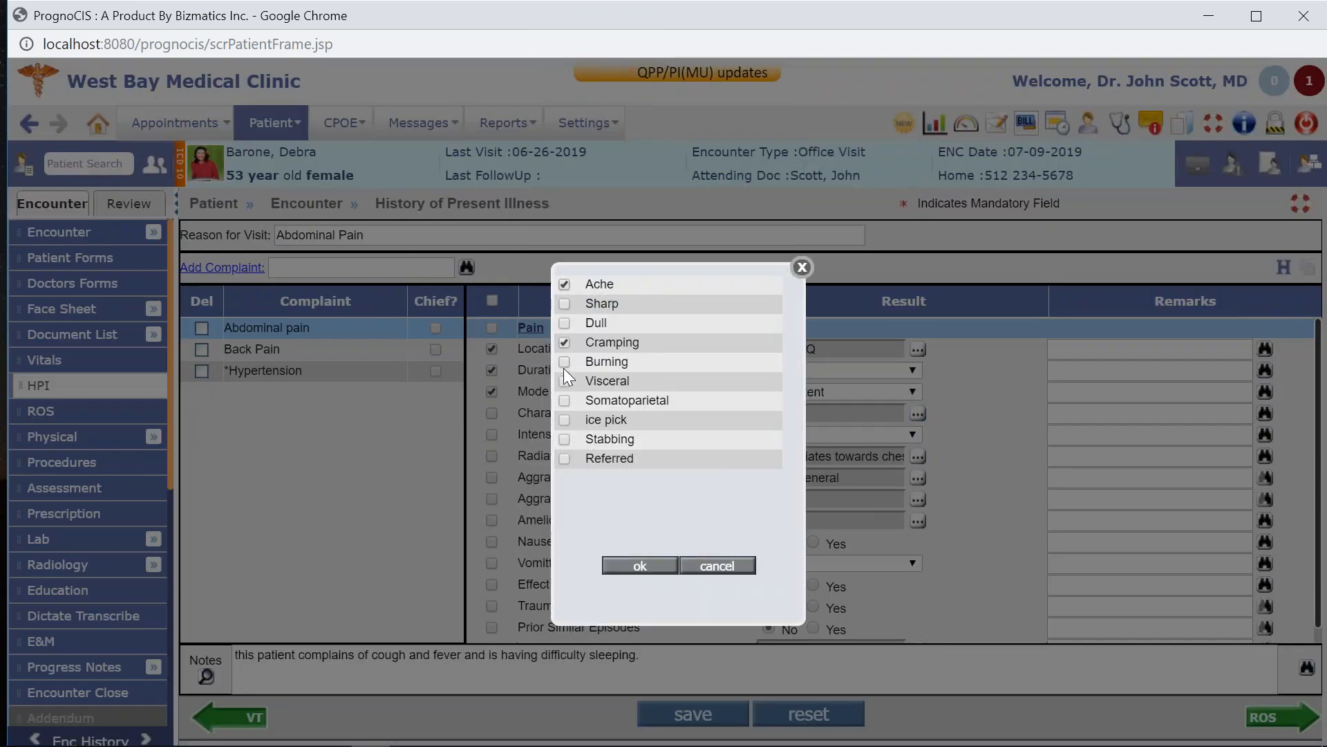
left_click(630, 566)
left_click(809, 438)
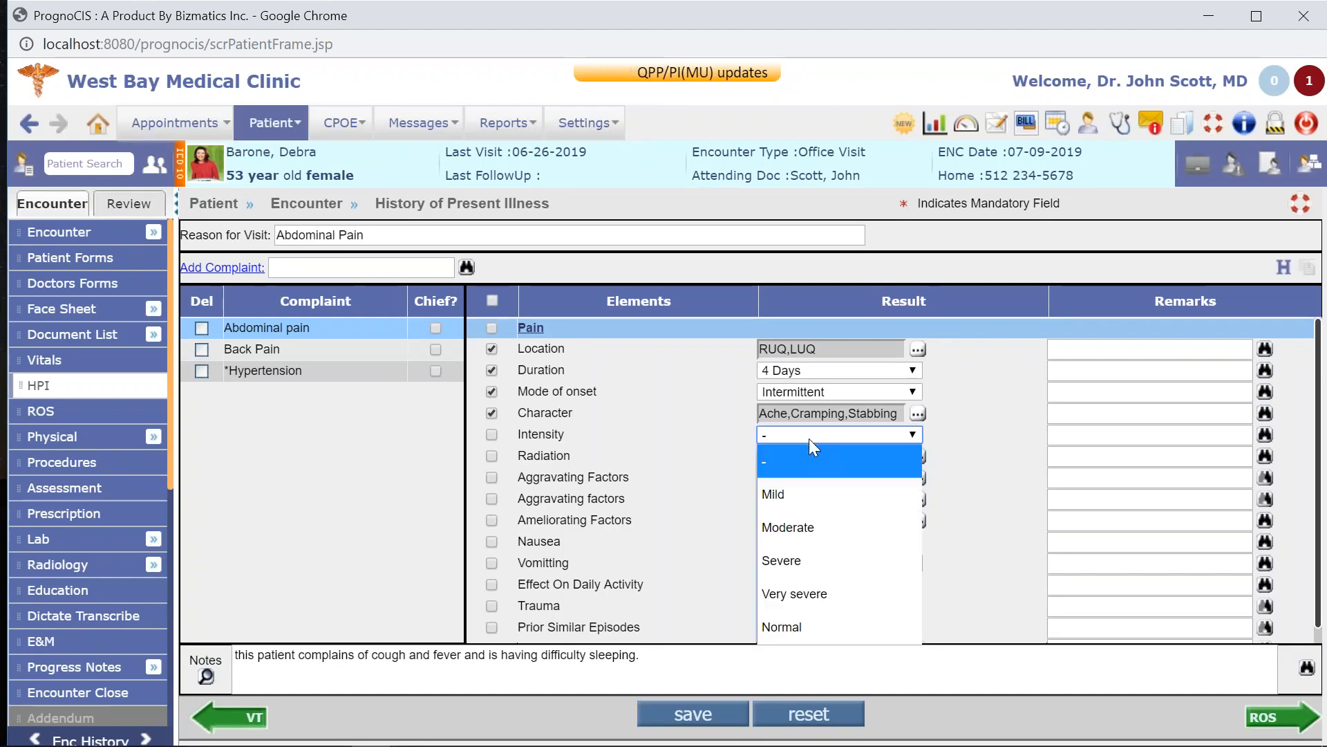
left_click(780, 562)
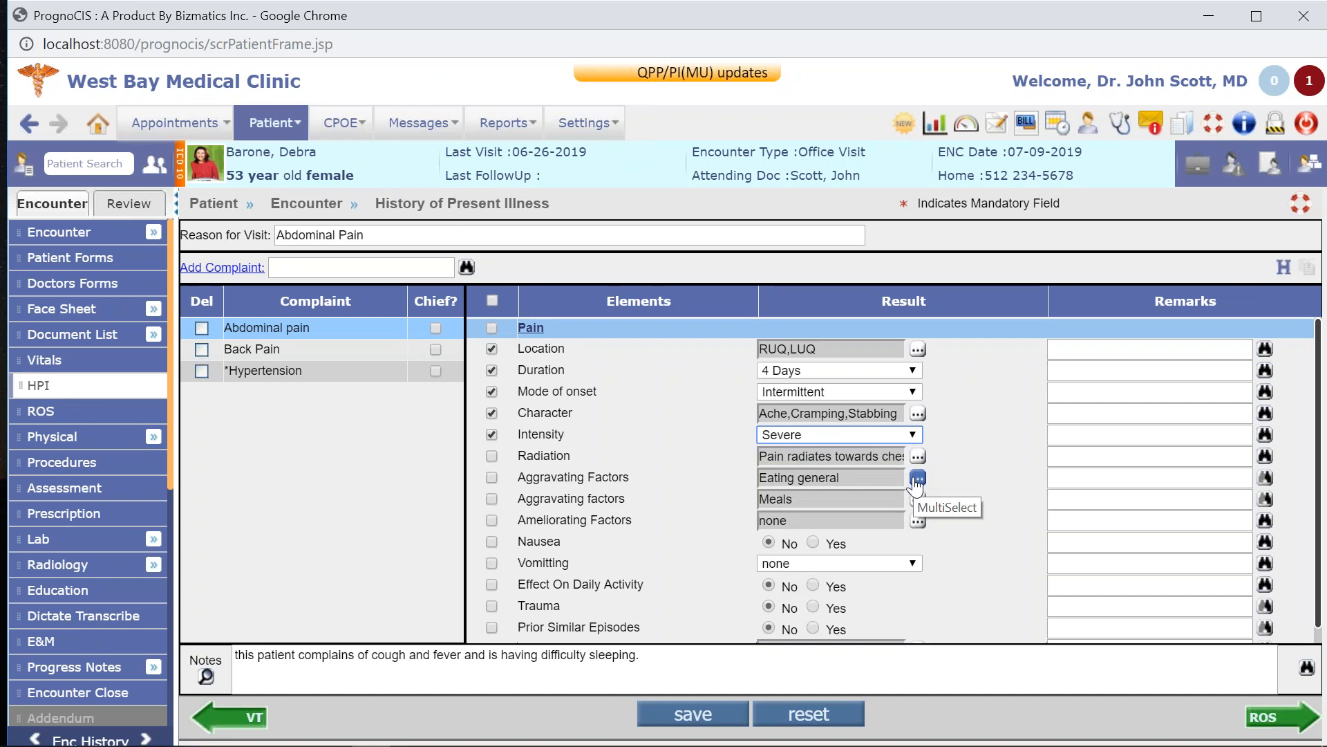
Include all remaining abdominal pain elements except Past Evaluation, and set Trauma to Yes.
scroll(694, 479, "down", 1)
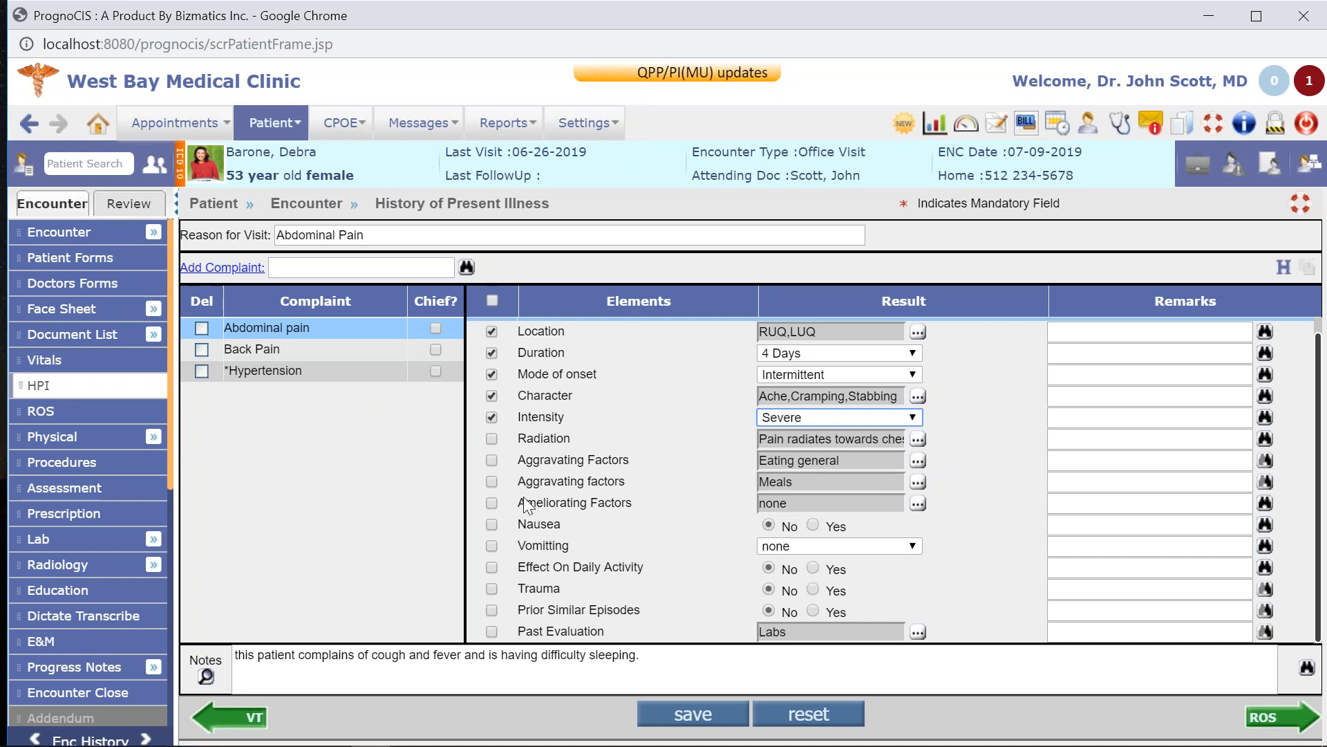
left_click(492, 546)
left_click(491, 526)
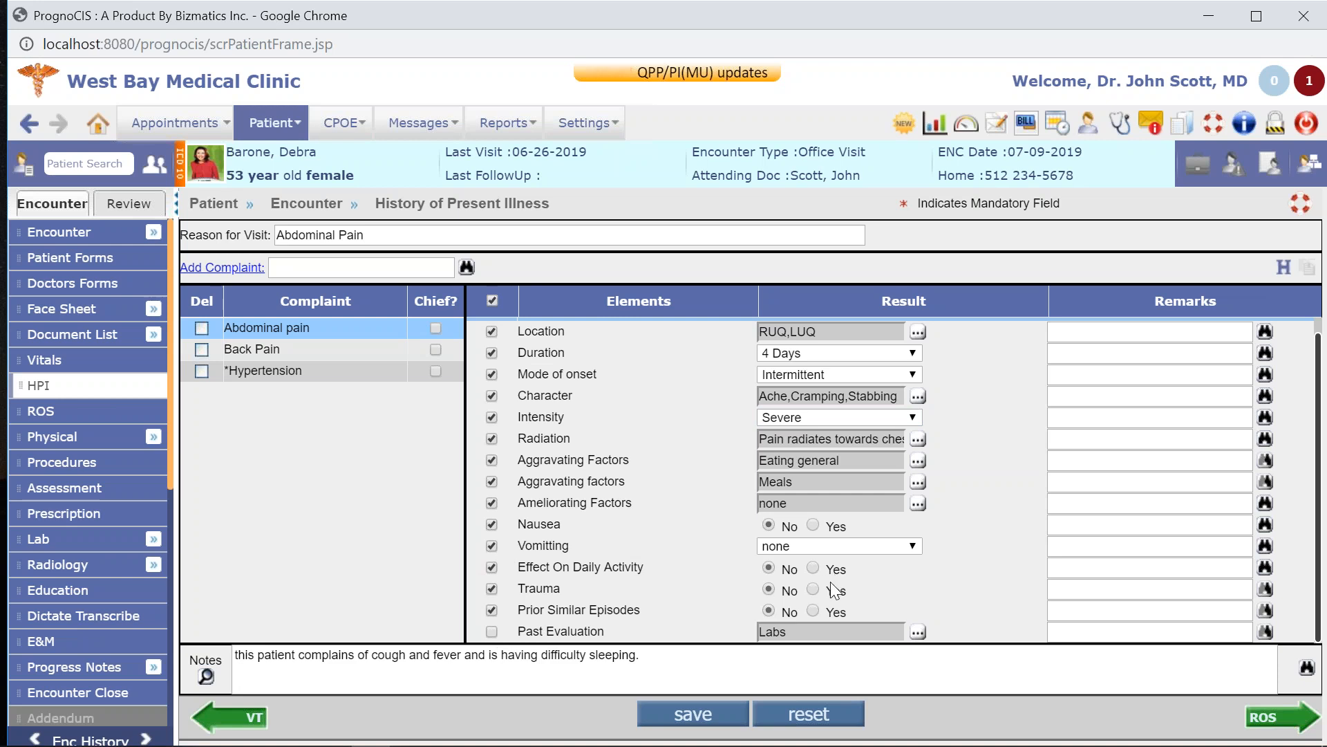
left_click(814, 589)
Include all elements of the Back Pain complaint and set its Location to Low Thoracic and Lumbosacral.
left_click(235, 354)
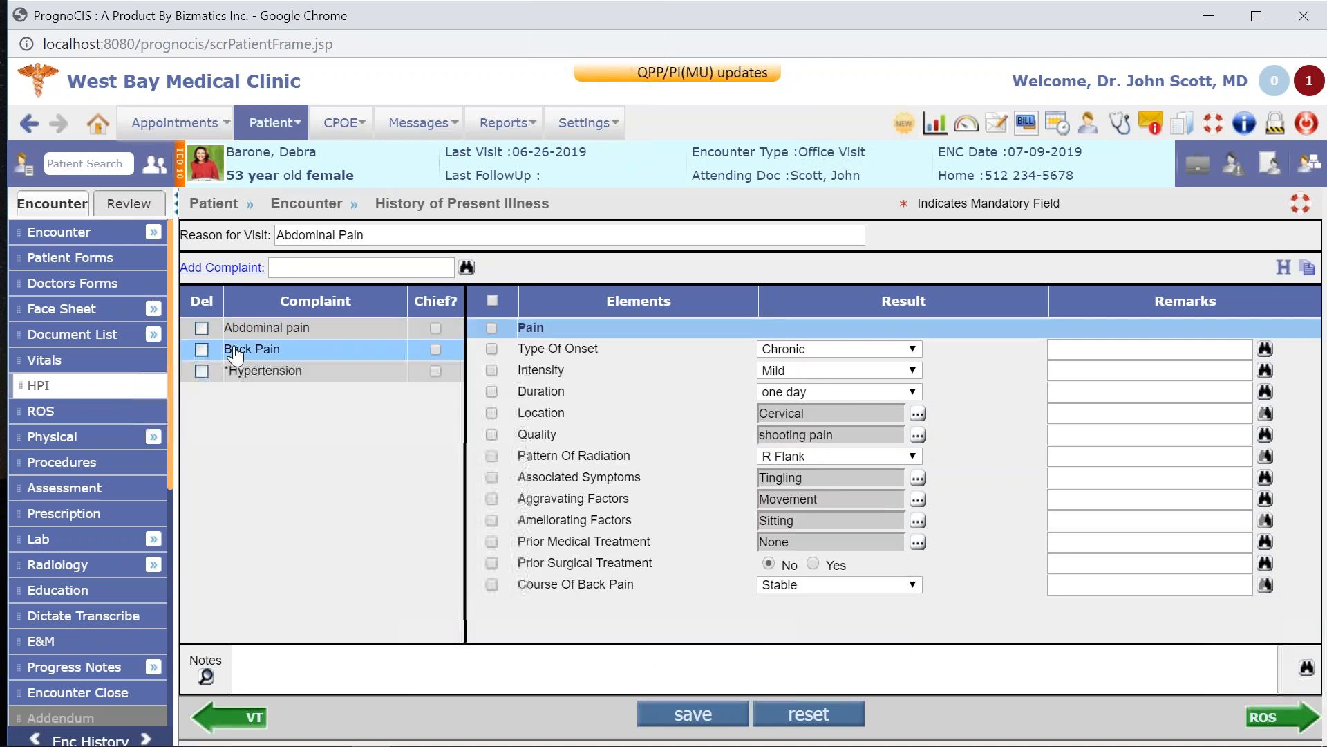
left_click(492, 299)
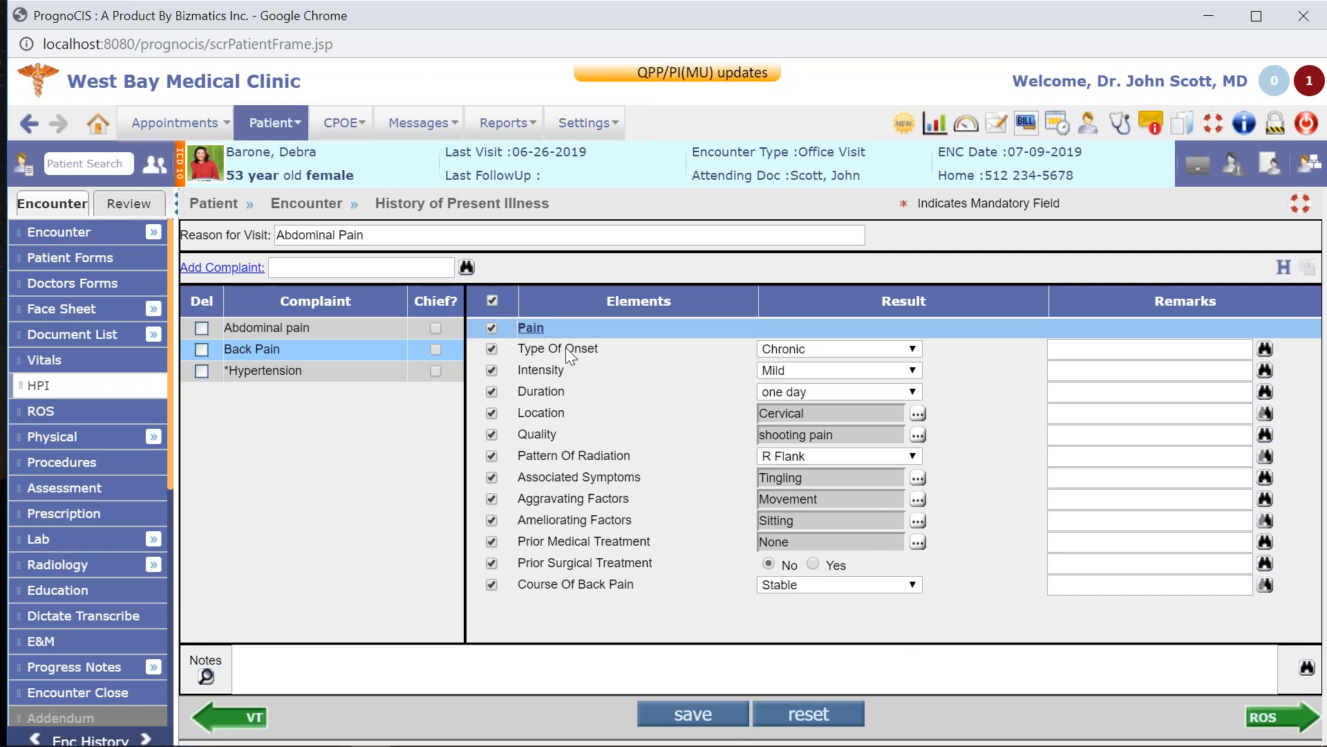
left_click(918, 414)
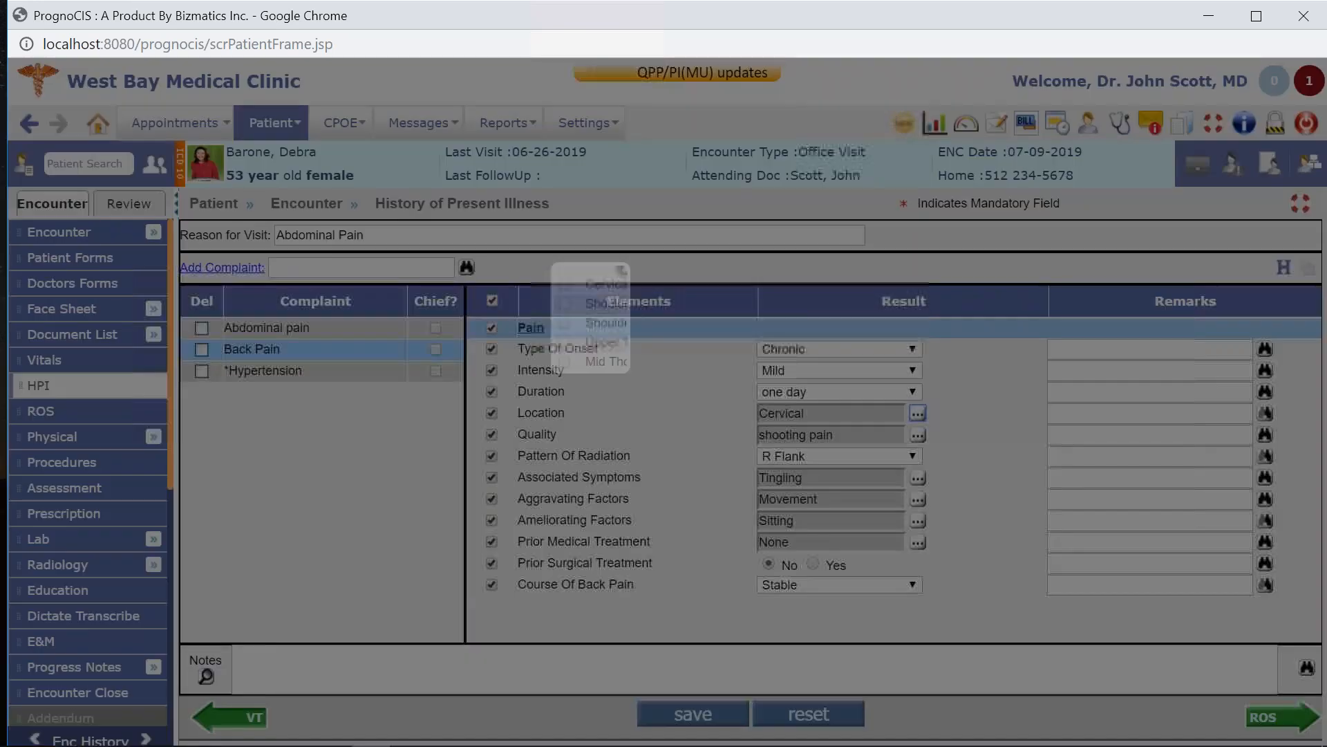
left_click(565, 401)
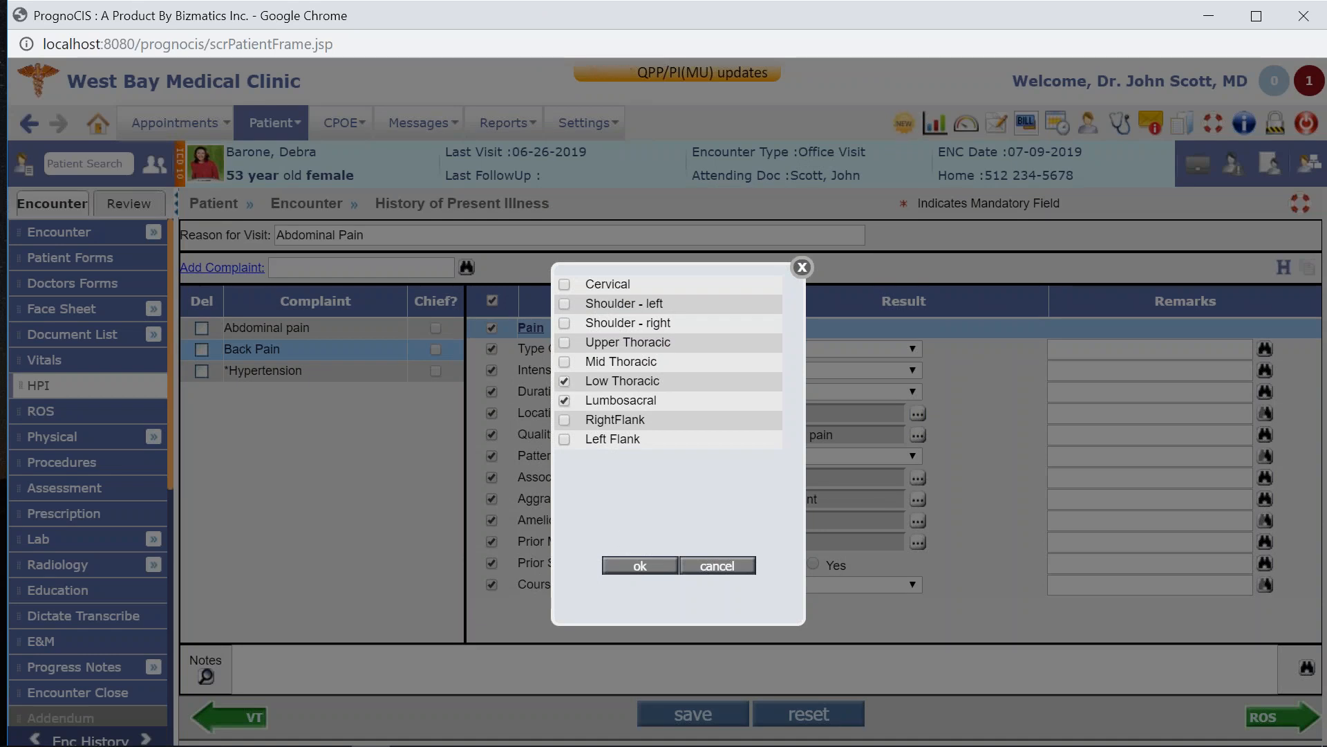
left_click(632, 565)
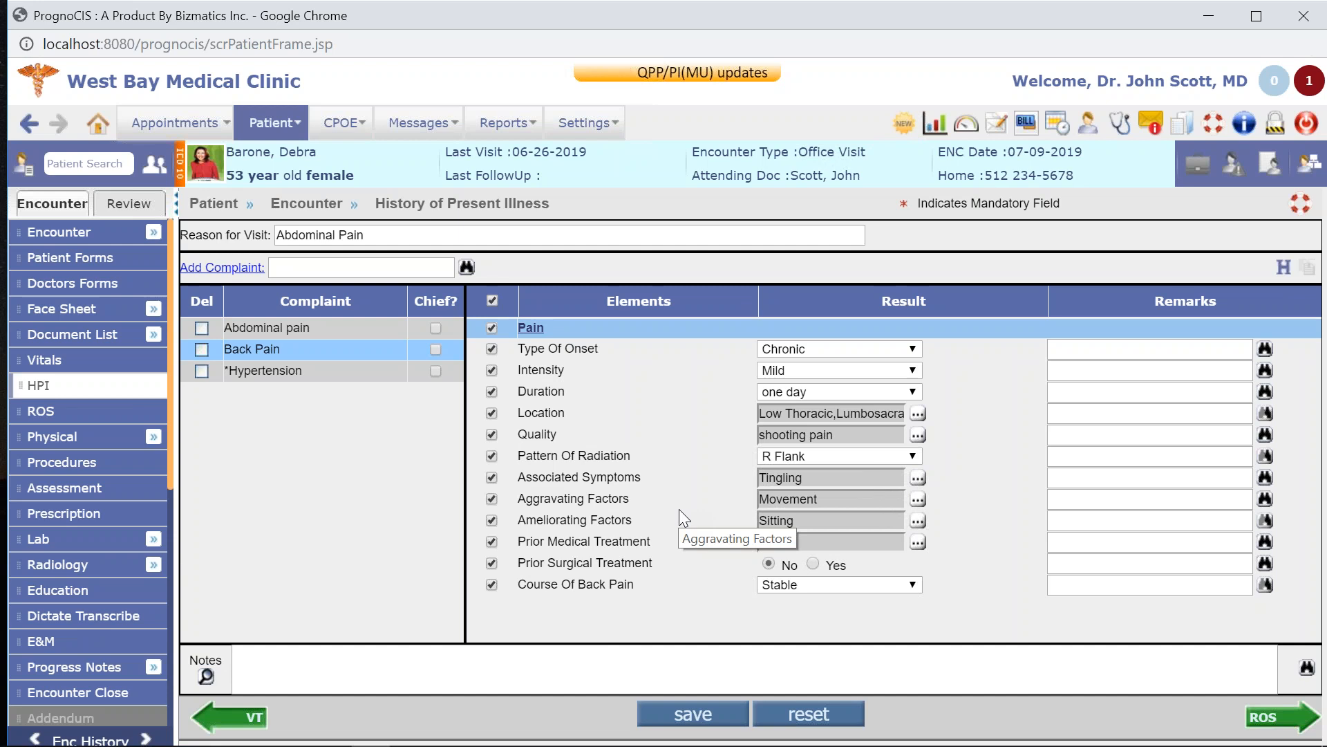
Set the back pain's Duration to one week and add the remark "on and off for the last few days".
left_click(893, 392)
scroll(850, 330, "down", 1)
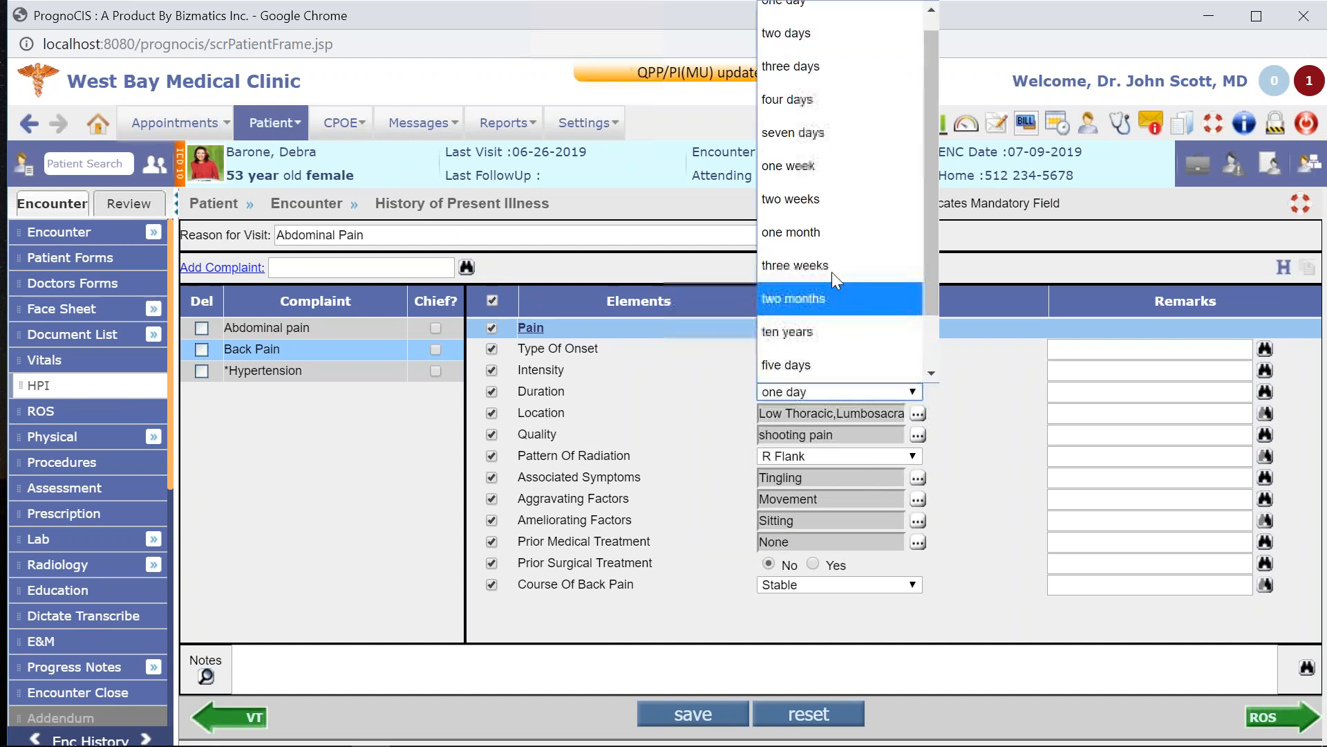
left_click(809, 153)
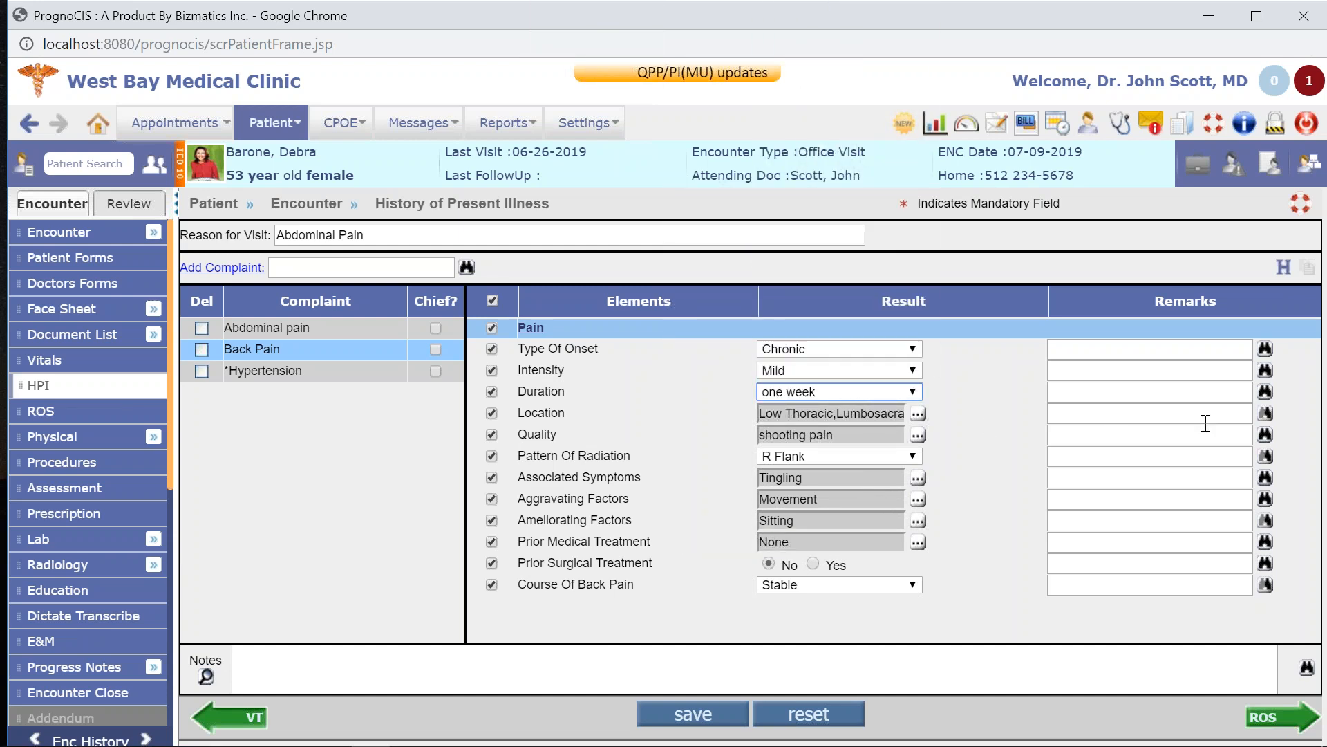
left_click(1265, 393)
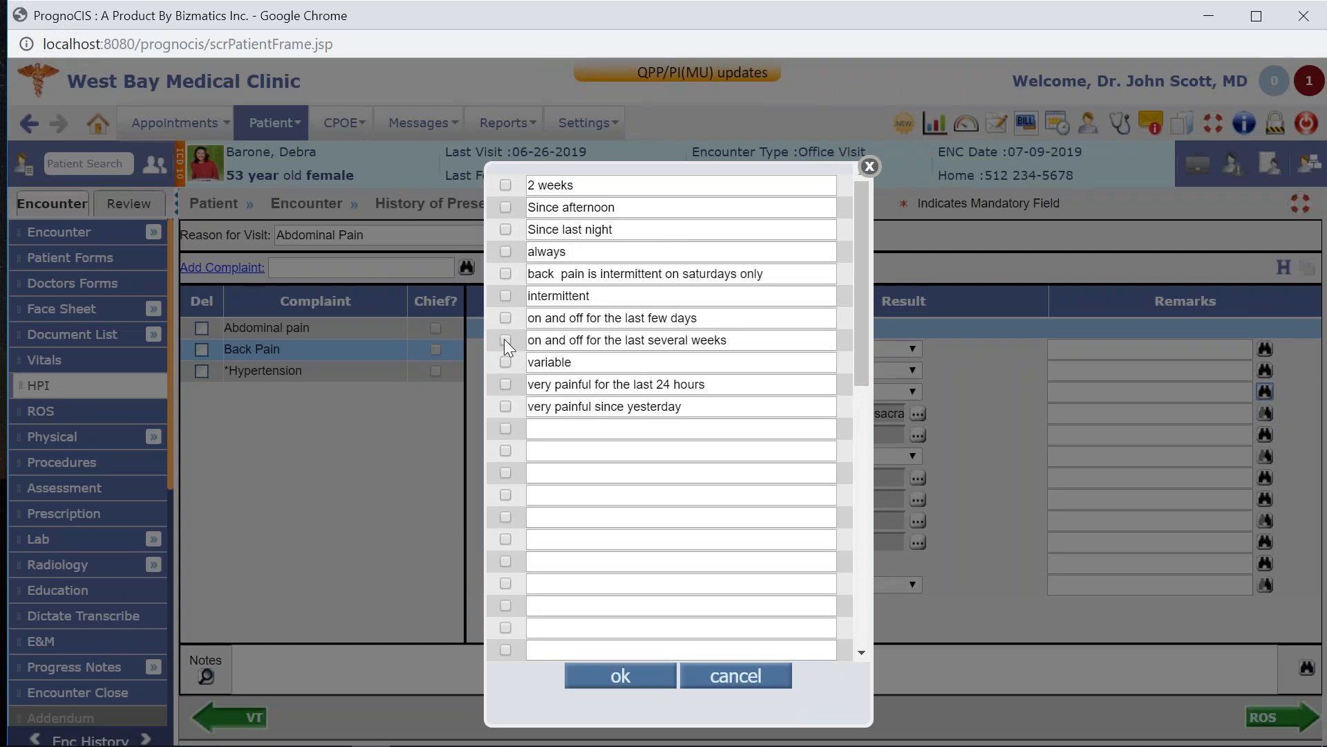
left_click(504, 318)
left_click(620, 676)
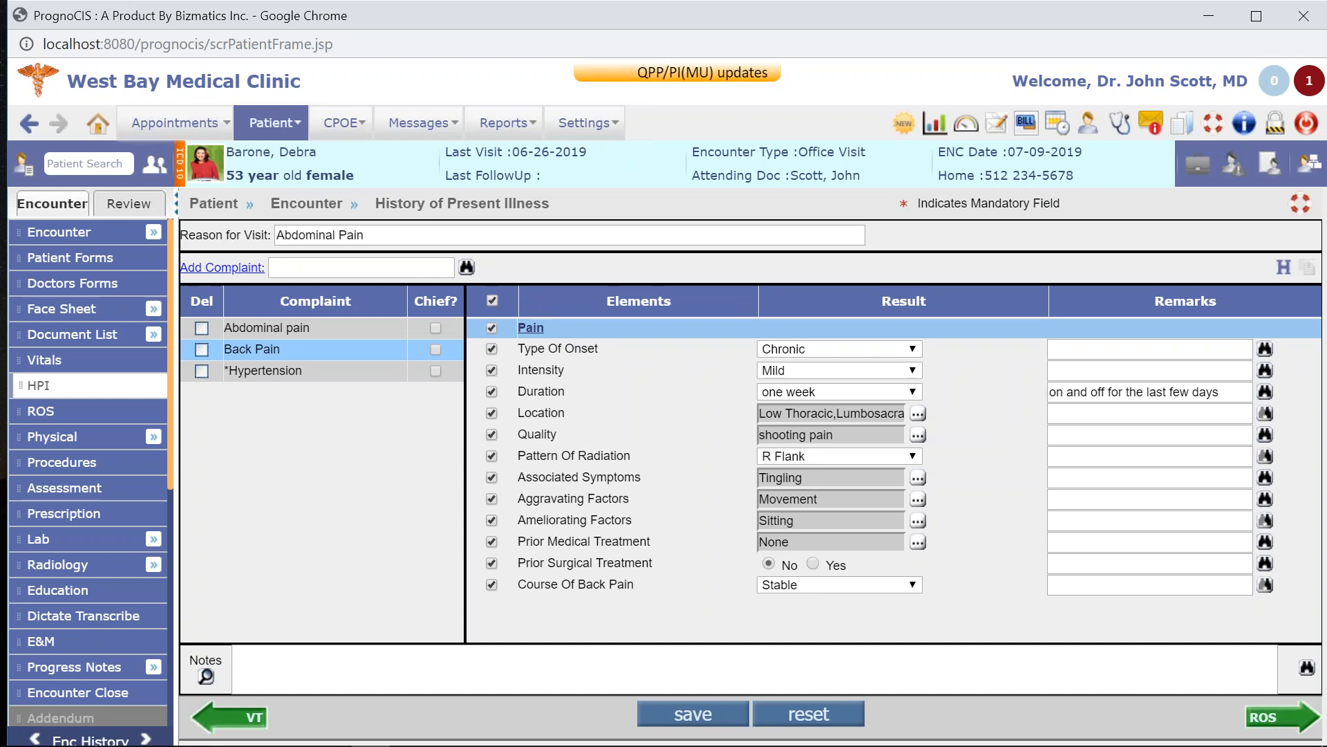
In the Review of Systems, include all Constitutional Symptoms and set Fatigue and Sleeping difficulty to Reports.
left_click(1270, 716)
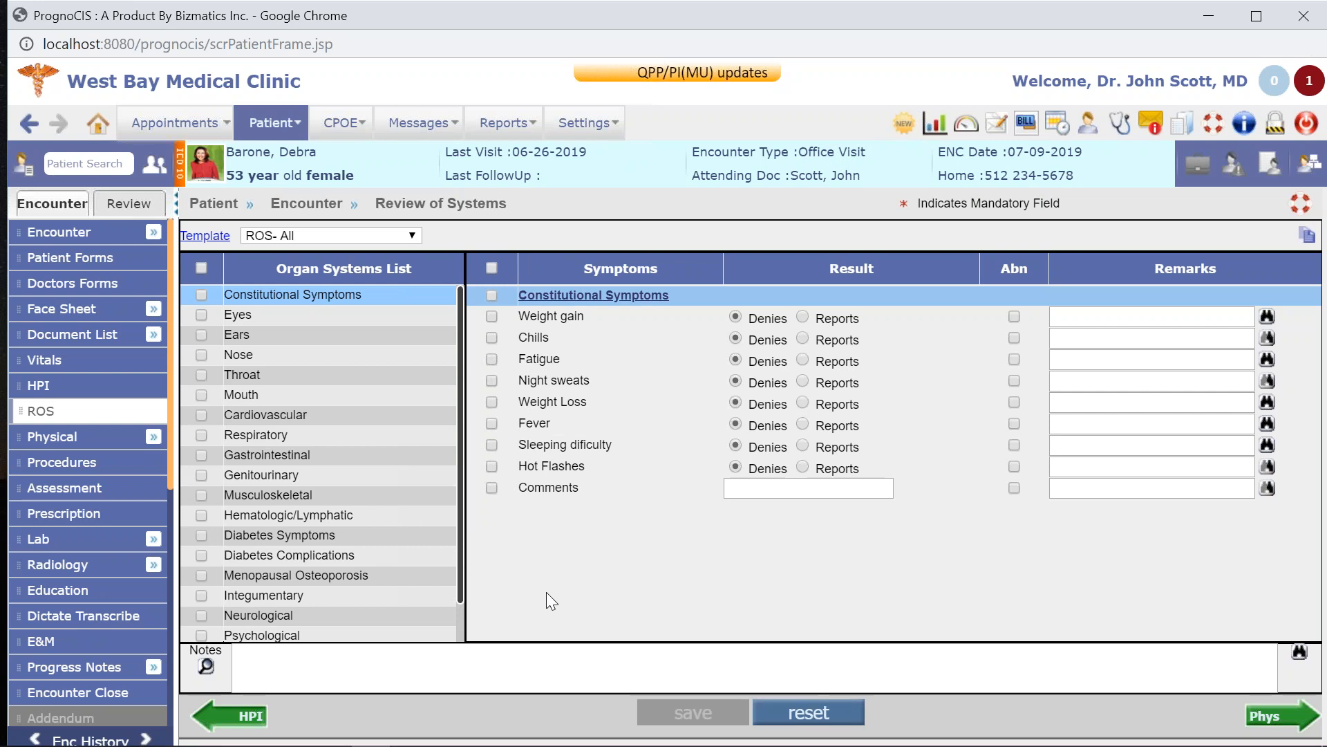
left_click(492, 268)
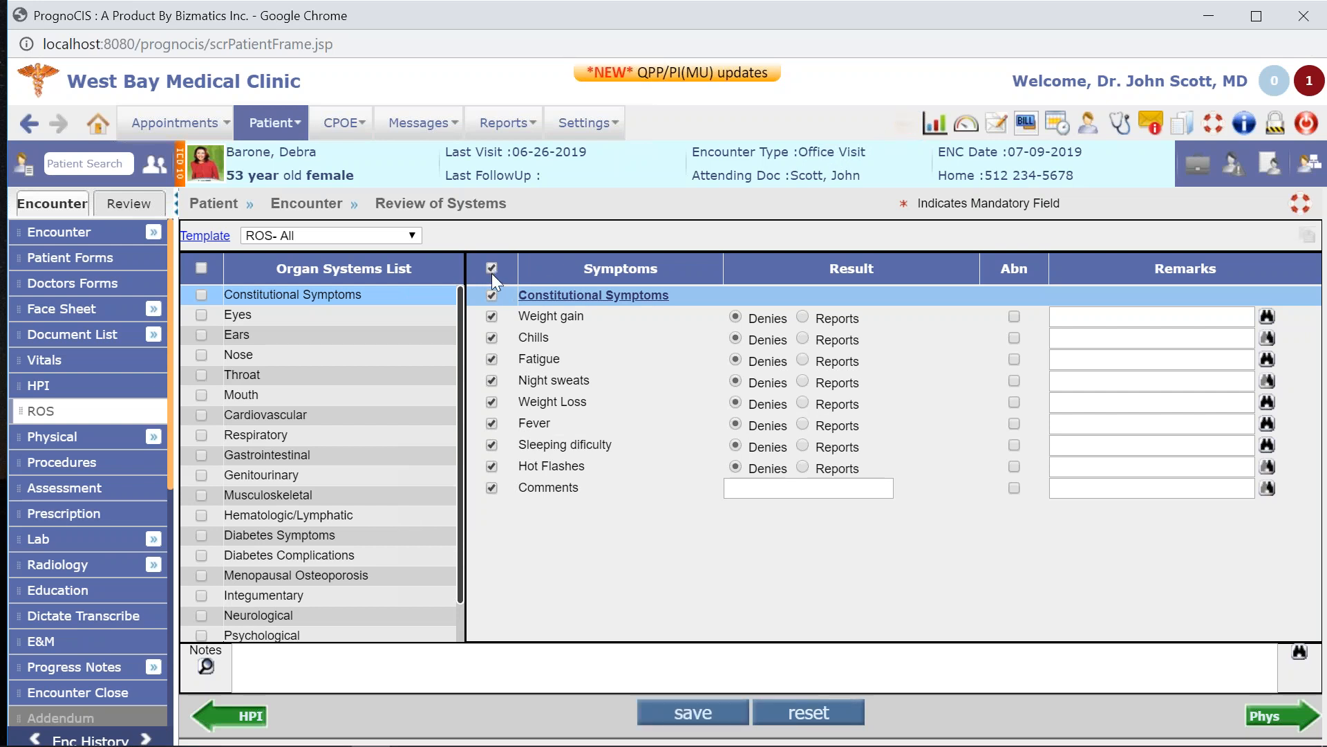
left_click(802, 359)
left_click(803, 445)
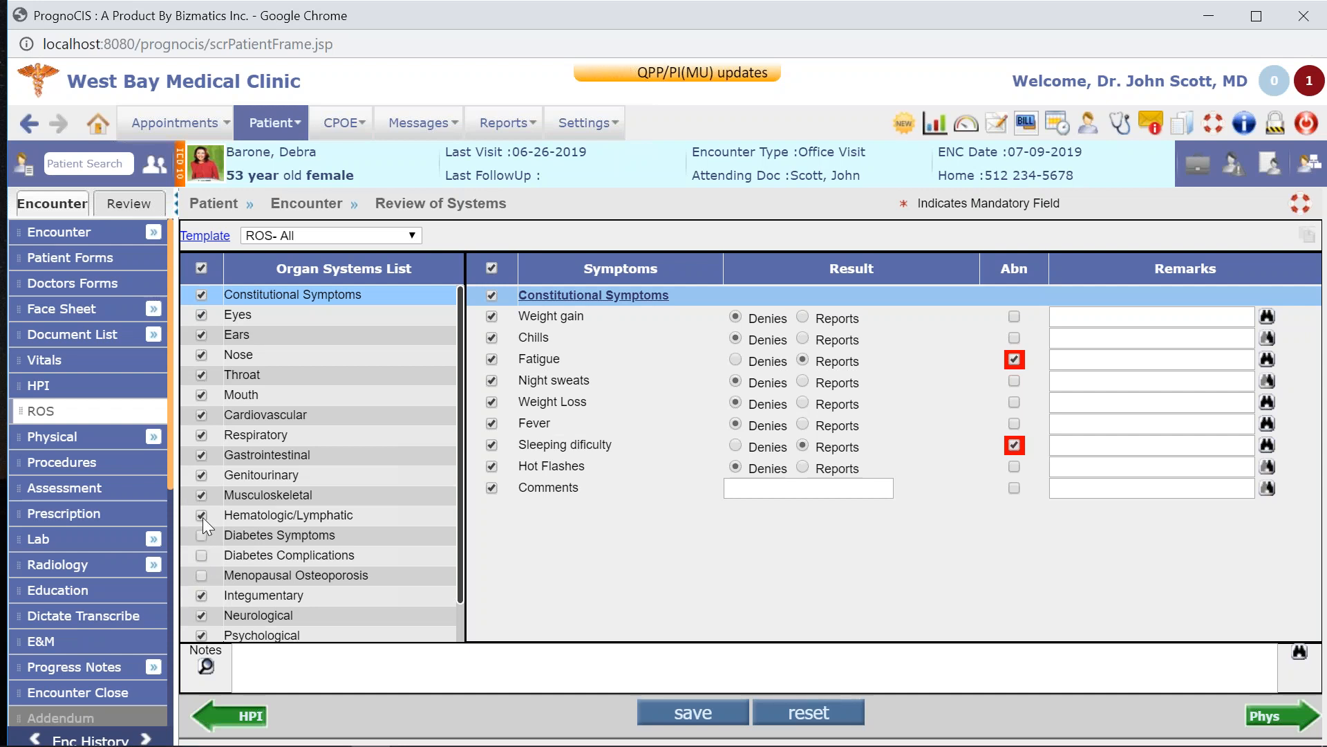
Include the organ systems except Hematologic/Lymphatic, Diabetes Symptoms, Diabetes Complications, Menopausal Osteoporosis, Integumentary and Neurological, and save the Review of Systems.
left_click(201, 596)
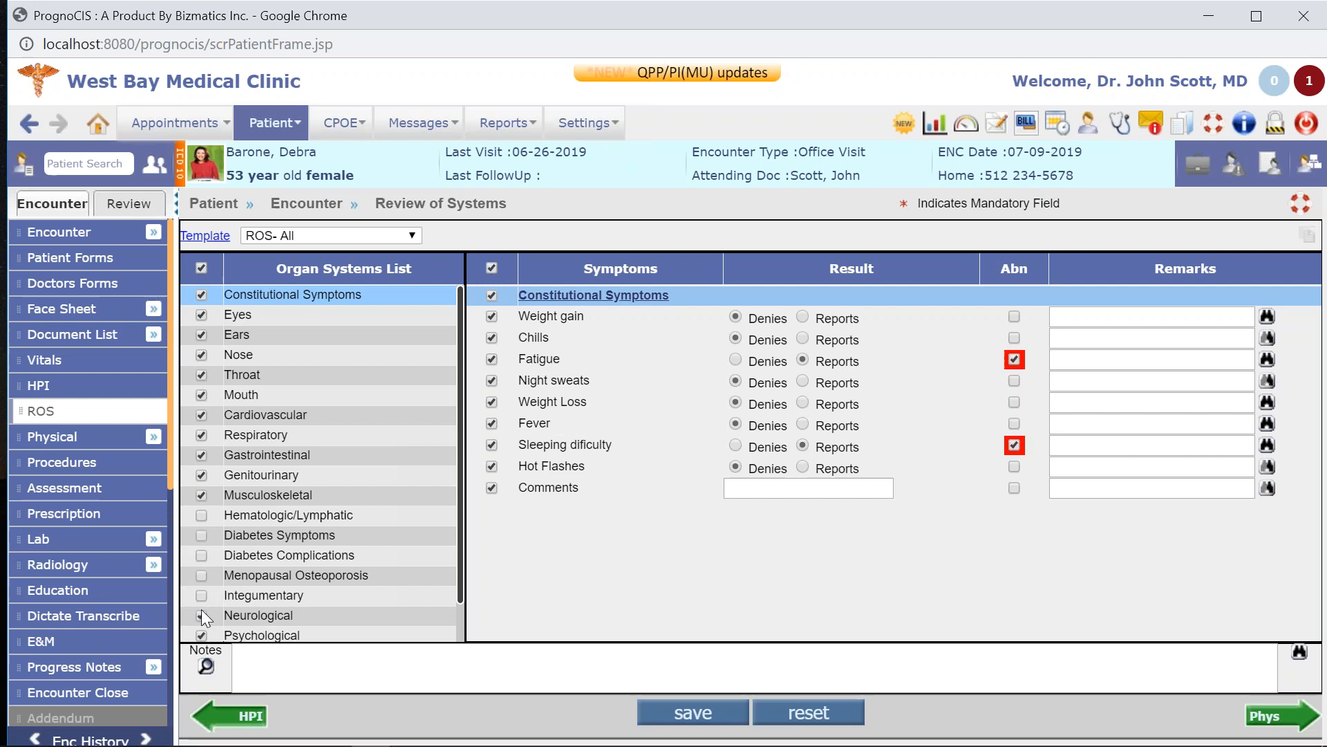
left_click(200, 615)
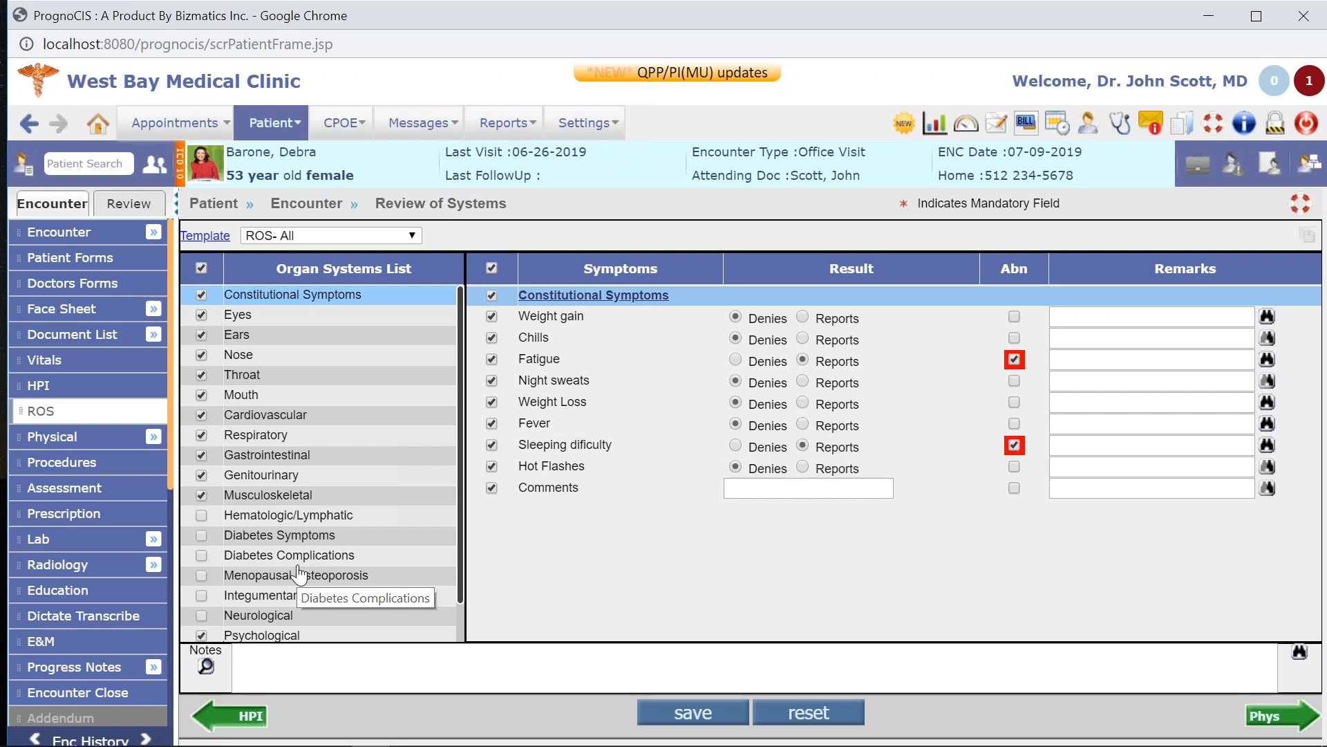
left_click(366, 236)
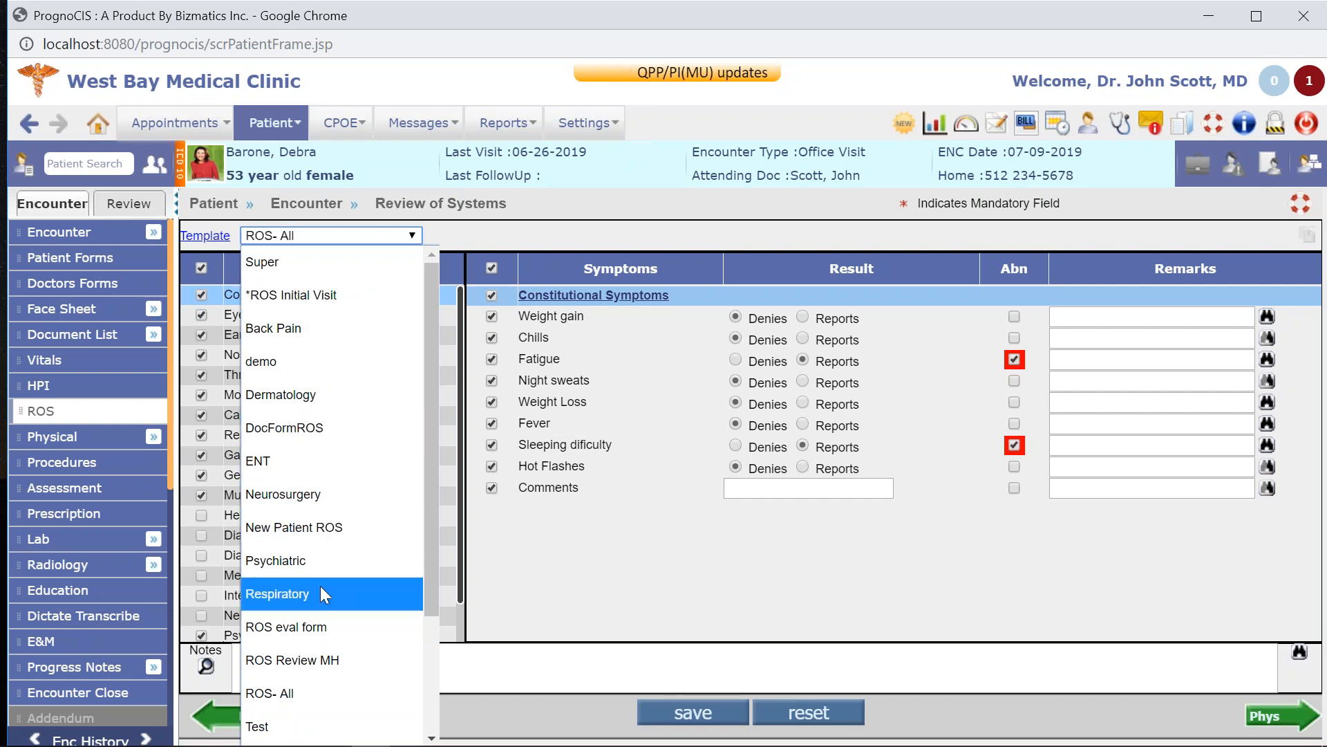
left_click(666, 541)
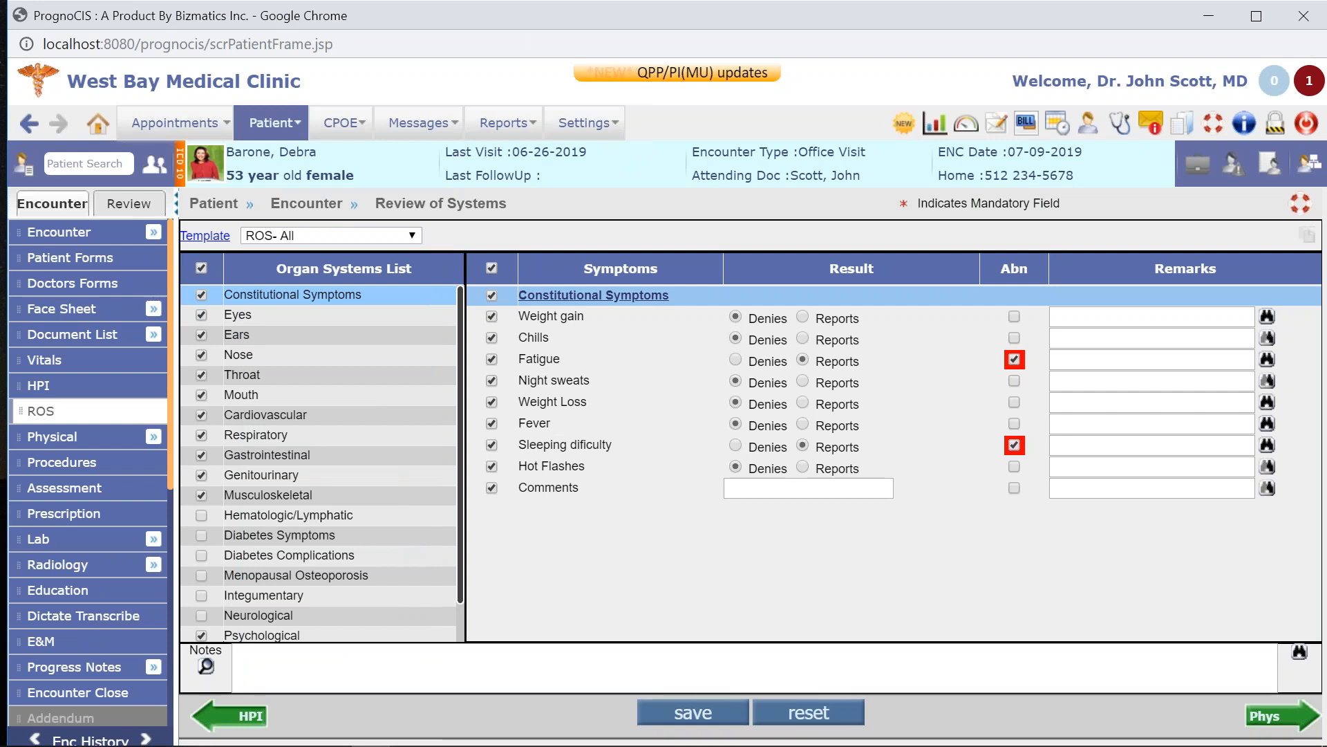
left_click(693, 712)
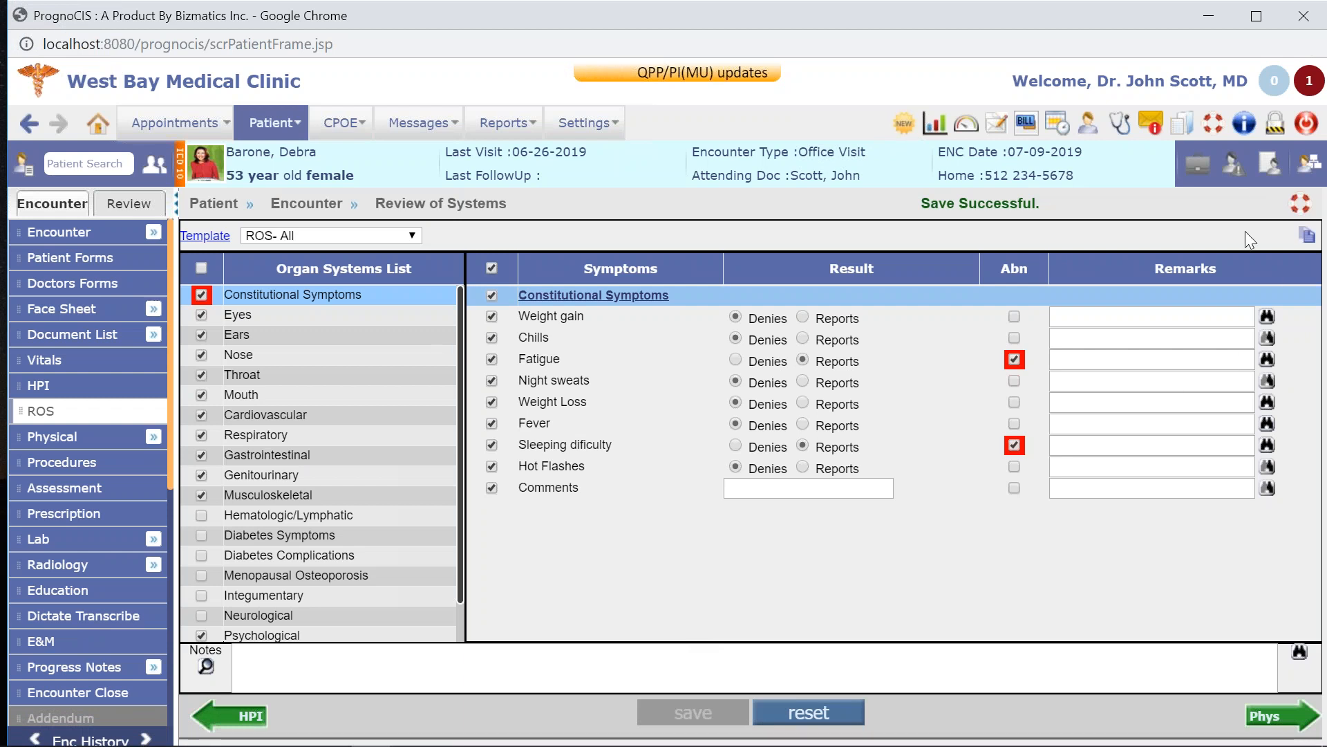
Update the patient workflow to visit status Ready For Doc, room 113, and return to the Home Page.
left_click(1308, 163)
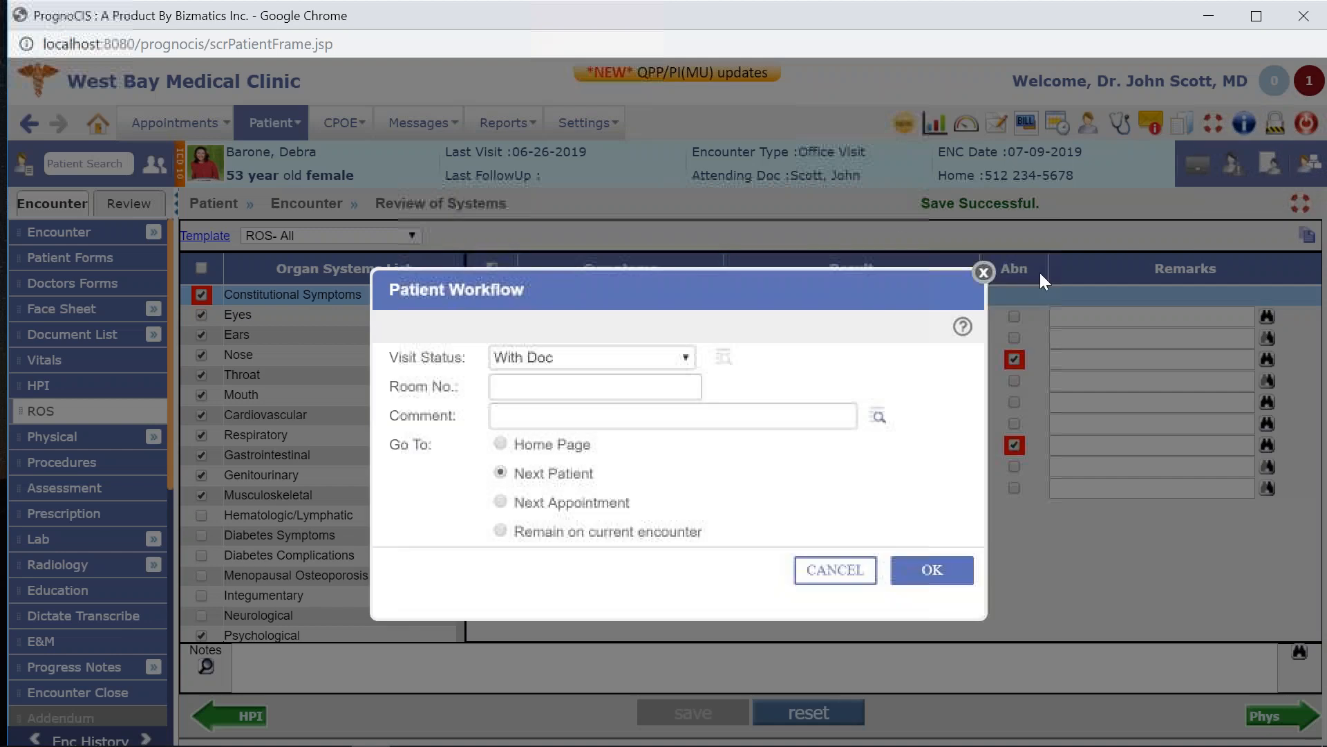
left_click(557, 356)
left_click(520, 396)
left_click(534, 394)
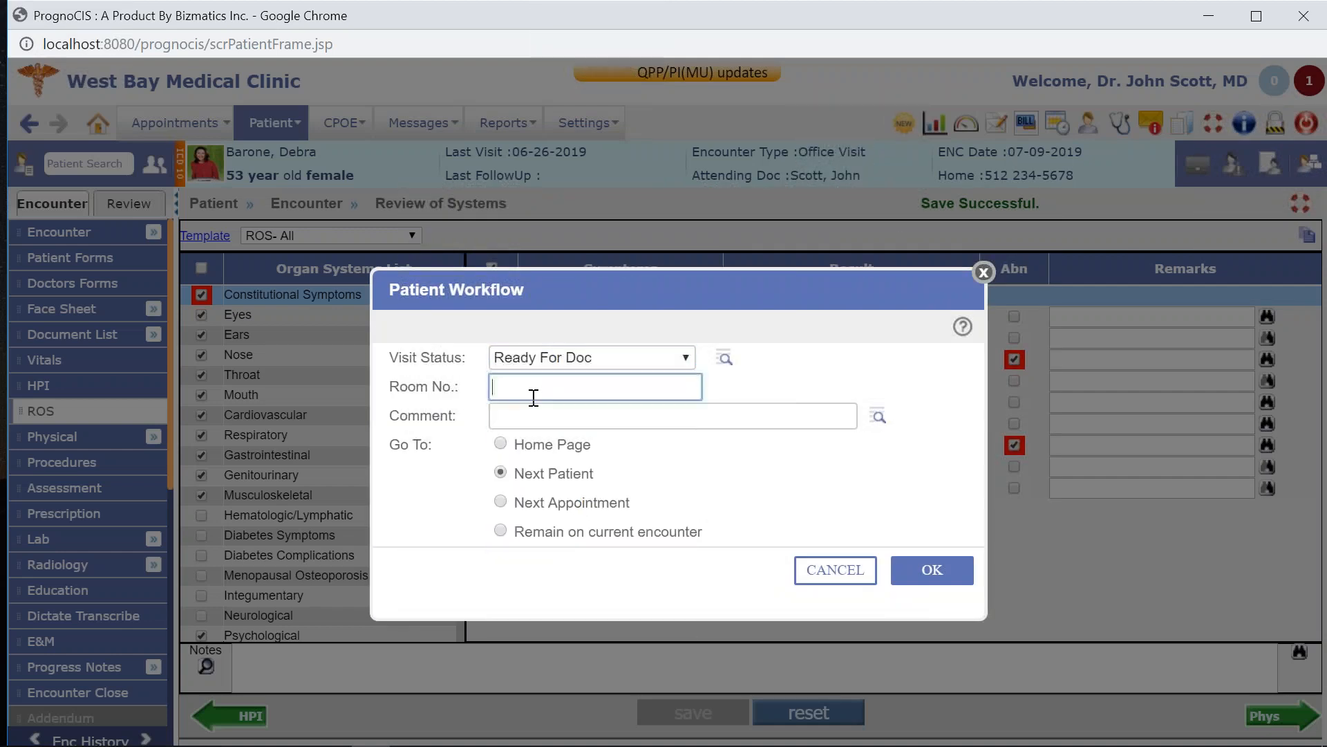
type("113")
left_click(501, 443)
left_click(942, 574)
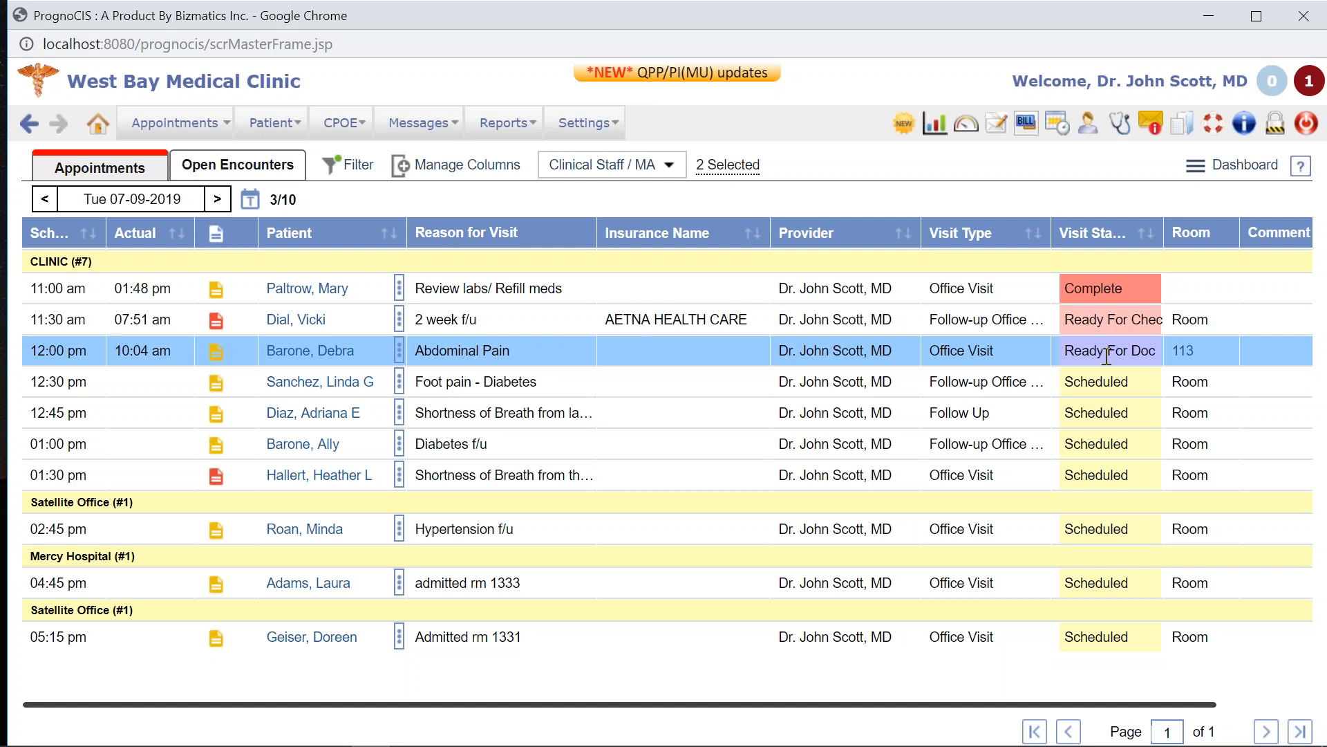
Open the vitals of the 12:00 pm Abdominal Pain patient's encounter, and collapse and restore the encounter navigation.
left_click(297, 354)
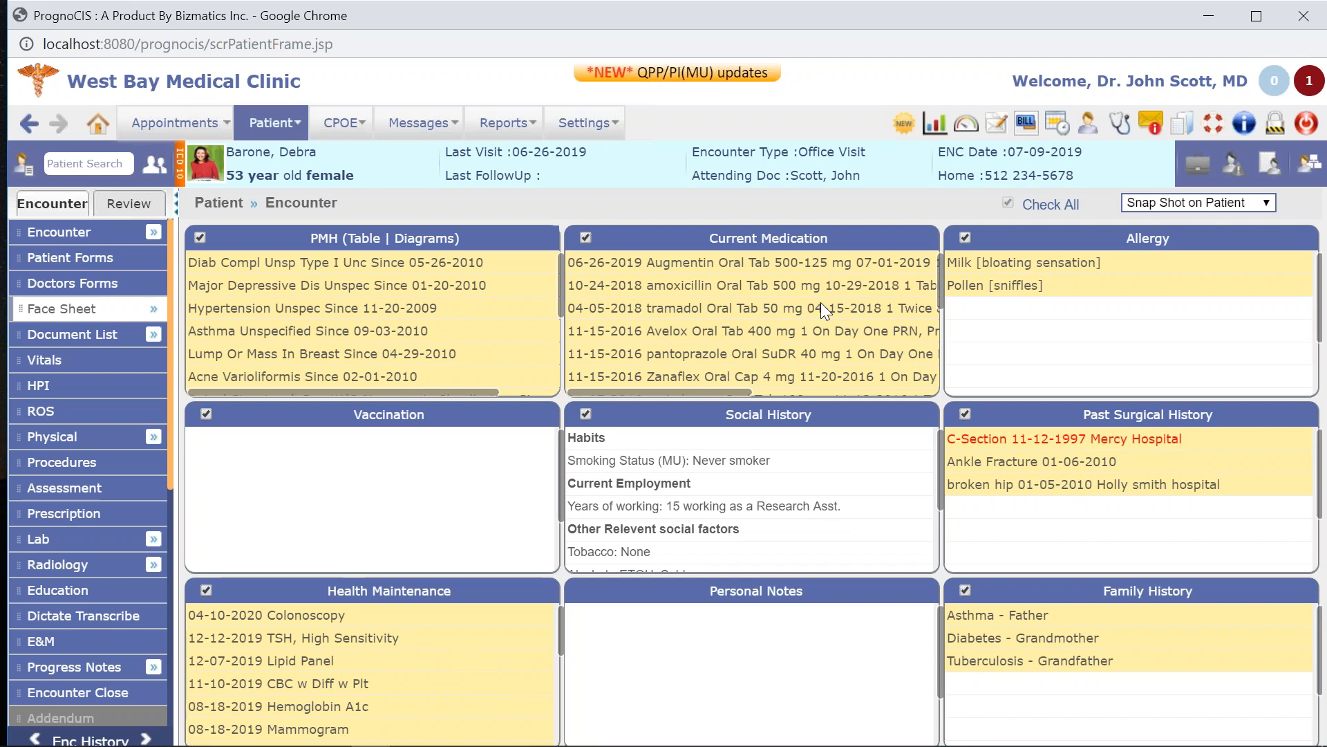
left_click(48, 360)
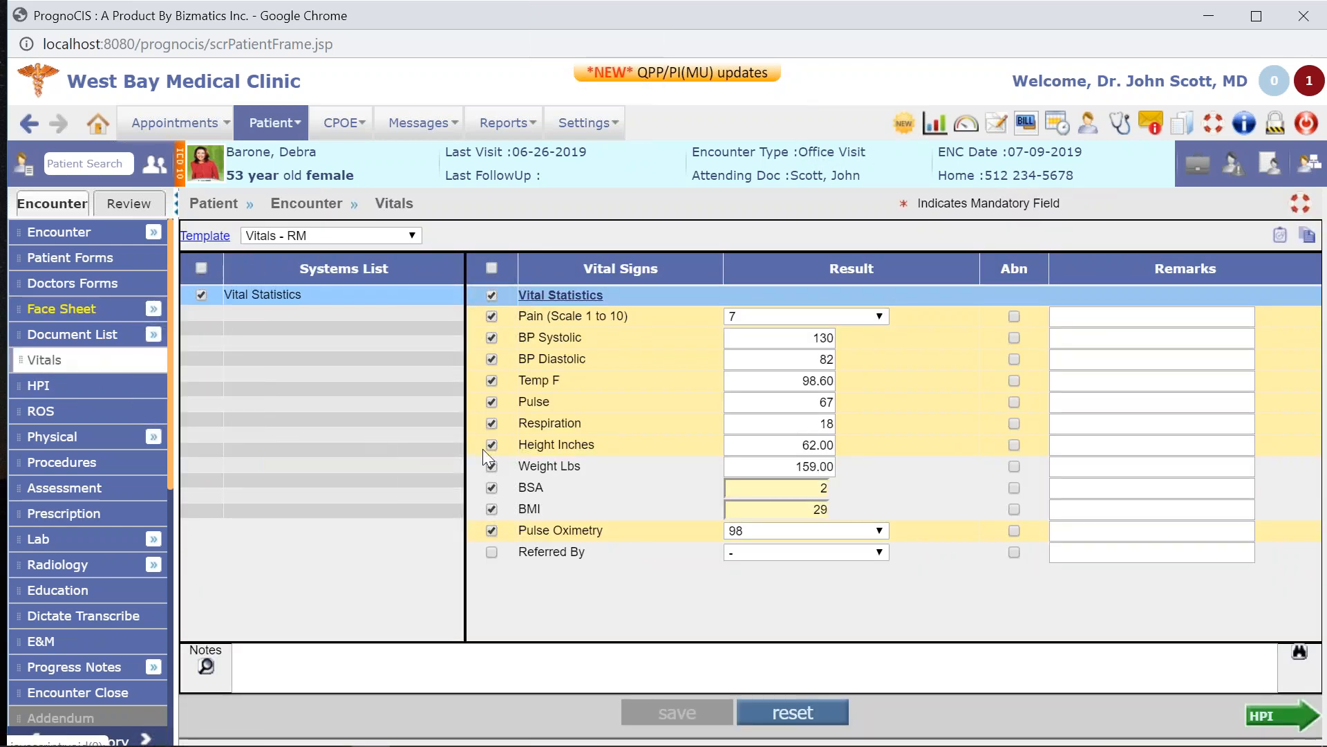
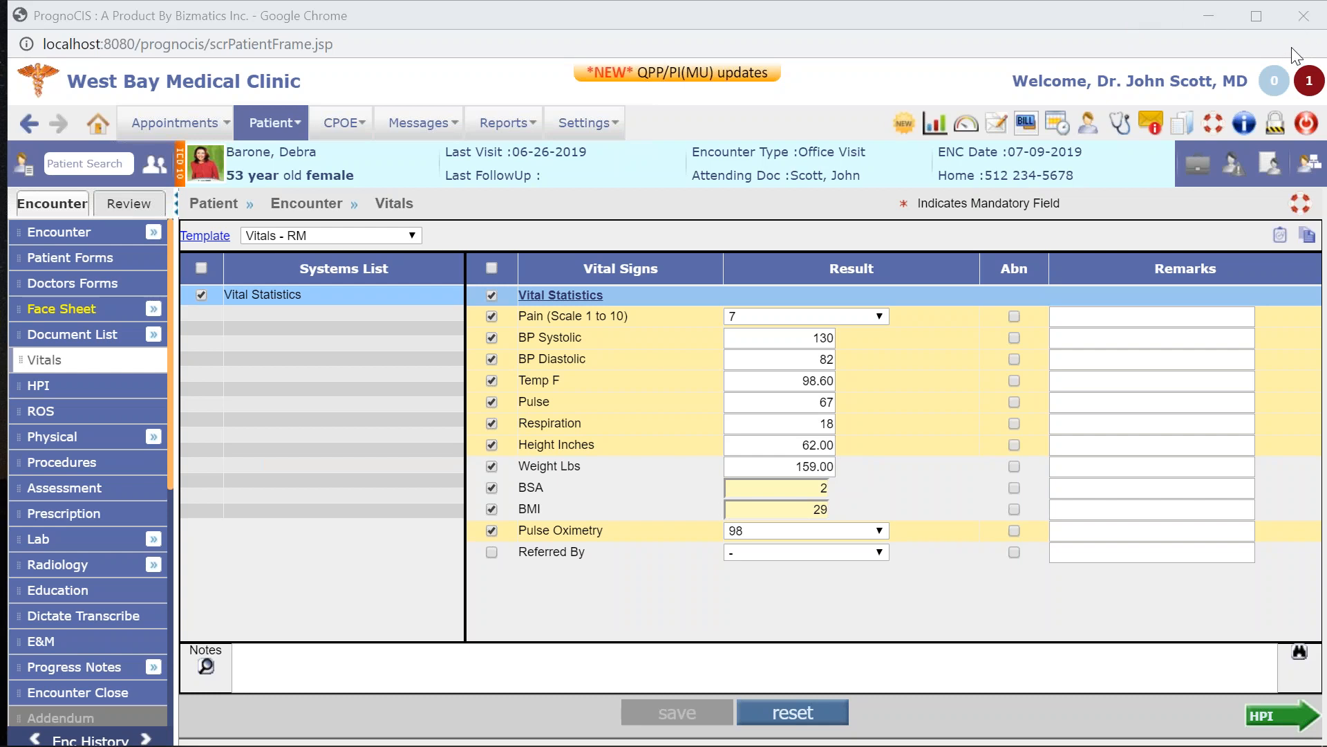
left_click(177, 202)
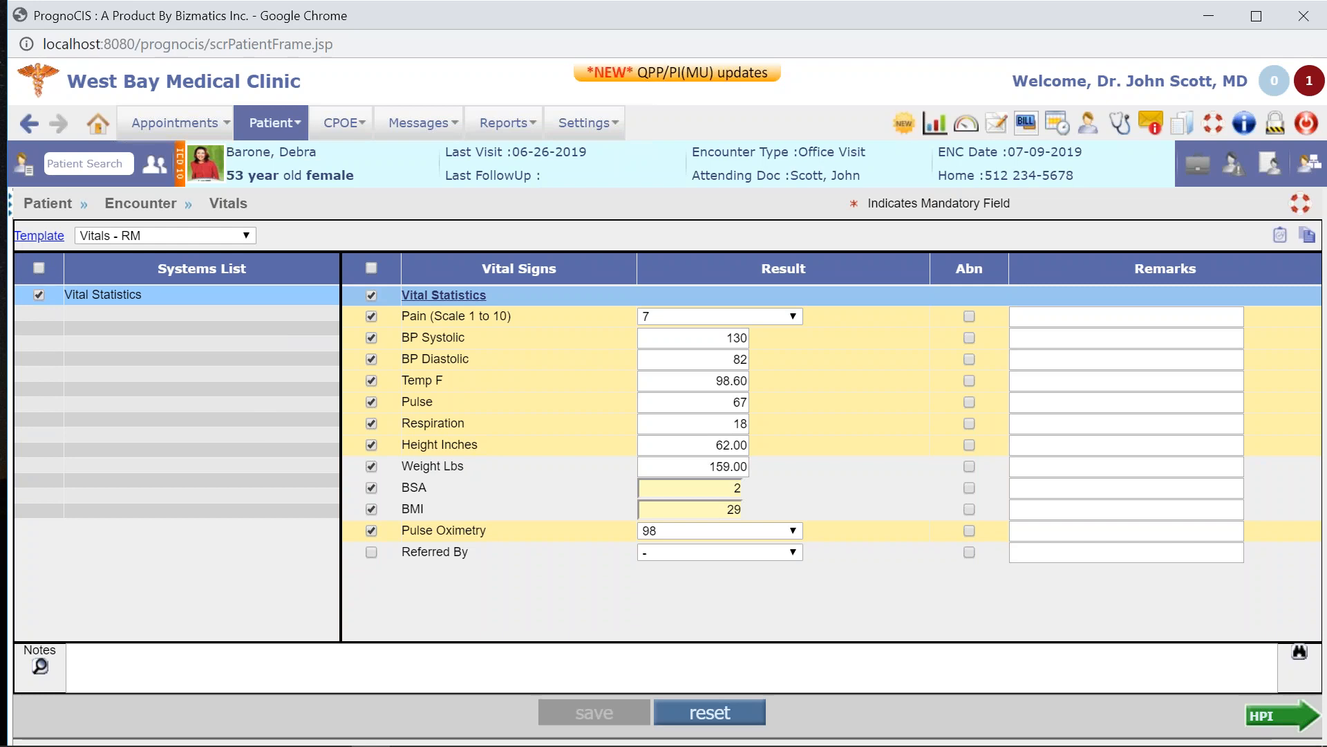
left_click(12, 208)
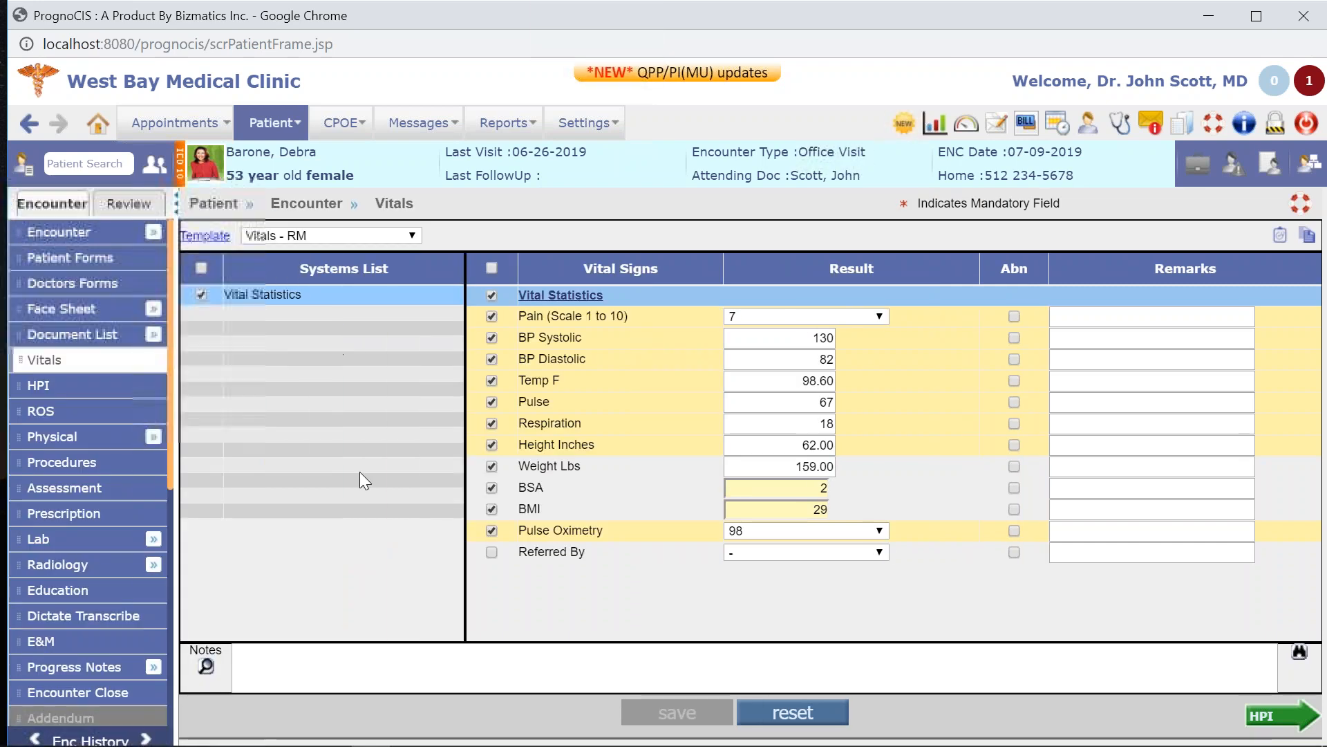
left_click(1209, 16)
right_click(492, 291)
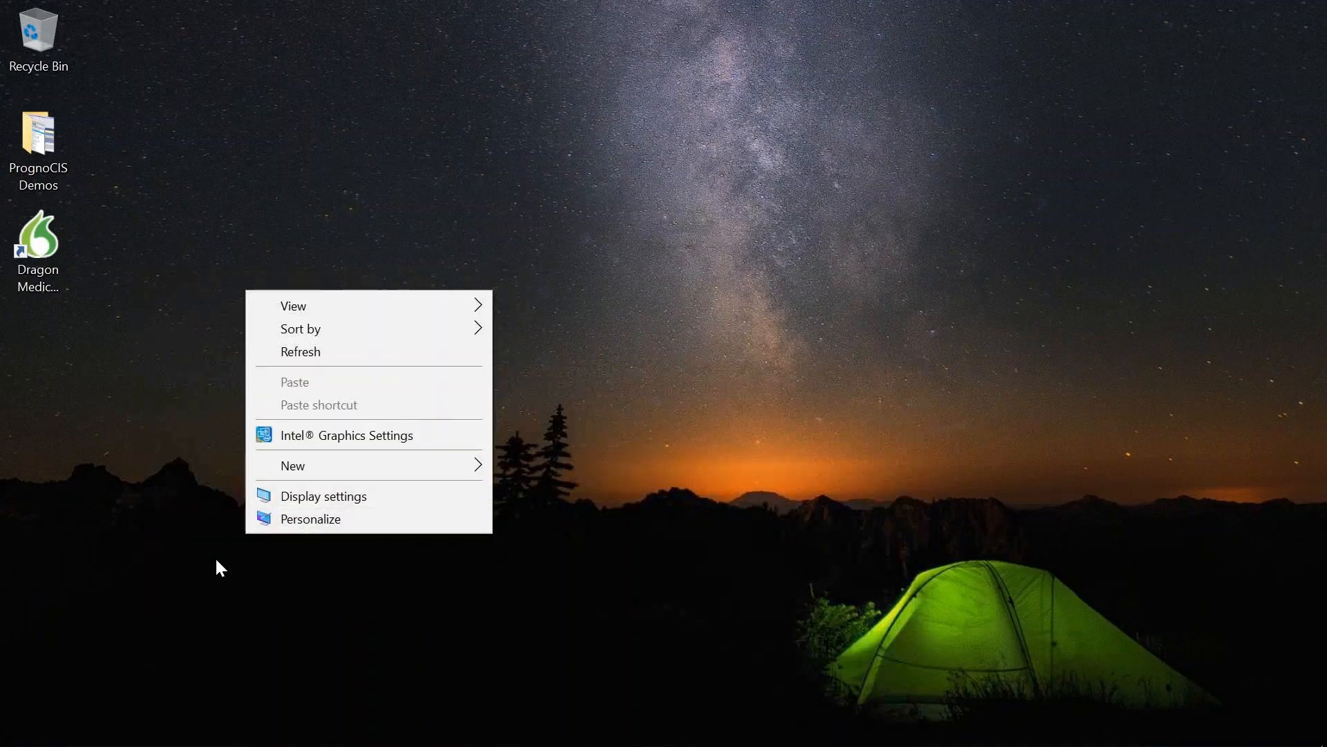
mouse_move(325, 745)
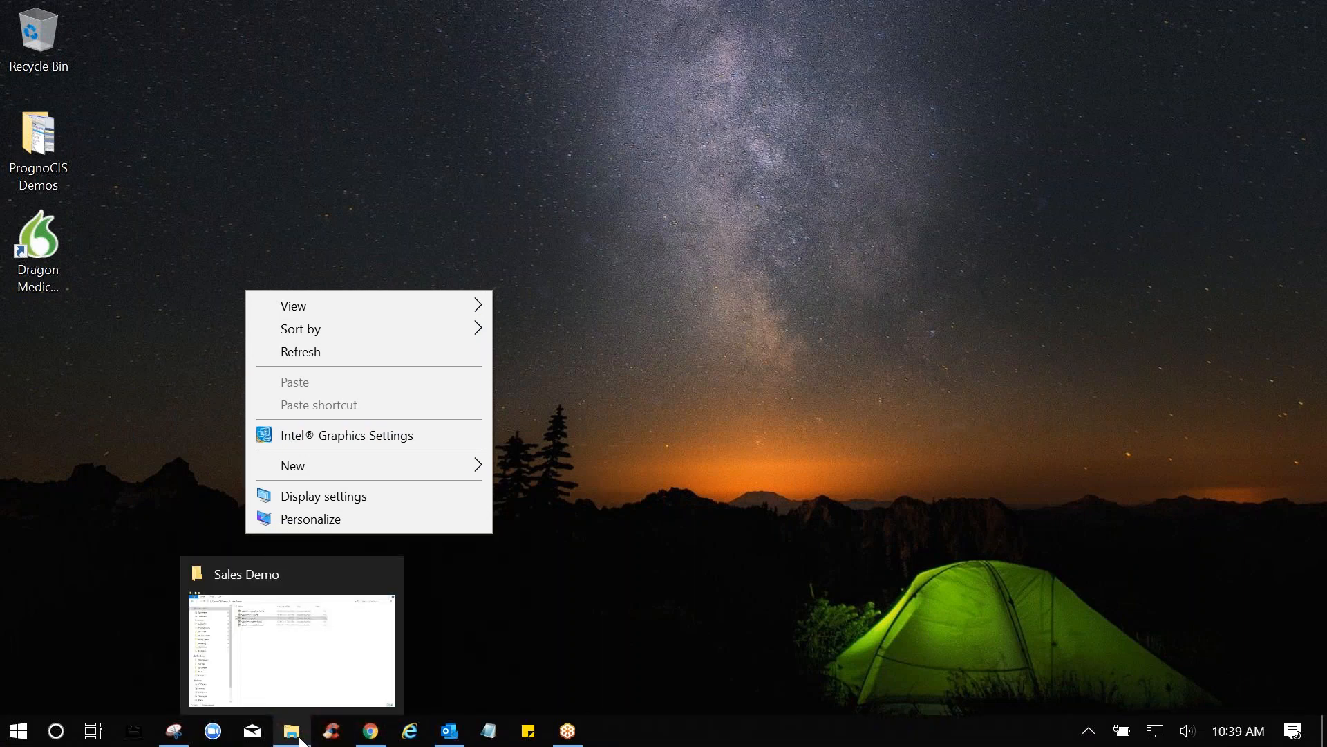
left_click(393, 682)
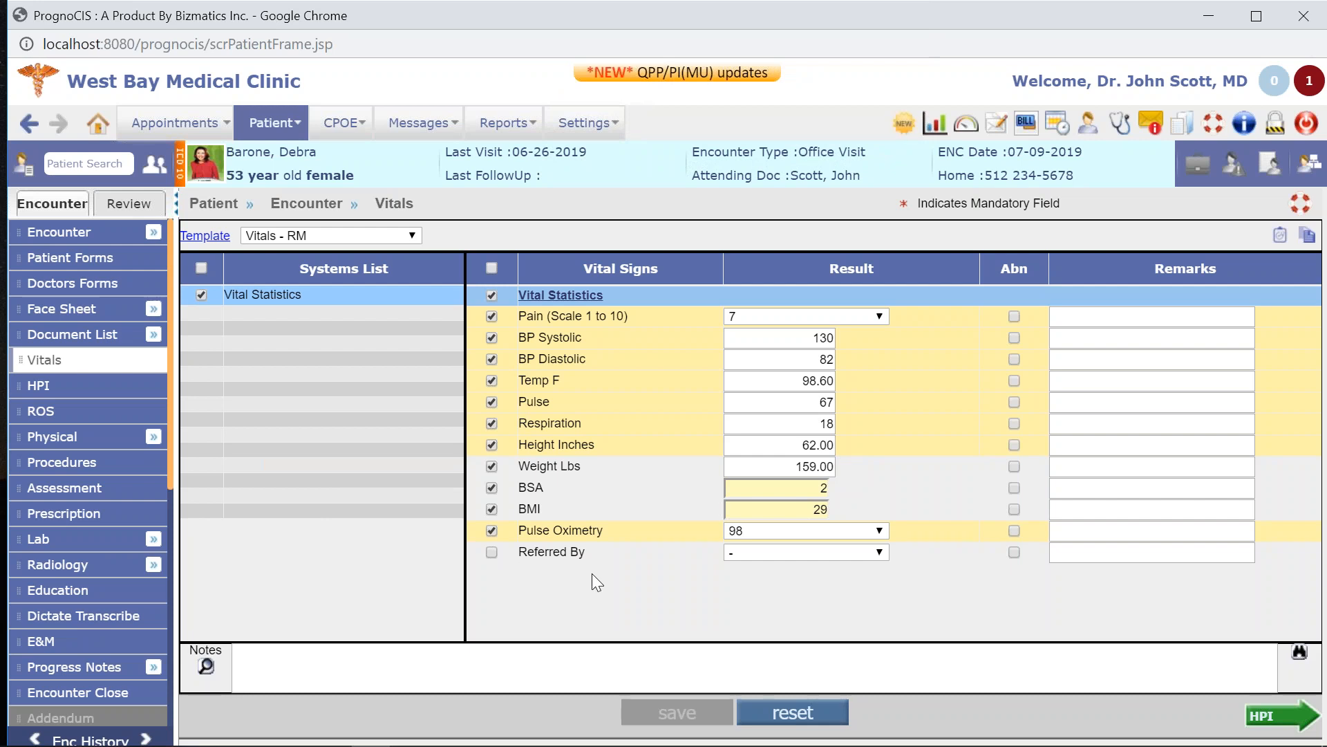
Enlarge the page display and return it to its normal size.
key("ctrl+plus")
key("ctrl+plus")
key("ctrl+plus")
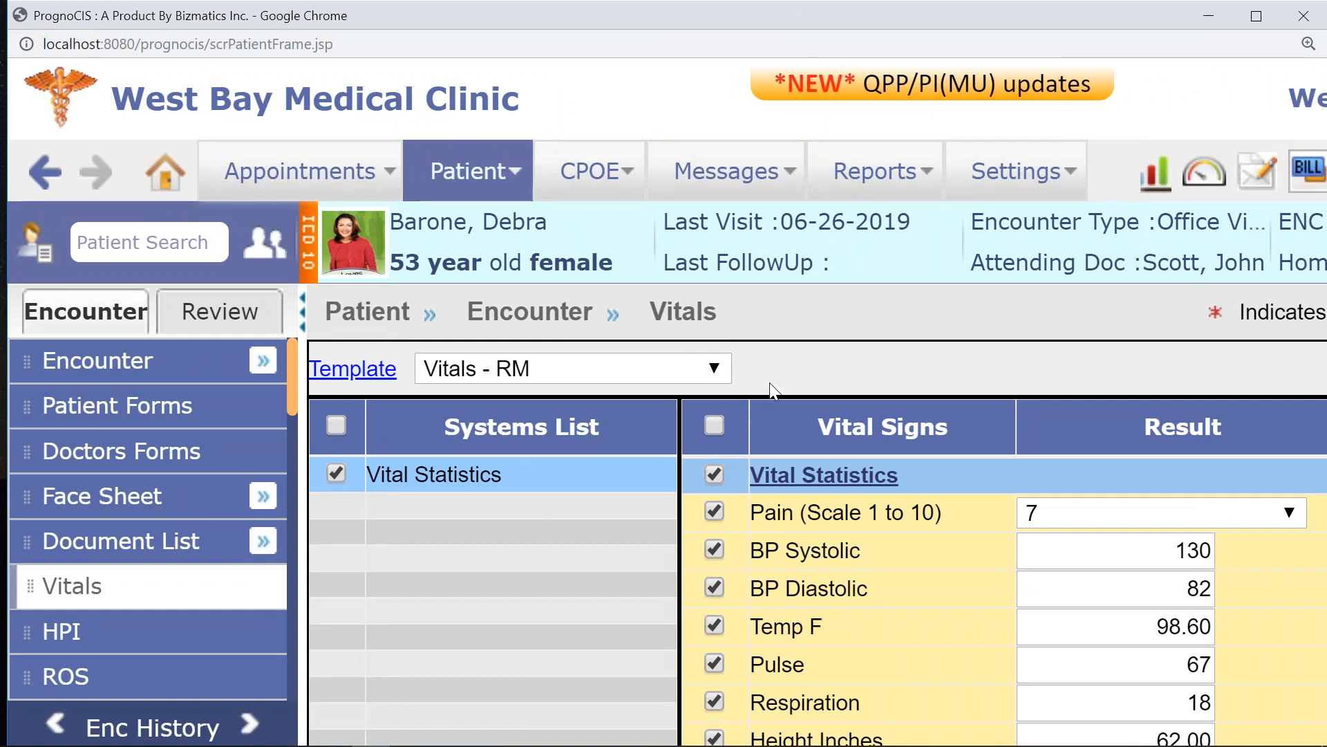
key("ctrl+minus")
key("ctrl+minus")
key("ctrl+minus")
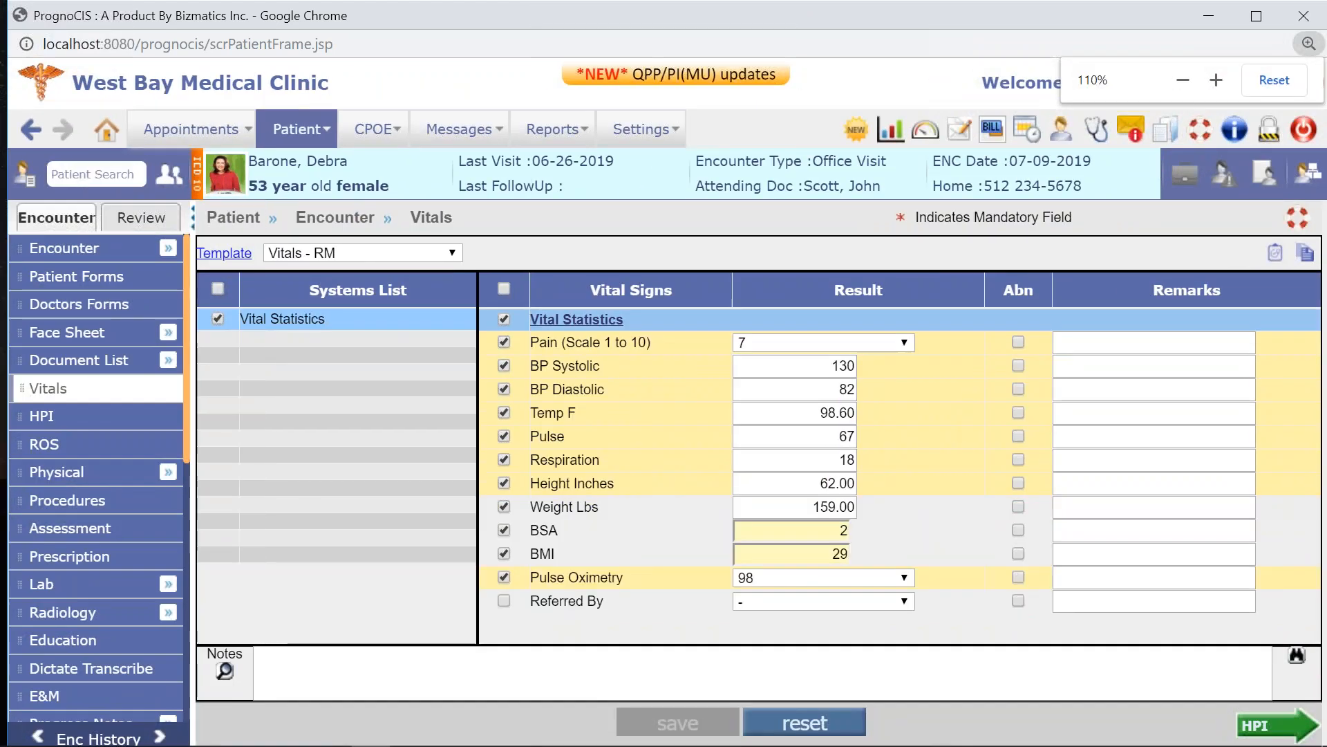
key("ctrl+minus")
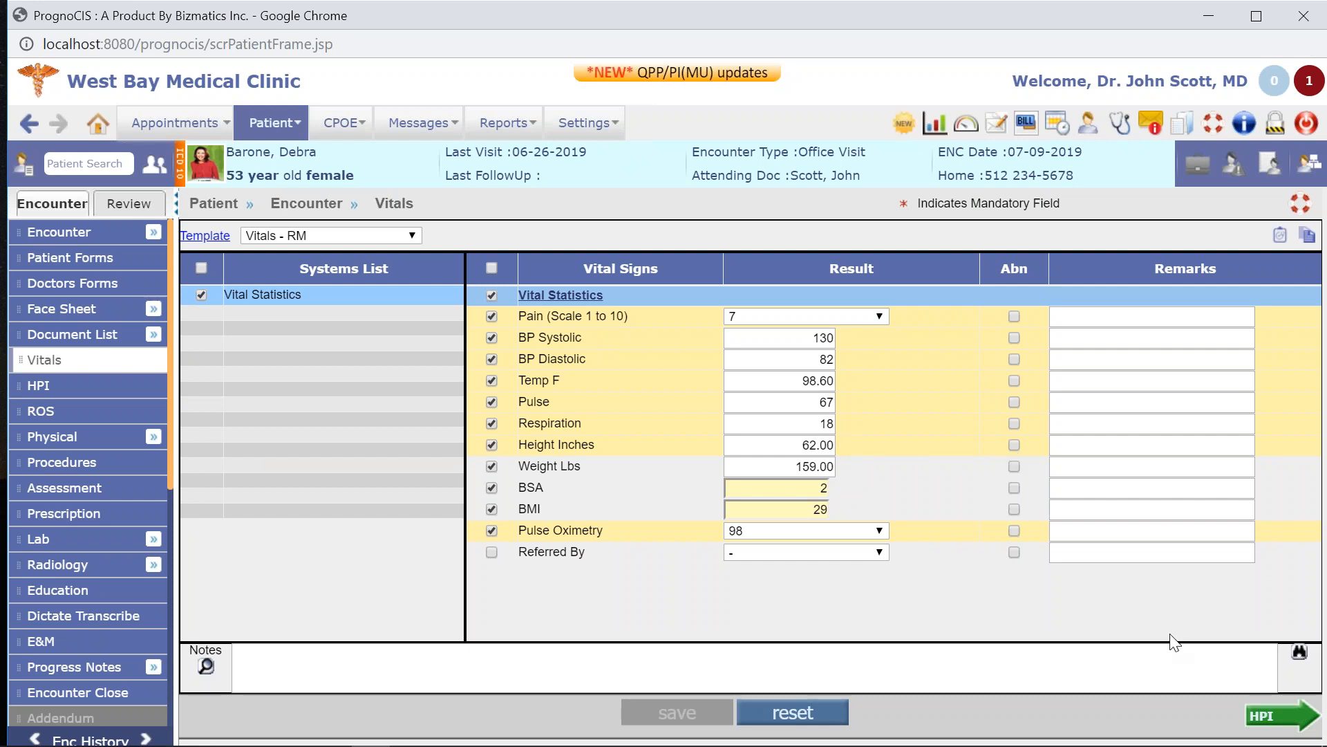
Go through the HPI and Review of Systems to the Physical Examination, and view its available templates and organ systems.
left_click(1273, 717)
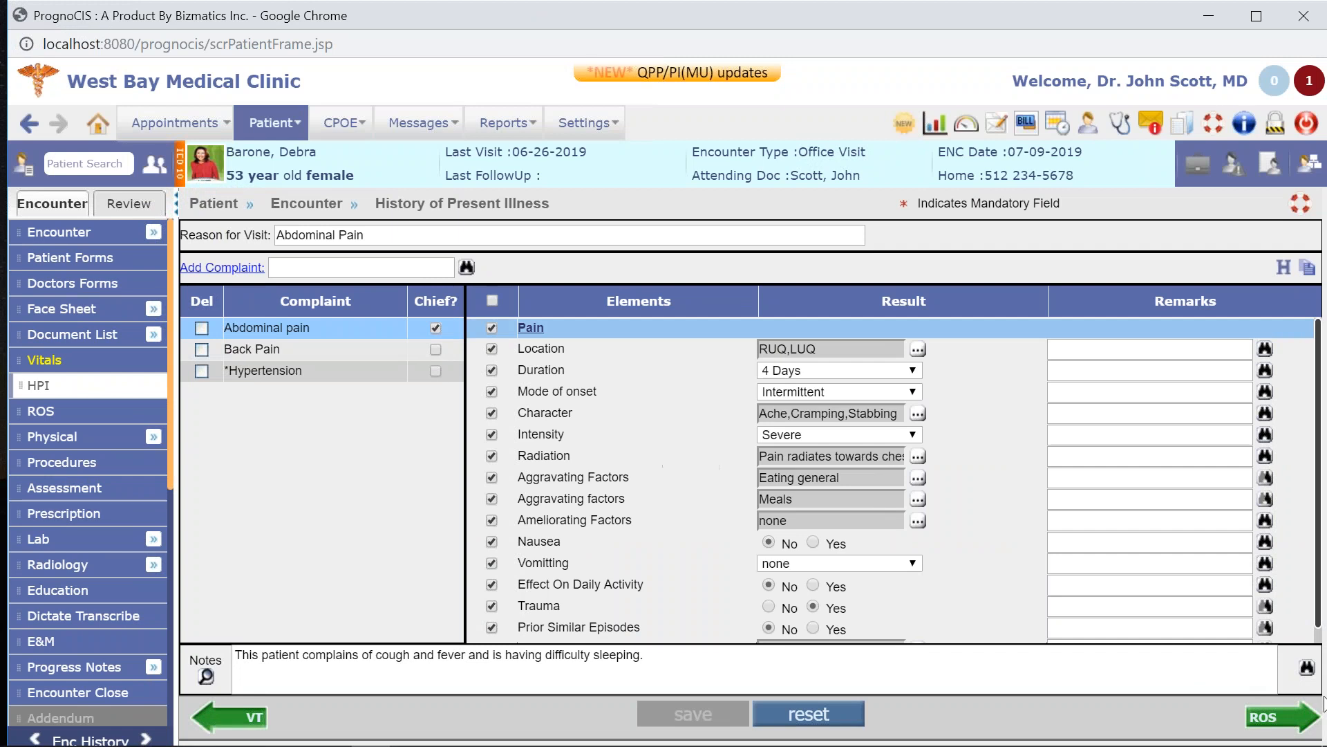
left_click(1273, 717)
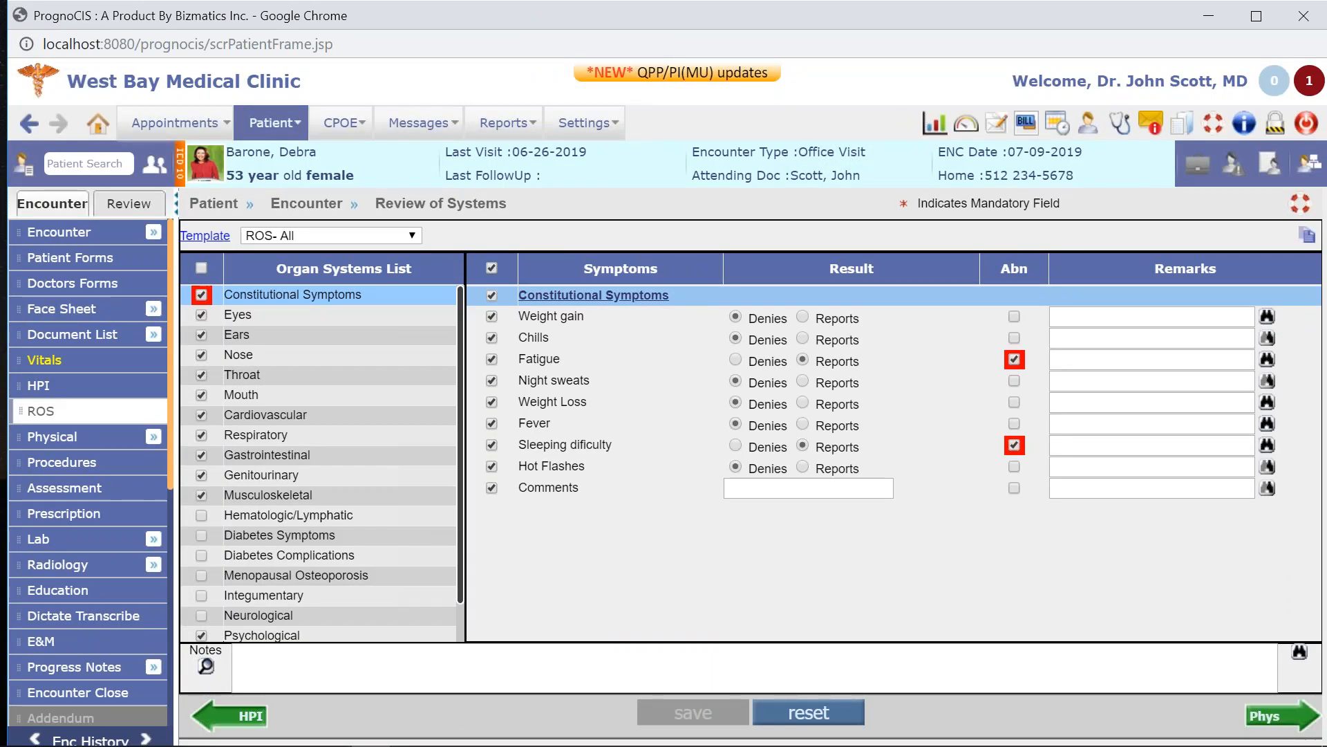
left_click(66, 441)
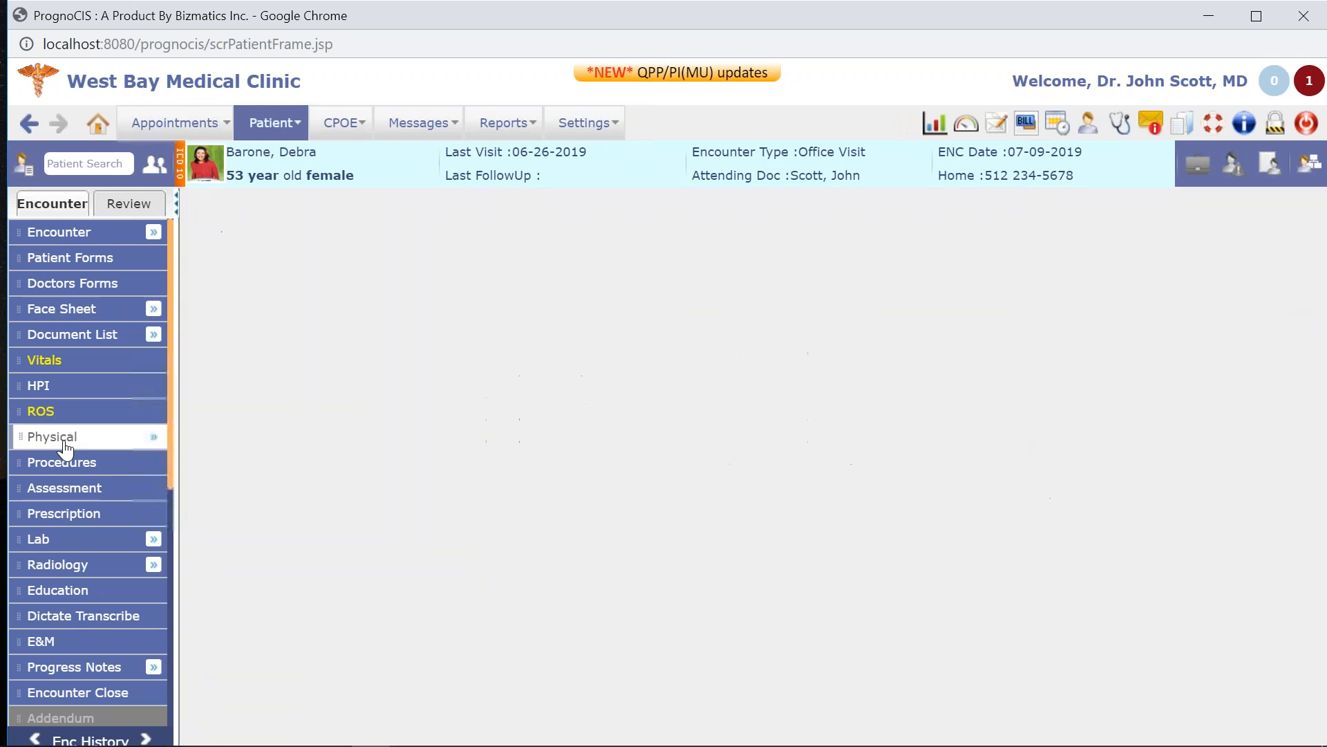
left_click(340, 233)
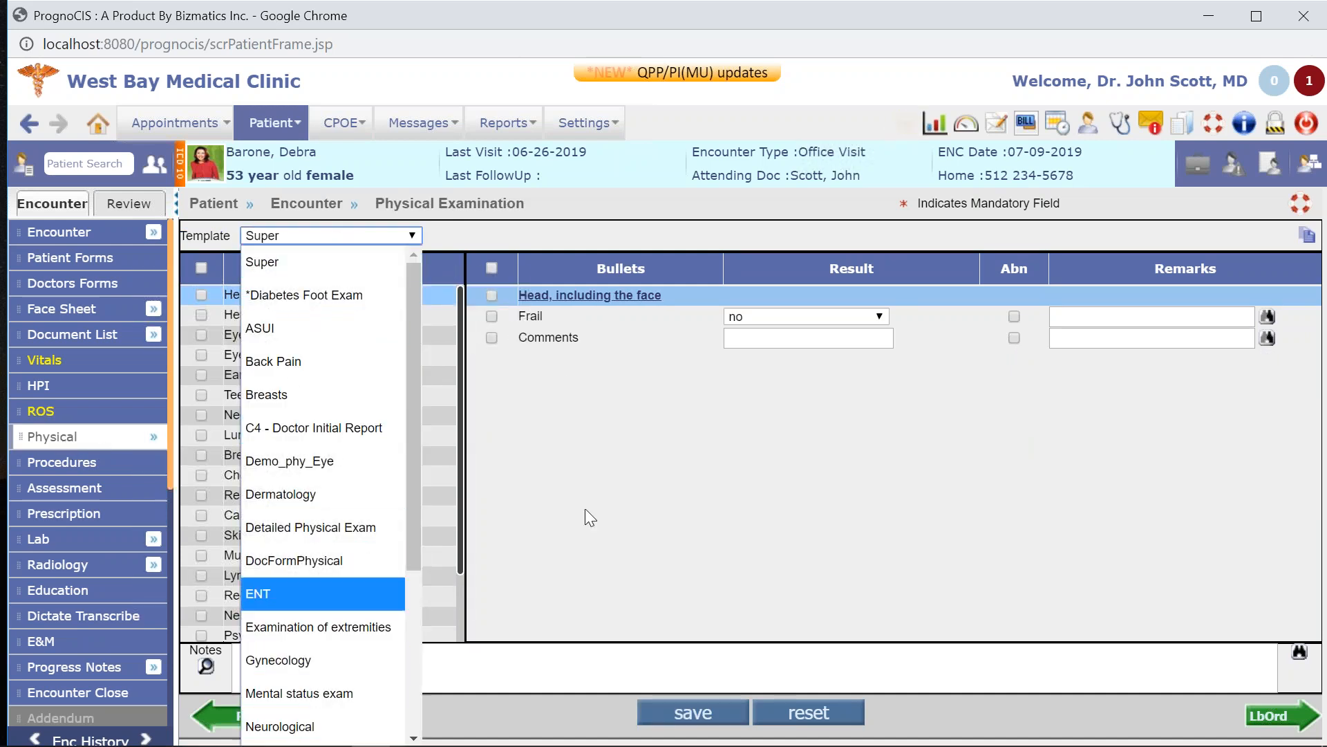
left_click(708, 475)
scroll(343, 430, "down", 2)
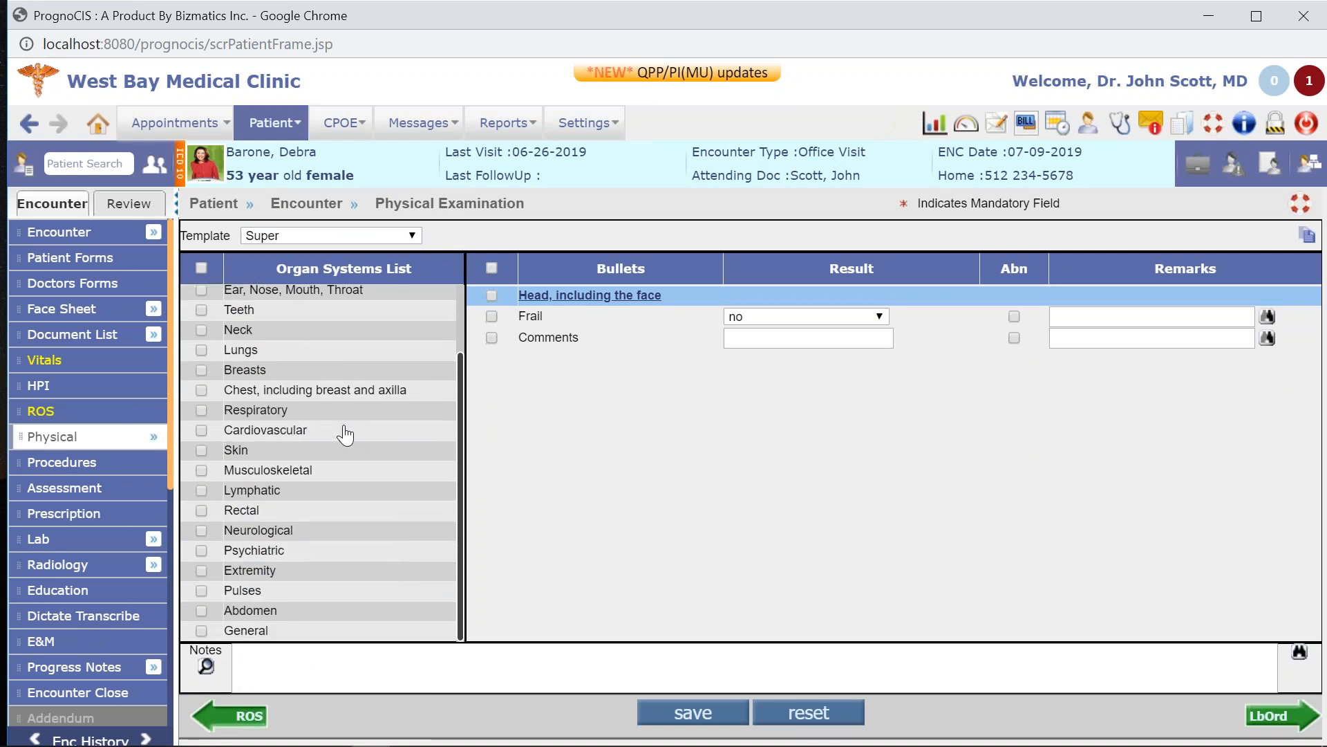
Include all Abdomen exam bullets and set Bowel Sounds to Abnormal, Rigidity to Yes and liver to Enlarged.
left_click(251, 609)
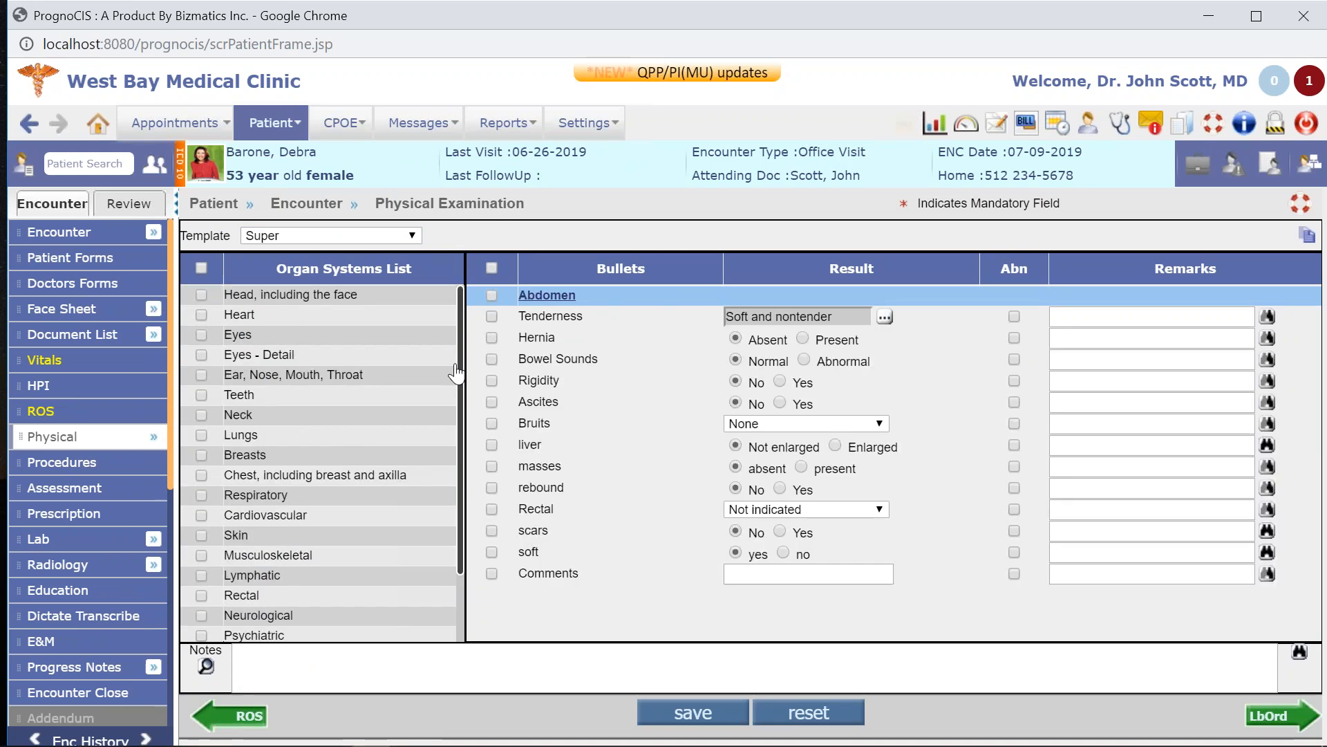
left_click(491, 269)
left_click(804, 360)
left_click(779, 382)
left_click(835, 446)
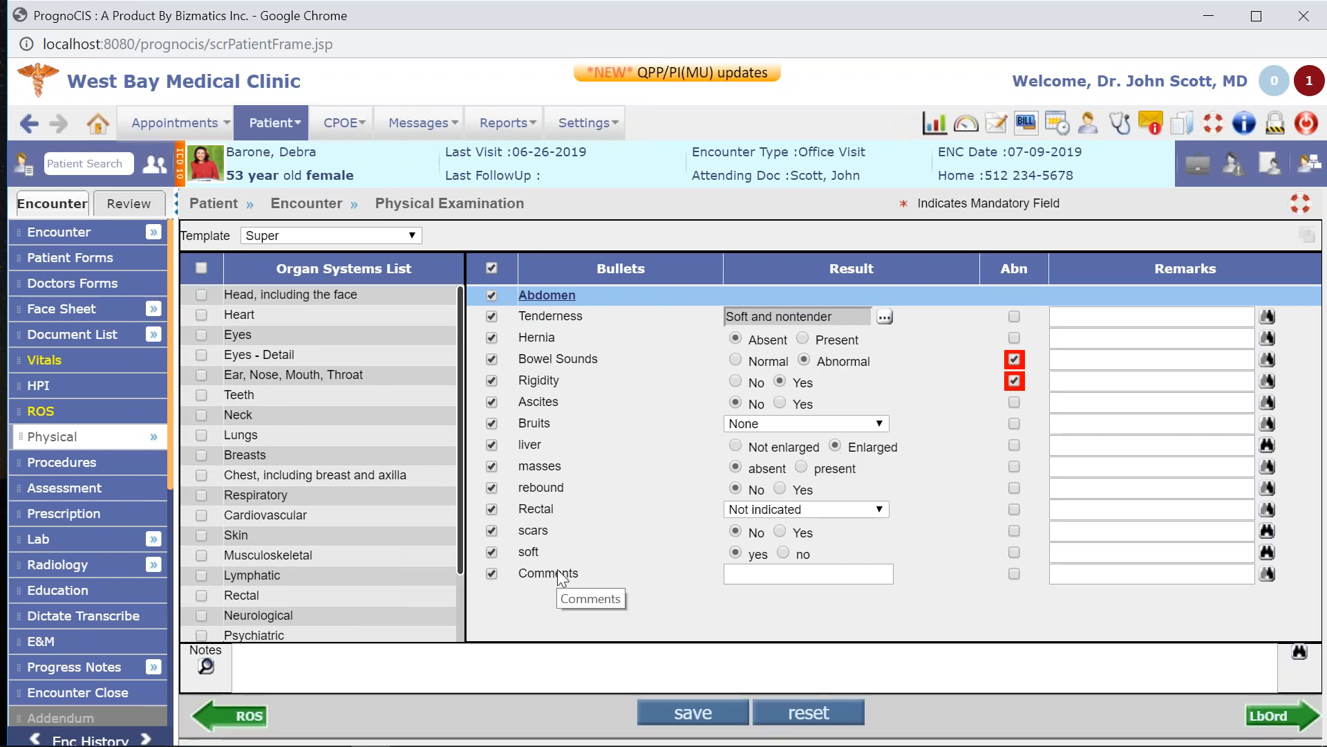
Open the physical exam diagrams and mark pain on the right and left anterior upper abdomen of the HumanBody diagram.
mouse_move(138, 439)
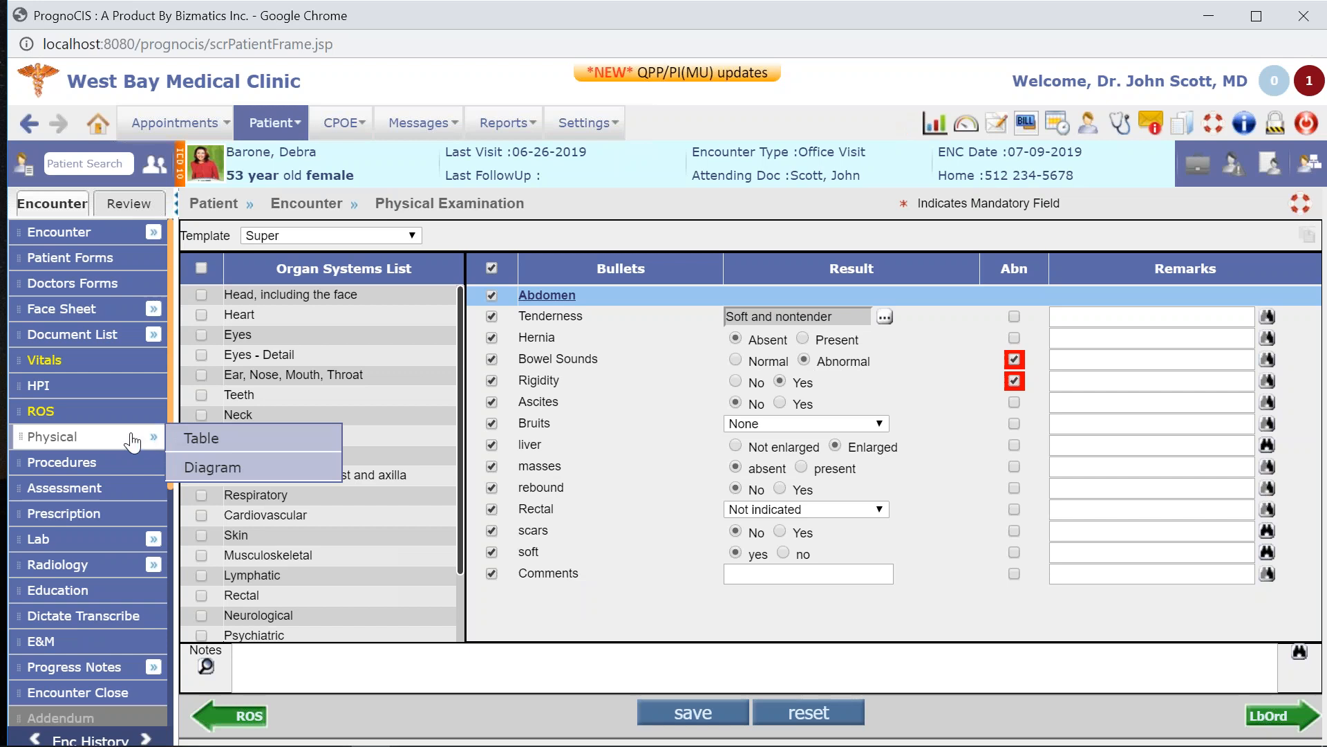
left_click(215, 469)
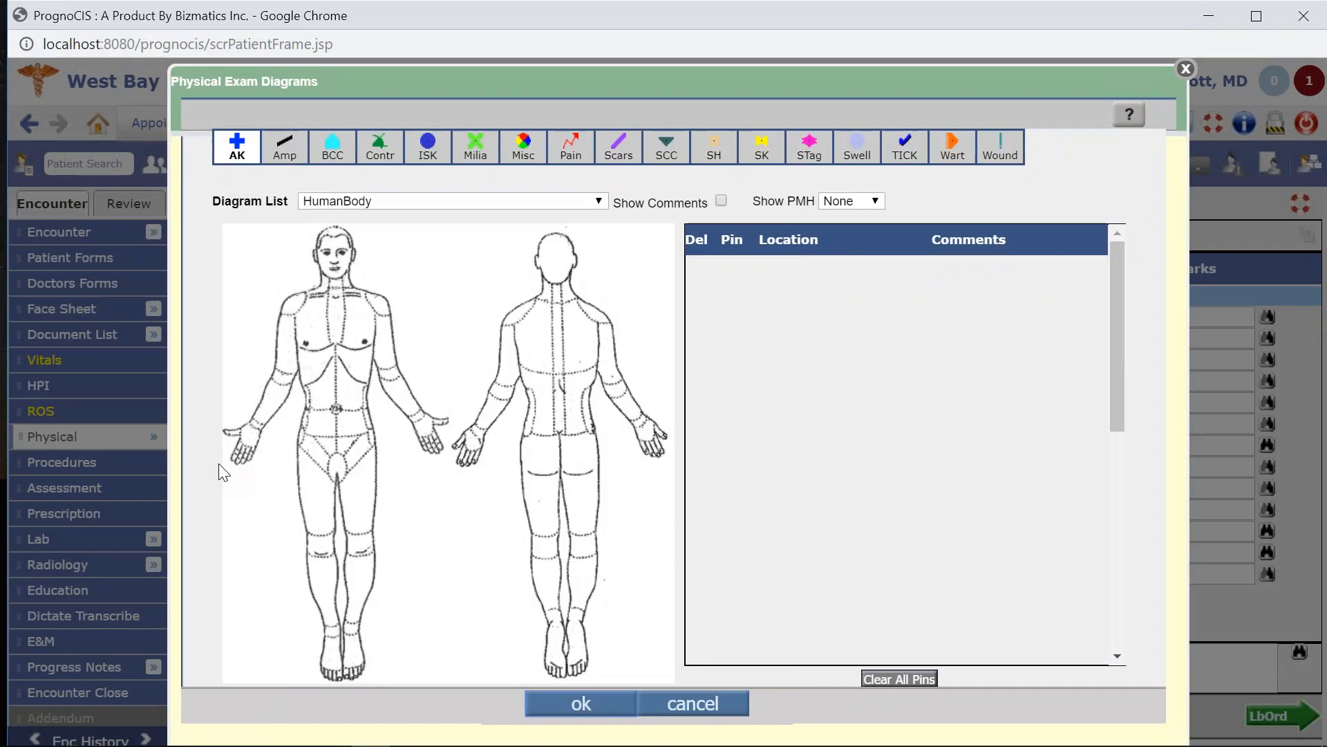
left_click(571, 151)
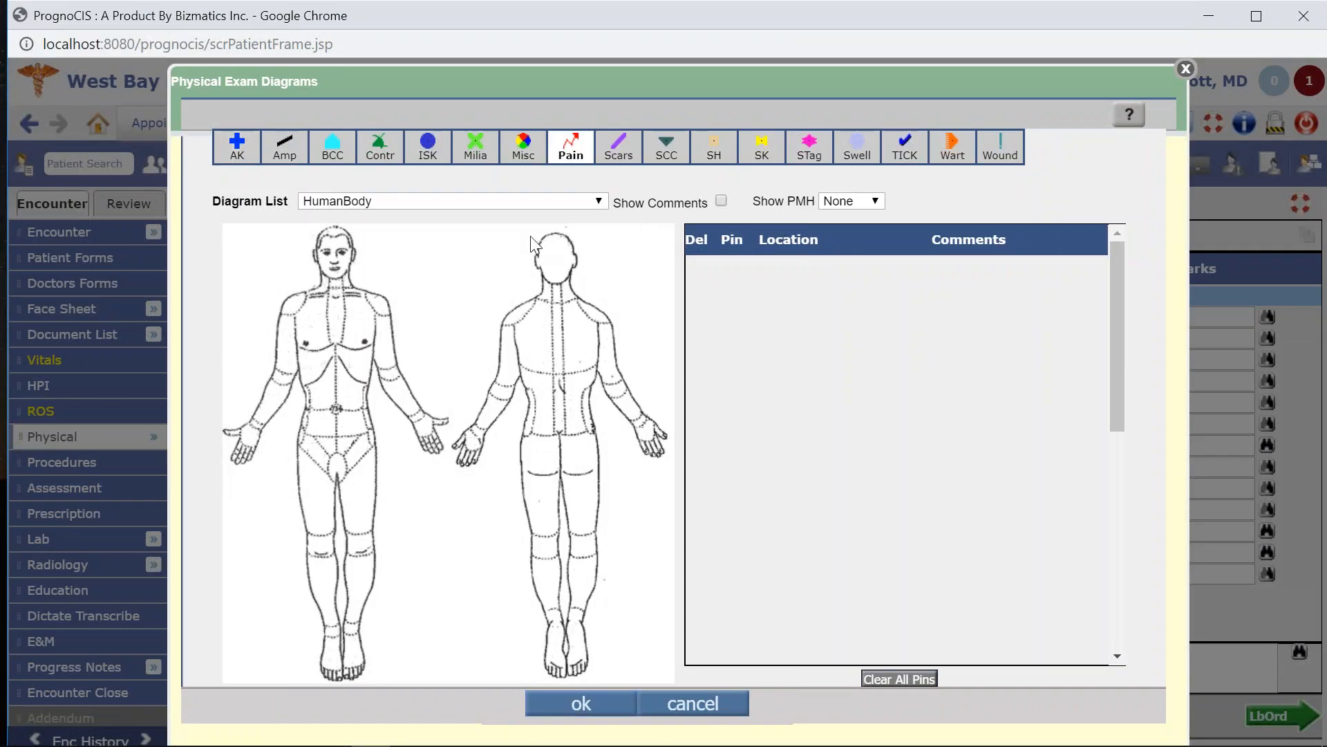
left_click(312, 394)
left_click(352, 394)
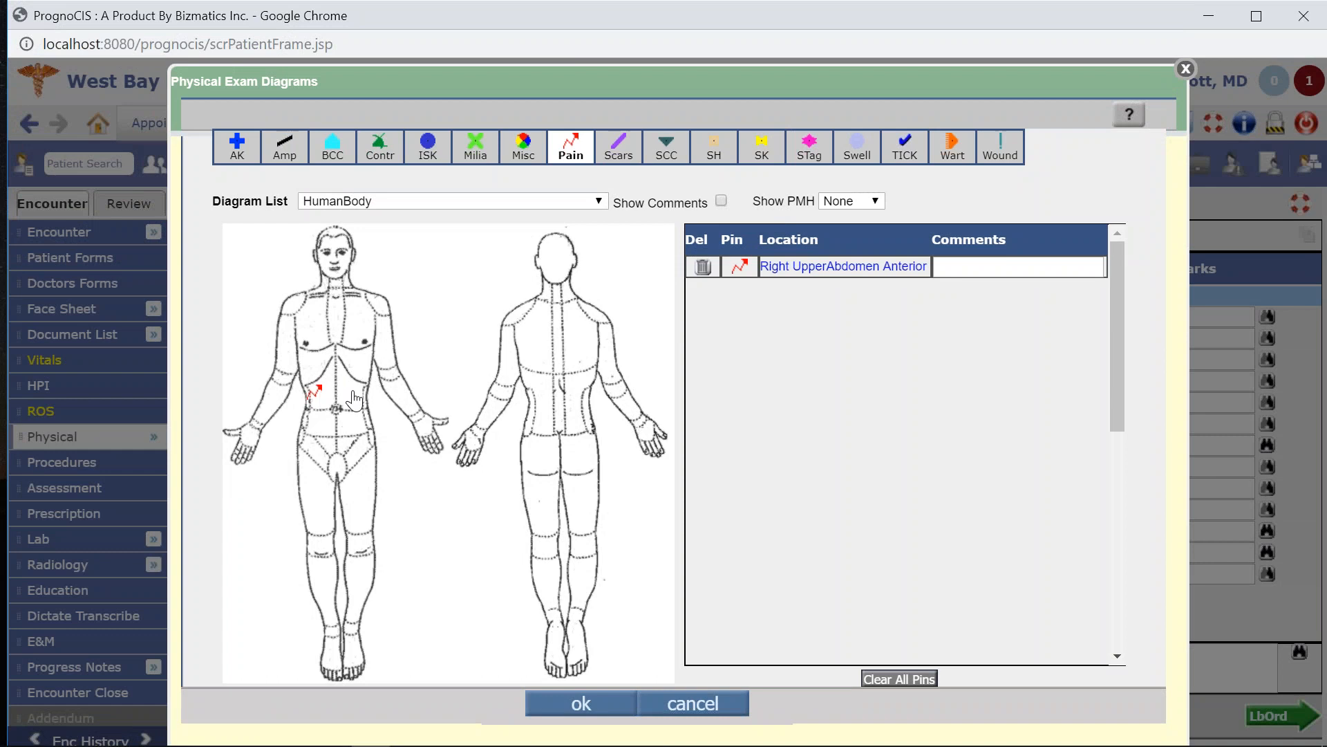
View the other body diagrams available for the physical examination.
left_click(532, 193)
scroll(489, 631, "down", 5)
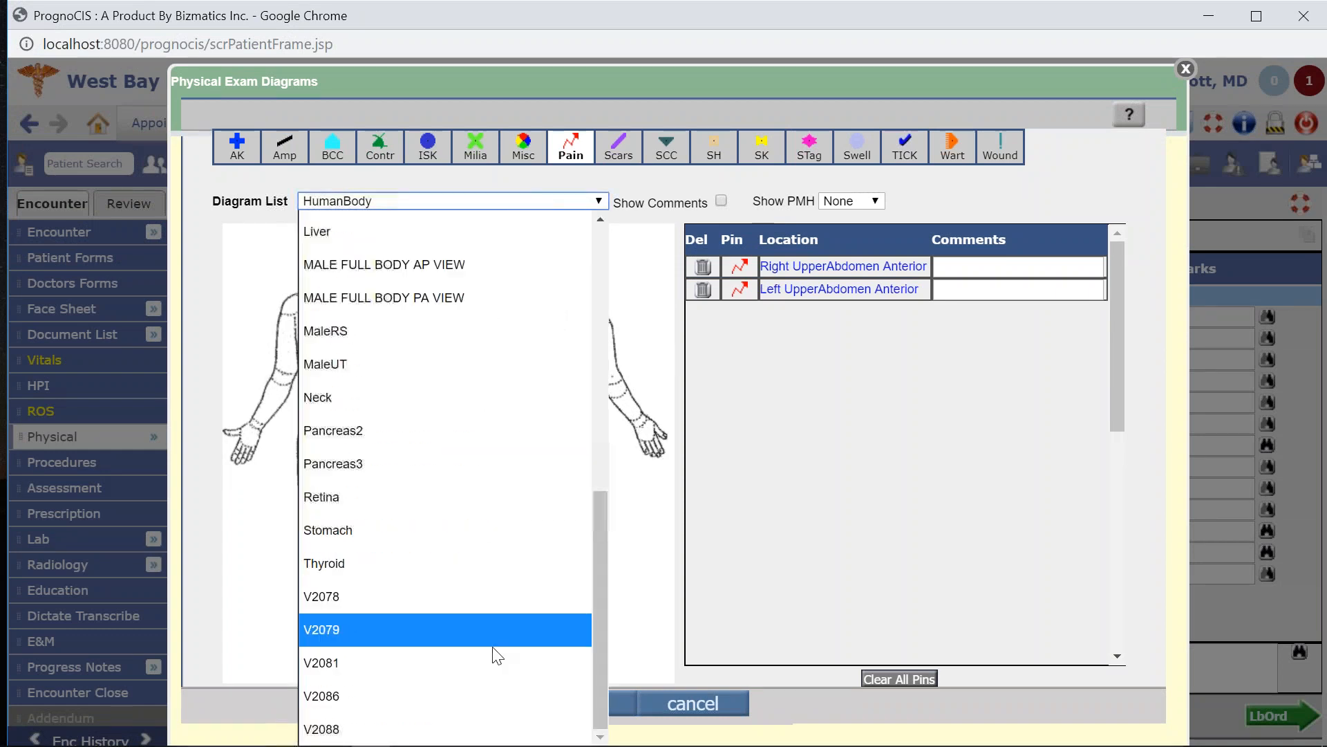
left_click(858, 523)
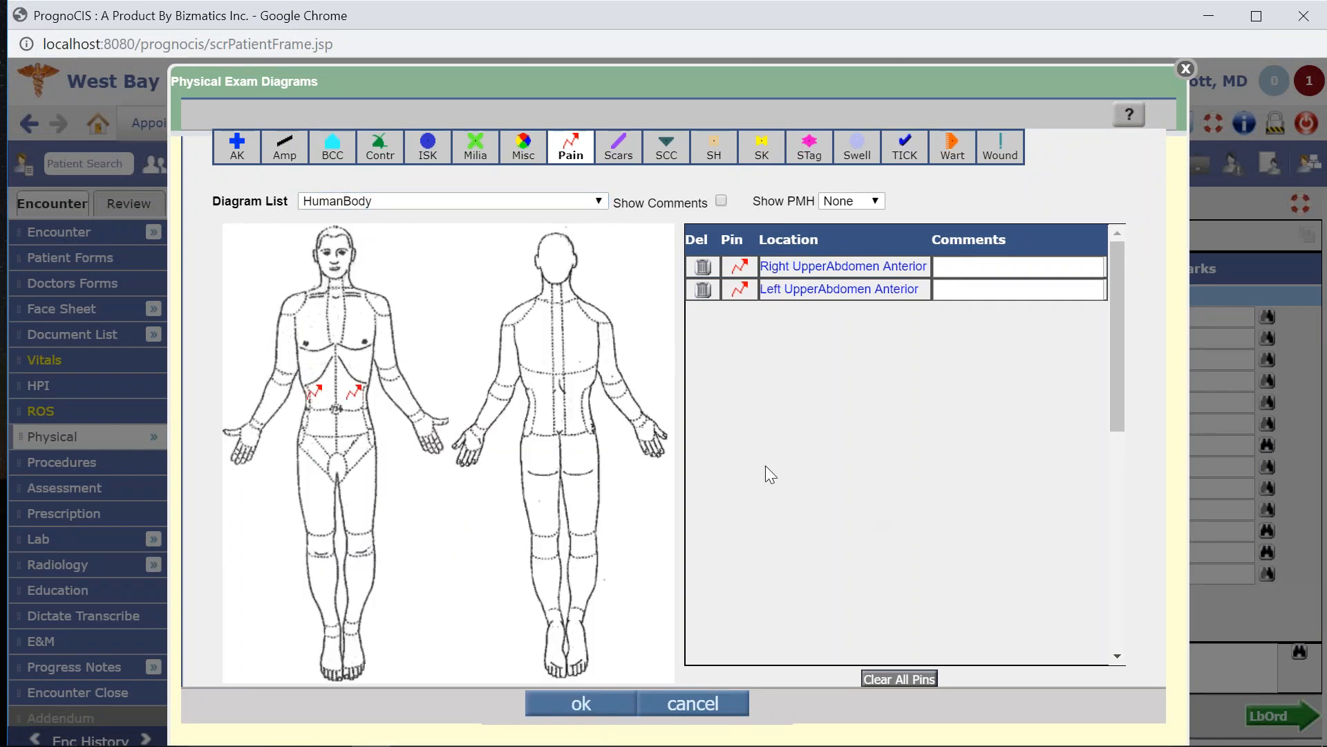
Mark pain on the left temple in the FaceLeft diagram and accept the physical exam diagrams.
left_click(347, 261)
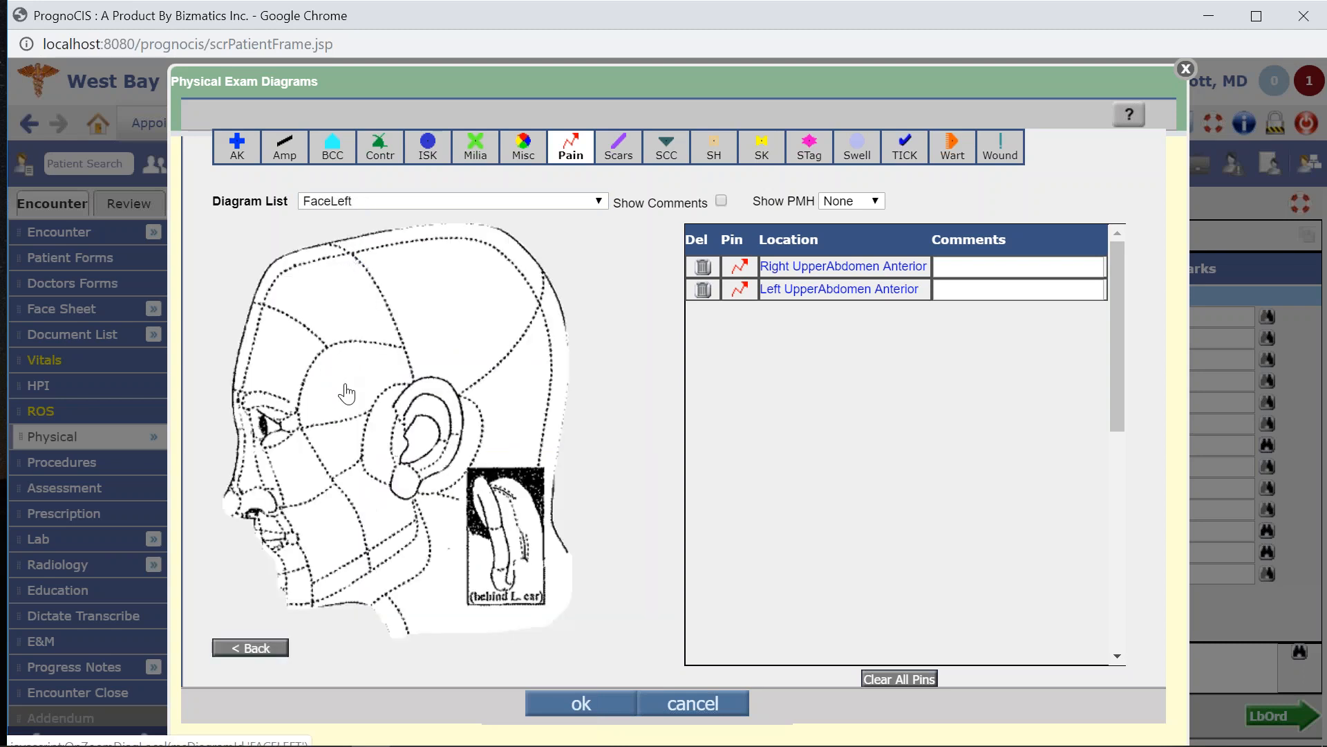
left_click(319, 388)
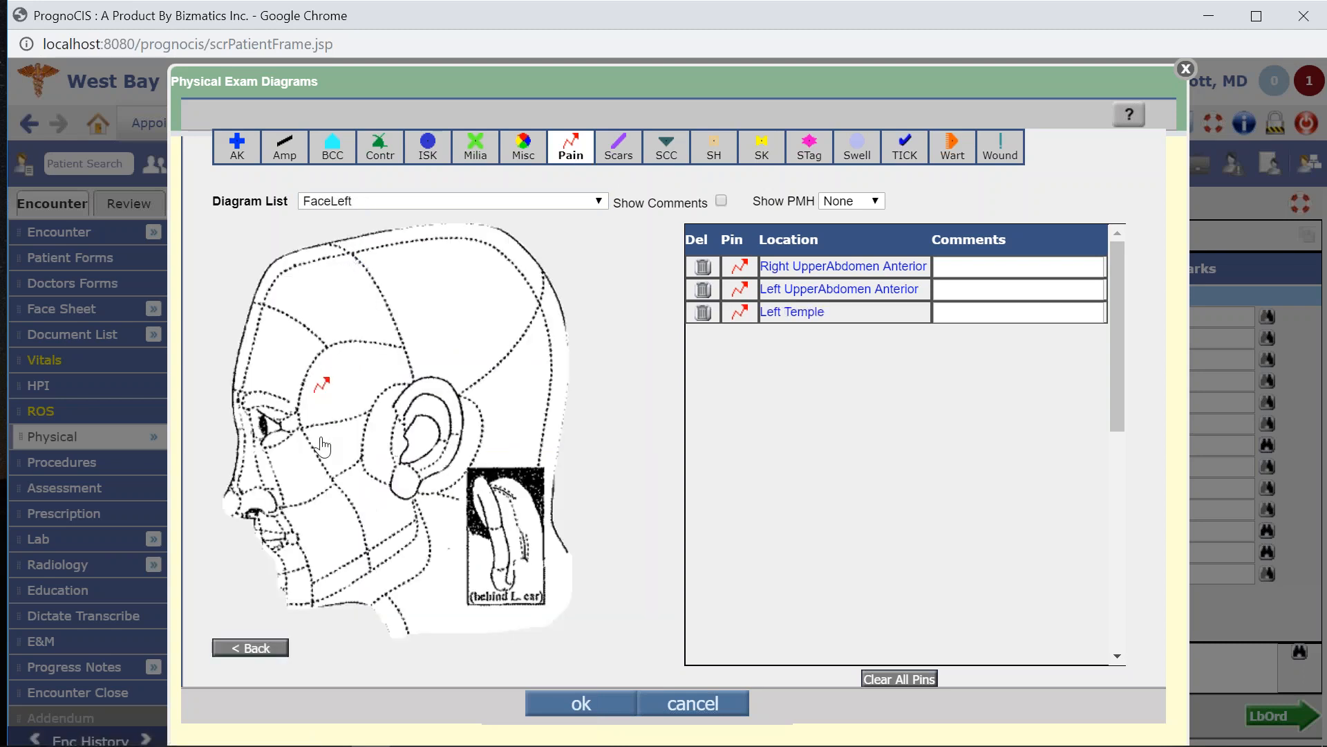
left_click(961, 311)
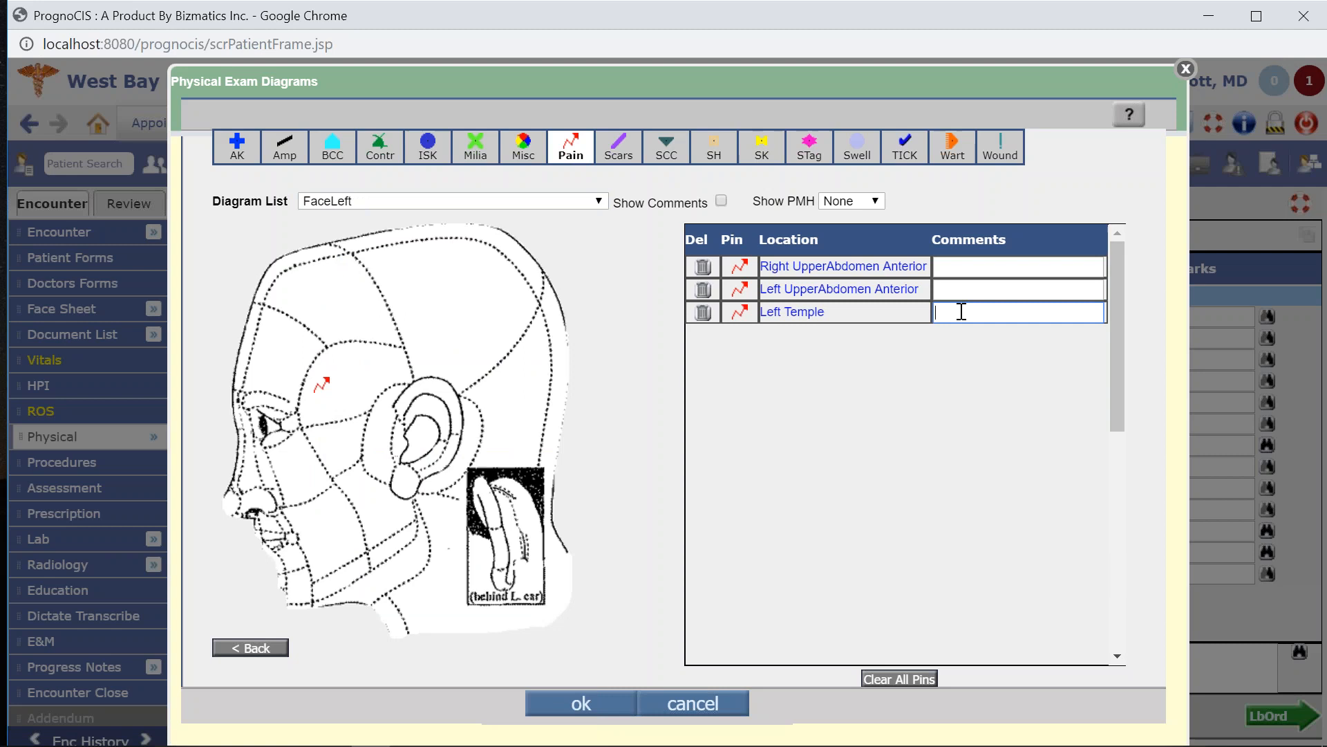
left_click(970, 288)
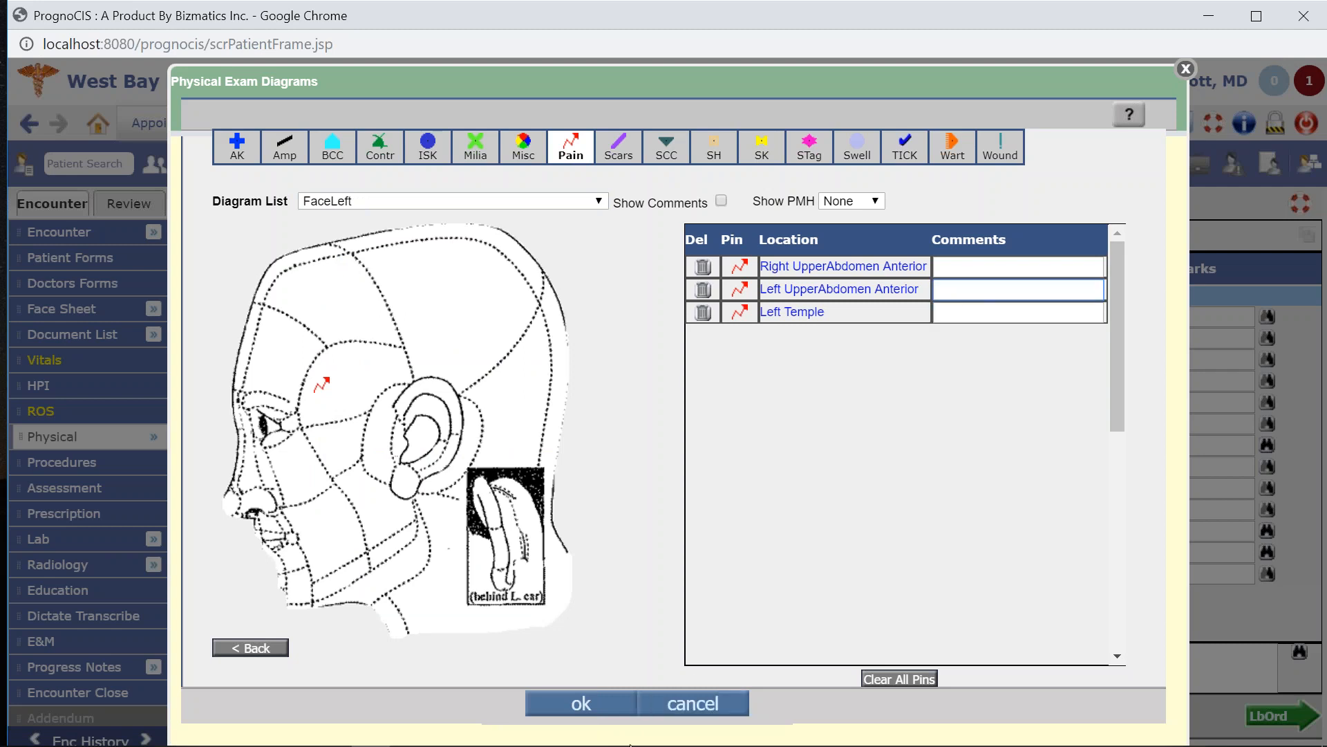
left_click(558, 204)
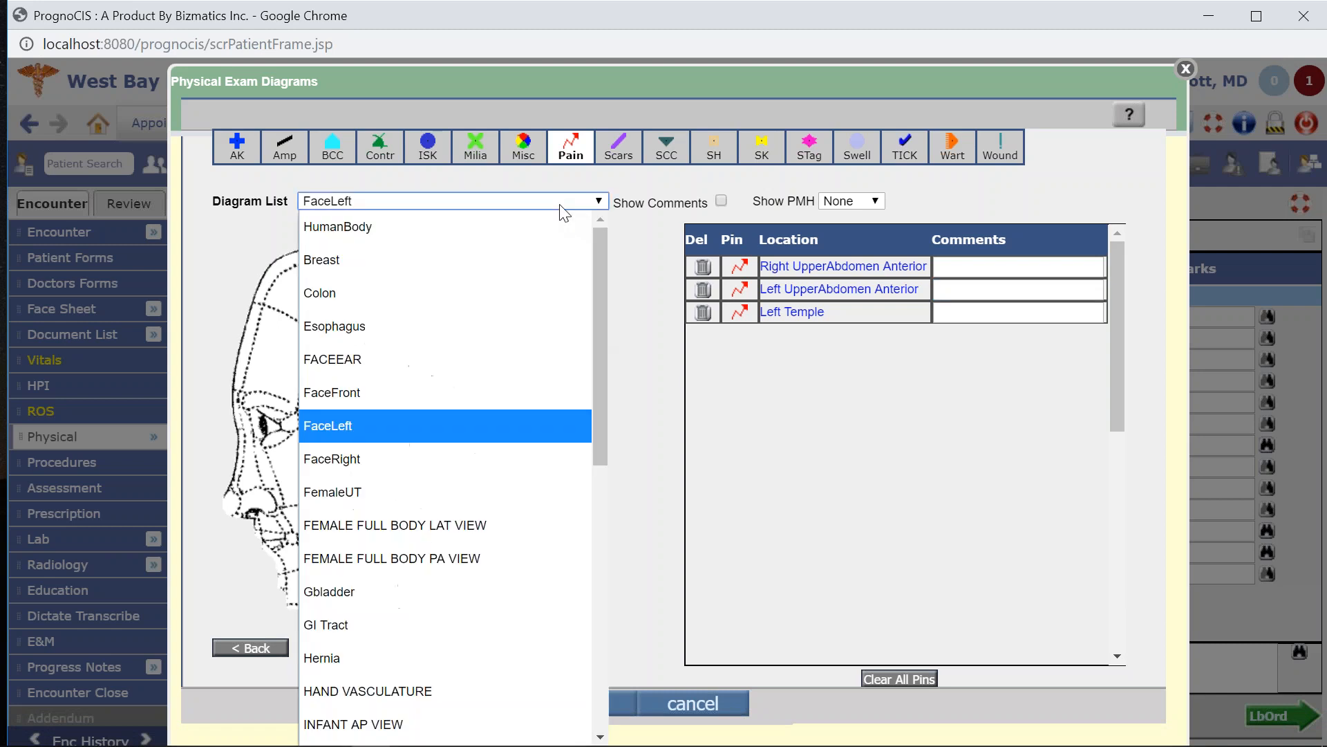
left_click(643, 597)
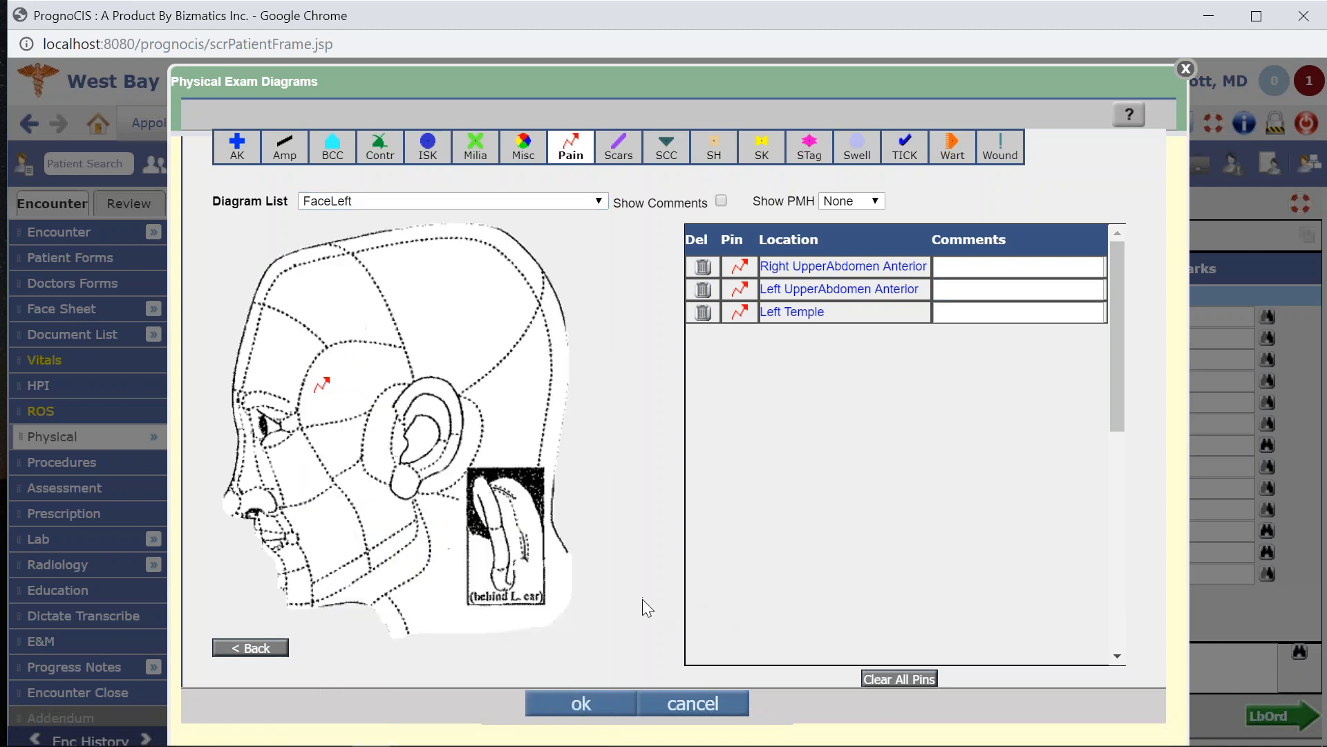
left_click(572, 705)
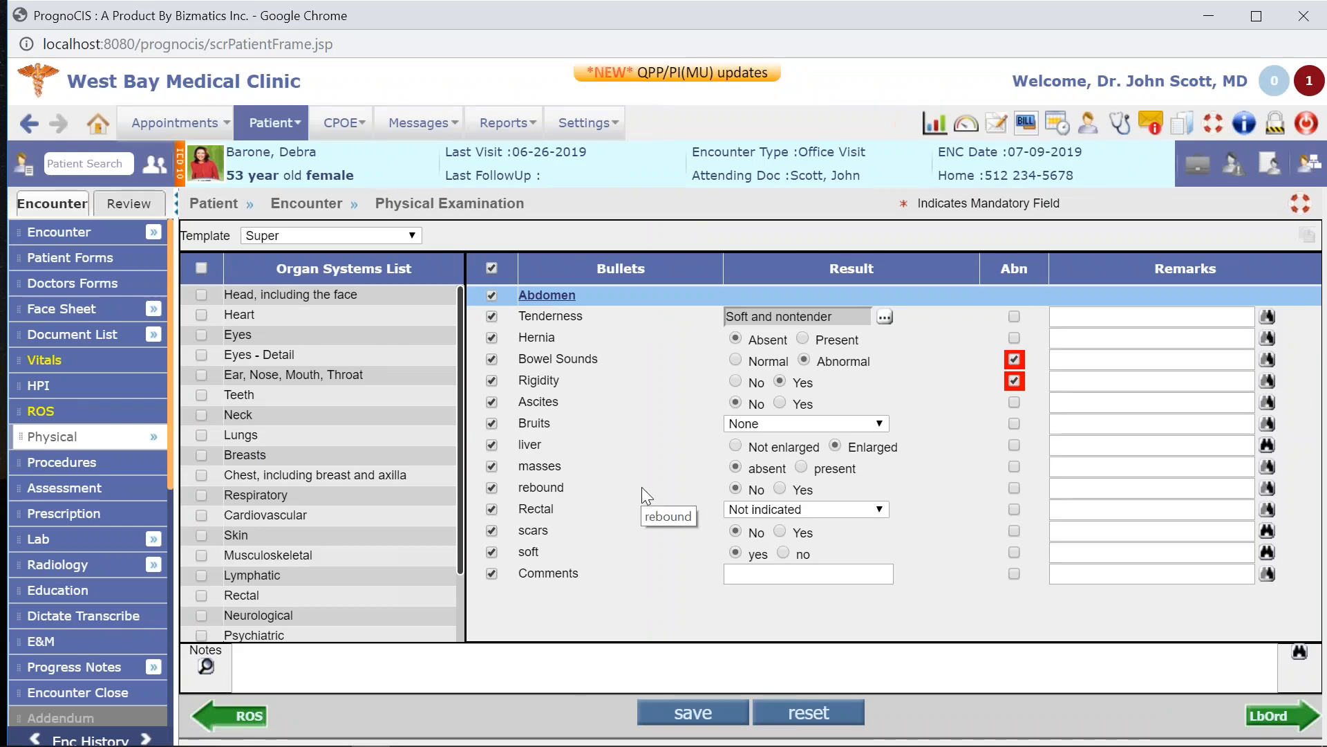
Save the physical examination and open the Body diagram in the Draw Tool.
scroll(114, 432, "down", 3)
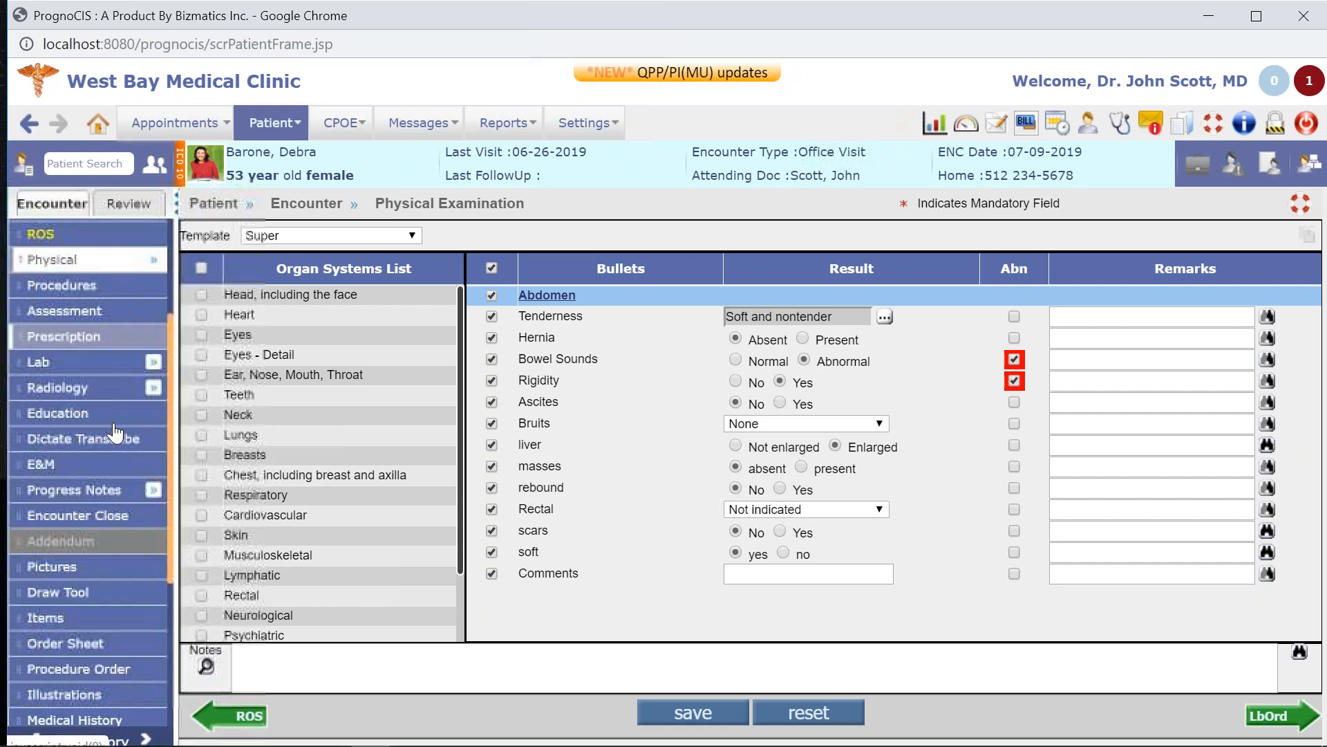
left_click(60, 599)
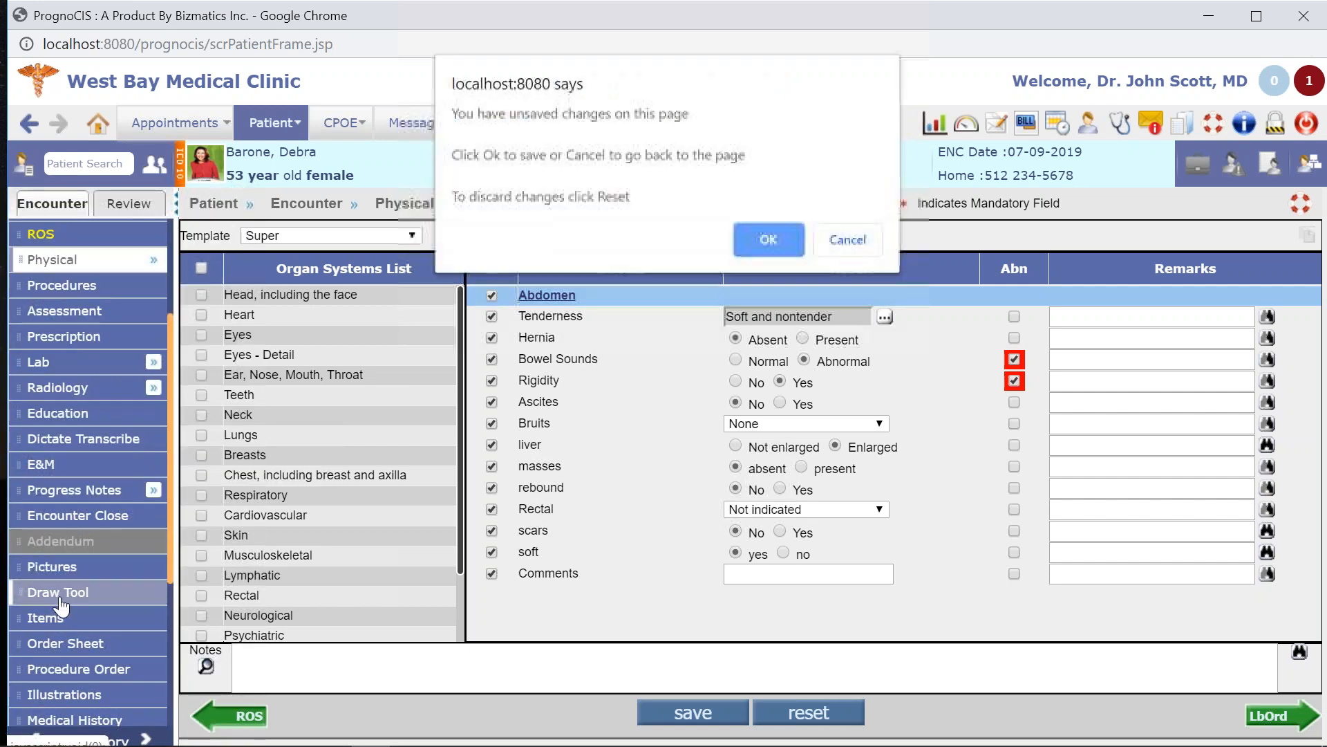
left_click(755, 241)
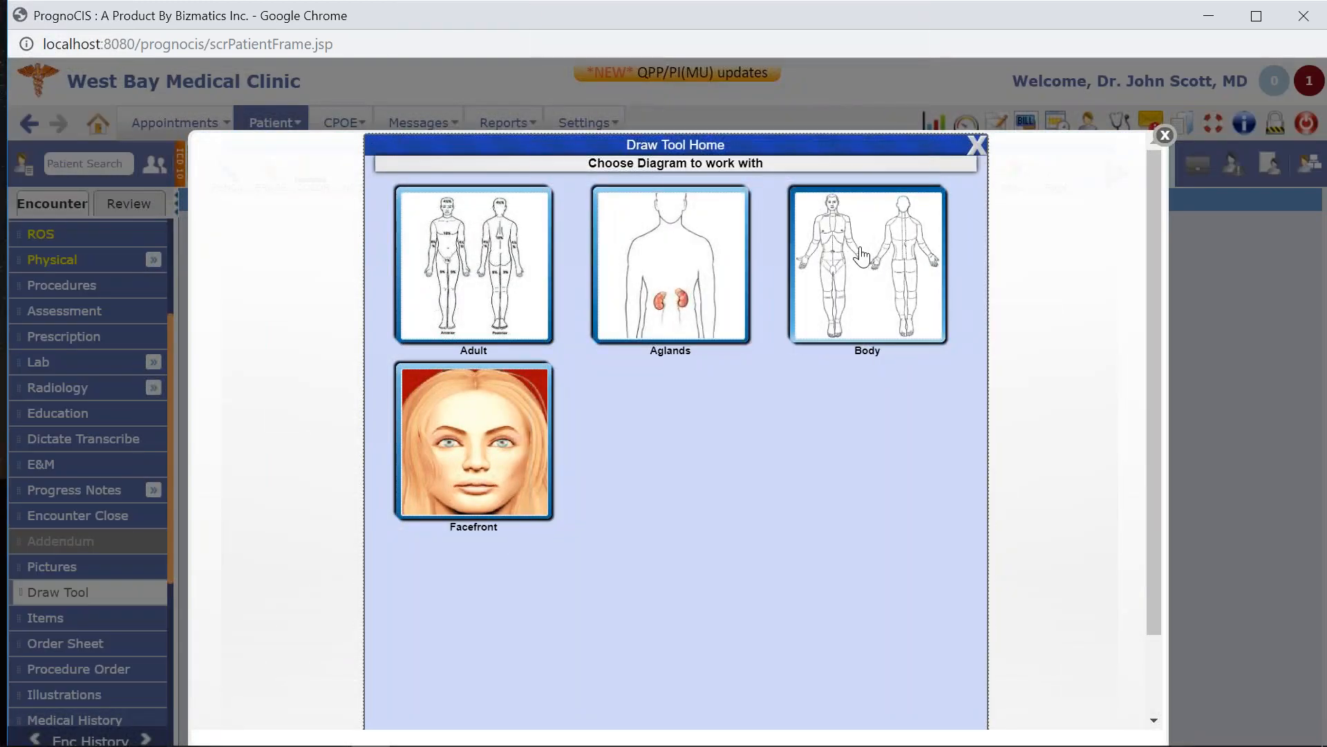
left_click(861, 256)
Draw an orange pencil line on the posterior figure from the lower back down the right leg to the foot.
left_click(235, 183)
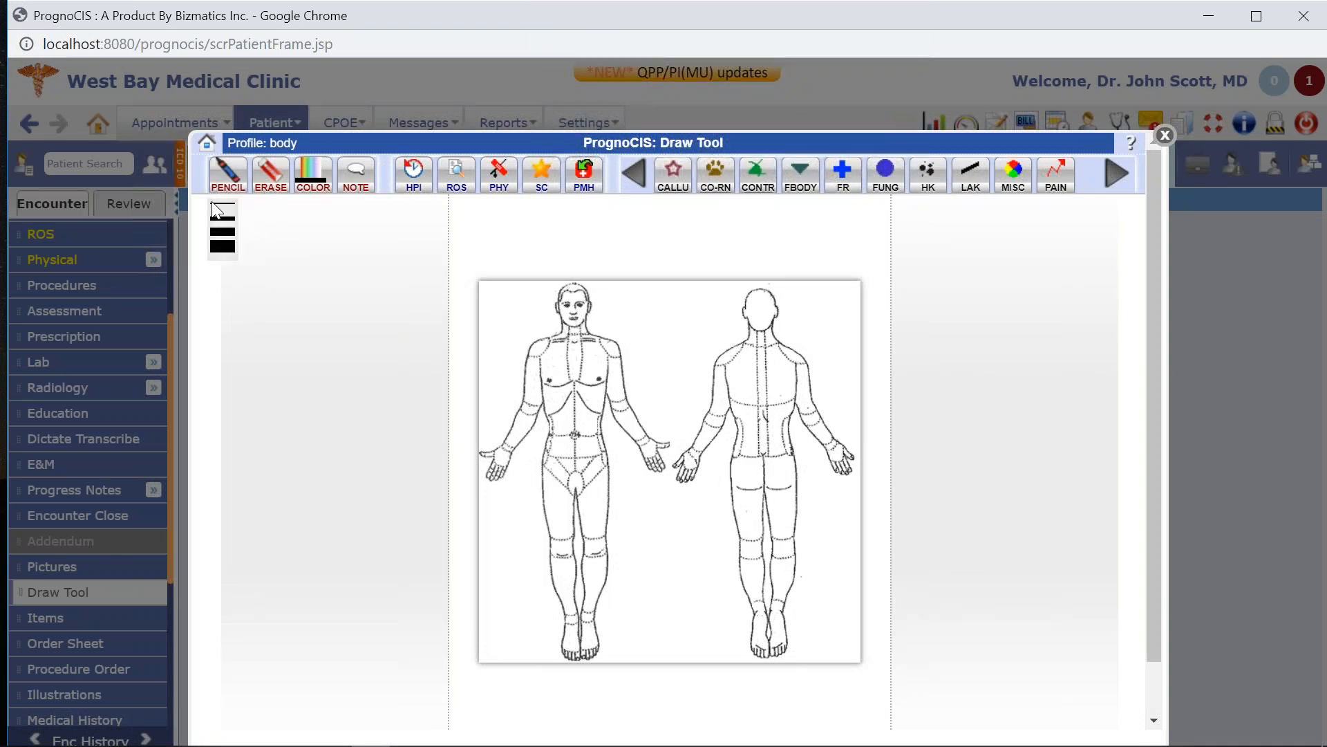
left_click(303, 176)
left_click(310, 208)
mouse_move(773, 461)
left_mouse_down()
mouse_move(766, 451)
mouse_move(795, 531)
mouse_move(767, 654)
left_mouse_up()
Add a note reading "radiating pain" beside the posterior figure's right leg.
left_click(363, 178)
left_click(821, 561)
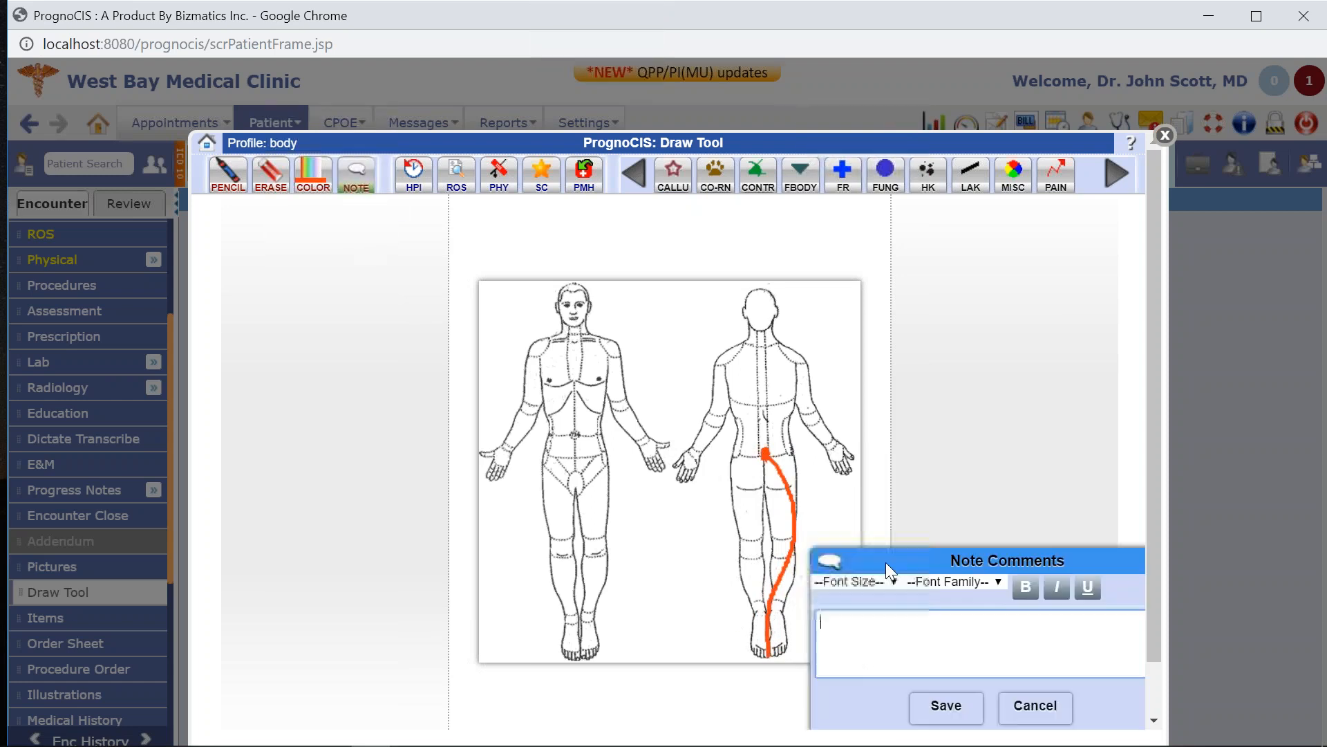
type("radia")
type("ing pain")
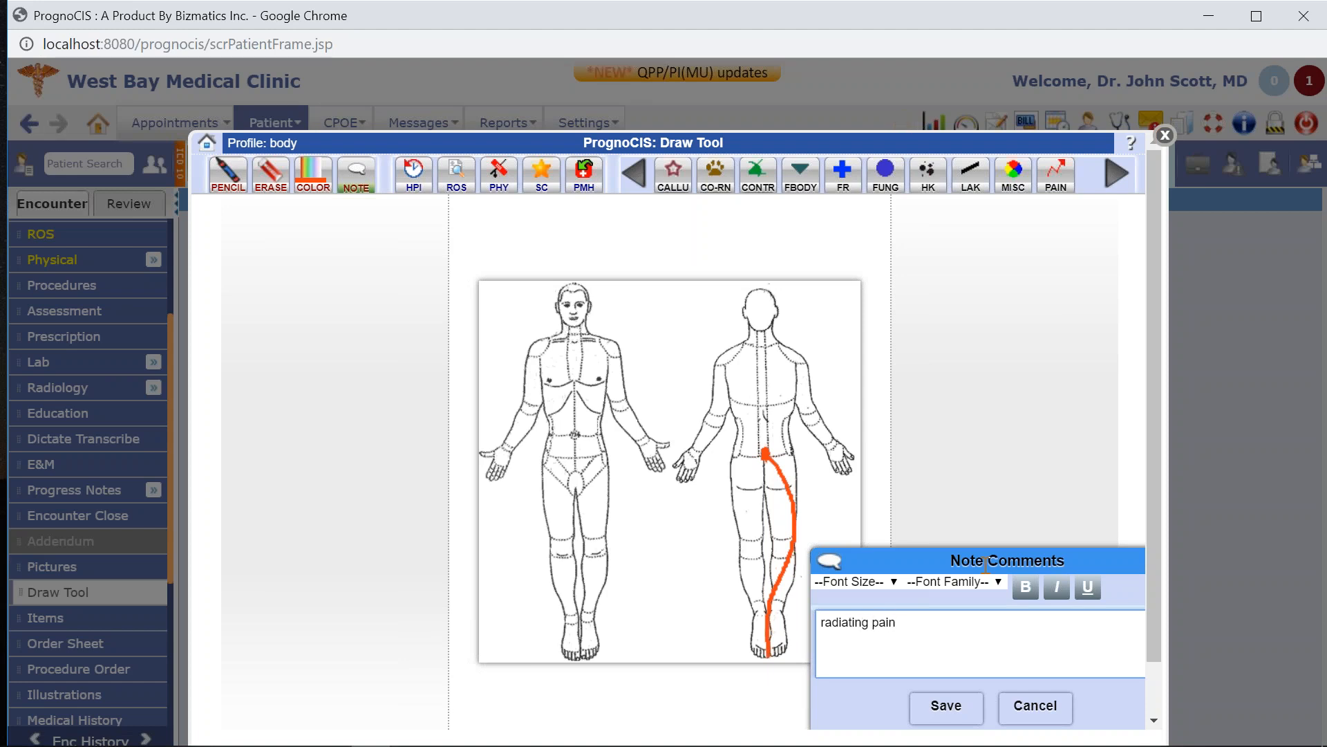
left_click(936, 723)
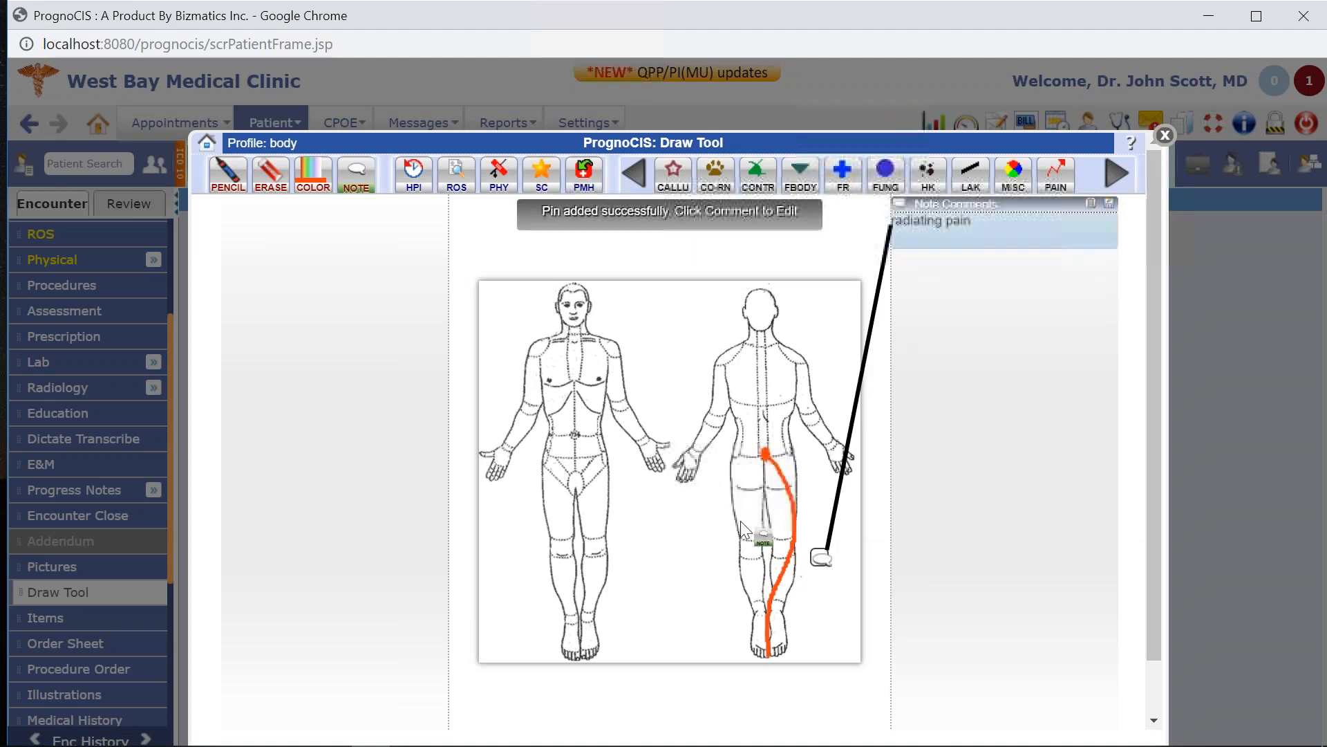
Pin a physical exam finding beside the front figure's chest, with Myalgia set to Yes under Musculoskeletal.
left_click(656, 442)
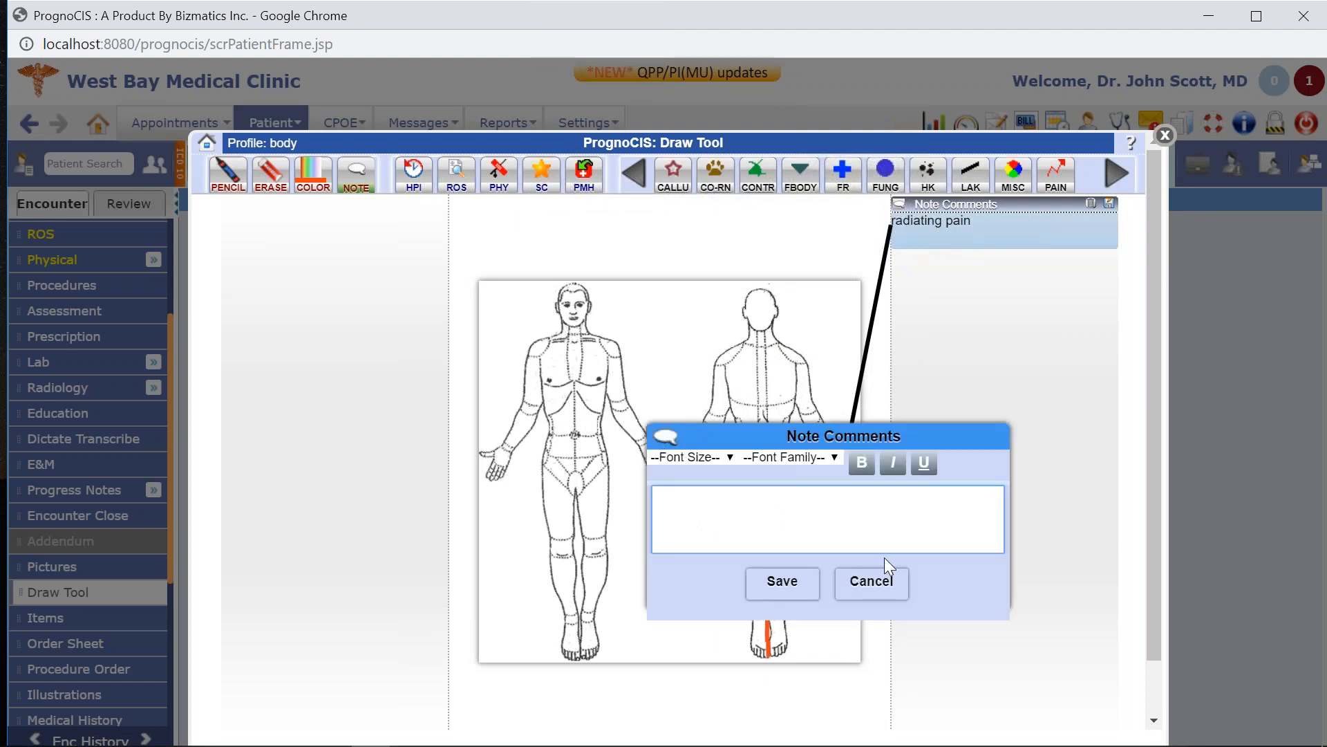
left_click(885, 591)
left_click(499, 173)
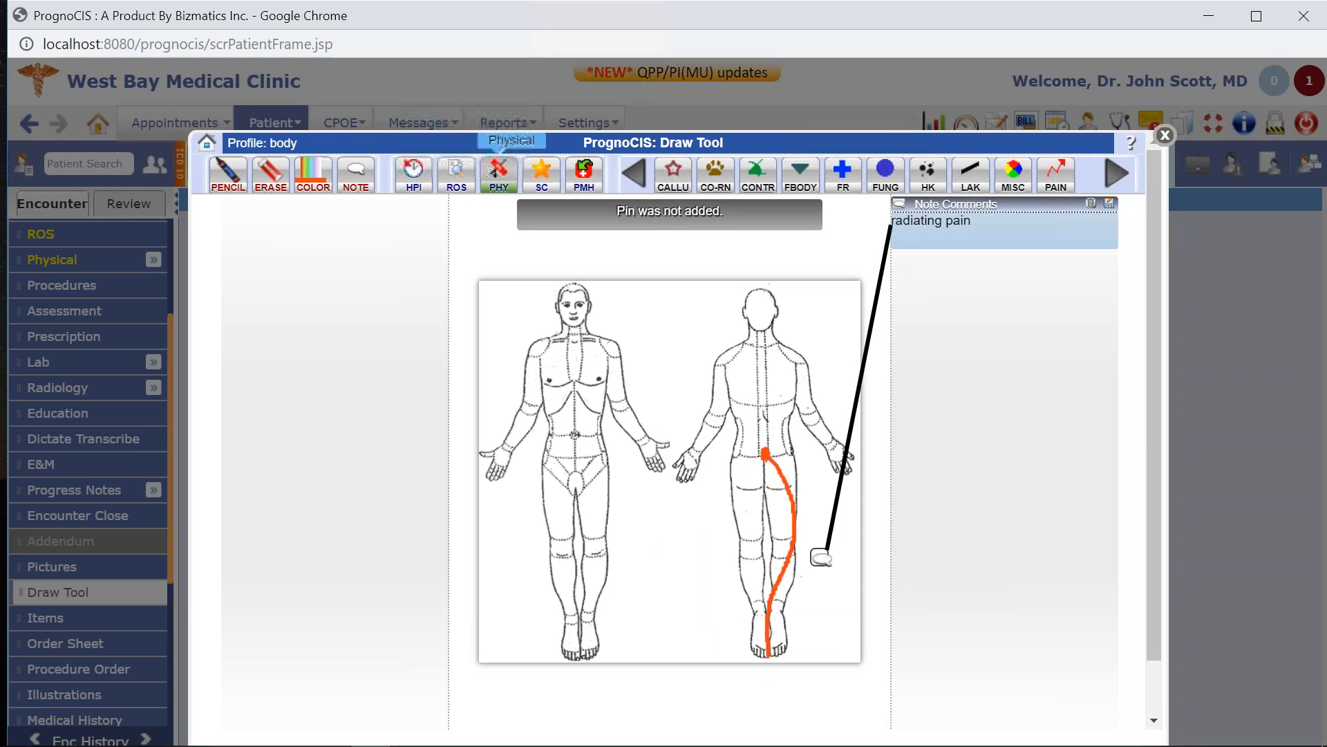
left_click(608, 400)
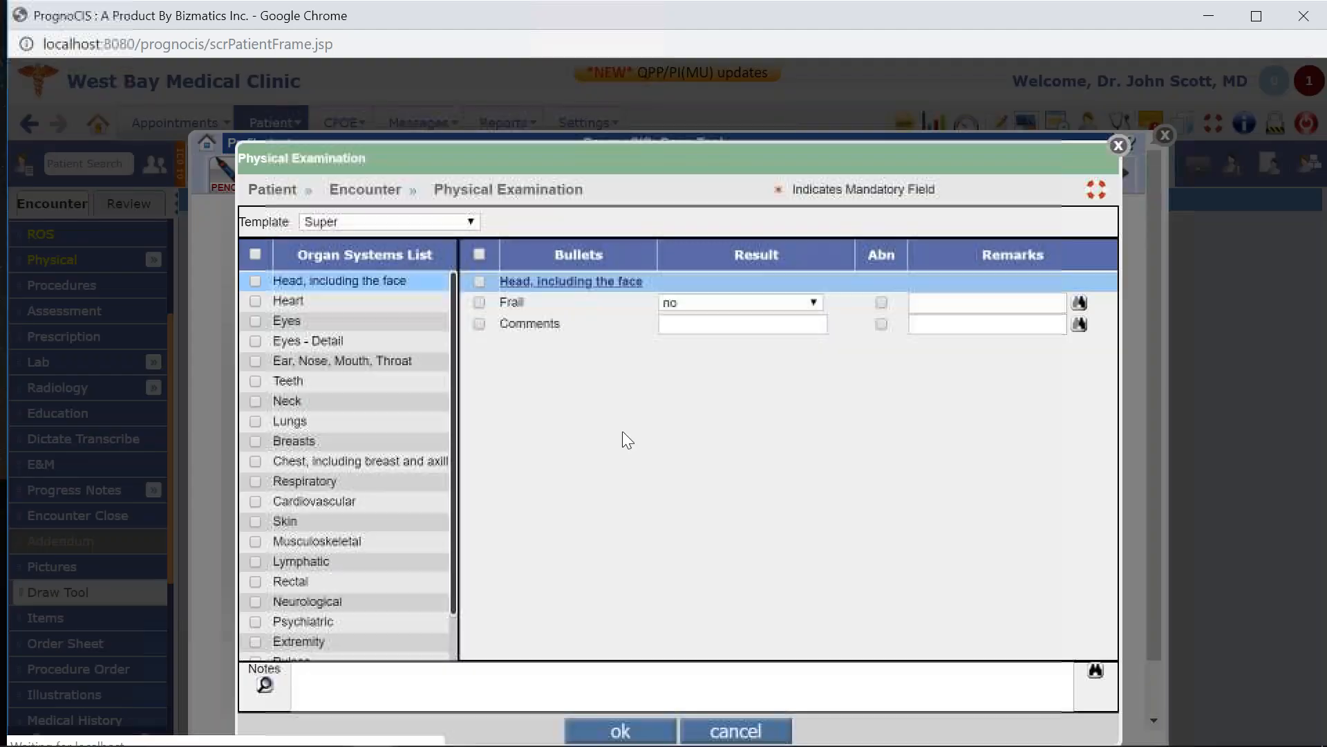
scroll(340, 525, "down", 1)
left_click(320, 489)
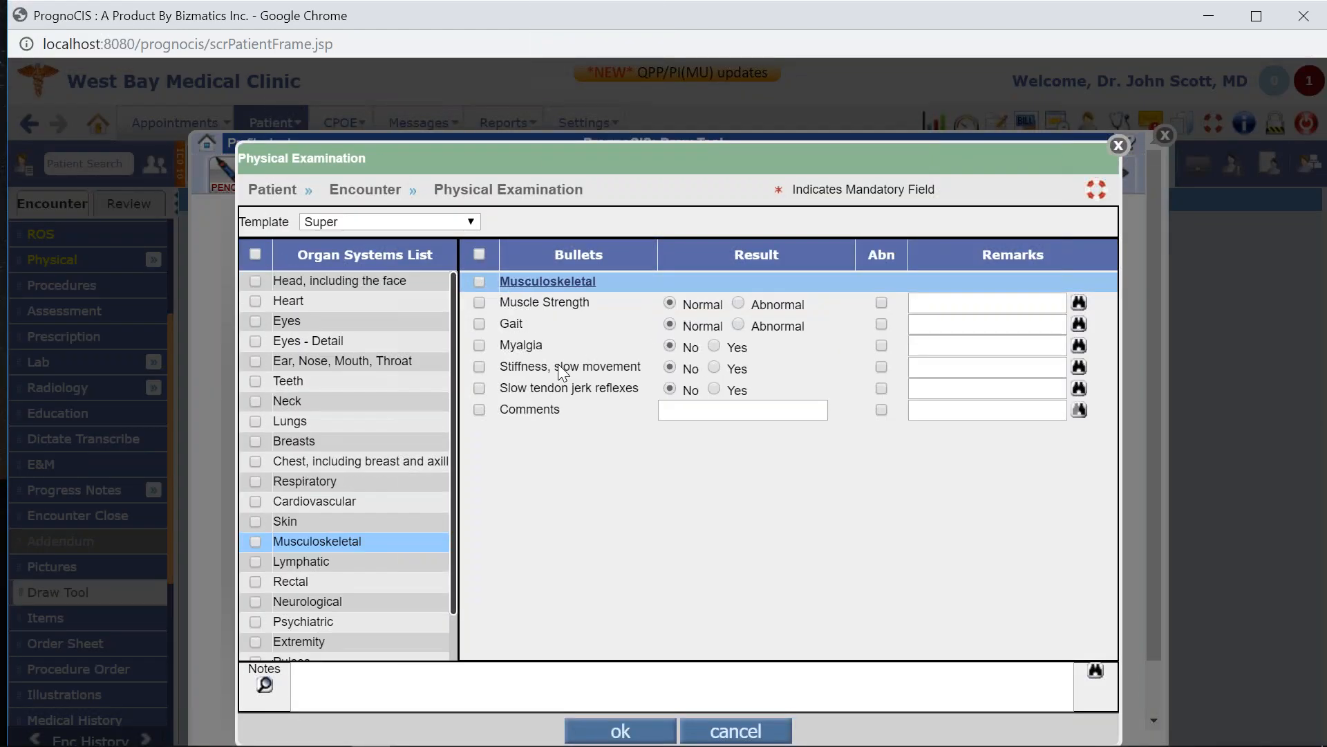
left_click(714, 346)
left_click(614, 732)
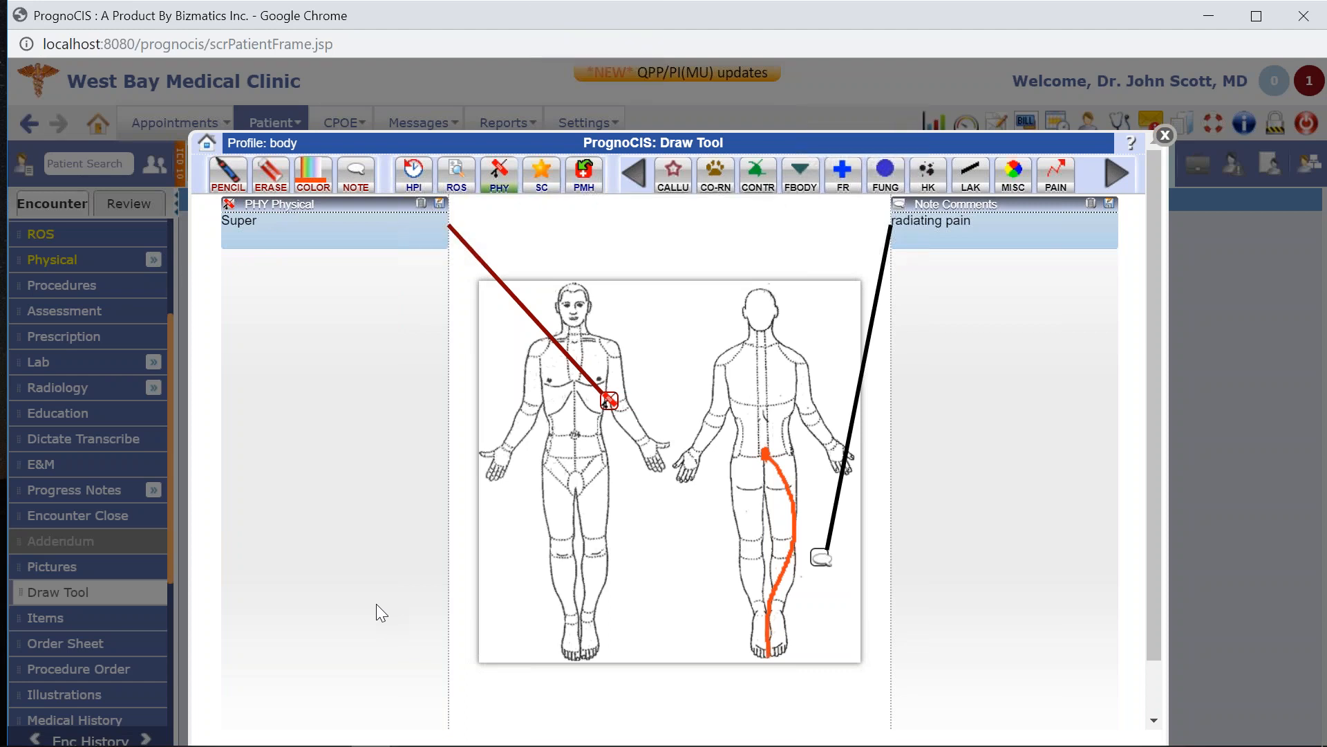
Save the annotated body drawing and close the Draw Tool.
scroll(566, 658, "down", 1)
scroll(813, 687, "down", 3)
left_click(477, 710)
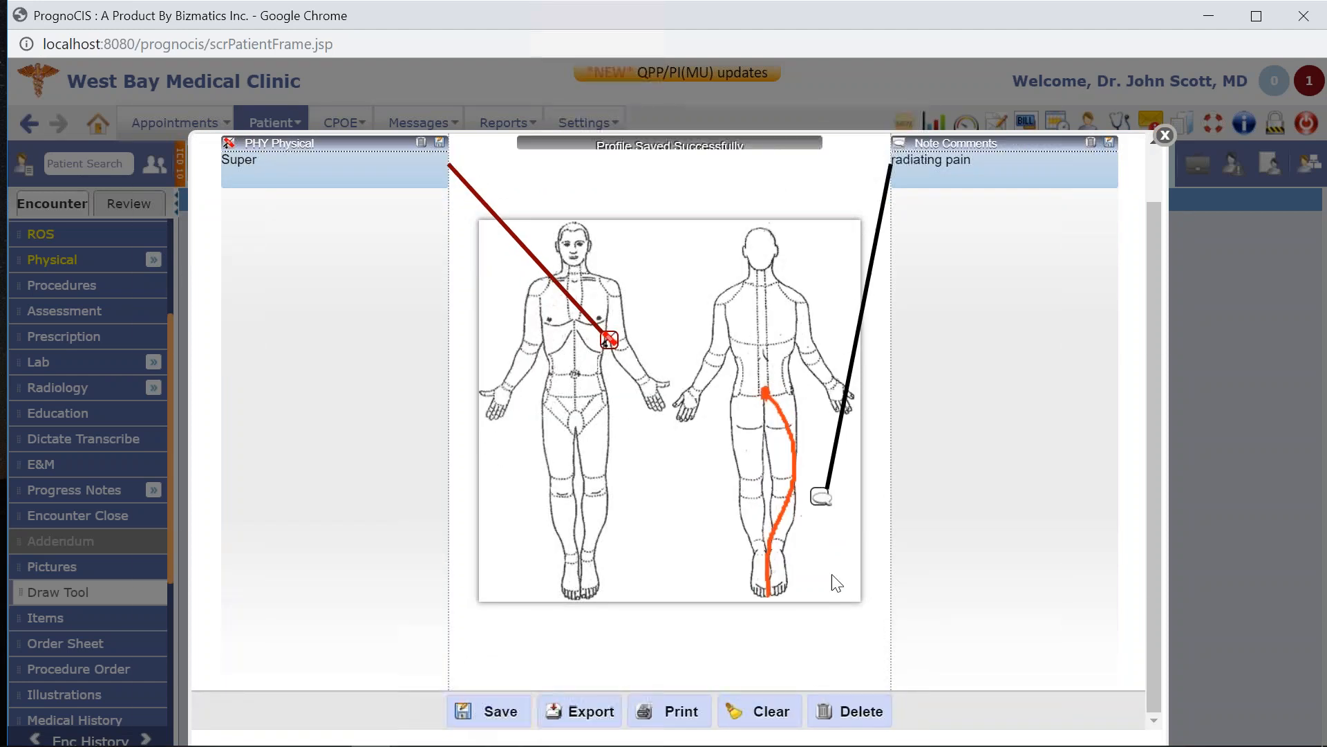
left_click(1166, 136)
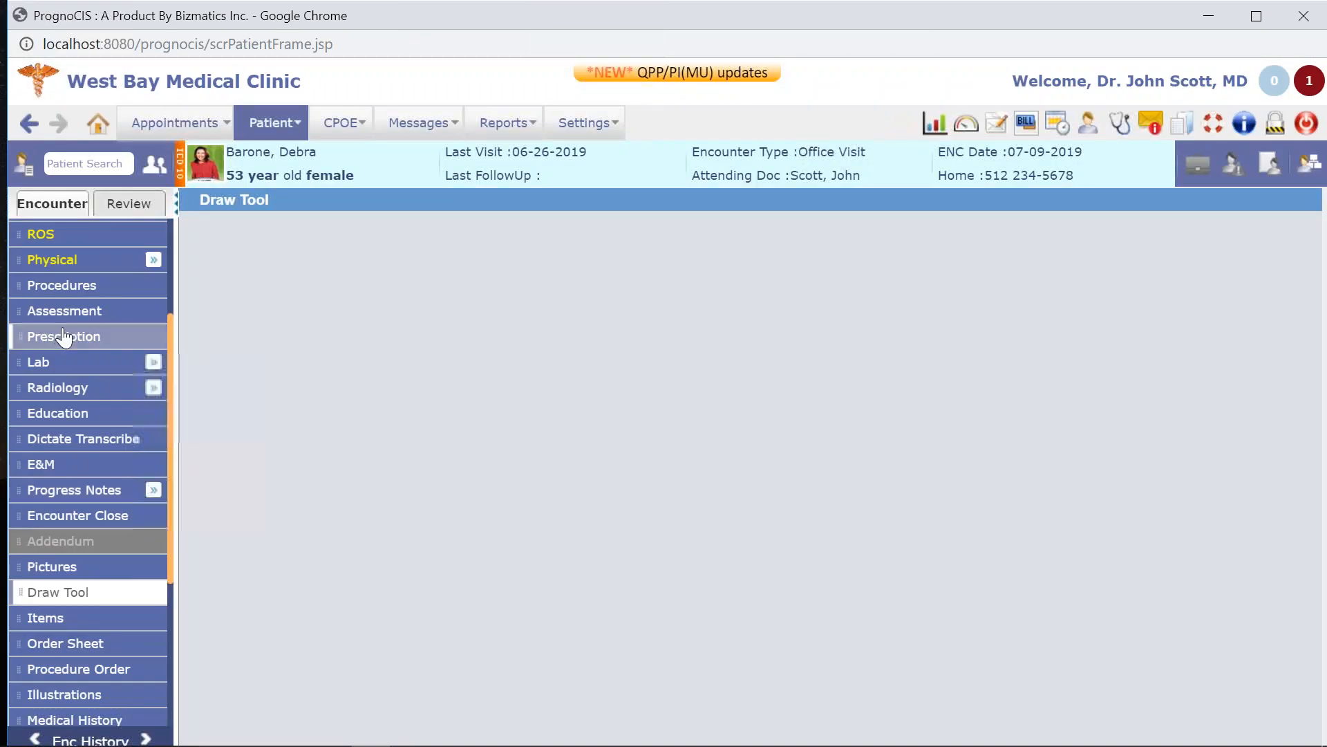
Add the *Suture template to the encounter's procedures.
left_click(61, 292)
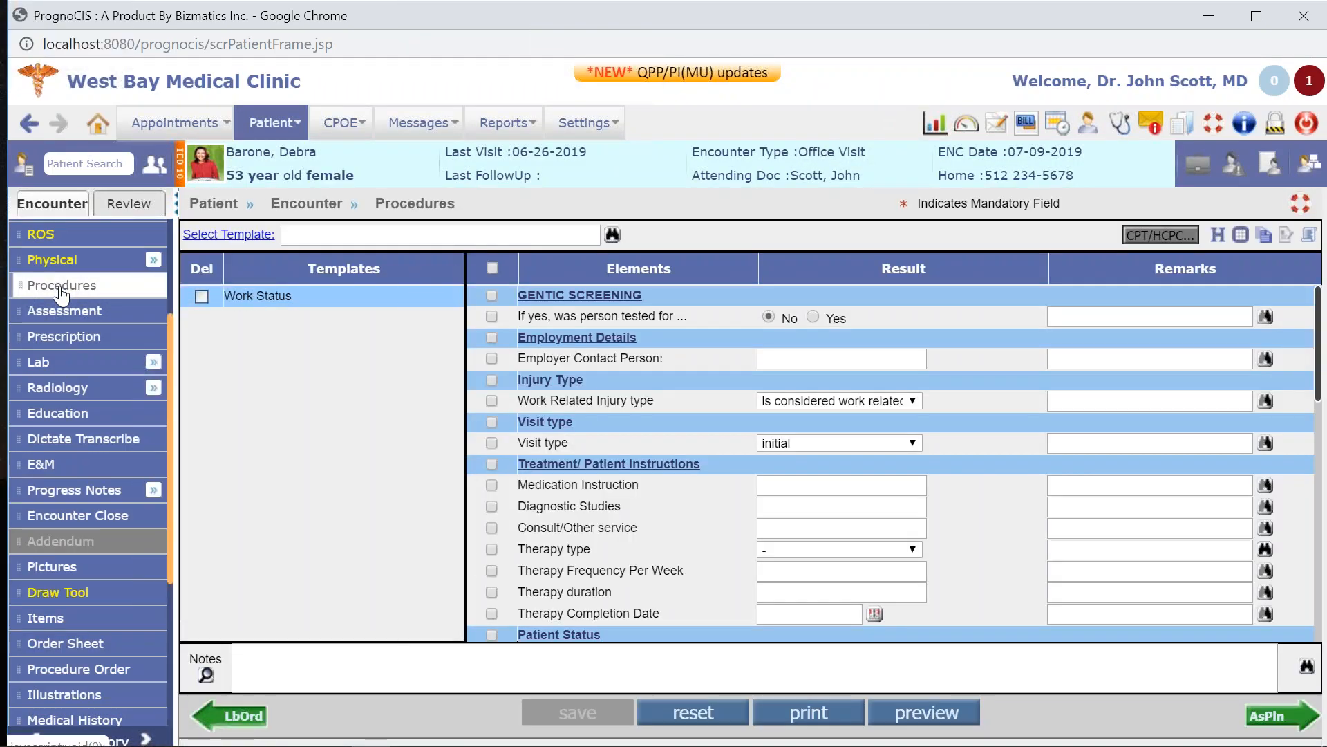
left_click(613, 235)
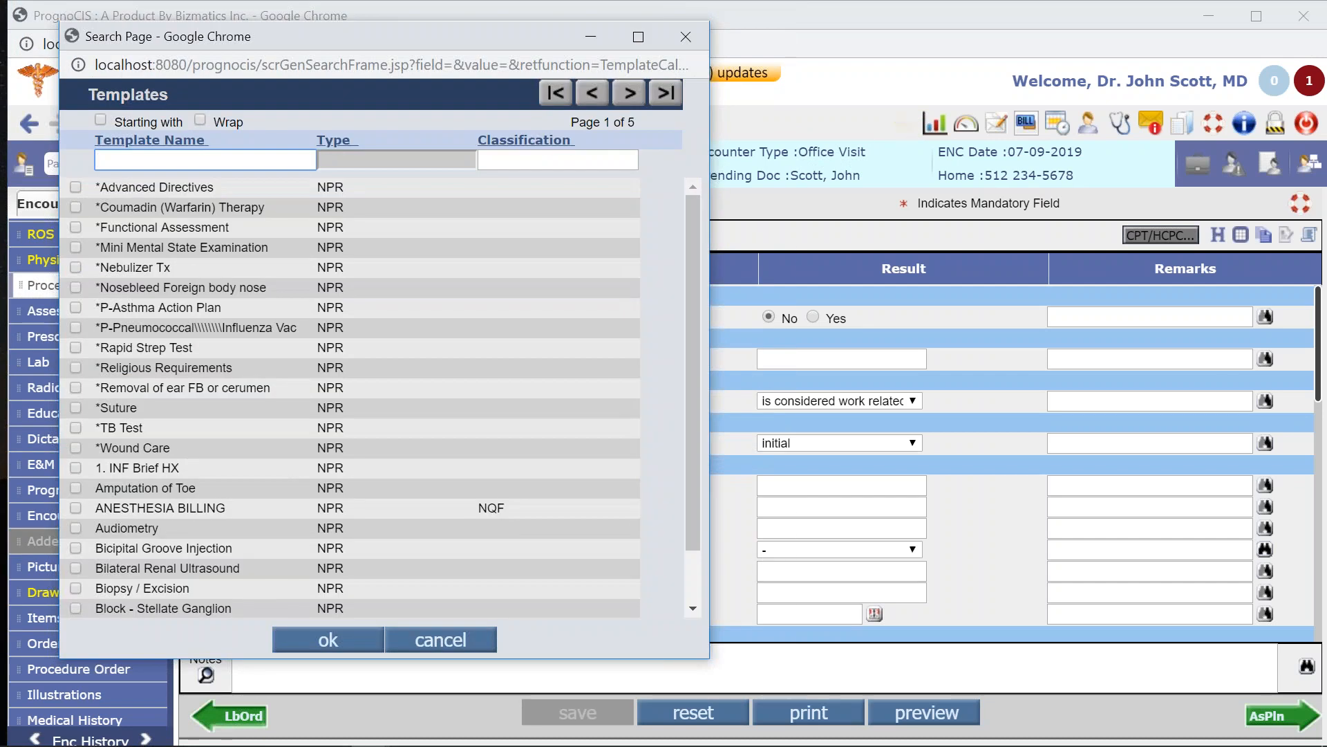
left_click(160, 409)
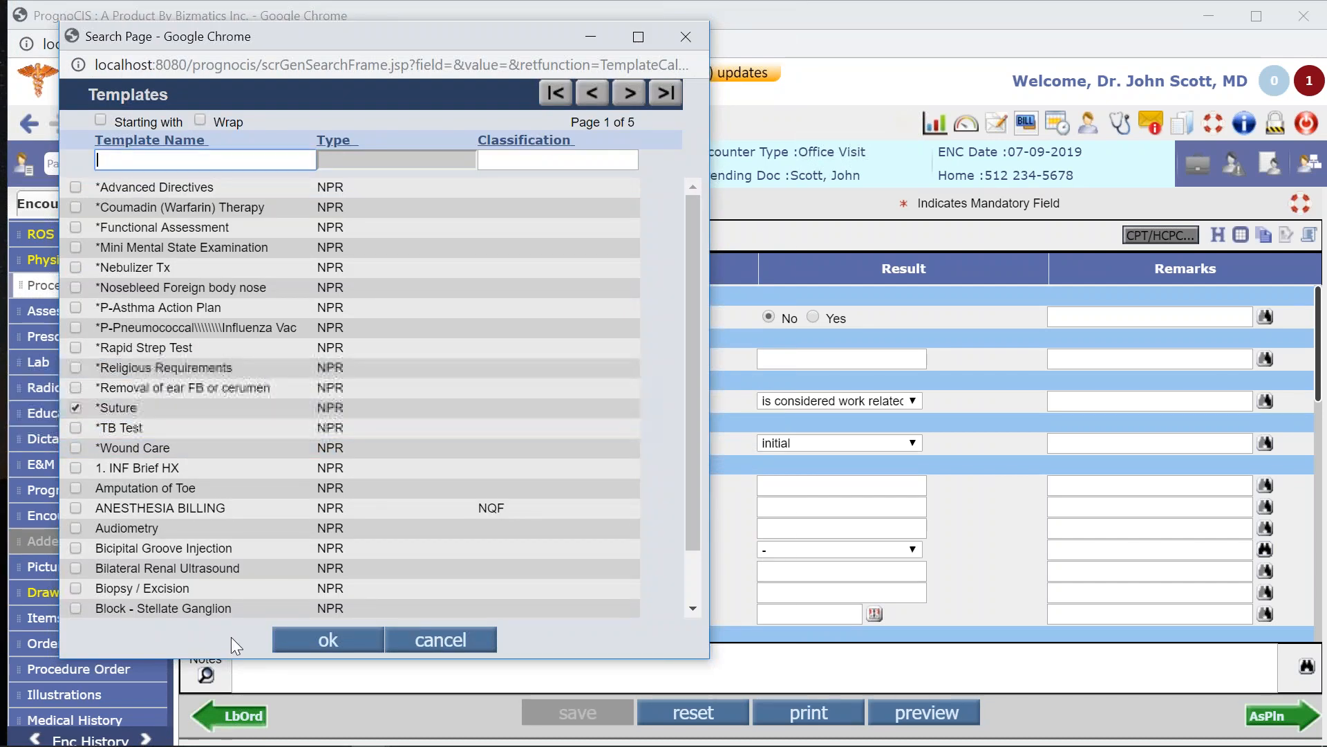
left_click(629, 94)
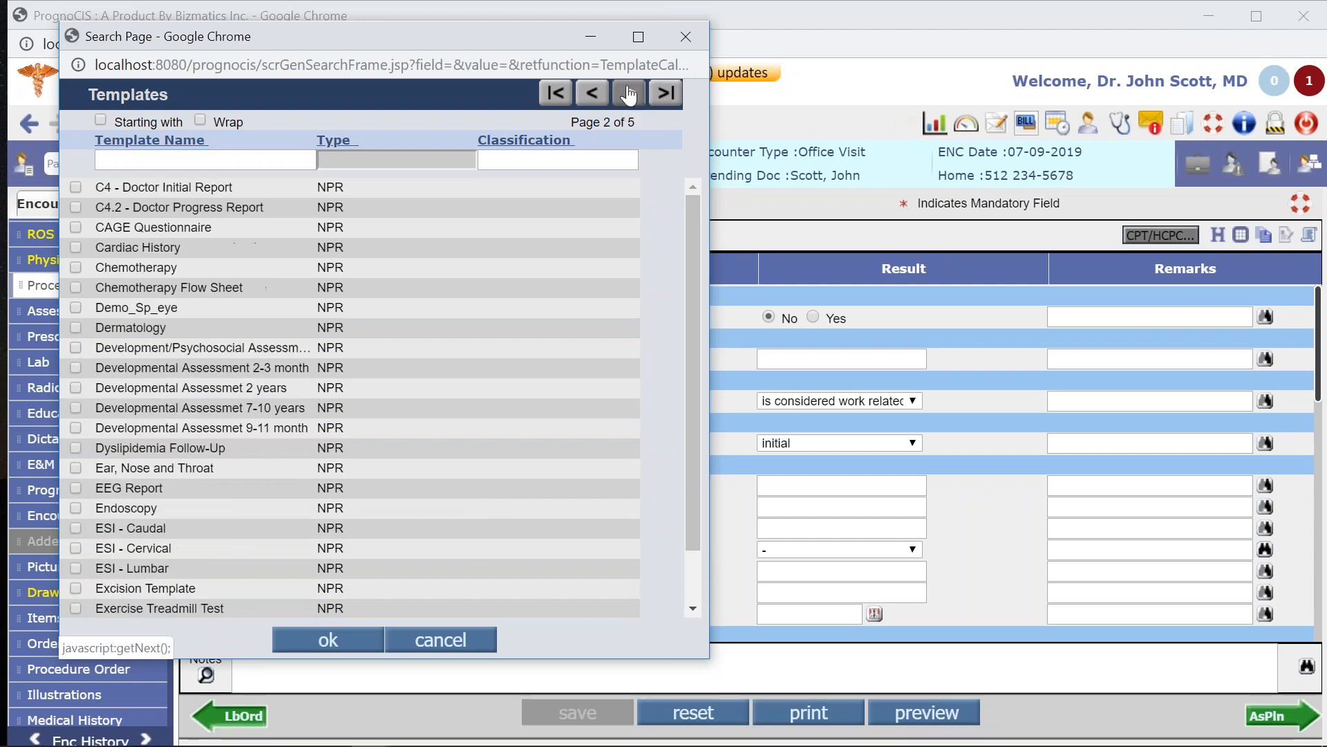
left_click(629, 94)
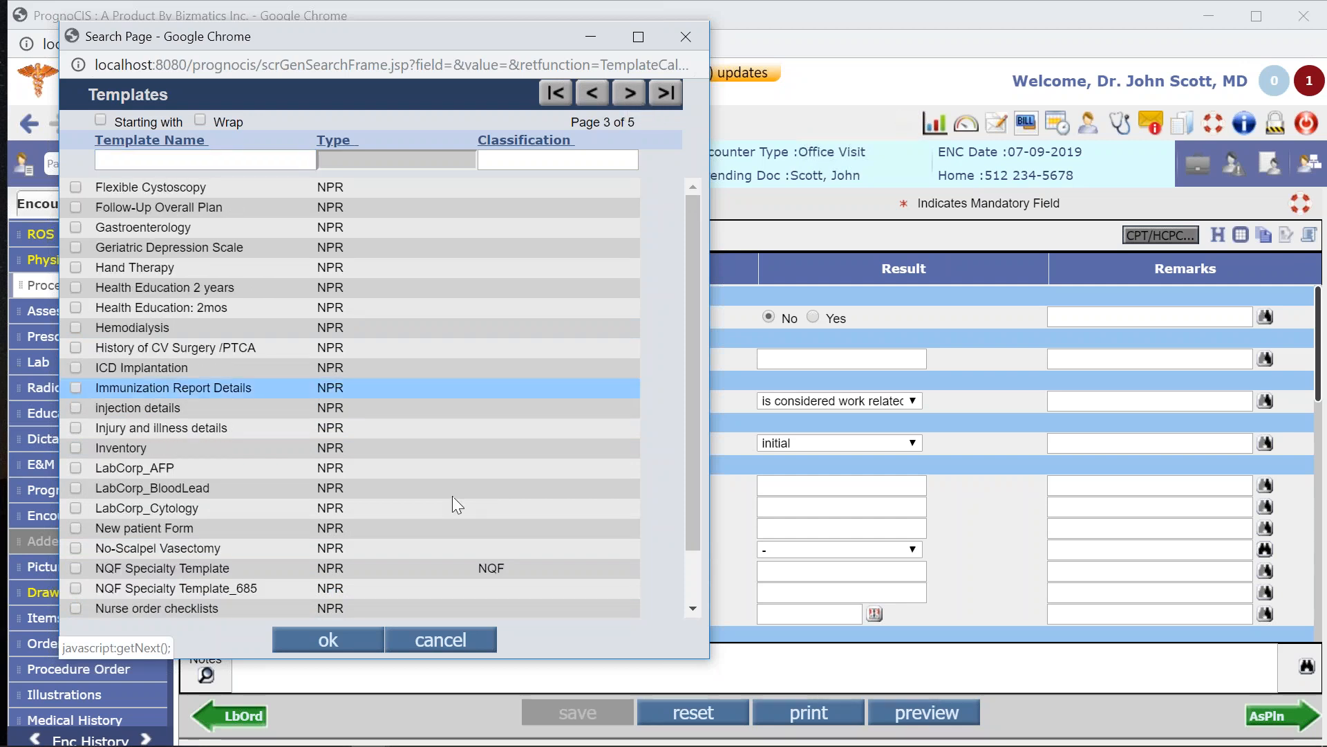
left_click(332, 638)
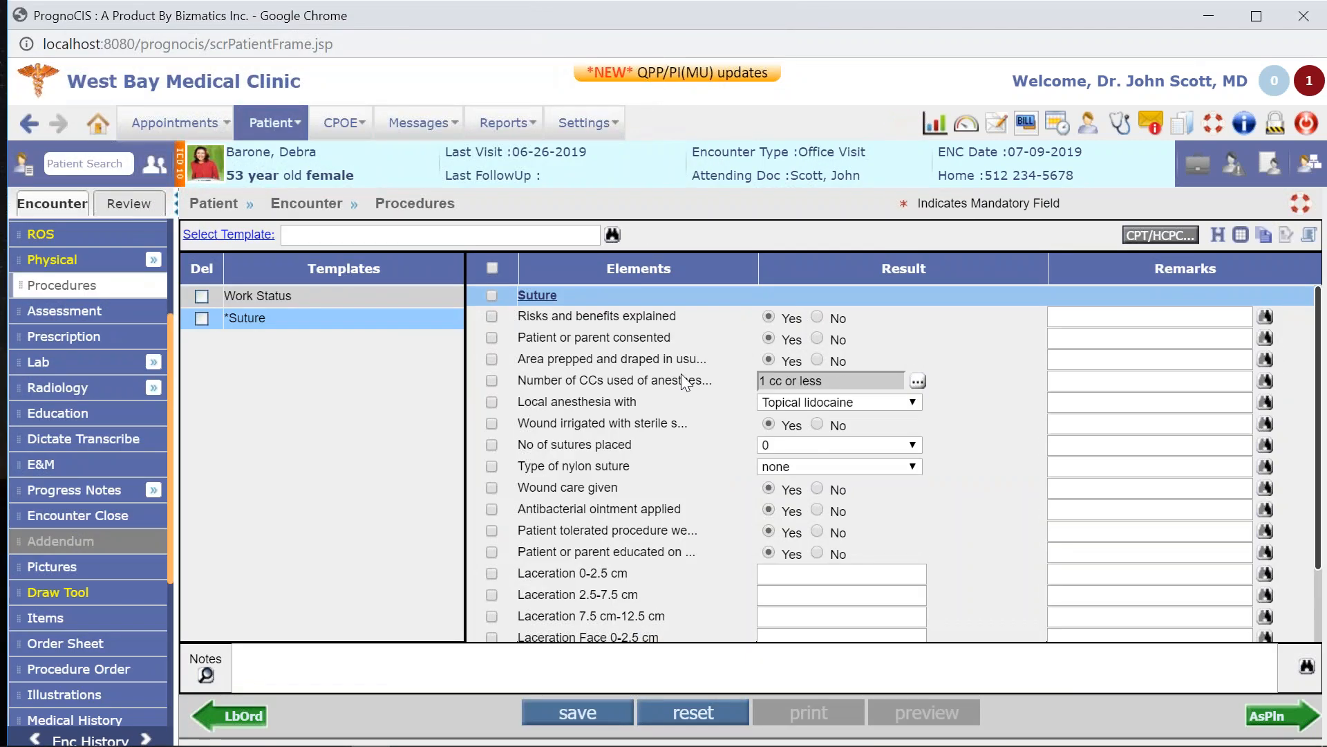
Include all Suture elements, set 3 sutures placed and nylon type 3-0, and save the procedure.
left_click(492, 267)
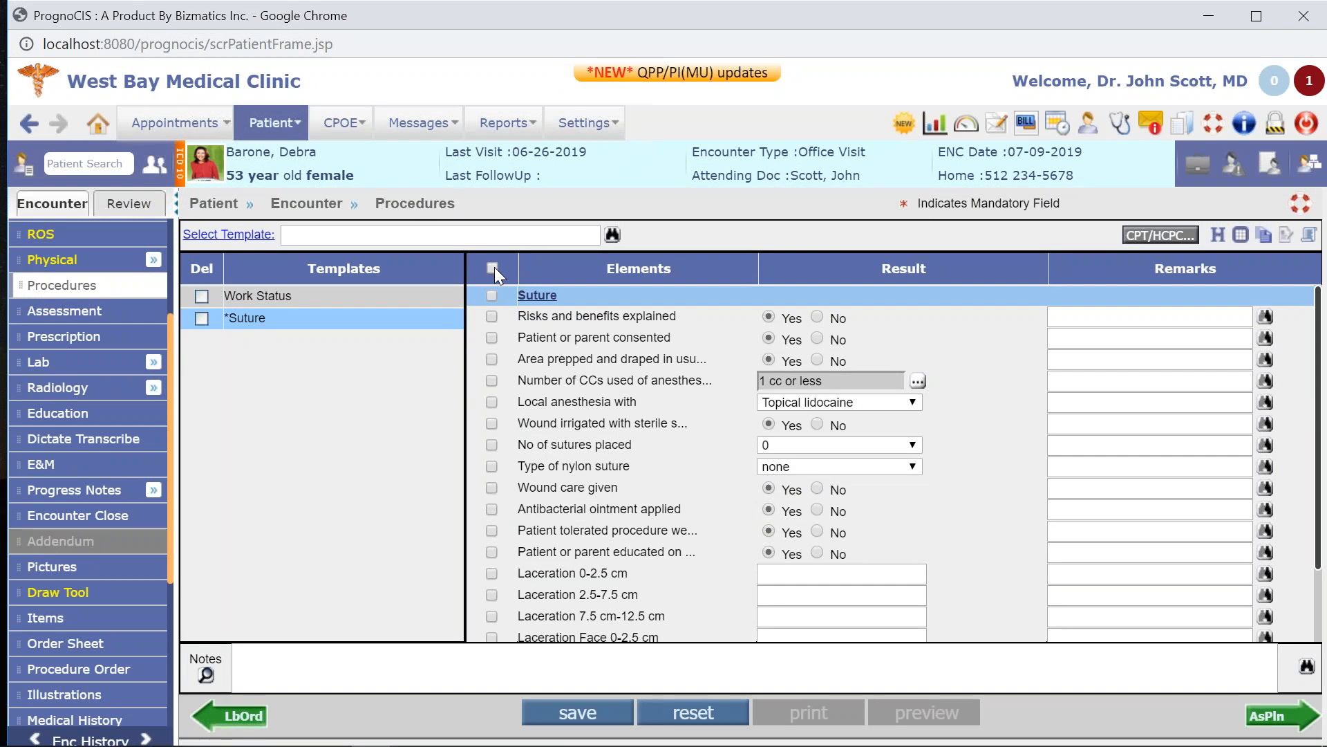
left_click(837, 445)
left_click(795, 151)
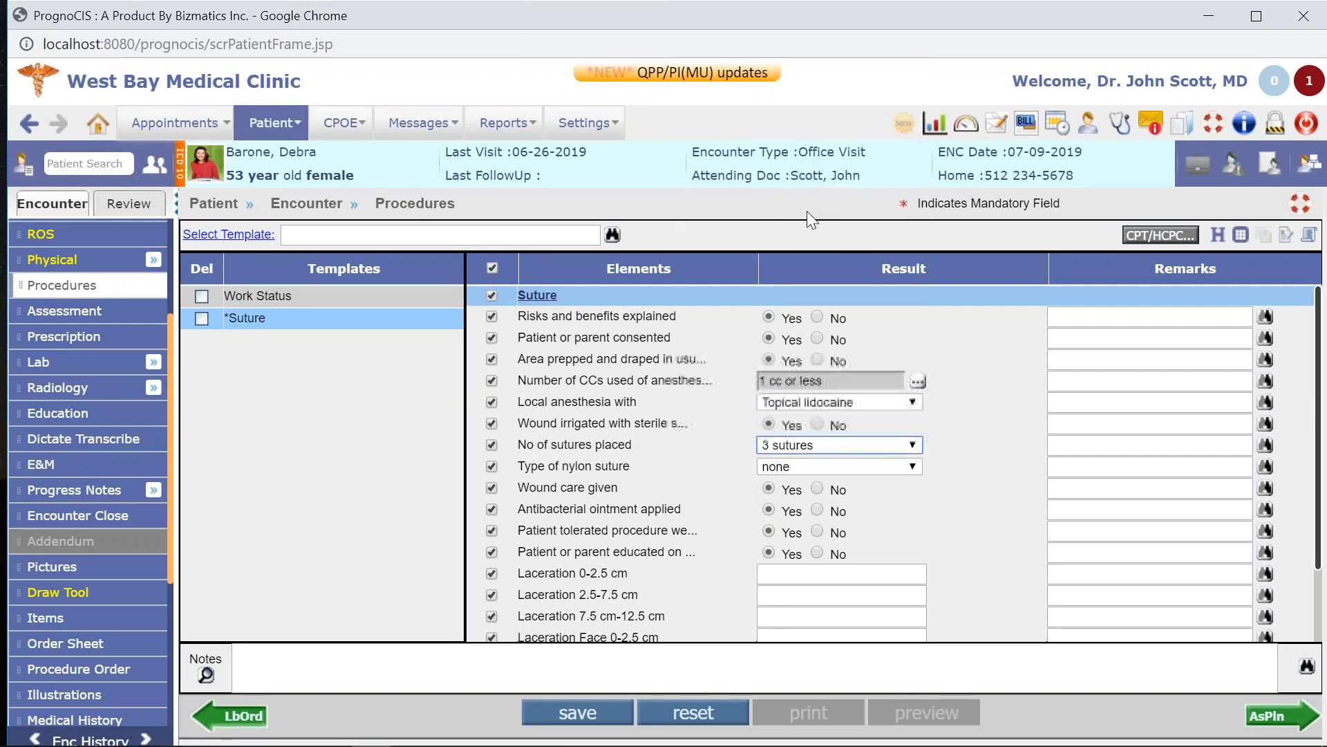
left_click(819, 467)
left_click(799, 522)
left_click(588, 717)
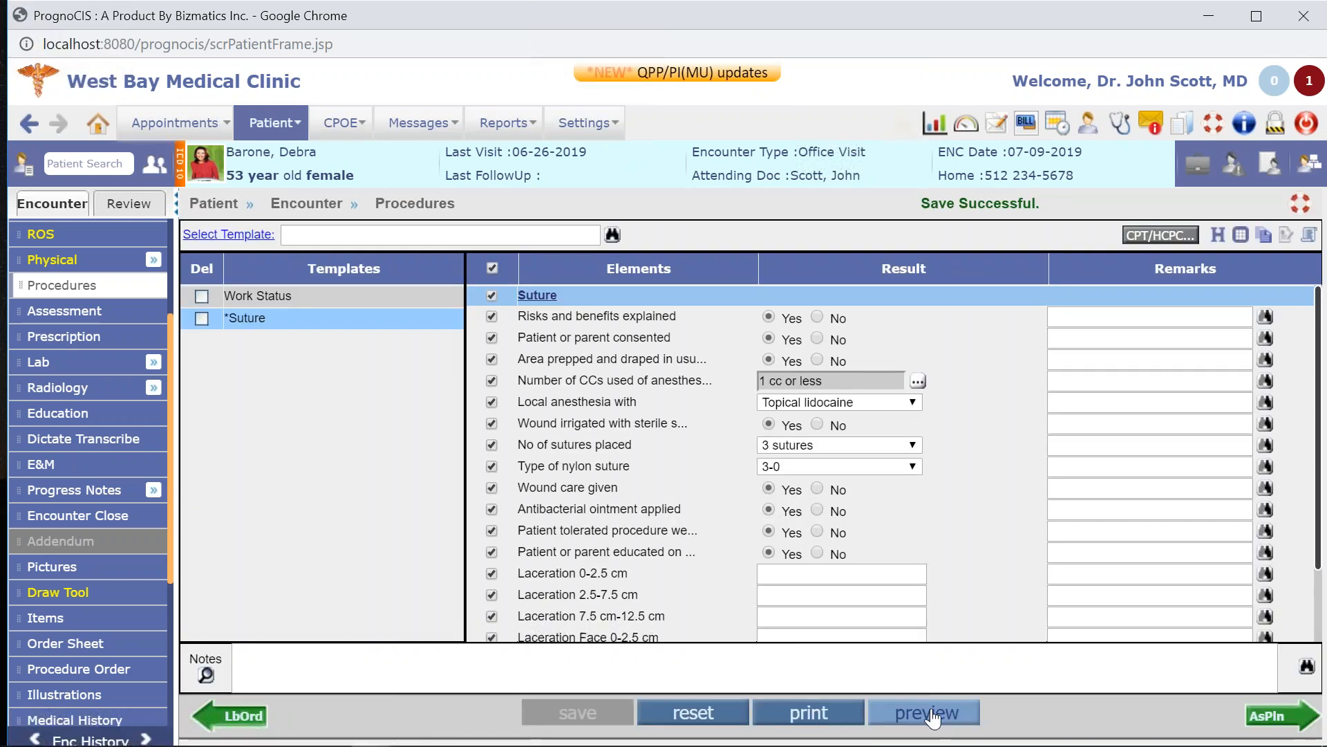
Preview the Suture procedure note and insert sample filler text after the antibacterial ointment sentence.
left_click(931, 715)
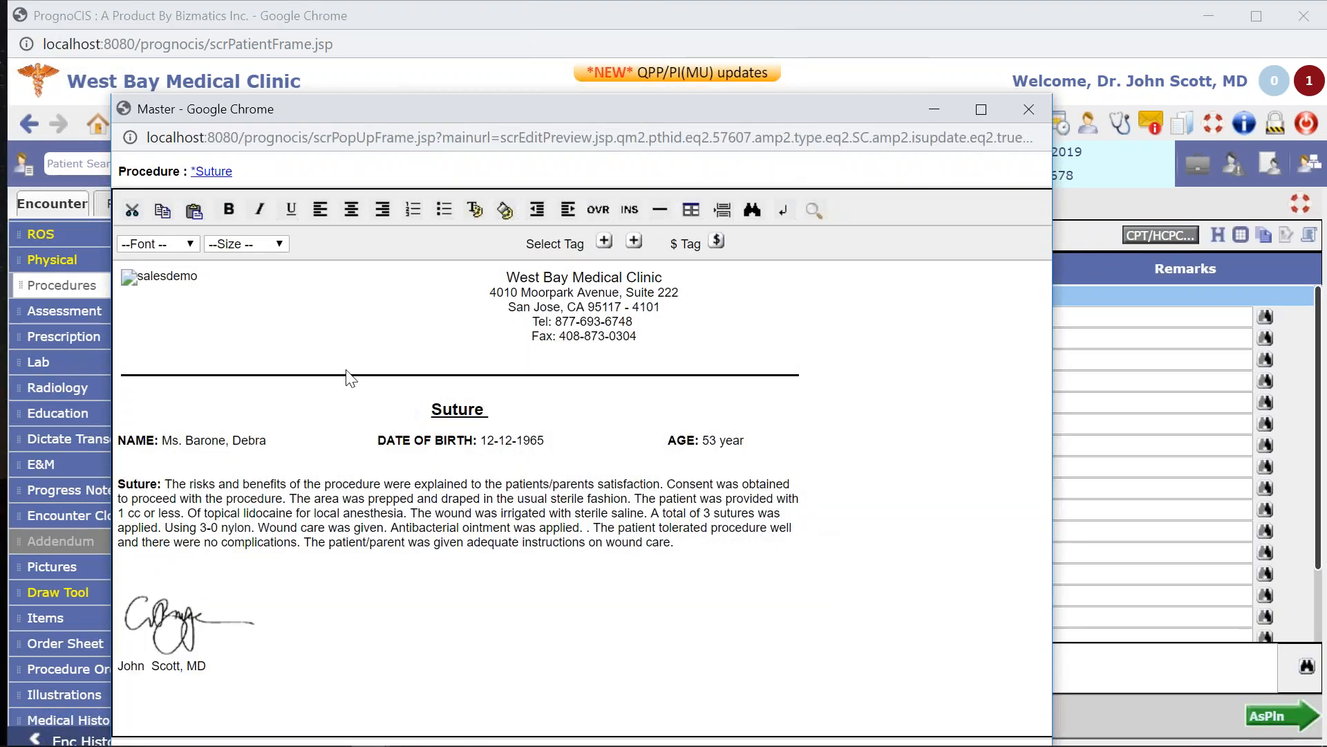
left_click(592, 530)
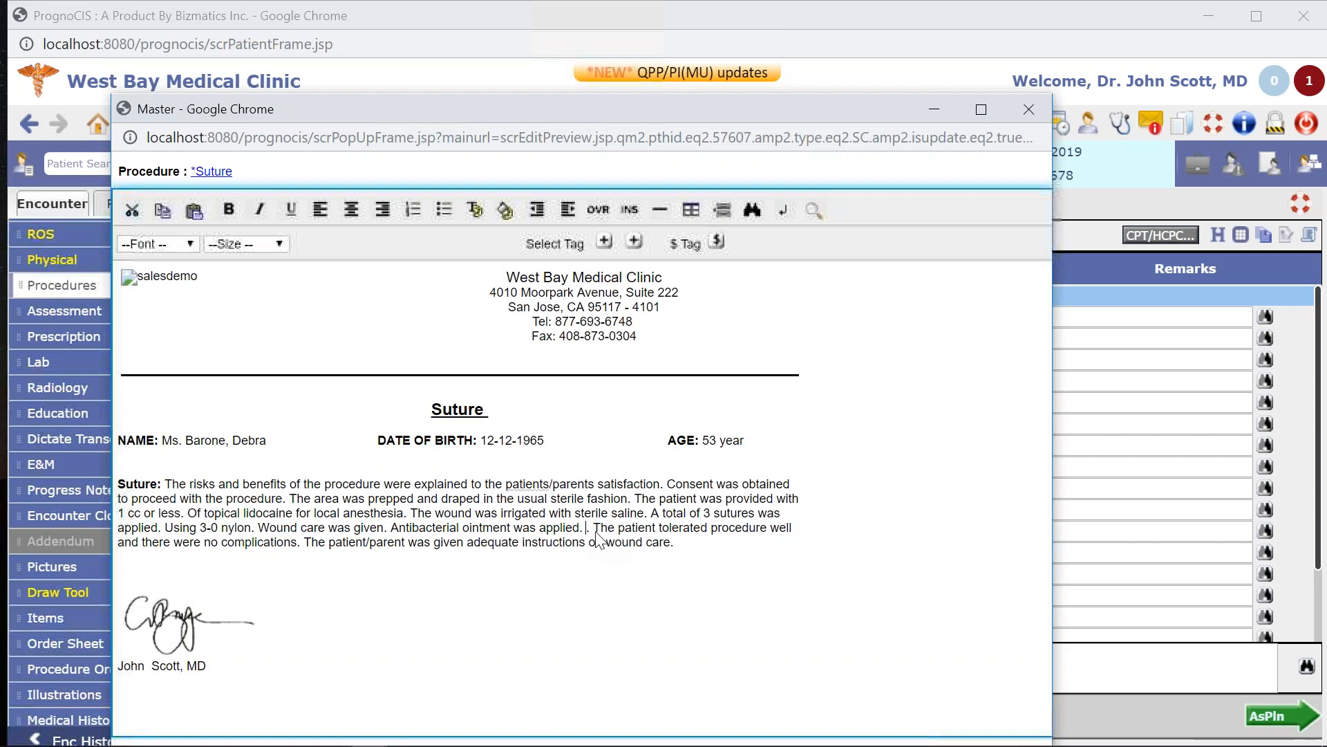
type("lkghlkfghlfkjghlkjlfg")
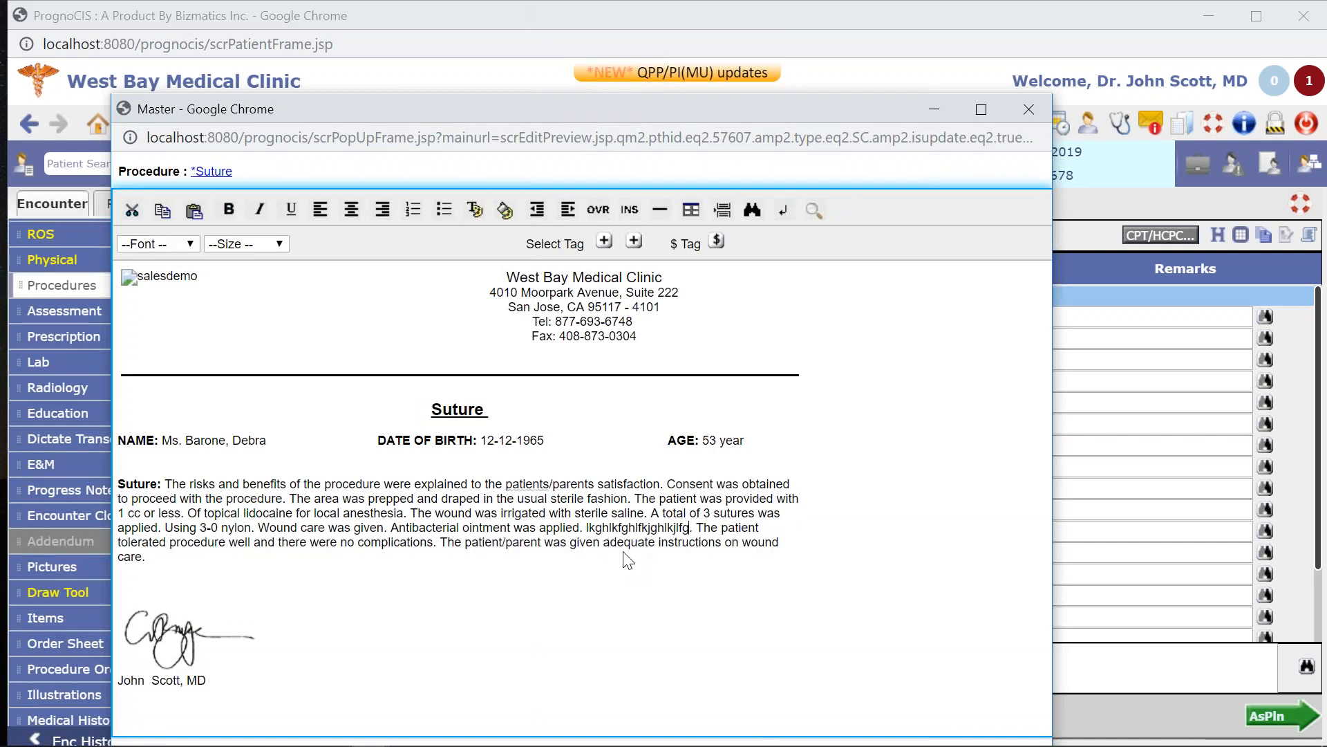
Delete the filler text from the Suture note and close the preview.
key("BackSpace")
key("BackSpace")
key("BackSpace")
key("BackSpace")
key("BackSpace")
key("BackSpace")
key("BackSpace")
key("BackSpace")
key("BackSpace")
key("BackSpace")
key("BackSpace")
key("BackSpace")
key("BackSpace")
key("BackSpace")
key("BackSpace")
key("BackSpace")
key("BackSpace")
key("BackSpace")
key("BackSpace")
key("BackSpace")
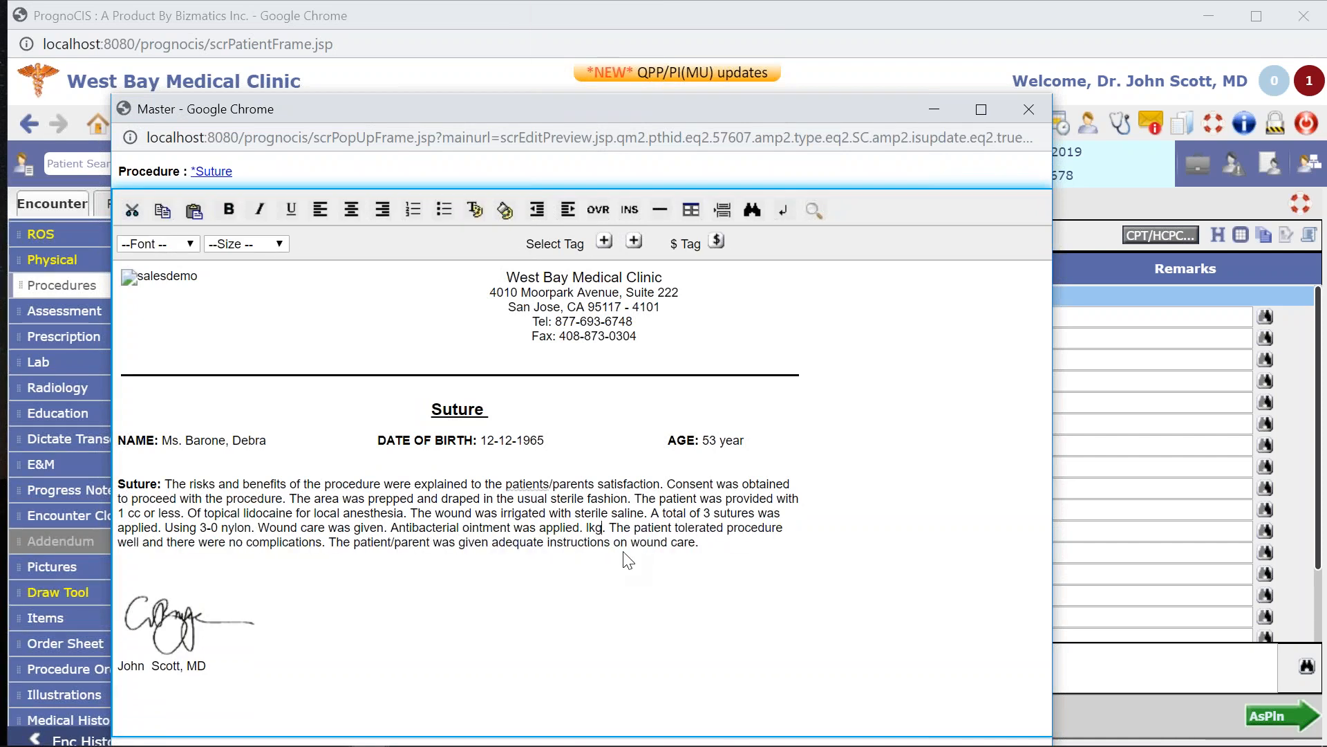
key("BackSpace")
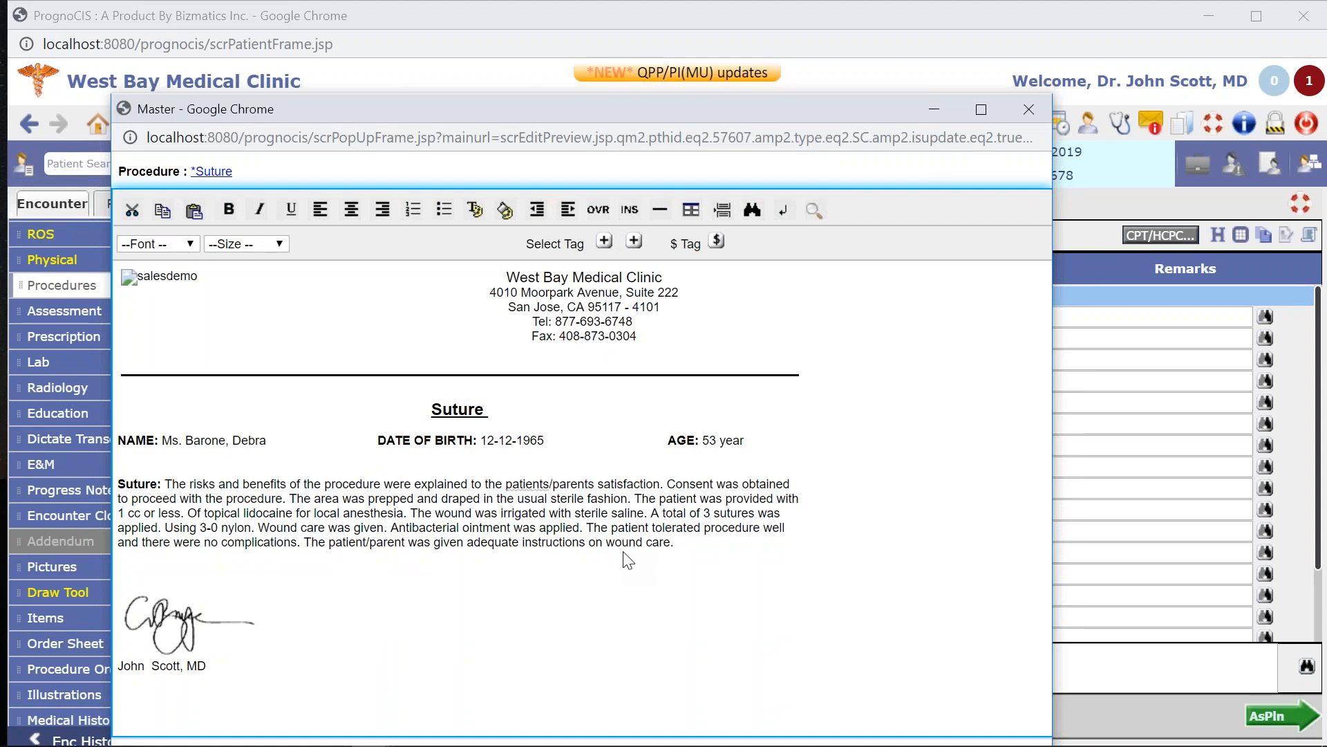
left_click(1027, 111)
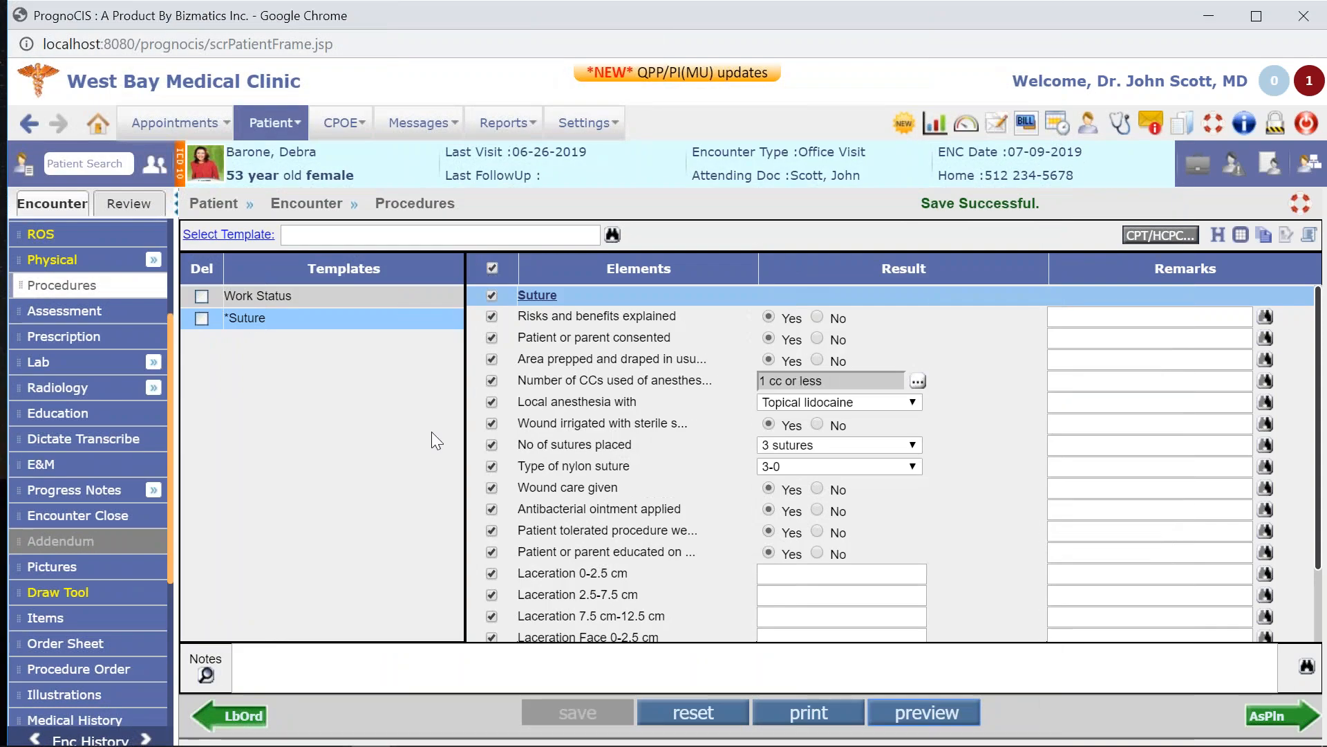
View the assessment and plan, and look through the physical exam's Respiratory, Ear, Nose, Mouth, Throat and Cardiovascular bullets, ending on Cardiovascular.
left_click(1272, 716)
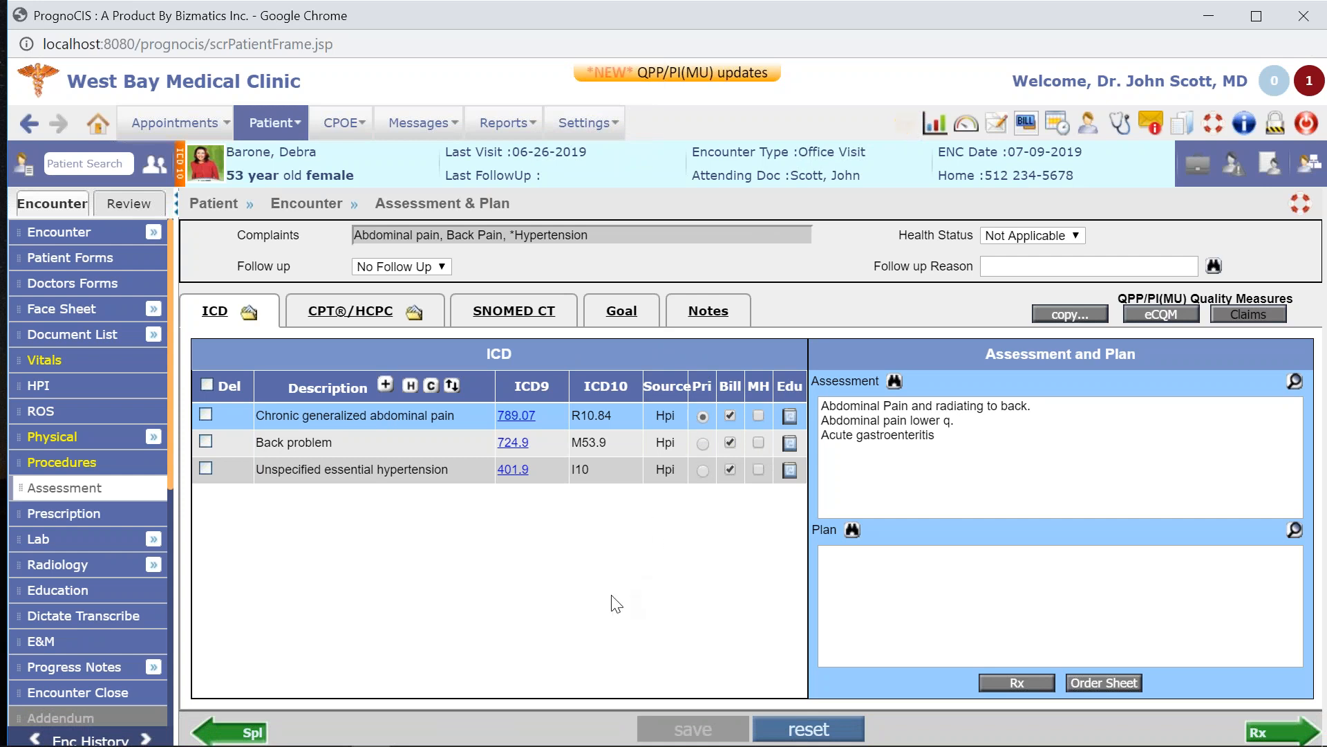
left_click(58, 442)
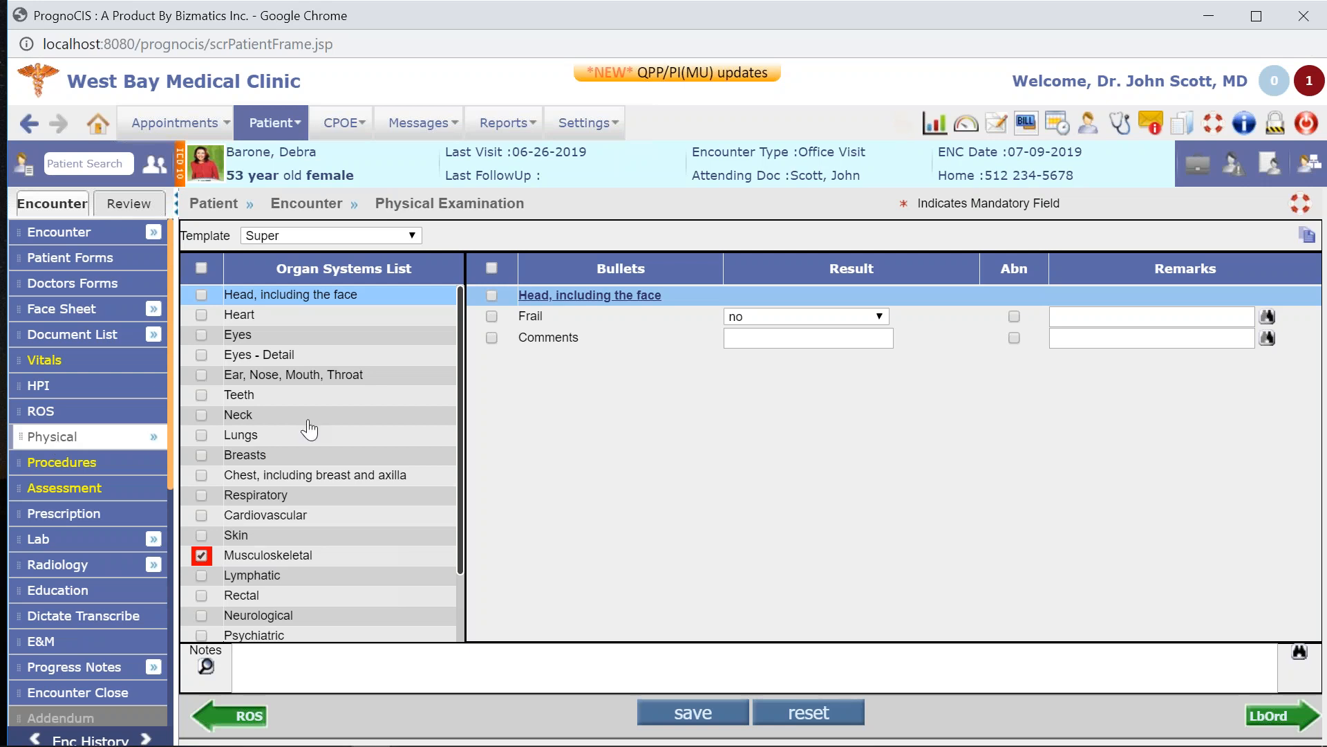
scroll(307, 430, "down", 2)
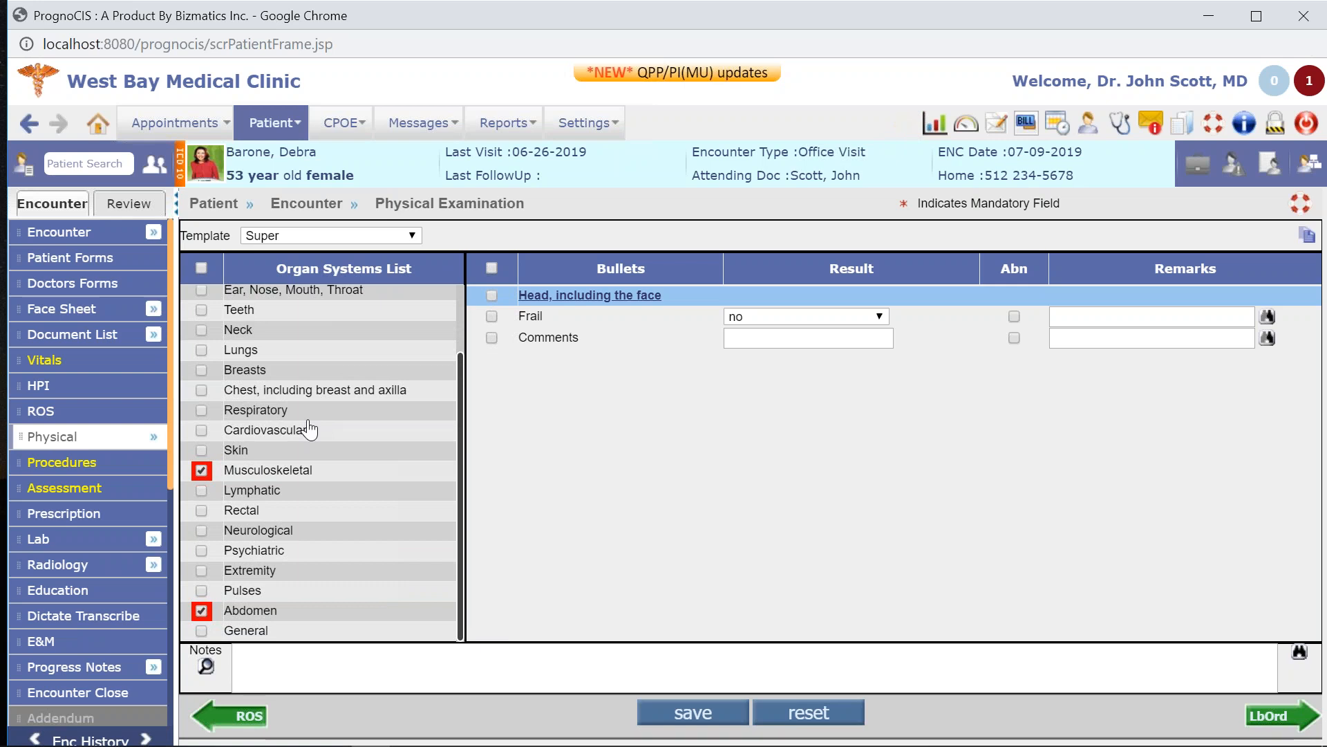
left_click(250, 415)
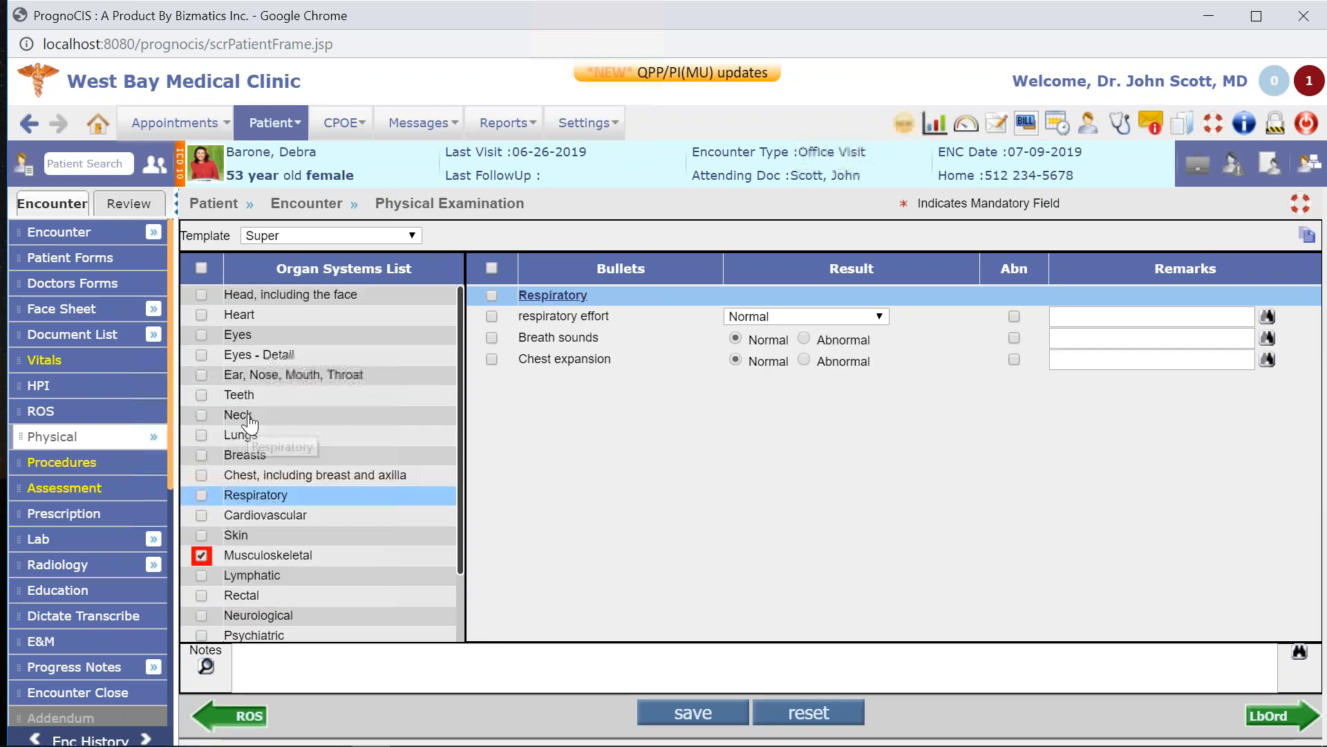
left_click(261, 517)
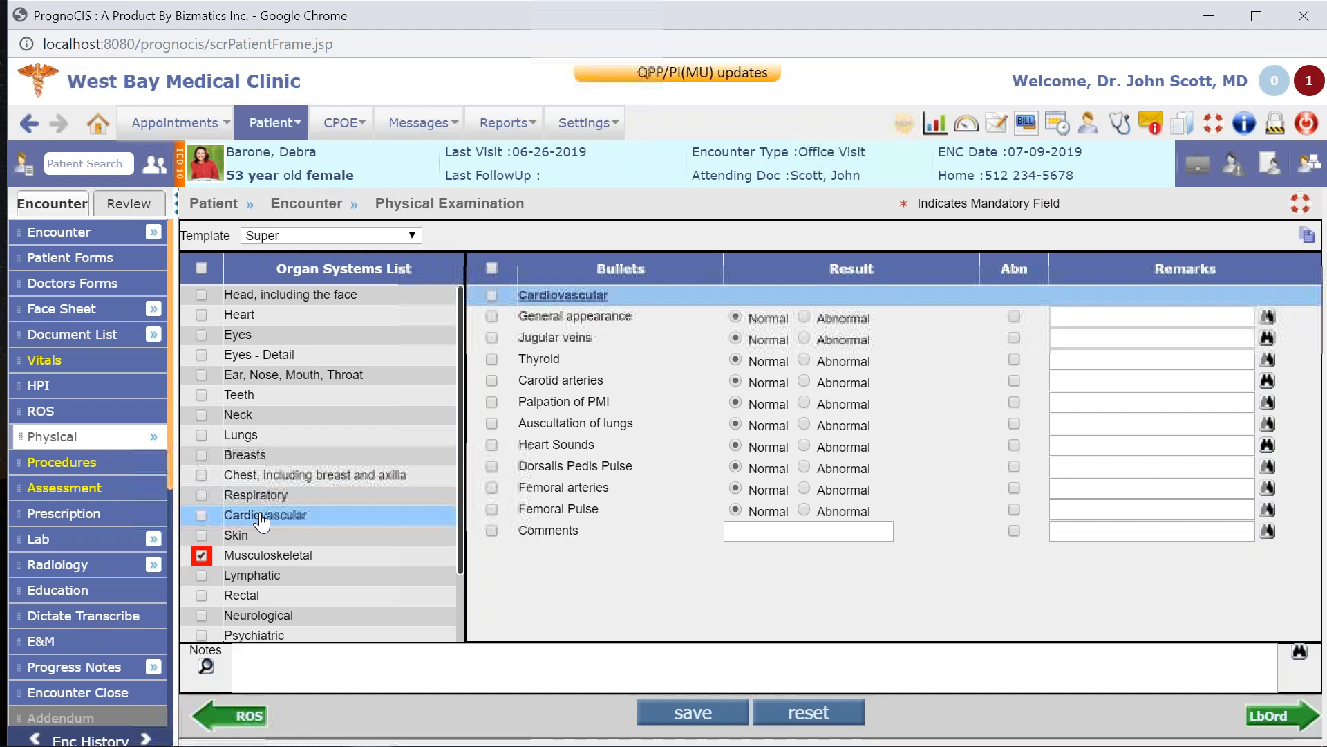
left_click(243, 377)
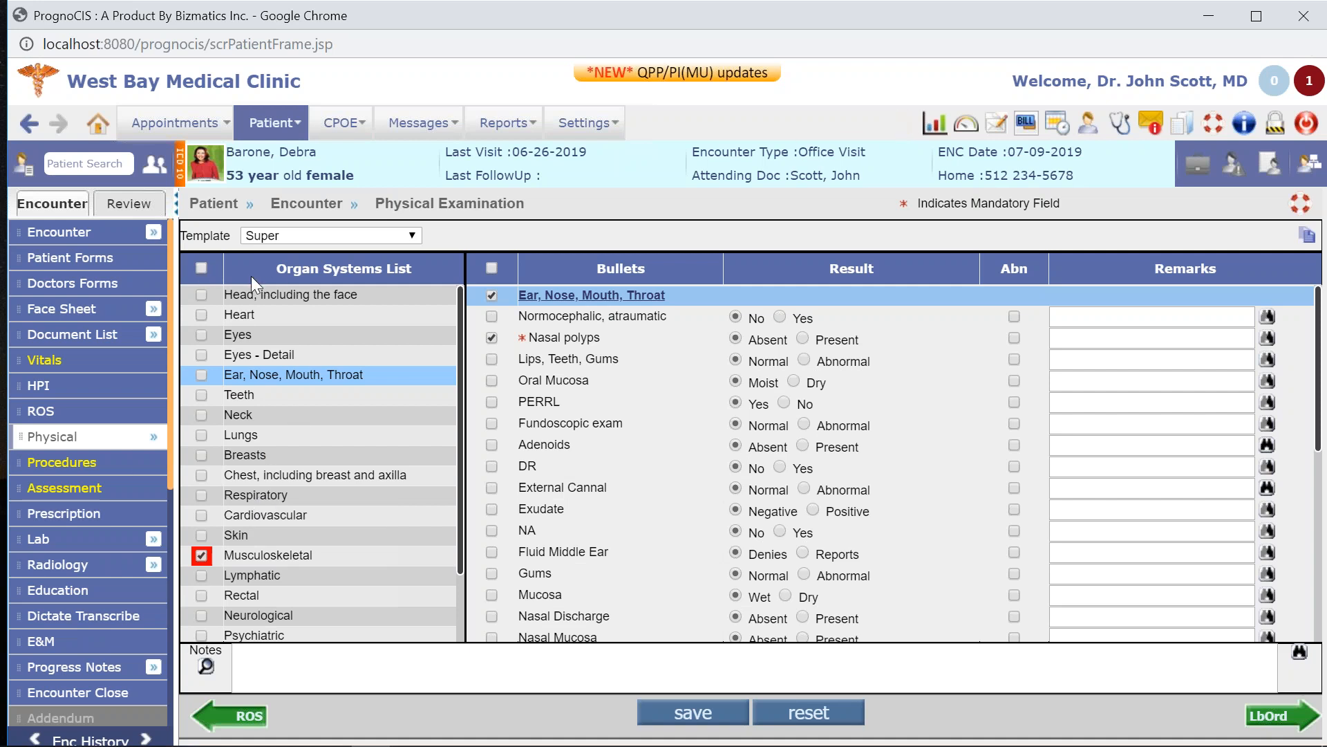
left_click(250, 517)
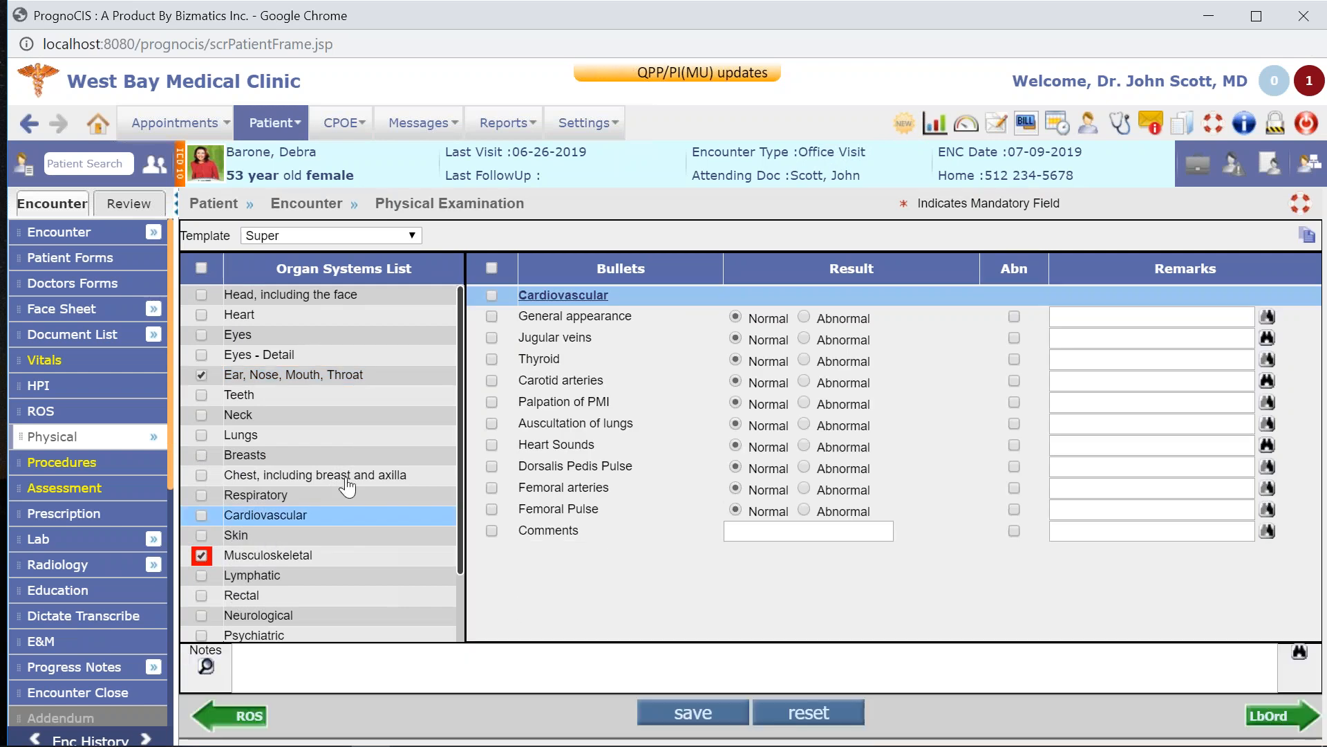
Try including all Cardiovascular bullets with Carotid arteries marked Abnormal, and deselect them all.
left_click(492, 268)
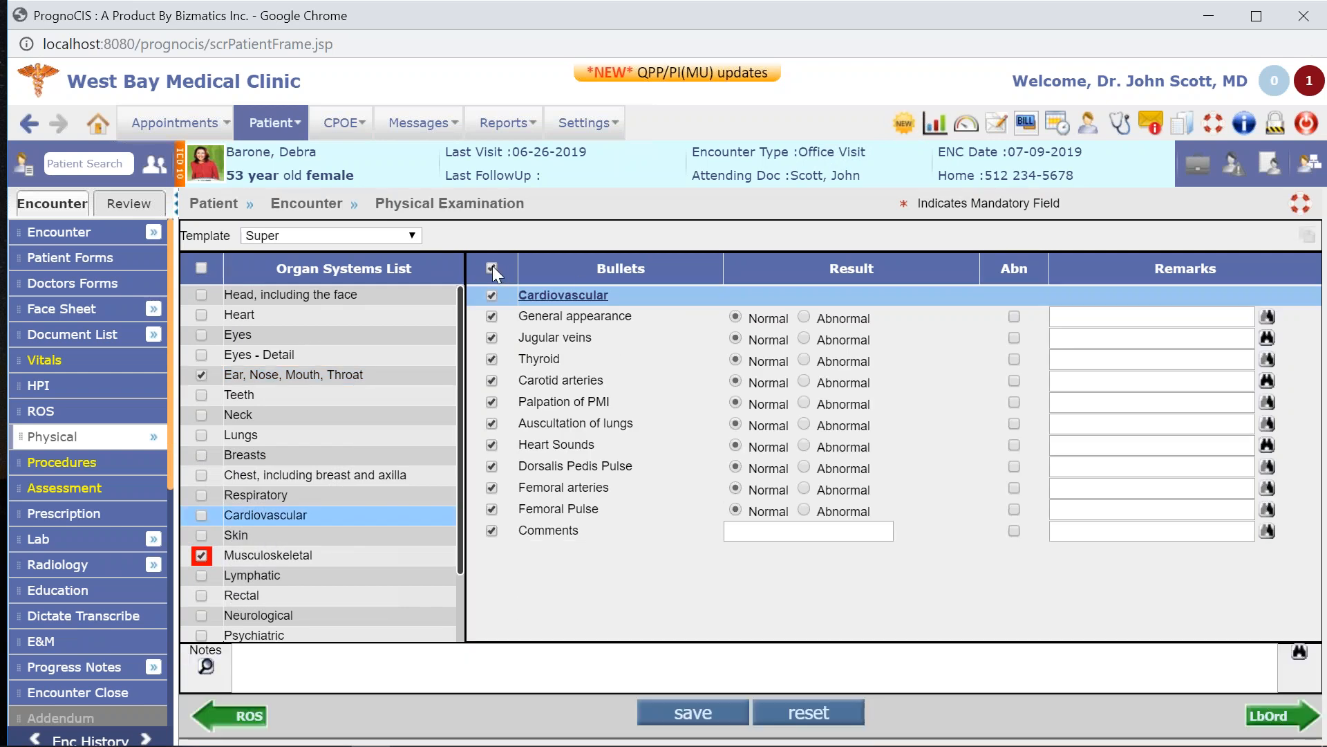
left_click(804, 381)
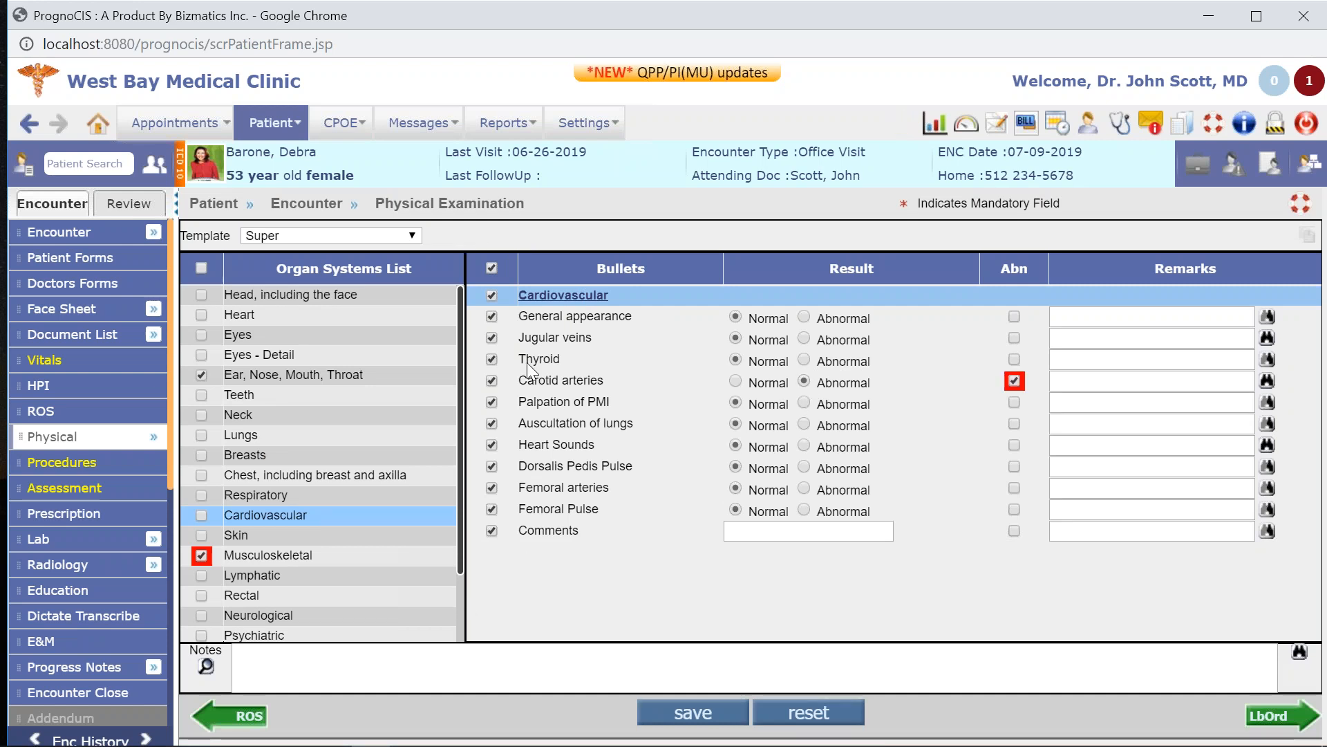
left_click(494, 268)
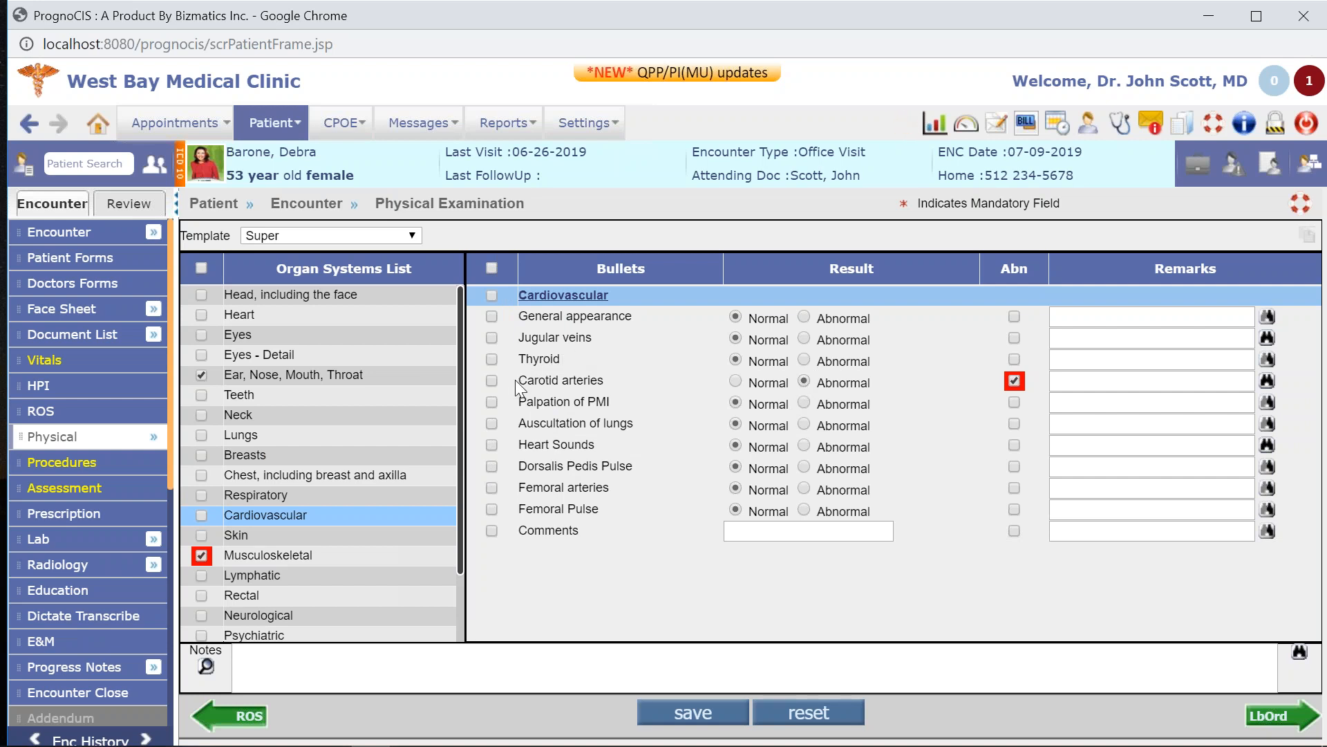
Mark Carotid arteries, Palpation of PMI and Auscultation of lungs as Abnormal, include all Cardiovascular bullets, and save the exam.
left_click(804, 403)
left_click(735, 381)
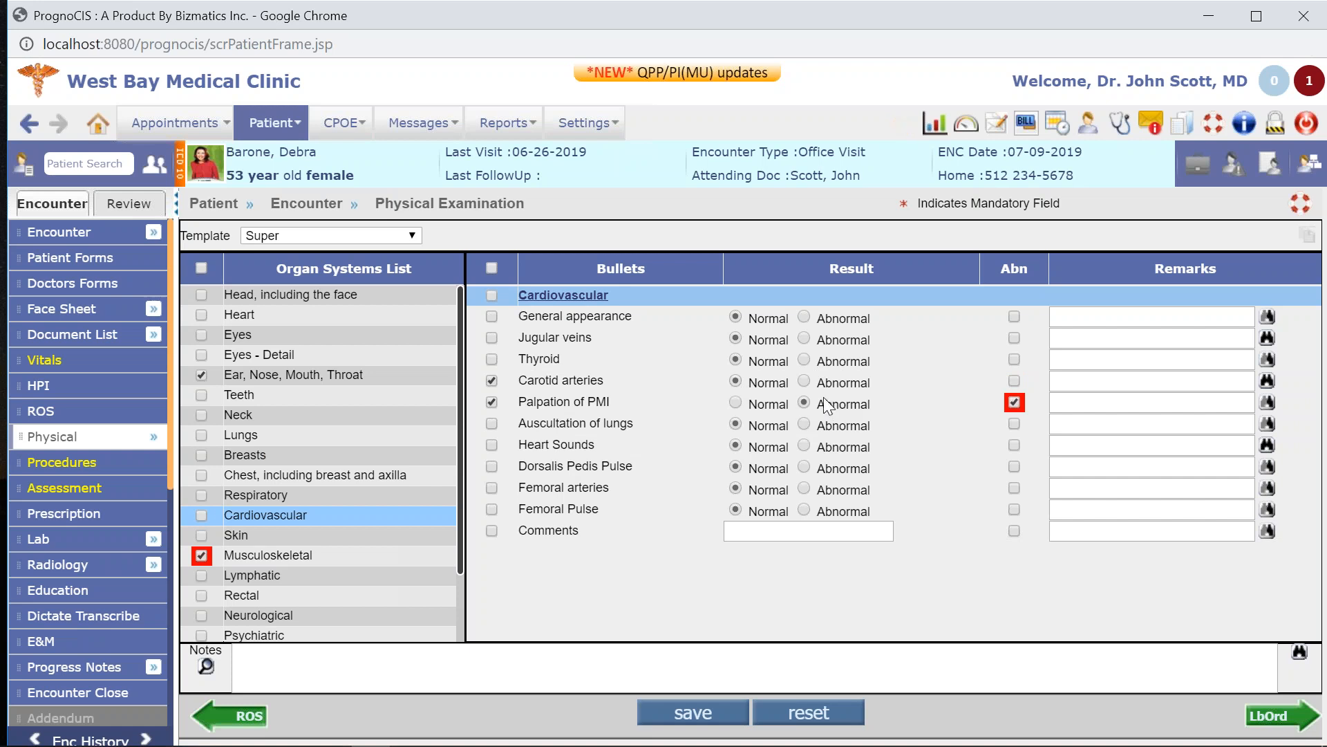
left_click(804, 424)
left_click(804, 382)
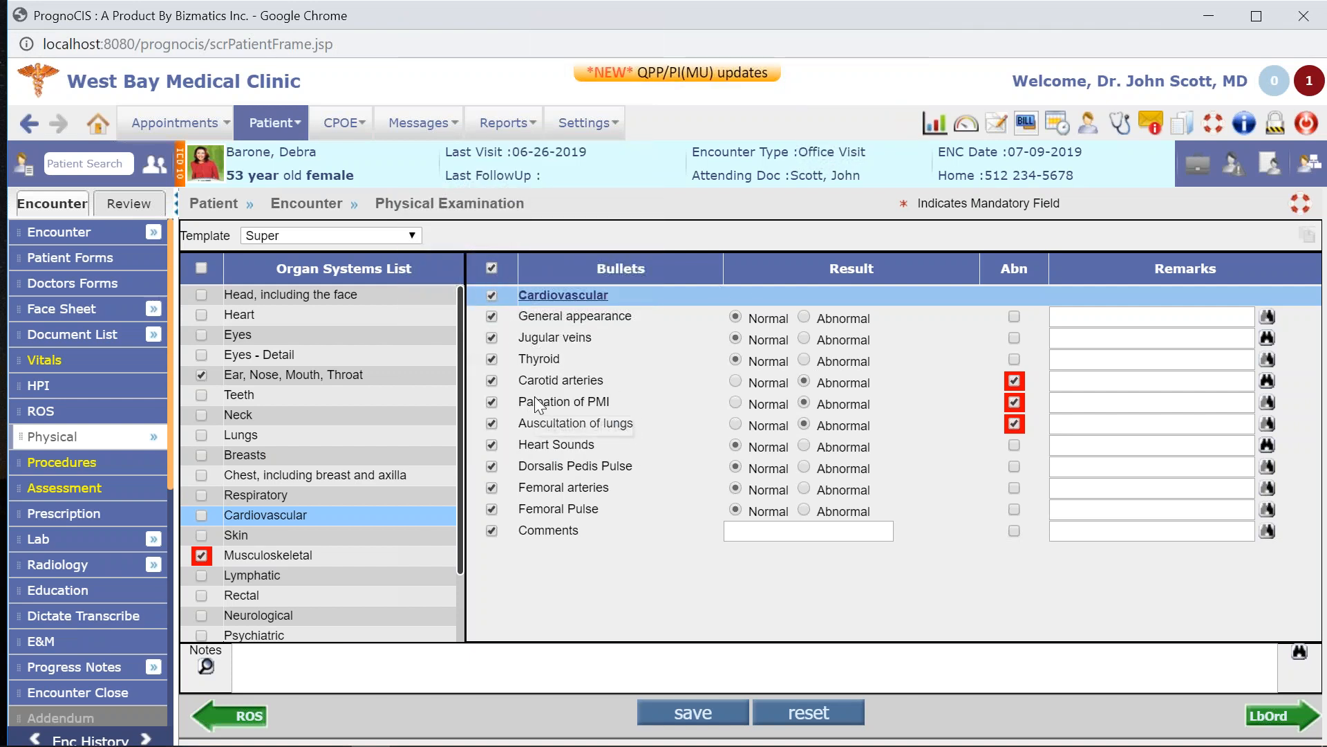
left_click(695, 719)
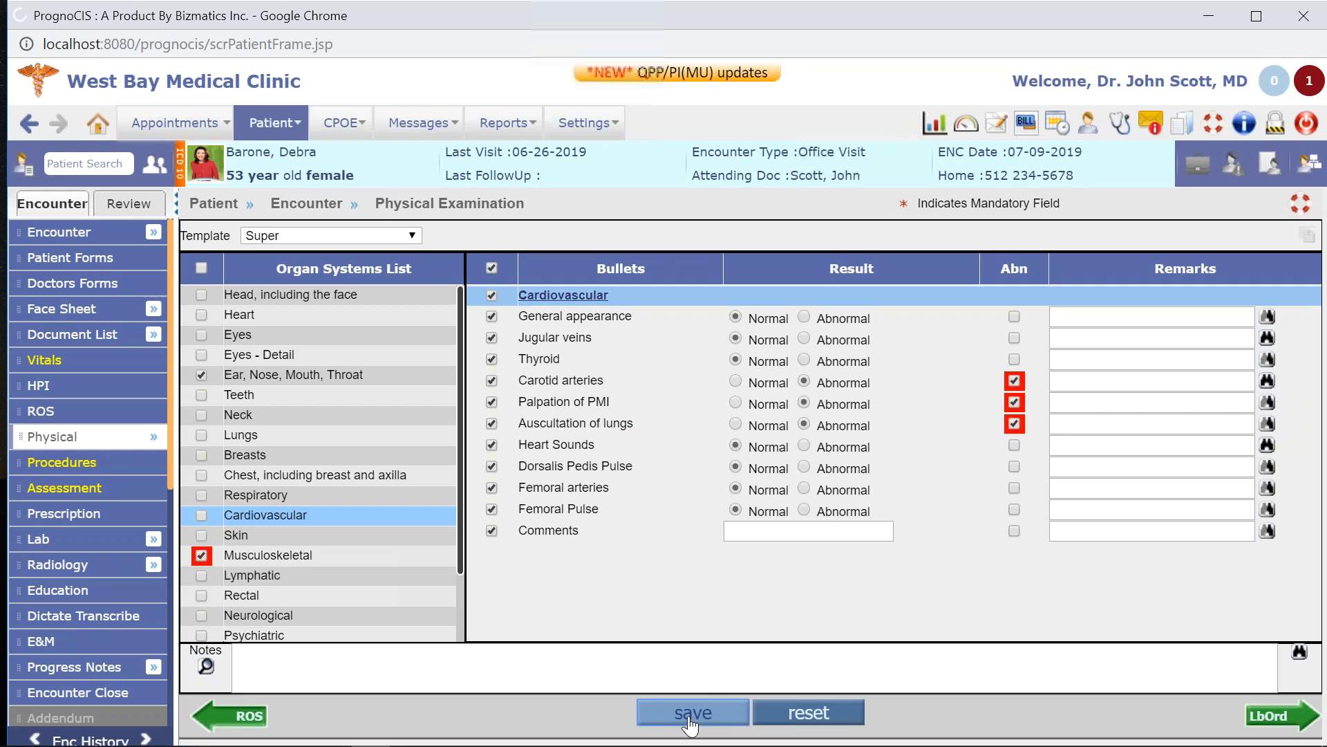
Add right and left upper quadrant abdominal pain, Spinal stenosis and Sciatica to the assessment's ICD list from the complaint-based diagnoses.
left_click(60, 489)
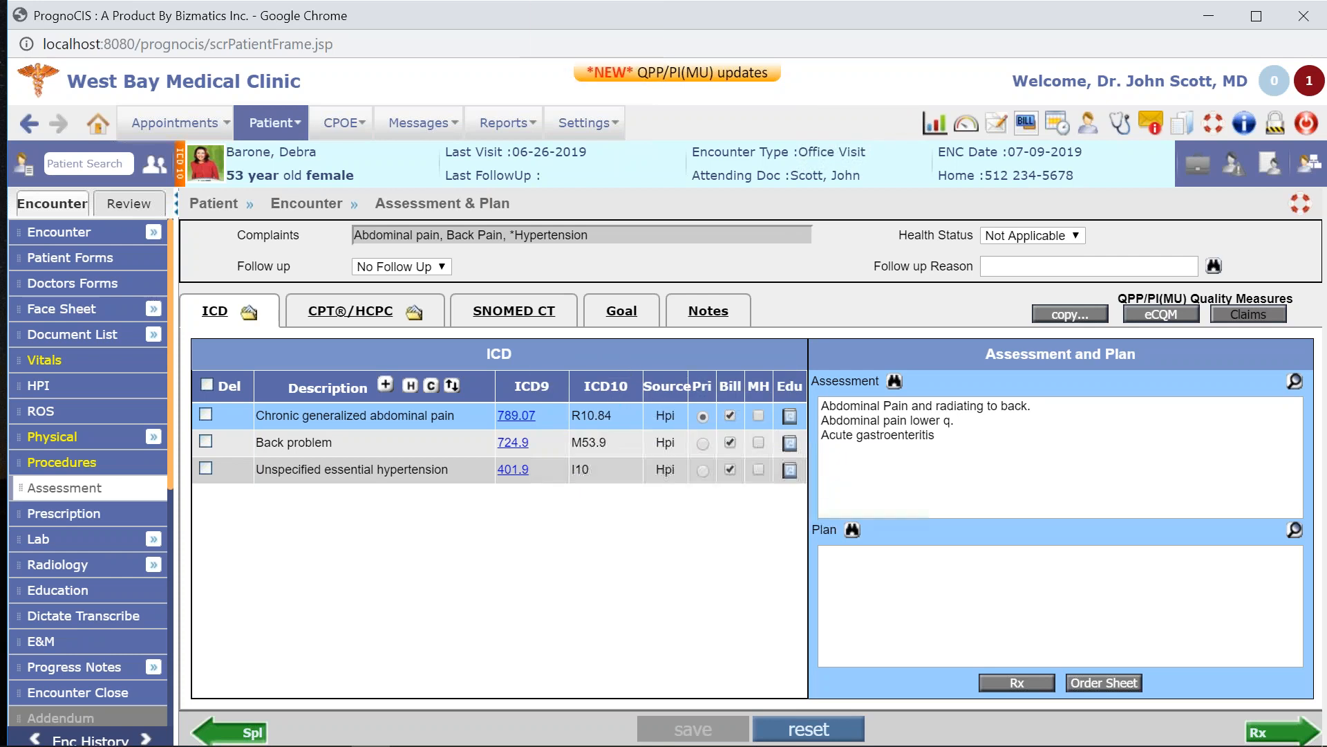
left_click(432, 386)
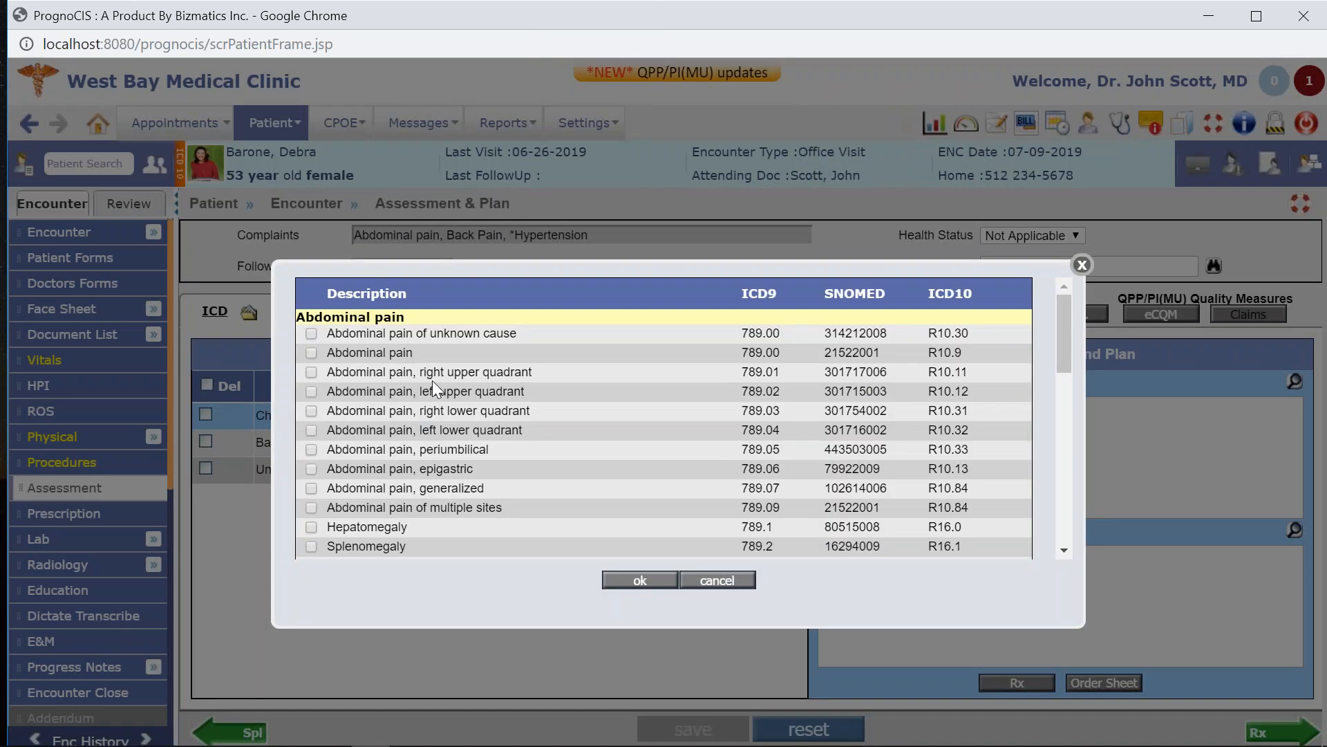
left_click(312, 391)
scroll(417, 419, "down", 6)
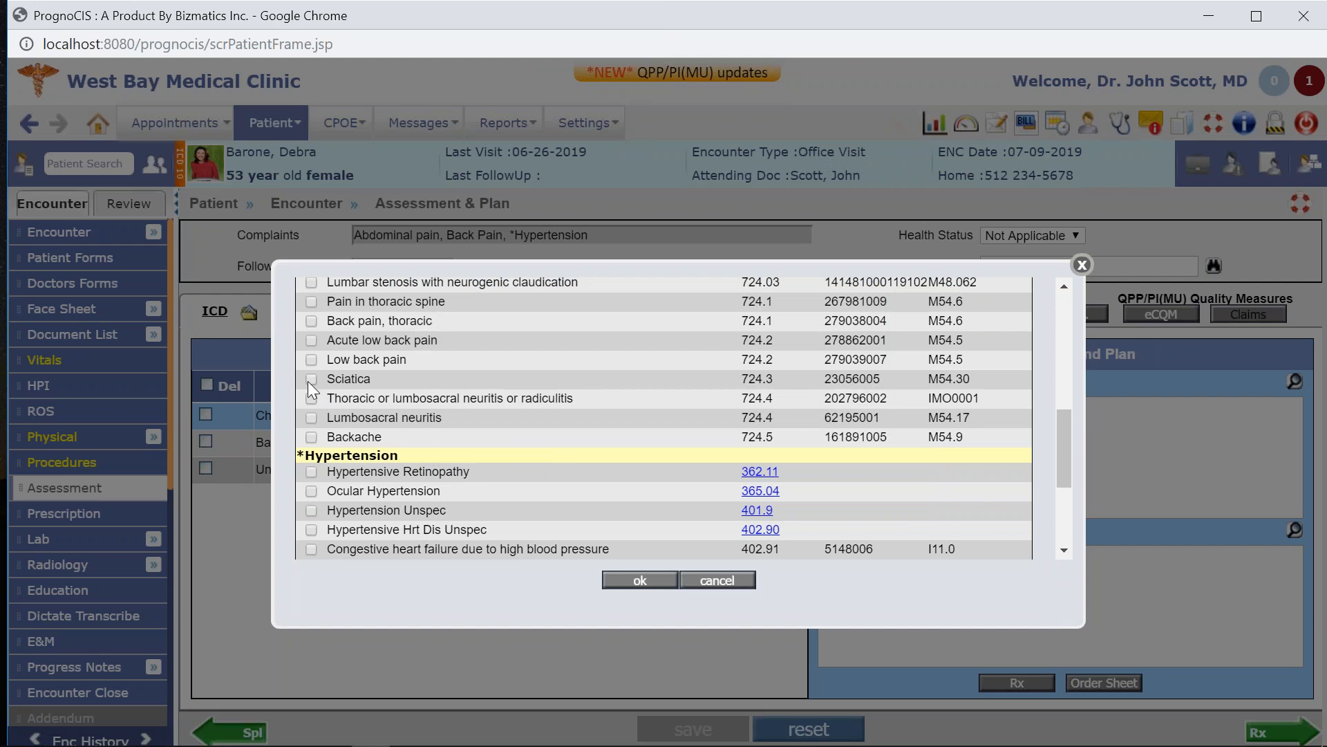
scroll(385, 402, "up", 3)
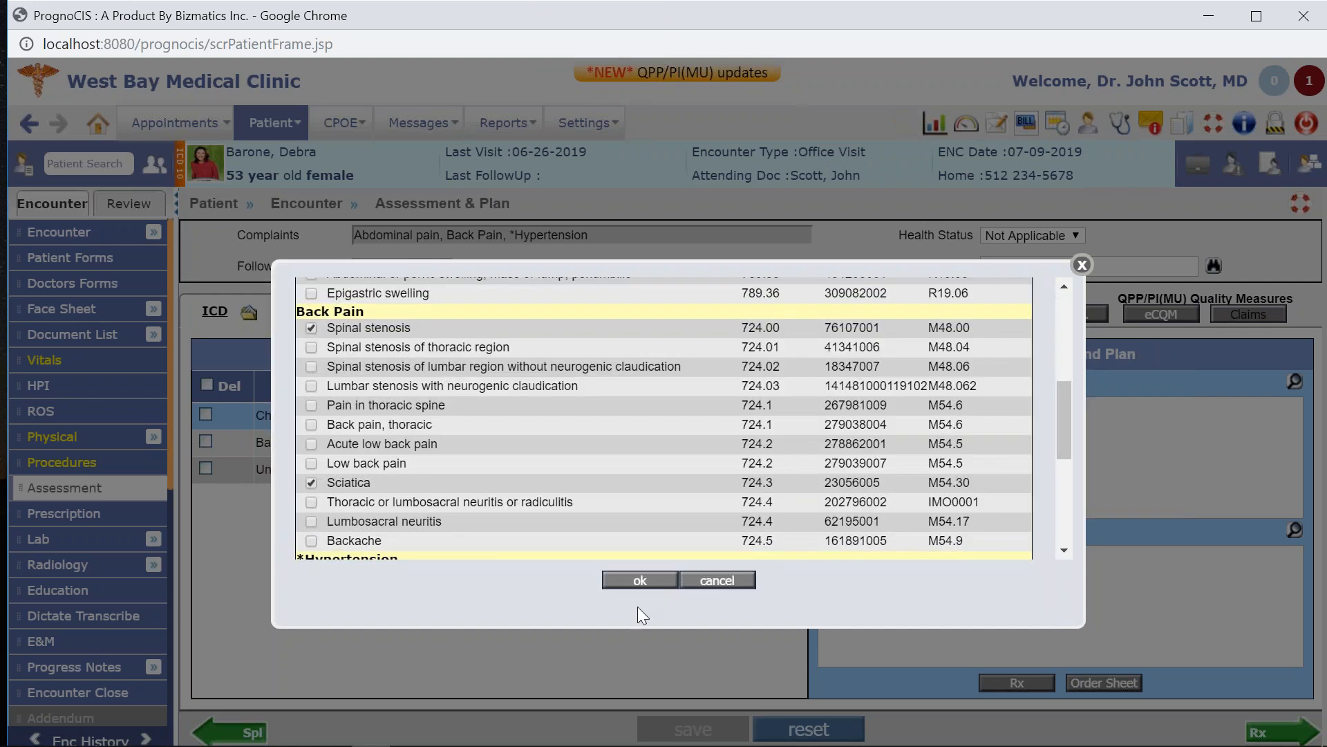
left_click(640, 580)
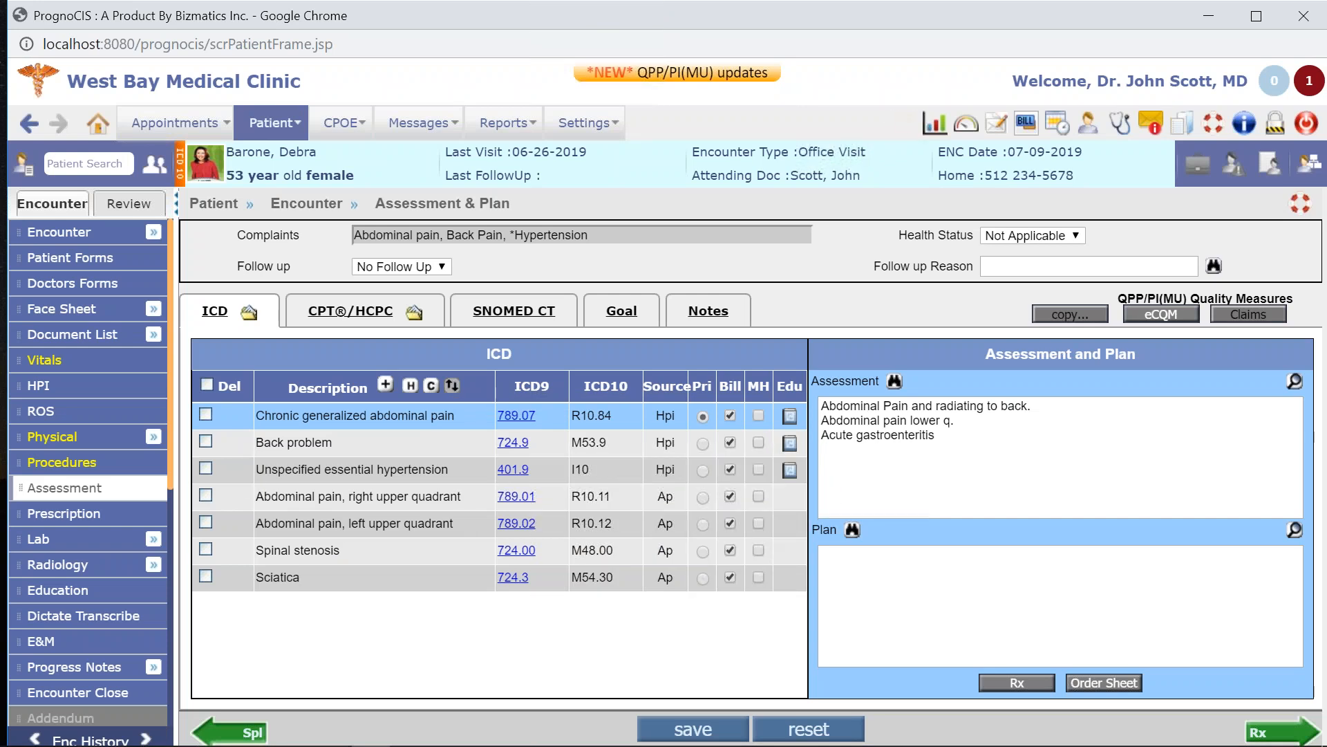
Remove Chronic generalized abdominal pain and Back problem from the ICD list, make Spinal stenosis the primary diagnosis, and save.
left_click(206, 414)
left_click(206, 442)
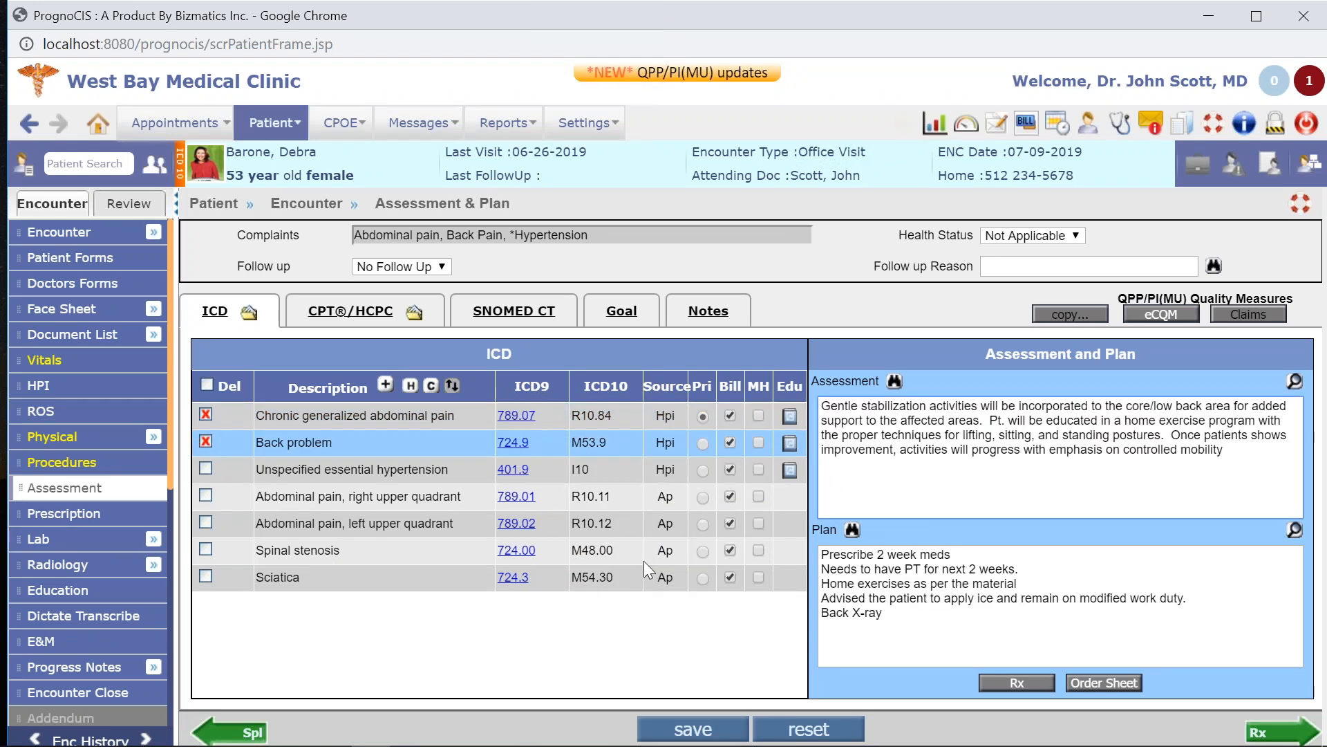
left_click(702, 551)
left_click(692, 729)
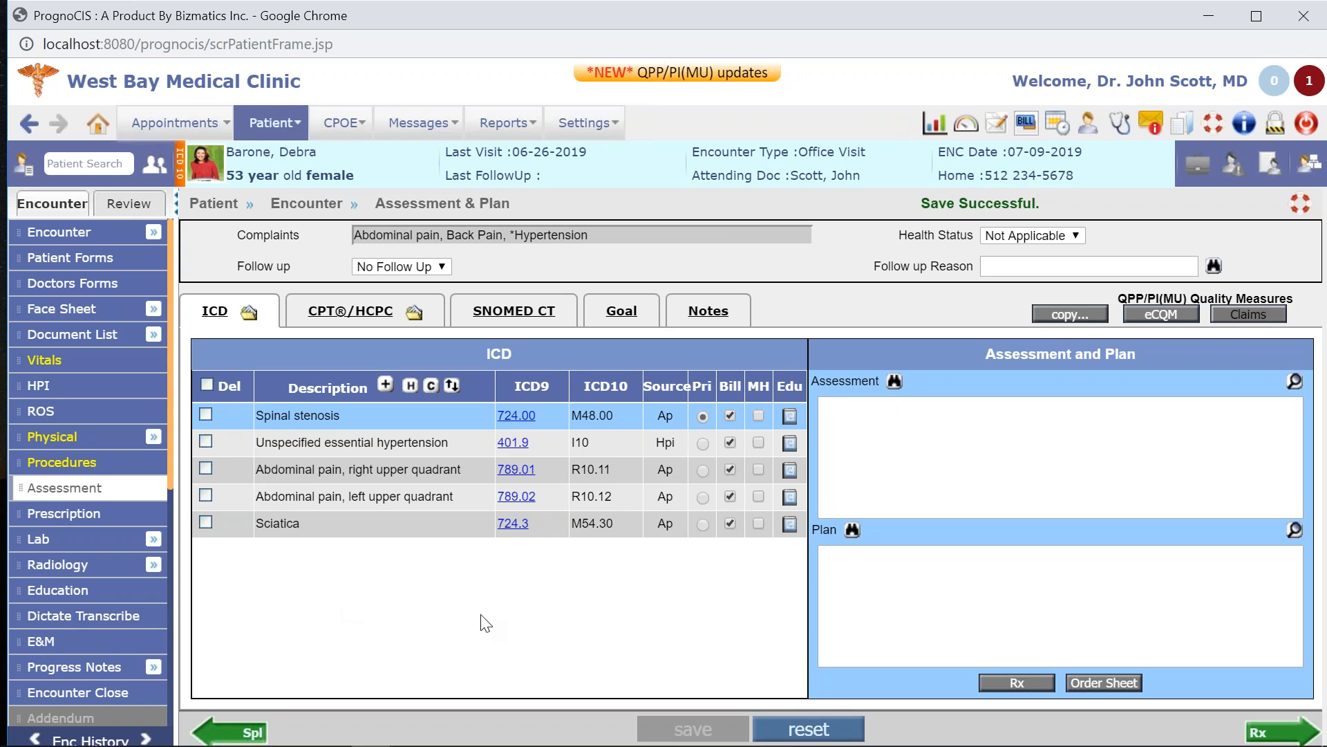
View the patient education material for Spinal stenosis, and look at the prescription form before closing it.
left_click(791, 415)
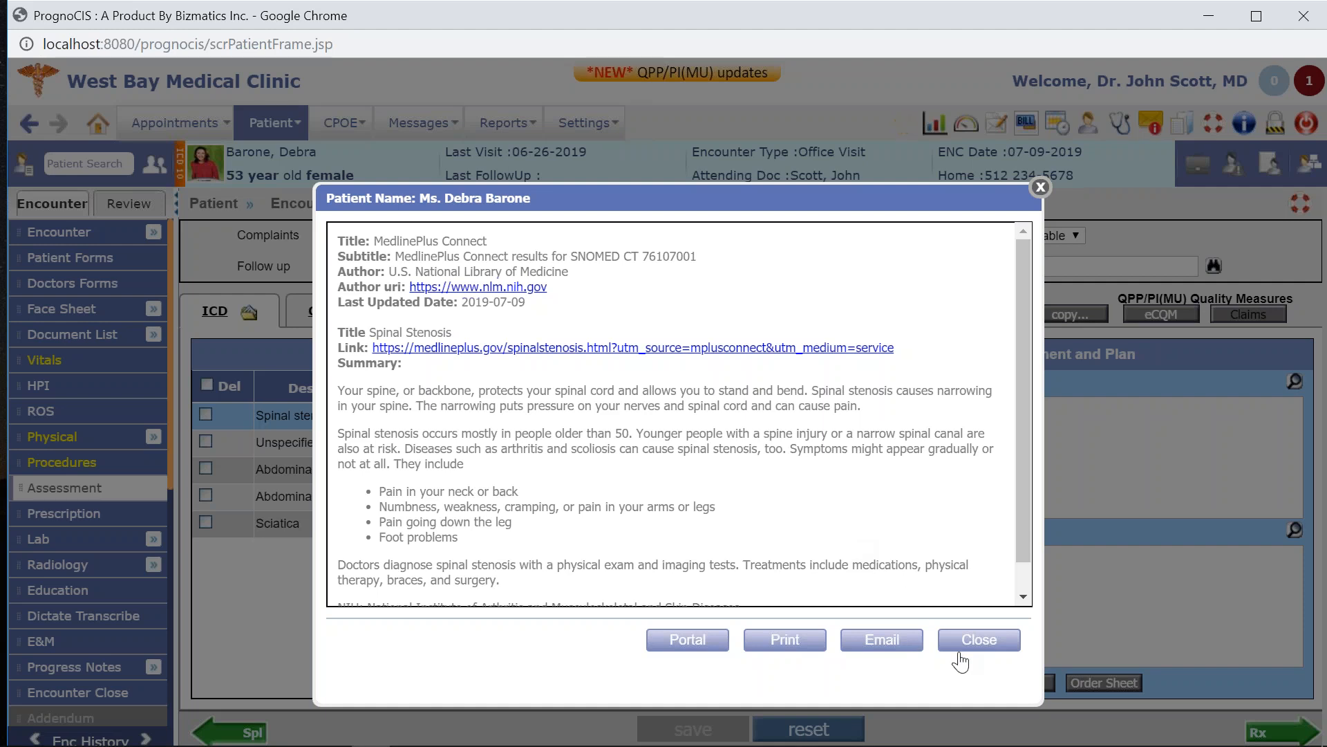
left_click(985, 648)
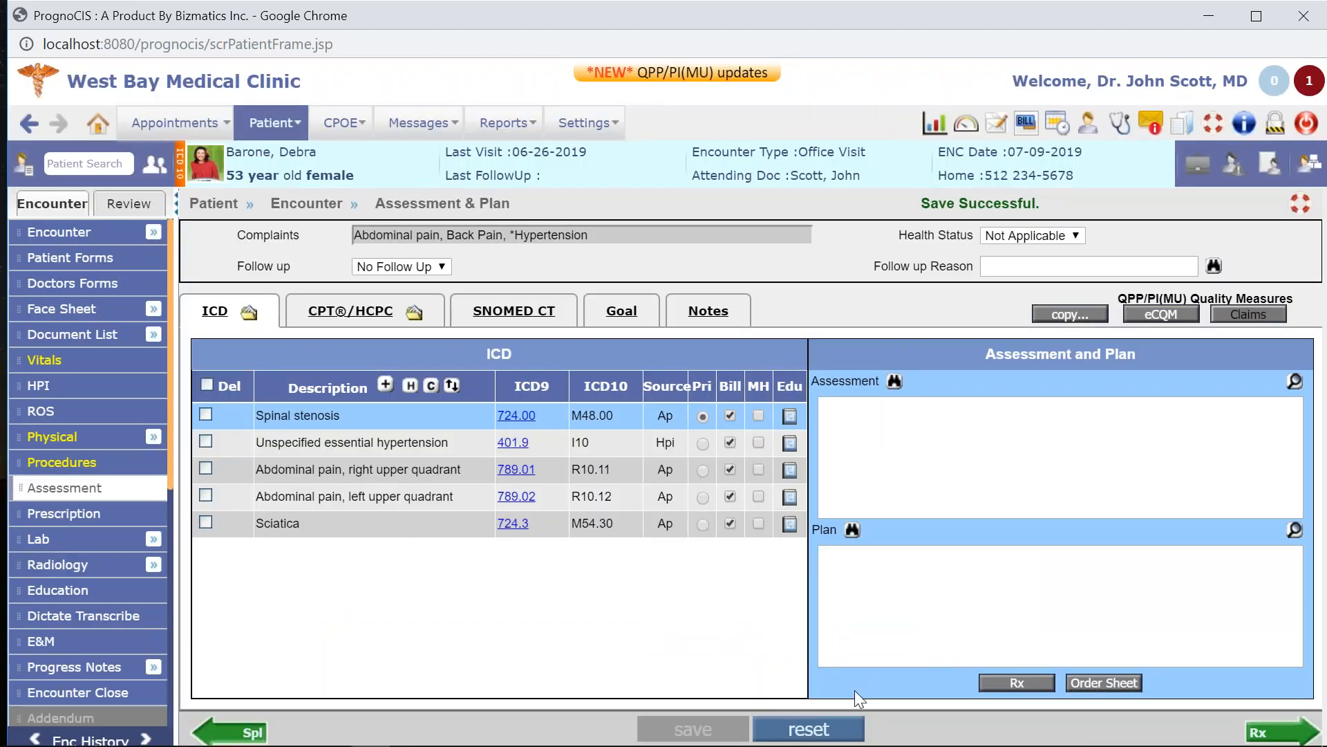
left_click(1014, 684)
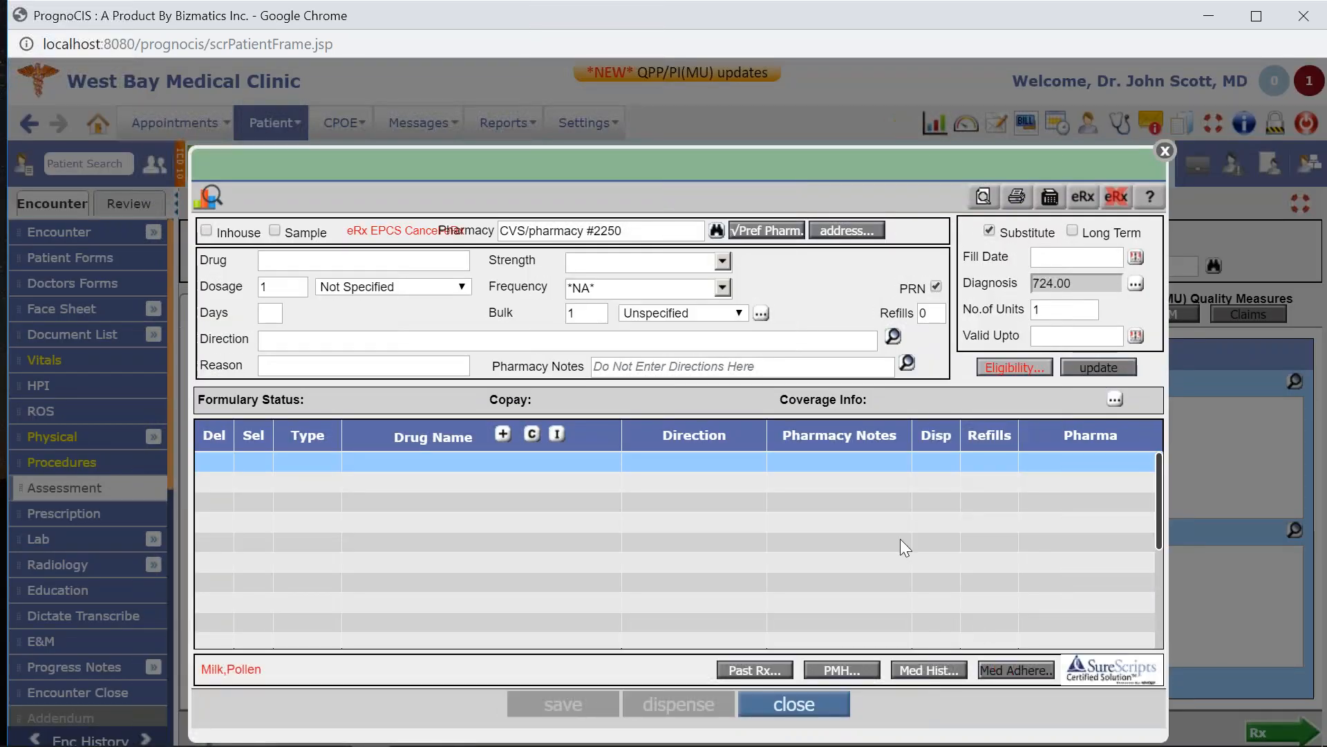
left_click(1166, 152)
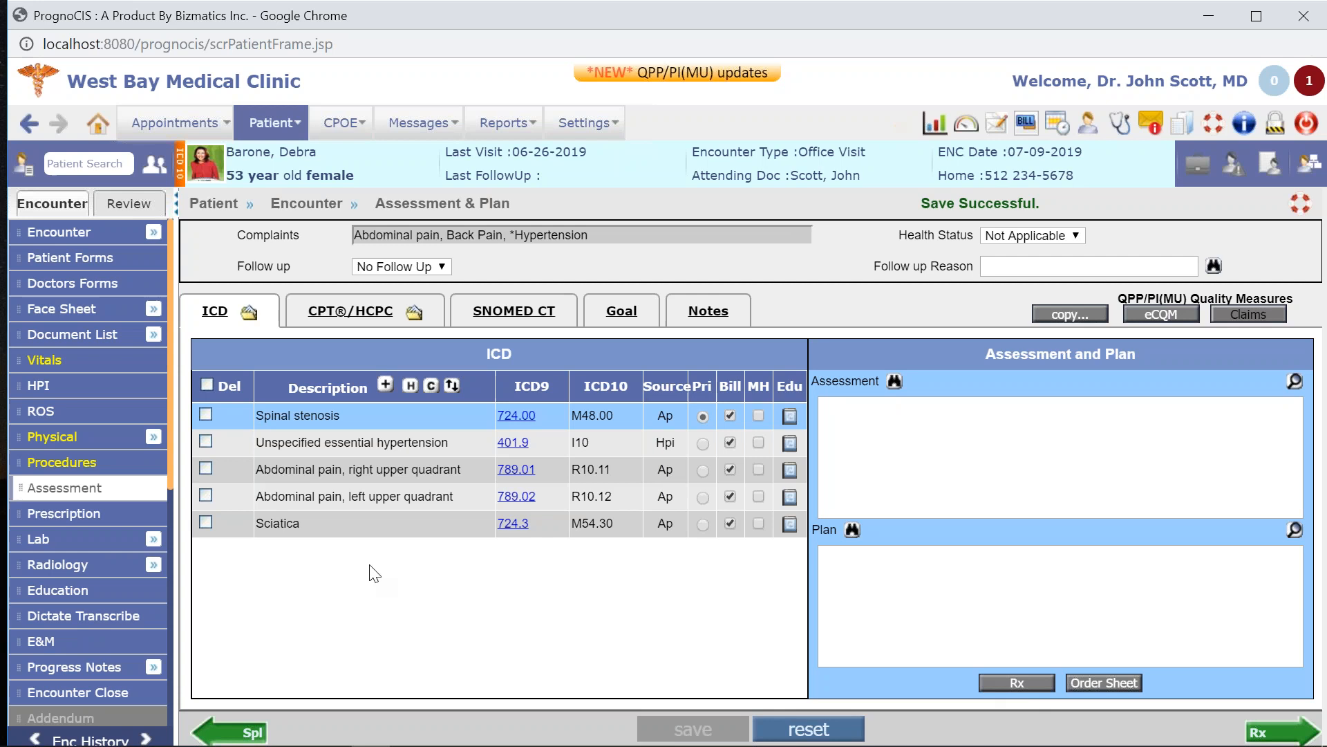
scroll(132, 566, "down", 2)
mouse_move(134, 583)
scroll(131, 581, "up", 2)
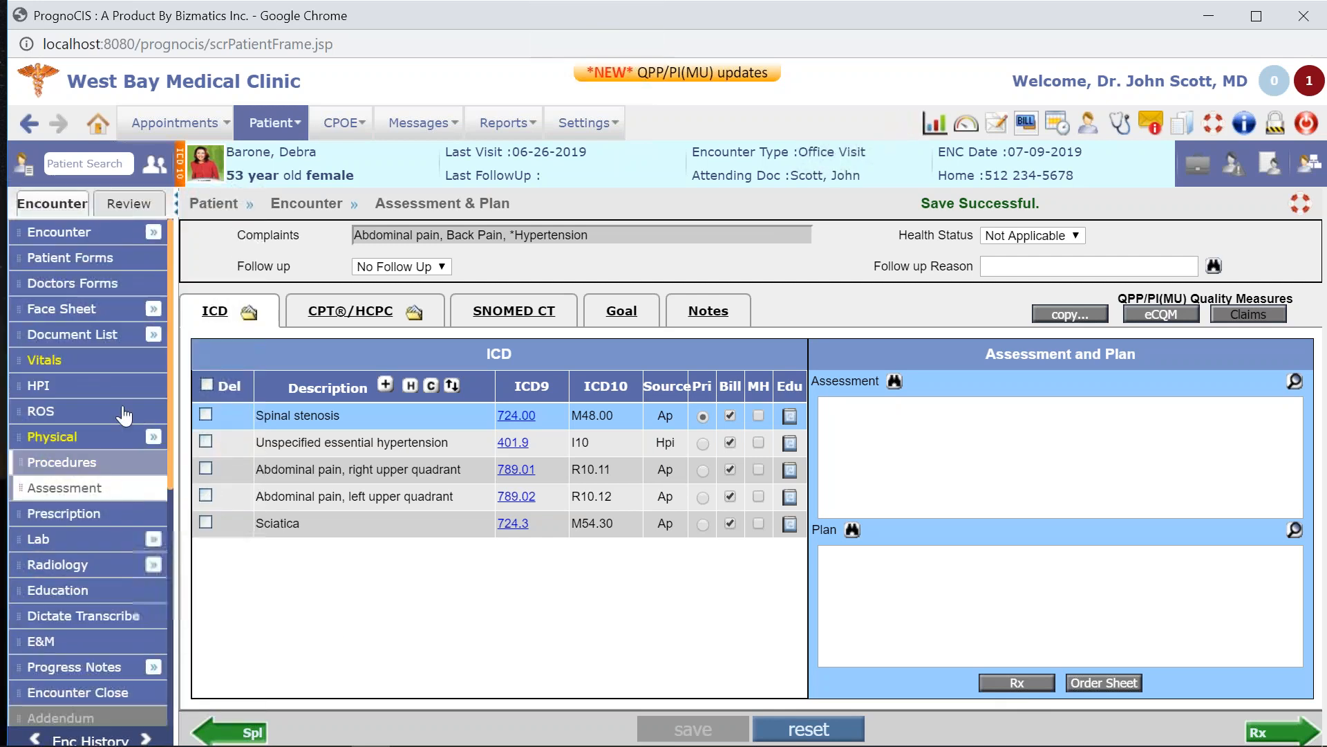
Start a prescription and set its pharmacy to RITE AID-1291 UPPER ALBANY, filtering pharmacy vendors by zip 11221 and type "Ret".
left_click(989, 682)
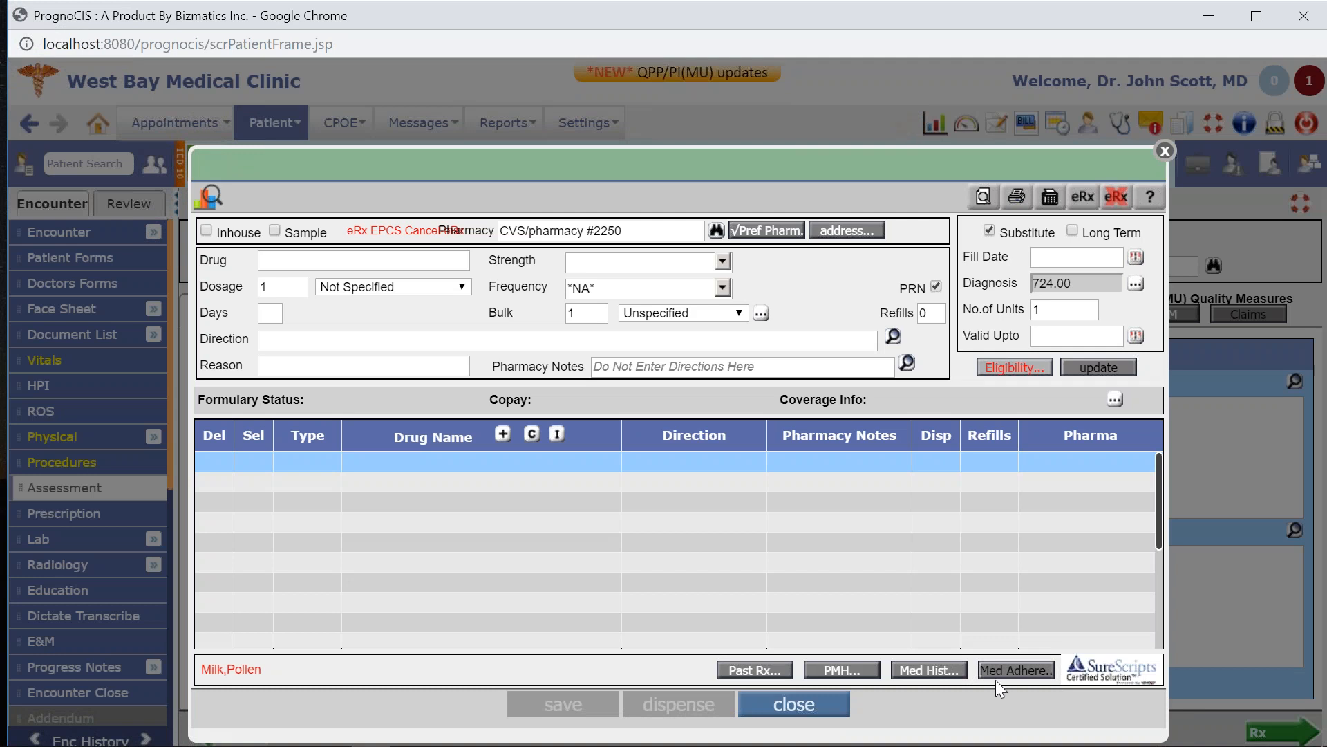
left_click(716, 231)
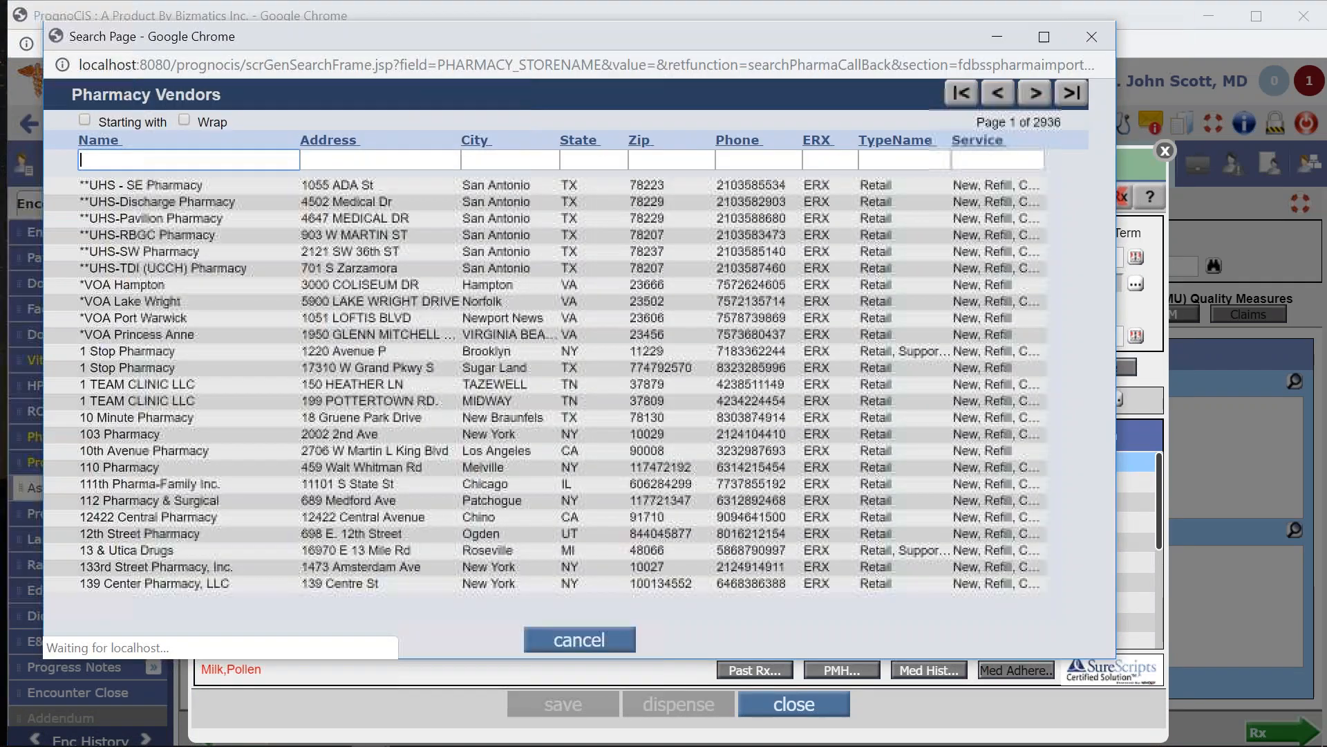
left_click(658, 158)
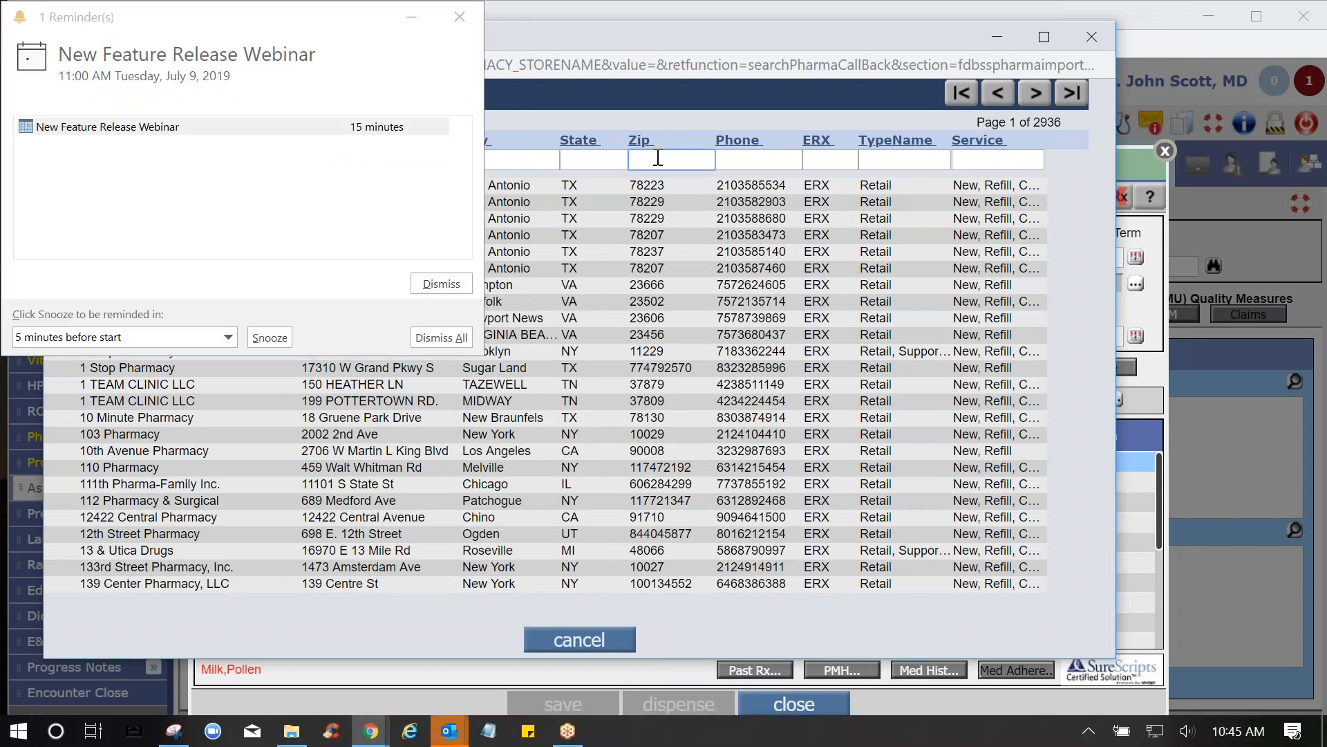
left_click(459, 17)
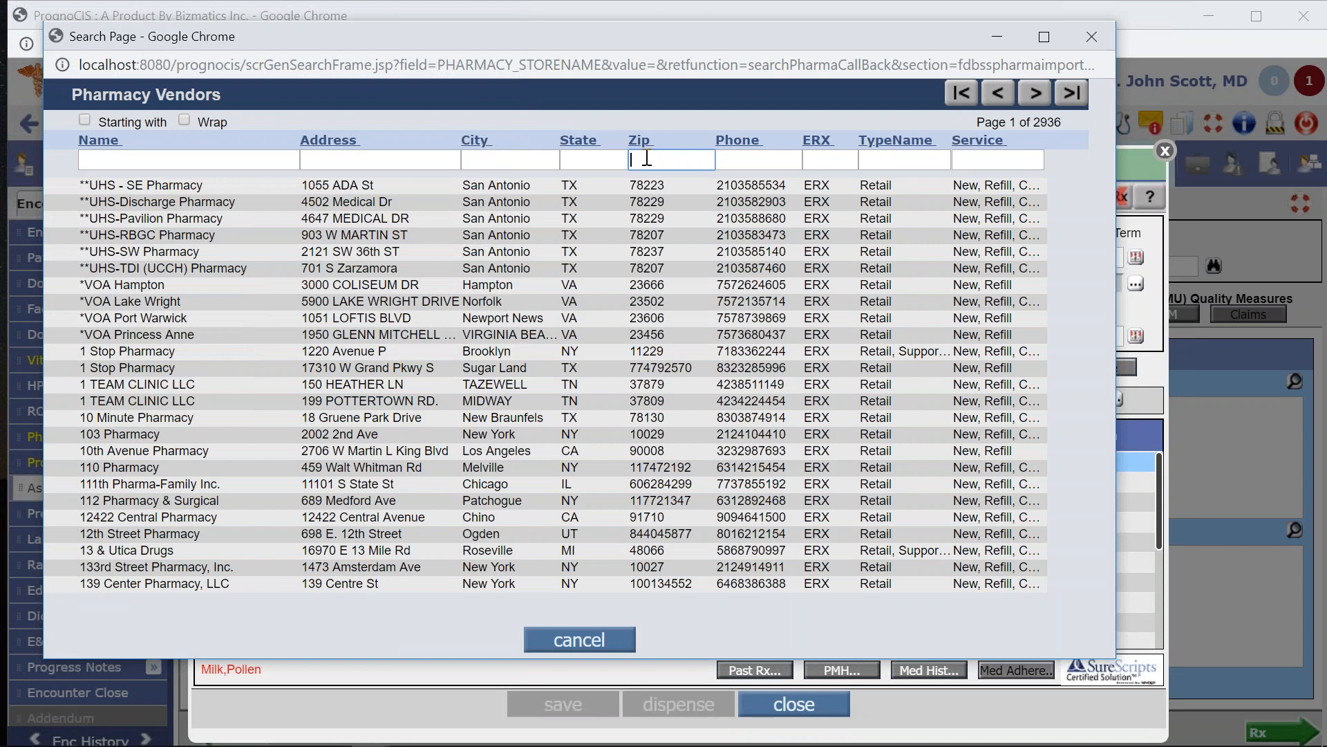
type("11221")
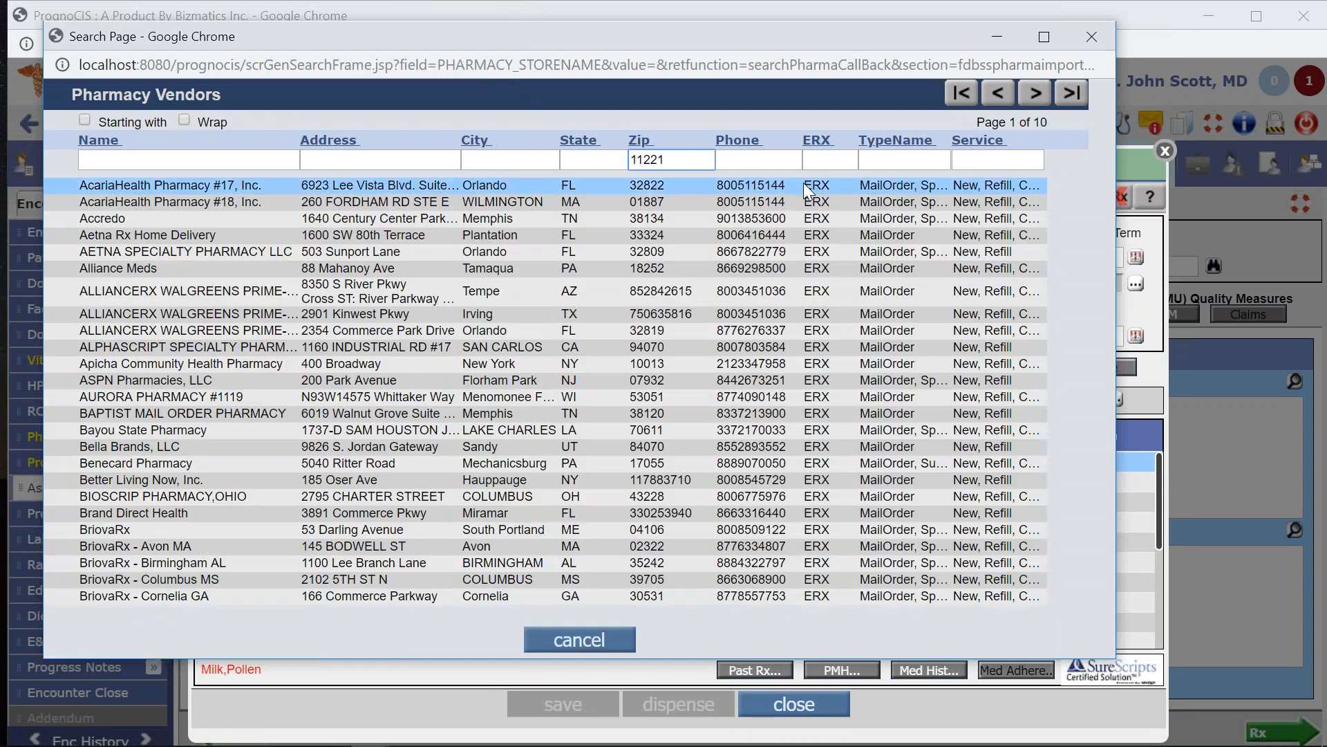
left_click(889, 161)
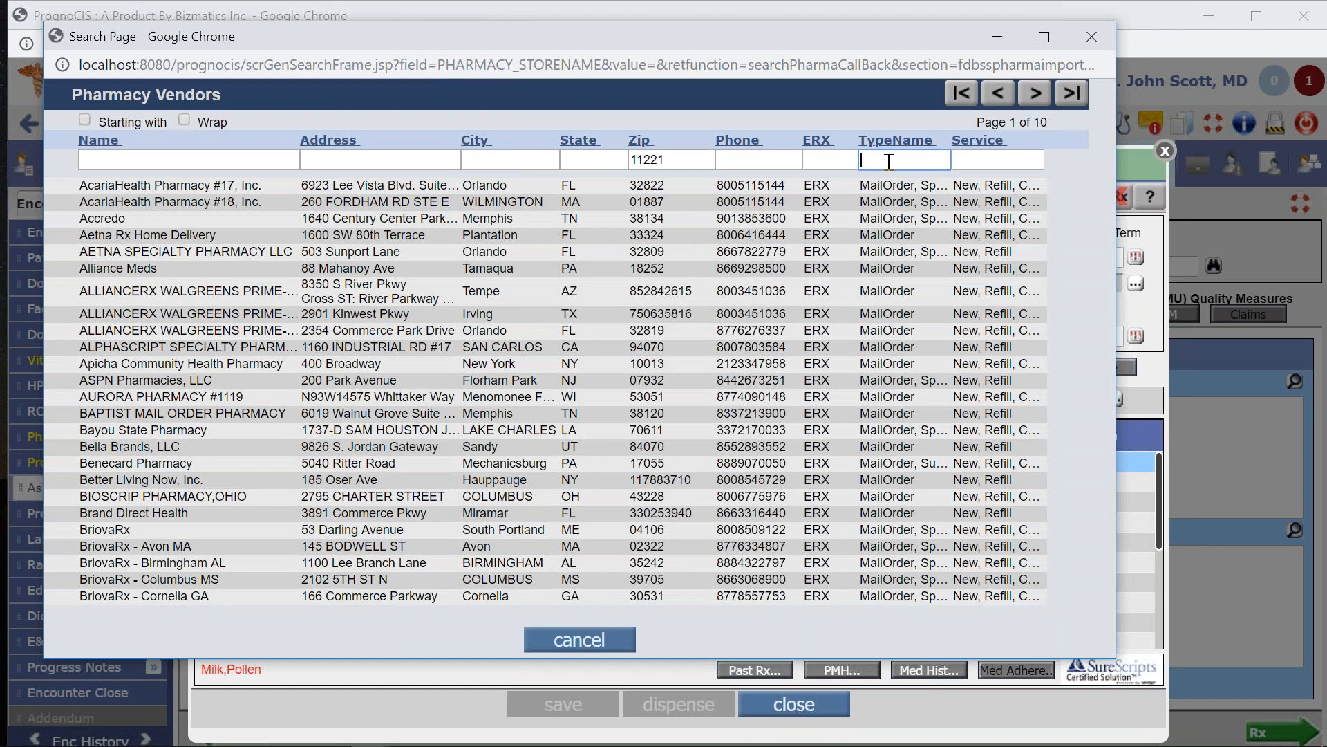
type("Ret")
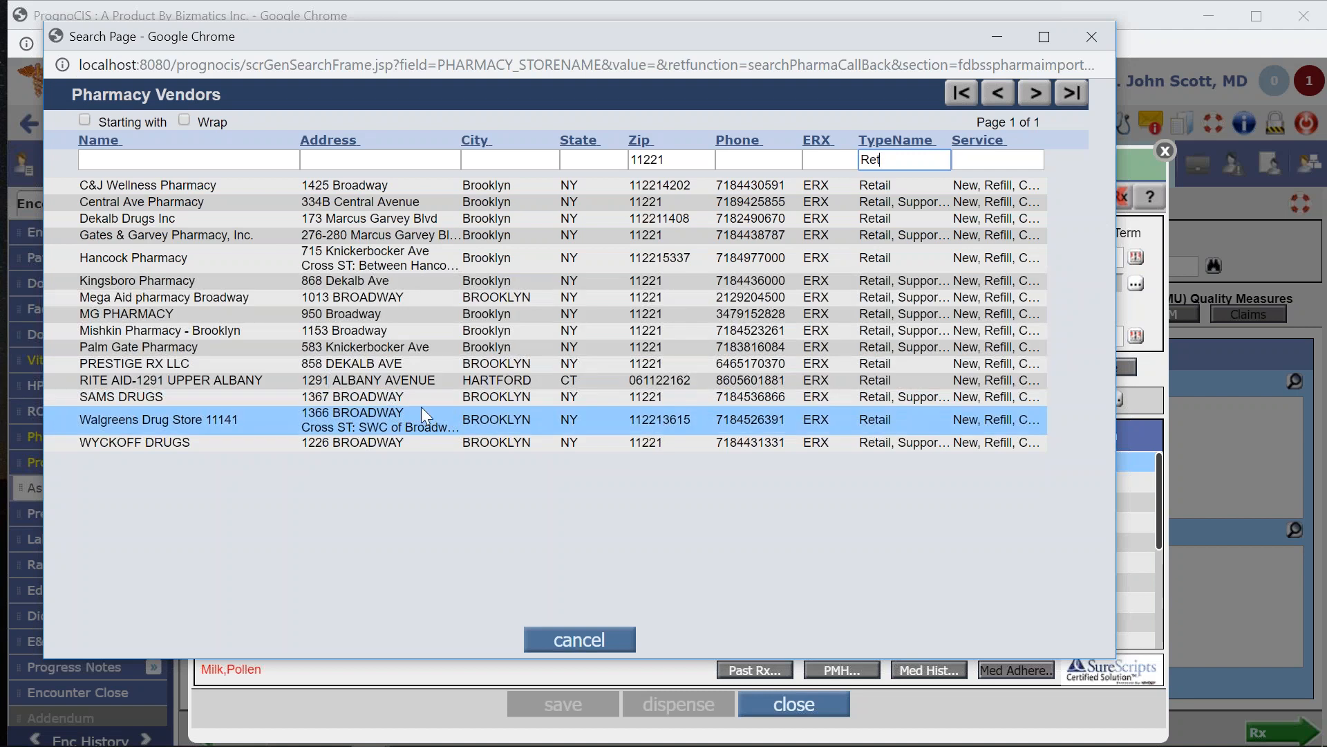
left_click(388, 380)
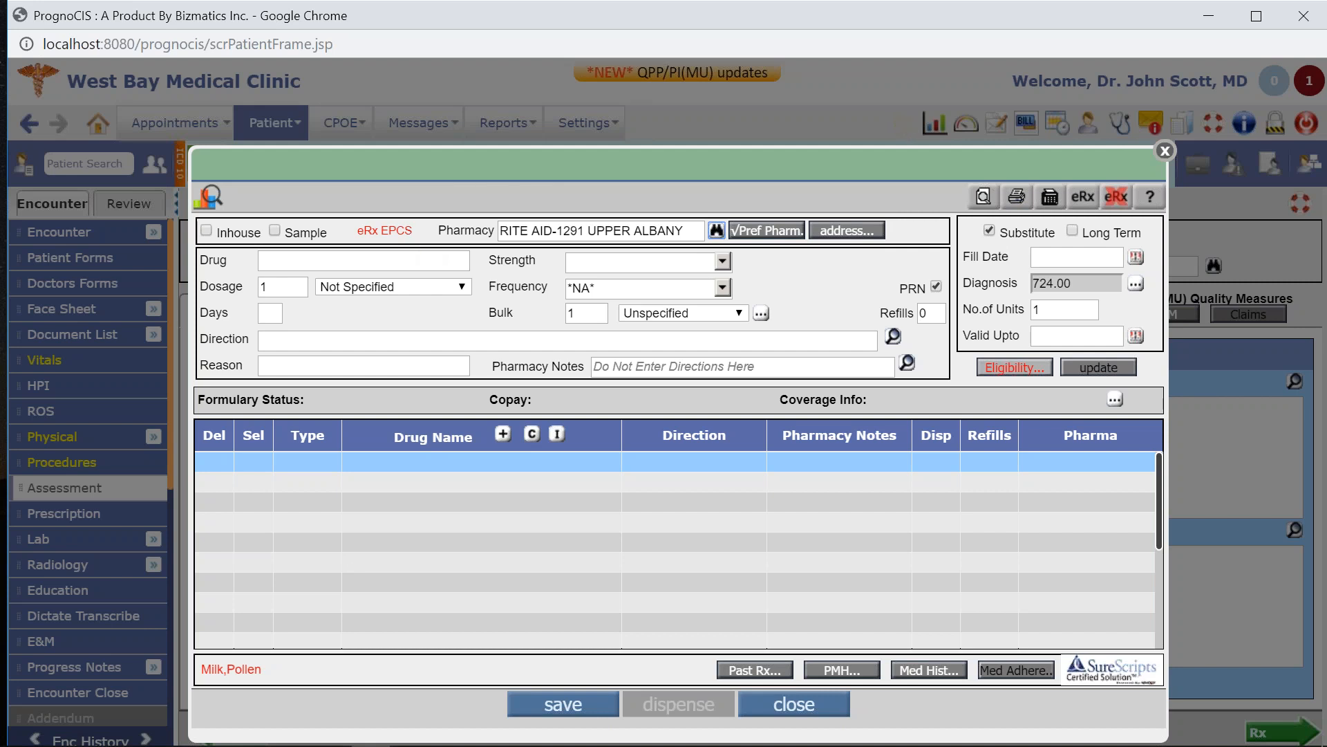
Try to find a drug beginning with "tru" for the prescription, and clear the drug entry.
left_click(418, 260)
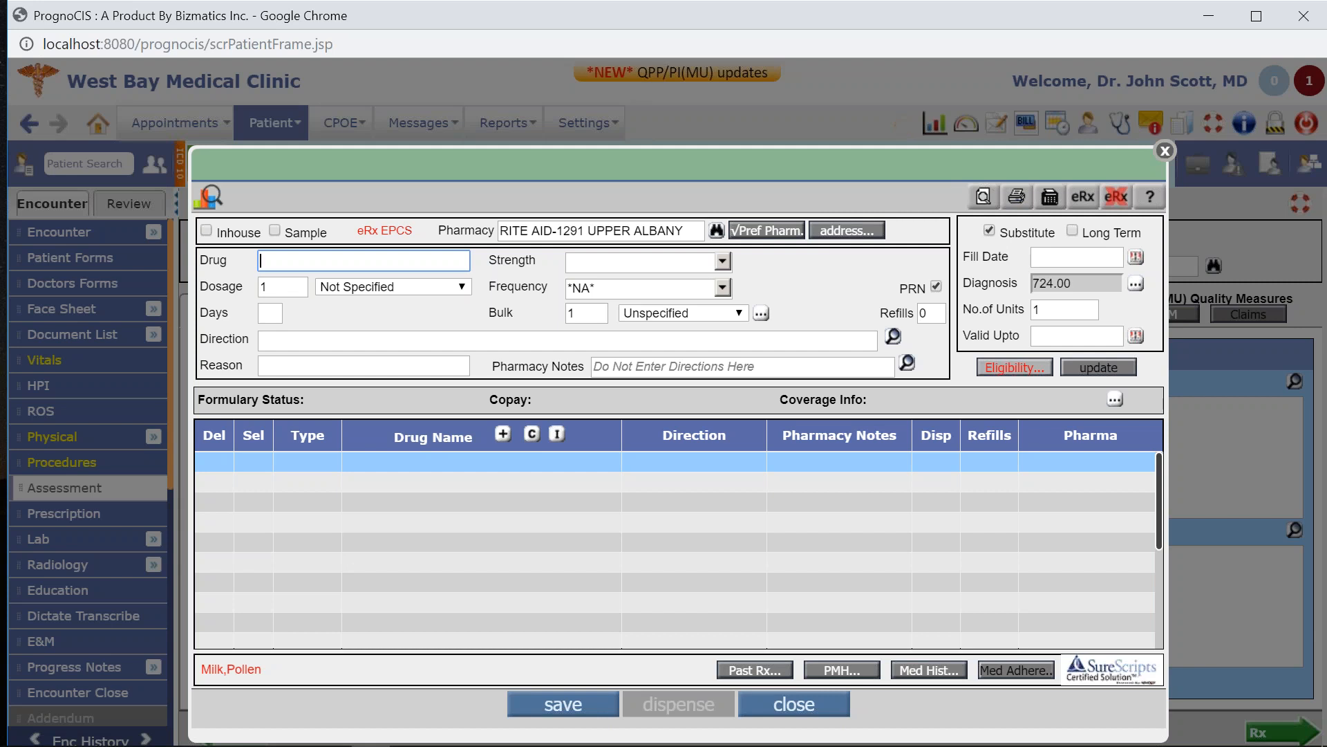
type("tr")
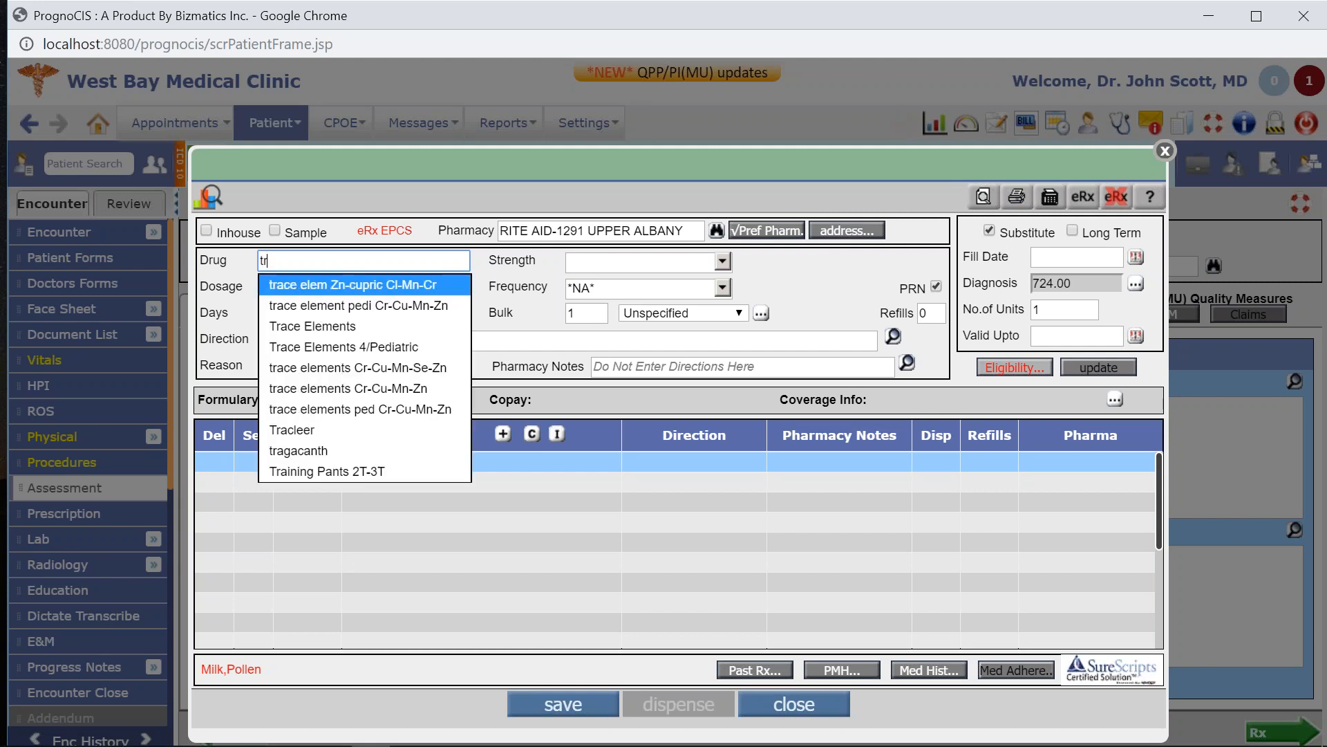
type("uei")
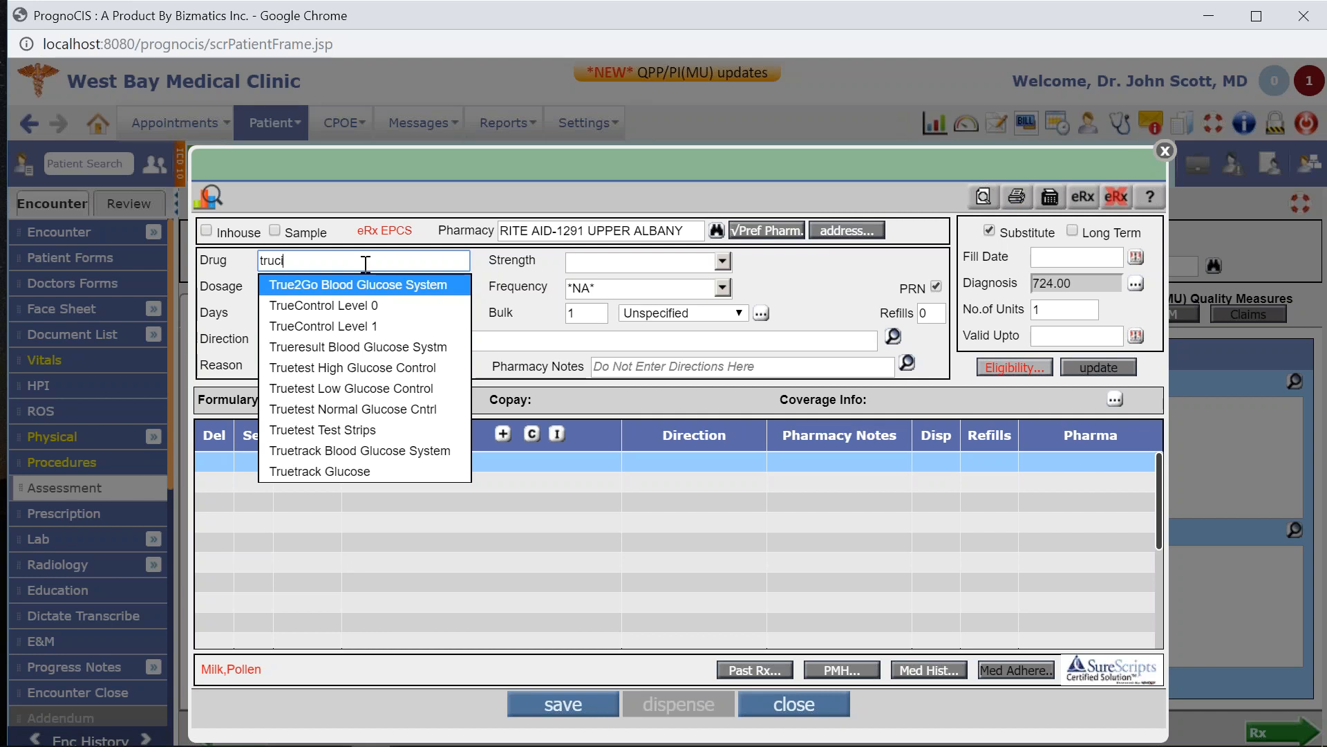
key("BackSpace")
key("BackSpace")
key("BackSpace")
key("BackSpace")
key("BackSpace")
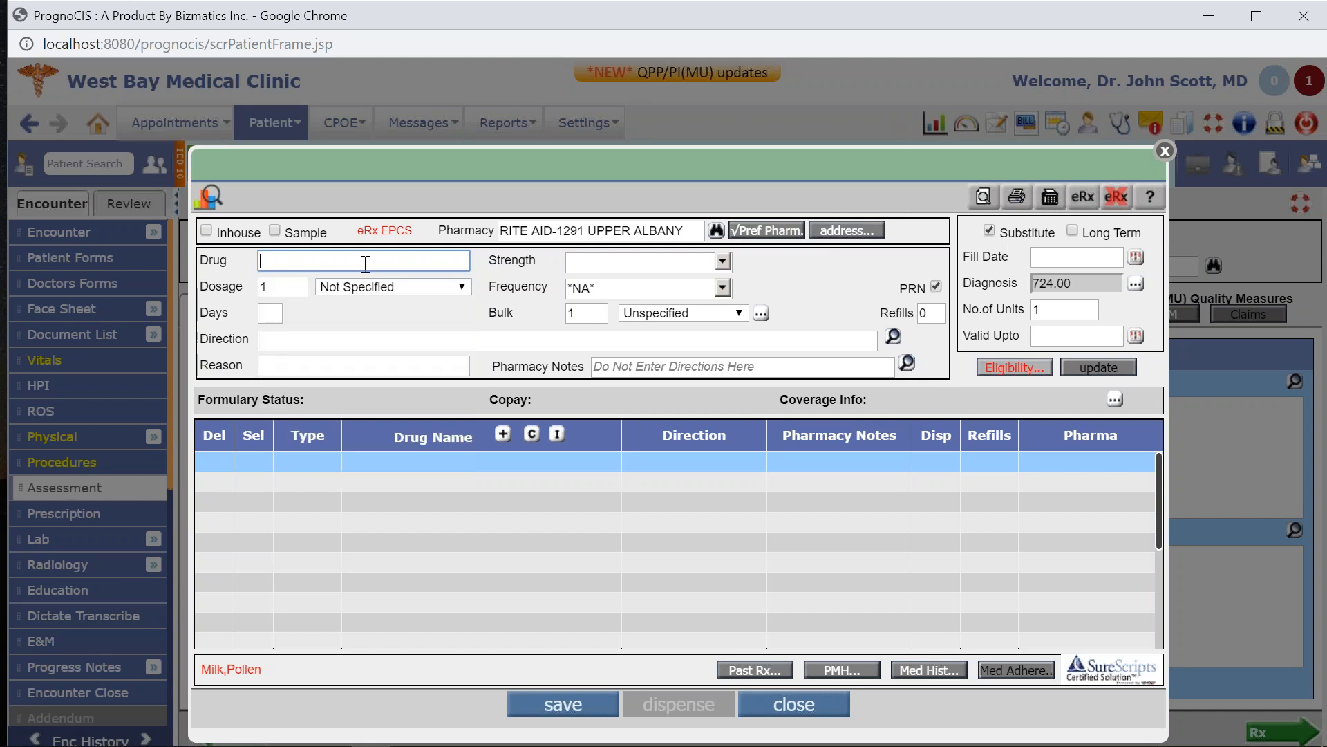
Try to find a drug beginning with "Jard" for the prescription, and clear the drug entry.
type("jard")
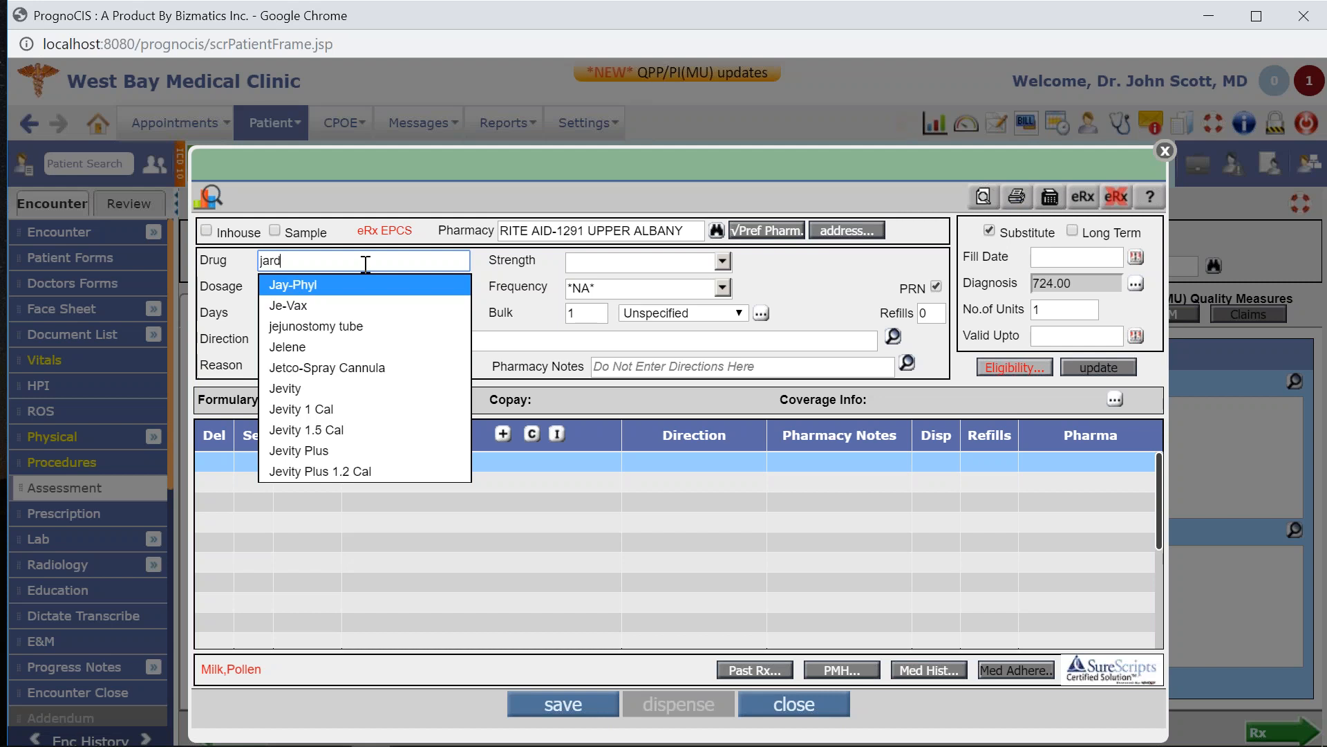
key("BackSpace")
key("BackSpace")
key("BackSpace")
key("BackSpace")
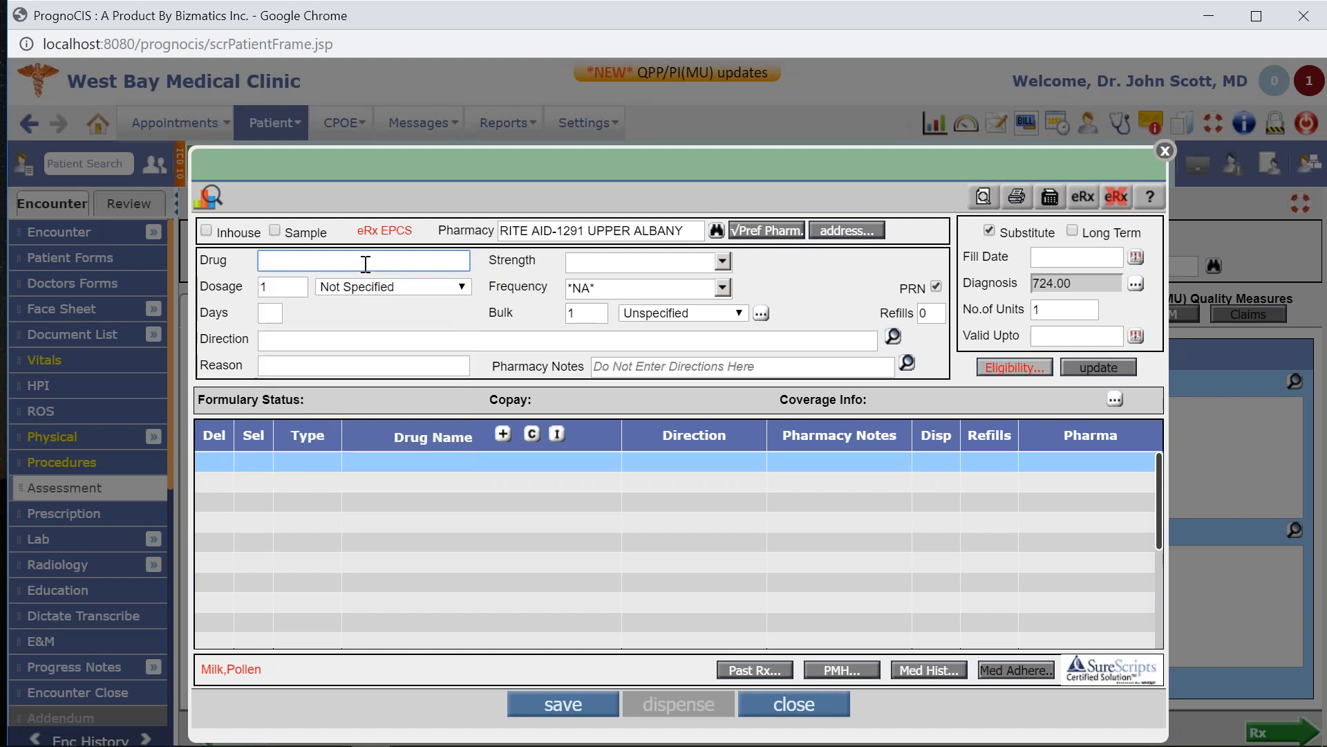
type("Jard")
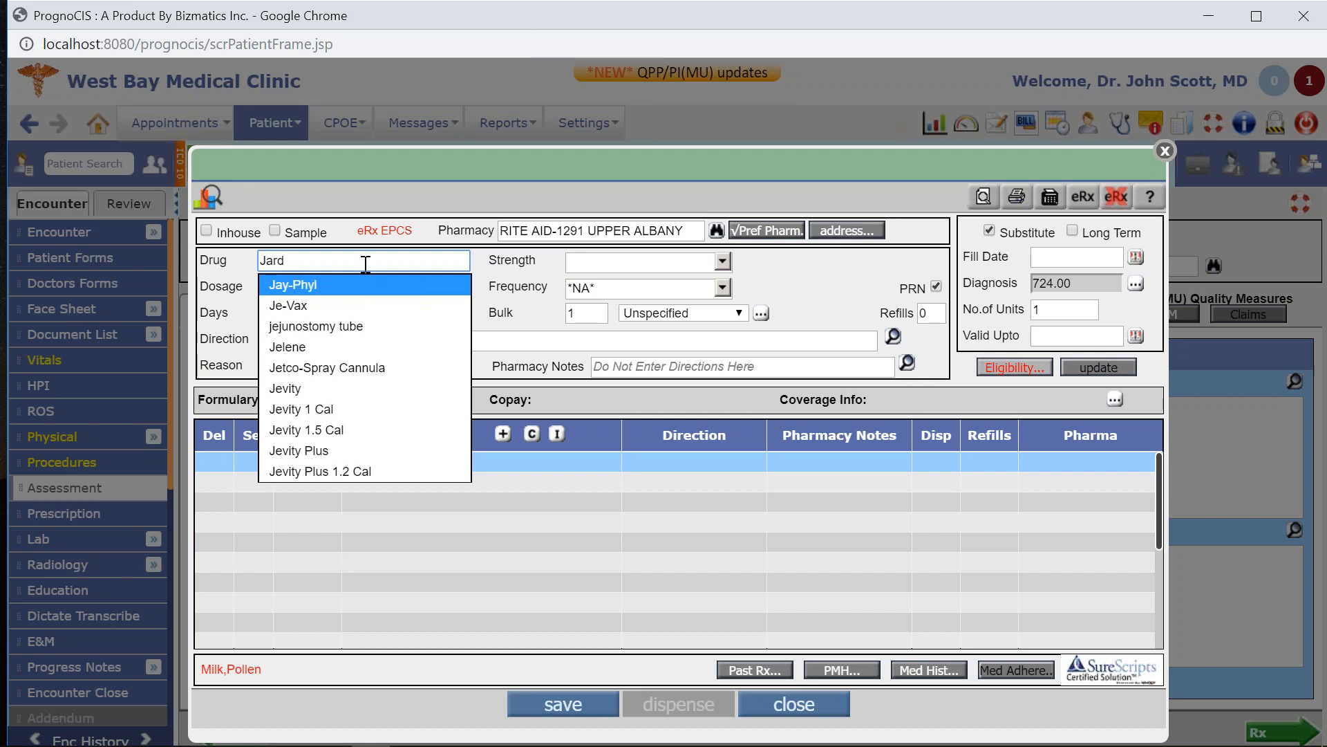
key("BackSpace")
key("BackSpace")
key("BackSpace")
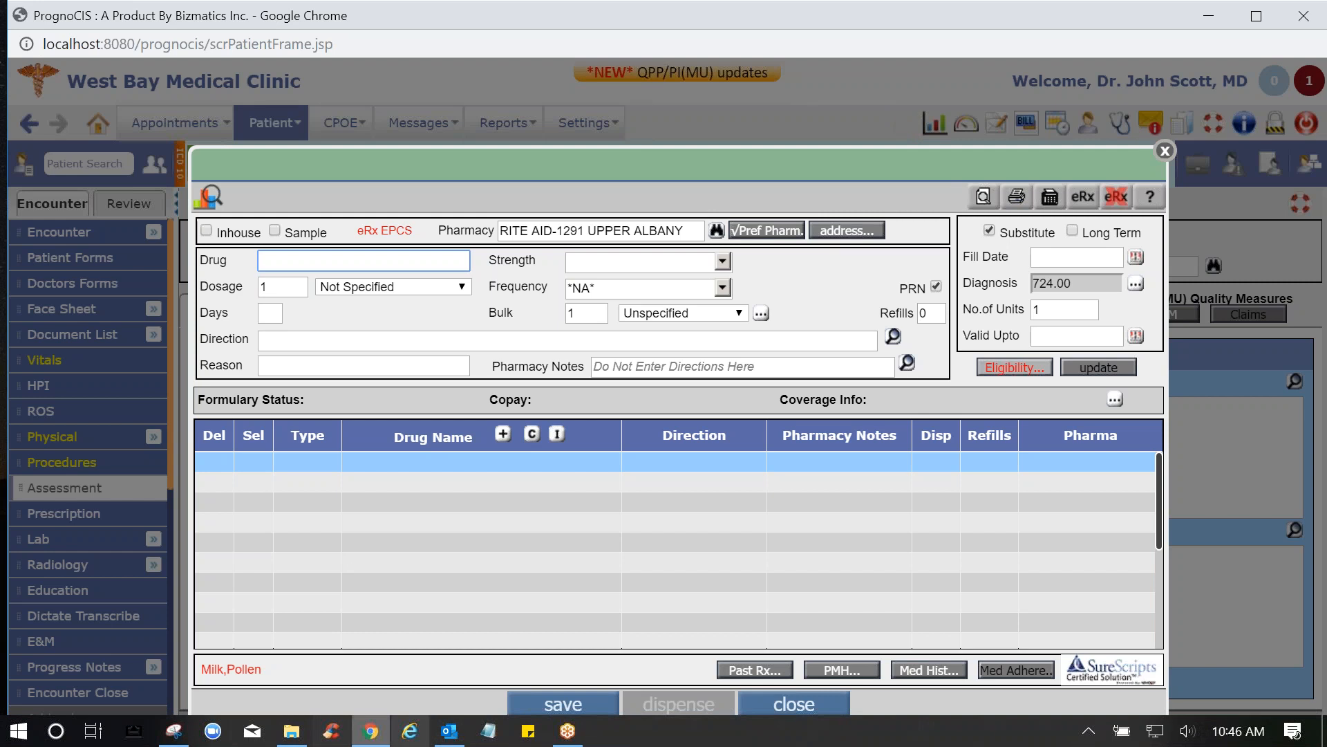
Switch to a new Chrome window and open the bookmarked InternalMedicine- SalesDemo login page.
left_click(366, 737)
right_click(371, 731)
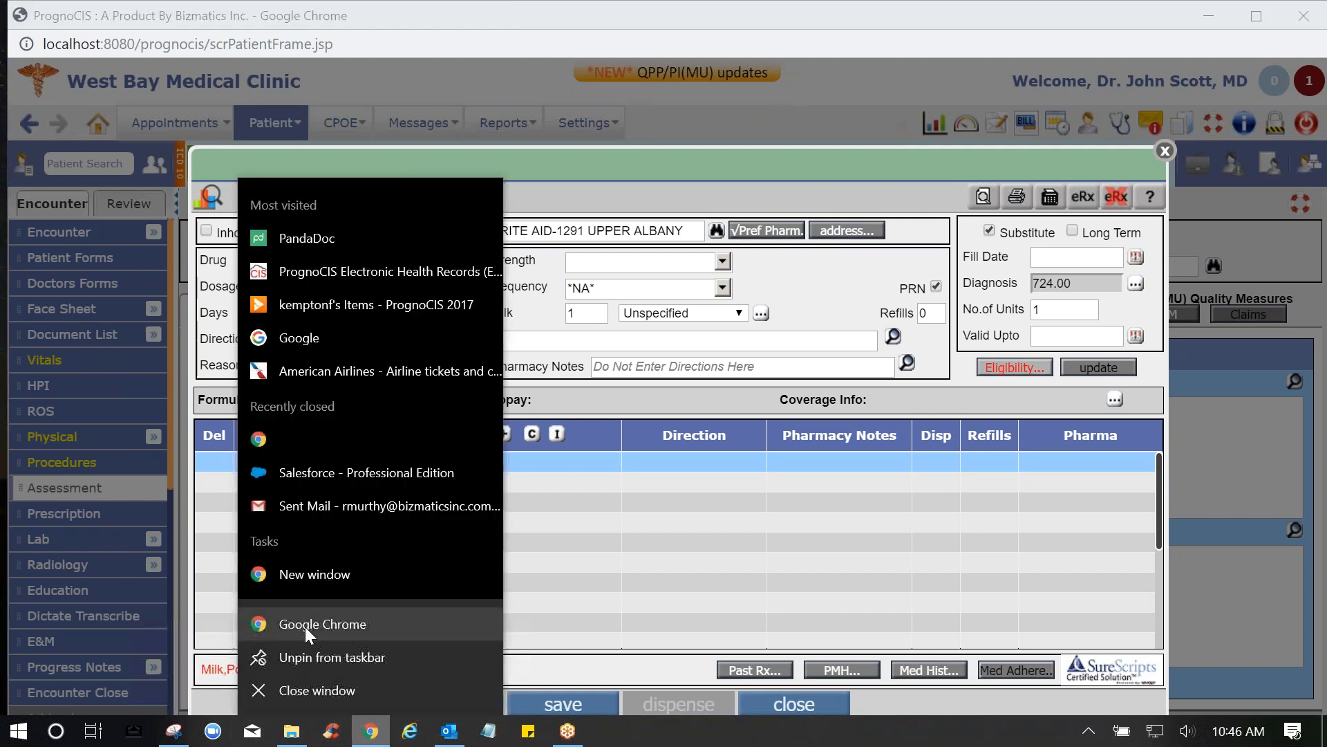
left_click(344, 272)
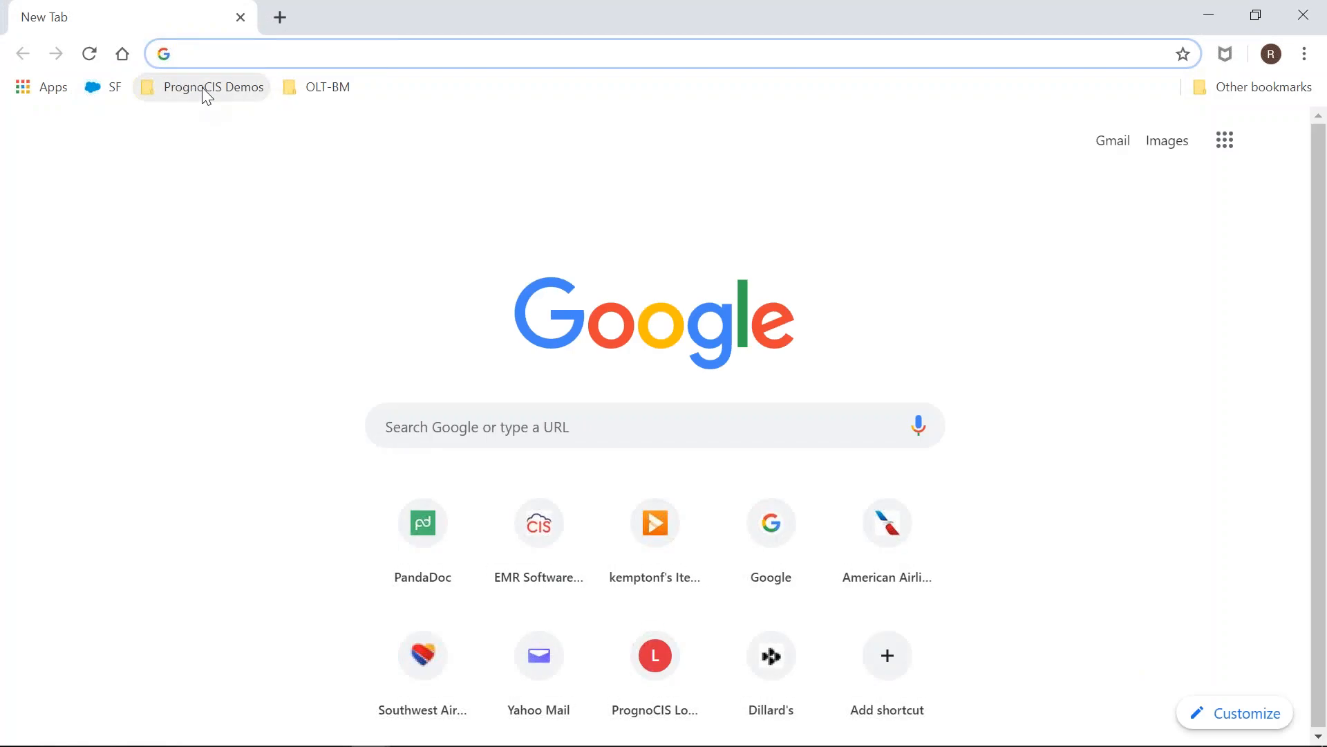
left_click(202, 87)
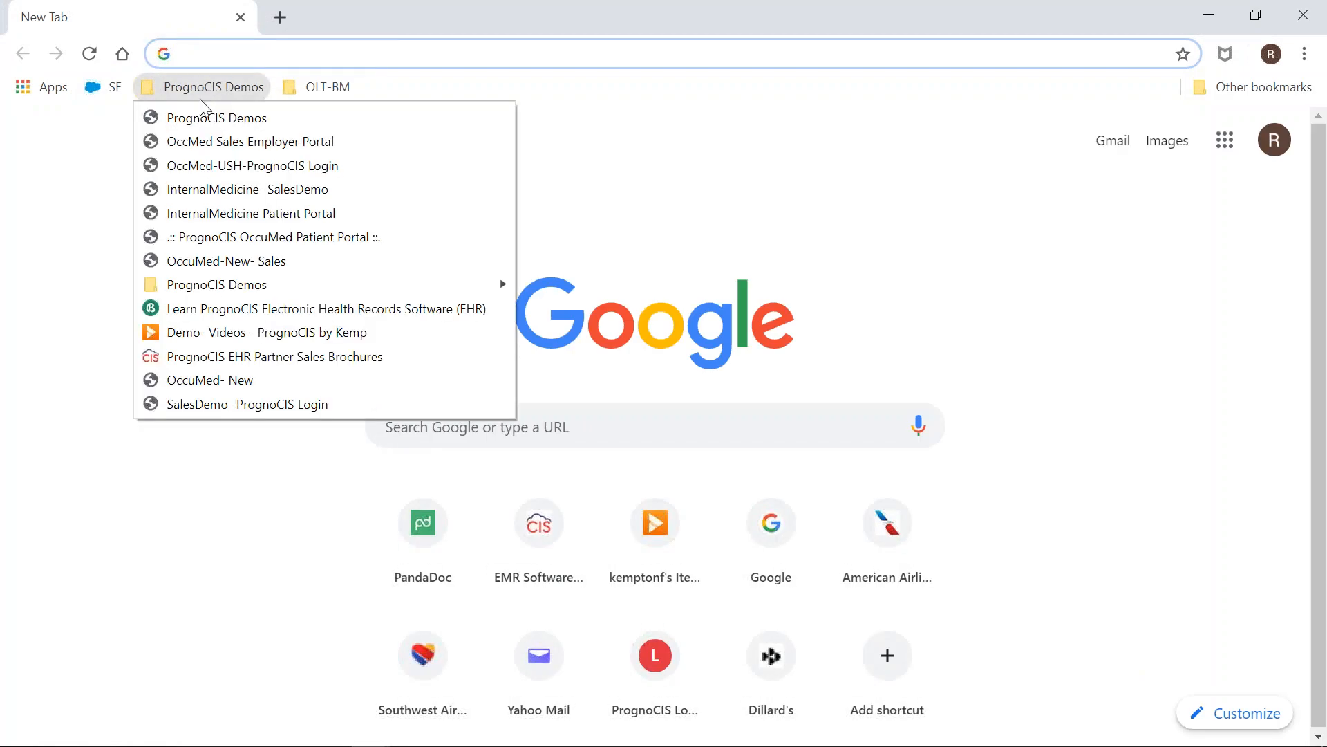
left_click(238, 190)
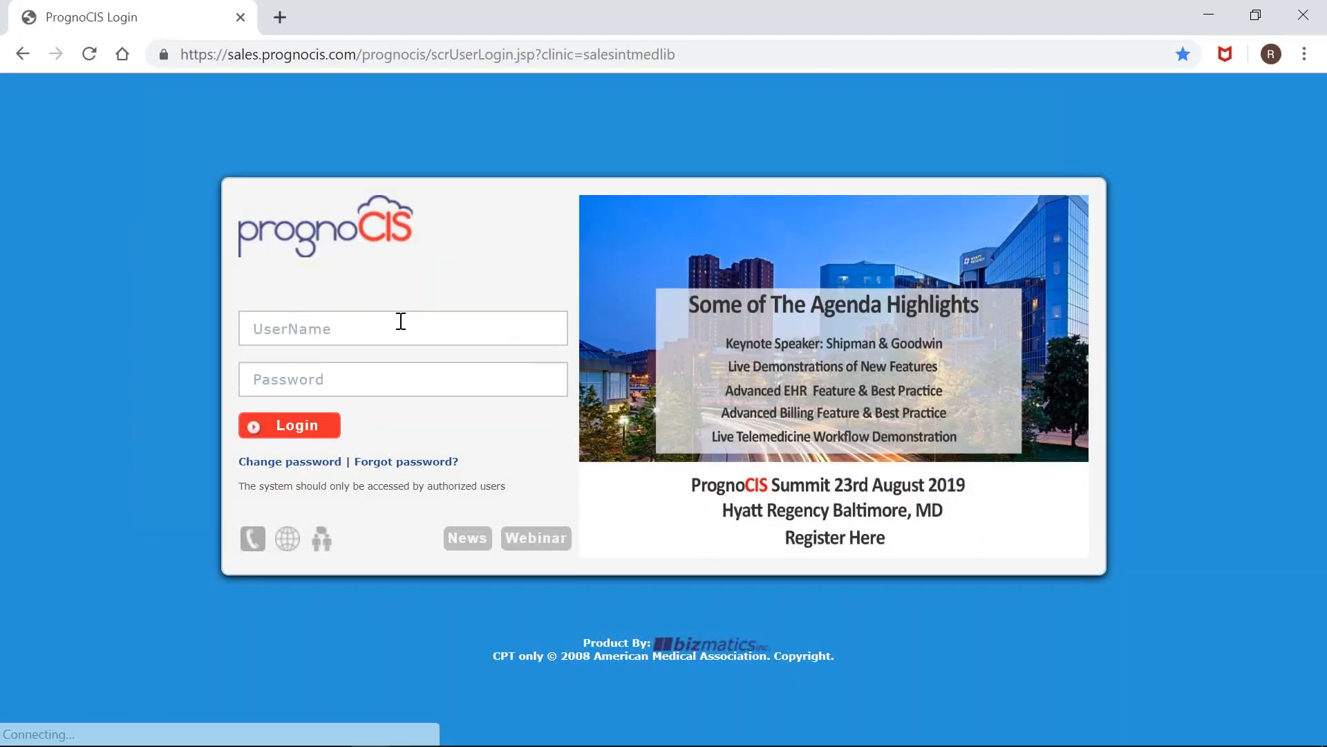
Log in to the internal medicine demo clinic with the account username and password.
left_click(400, 320)
type("marcus")
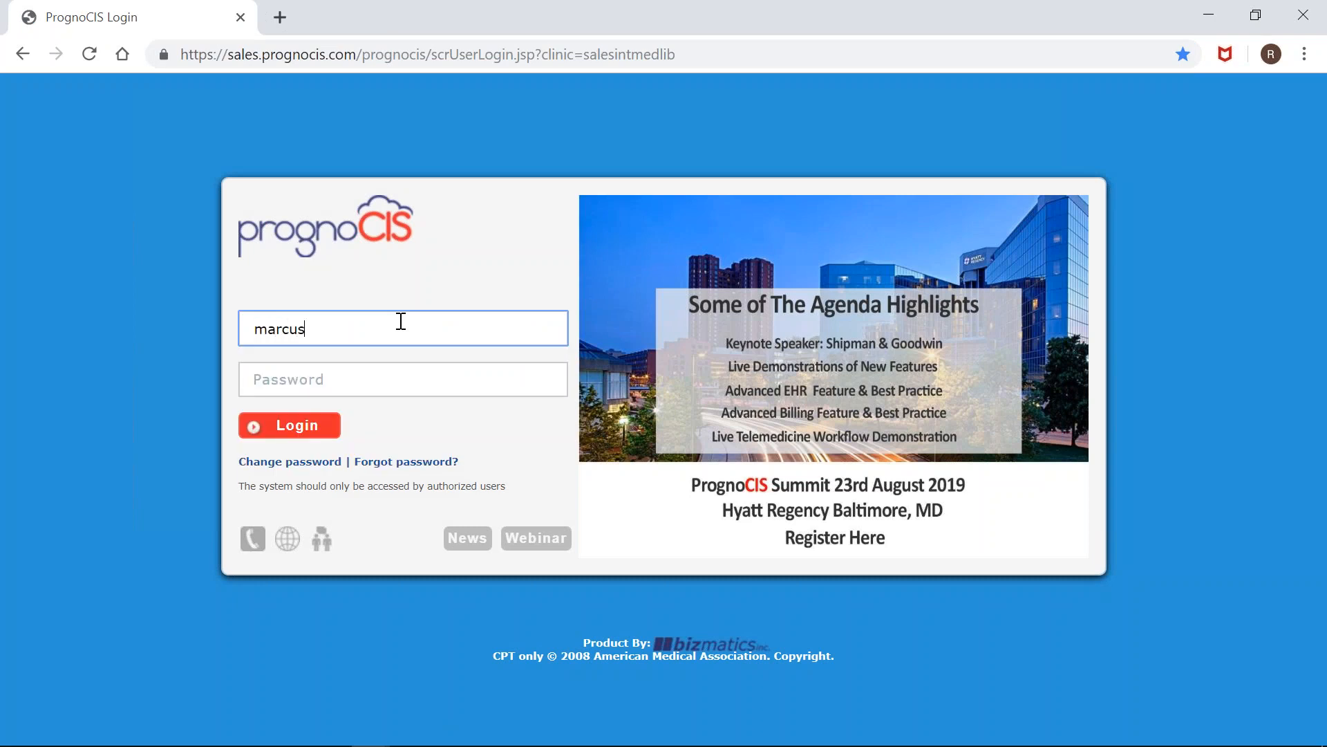
key("Tab")
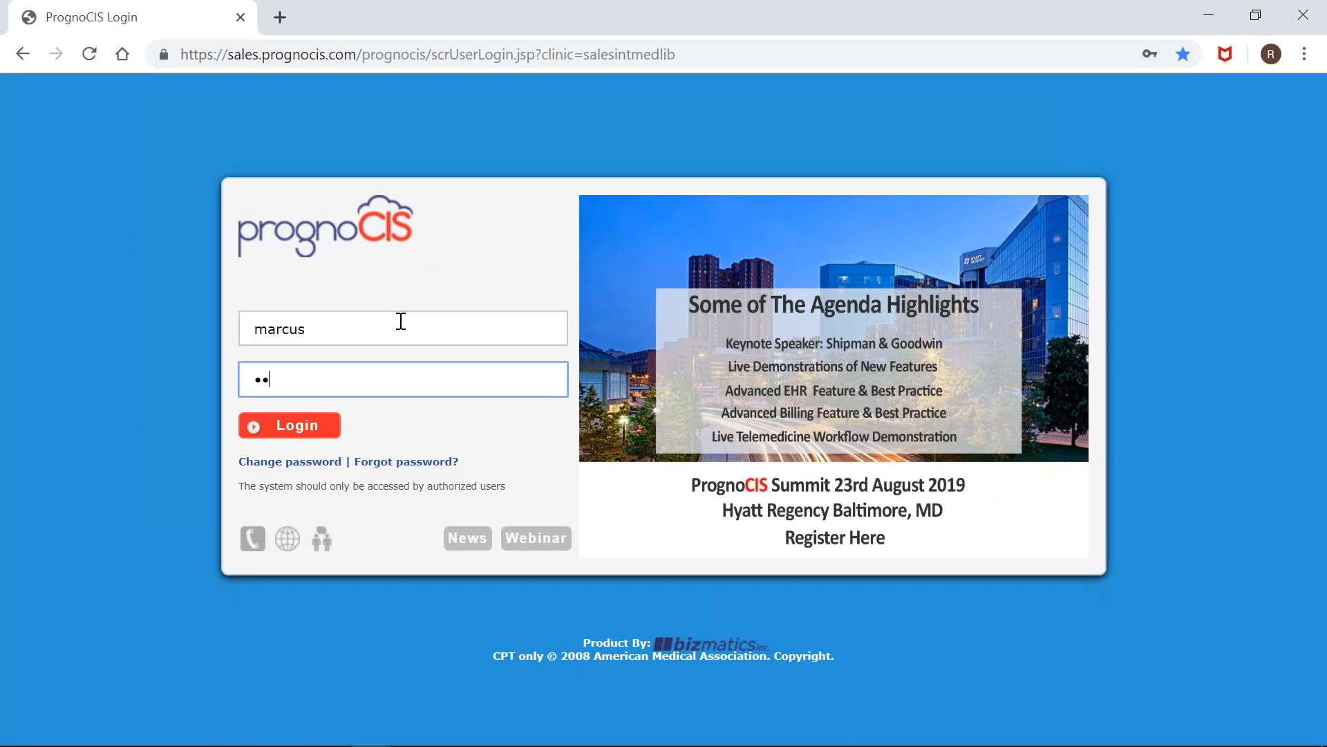
key("Return")
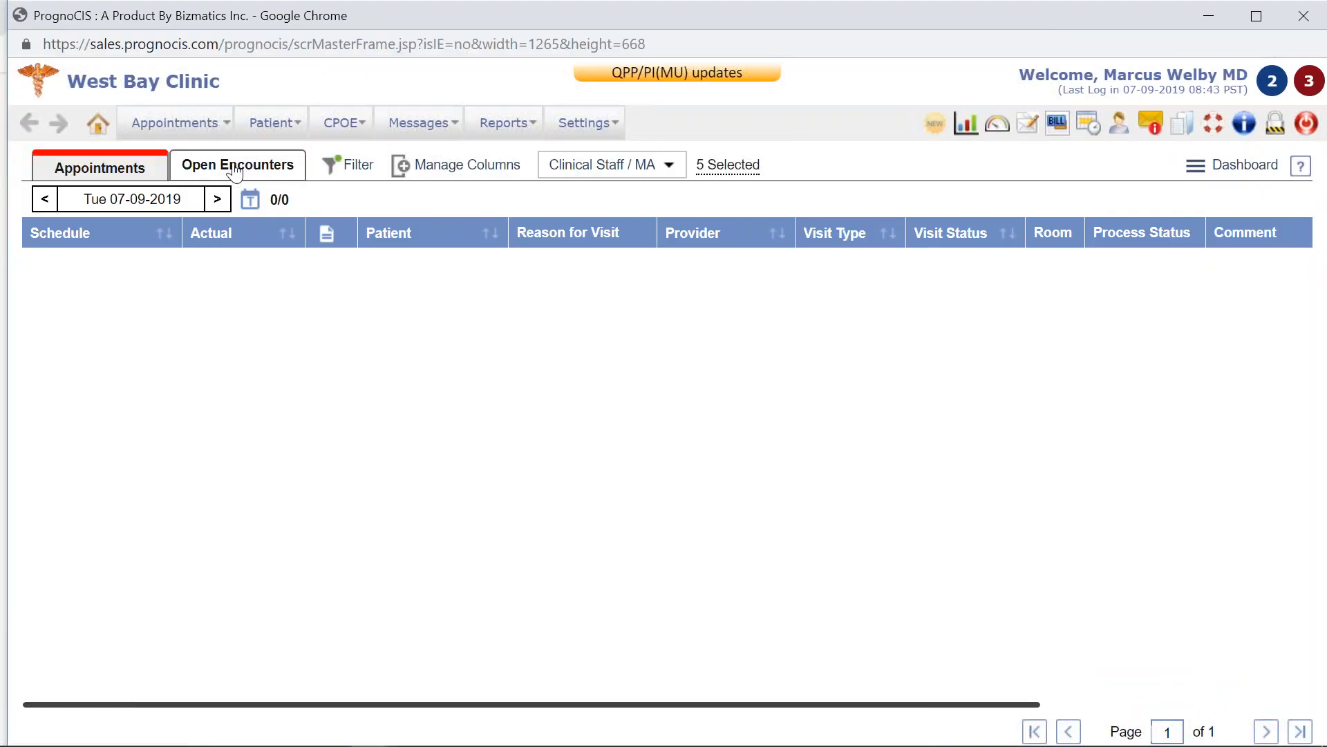
Open the 12-20-2016 sore throat office visit from the open encounters and bring up its prescription page.
left_click(207, 169)
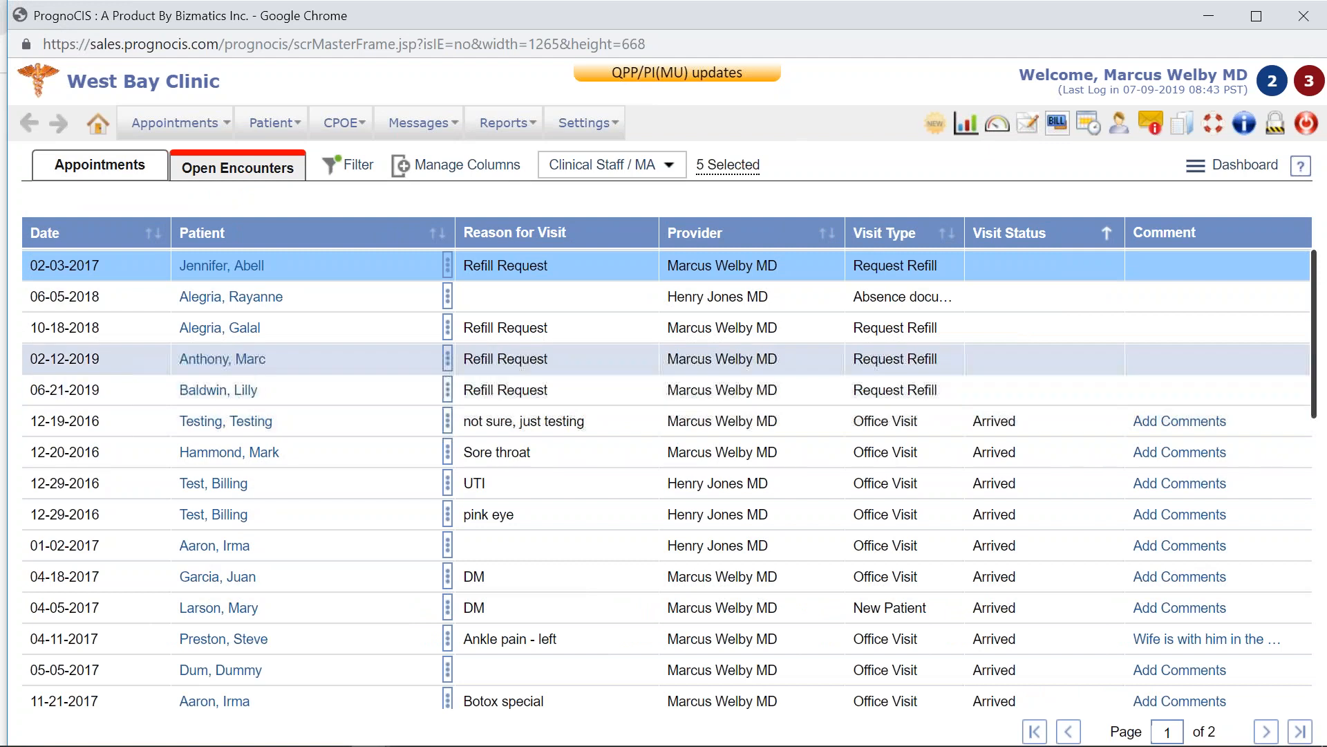
left_click(210, 452)
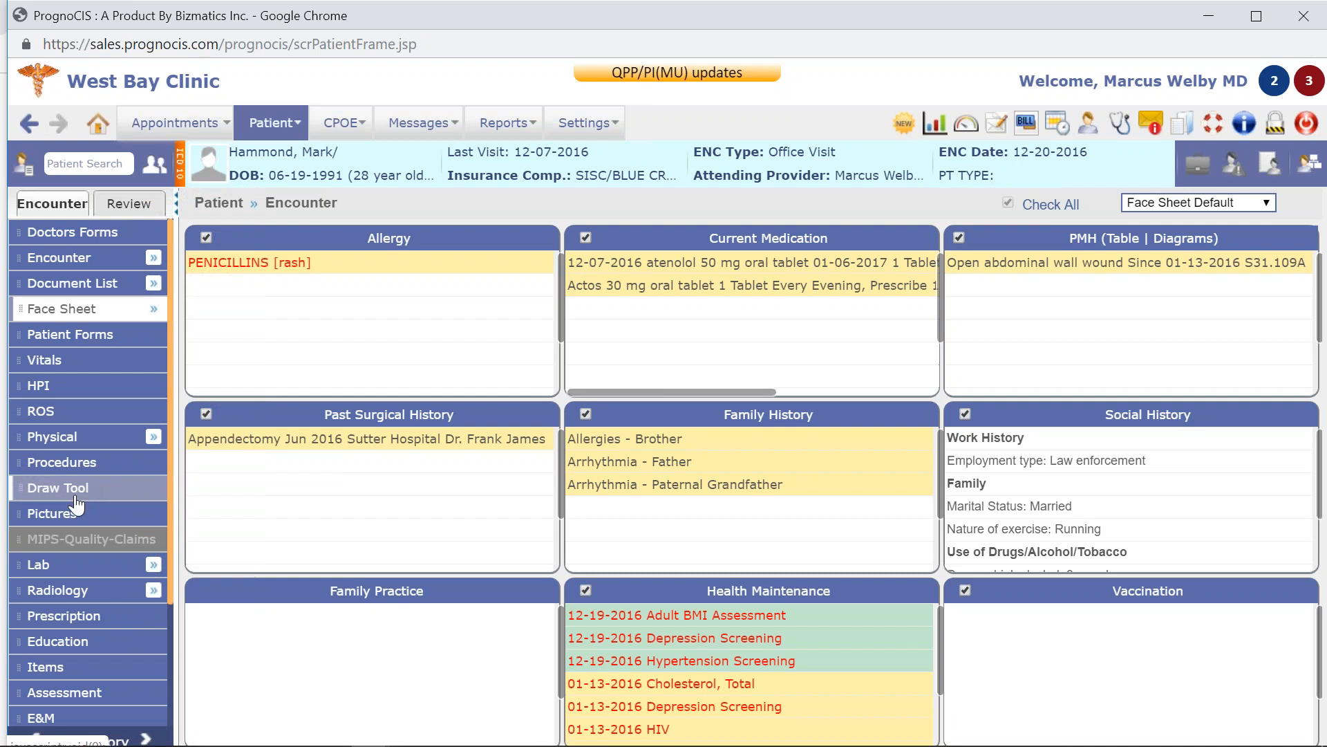
left_click(64, 615)
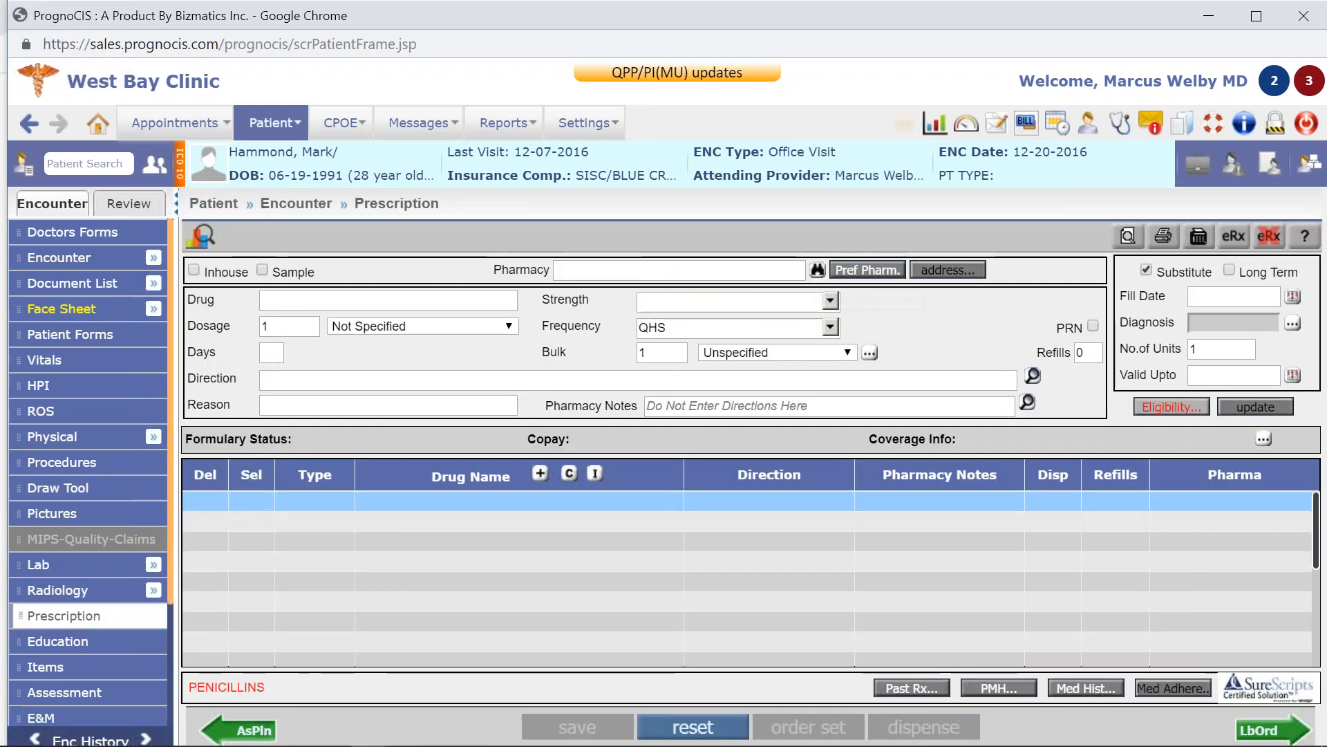
Select Trulicity as the drug to prescribe, with the 1.5 mg/0.5 mL subcutaneous pen injector strength.
left_click(406, 293)
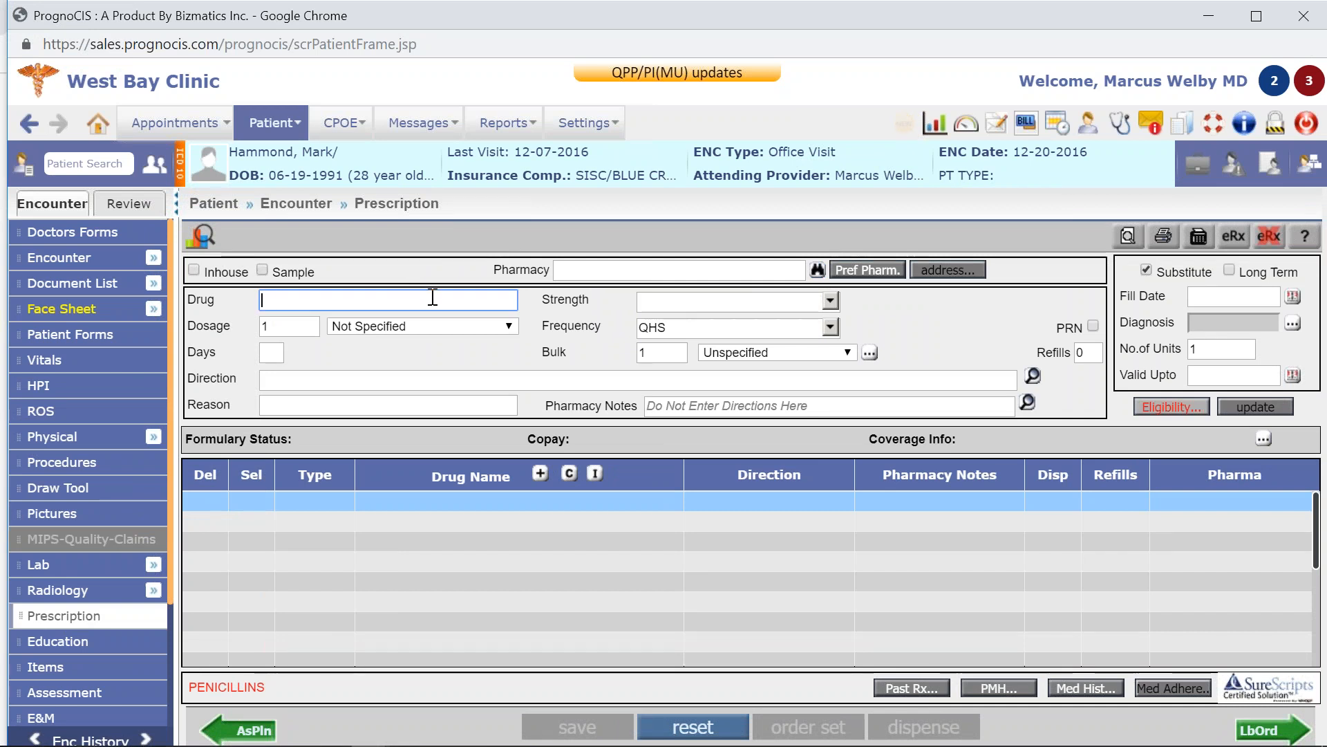
type("tru")
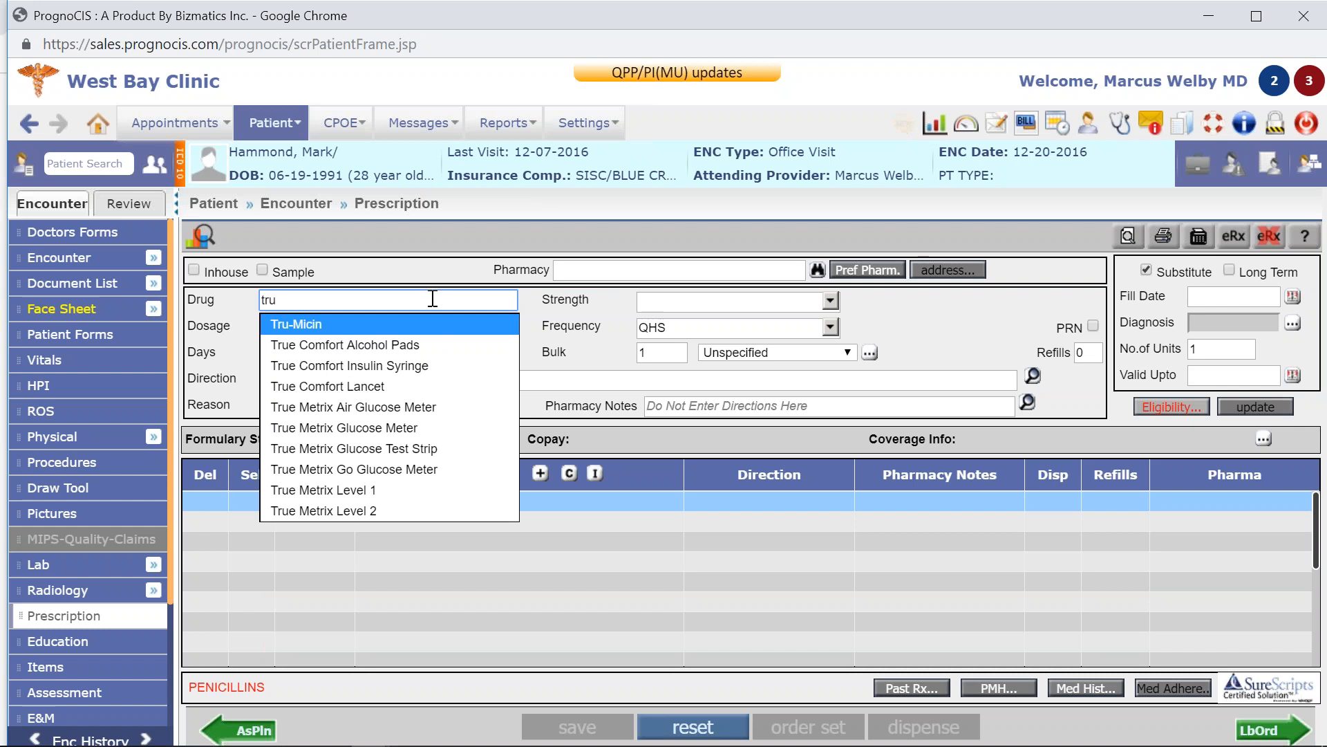
type("l")
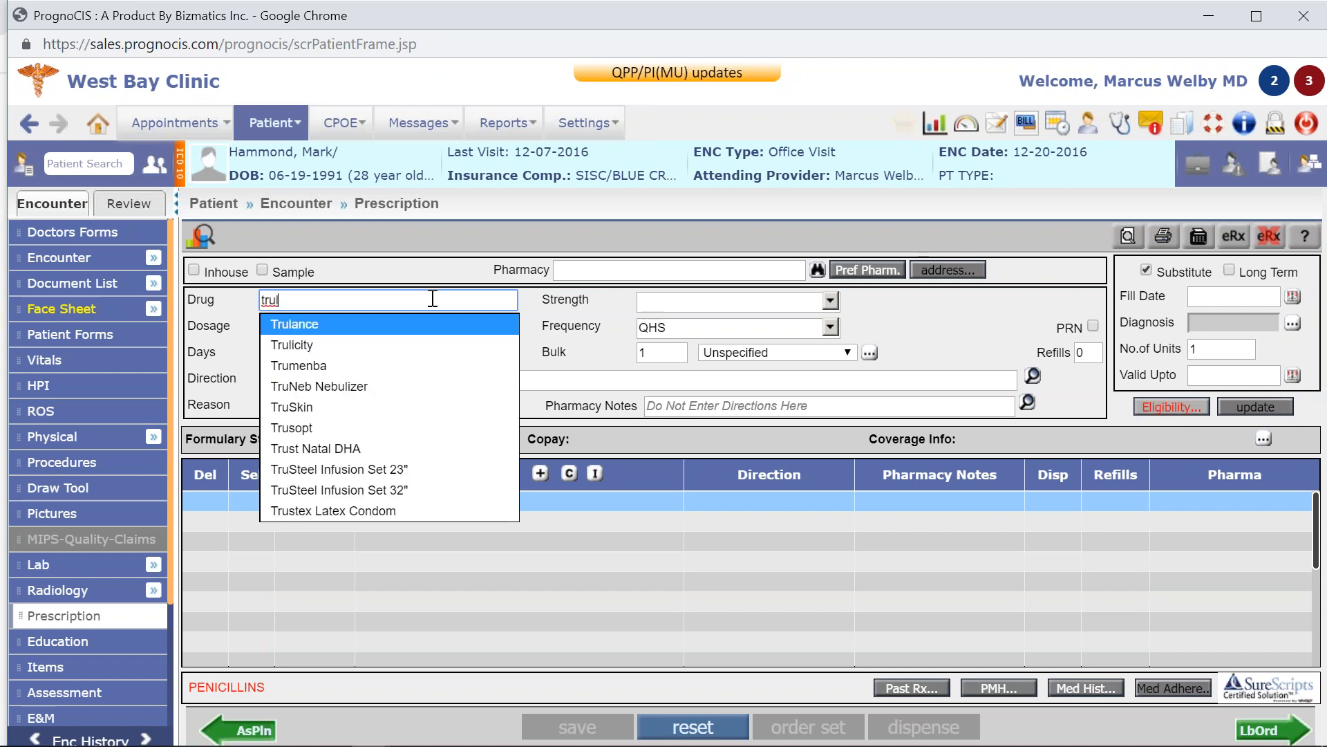
left_click(294, 346)
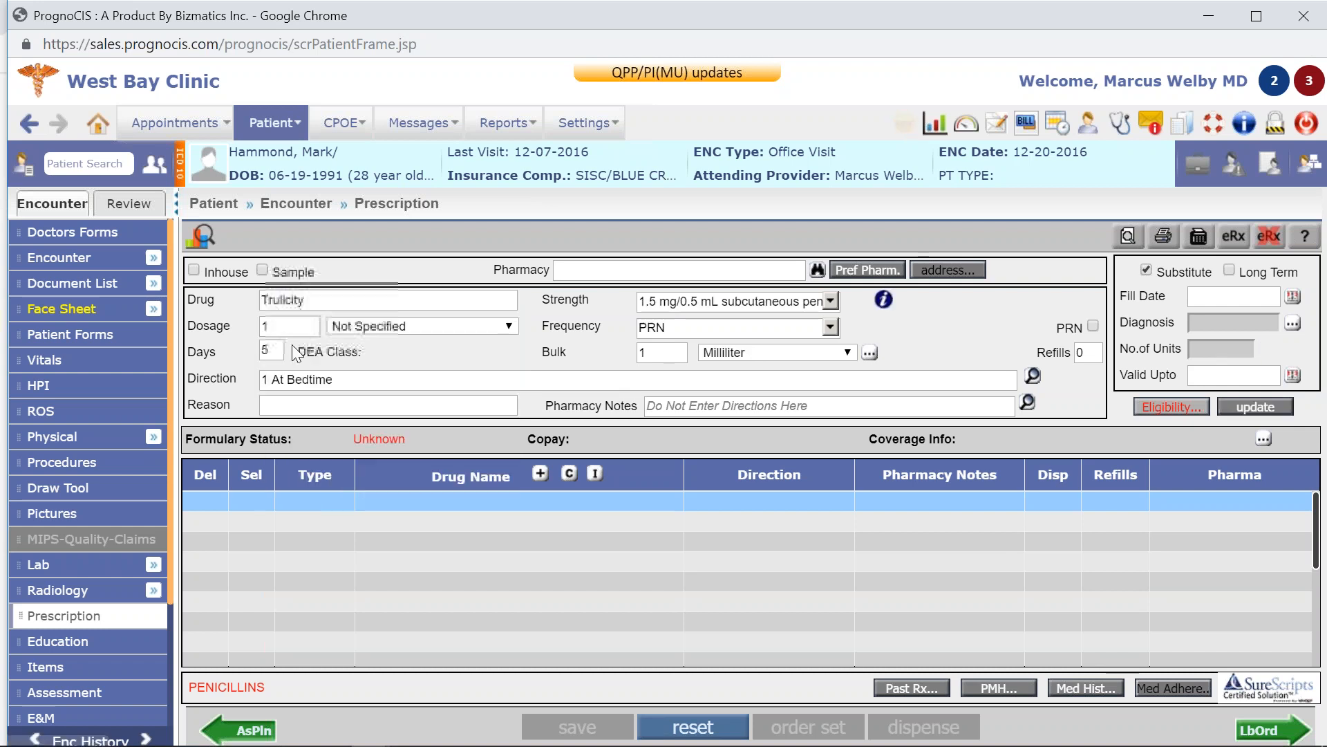
left_click(830, 300)
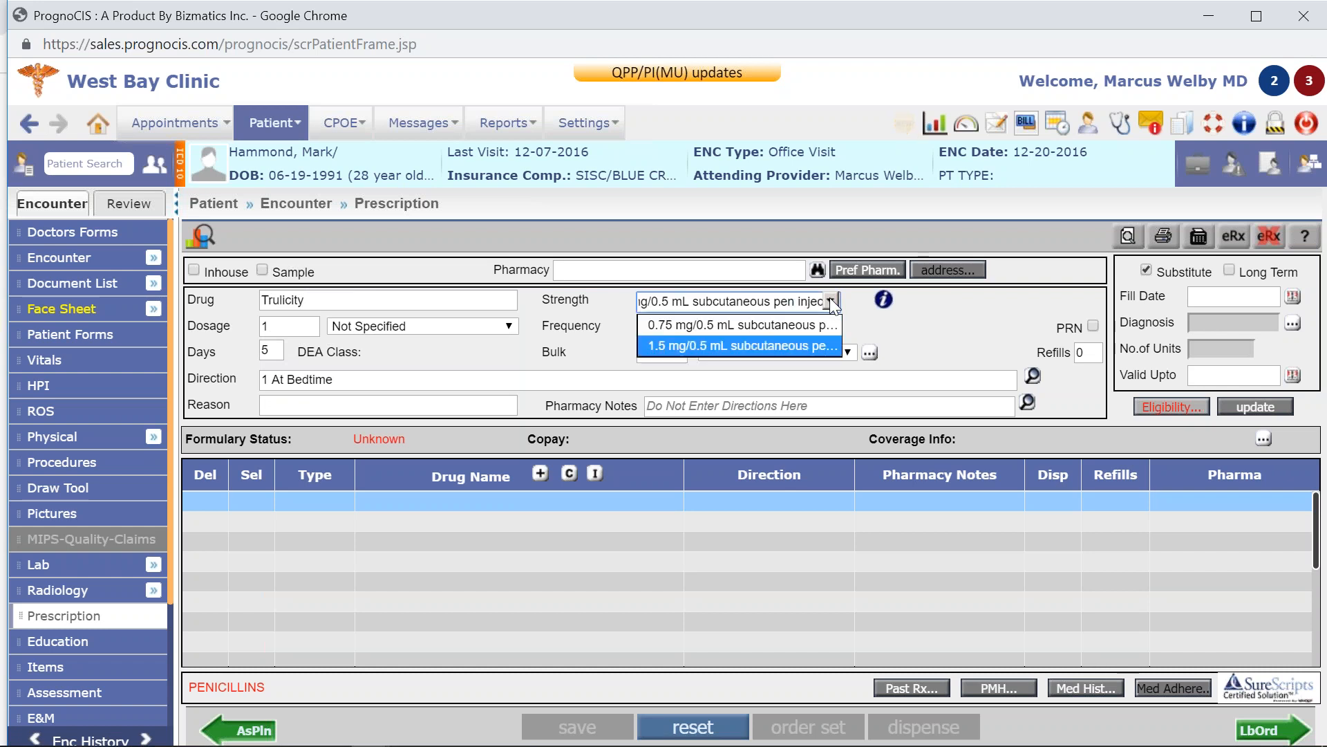
left_click(734, 347)
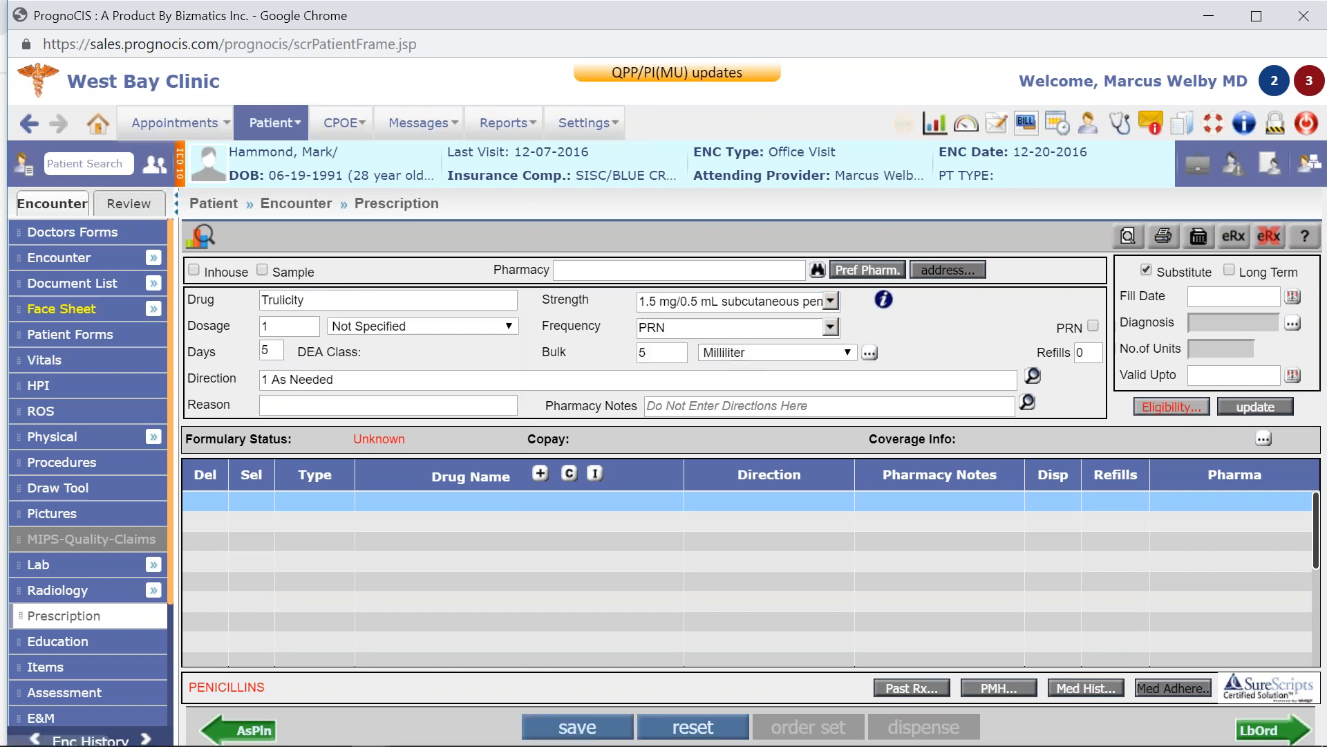
View the Trulicity drug information sheet and add the drug to the encounter's prescription list.
left_click(1252, 411)
left_click(884, 300)
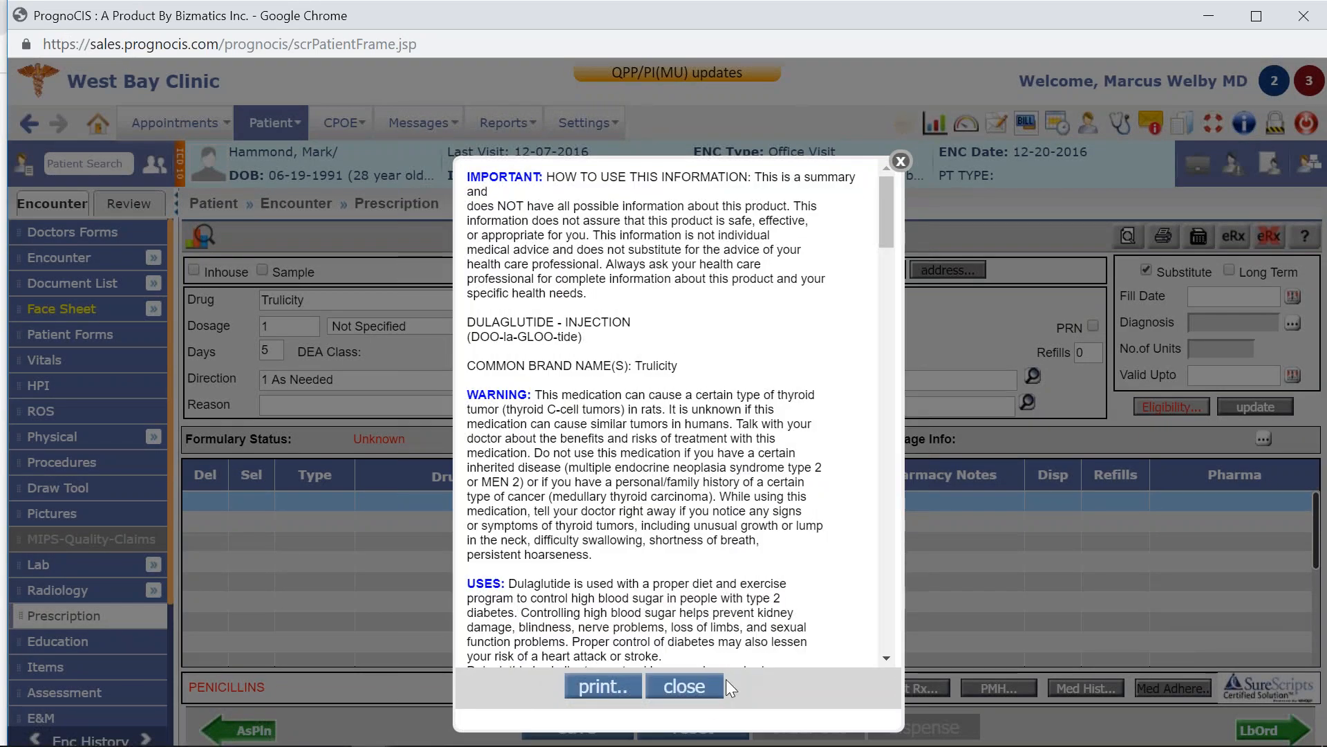
left_click(706, 700)
left_click(1256, 407)
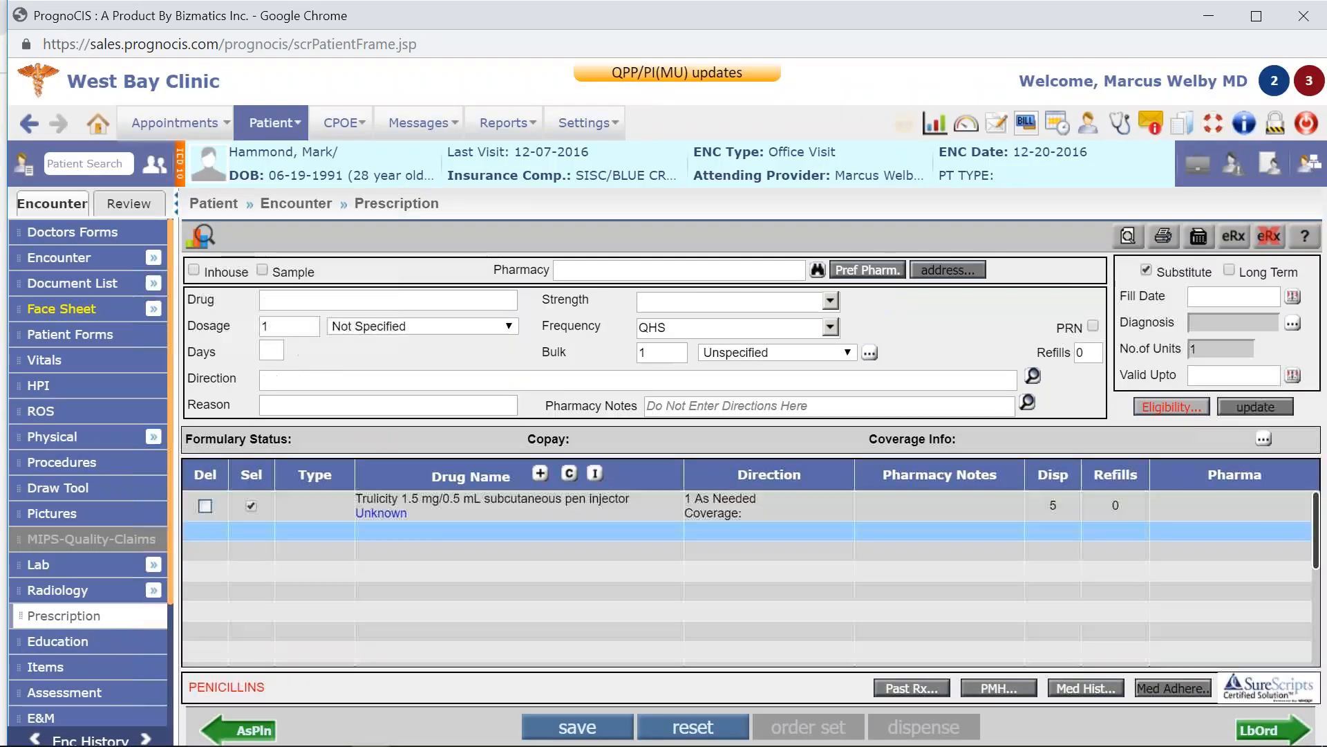
Select Jardiance as the second drug to prescribe, with the 10 mg oral tablet strength.
left_click(283, 301)
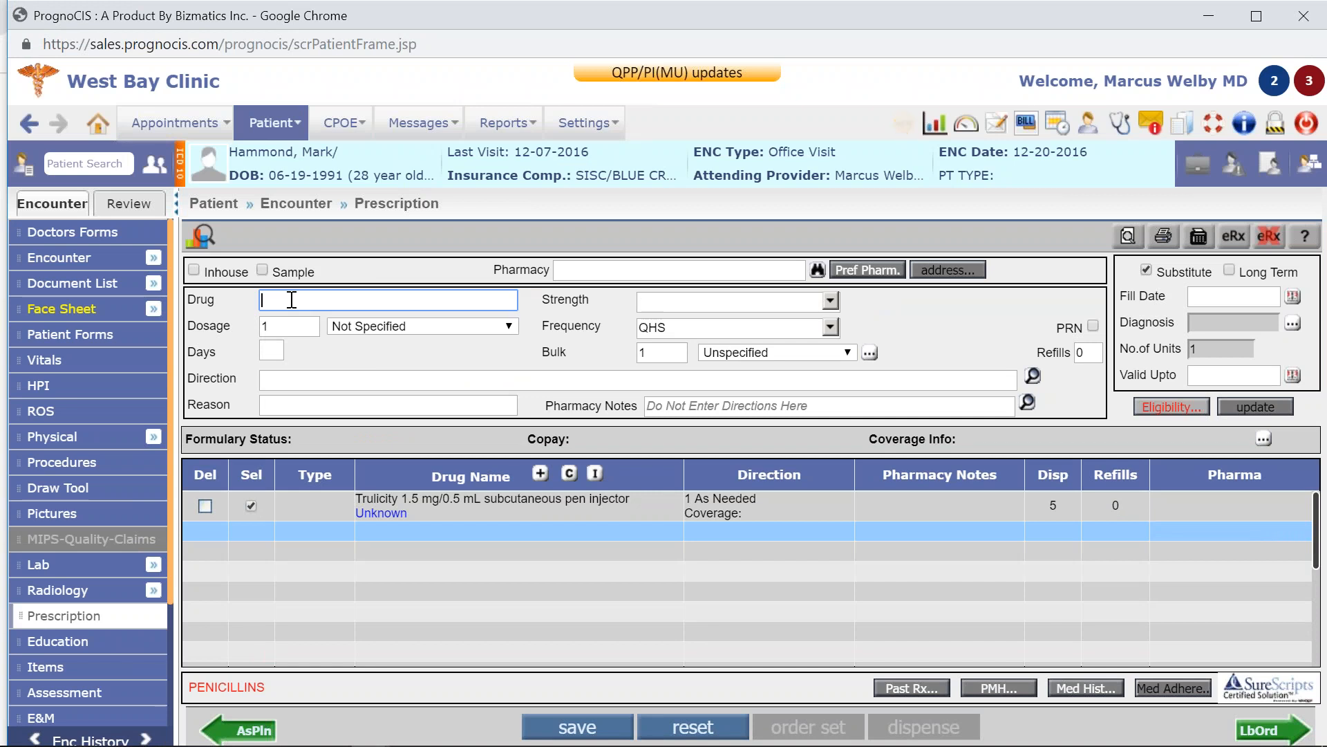
type("jard")
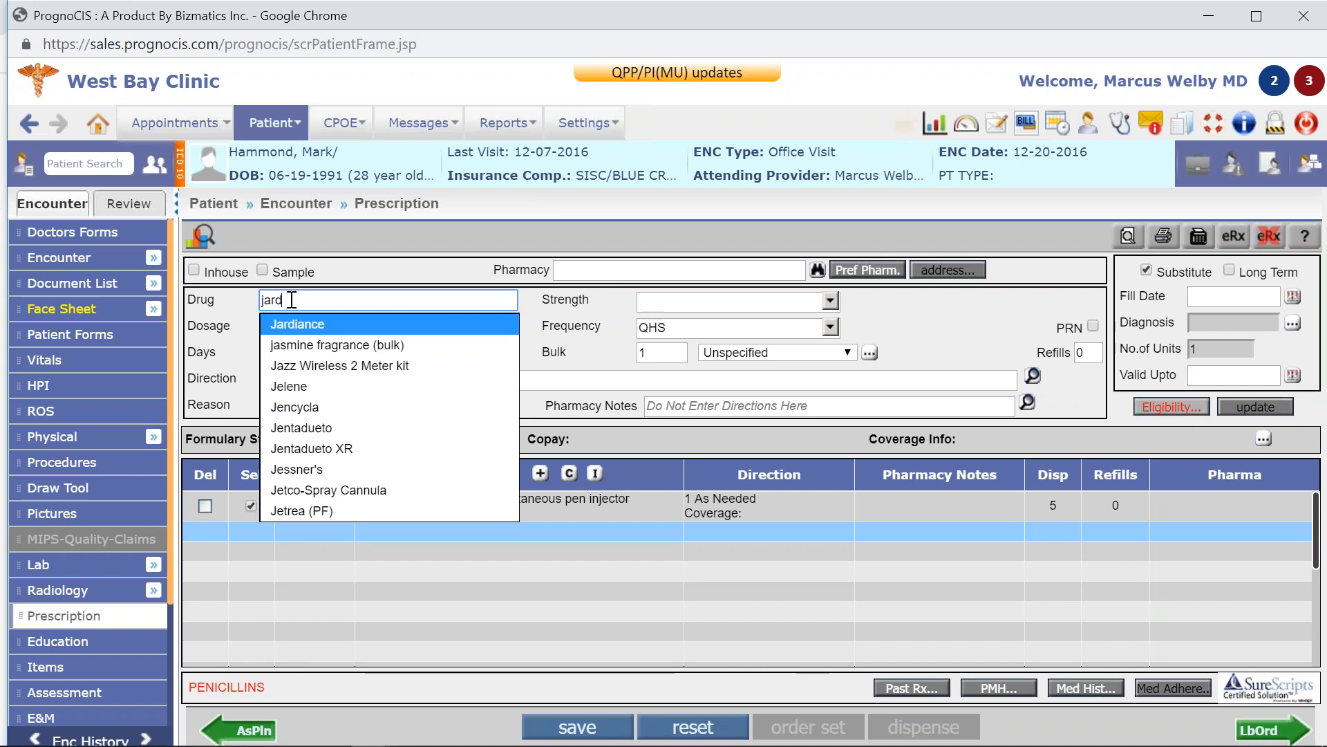
left_click(296, 325)
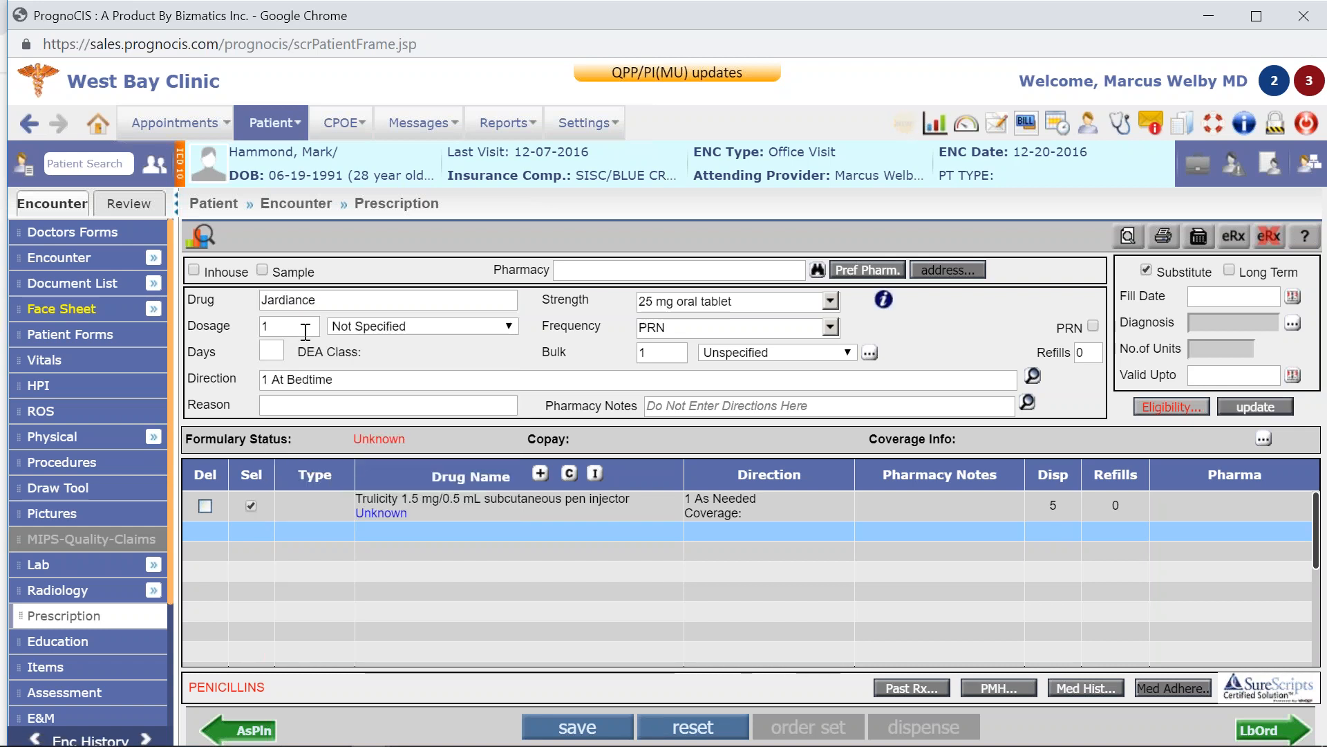
left_click(831, 301)
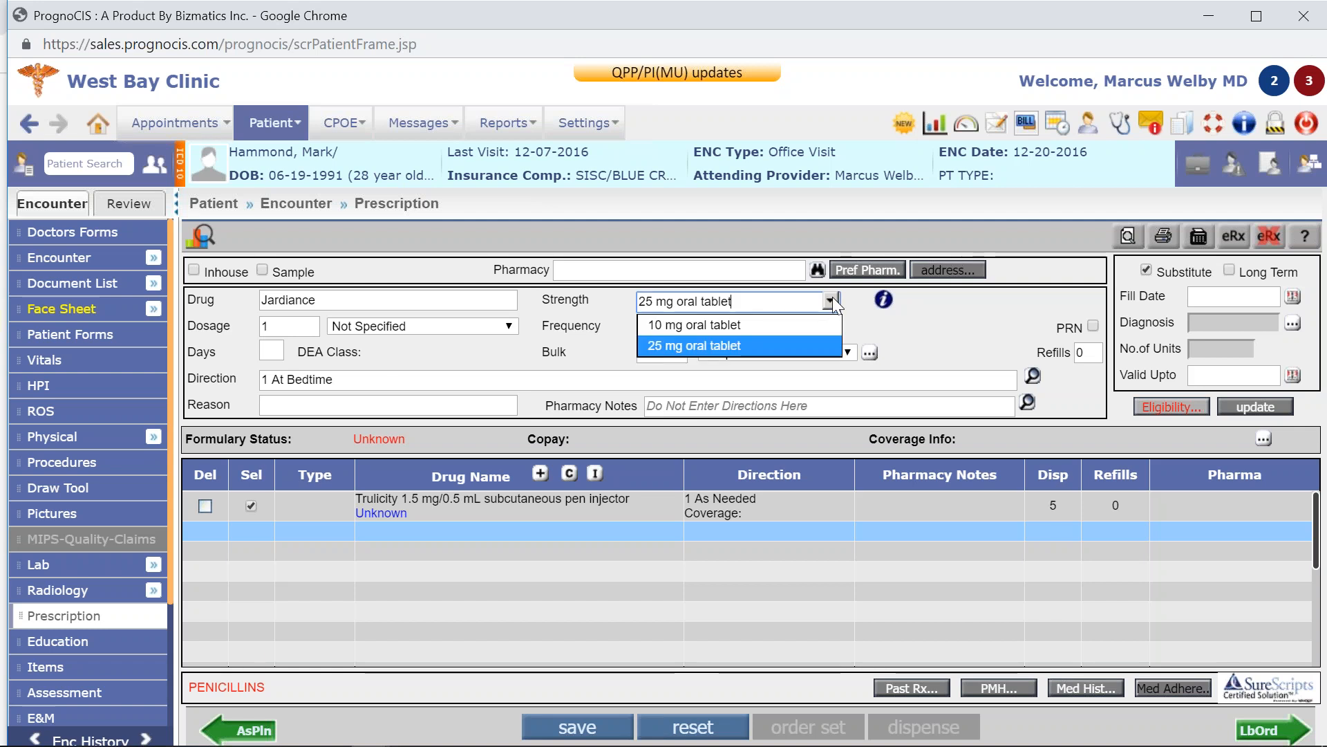
left_click(717, 329)
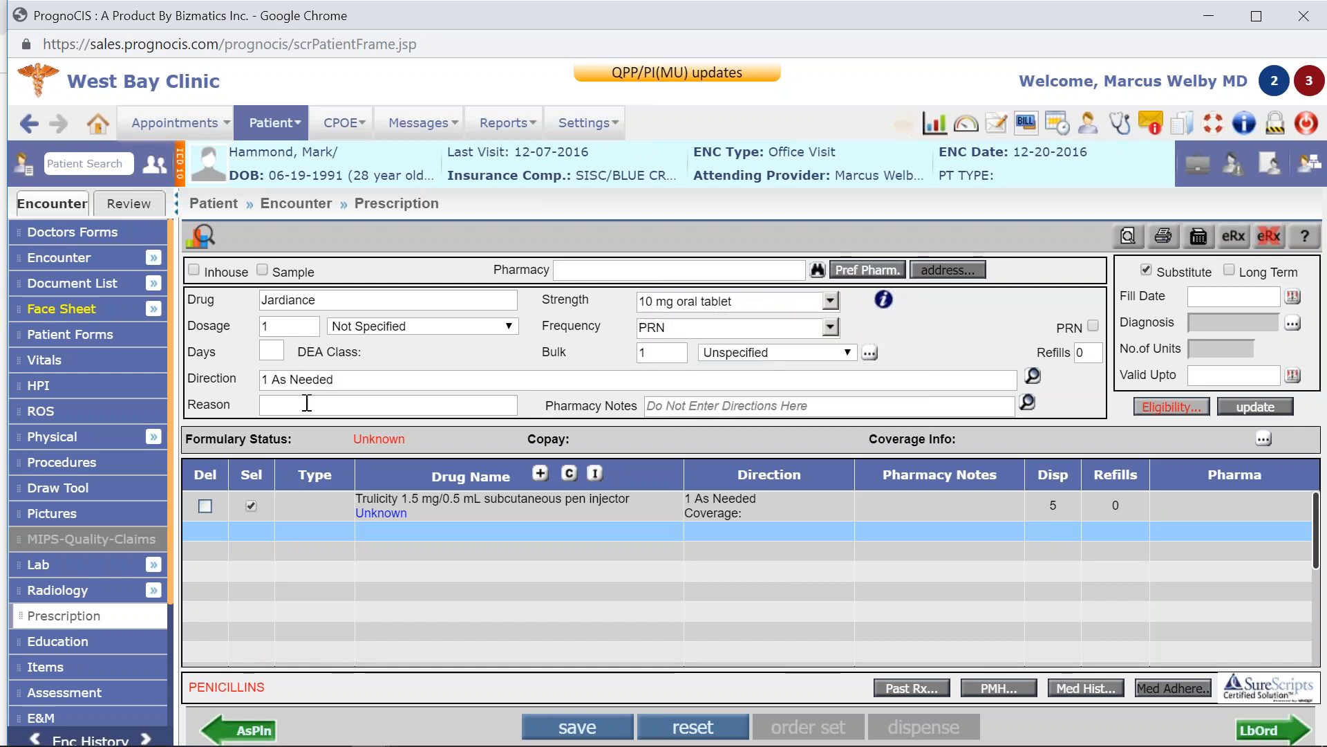
Set the Jardiance prescription to 5 days and view its drug information sheet.
left_click(282, 344)
type("5")
left_click(884, 300)
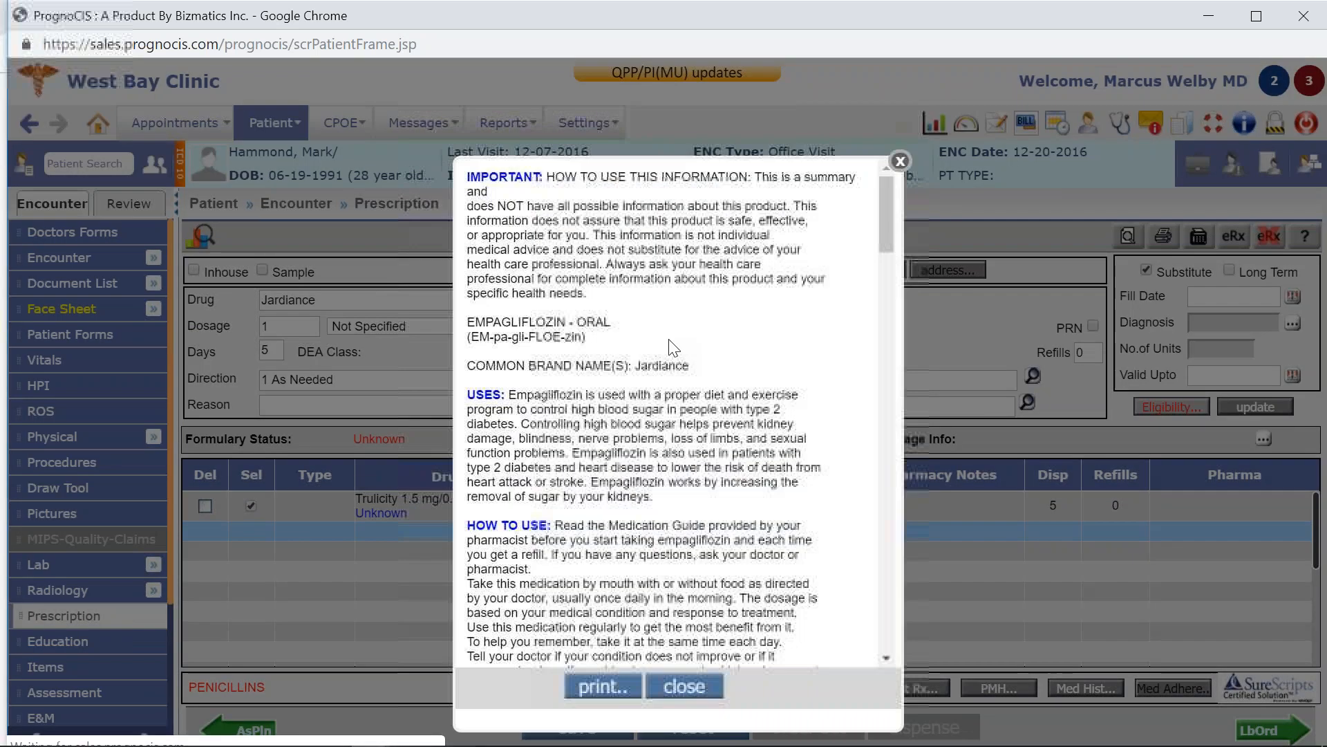
left_click(682, 687)
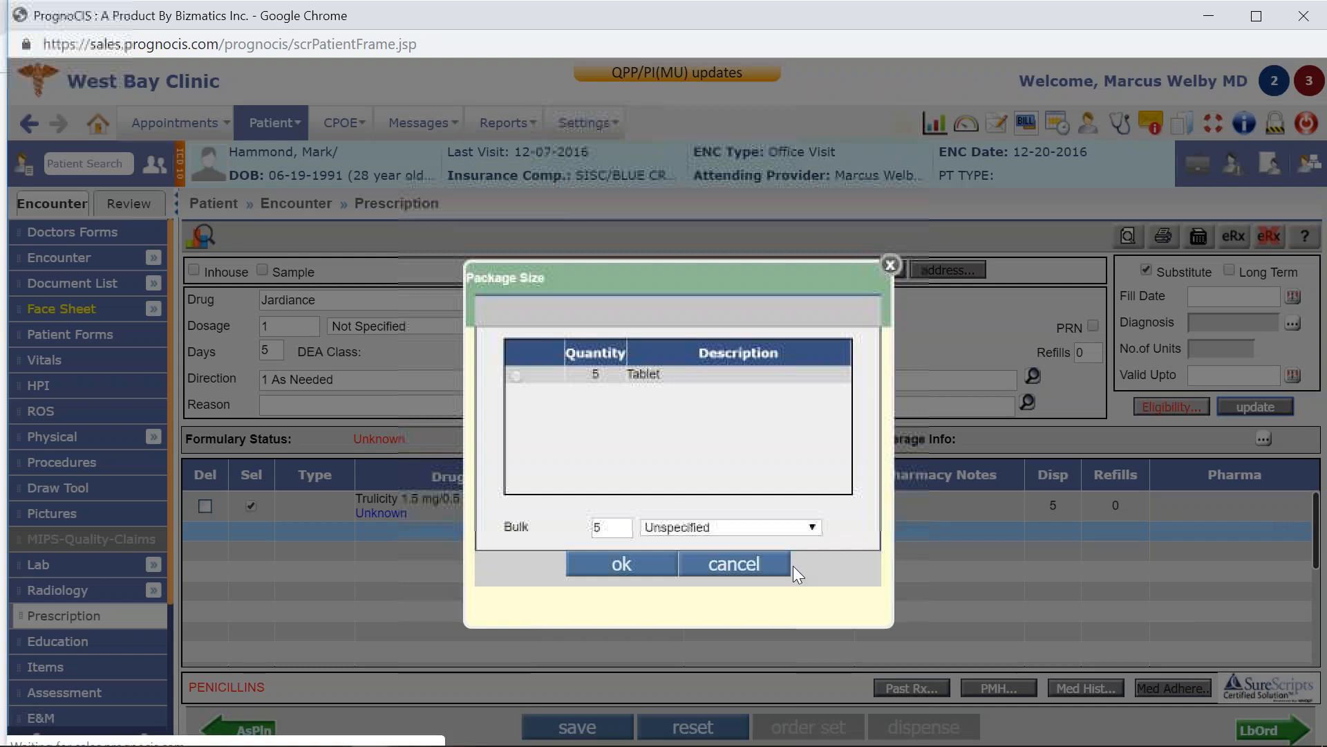
Choose the 5-tablet package size for Jardiance and save the prescriptions.
left_click(516, 376)
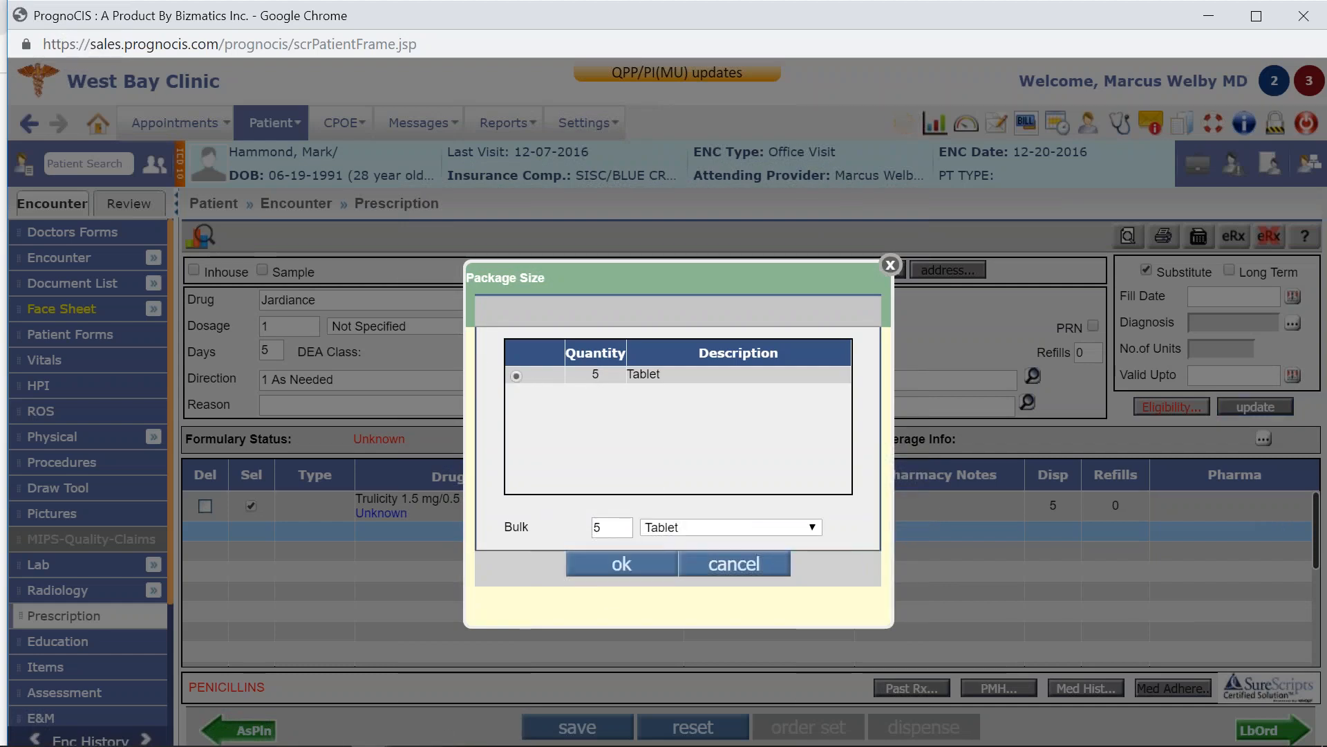
left_click(622, 564)
left_click(577, 727)
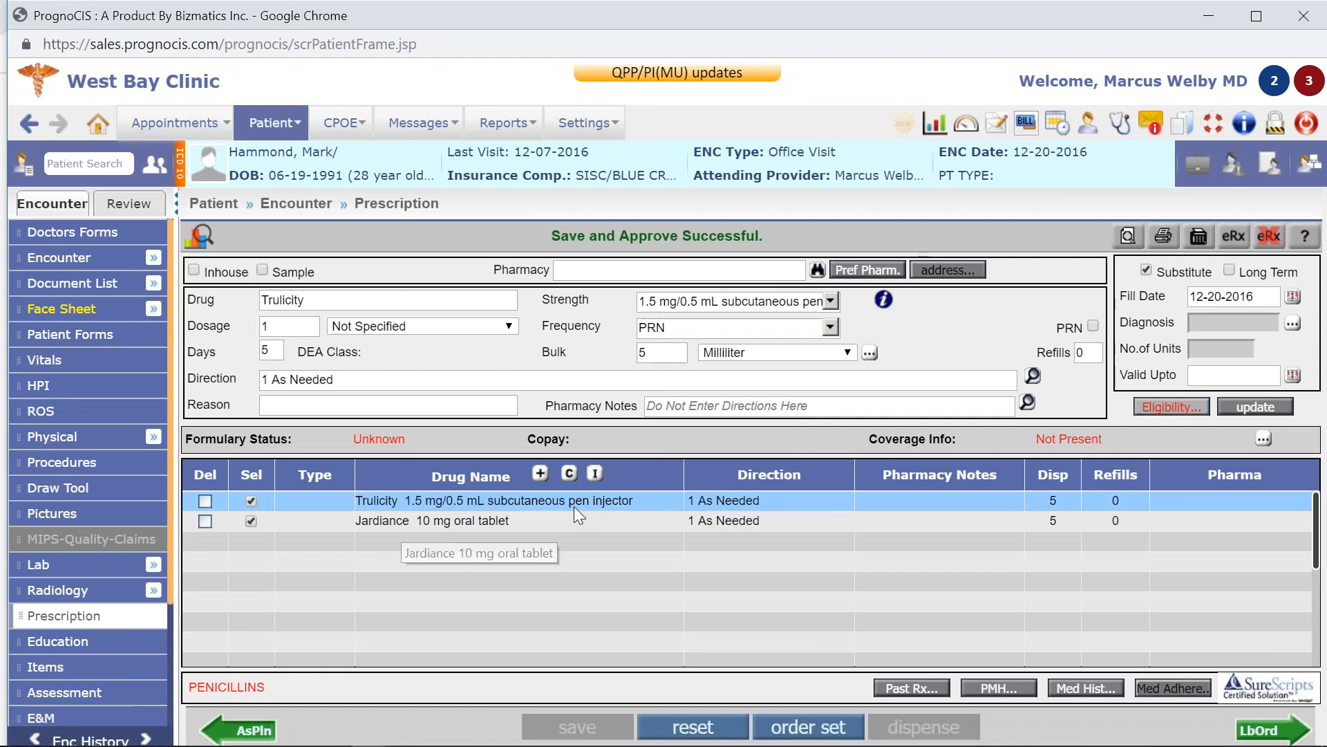
Look through the preferred dispensable drugs and the full list of all drugs in the drug search, without adding any.
left_click(540, 474)
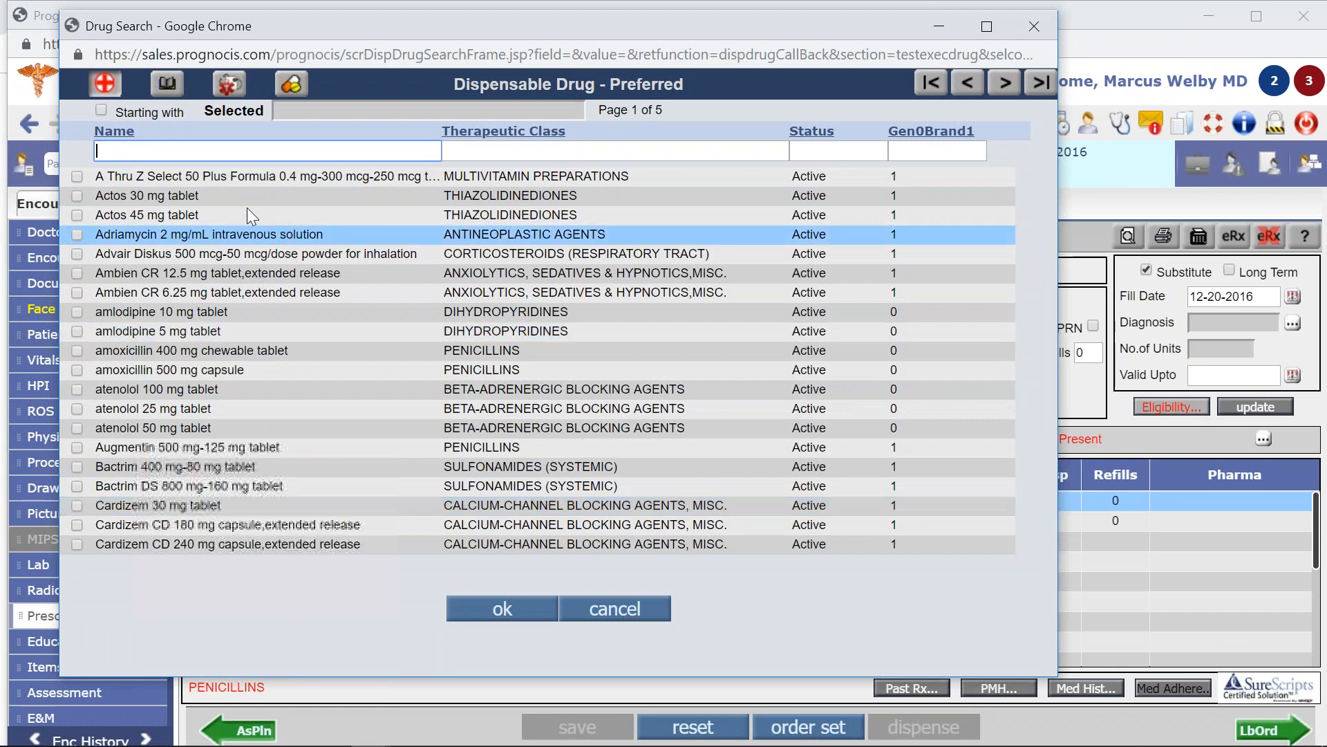
left_click(169, 84)
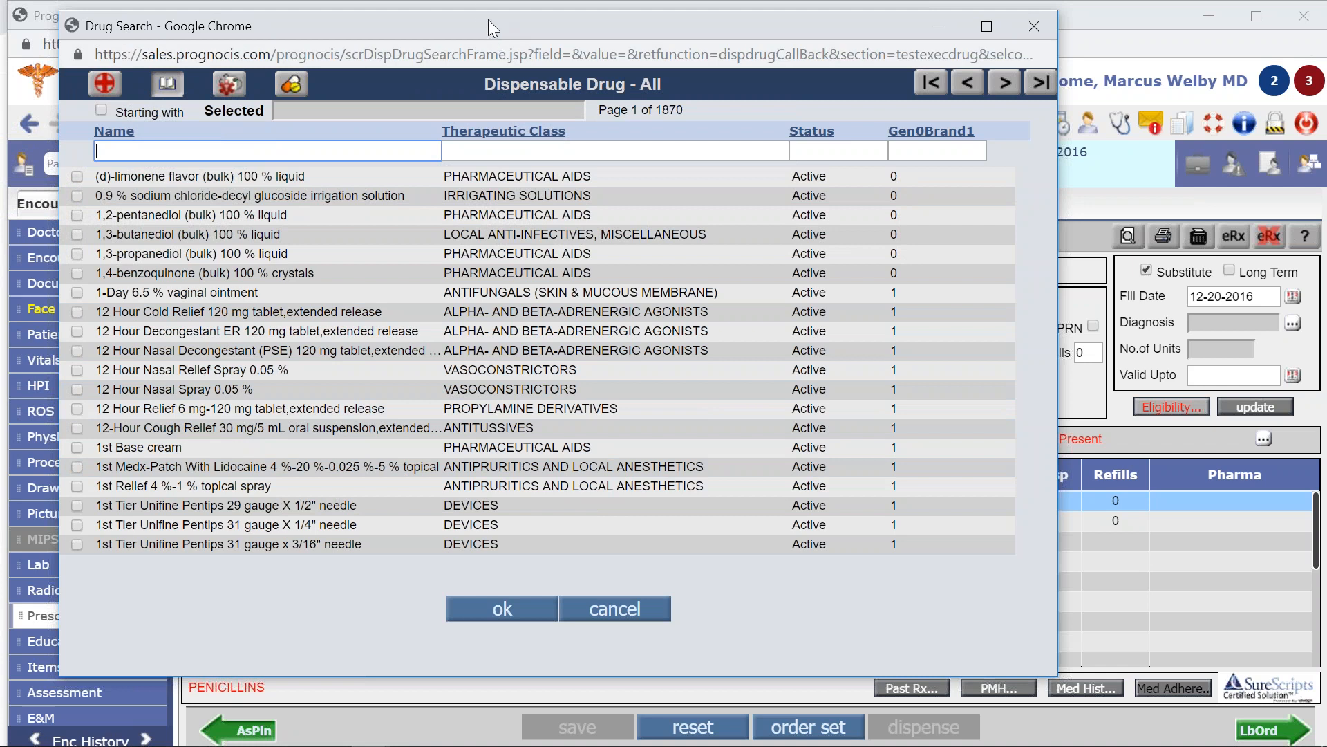
left_click(626, 607)
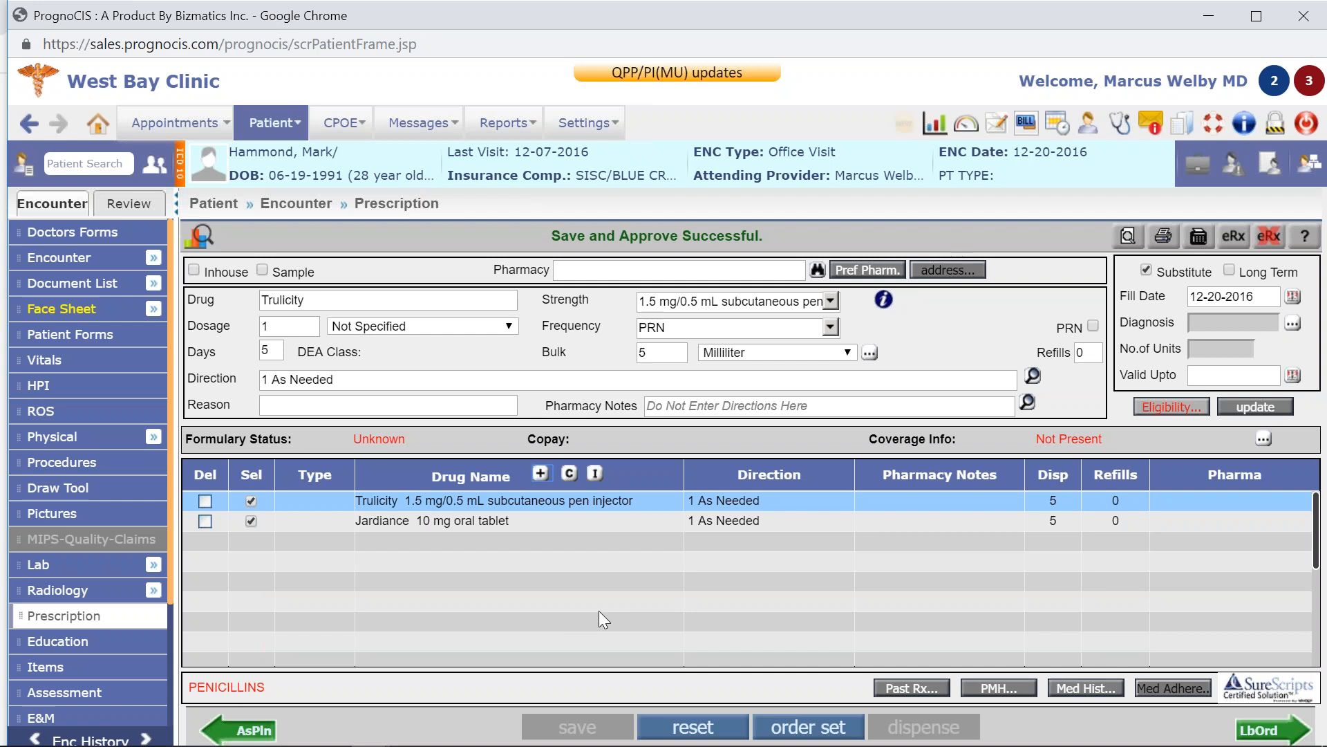
Re-prescribe the atenolol 50 mg oral tablet from the patient's past medications and save the prescriptions.
left_click(927, 696)
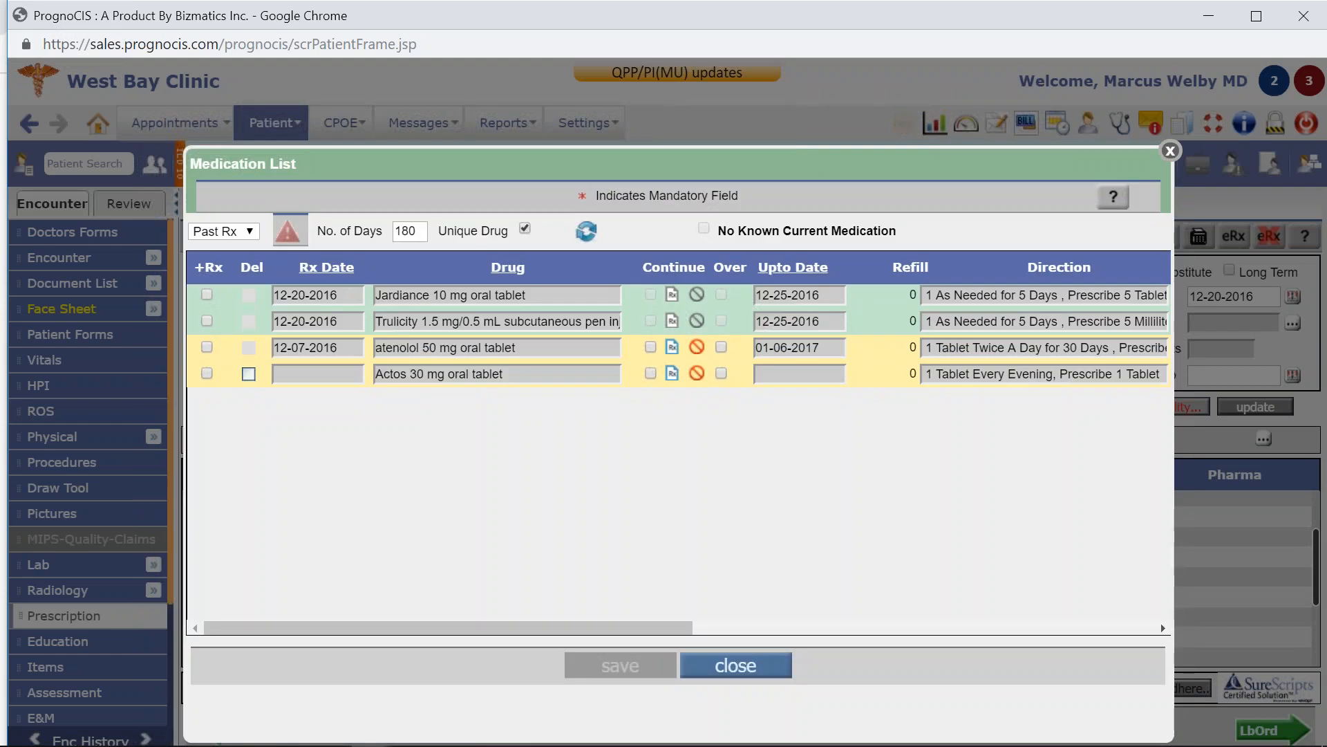
left_click(249, 374)
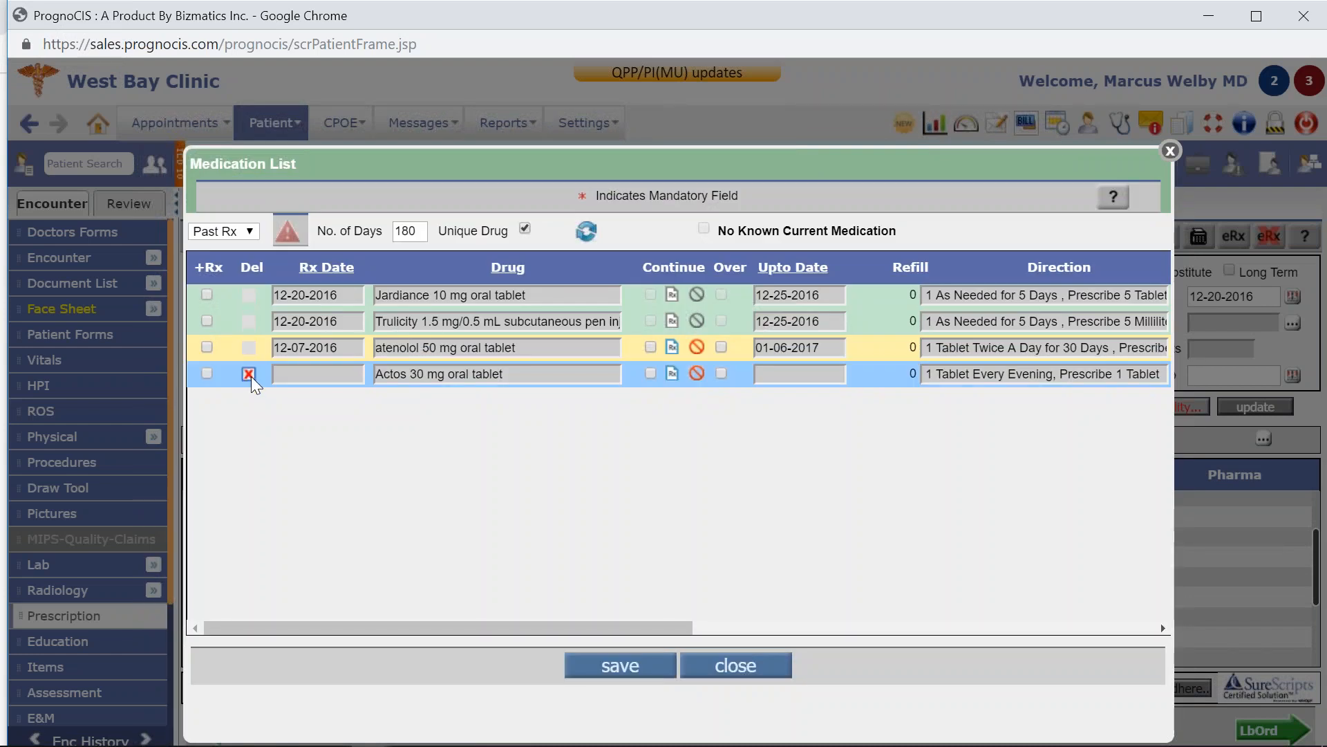
left_click(206, 347)
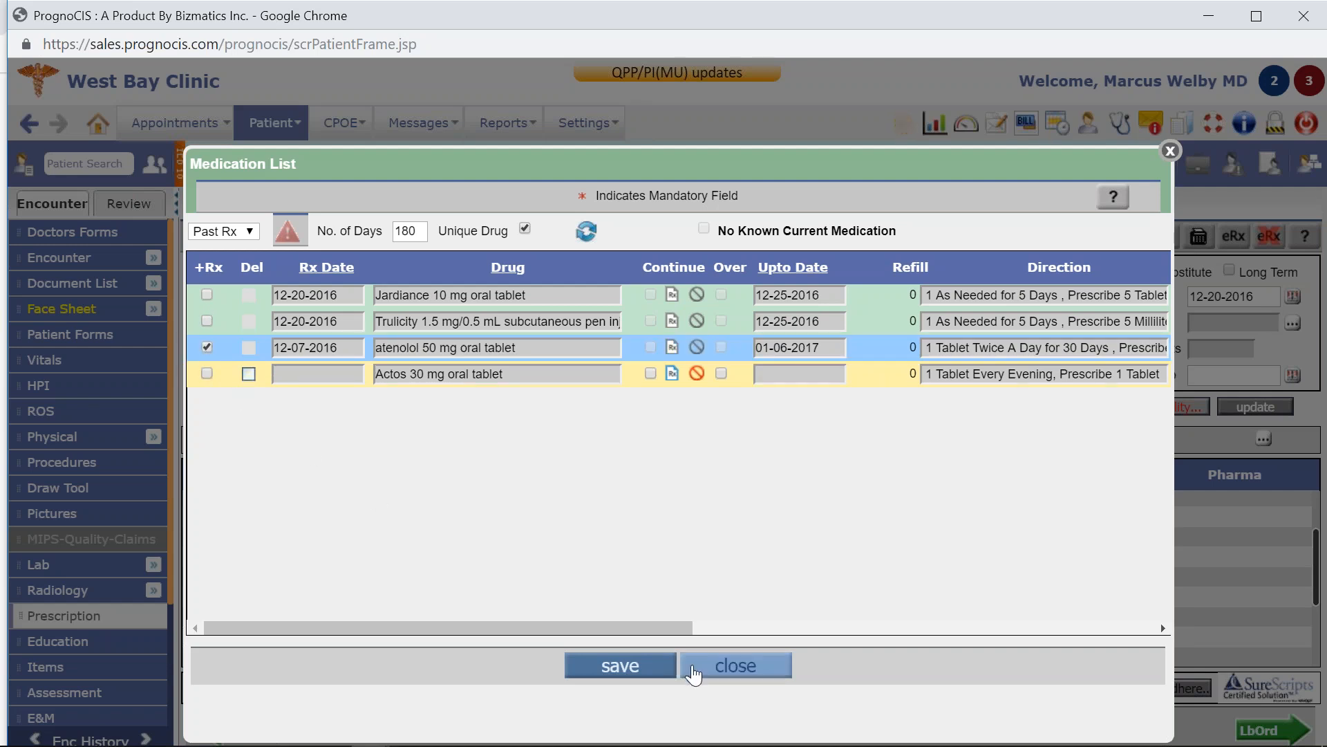
left_click(627, 672)
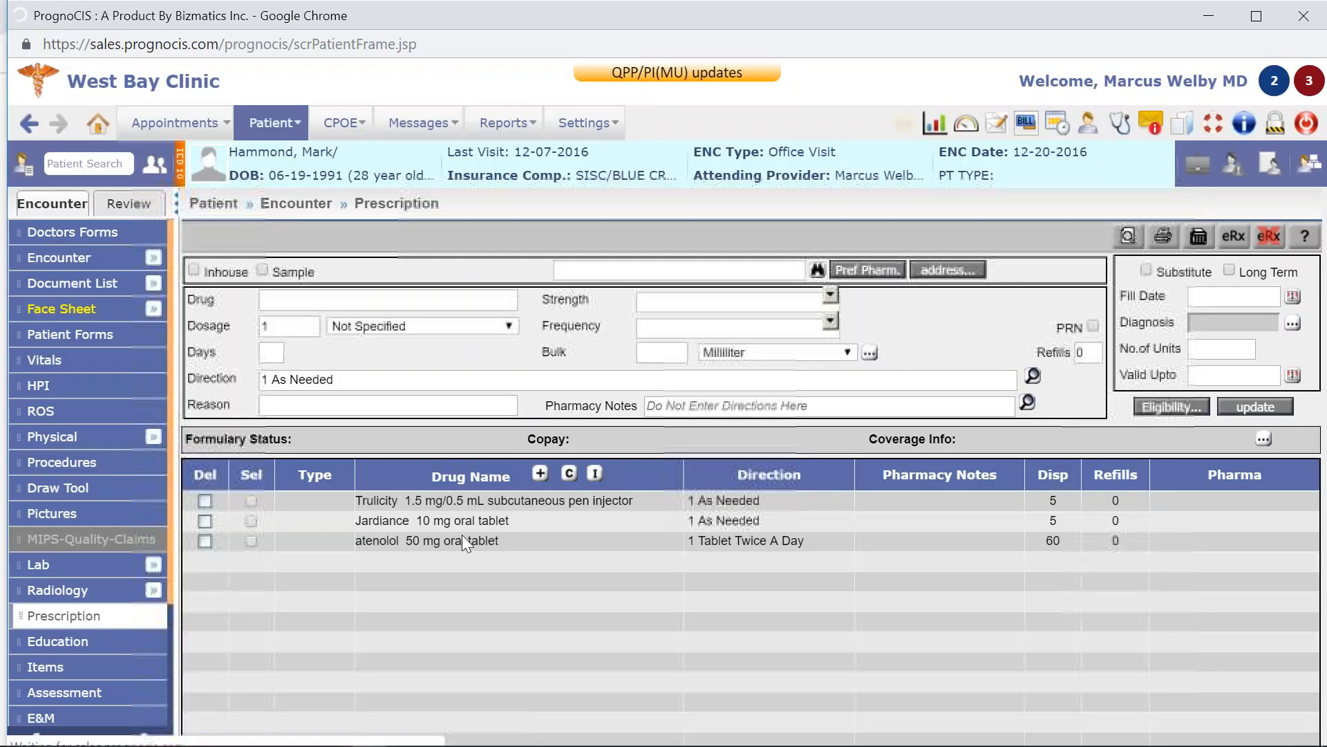
left_click(578, 733)
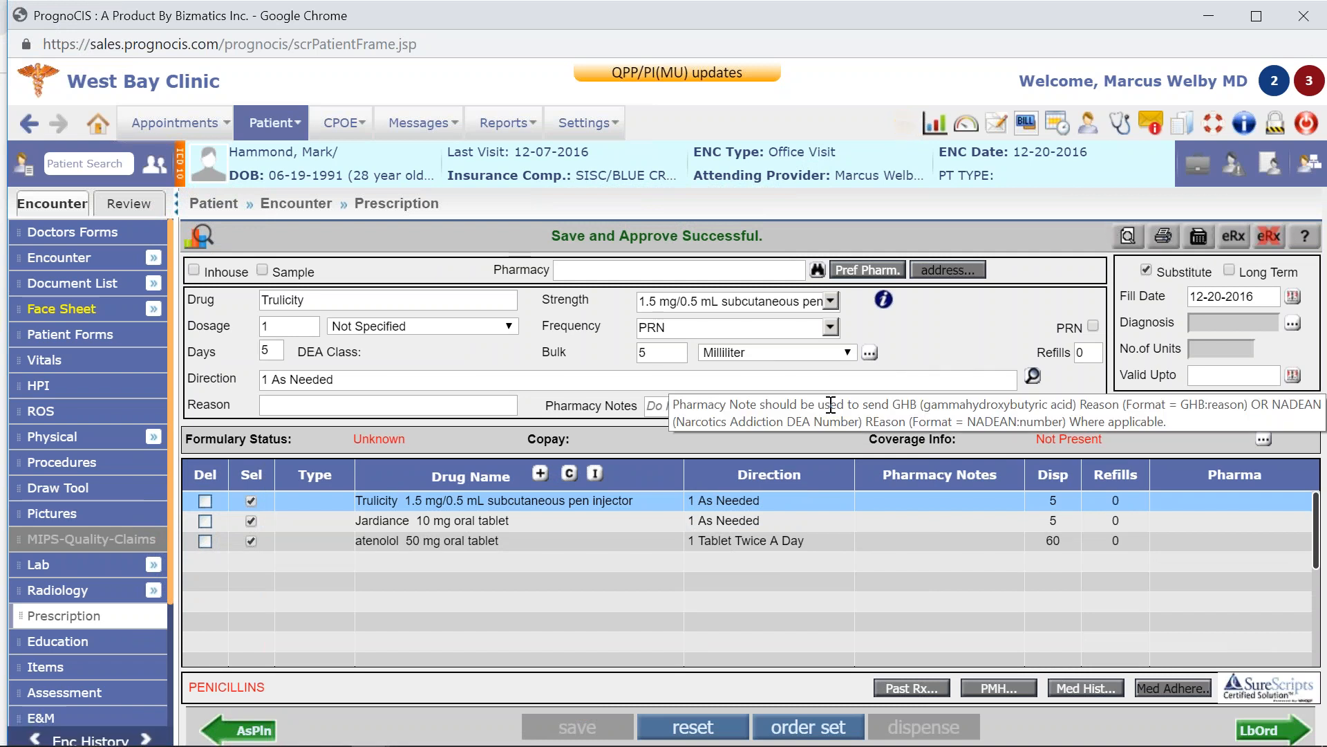
Switch back to the West Bay Medical Clinic window with the empty prescription form.
mouse_move(477, 737)
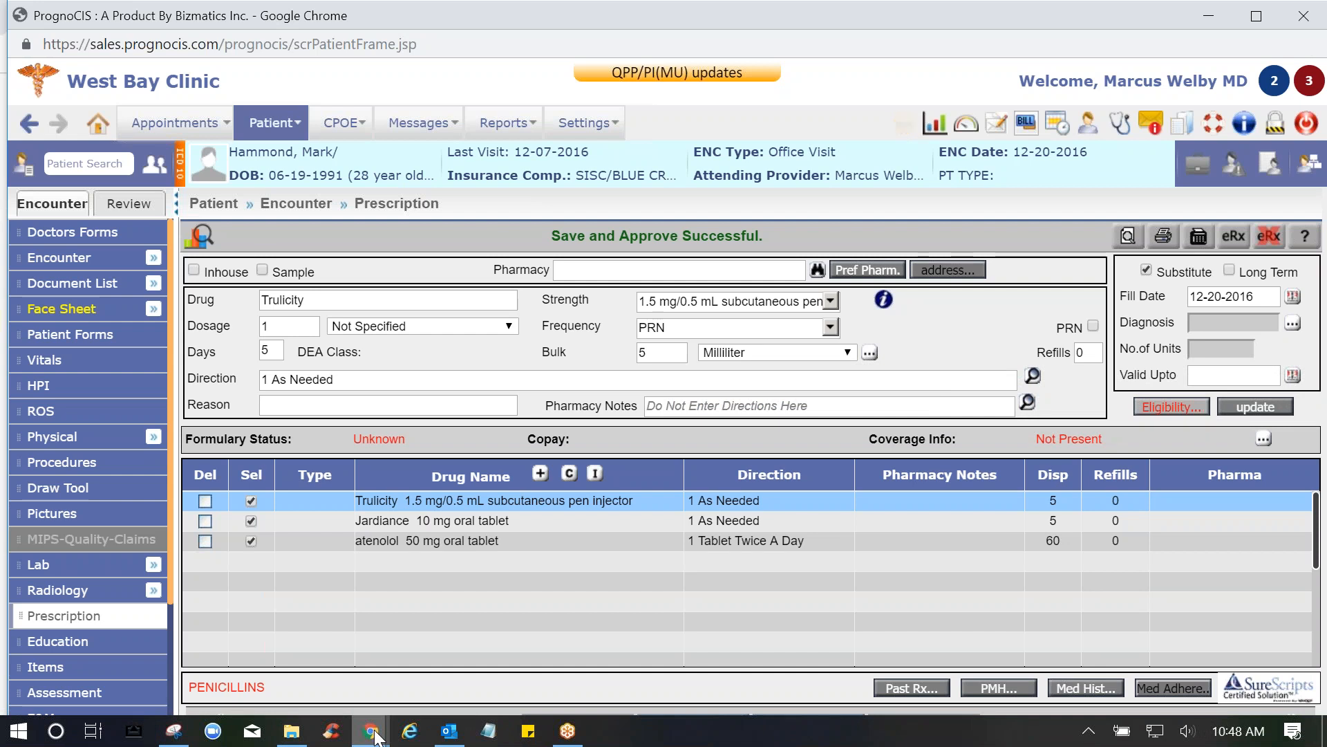
mouse_move(374, 738)
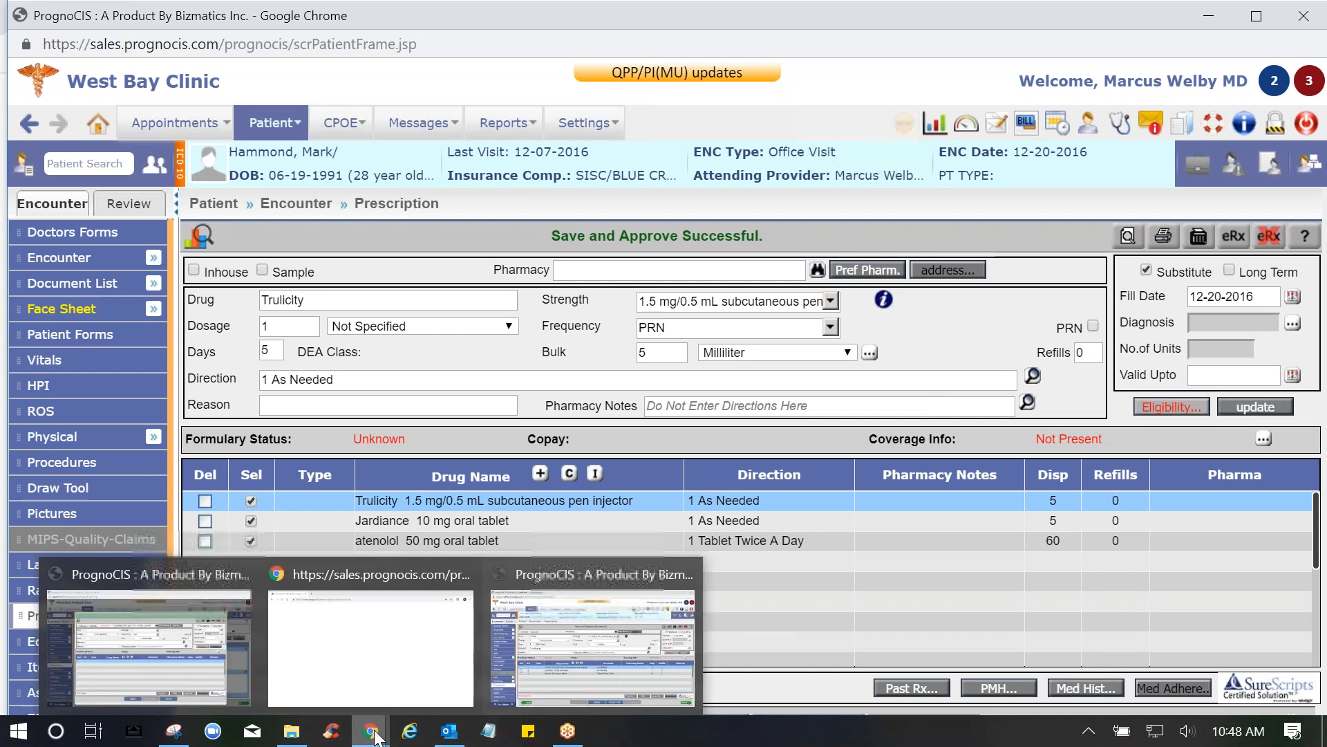
left_click(528, 651)
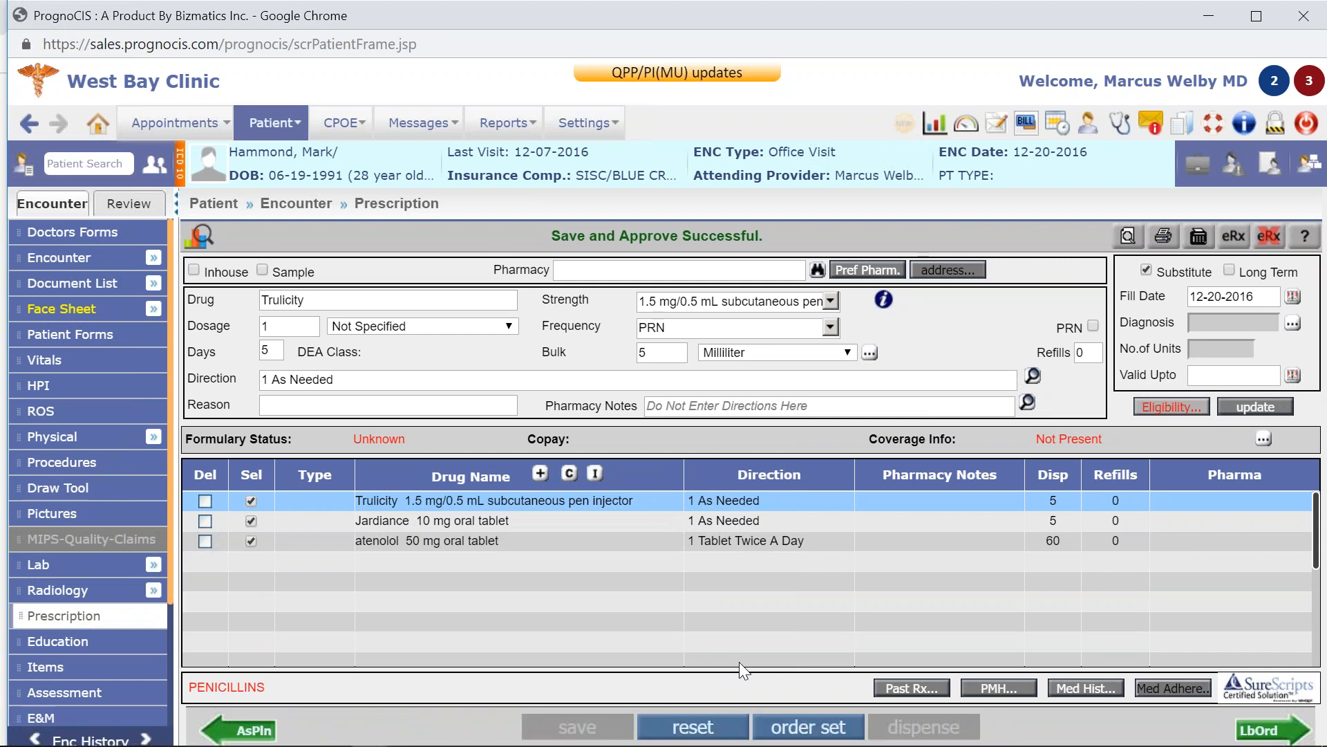
mouse_move(546, 745)
mouse_move(372, 731)
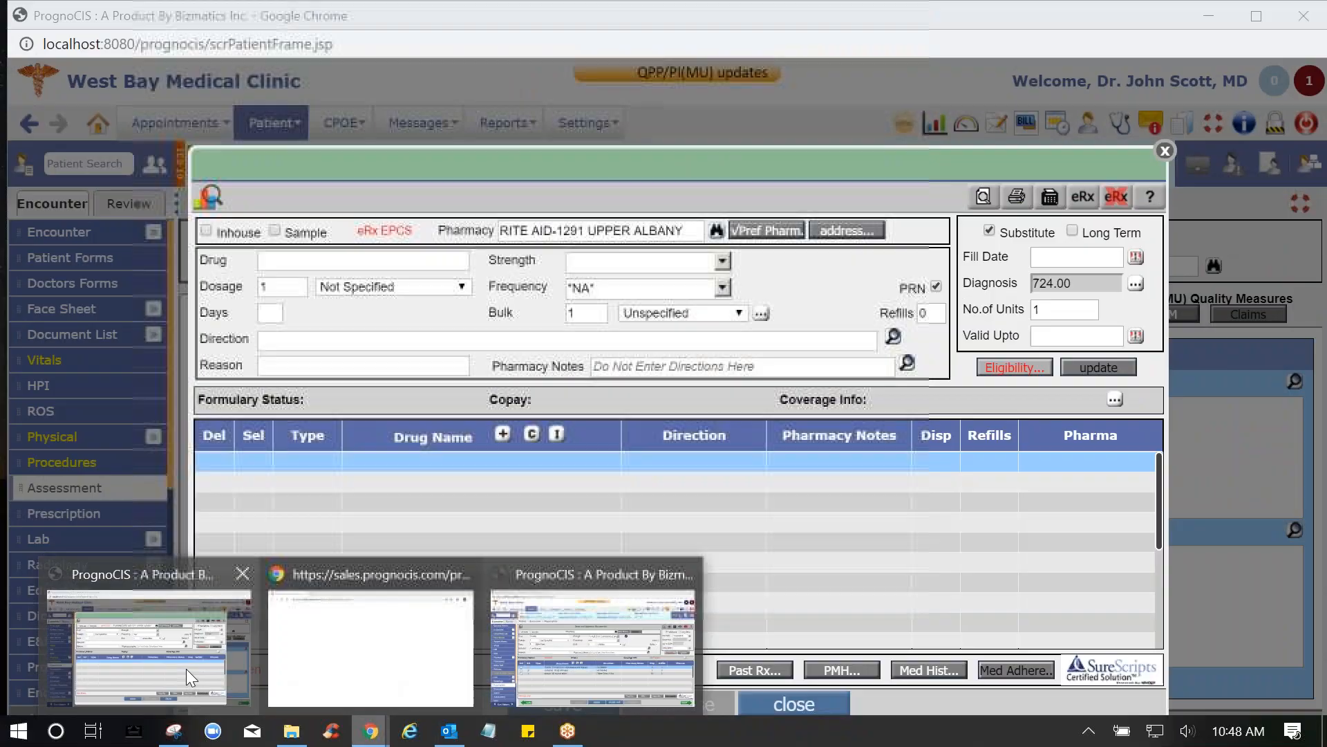
left_click(186, 669)
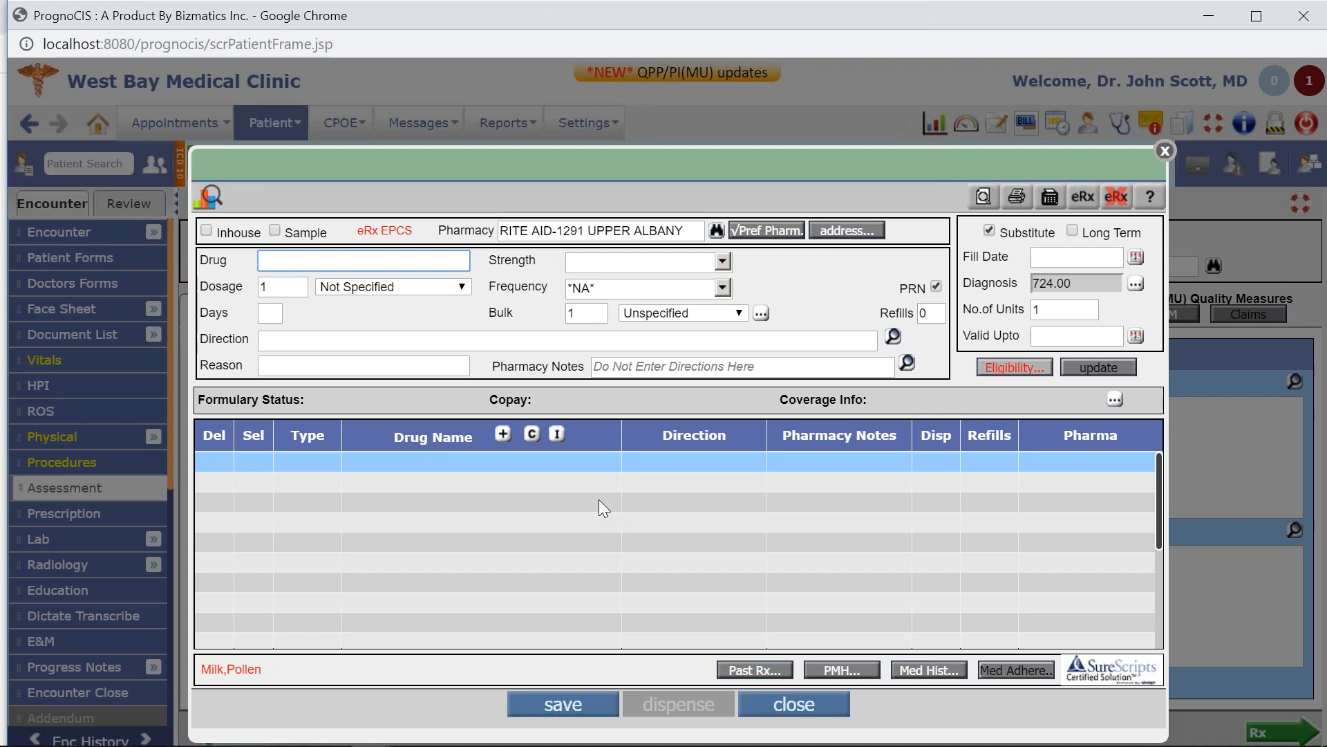
Try to find a drug beginning with "trul" for the prescription, and clear the drug entry.
type("trul")
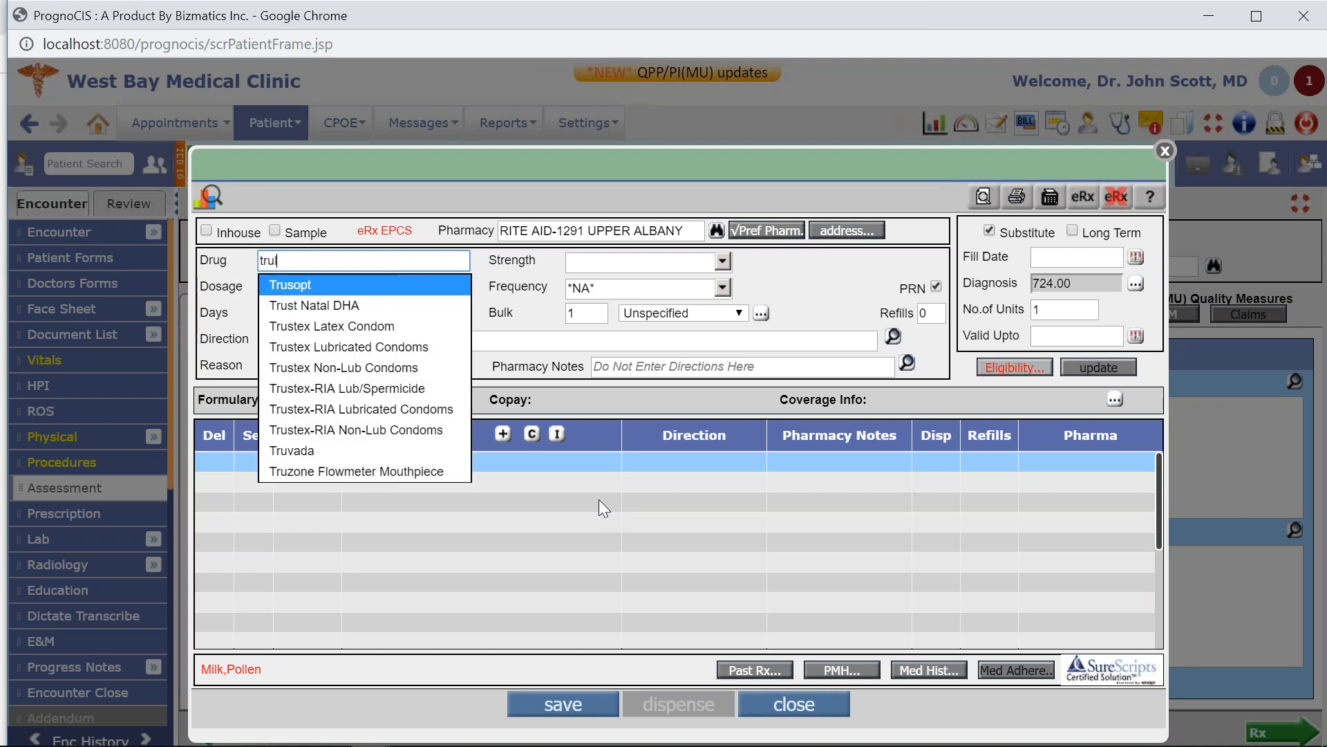
key("BackSpace")
key("BackSpace")
key("BackSpace")
key("BackSpace")
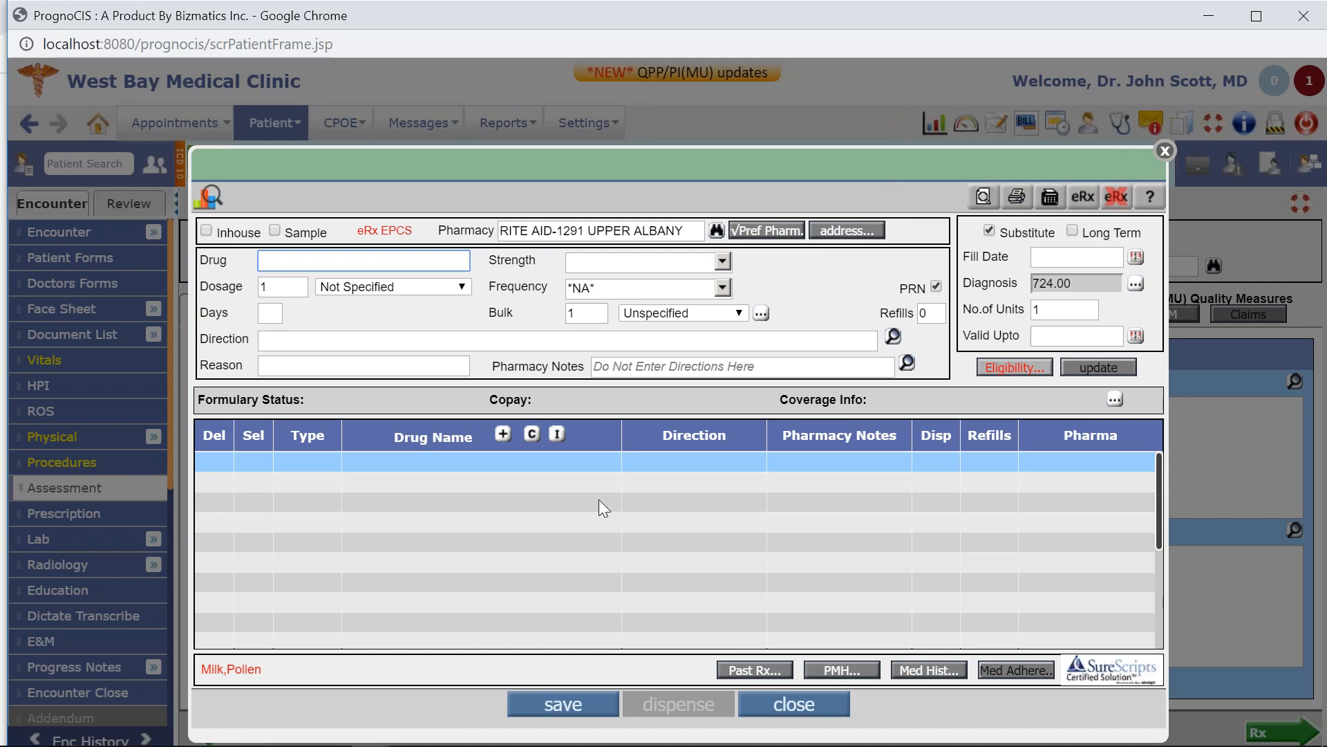
Add Naprosyn 250 mg oral tablets twice a day to the prescription, with a package size of 14 tablets.
type("napr")
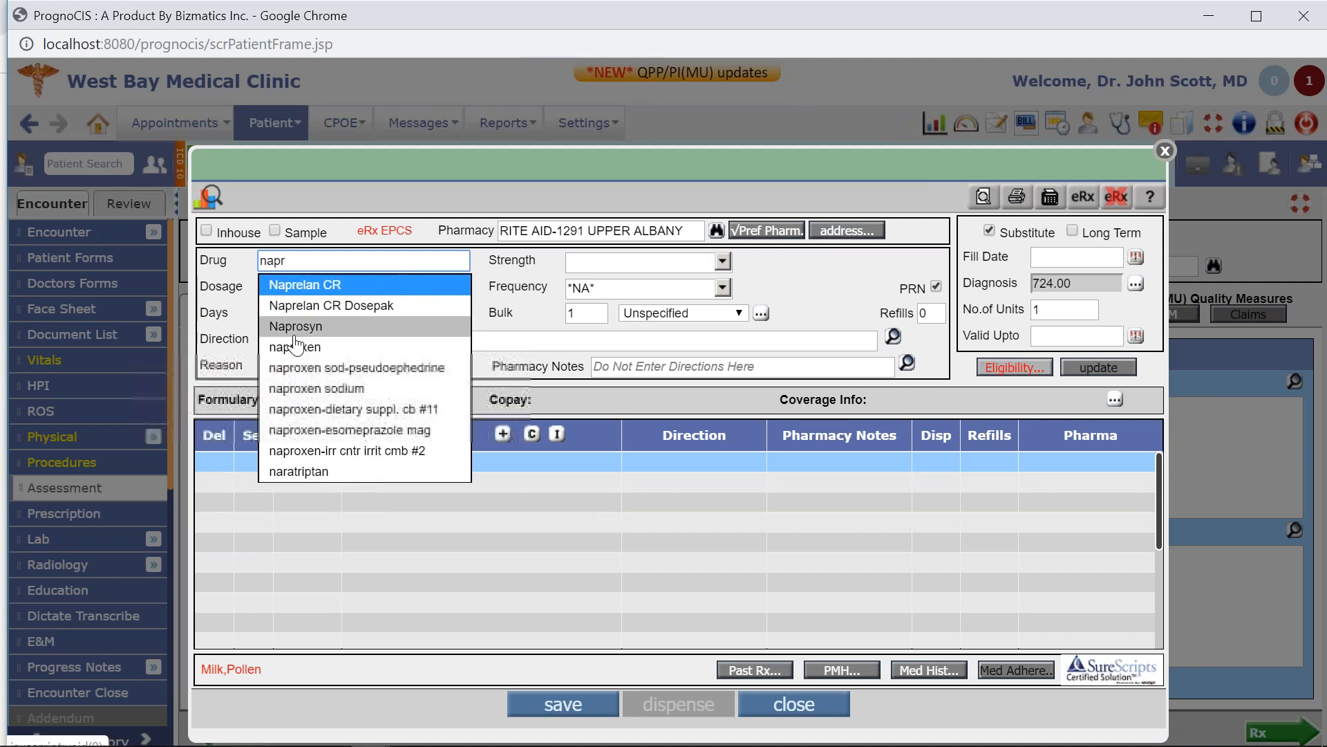
left_click(300, 326)
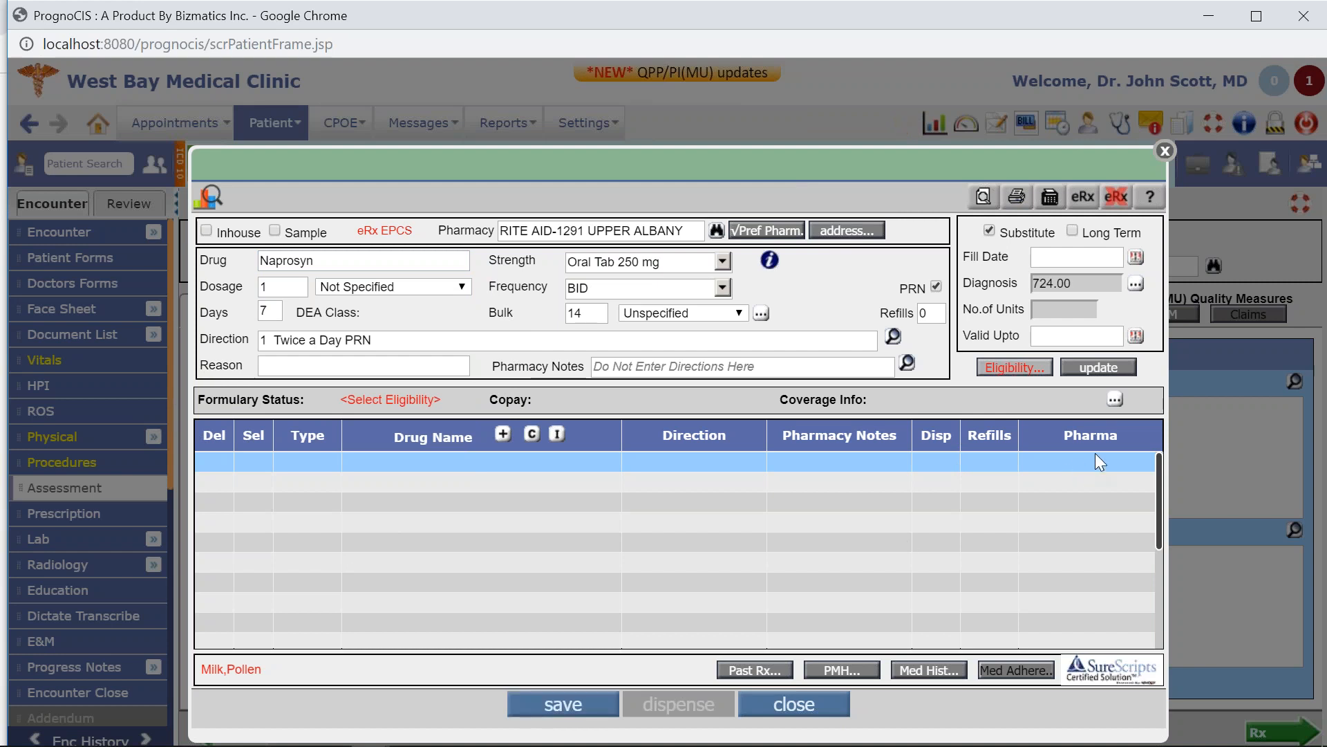
left_click(1087, 368)
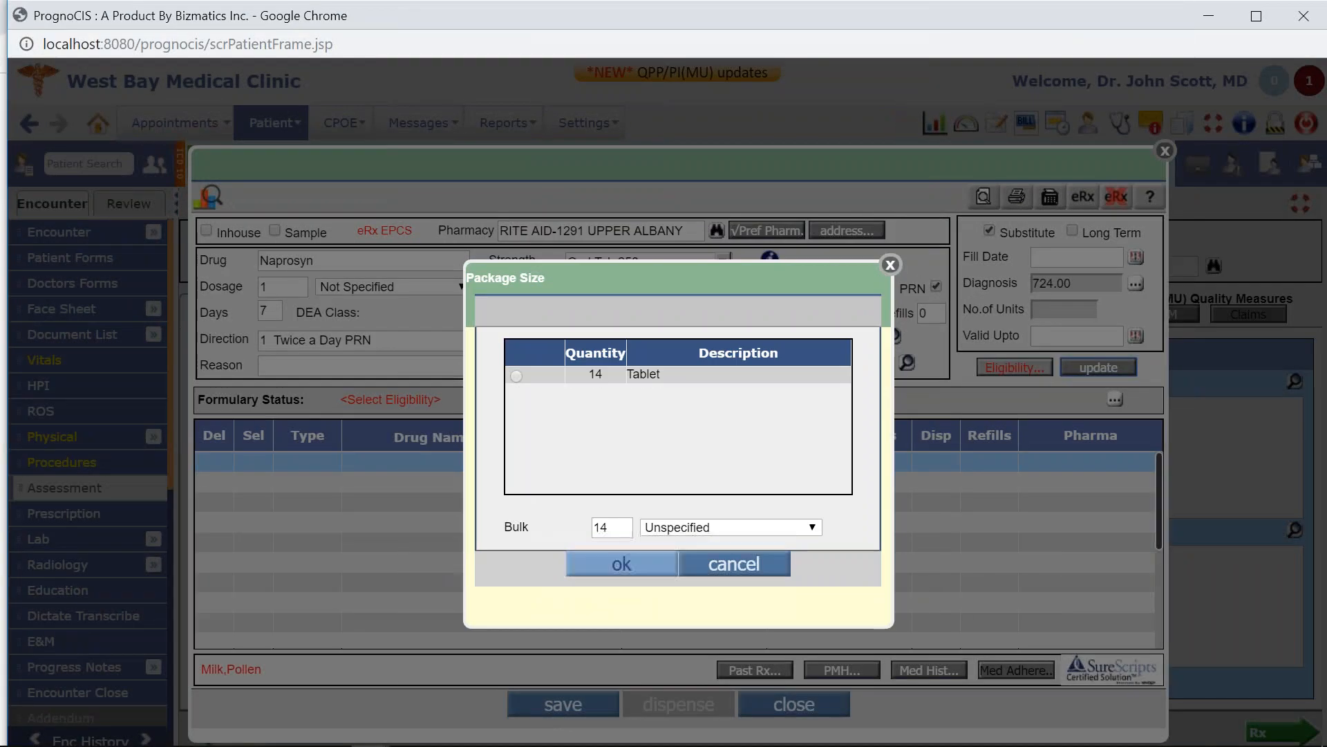
left_click(517, 376)
left_click(637, 564)
Save the Naprosyn prescription, review the drug interaction alerts with the Ignore response, and close the prescription form.
left_click(566, 712)
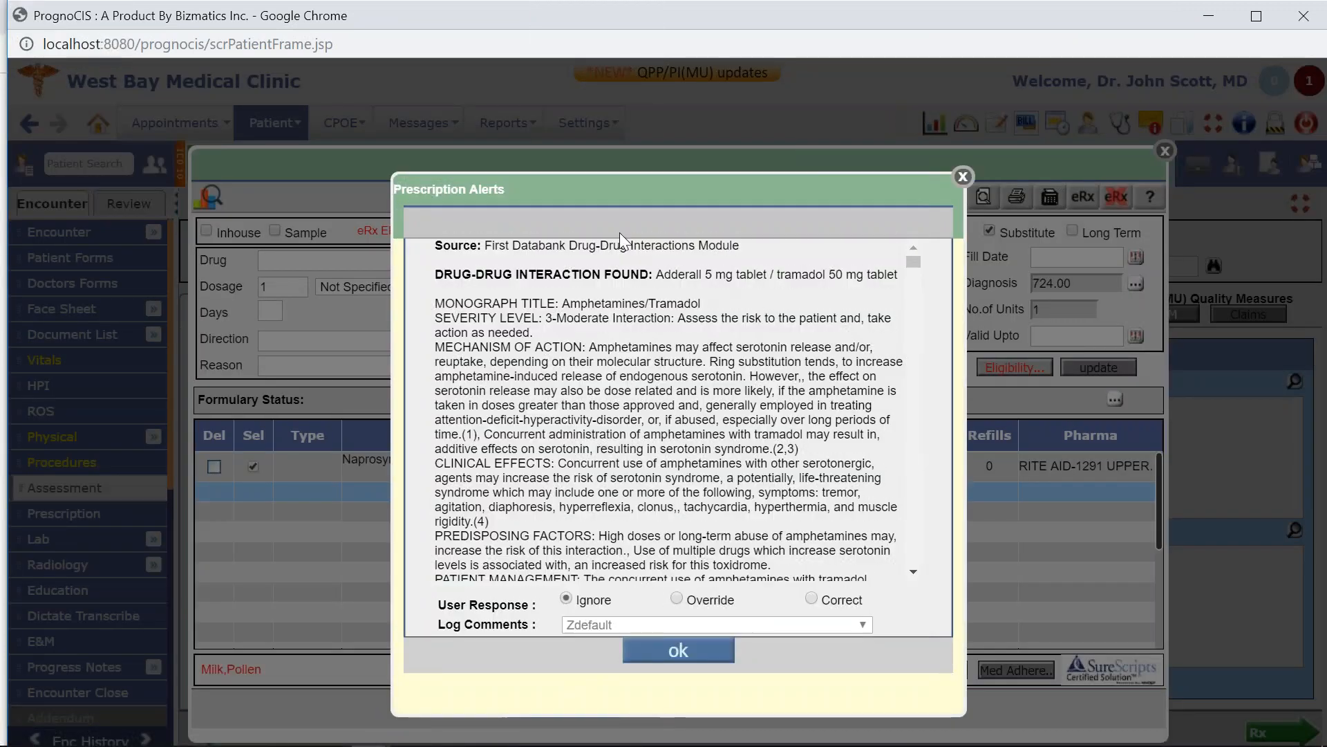
scroll(704, 395, "down", 10)
scroll(706, 376, "down", 5)
left_click(677, 650)
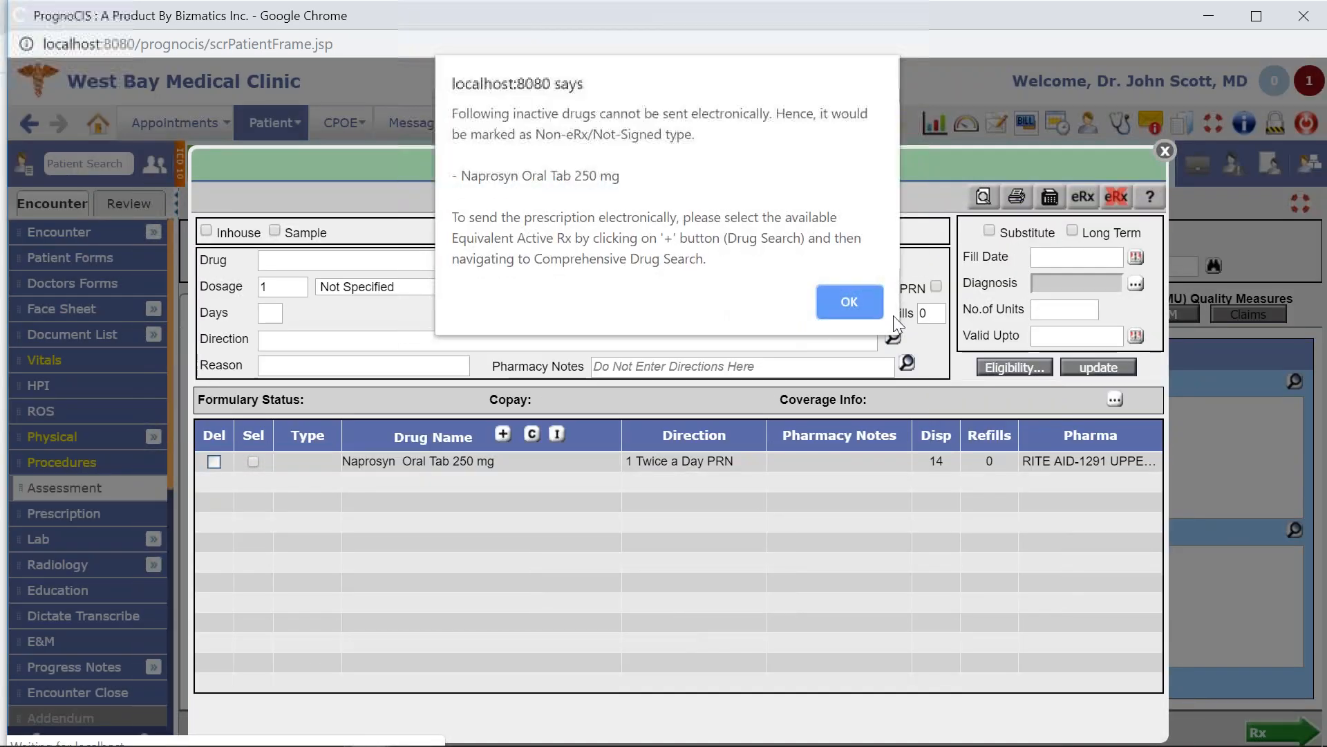
left_click(854, 306)
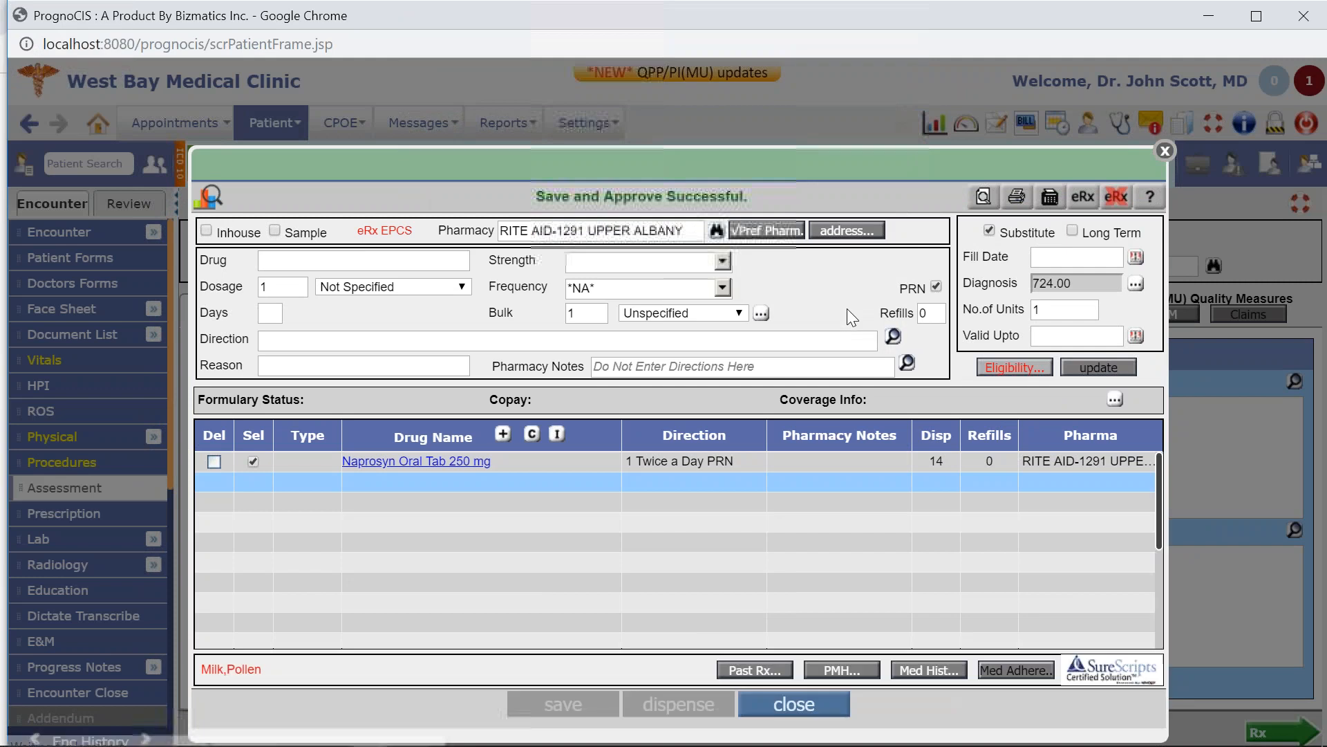
left_click(806, 706)
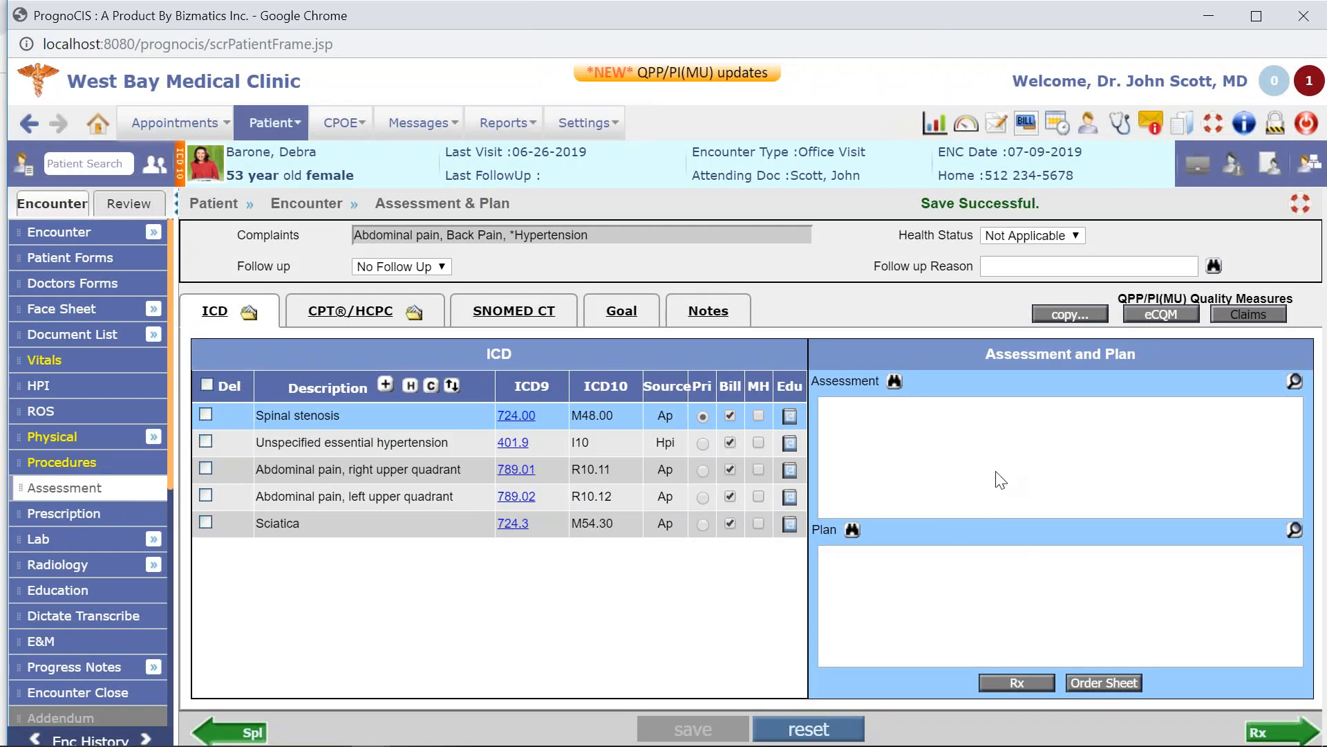
Create a lab order from the order sheet using the Diabetes Panel order set with Any Lab as the vendor.
left_click(1080, 684)
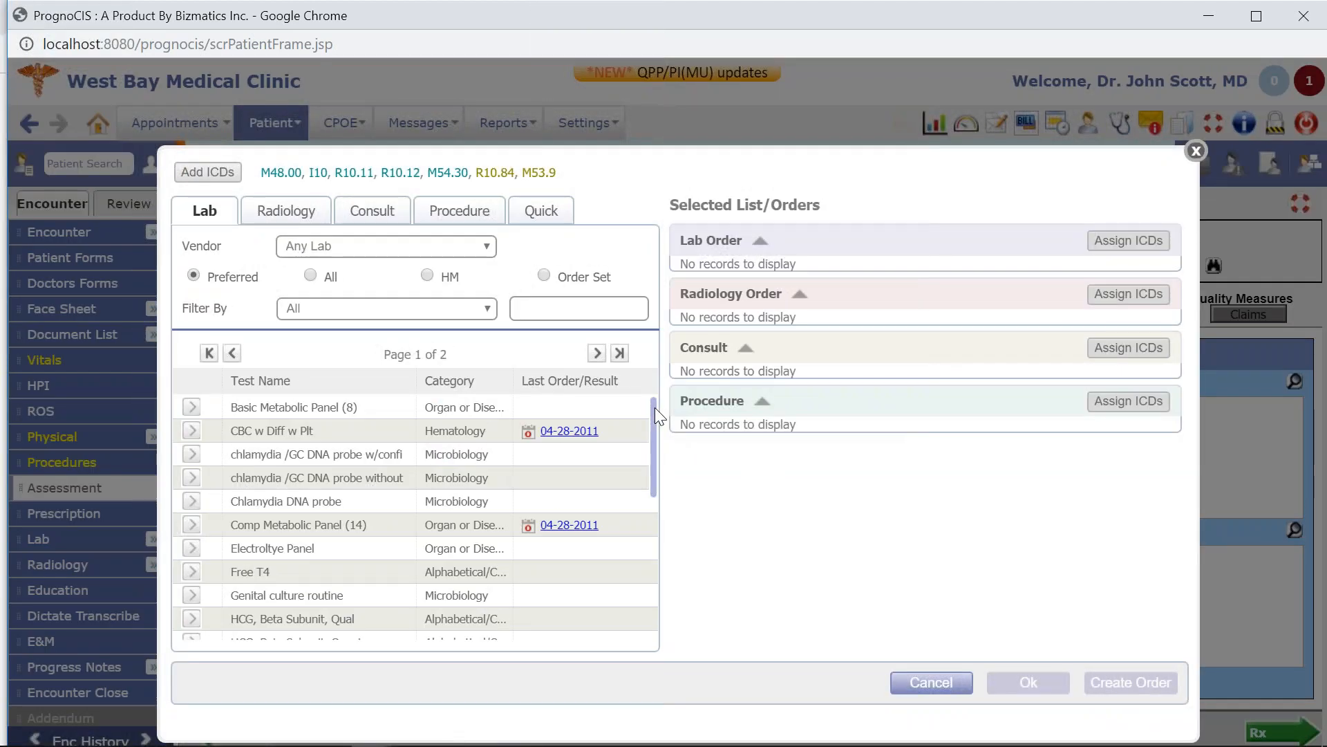
left_click(379, 249)
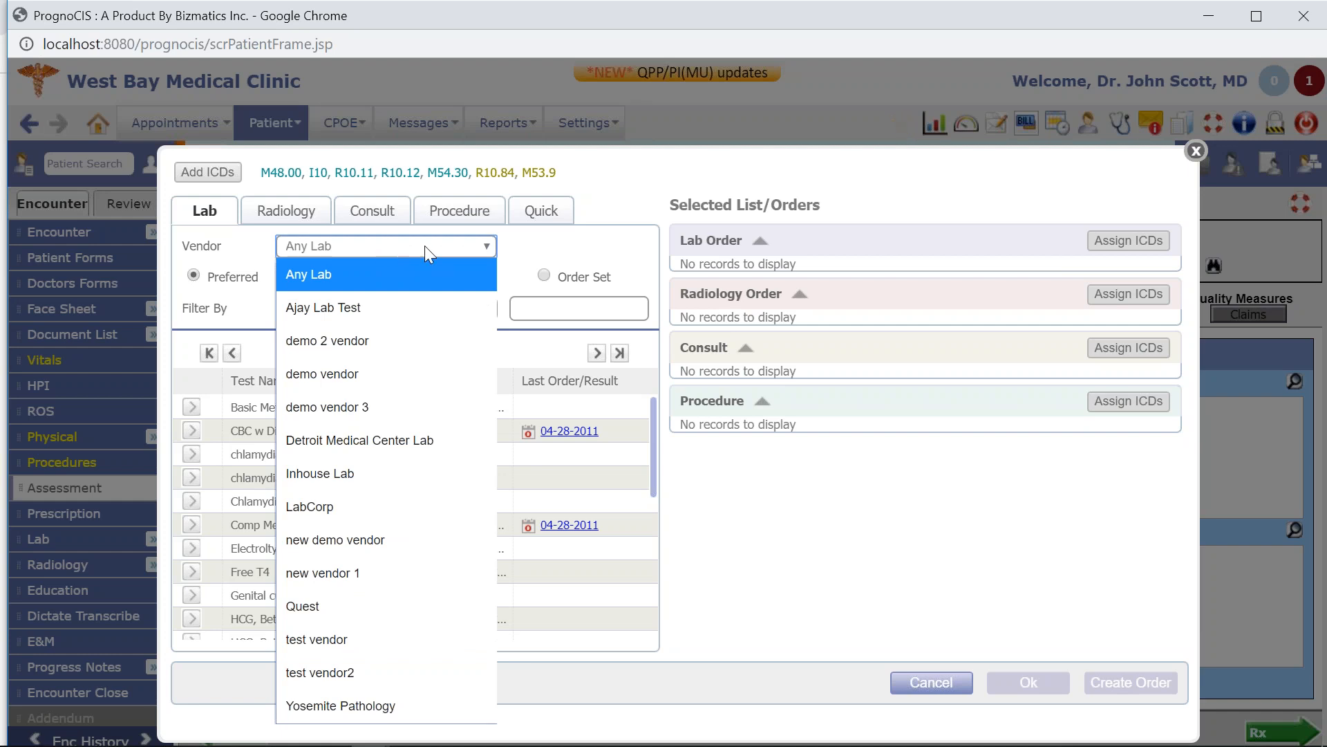
left_click(610, 243)
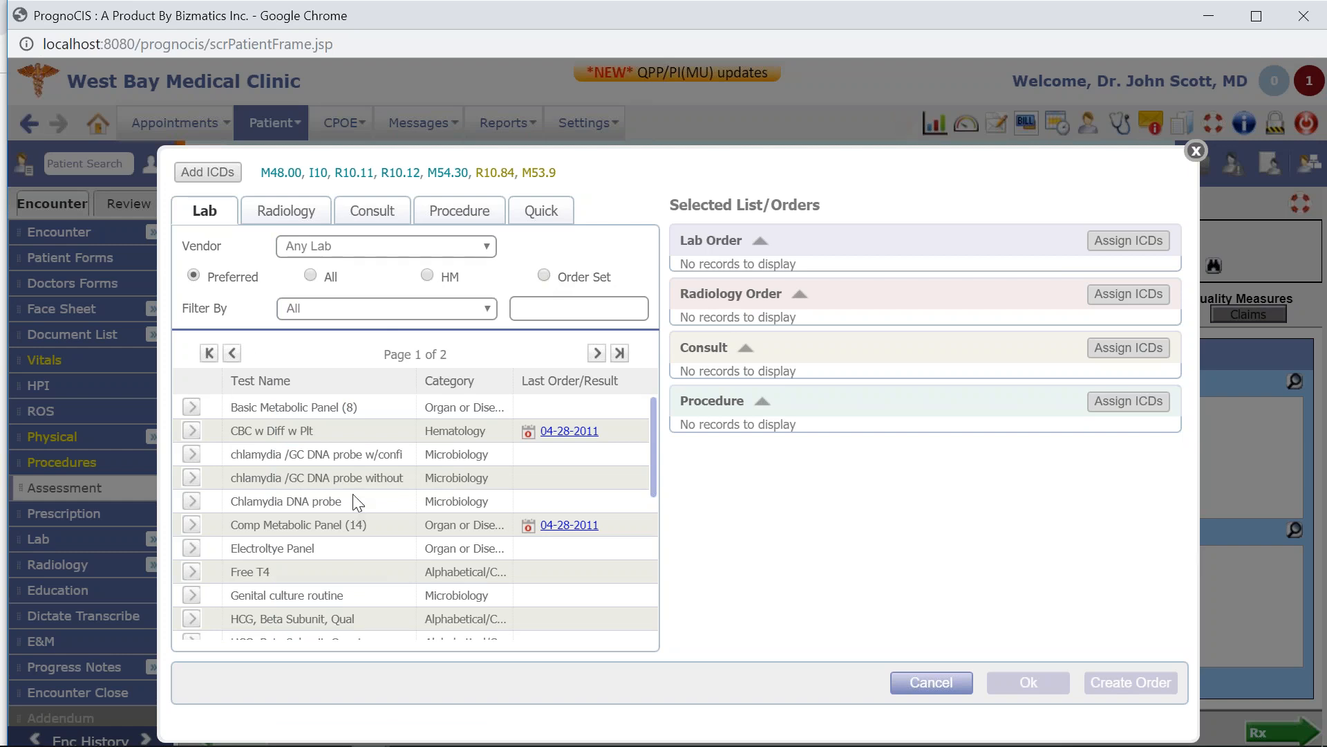
left_click(546, 276)
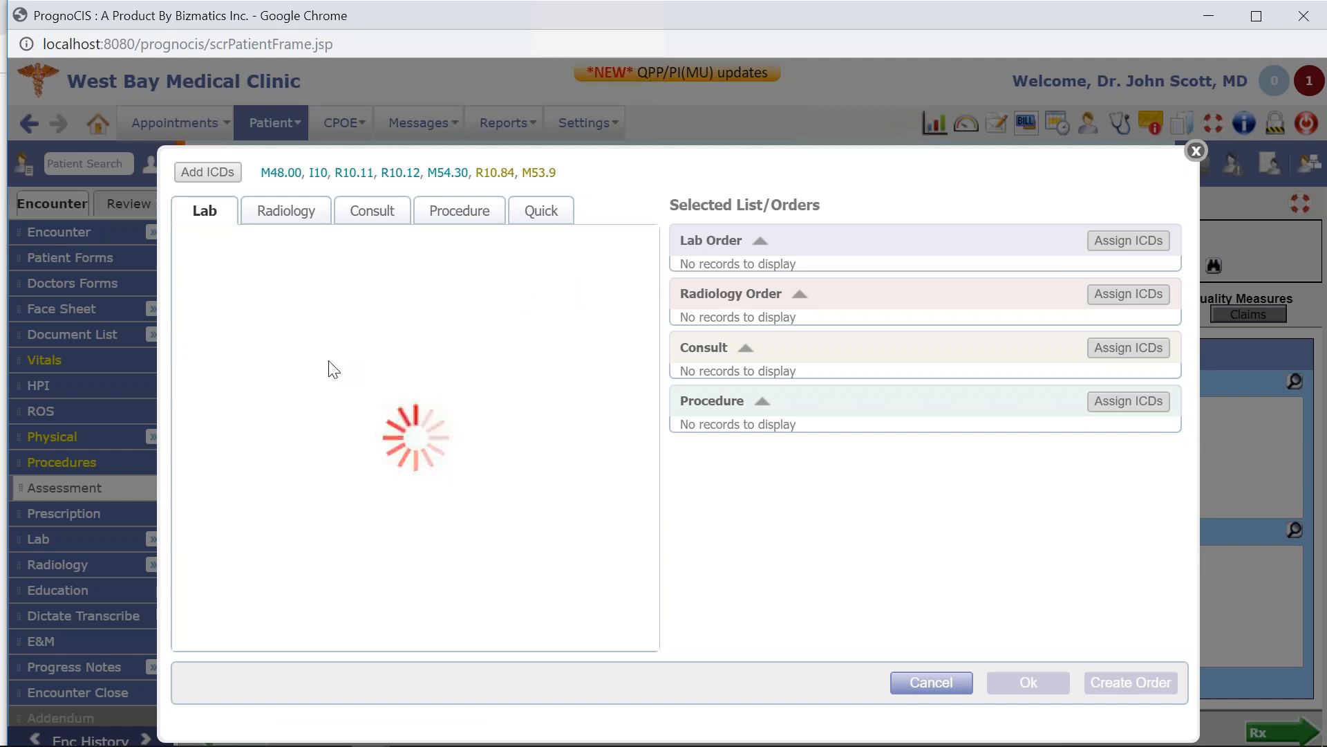
scroll(300, 416, "down", 3)
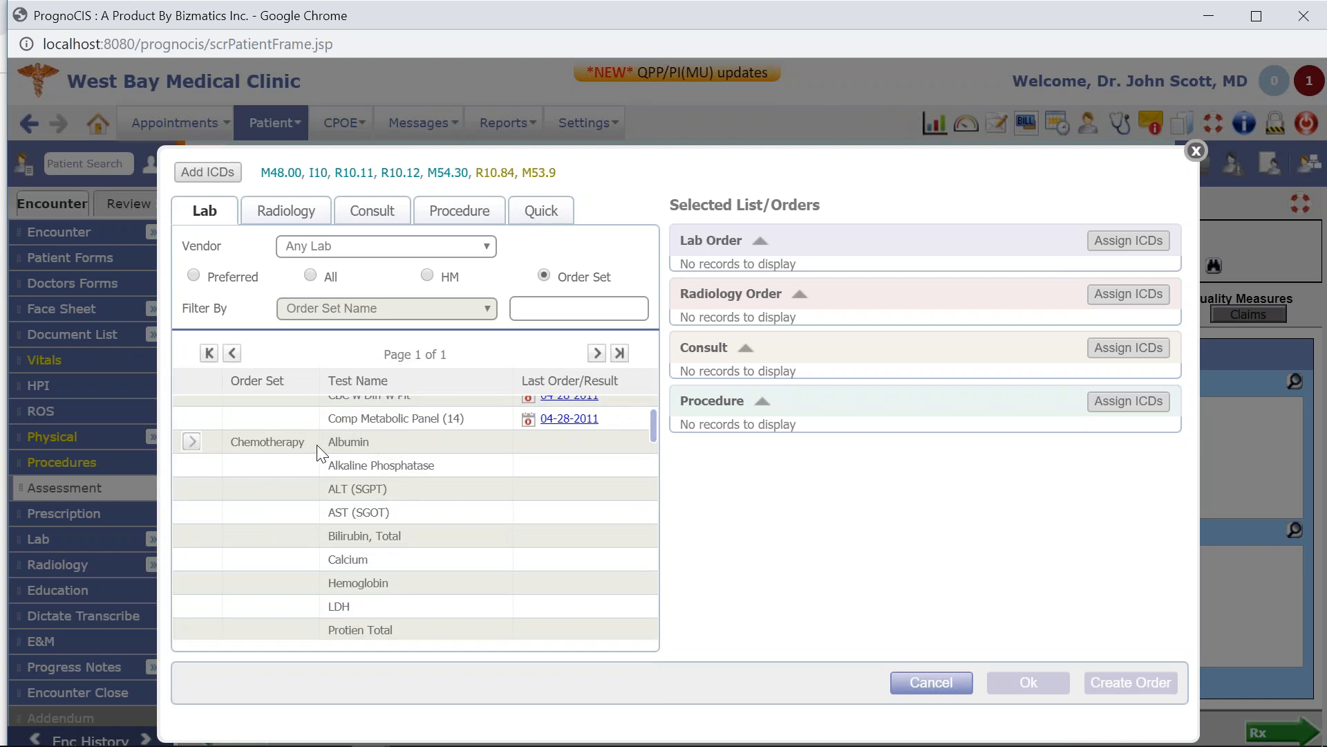
scroll(317, 445, "down", 6)
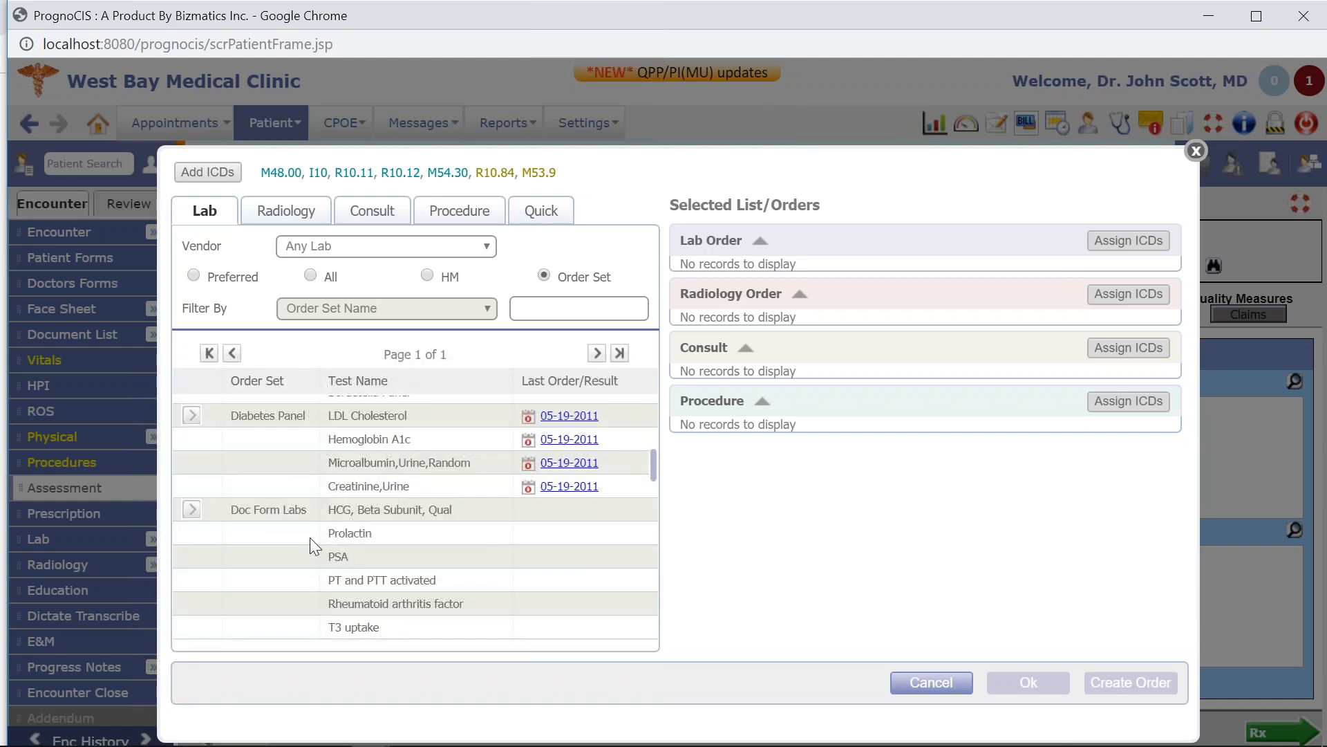
left_click(192, 415)
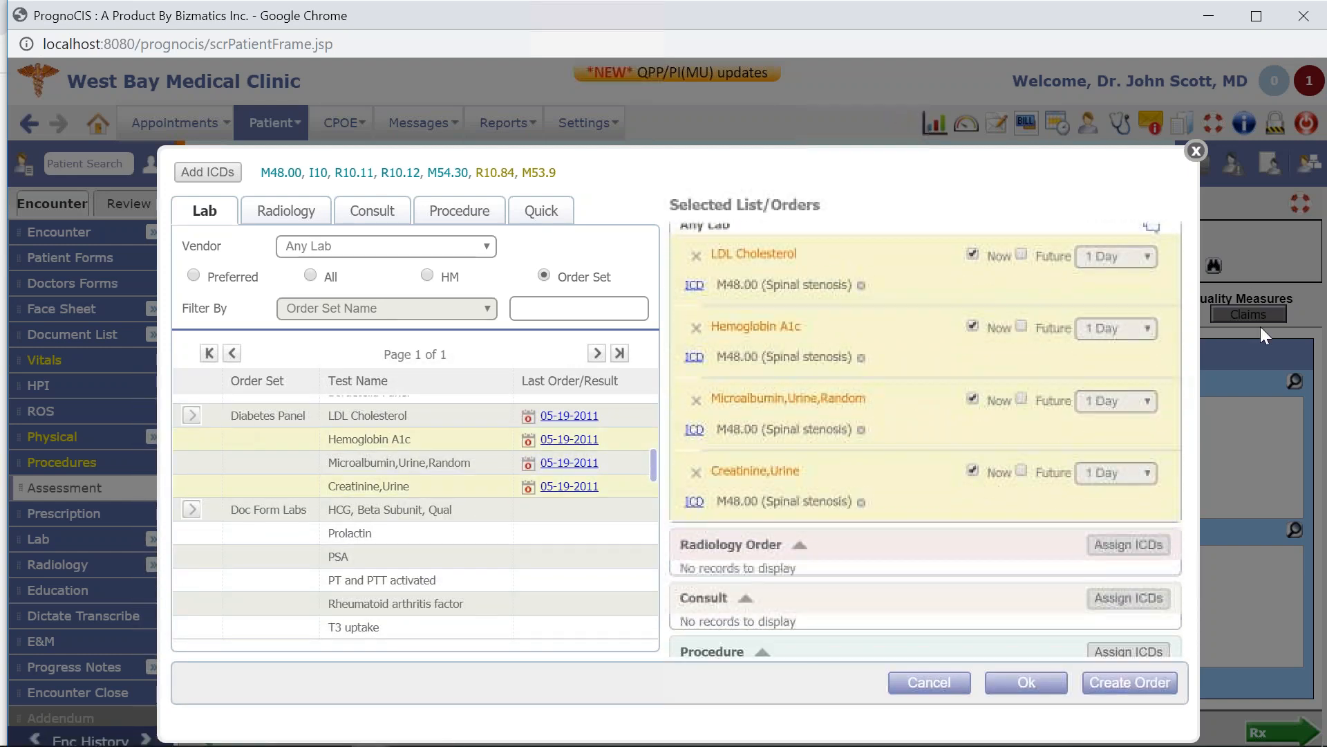
left_click(1137, 683)
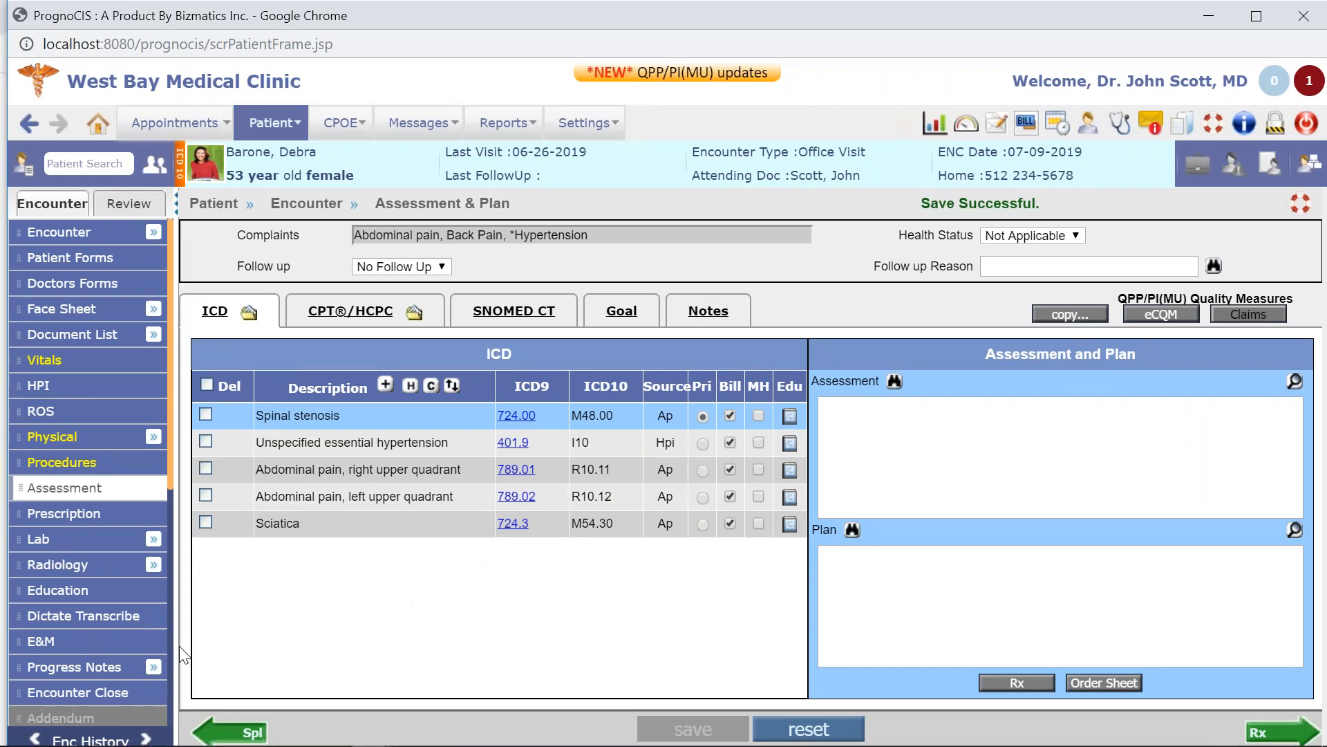
Calculate the suggested E&M code for the office visit using Low Complexity medical decision making.
left_click(41, 641)
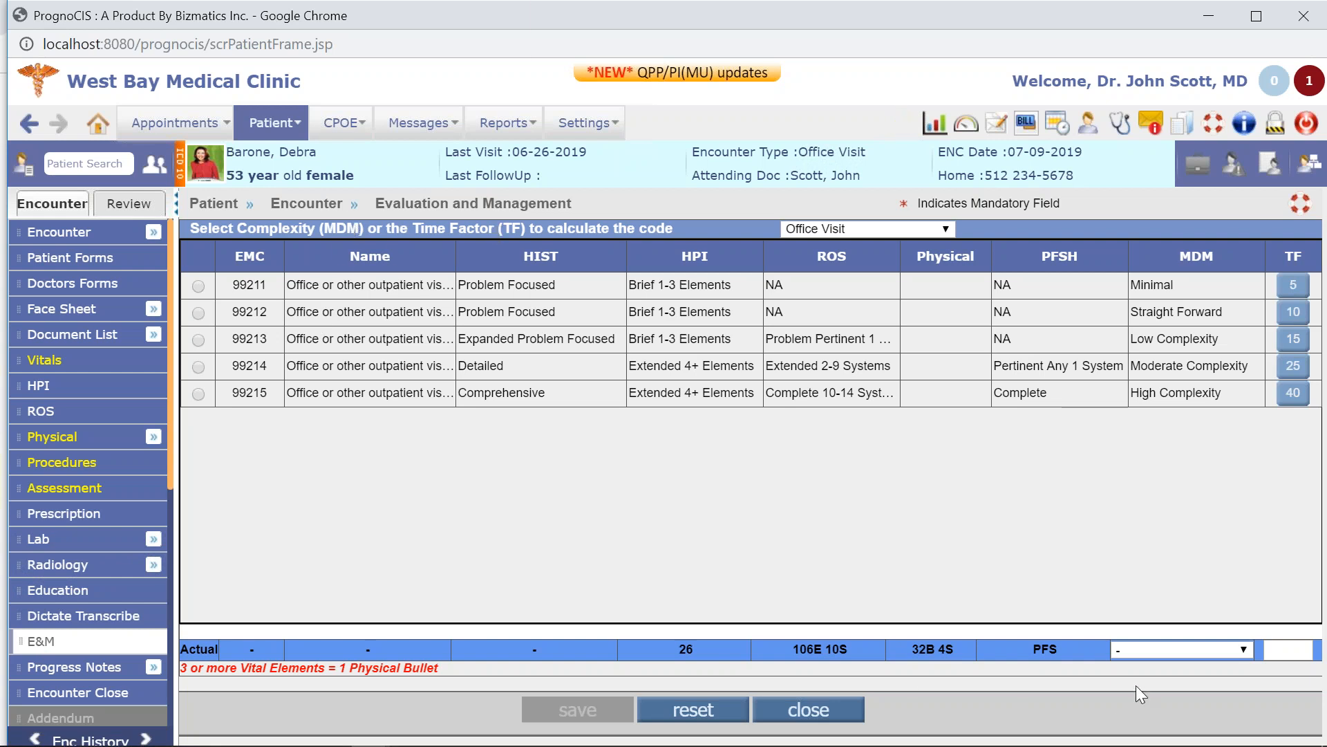
left_click(1183, 651)
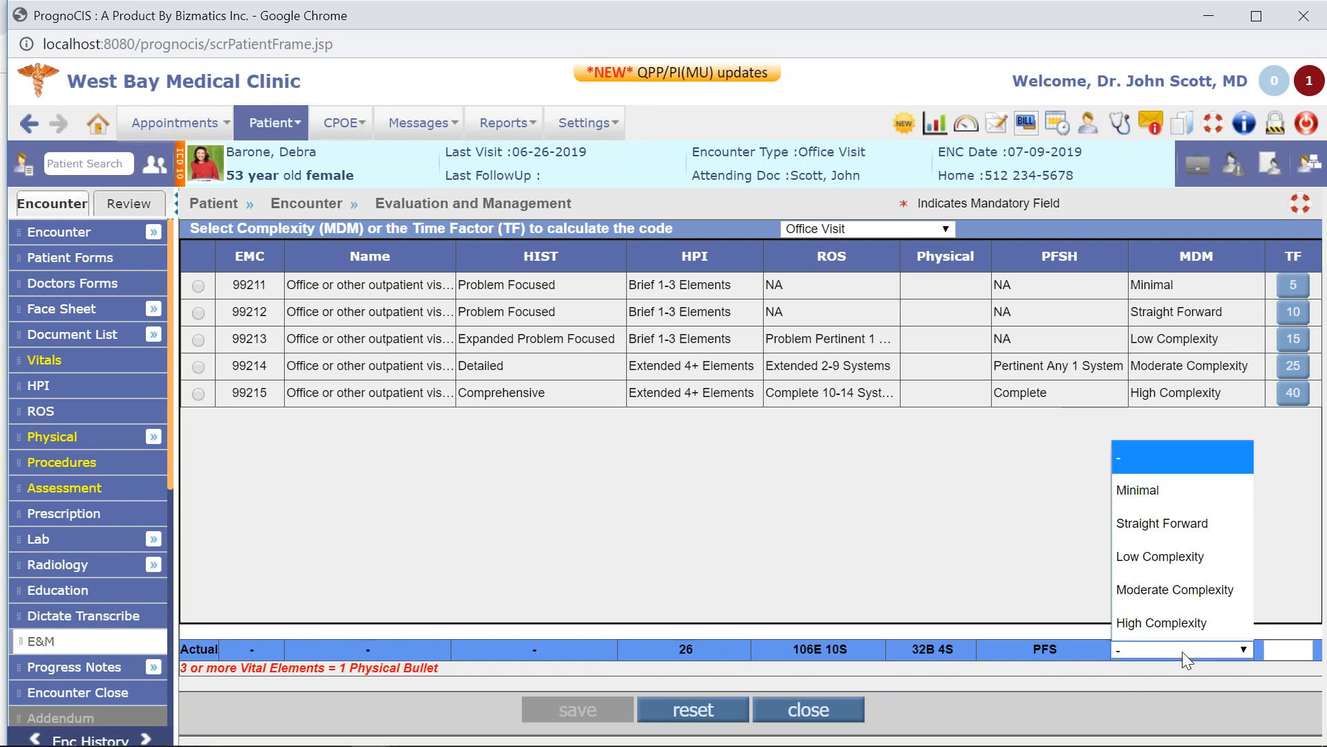
left_click(1156, 546)
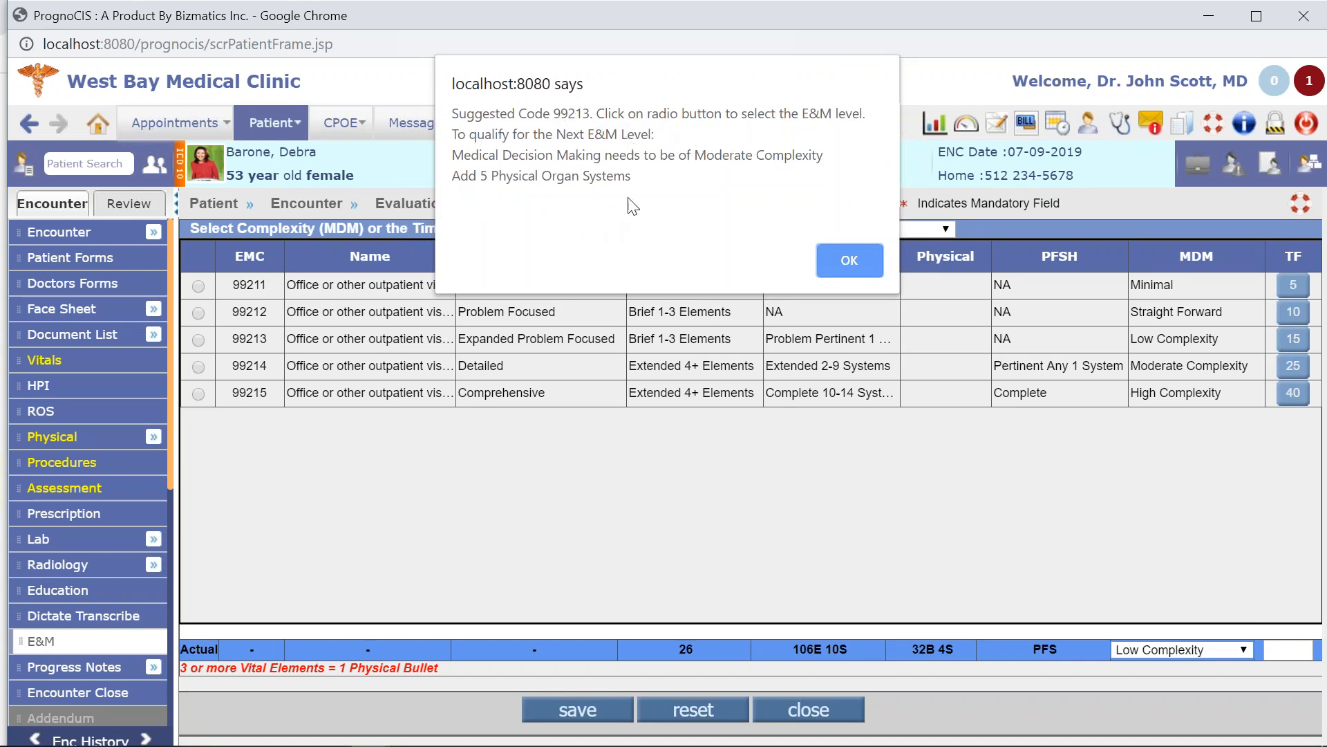
left_click(858, 258)
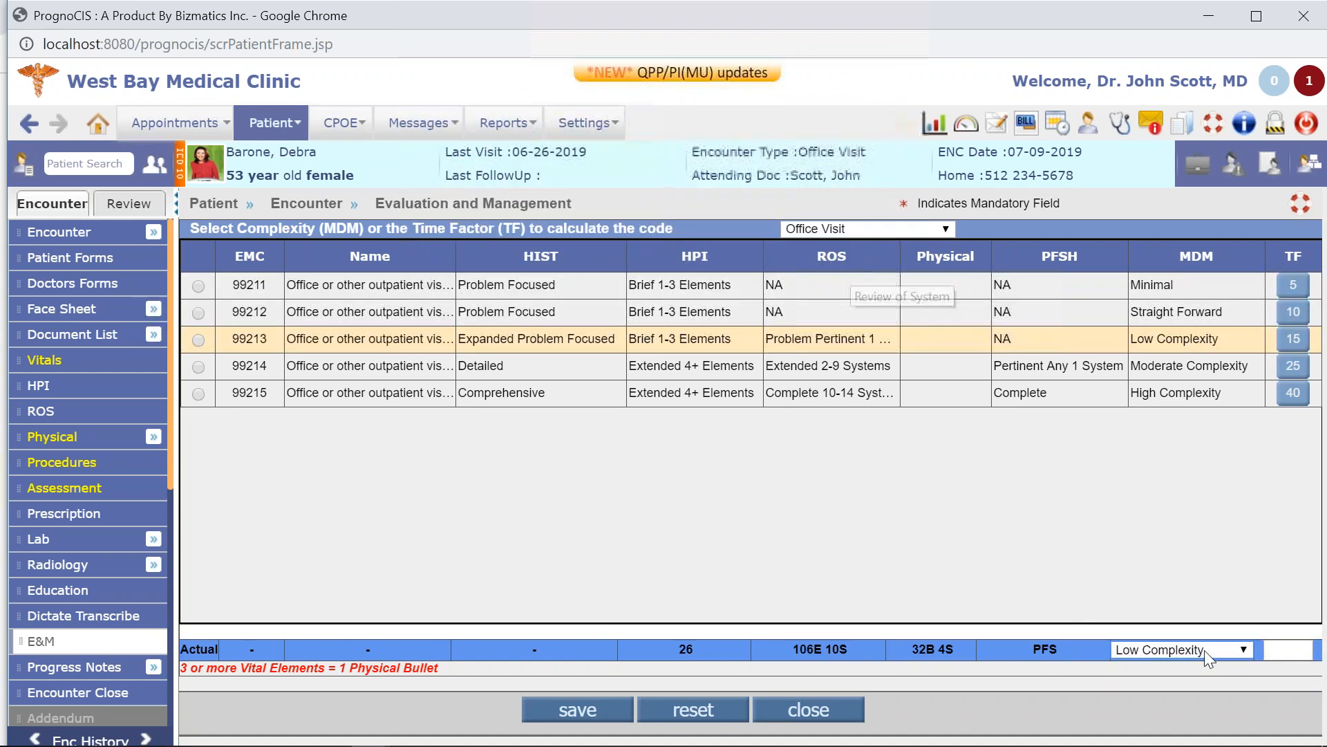
Recalculate the E&M code with a time of 30 minutes and Low Complexity, and save code 99214 for the visit.
left_click(1223, 656)
left_click(1148, 451)
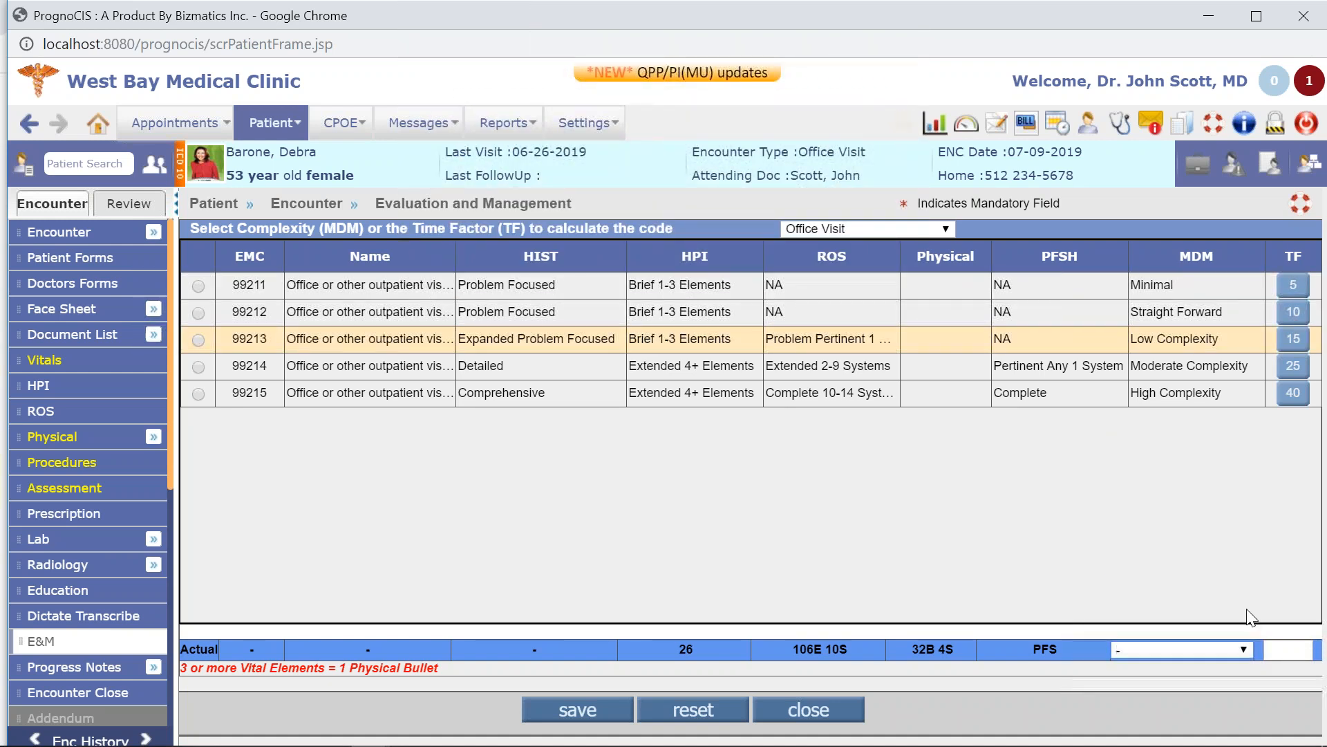
left_click(1283, 643)
type("3")
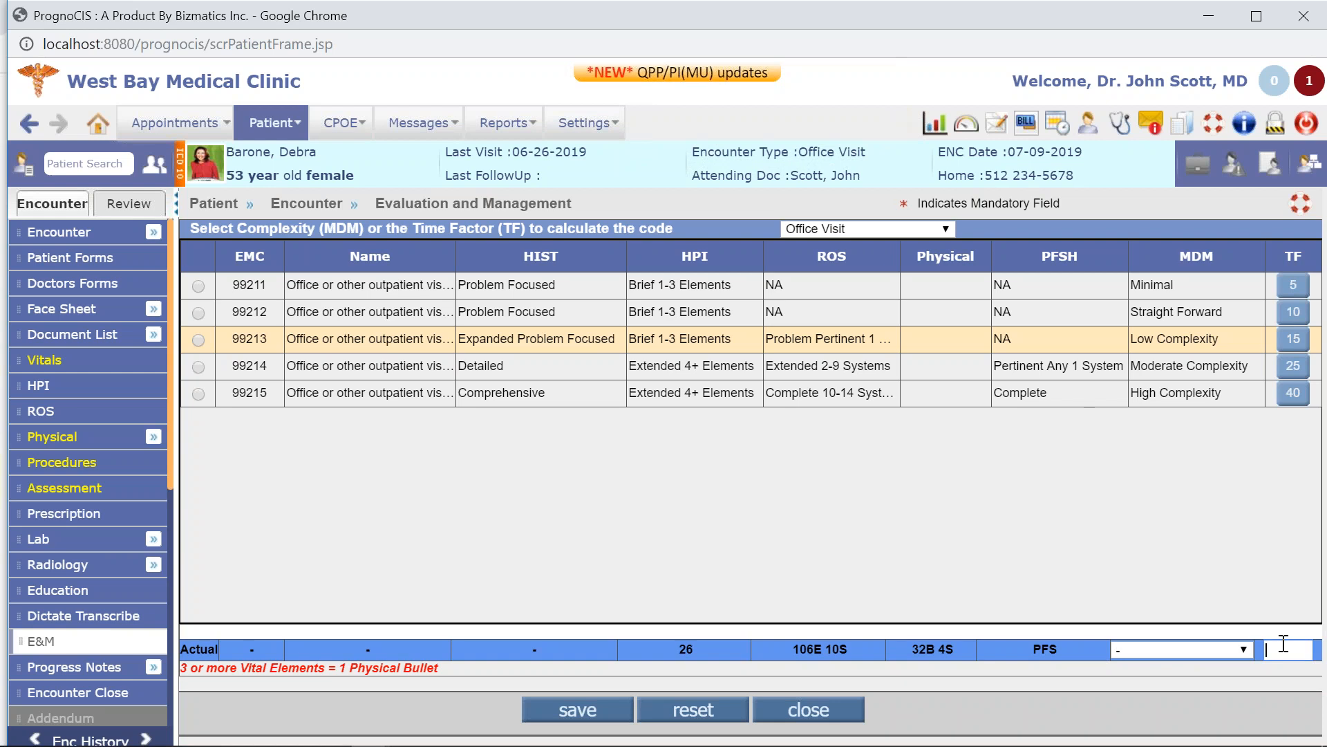
type("0")
left_click(1243, 653)
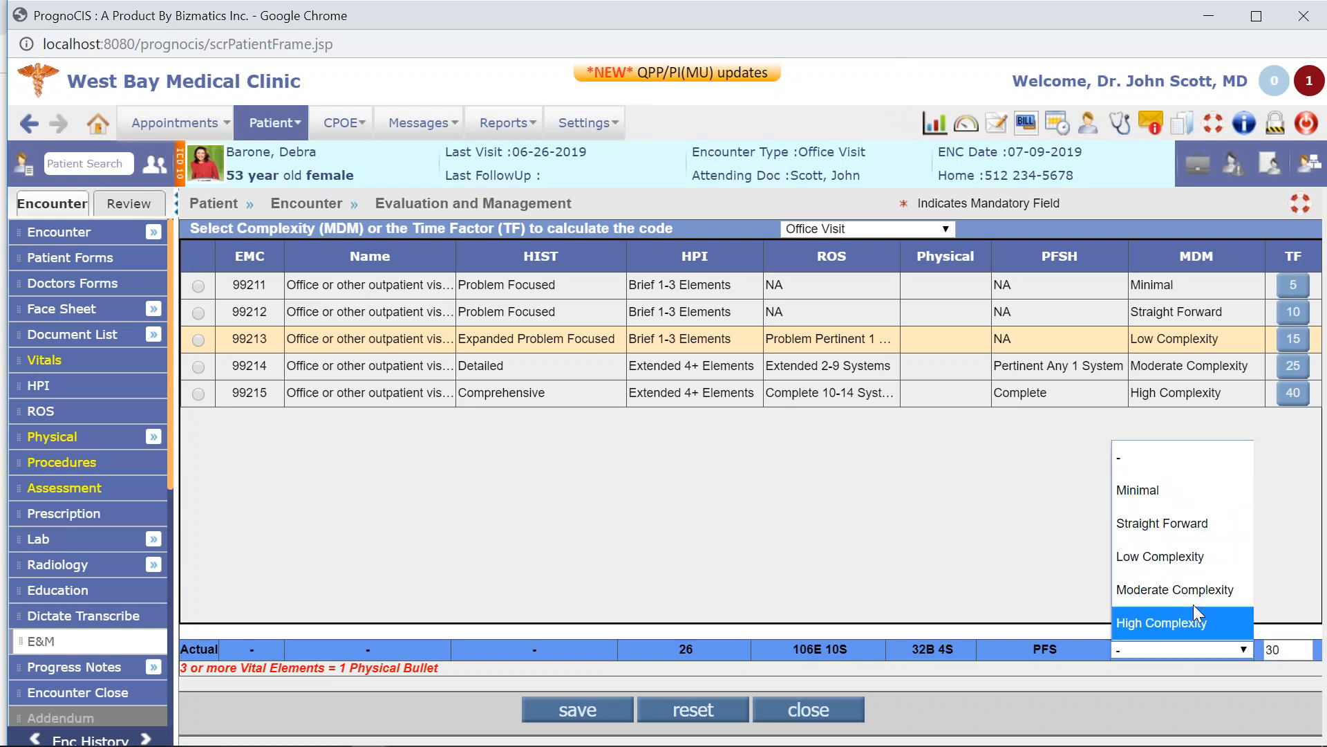
left_click(1168, 556)
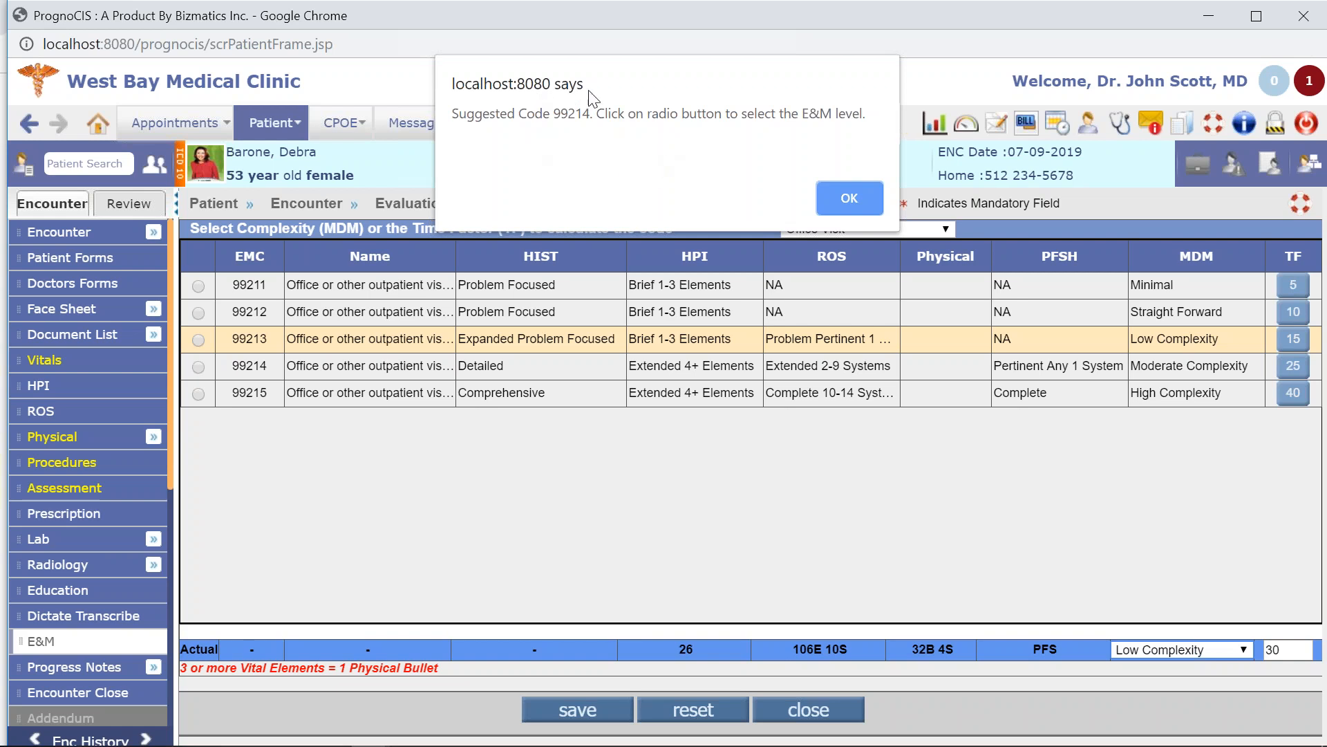
left_click(838, 199)
left_click(199, 366)
left_click(594, 719)
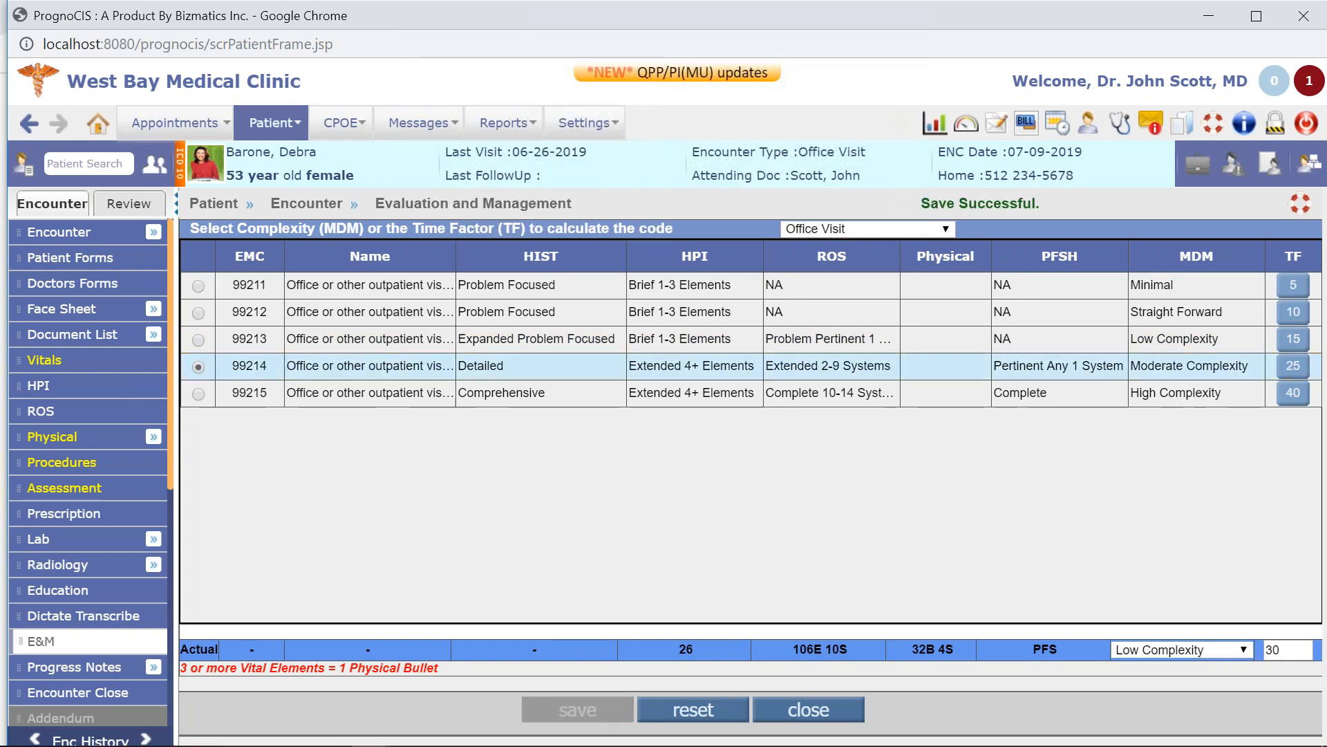
Review the encounter's progress note from the history of present illness through medications, physical exam, orders and signature.
mouse_move(104, 667)
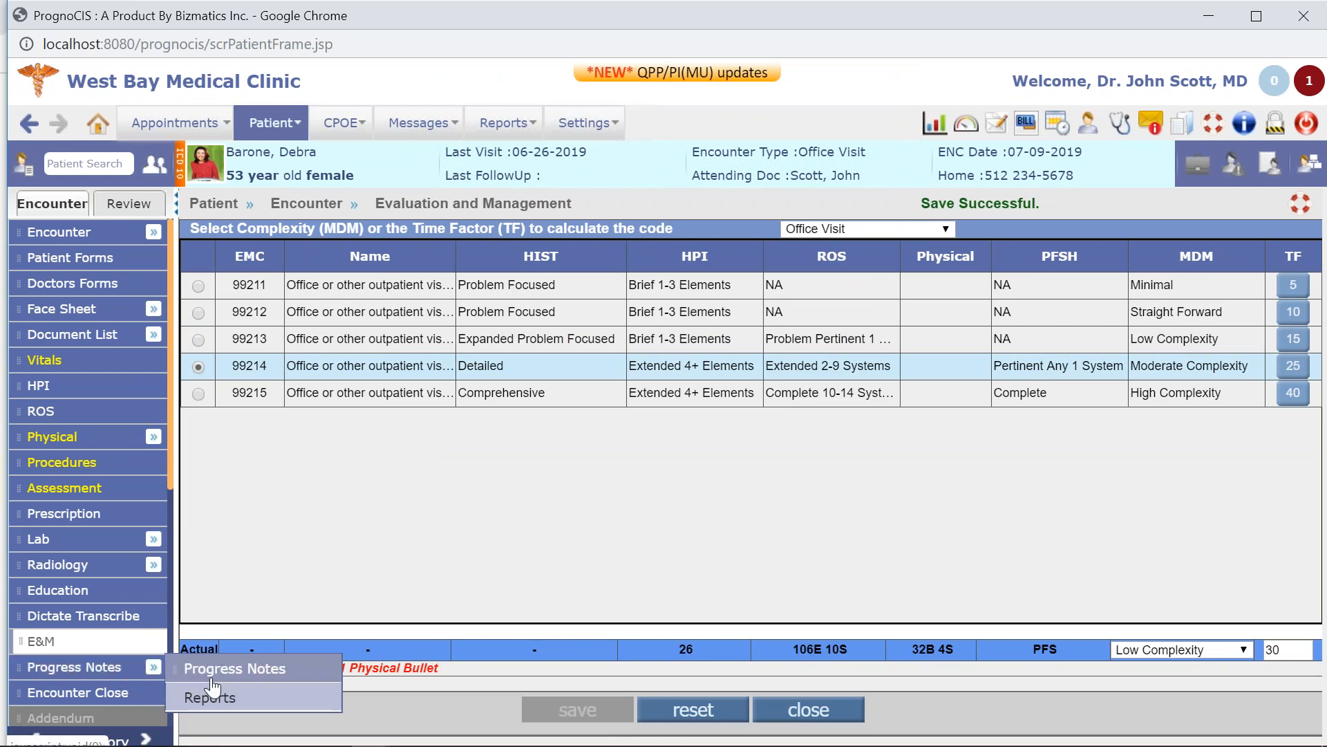
left_click(212, 679)
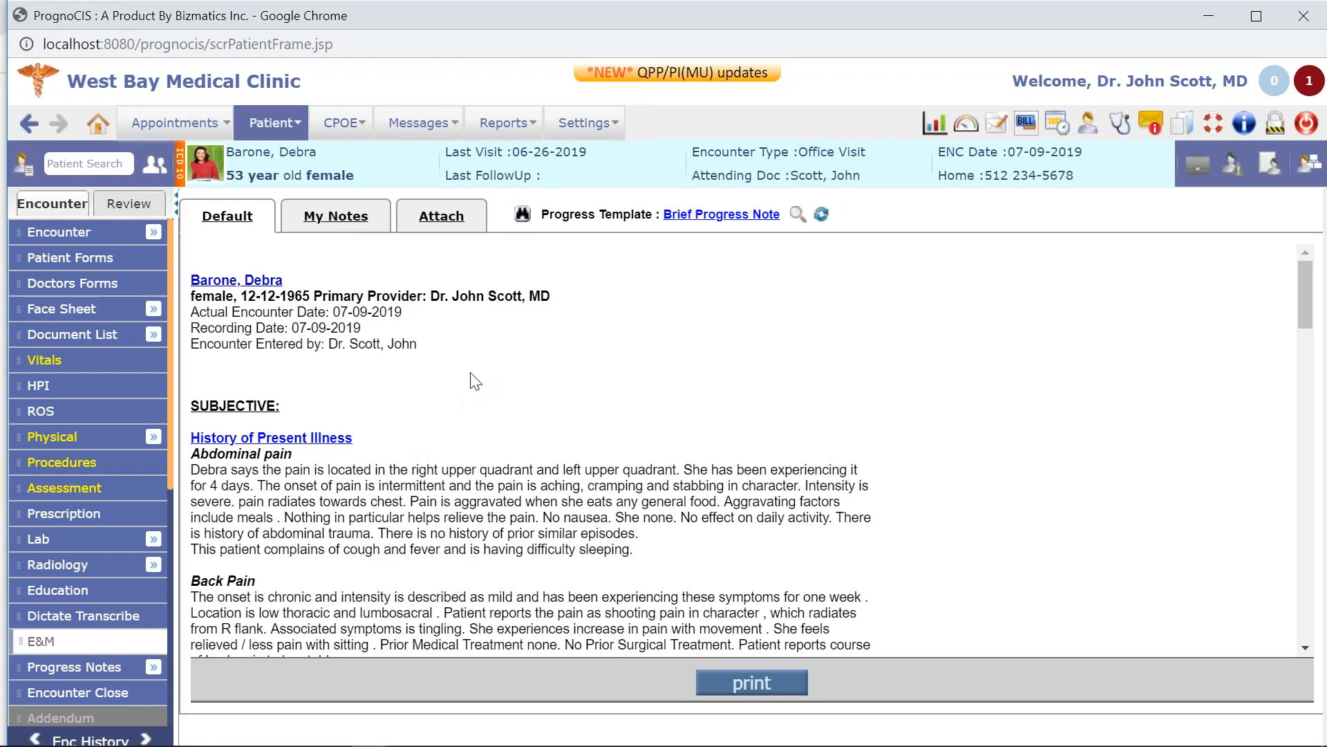
scroll(472, 385, "down", 3)
scroll(475, 372, "up", 1)
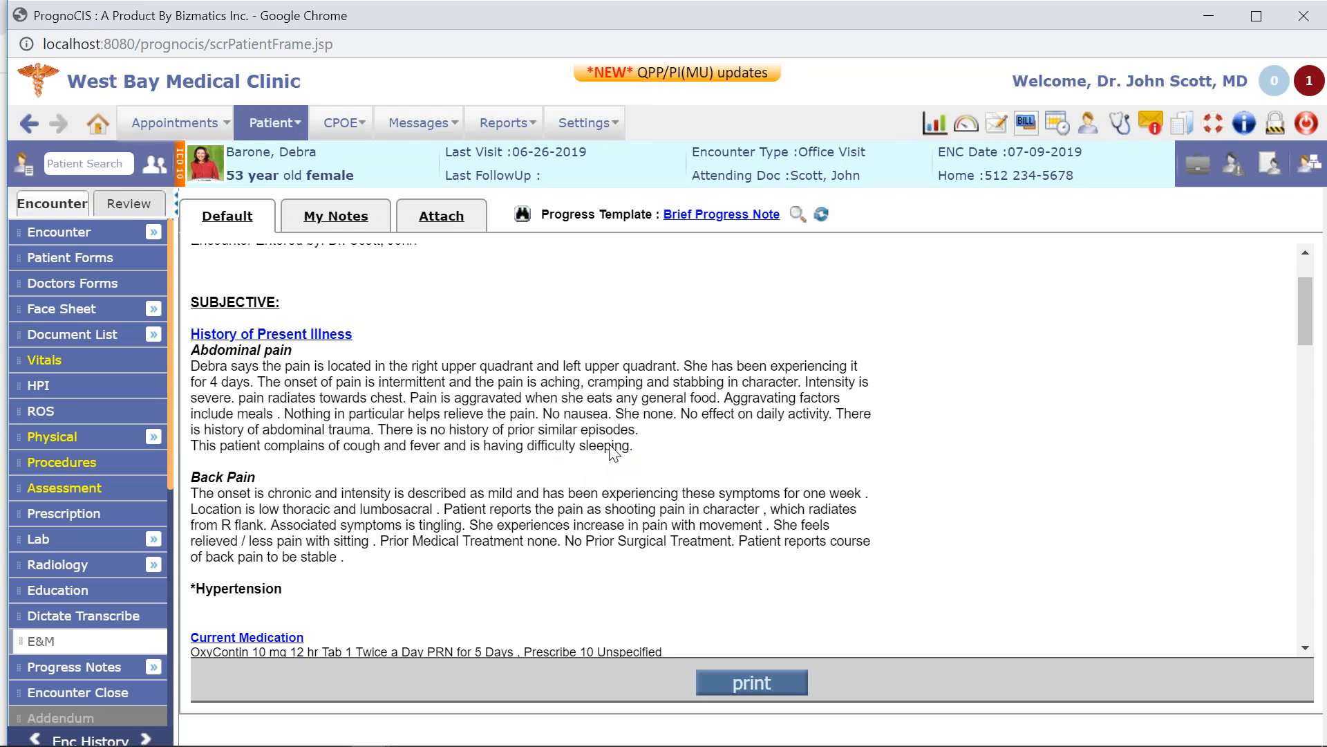
scroll(614, 453, "down", 3)
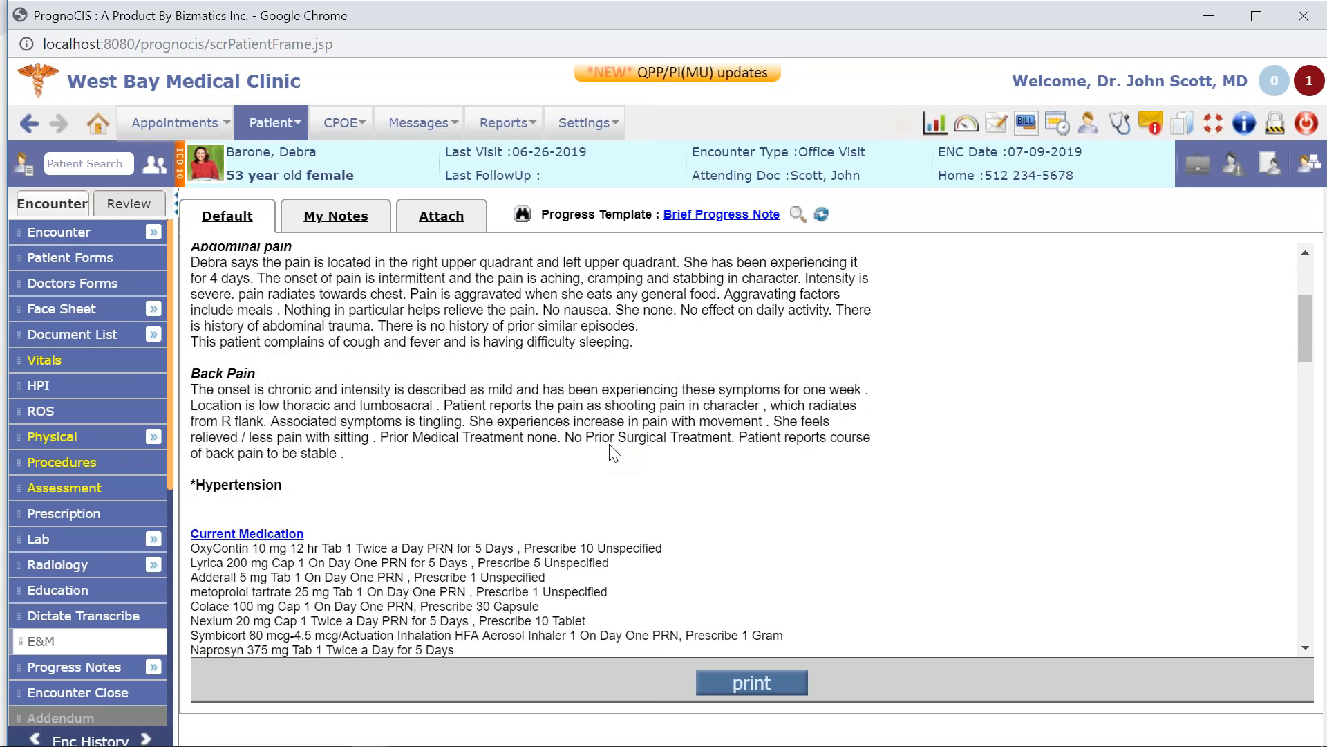
scroll(614, 453, "down", 3)
scroll(428, 401, "up", 2)
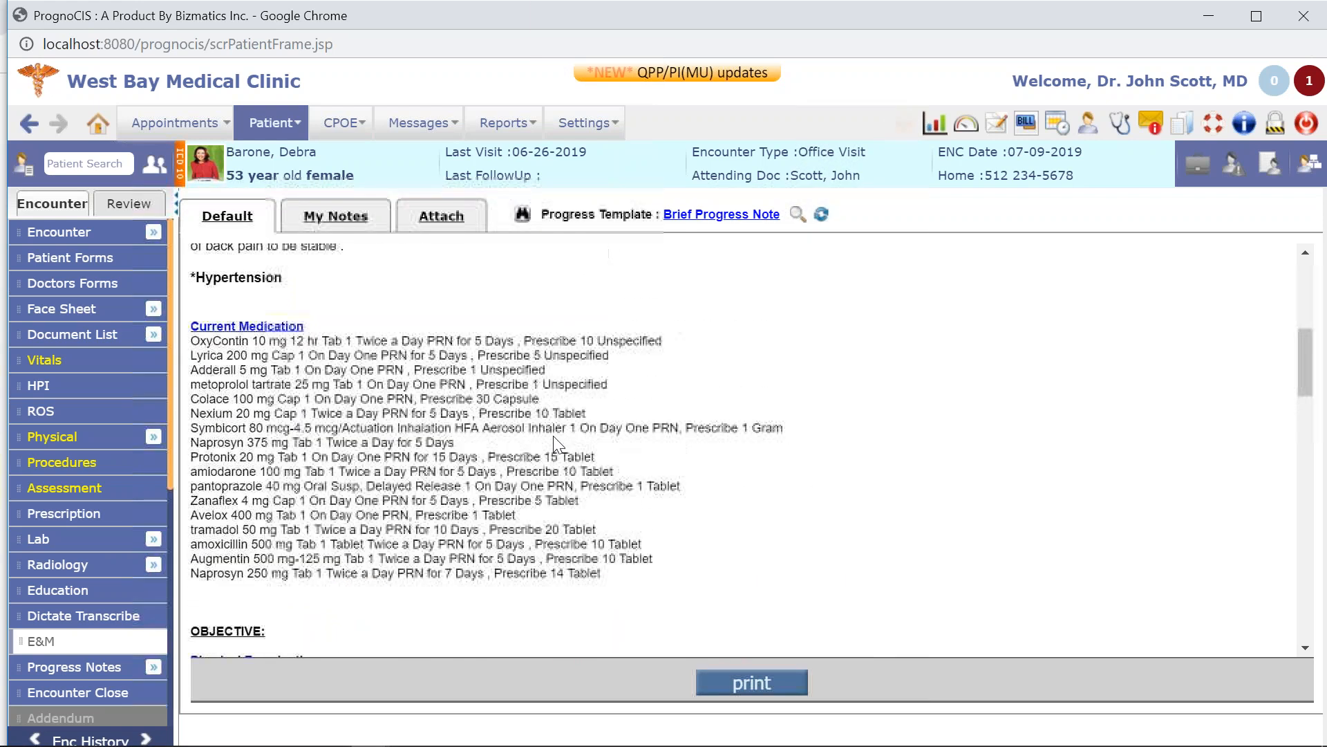
scroll(513, 453, "down", 6)
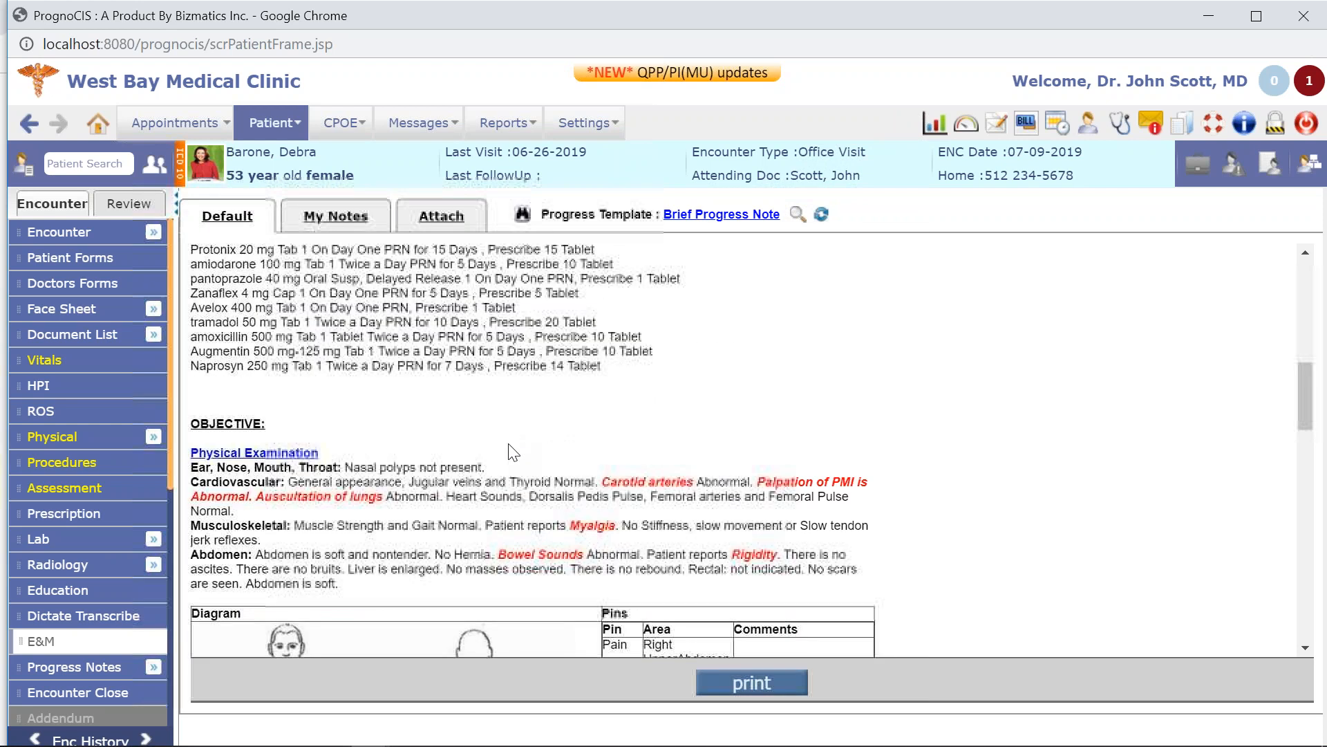
scroll(513, 453, "down", 10)
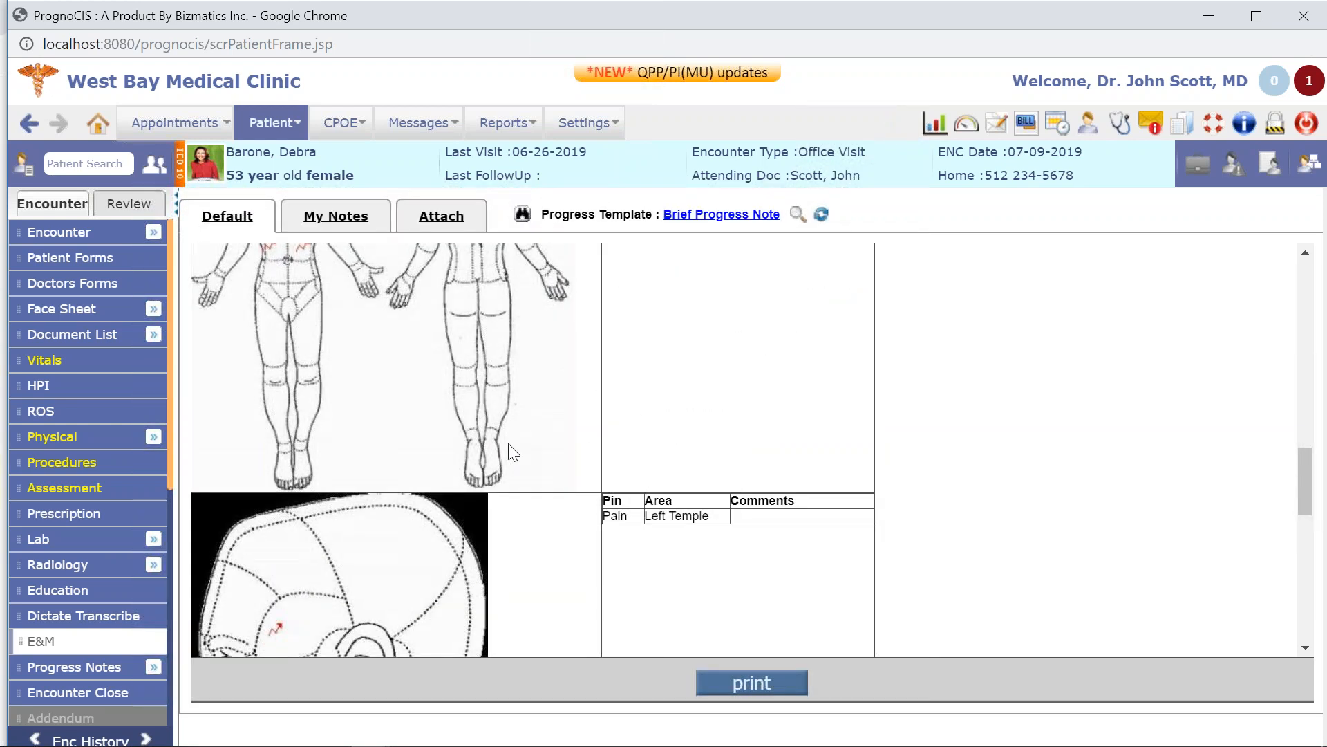
scroll(513, 453, "down", 3)
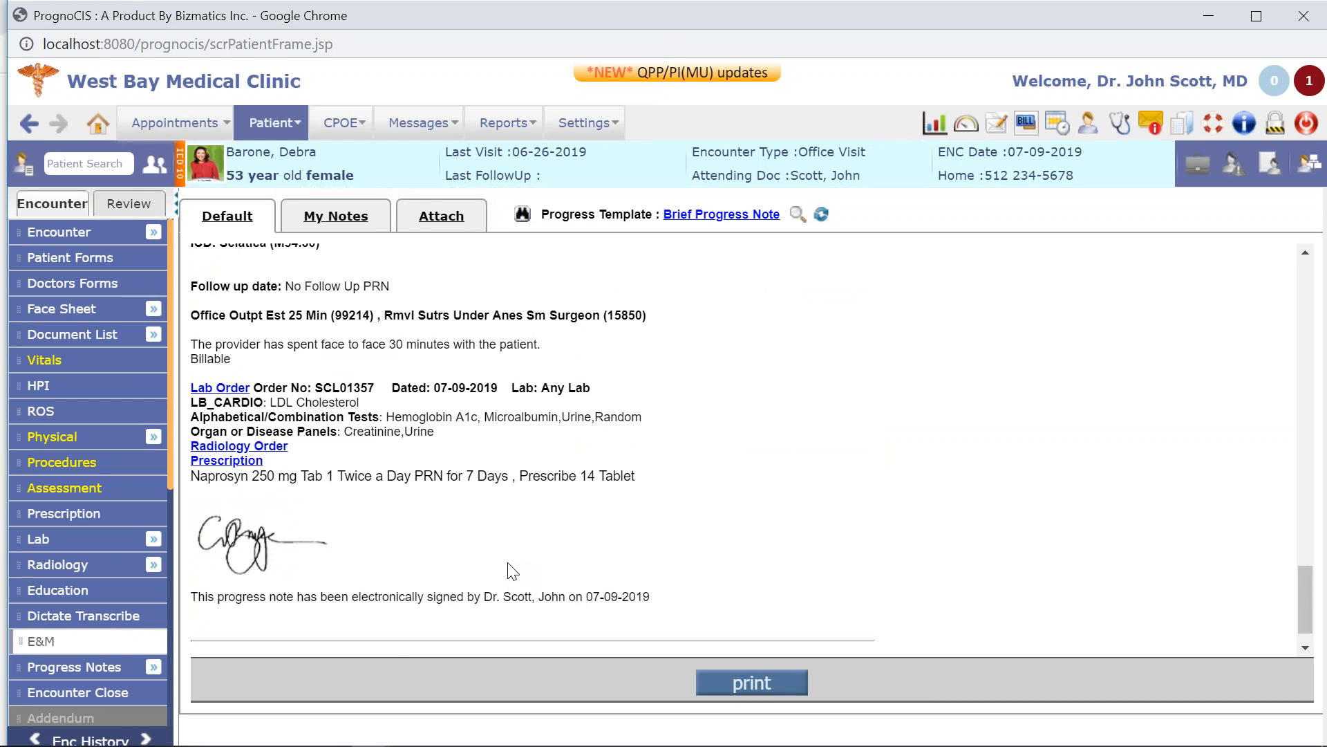
Start an outgoing letter for the patient and add a provider from the Providers list as the To recipient.
left_click(261, 123)
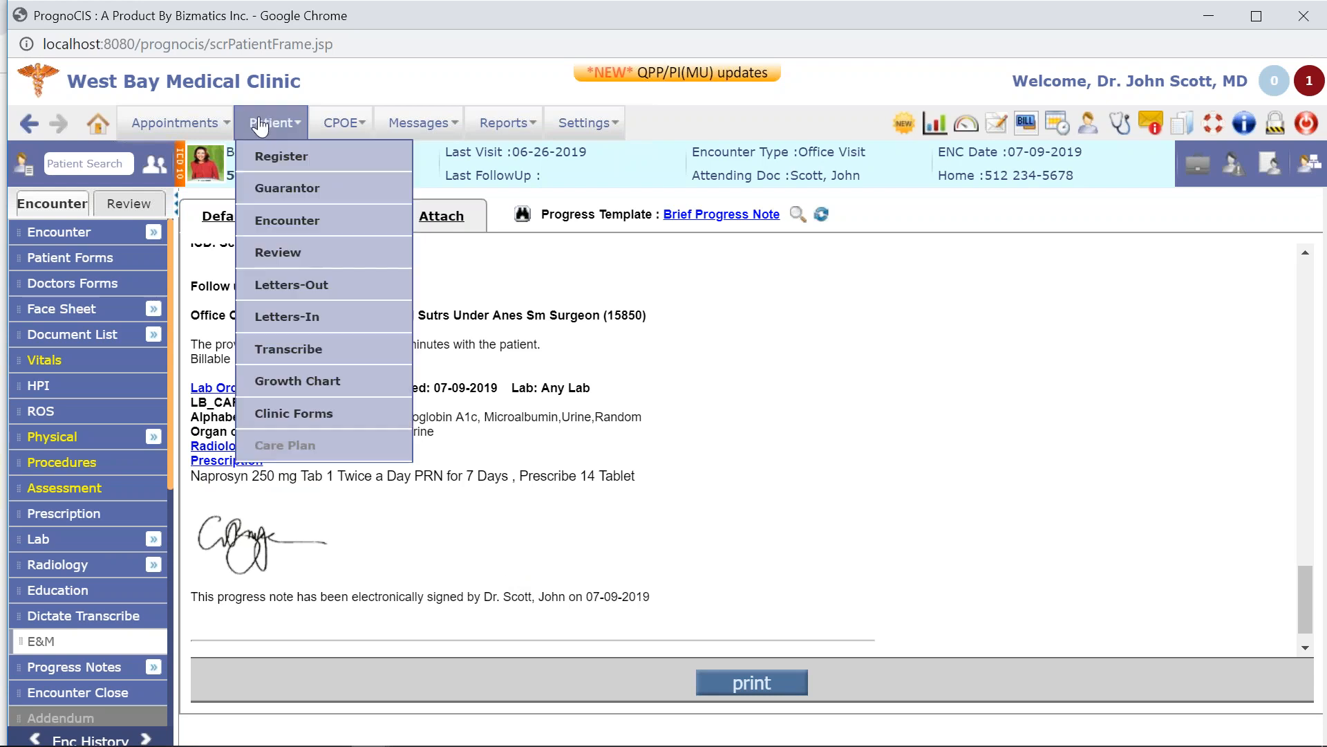
left_click(276, 287)
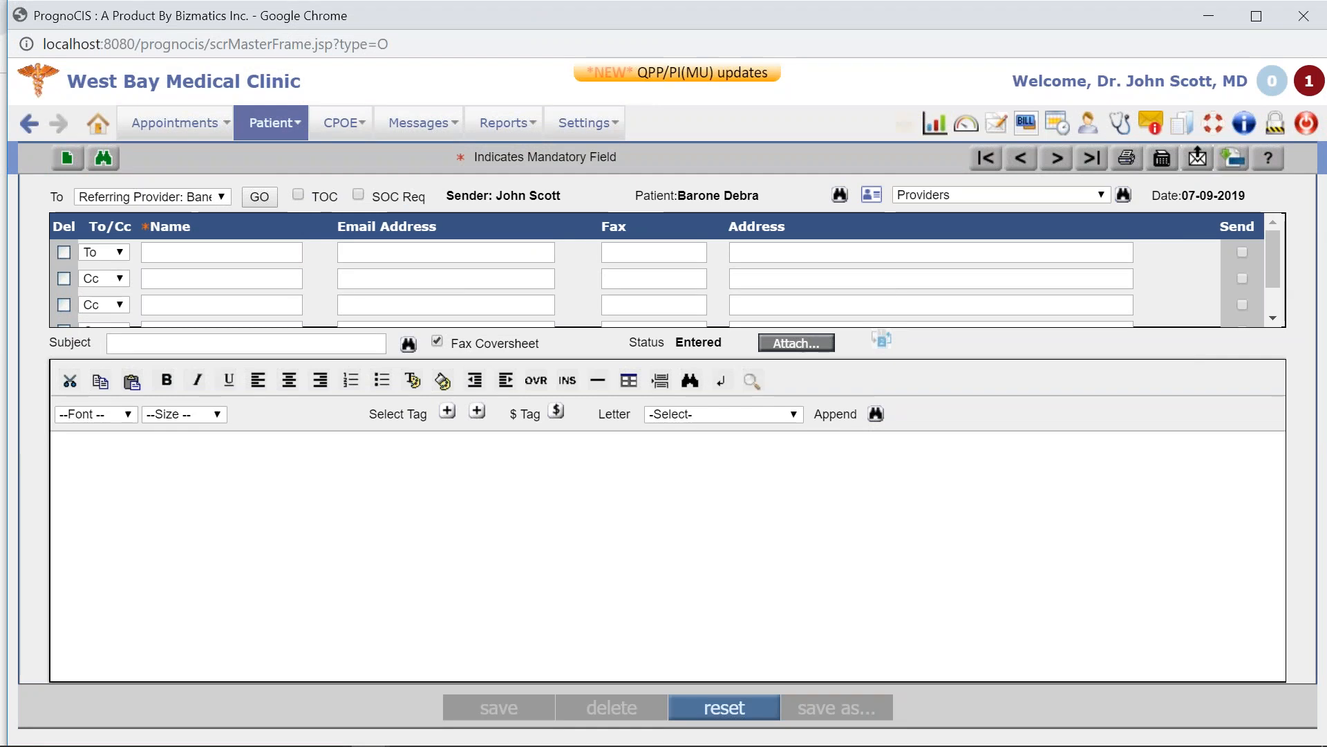
left_click(1123, 197)
left_click(138, 351)
left_click(287, 640)
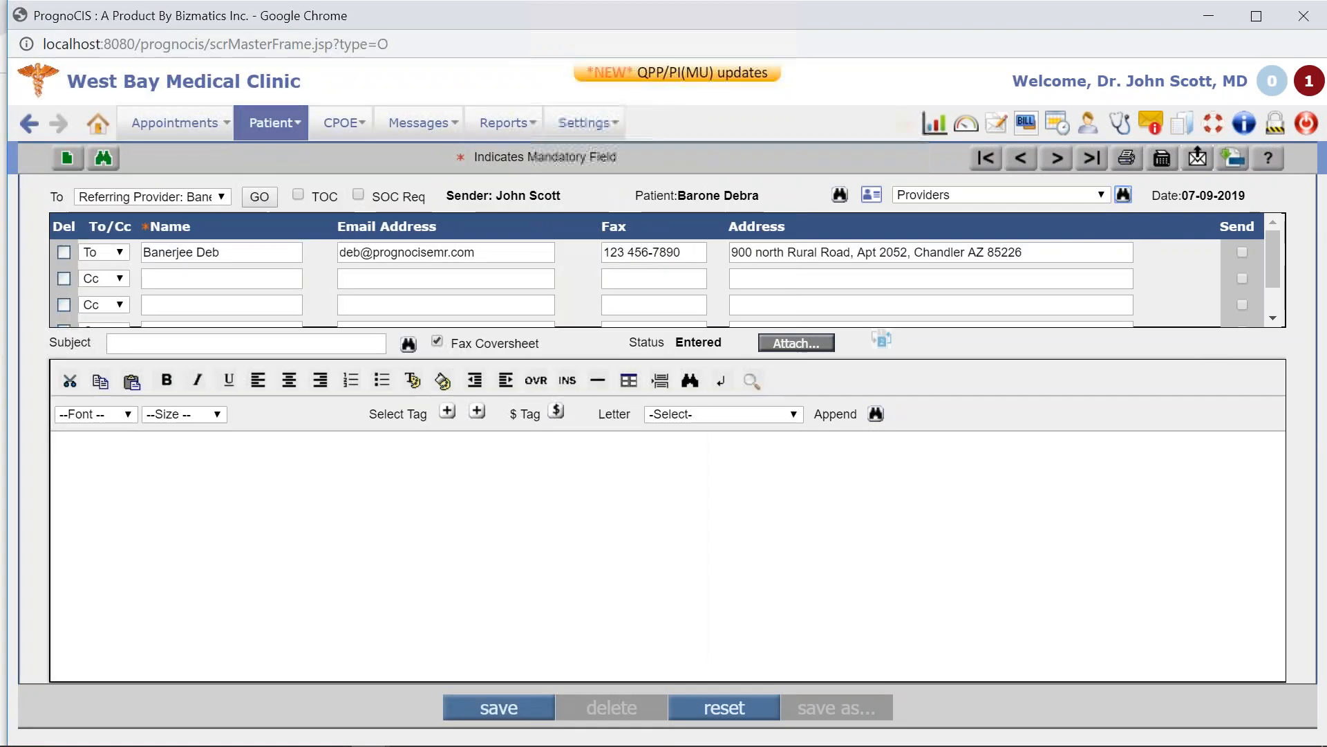
Fill the letter body from the Referral To Specialist letter template.
left_click(719, 415)
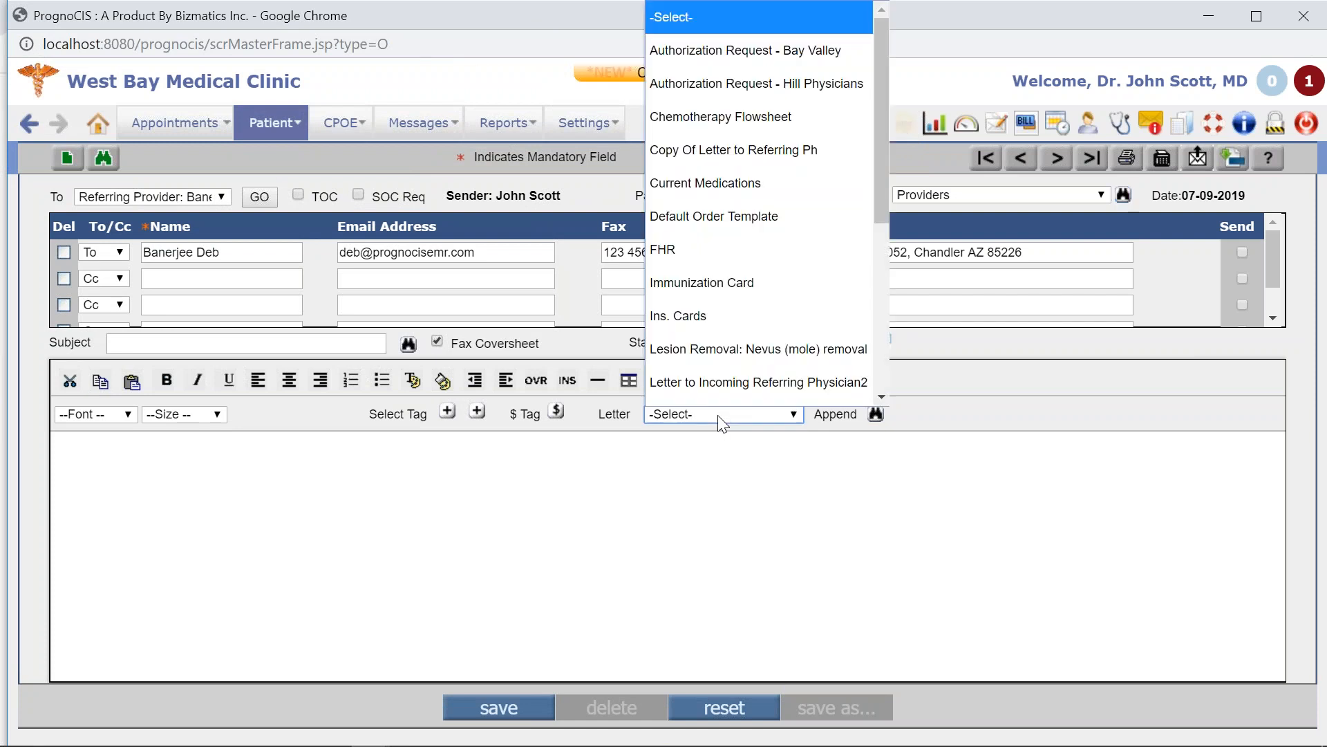
scroll(765, 288, "down", 3)
scroll(765, 288, "down", 3)
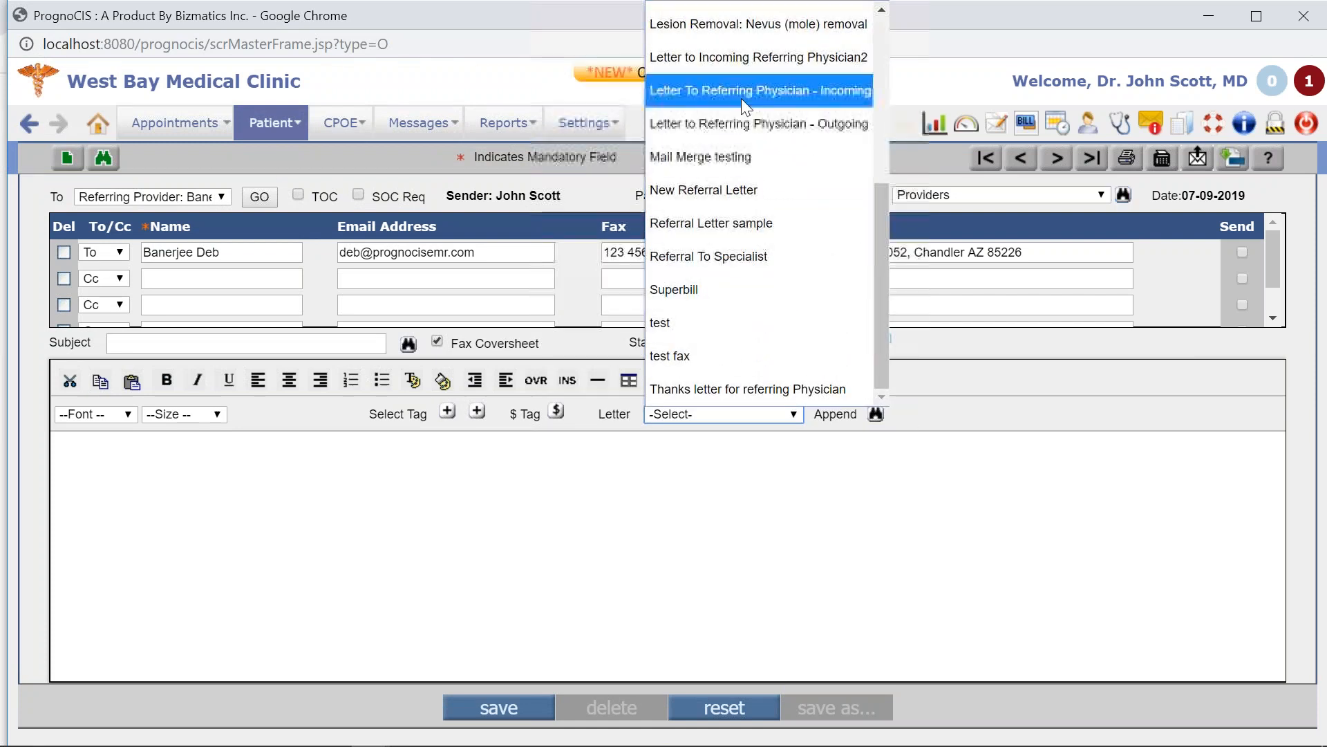
left_click(723, 264)
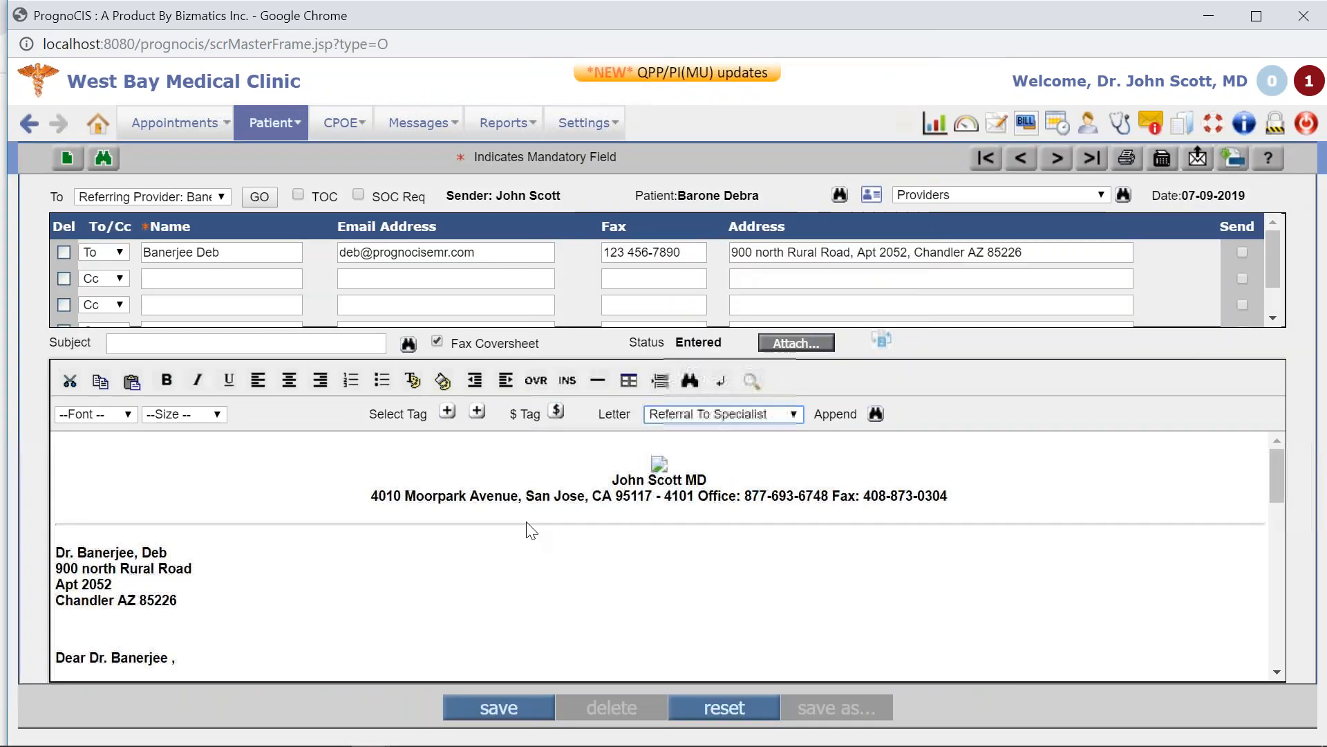
Replace the "*Hypertension" line above Findings in the letter with the sample text "jkdskjgkdsfghkjh".
scroll(637, 542, "down", 3)
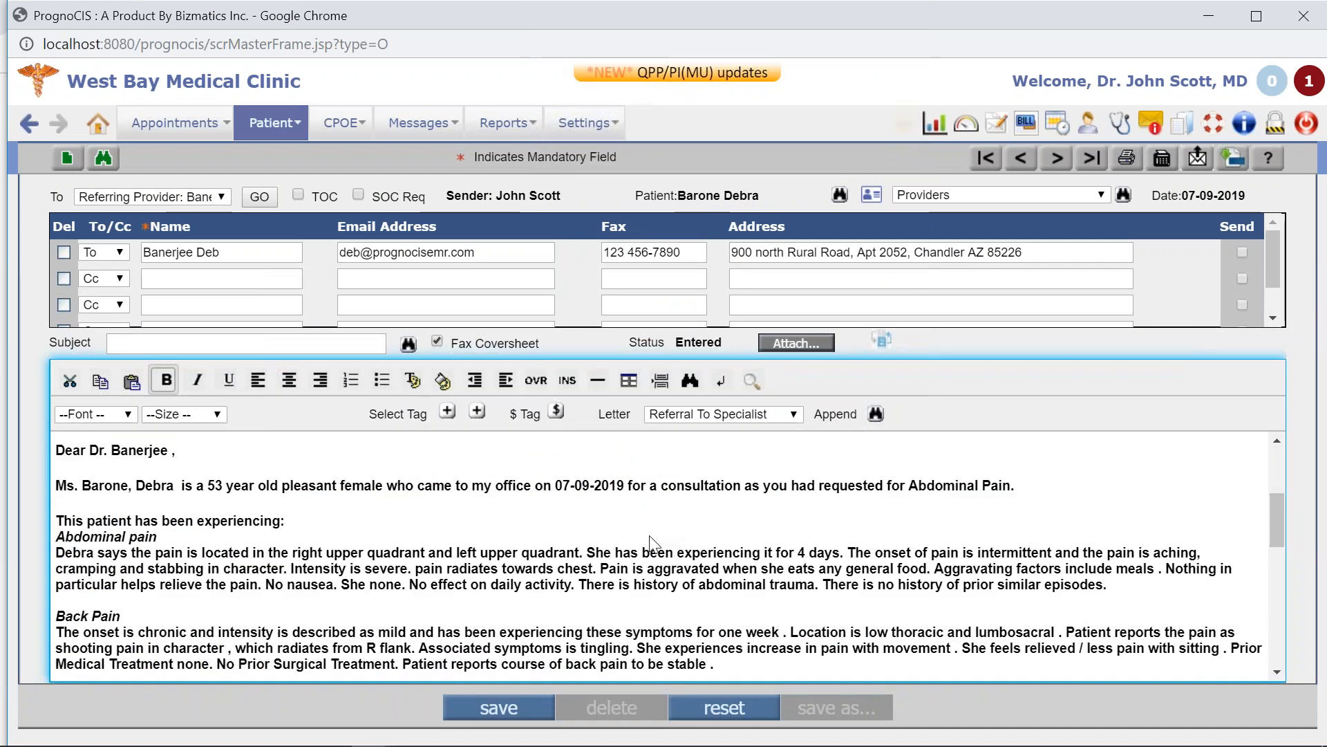
scroll(650, 543, "down", 6)
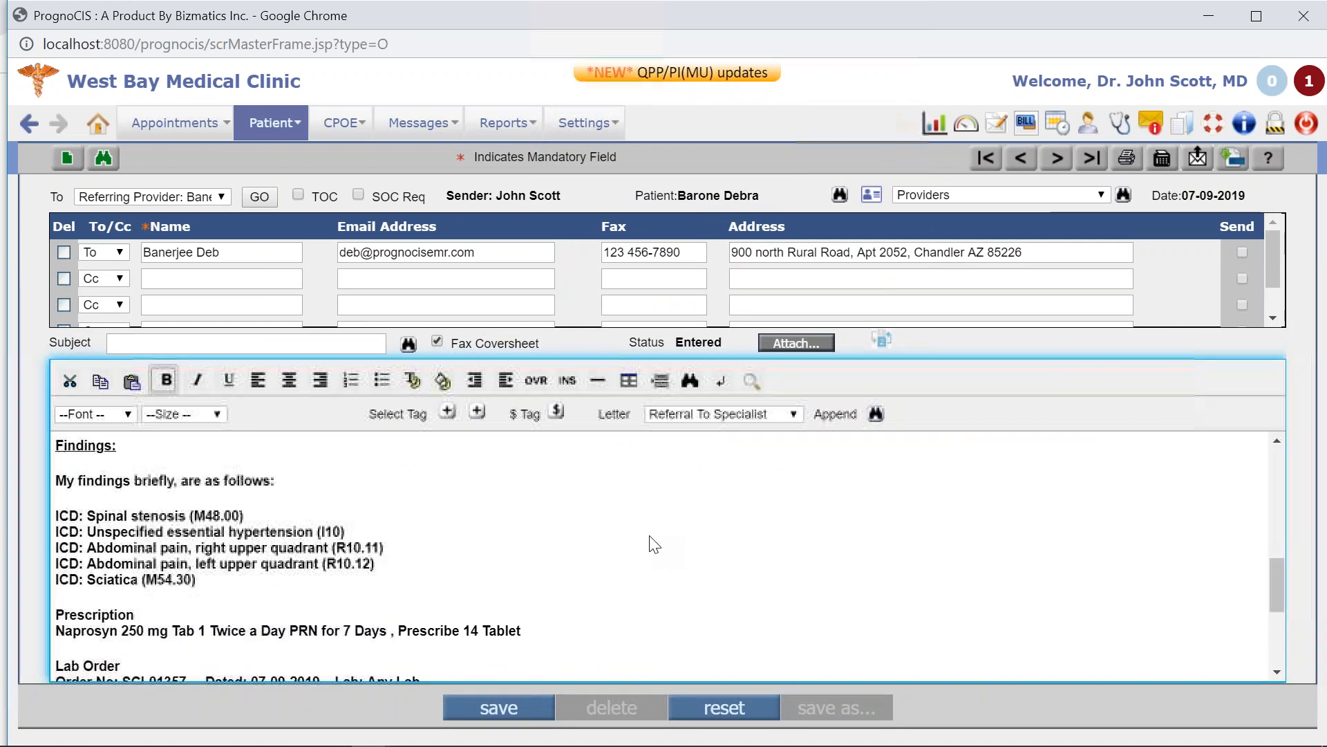
scroll(649, 545, "up", 2)
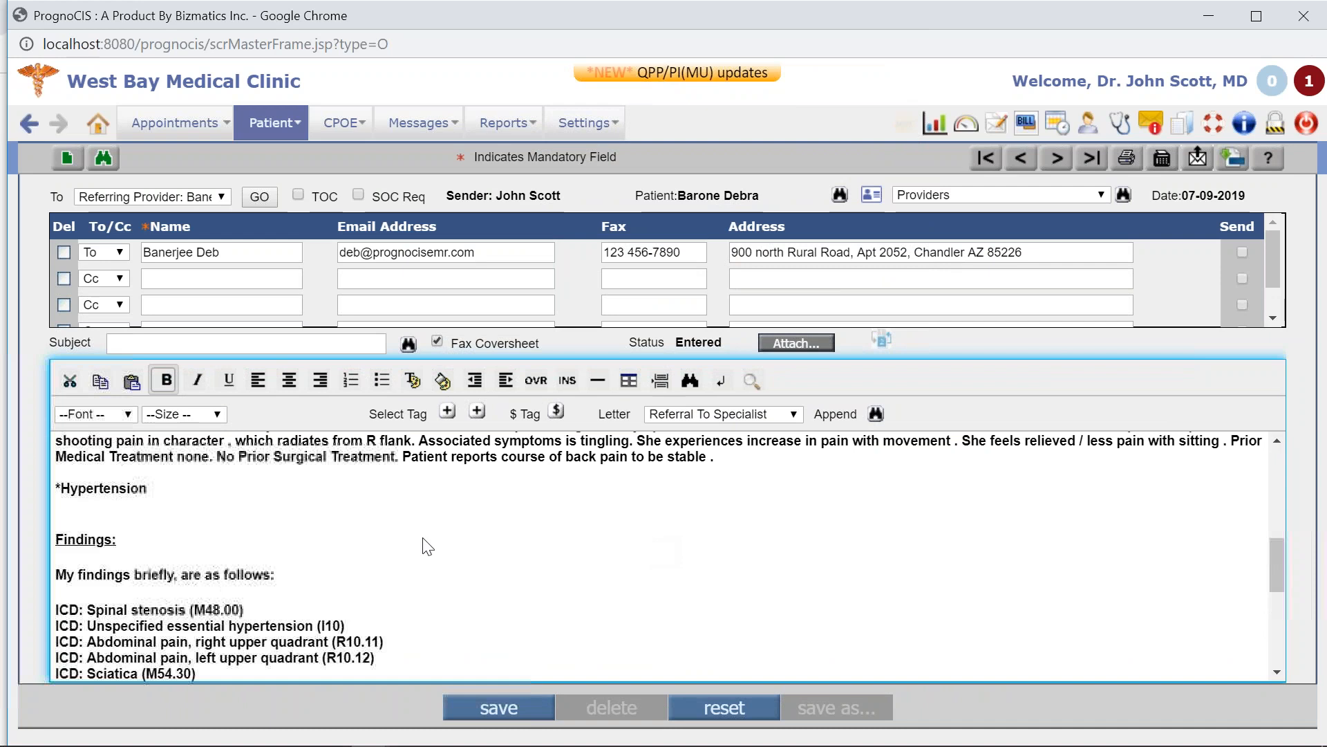
left_click_drag(176, 495, 38, 489)
type("jkdskjgkdsfghk")
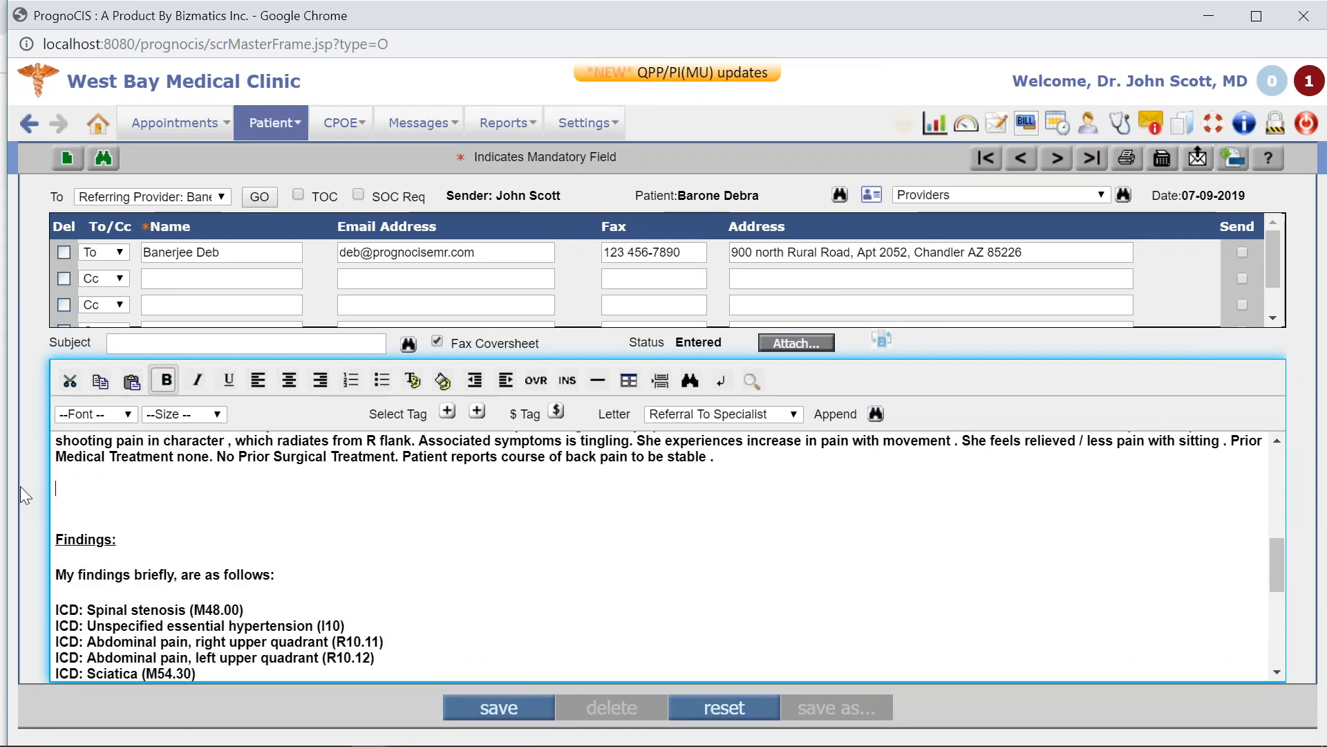
type("jh")
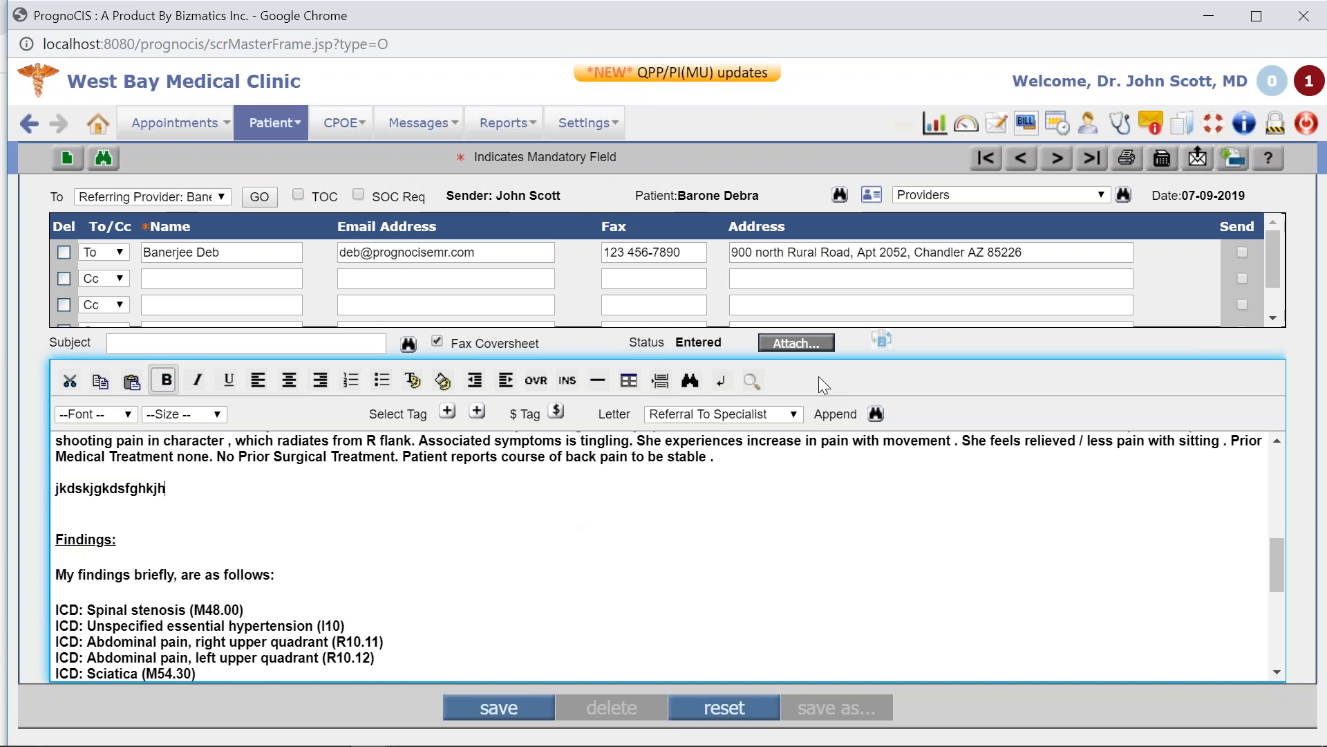
Attach a Suture procedure form, the 03-26-2019 radiology results and the 04-09-2018 lab results to the letter.
left_click(797, 343)
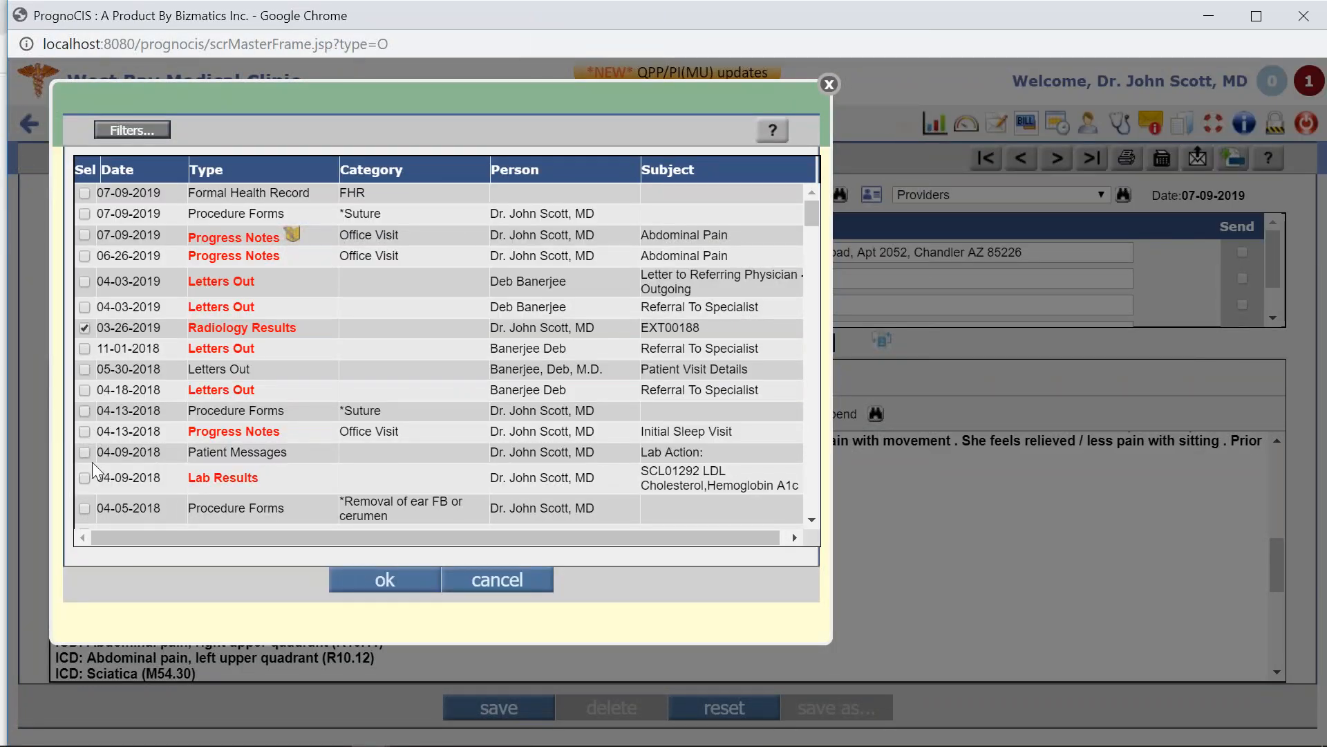
left_click(84, 478)
left_click(387, 578)
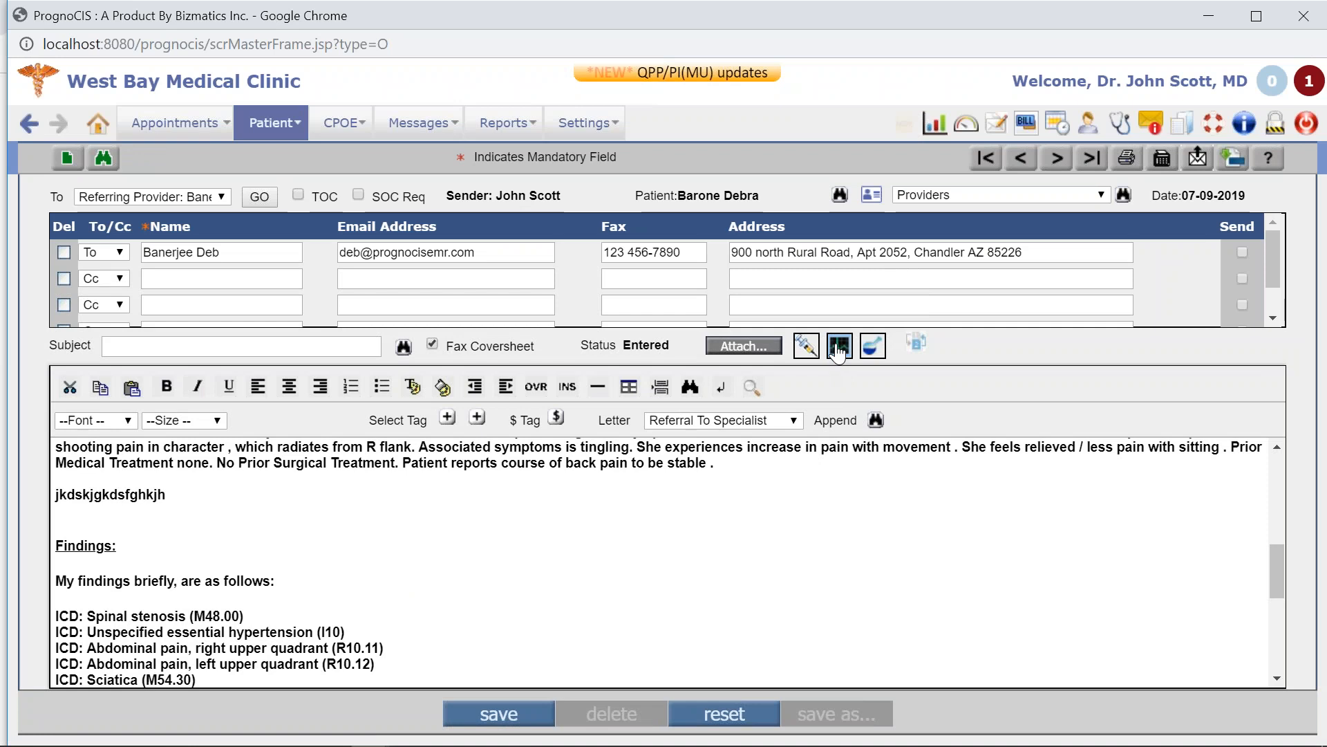
Preview the letter's attached Suture procedure form and lab results, closing each preview.
left_click(803, 344)
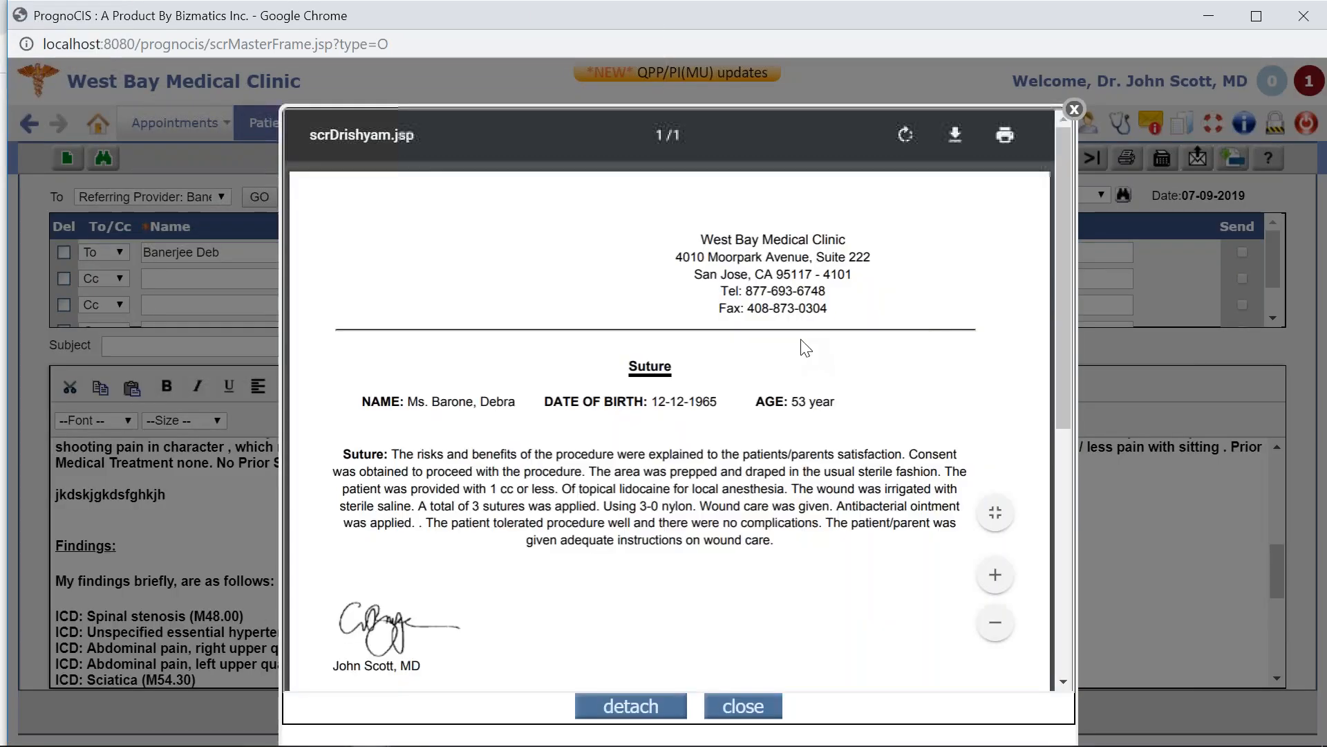
left_click(1074, 109)
left_click(874, 346)
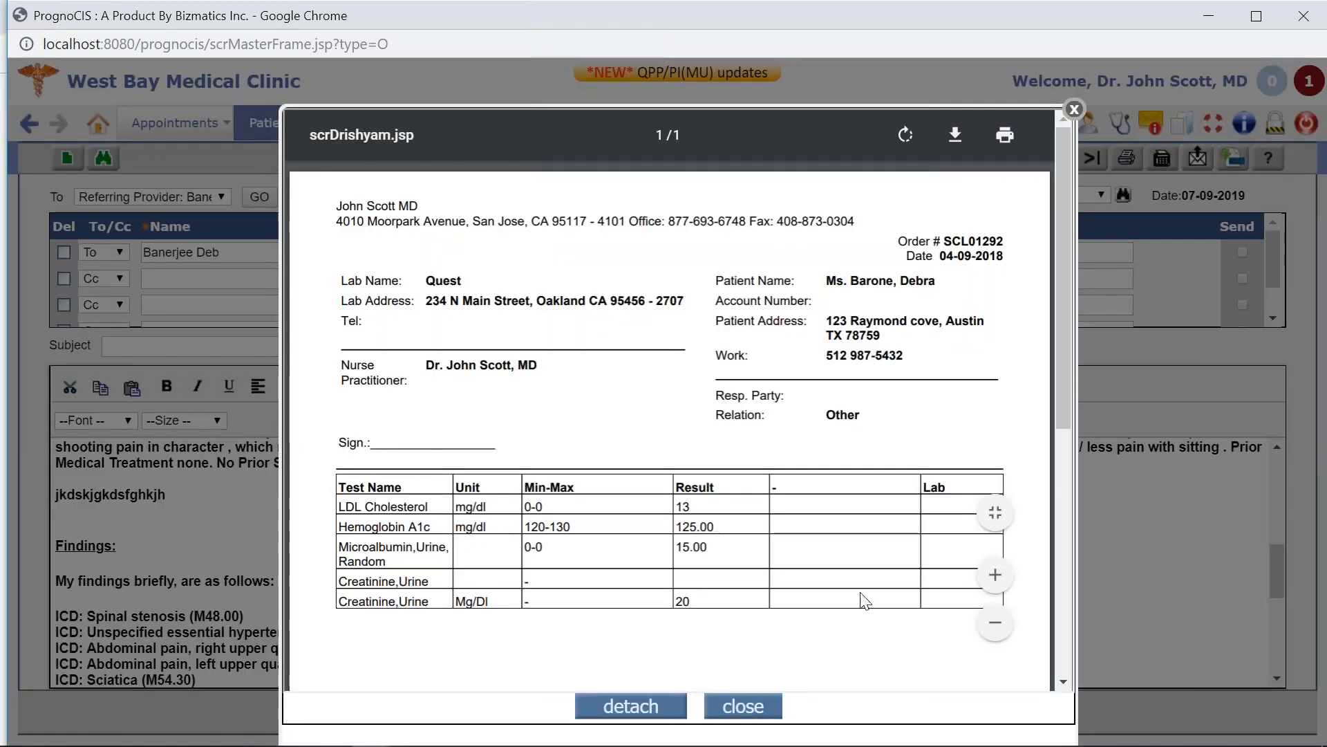
left_click(756, 716)
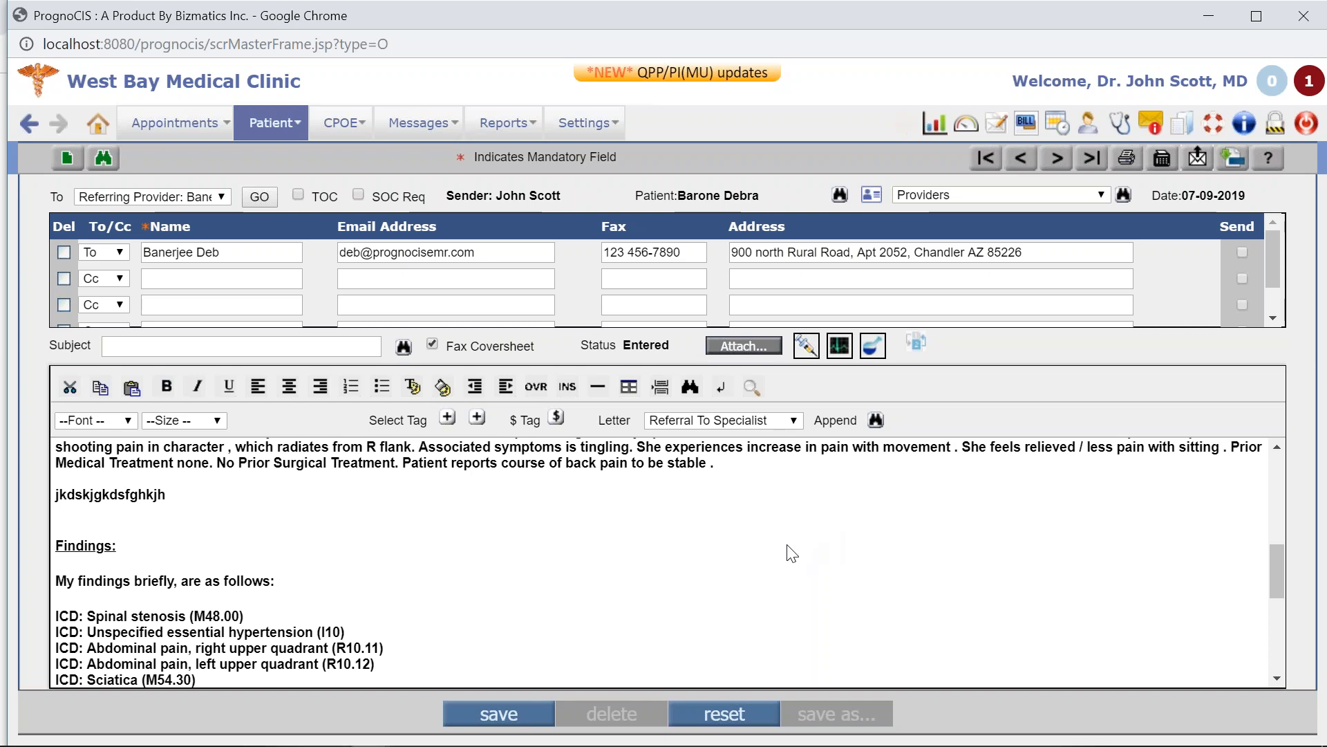
Open the incoming document attachment screen and preview urn-rep1.pdf from the scan folder.
mouse_move(498, 136)
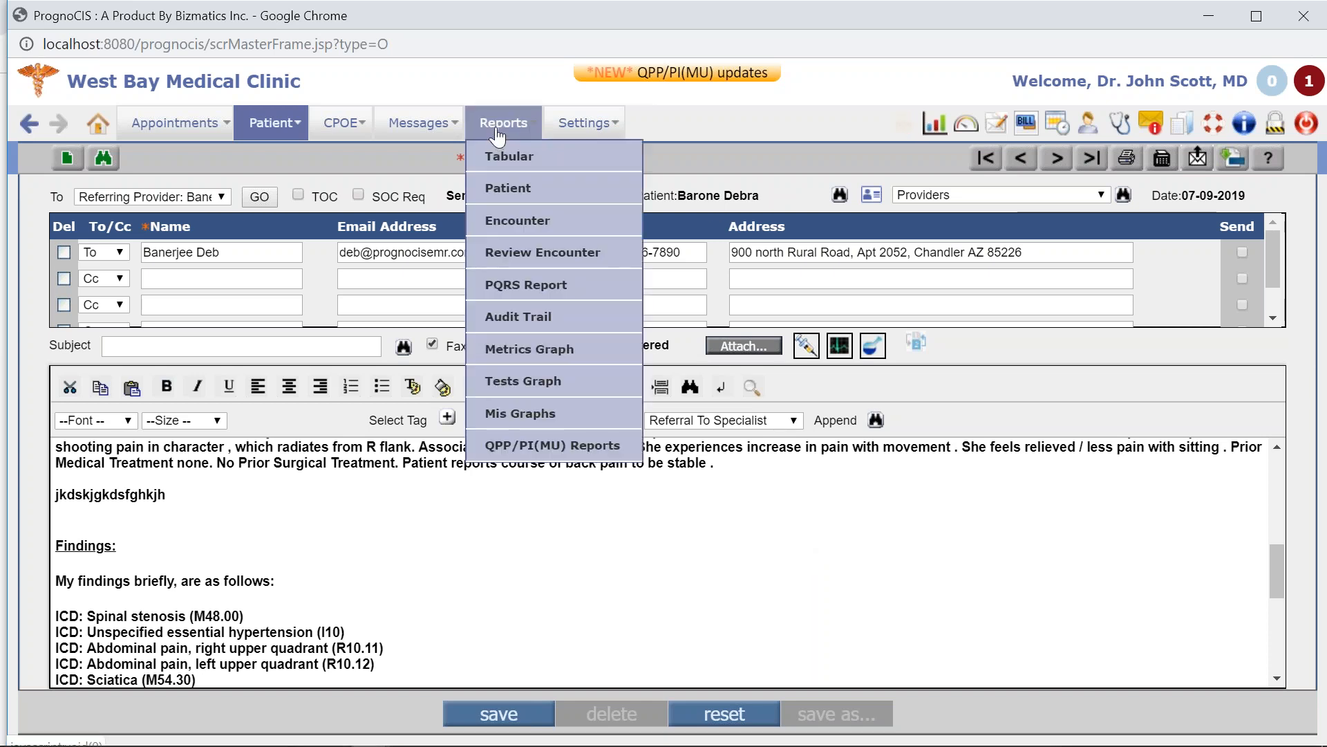
mouse_move(422, 124)
left_click(406, 250)
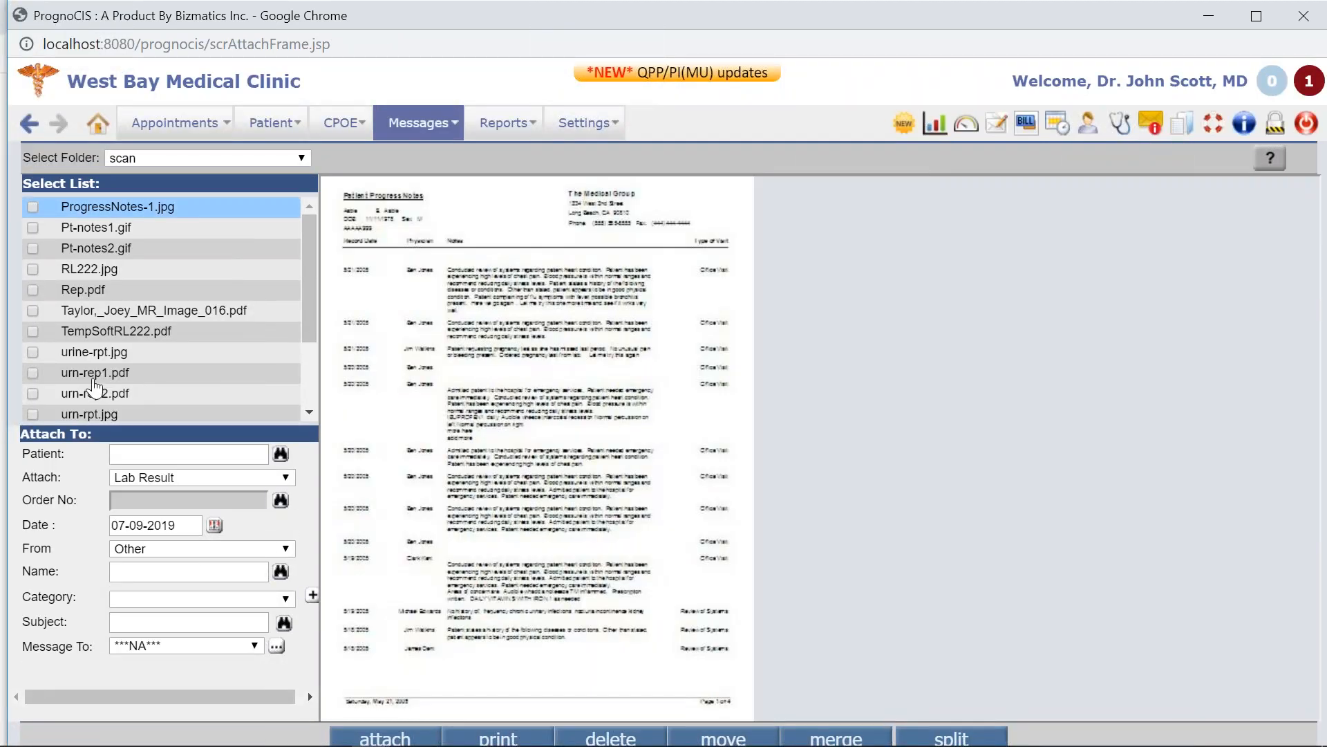
left_click(93, 375)
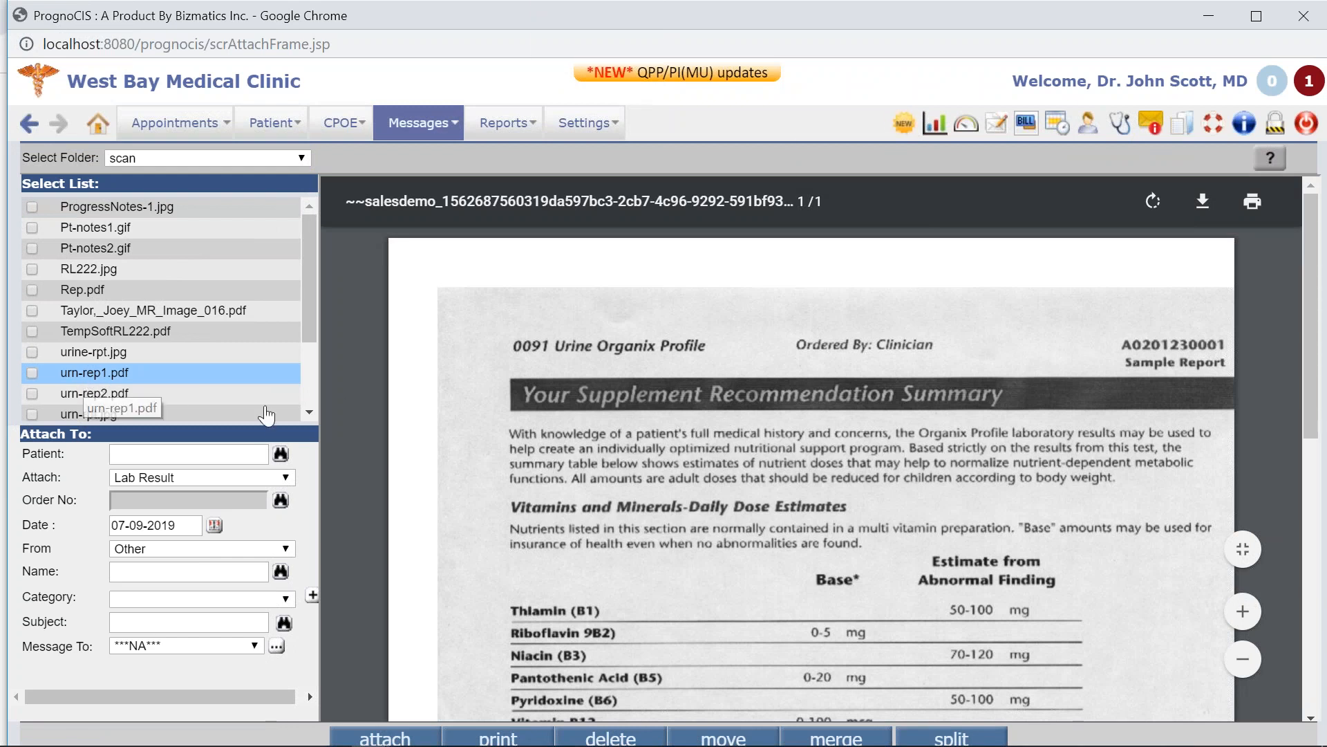
left_click(148, 457)
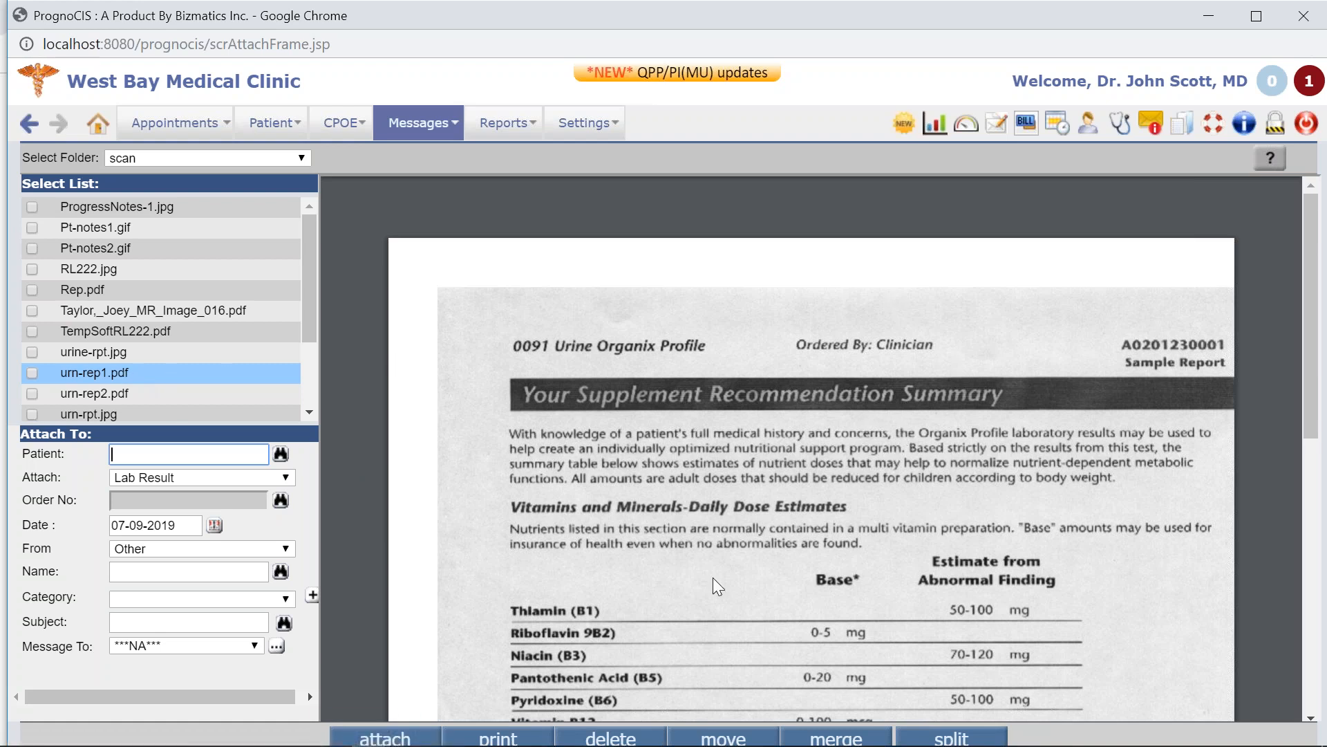
Filter the lab test results by status r and open the letter patient's 05-19-2011 Quest order.
left_click(337, 123)
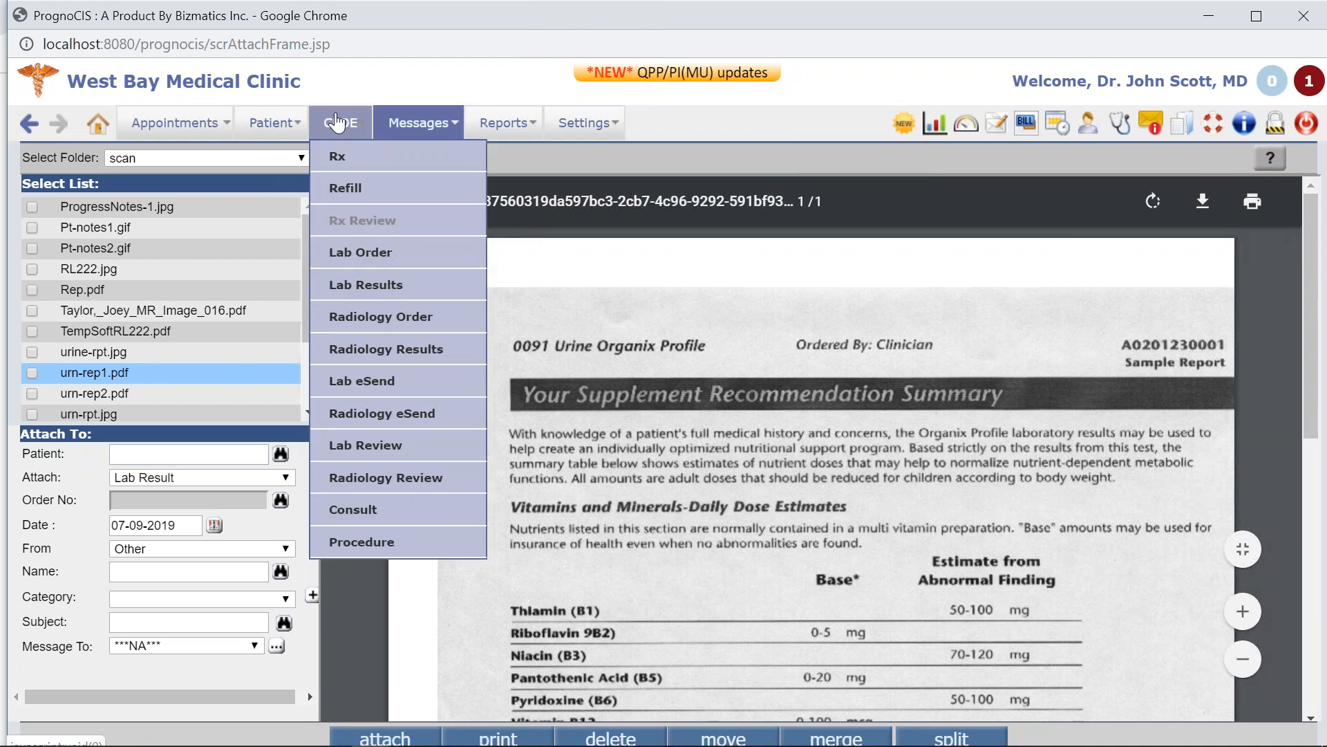
left_click(380, 316)
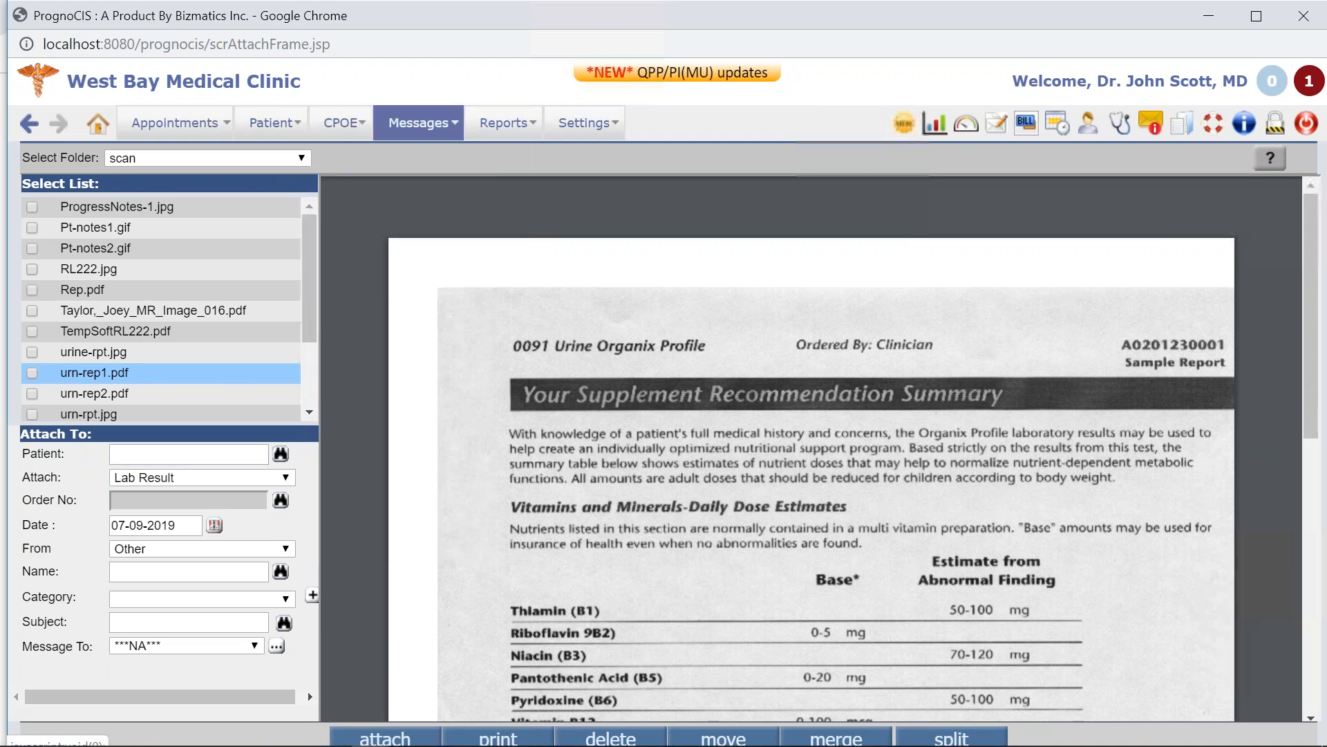
left_click(280, 500)
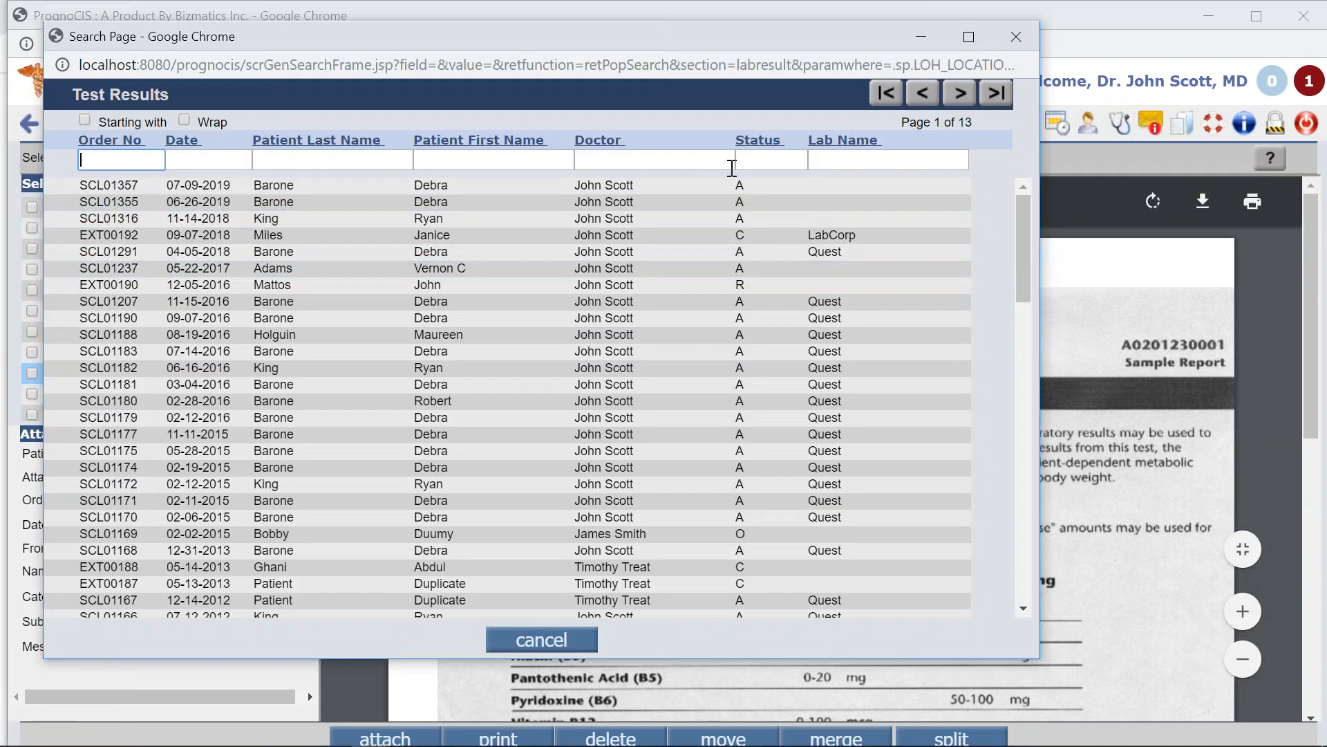
left_click(759, 160)
type("r")
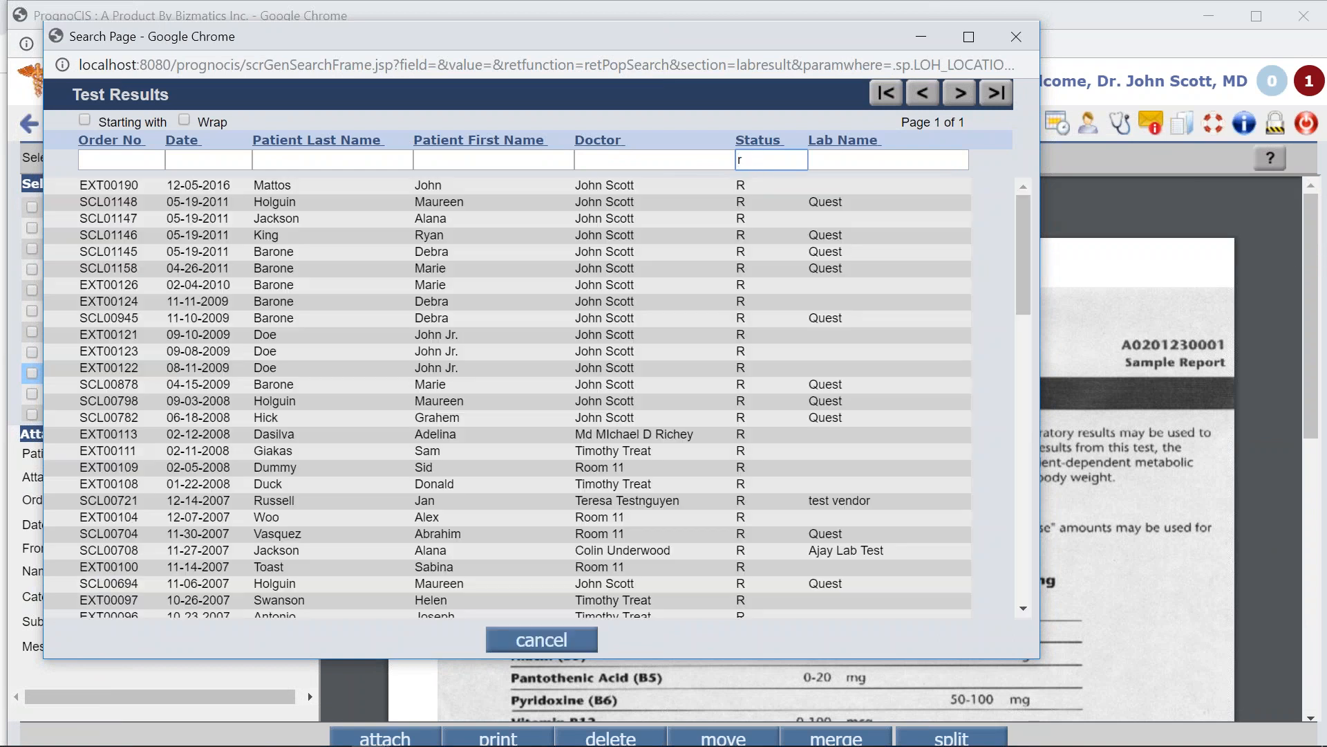
left_click(404, 254)
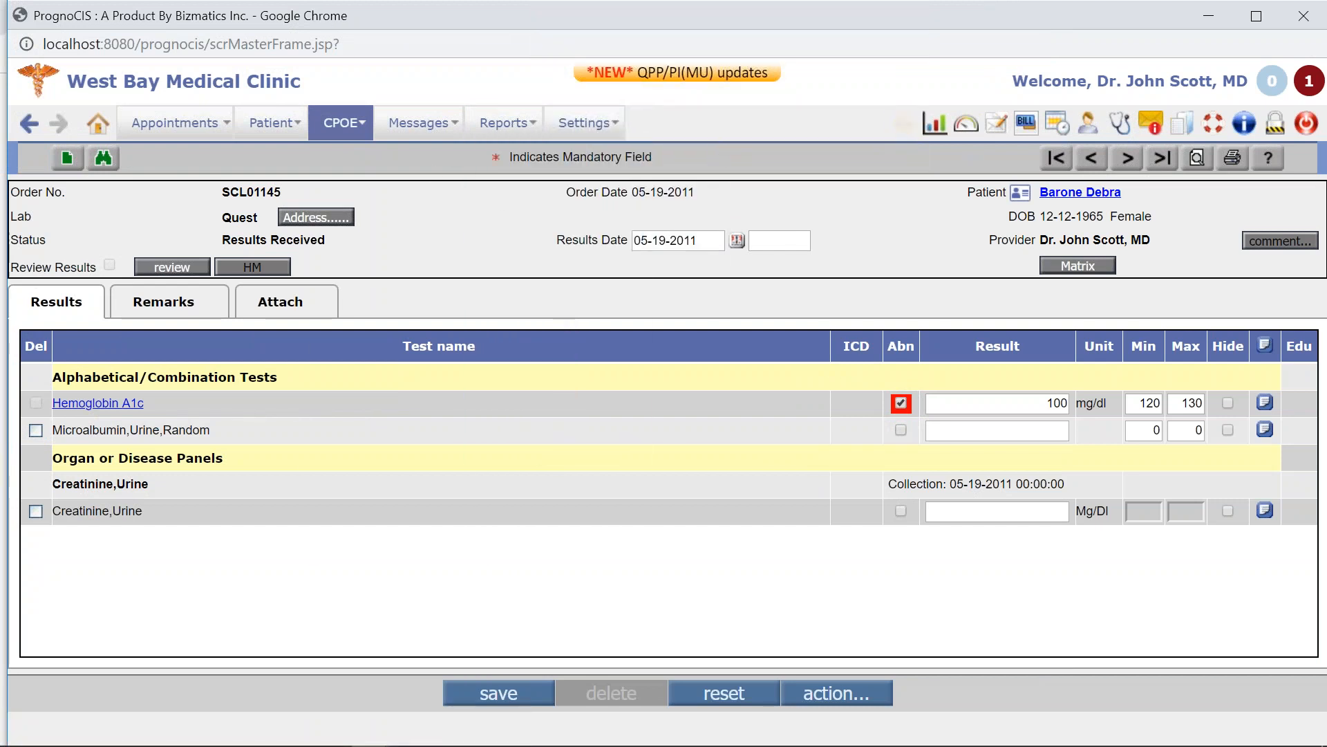
Search lab results by status r again, open the 04-15-2009 Quest order and show its test results.
mouse_move(342, 124)
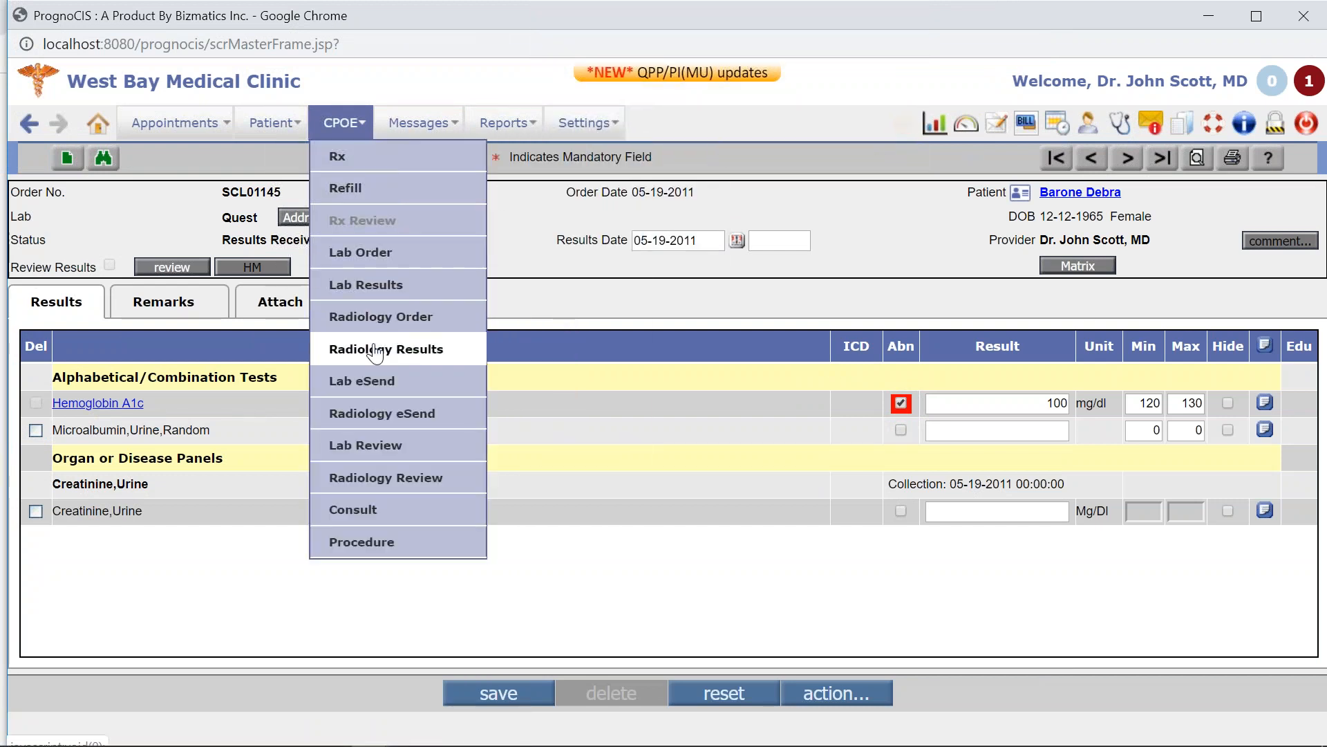
left_click(365, 287)
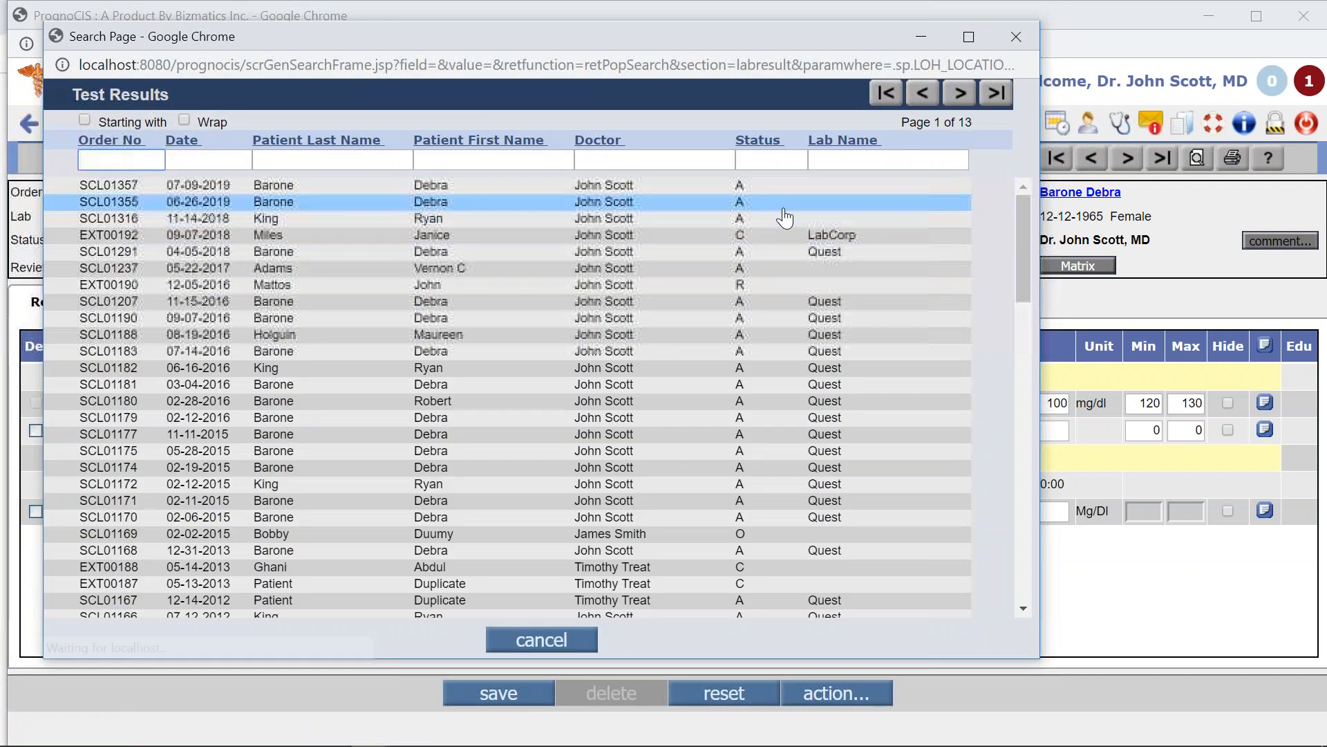
left_click(776, 158)
type("r")
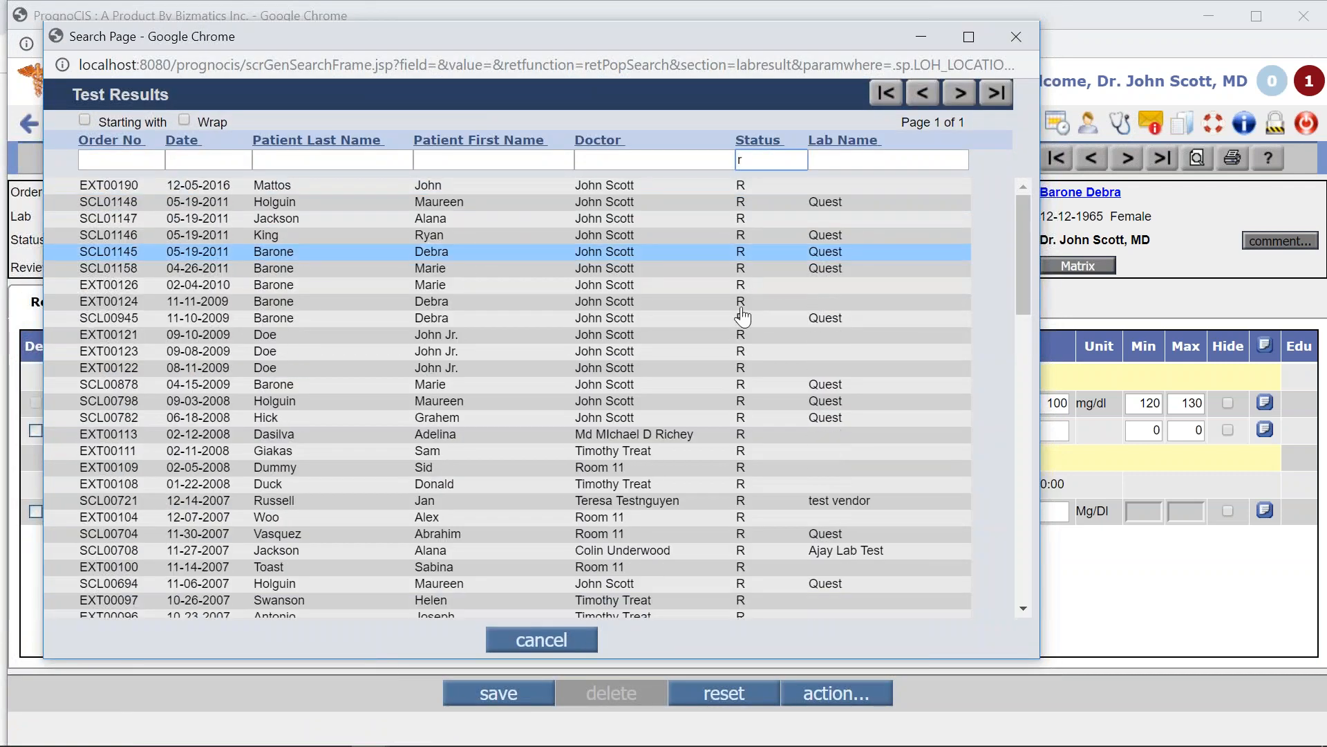
left_click(334, 391)
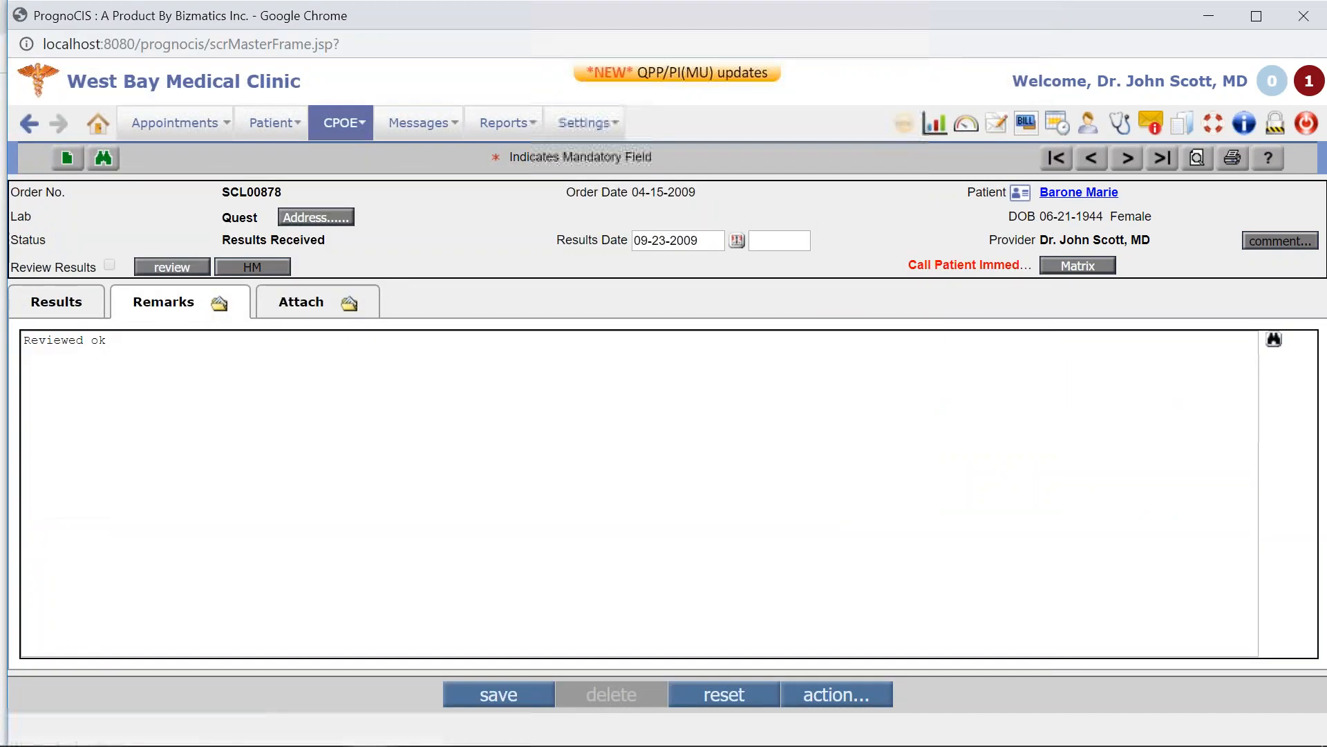
left_click(57, 304)
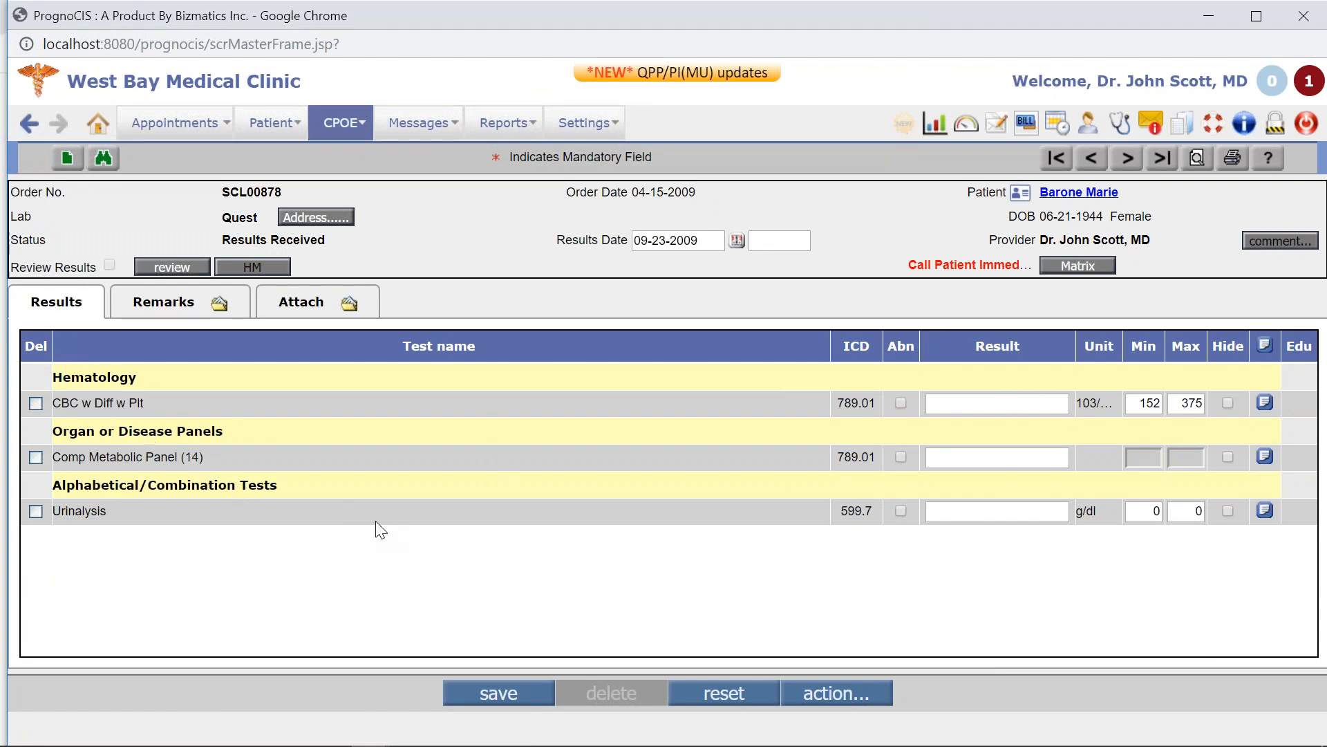
Open the patient's Lab Order Summary Matrix and examine results for all days.
left_click(1099, 266)
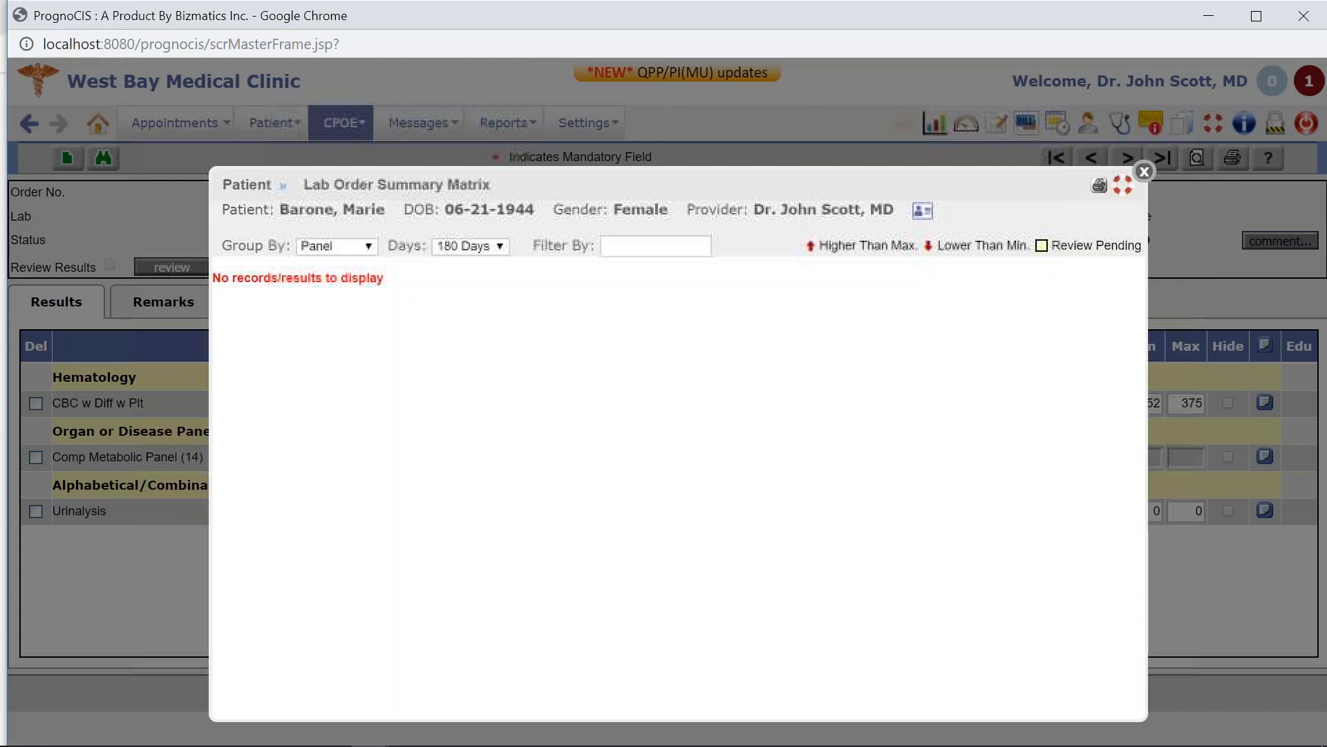
left_click(473, 249)
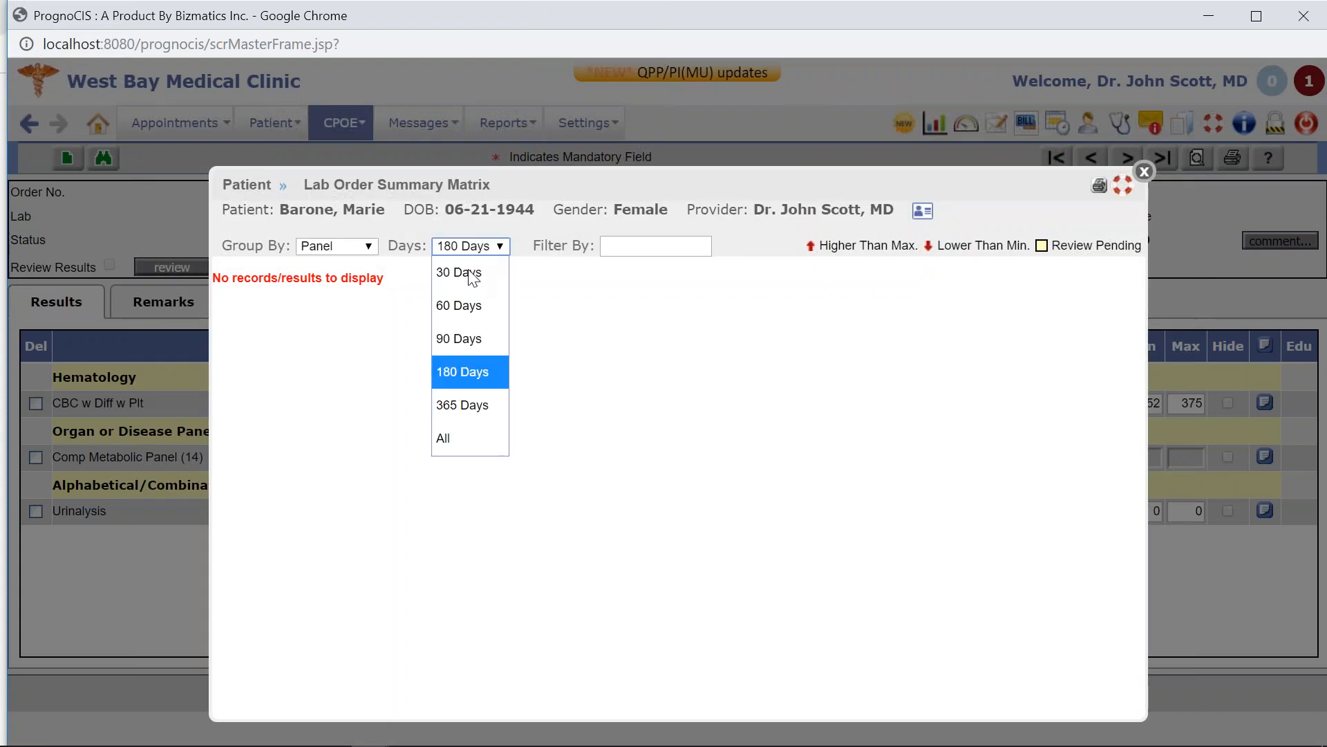
left_click(474, 446)
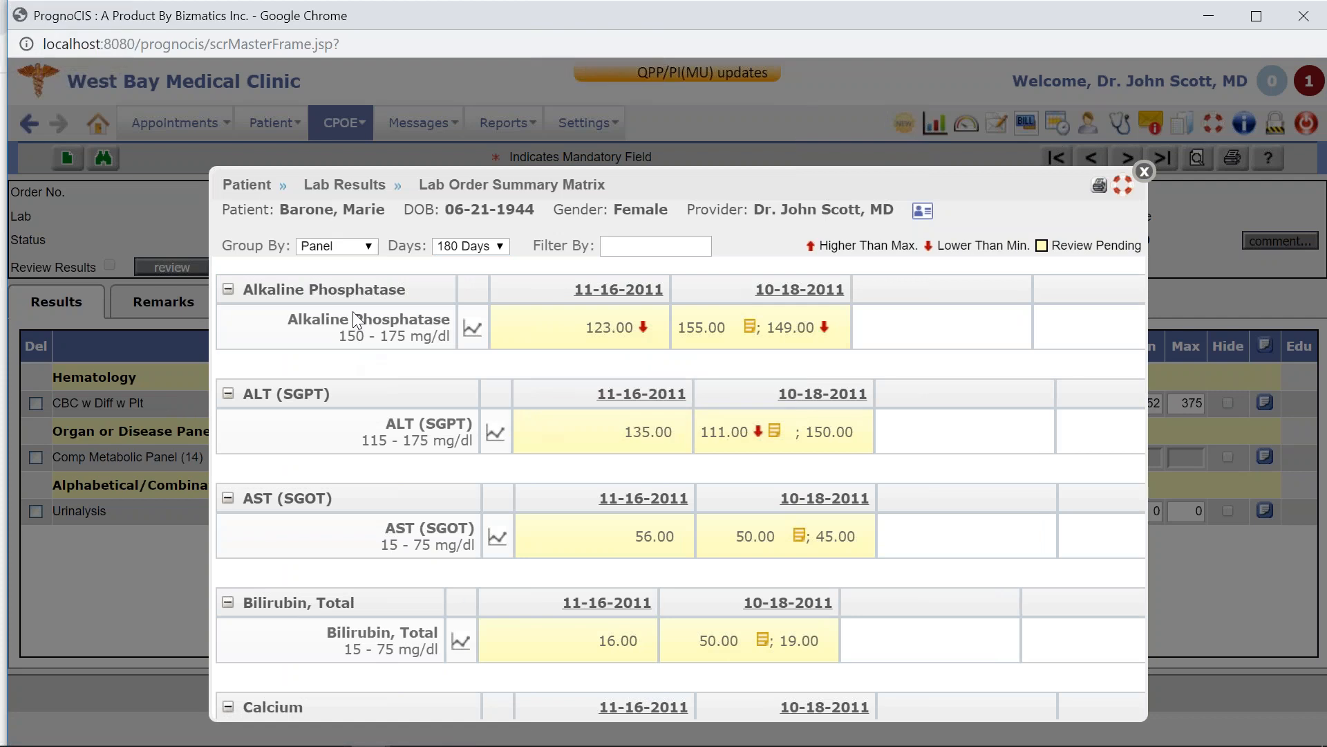
scroll(342, 526, "down", 3)
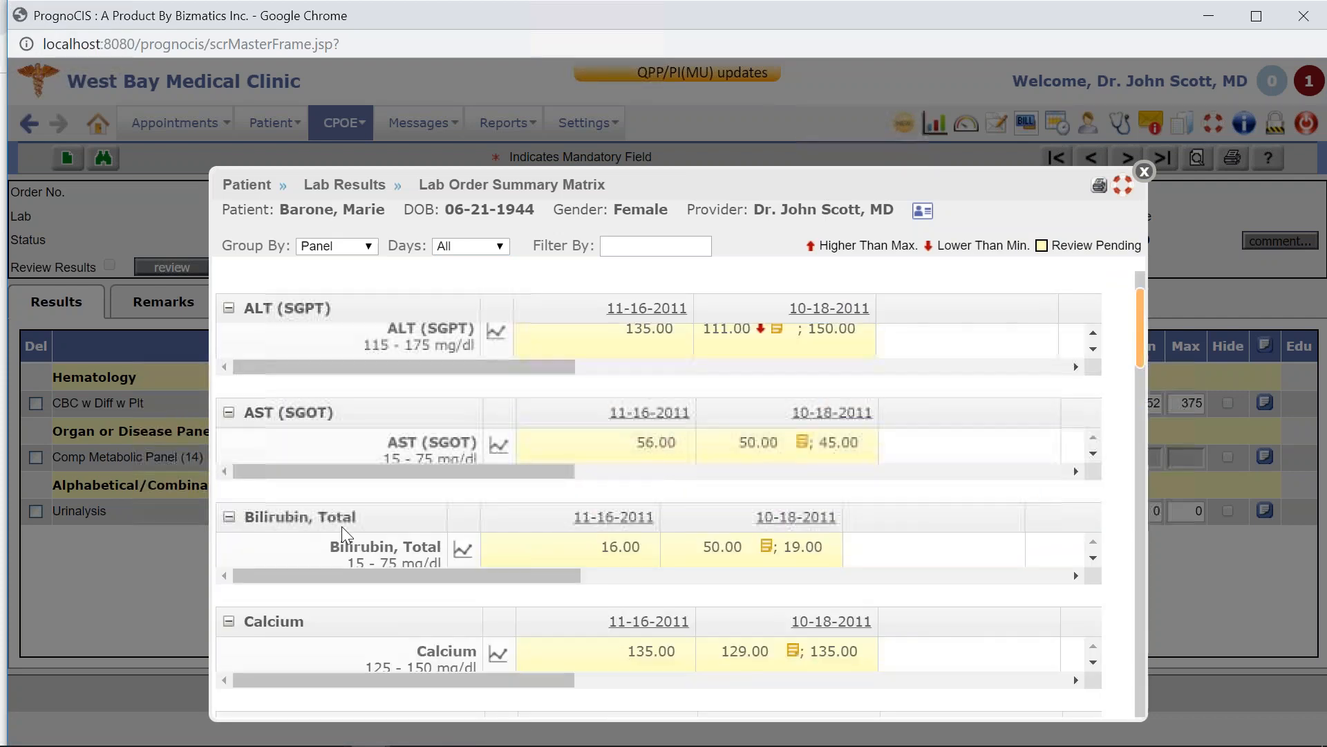
scroll(341, 529, "up", 3)
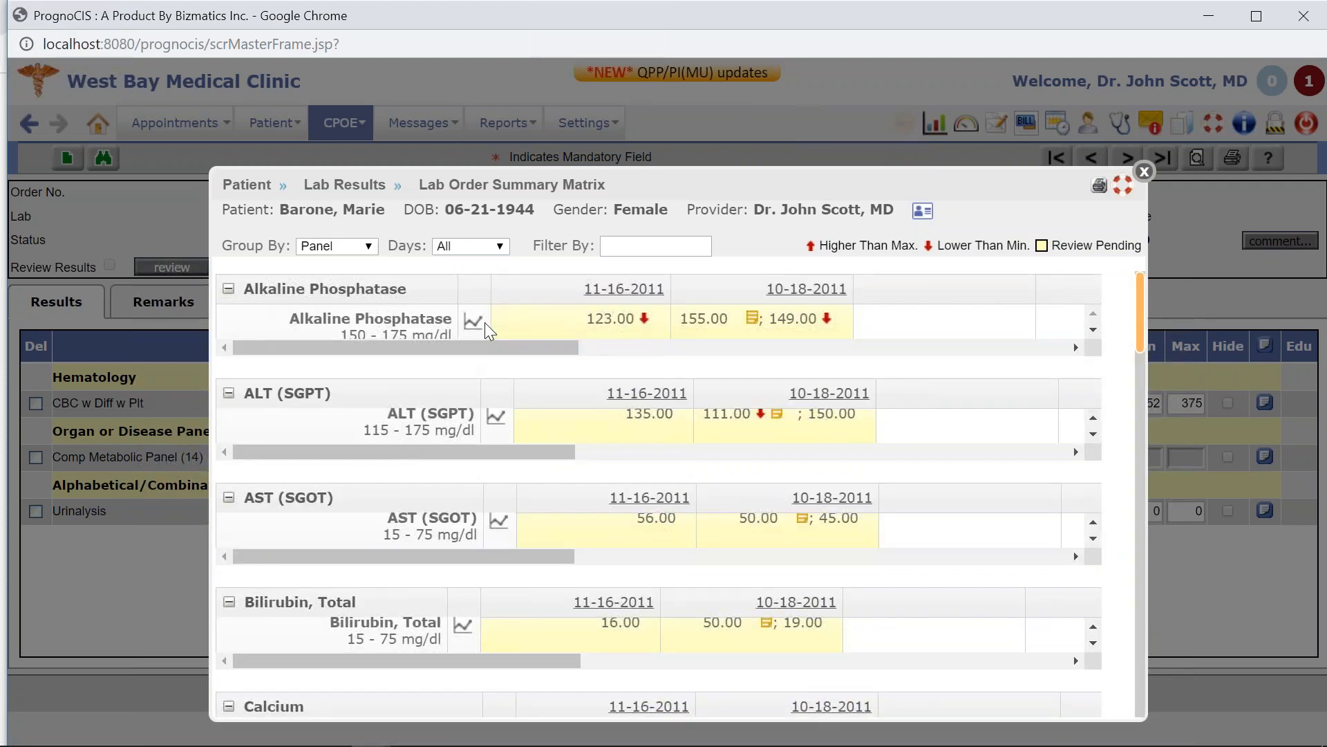
View the Alkaline Phosphatase result graph, close it, and open the patient's contact and current medication details.
left_click(474, 322)
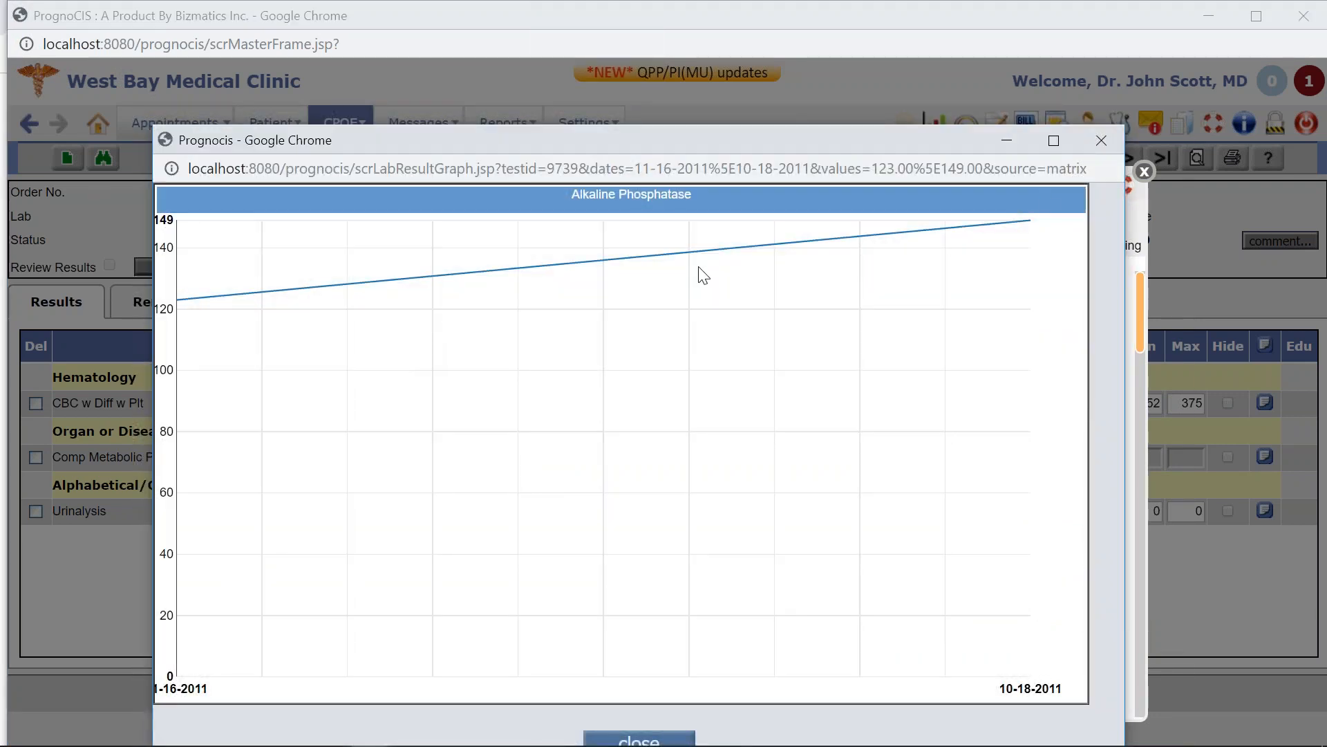
left_click(1089, 141)
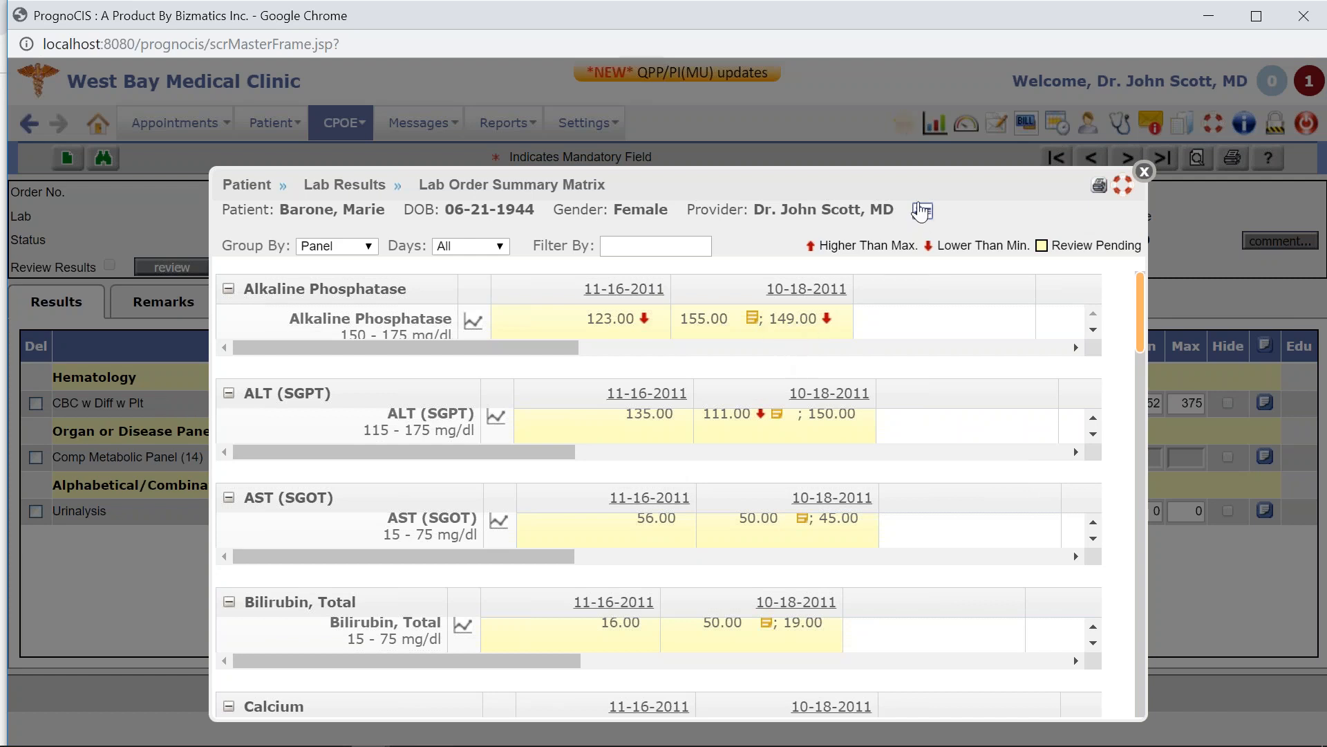
left_click(923, 210)
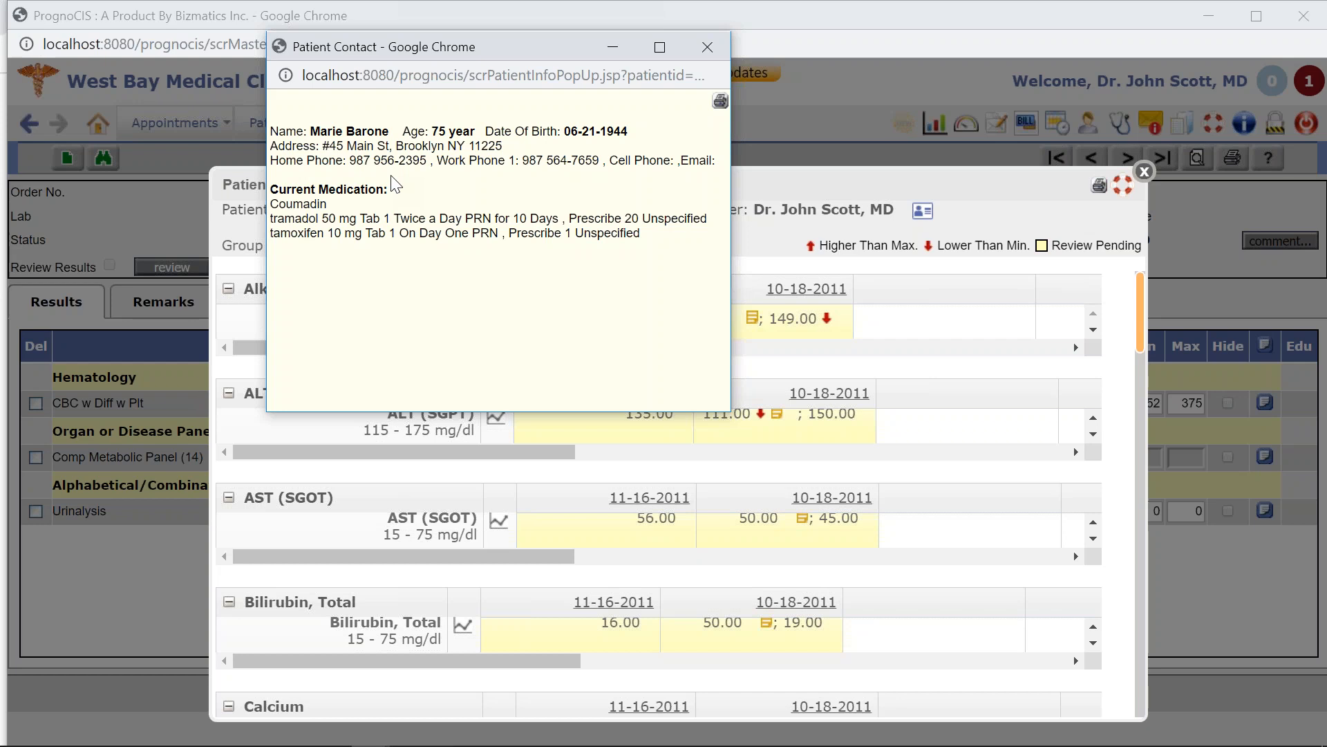
Close the patient contact details and the Lab Order Summary Matrix, and go back to the blank patient letter.
left_click(717, 50)
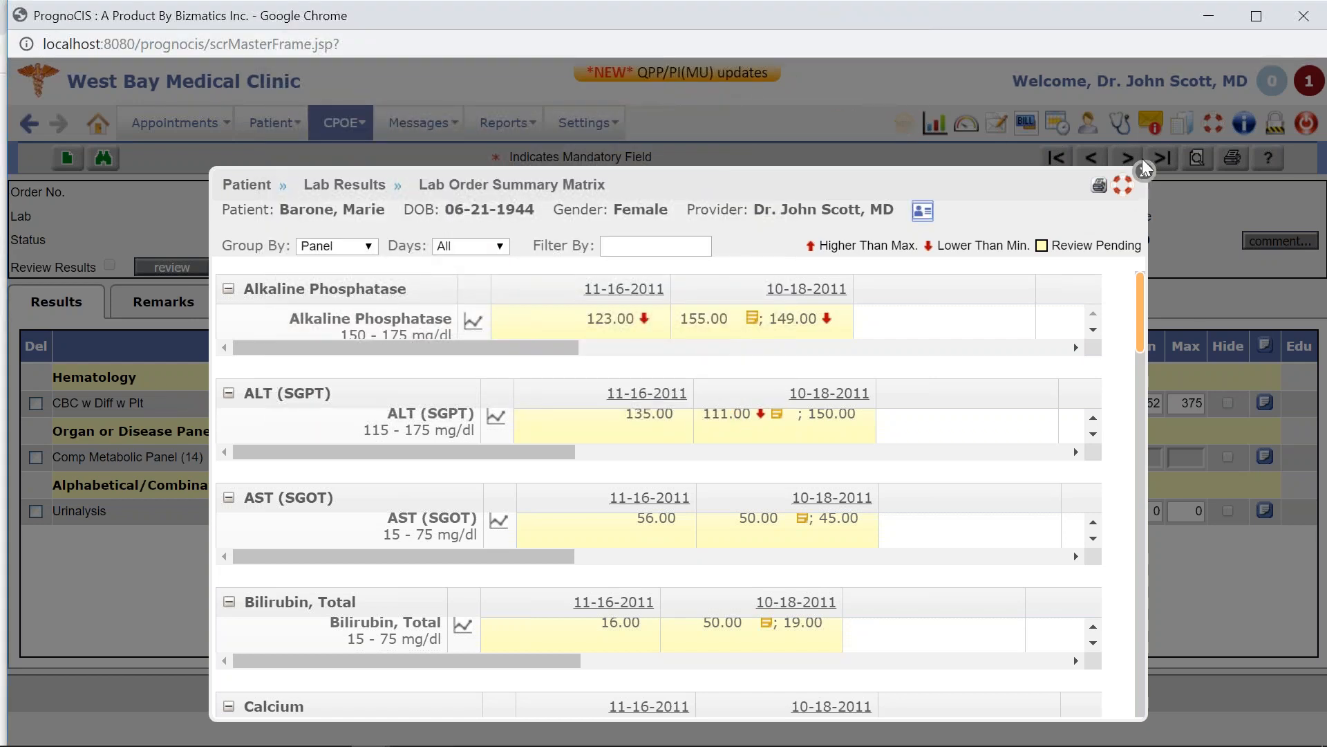
left_click(1144, 171)
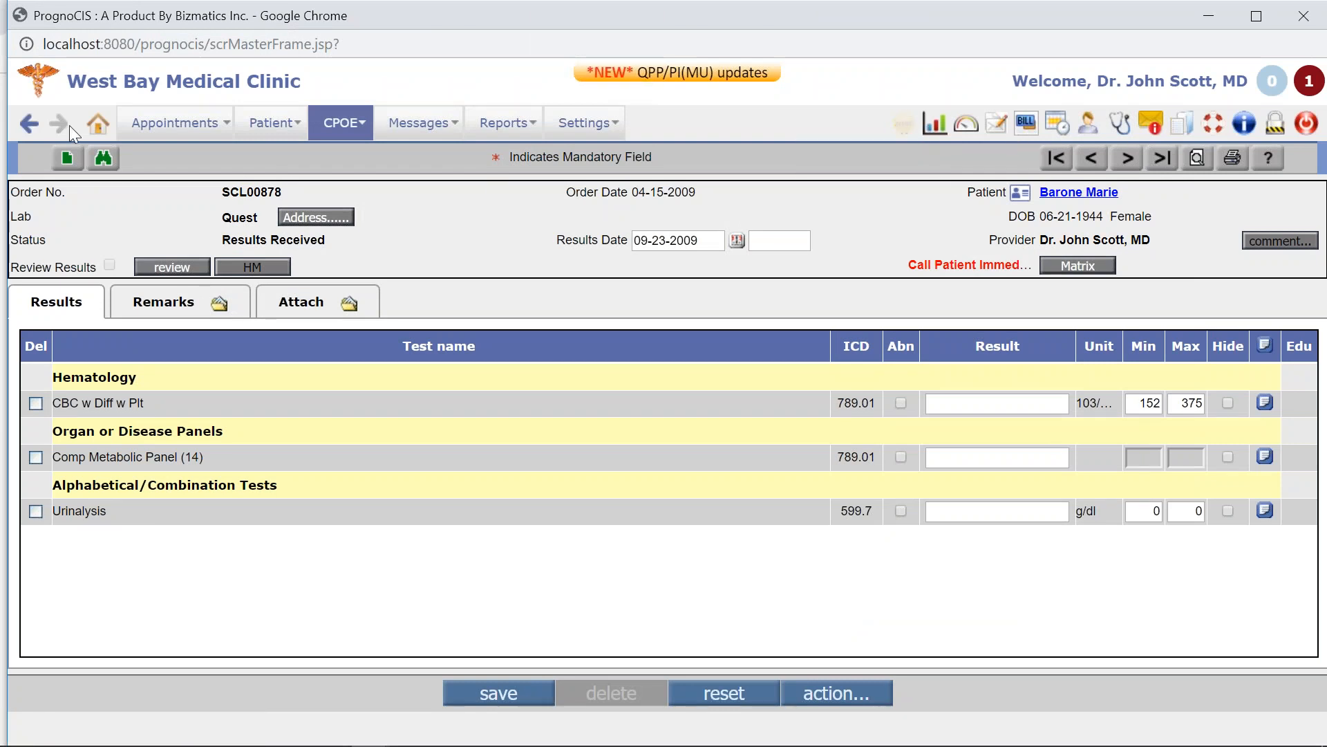
left_click(29, 124)
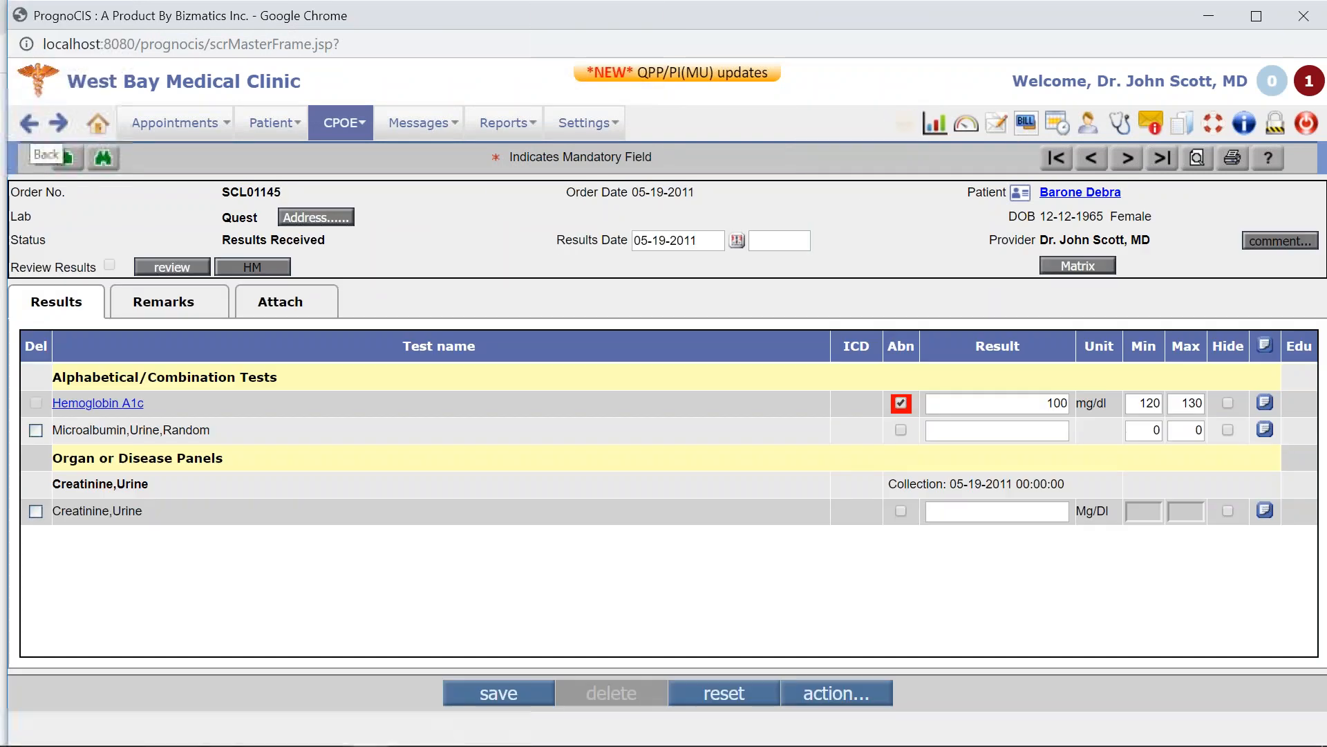
left_click(29, 124)
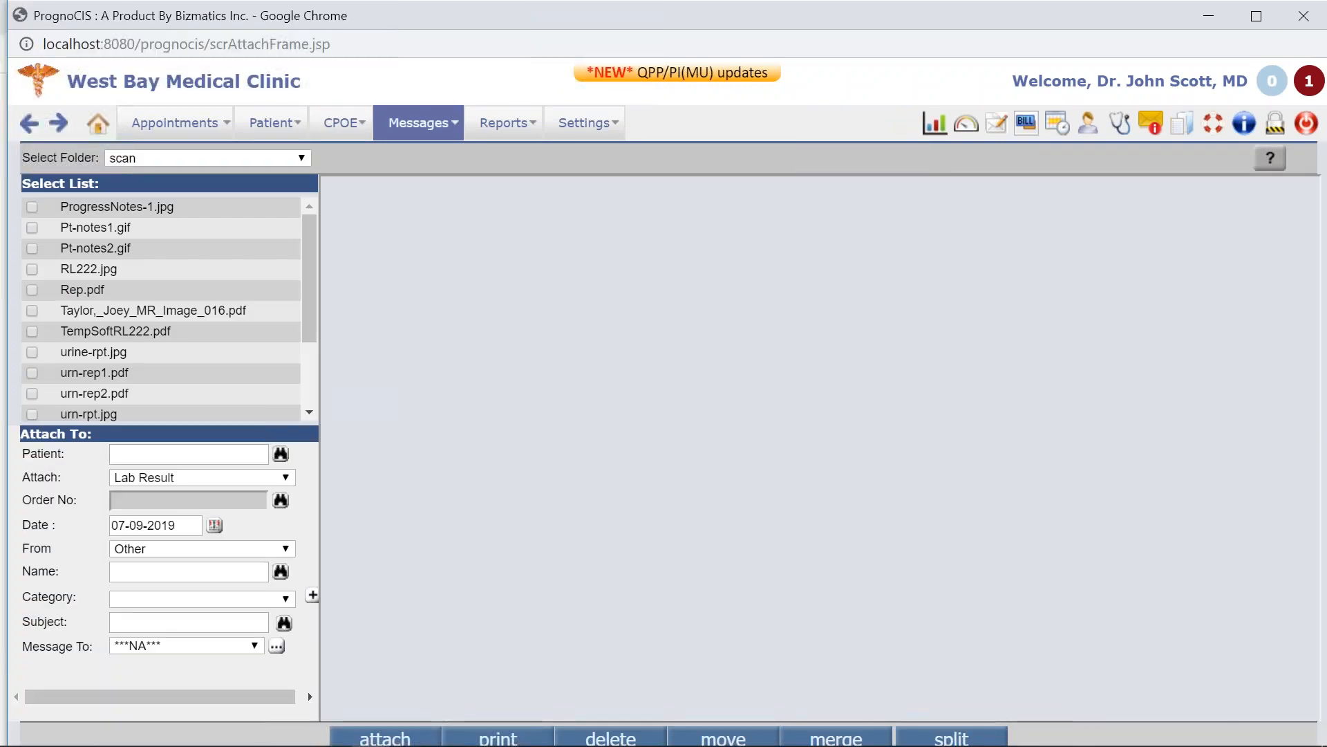
left_click(29, 124)
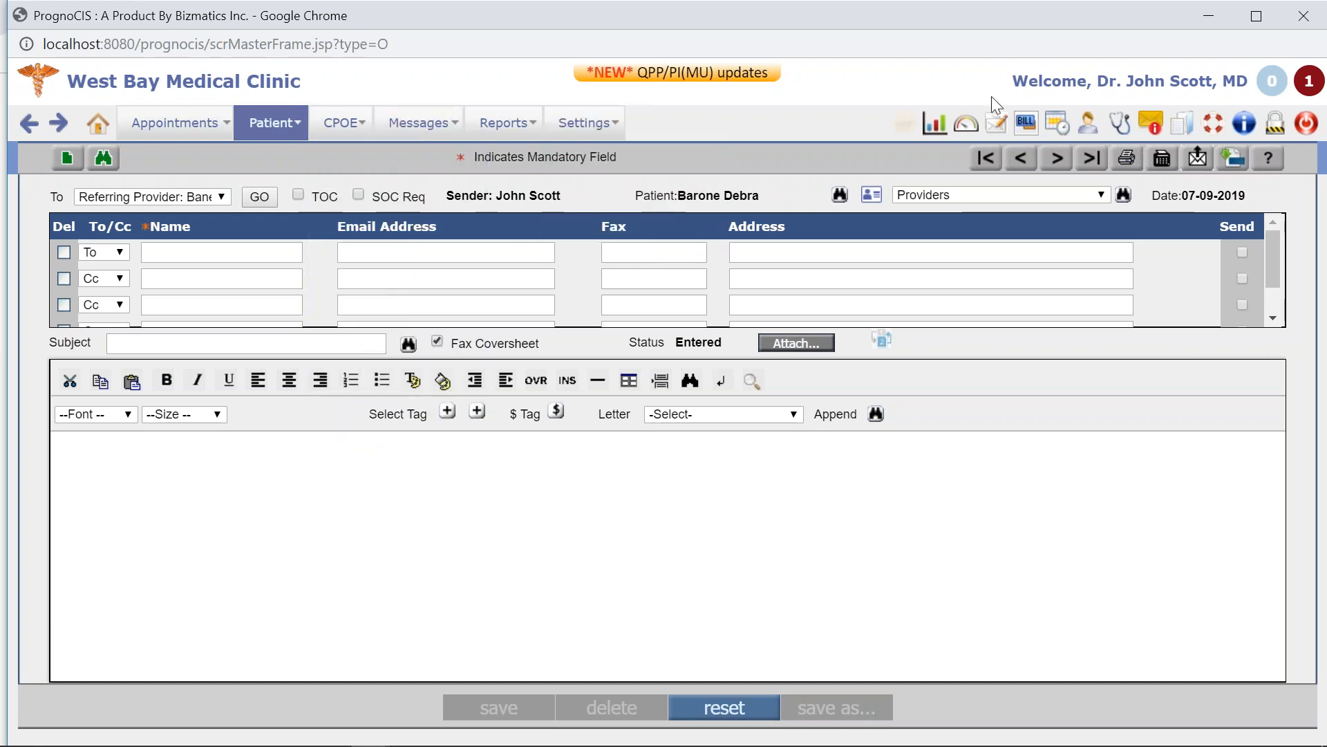
Open the encounter's assessment and search the general diagnosis codes for "back lum".
left_click(1119, 128)
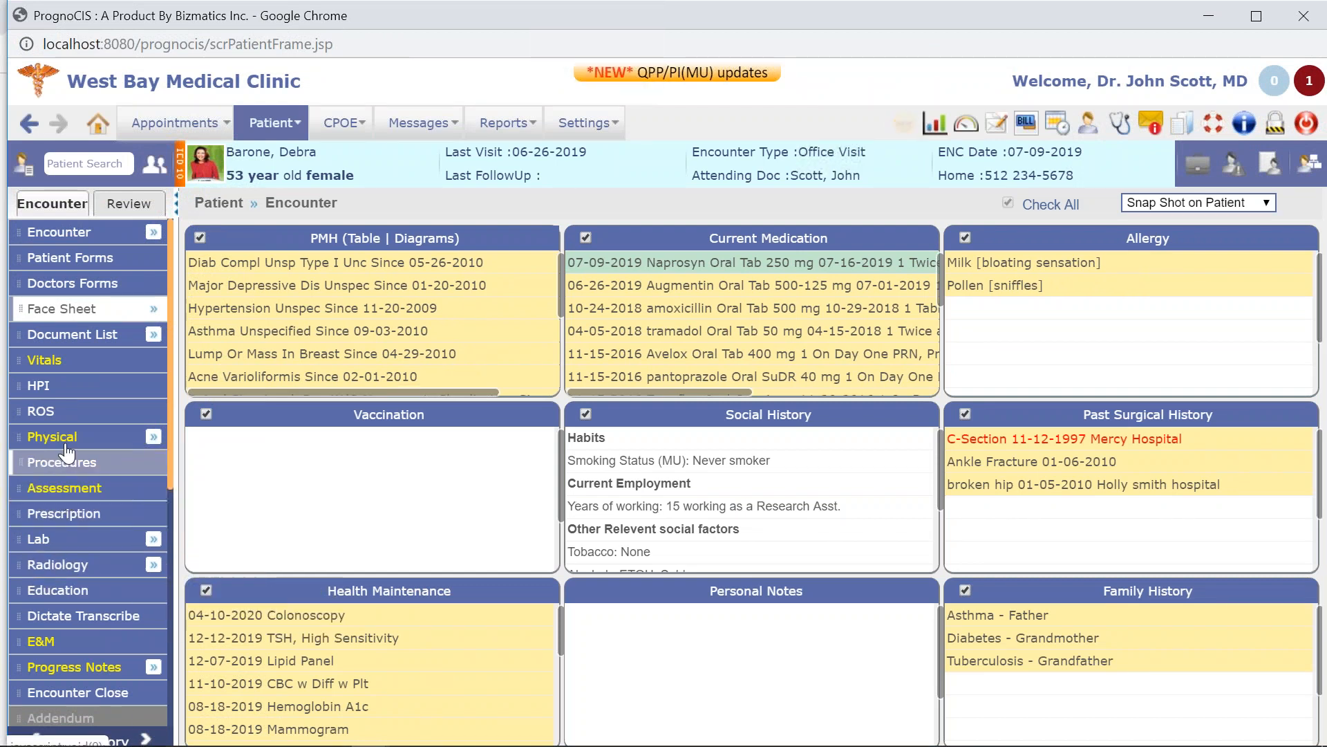
left_click(62, 493)
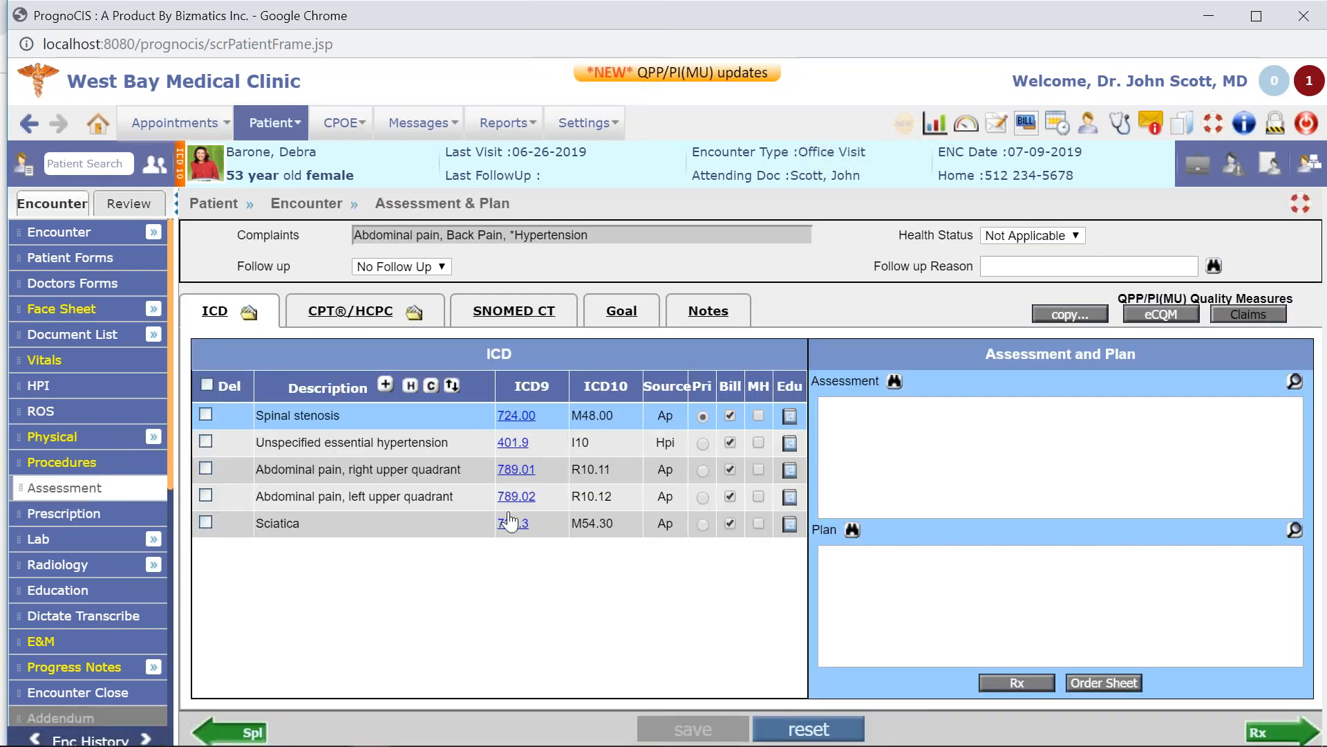
left_click(385, 385)
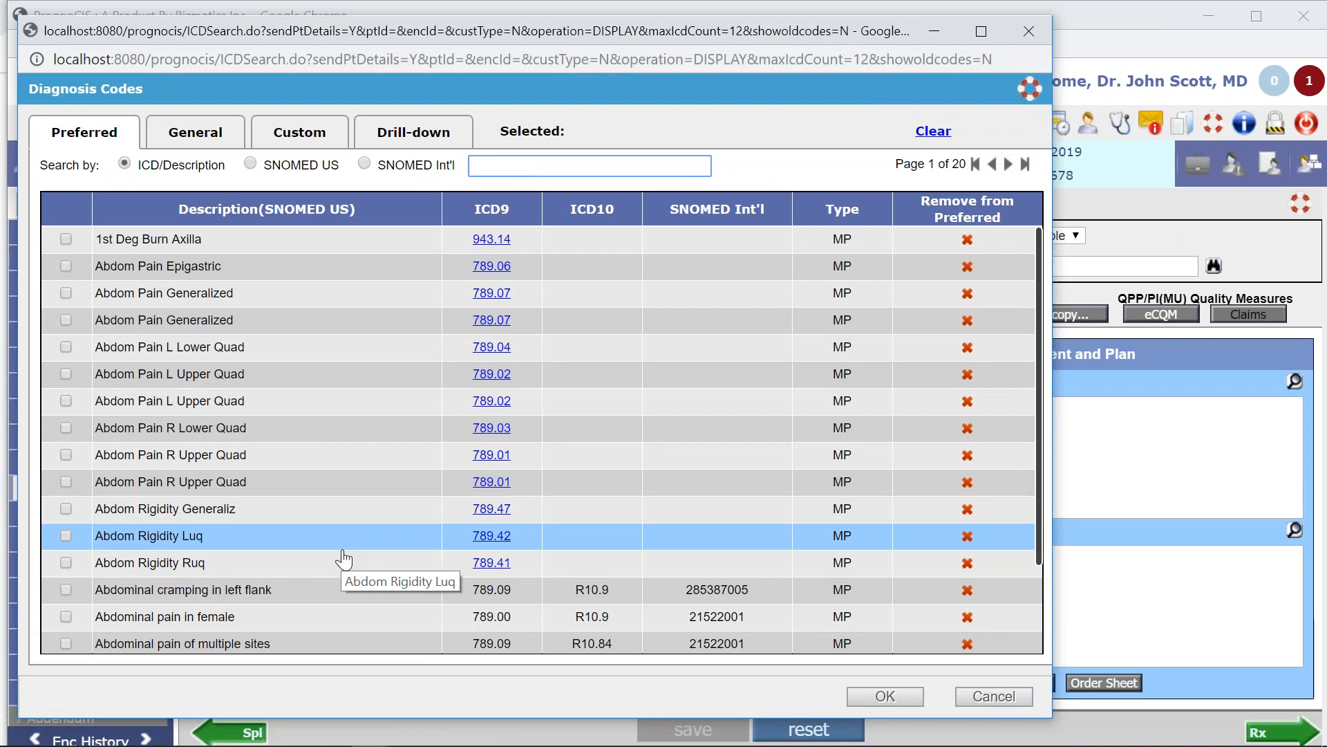
left_click(199, 133)
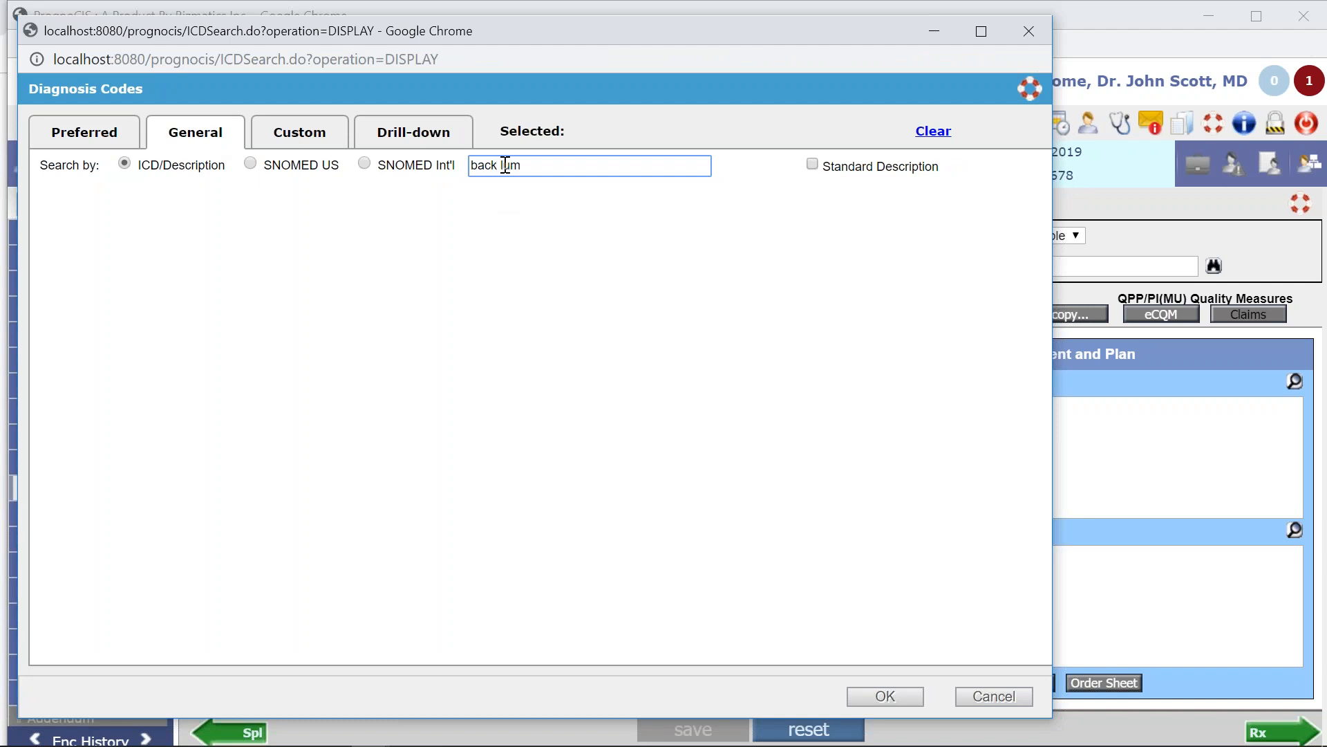
key("Return")
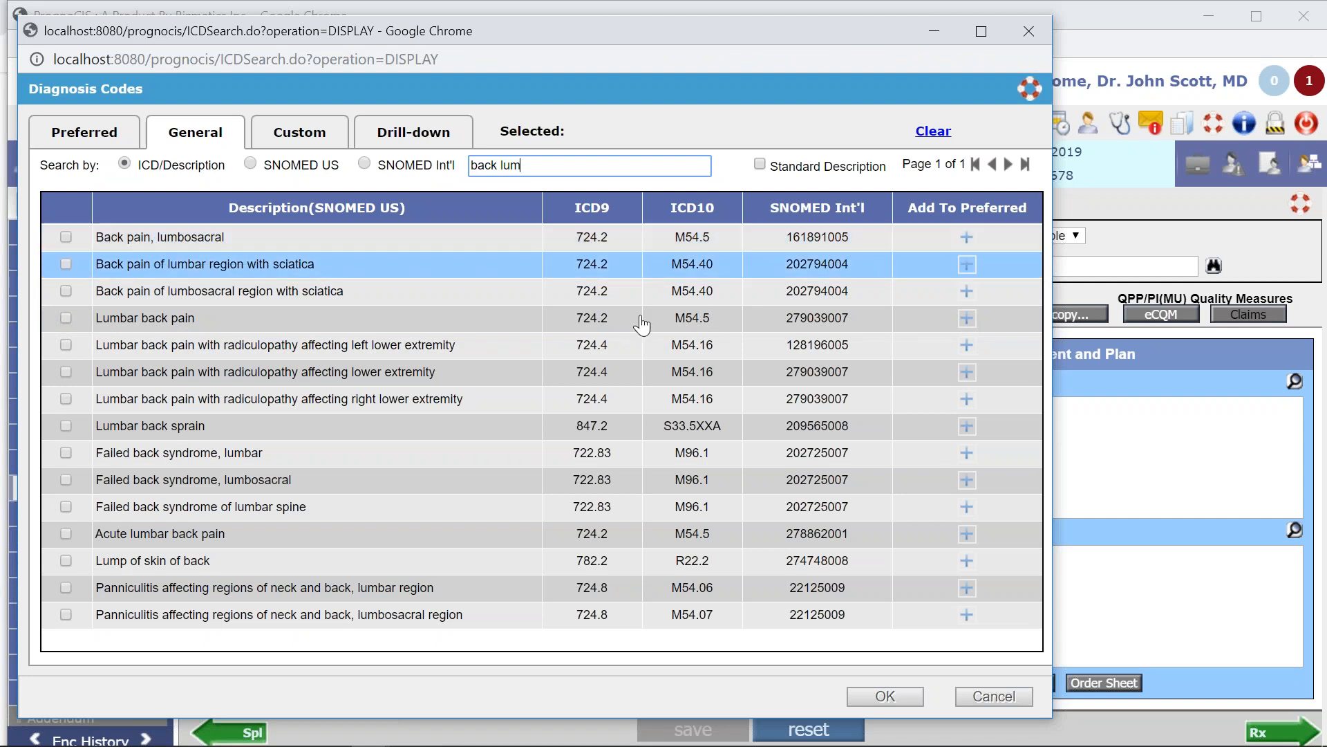
Look through the custom, drill-down and preferred diagnosis code lists, and close the code search without adding a diagnosis.
left_click(288, 135)
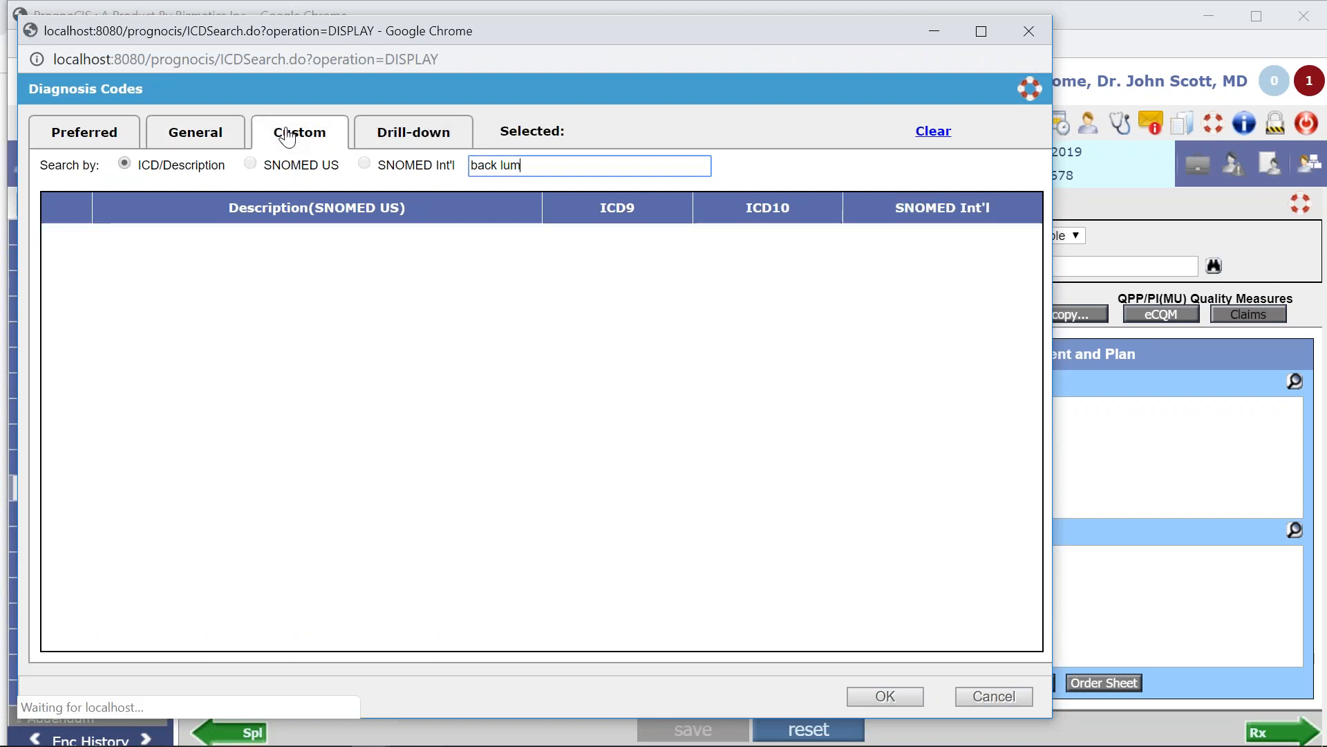
left_click(423, 133)
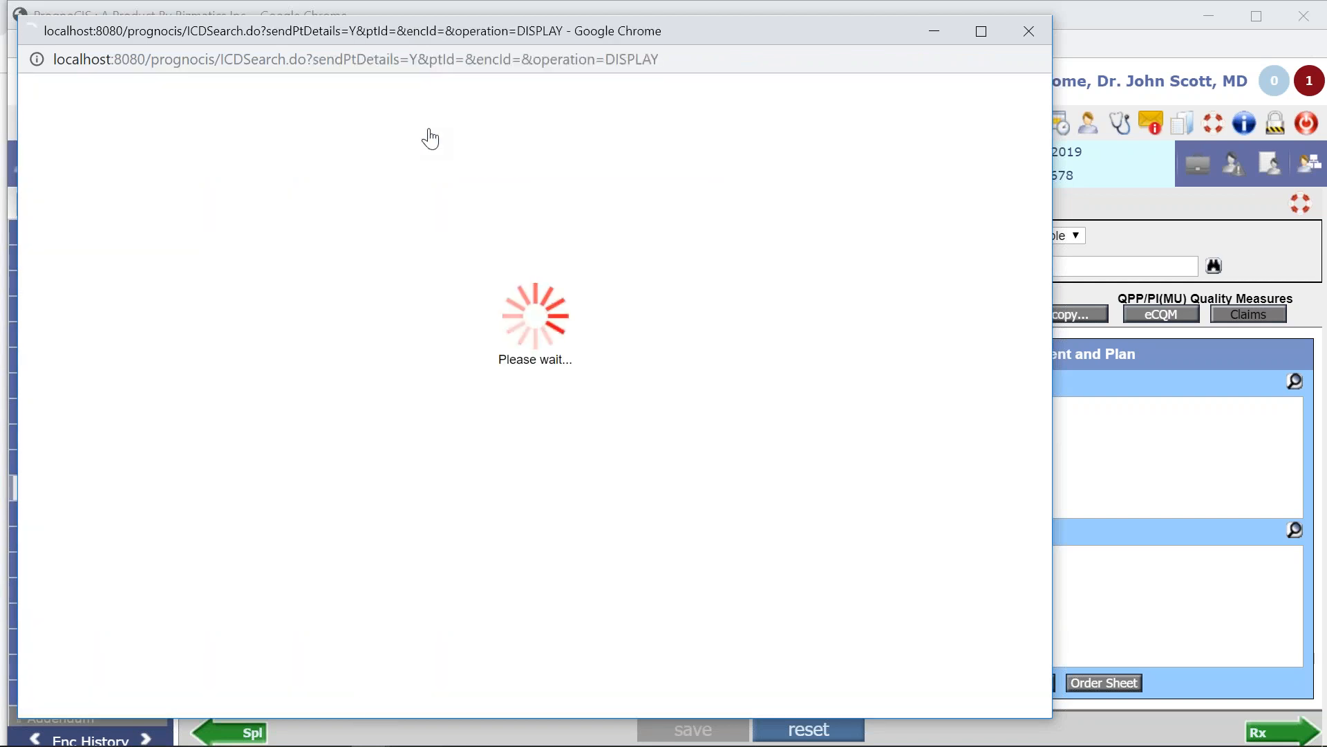
left_click(273, 188)
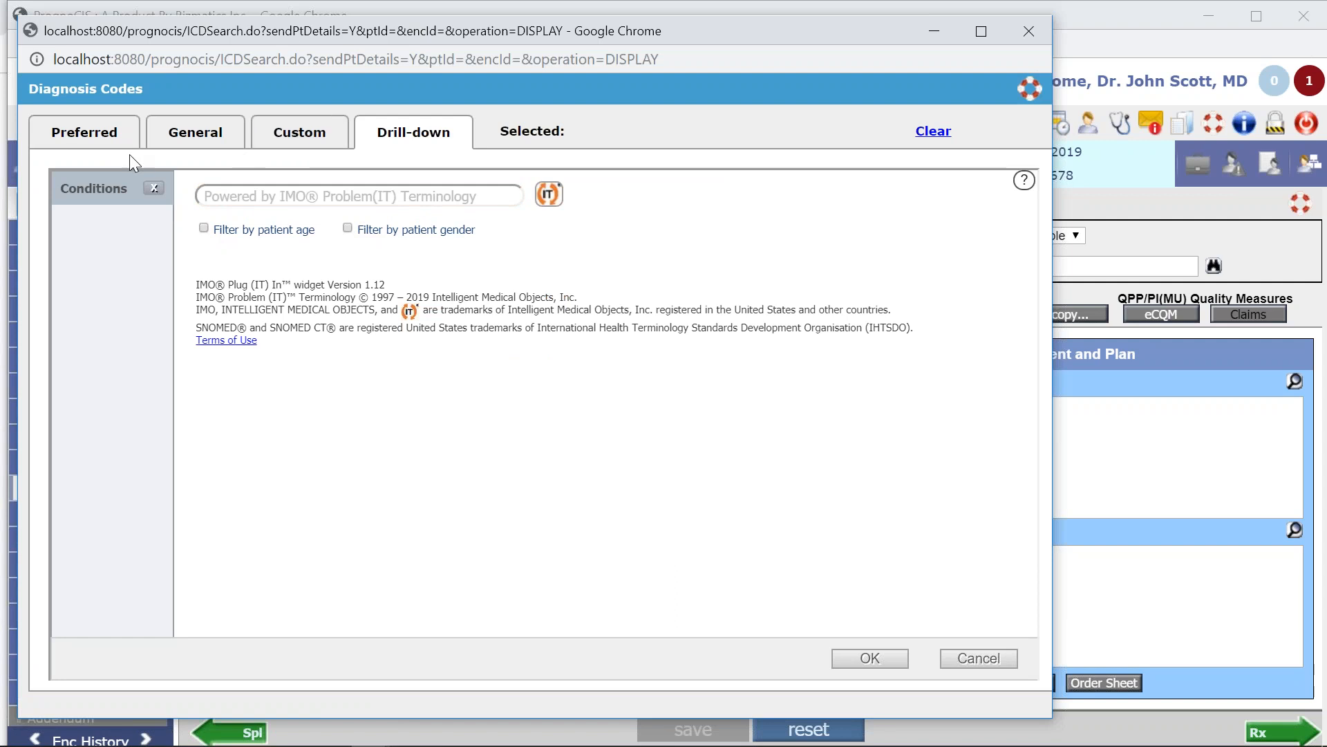
left_click(95, 136)
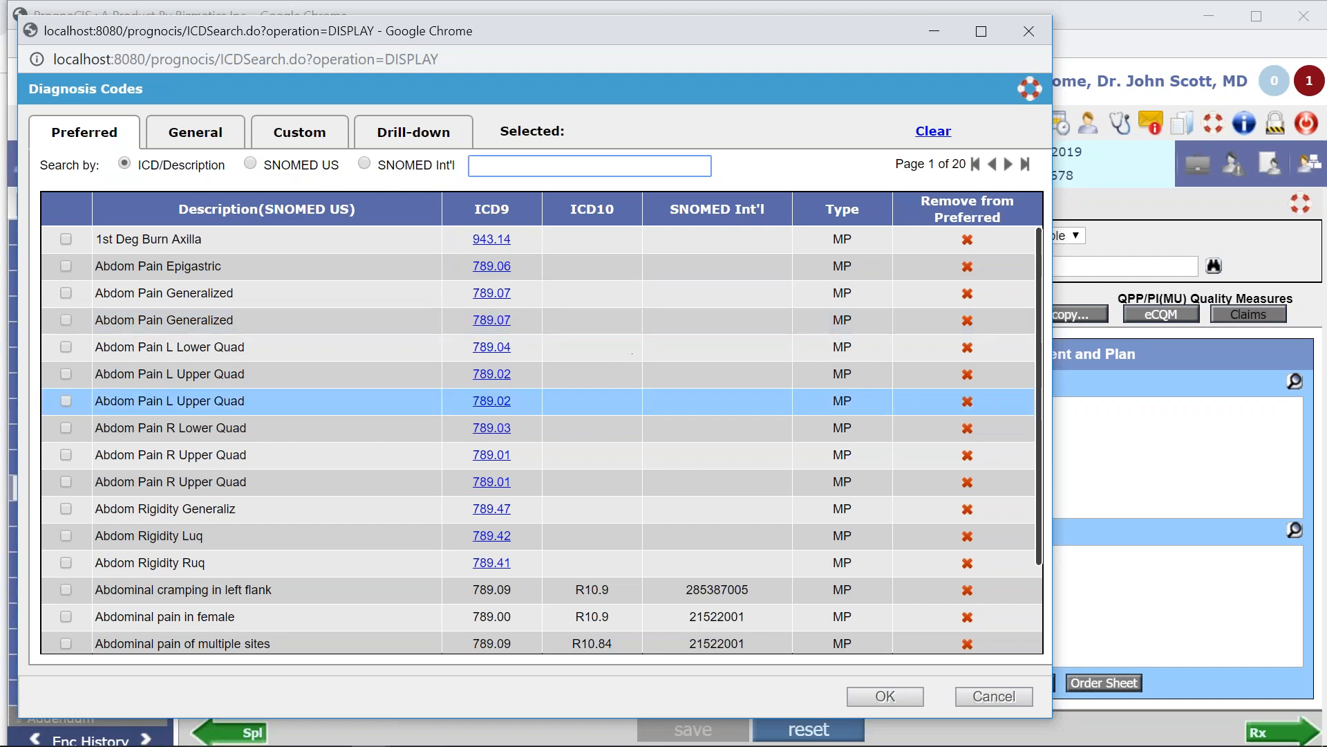
scroll(933, 533, "down", 2)
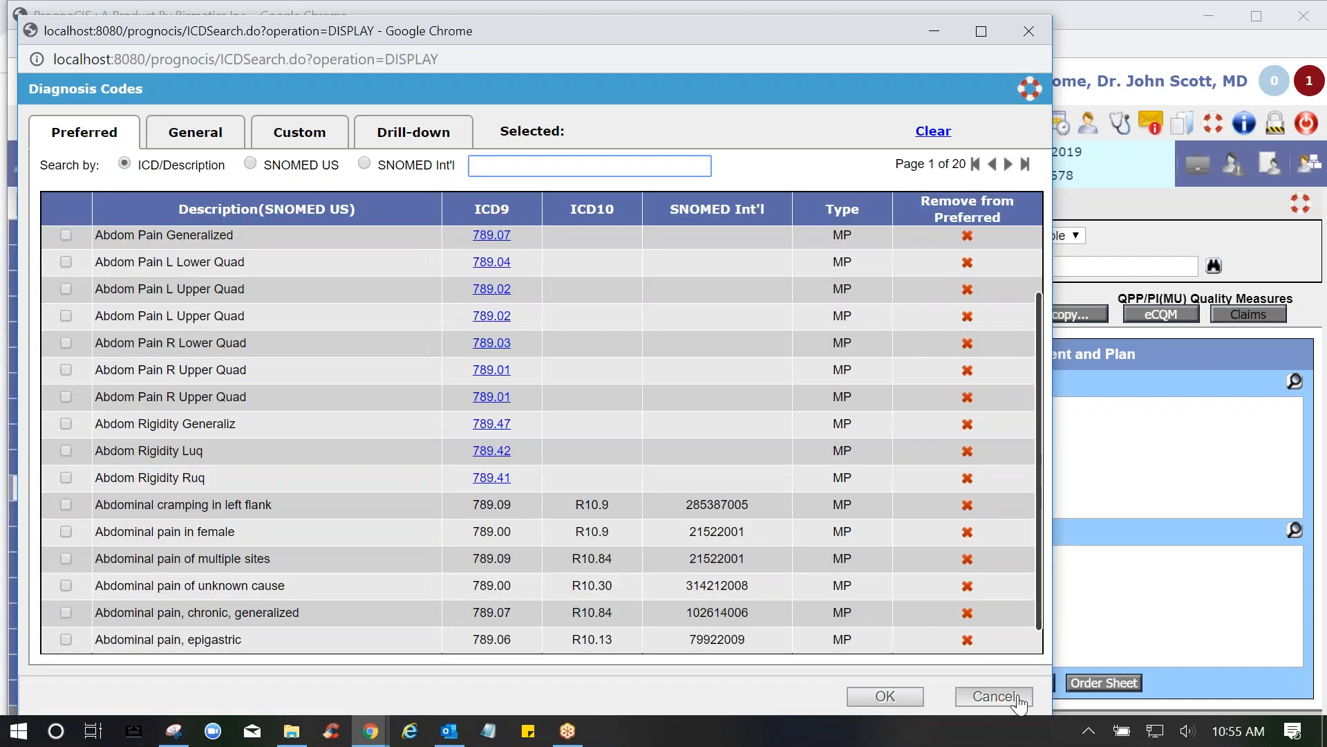
left_click(995, 696)
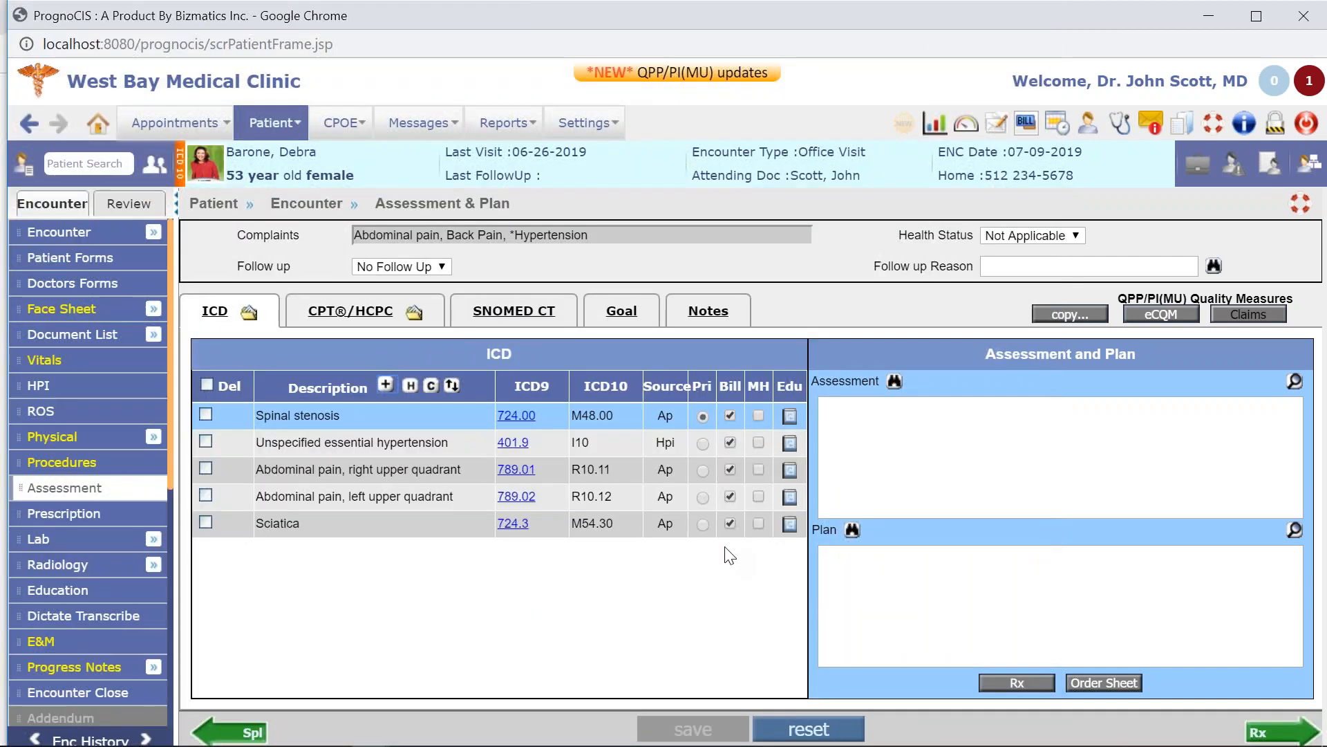
Open the Attach Center and view the scanned radiology report RL222.jpg from the scan folder.
mouse_move(155, 667)
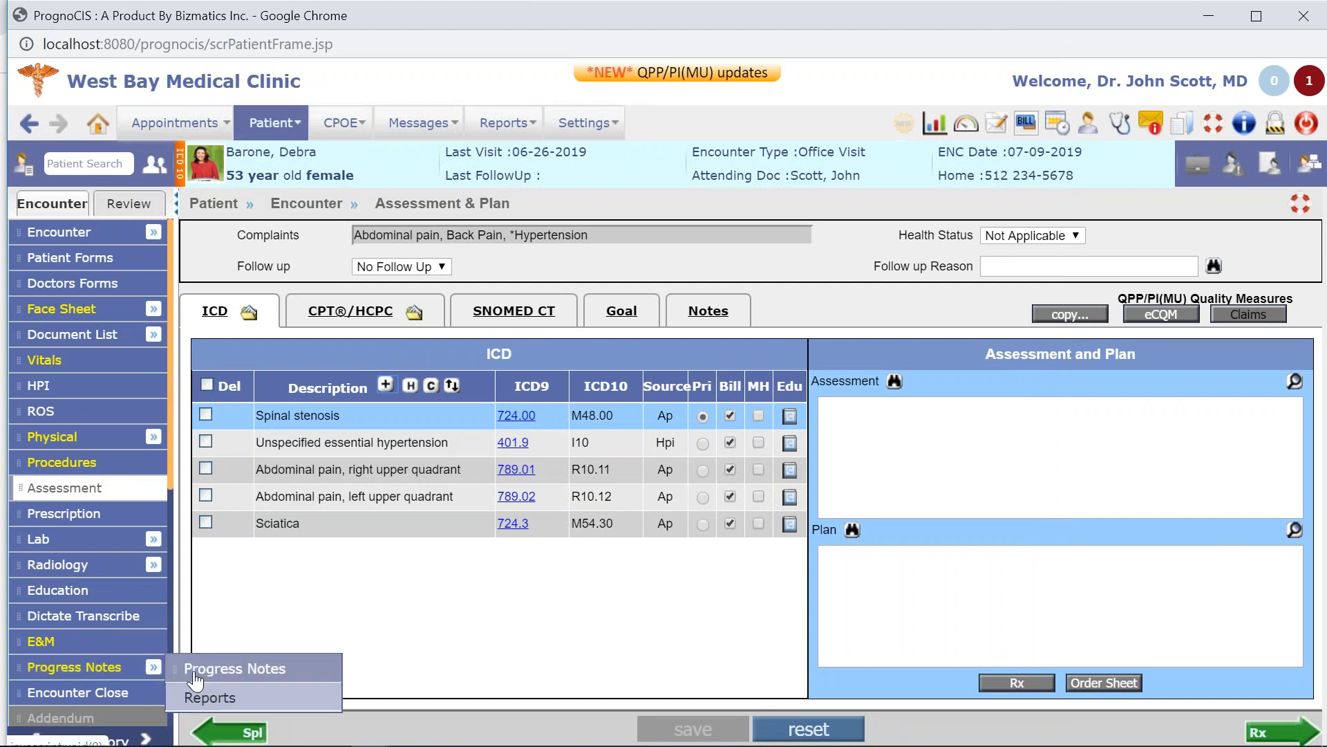
scroll(110, 612, "down", 1)
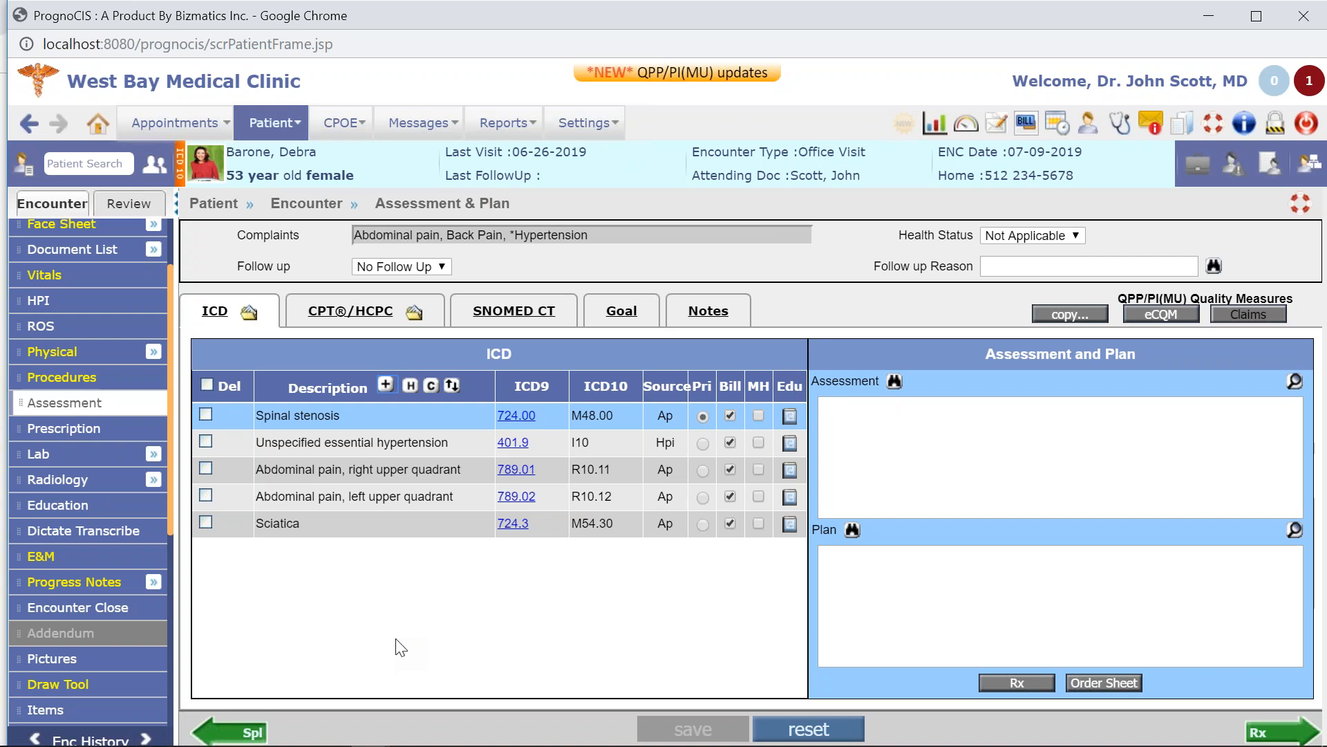
mouse_move(449, 128)
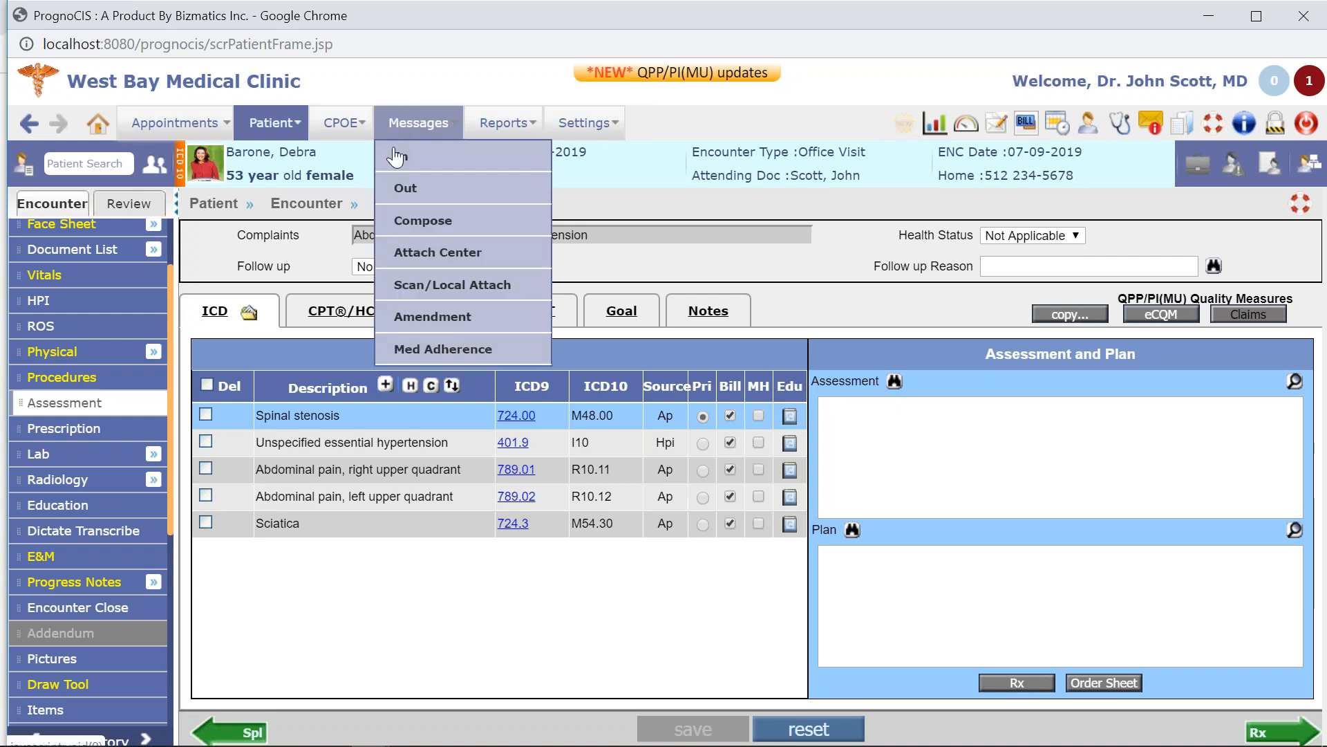
left_click(410, 262)
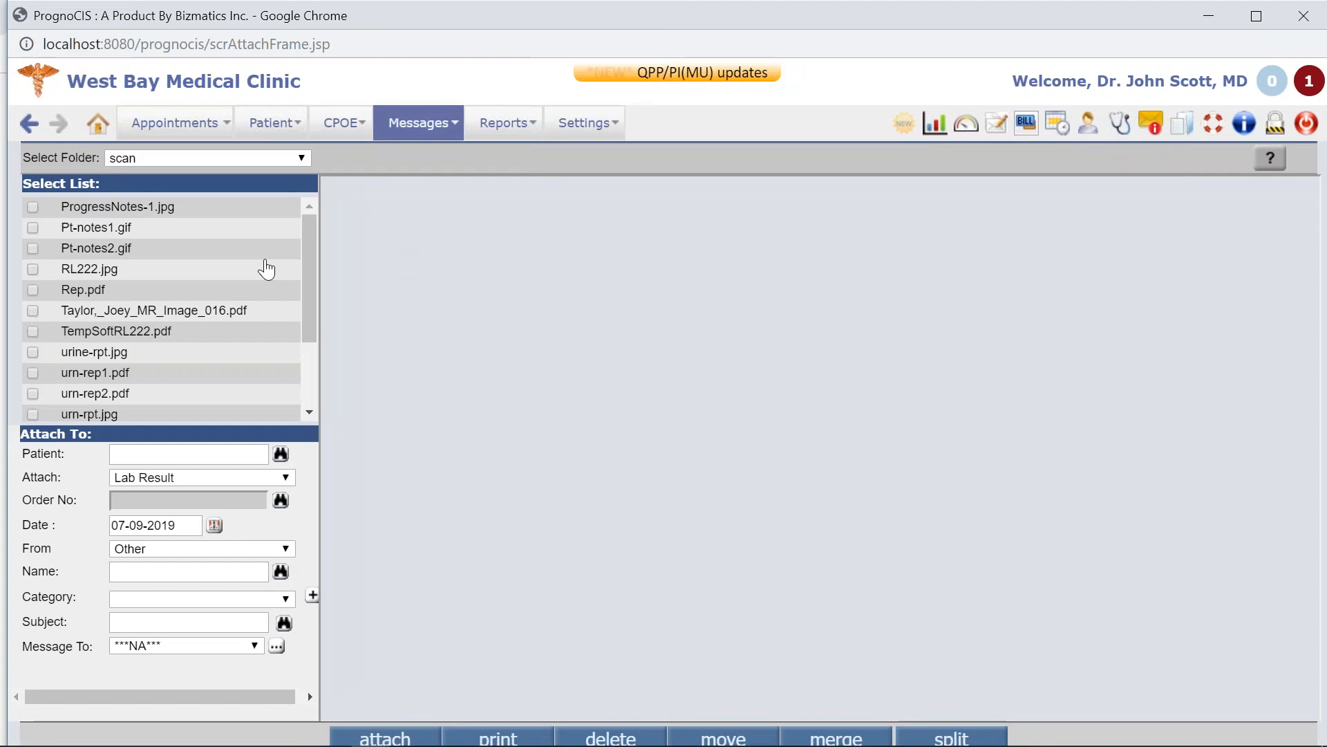
left_click(92, 270)
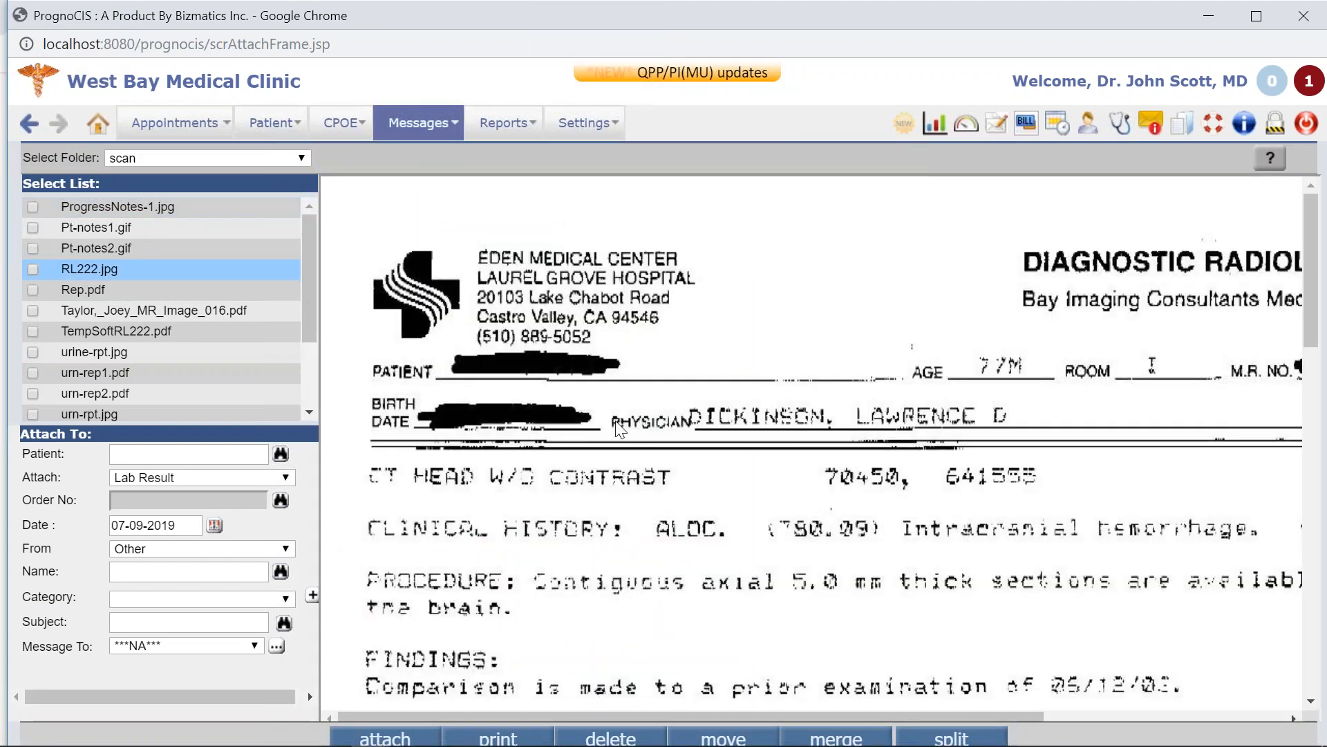
View the EMR Dashboard and the Promoting Interoperability dashboard, and close the latter.
left_click(937, 127)
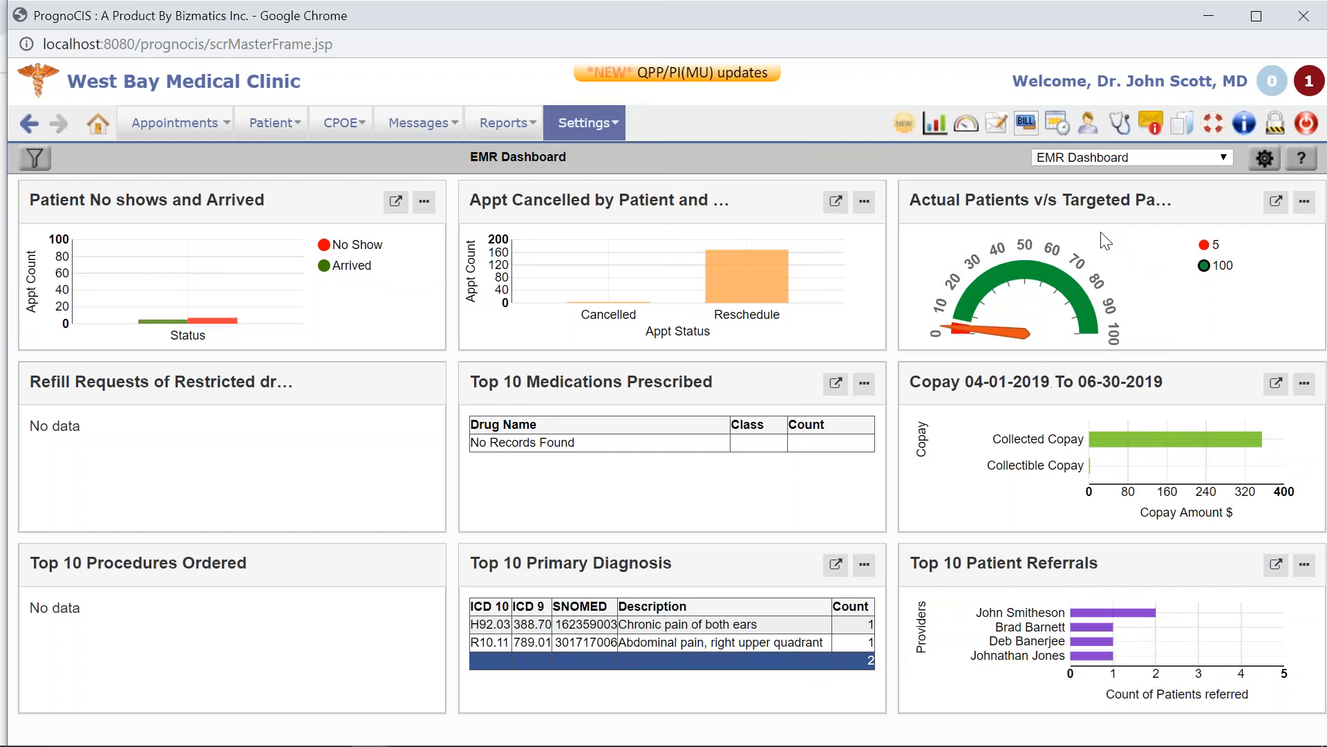
left_click(967, 127)
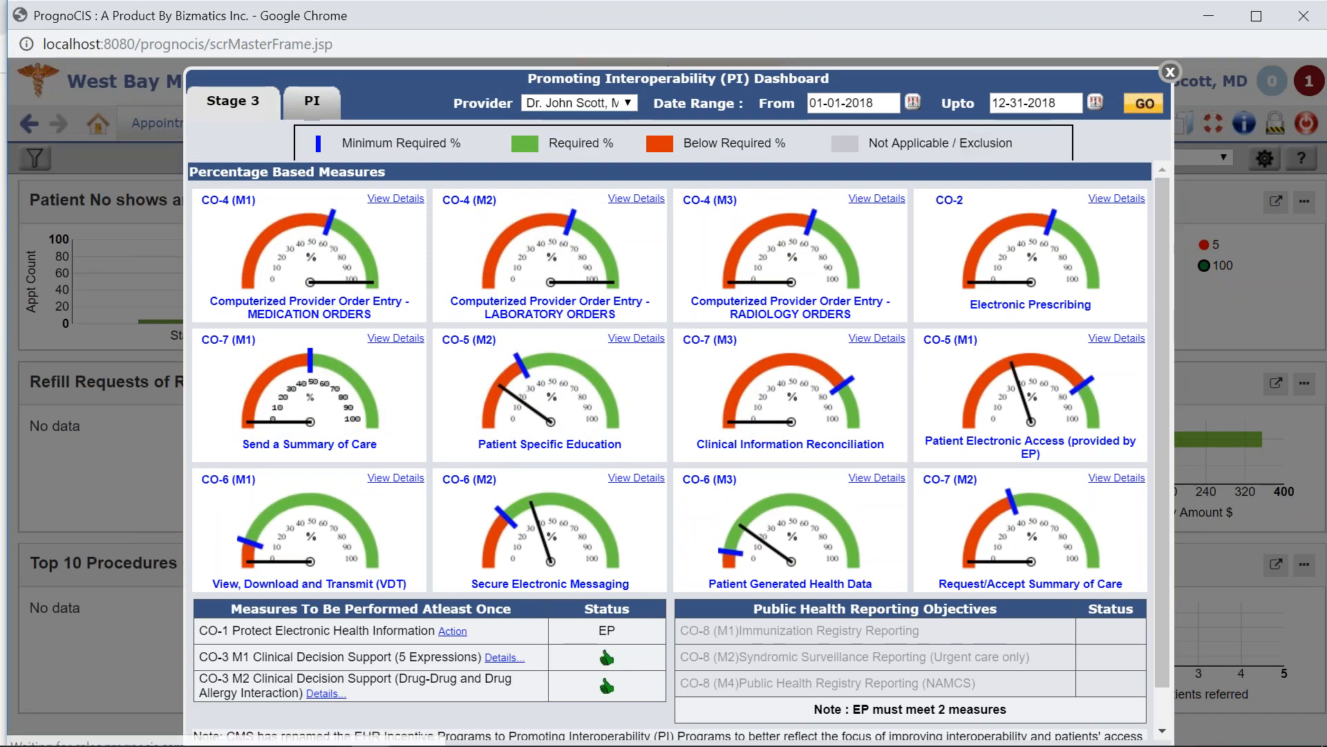
left_click(1171, 73)
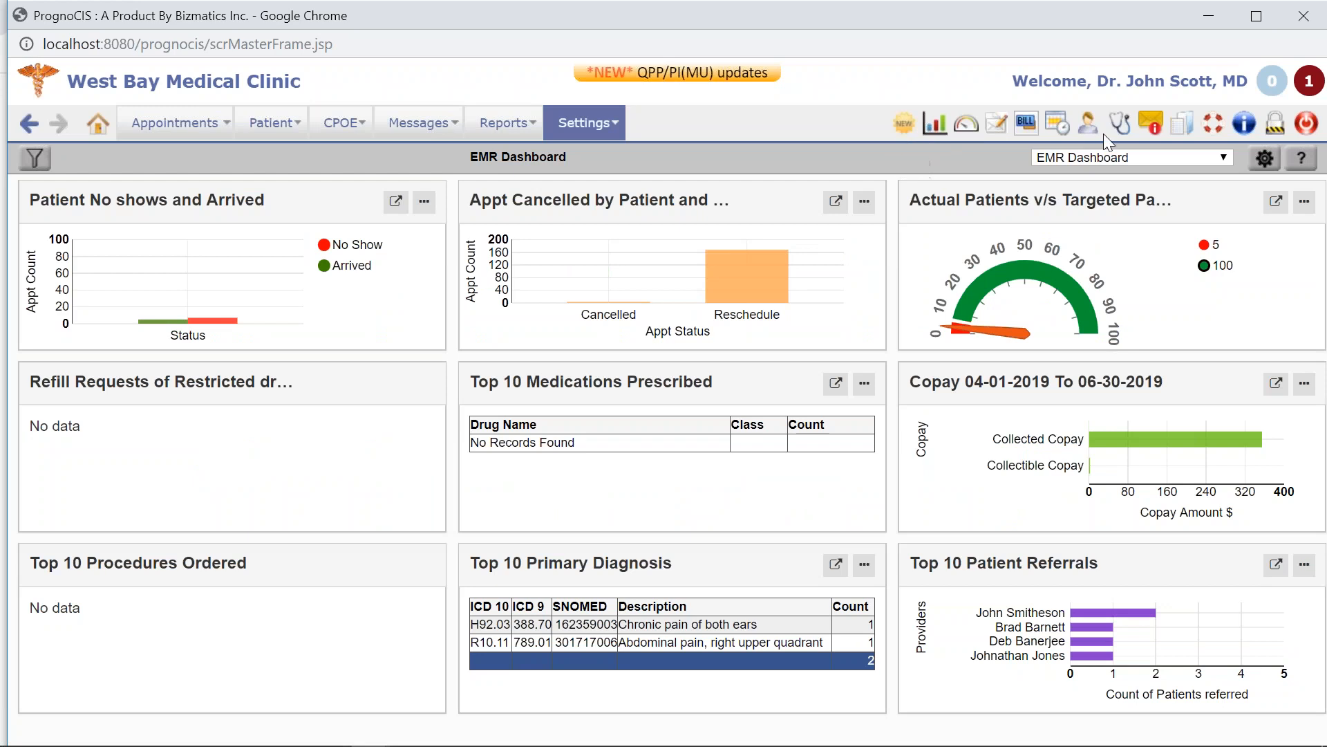
Open the encounter's reports, load the Superbill-1 template and review its diagnoses, procedure codes and co-payment details.
left_click(1120, 125)
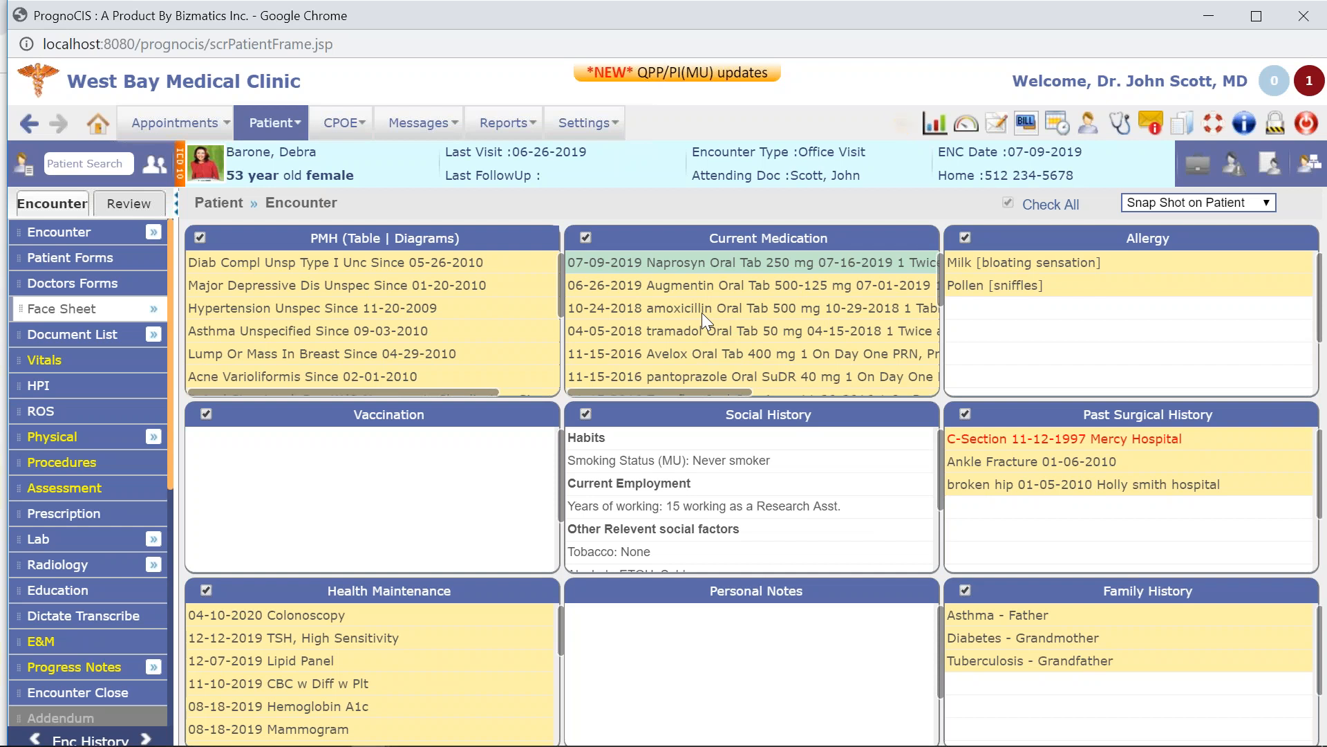
mouse_move(97, 677)
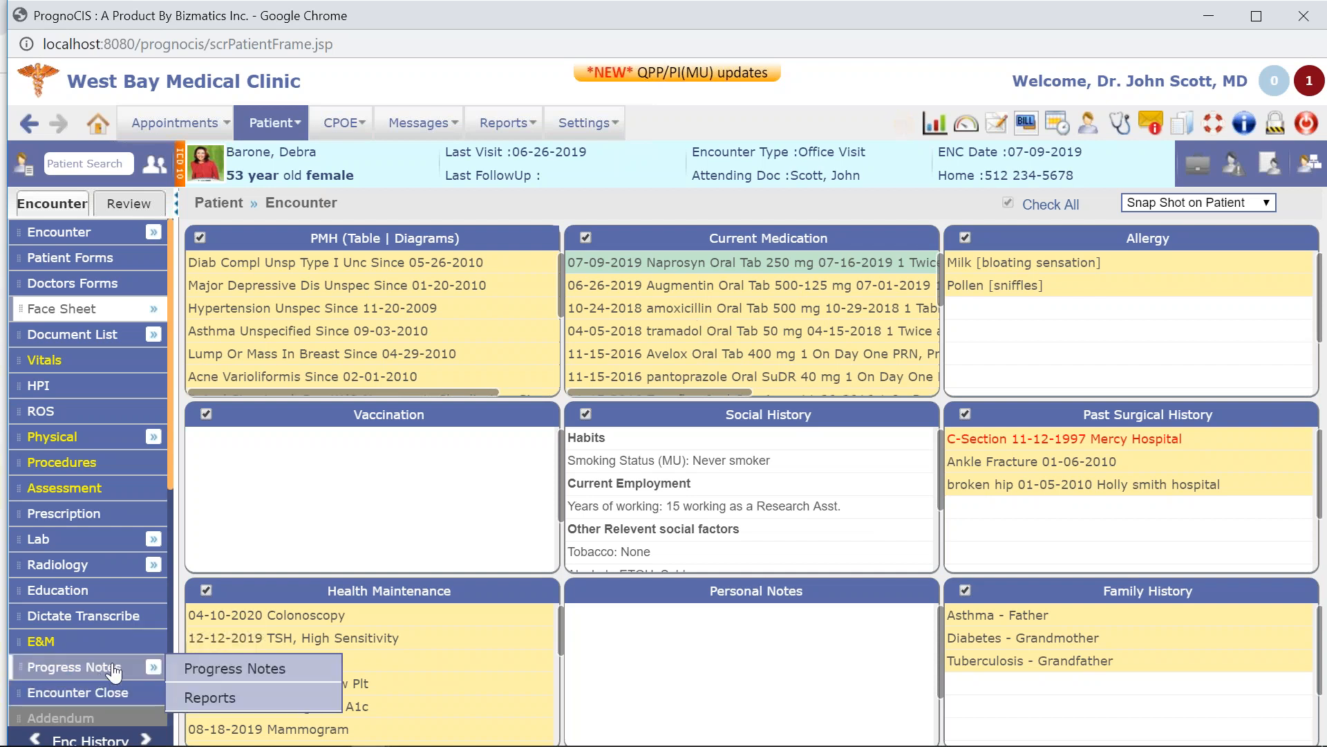
left_click(209, 698)
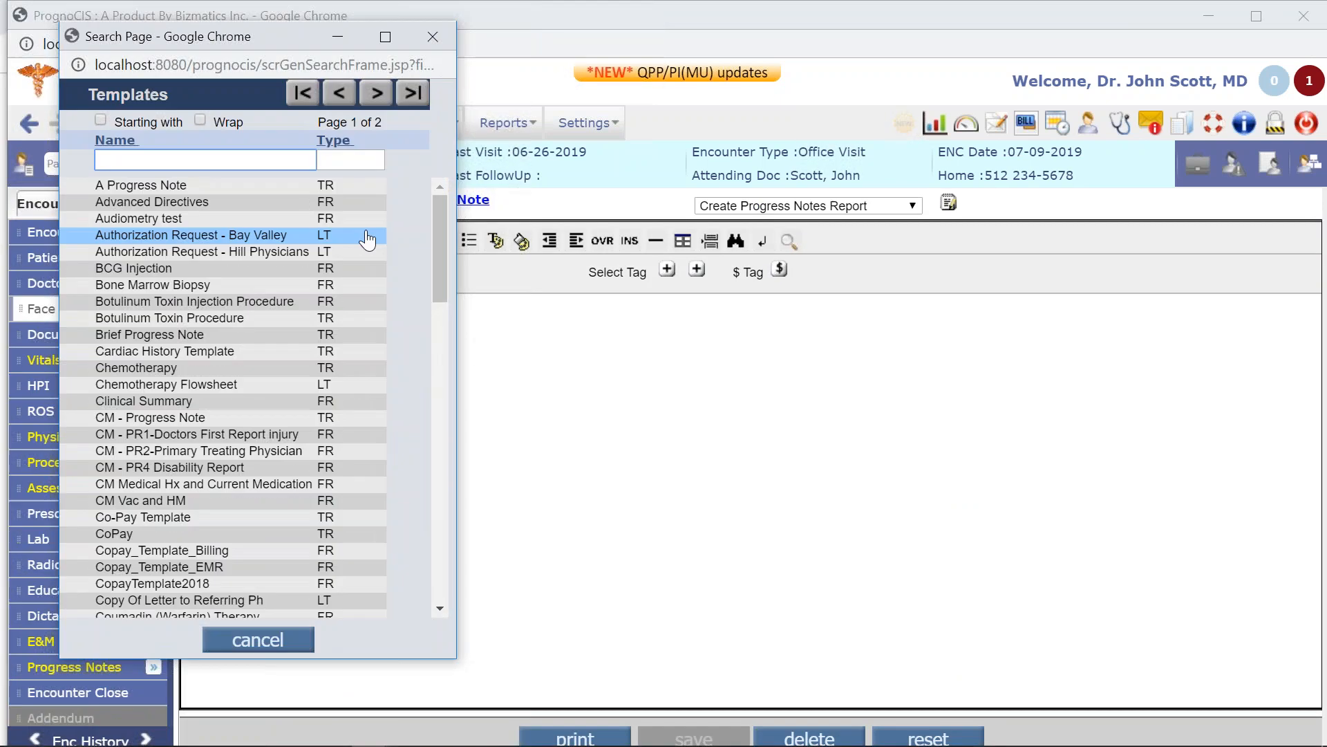
type("su")
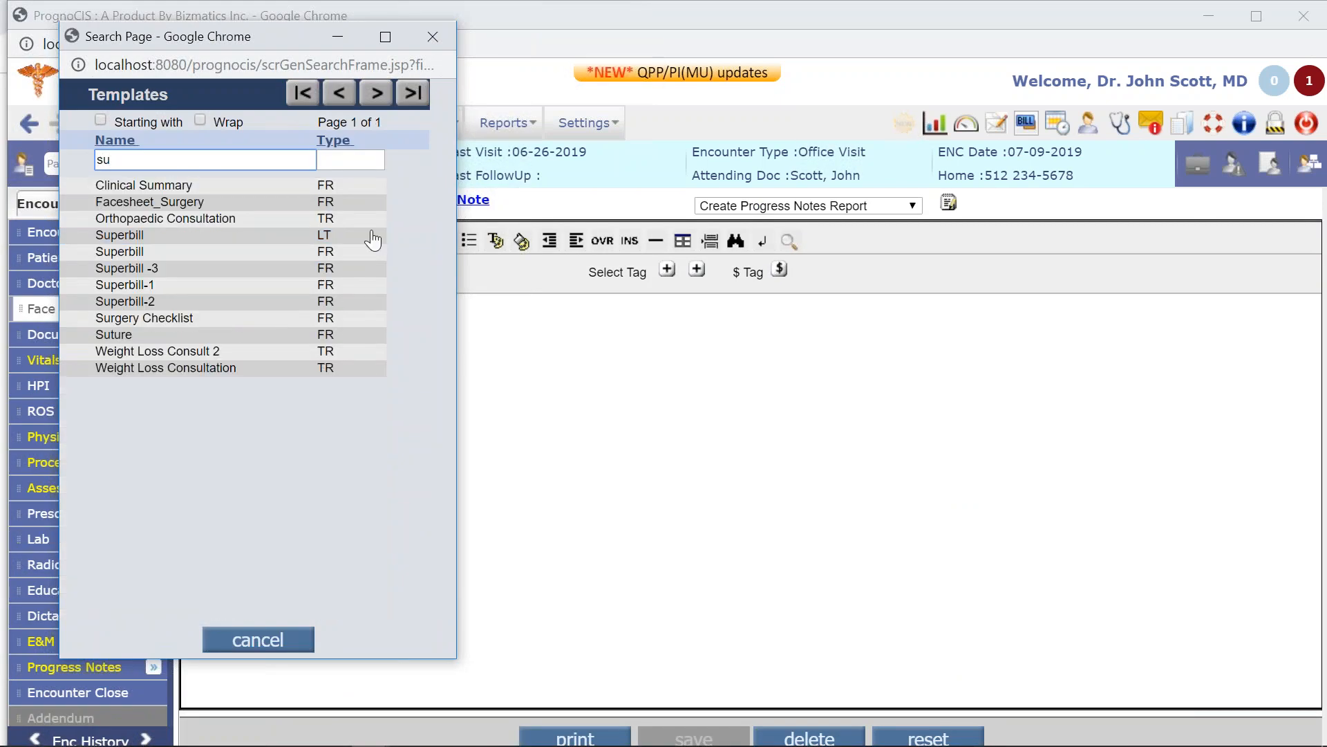
left_click(163, 286)
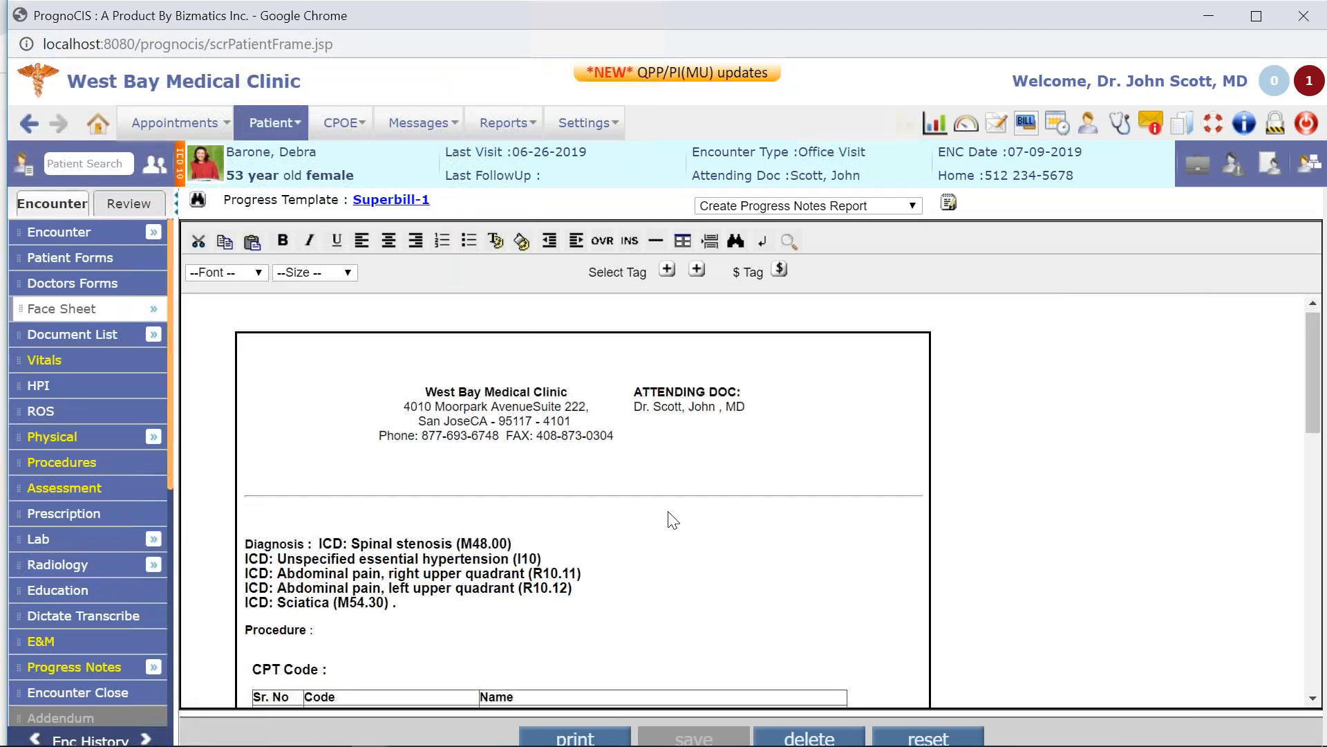
scroll(673, 521, "down", 3)
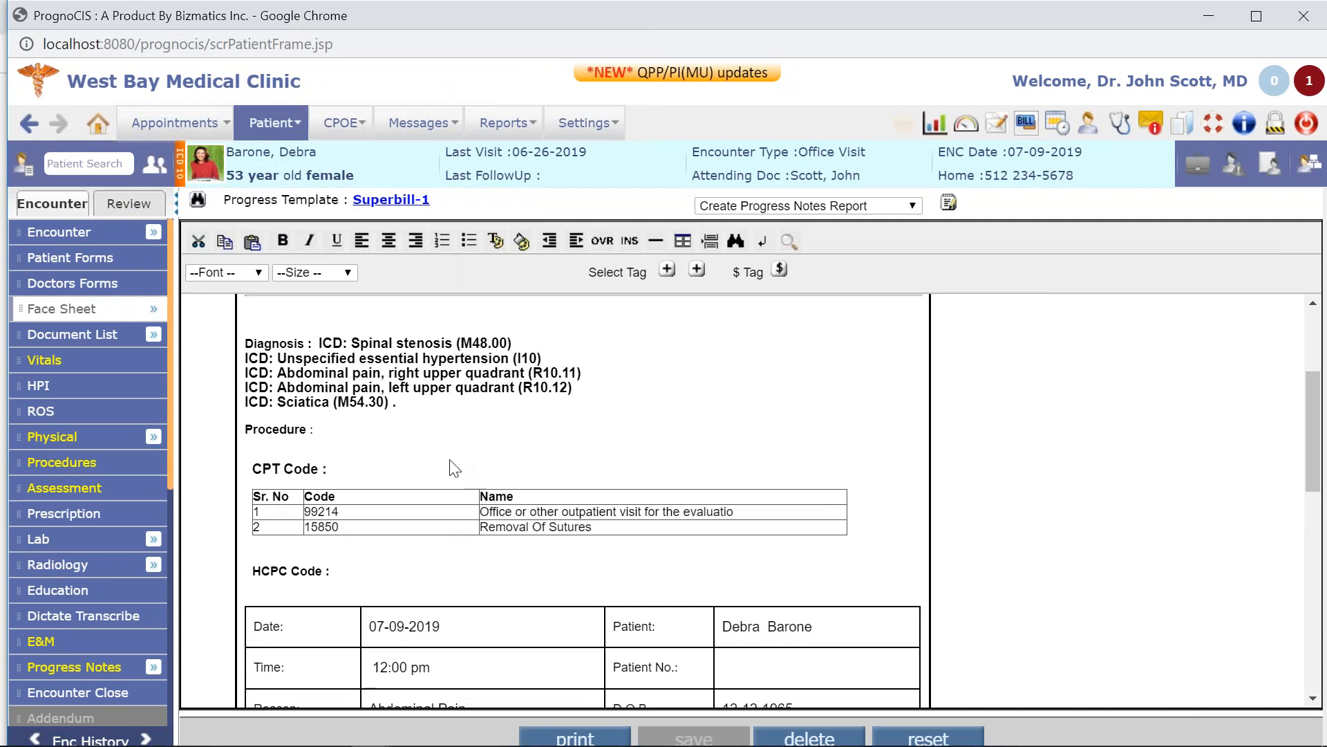
scroll(765, 459, "down", 5)
scroll(509, 410, "down", 5)
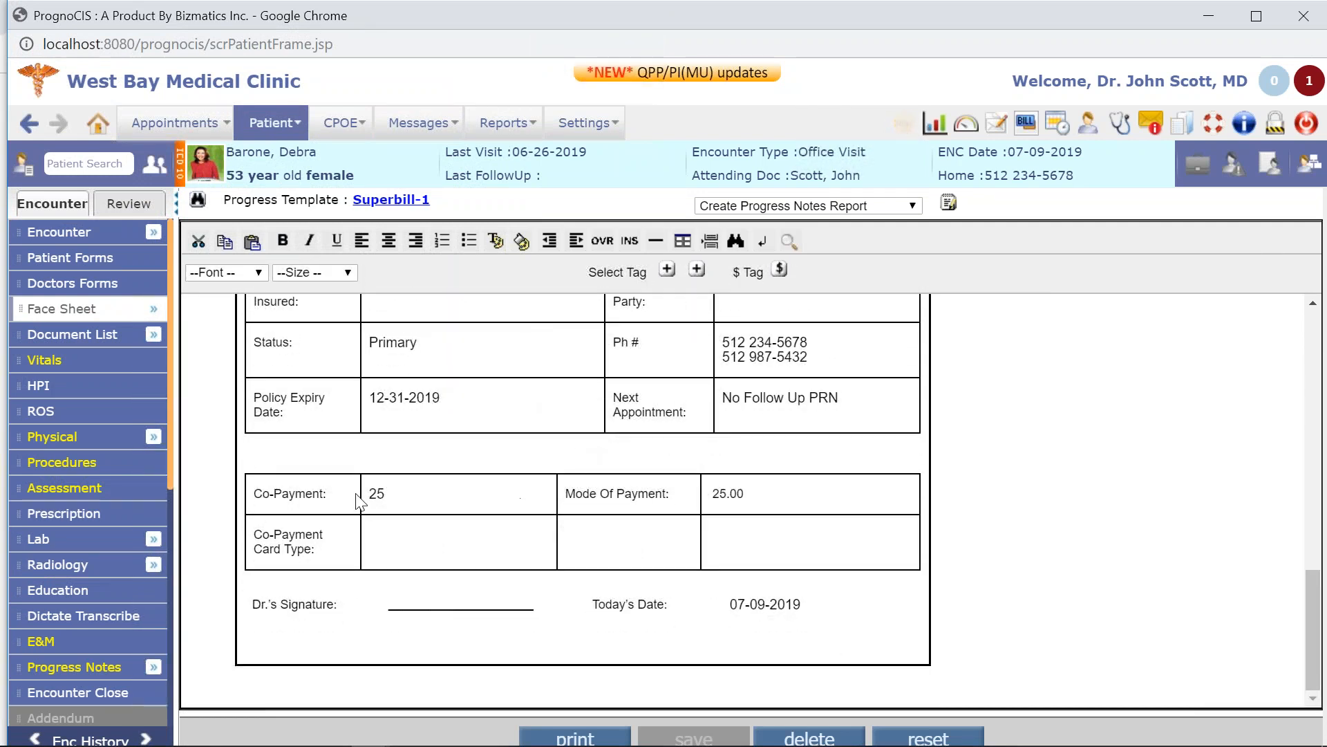
scroll(703, 606, "up", 13)
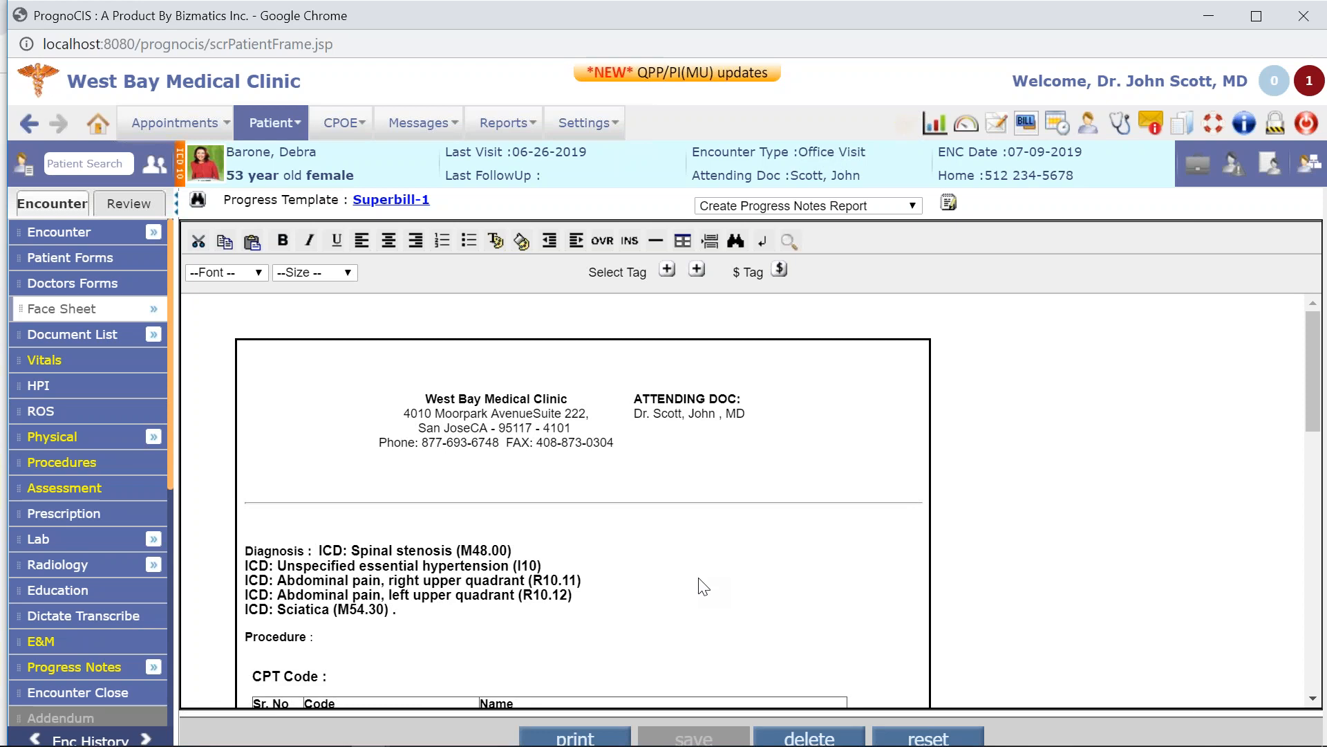
Search the report templates for "sup" and load Superbill-2 for the encounter.
left_click(195, 203)
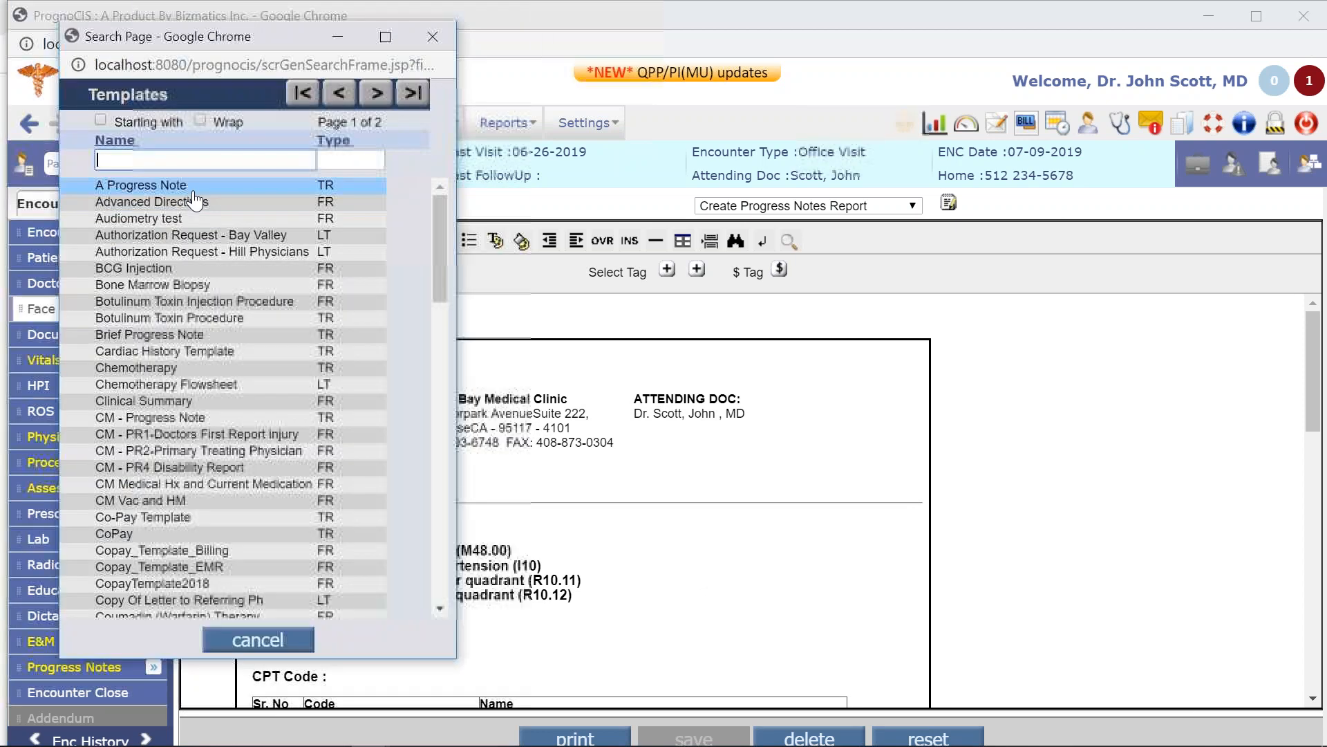
type("sup")
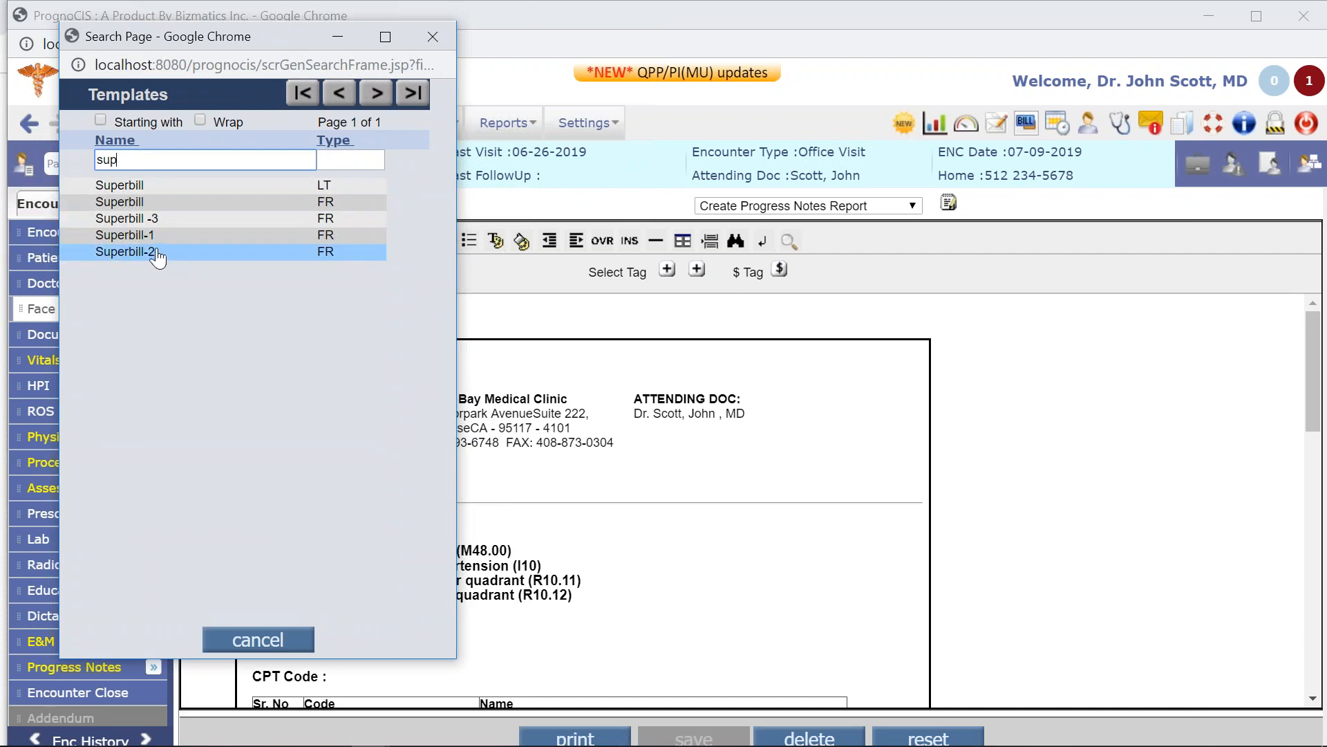
left_click(156, 253)
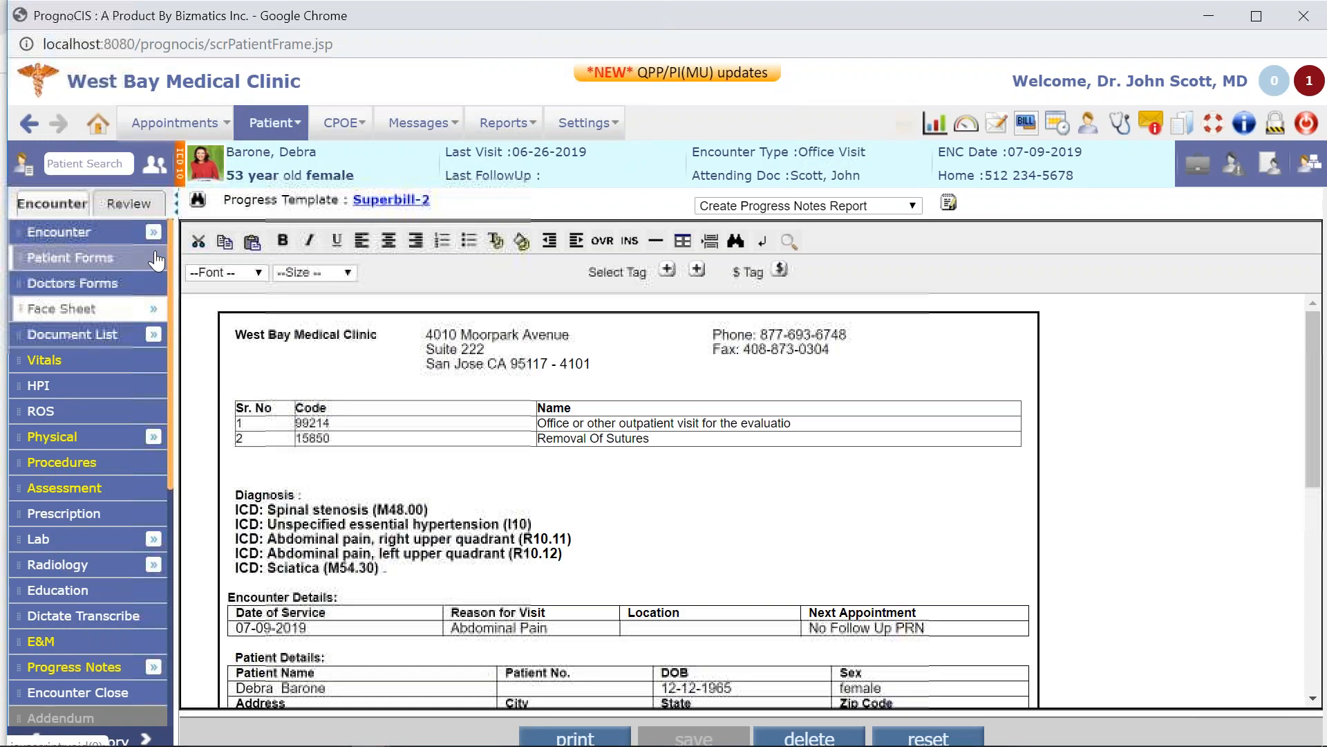
Review the Superbill-2 report down to its co-payment and billing details, and return to the current encounter's face sheet.
scroll(708, 476, "down", 7)
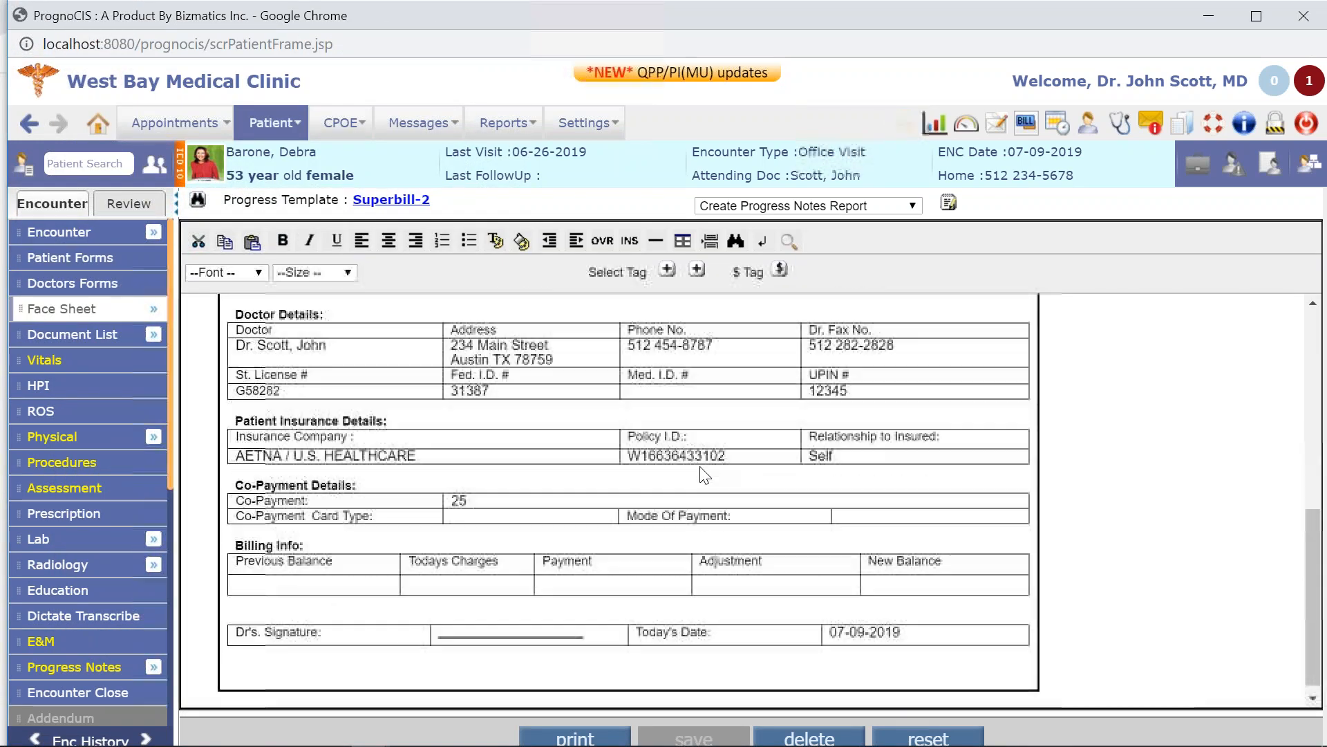
scroll(706, 473, "up", 7)
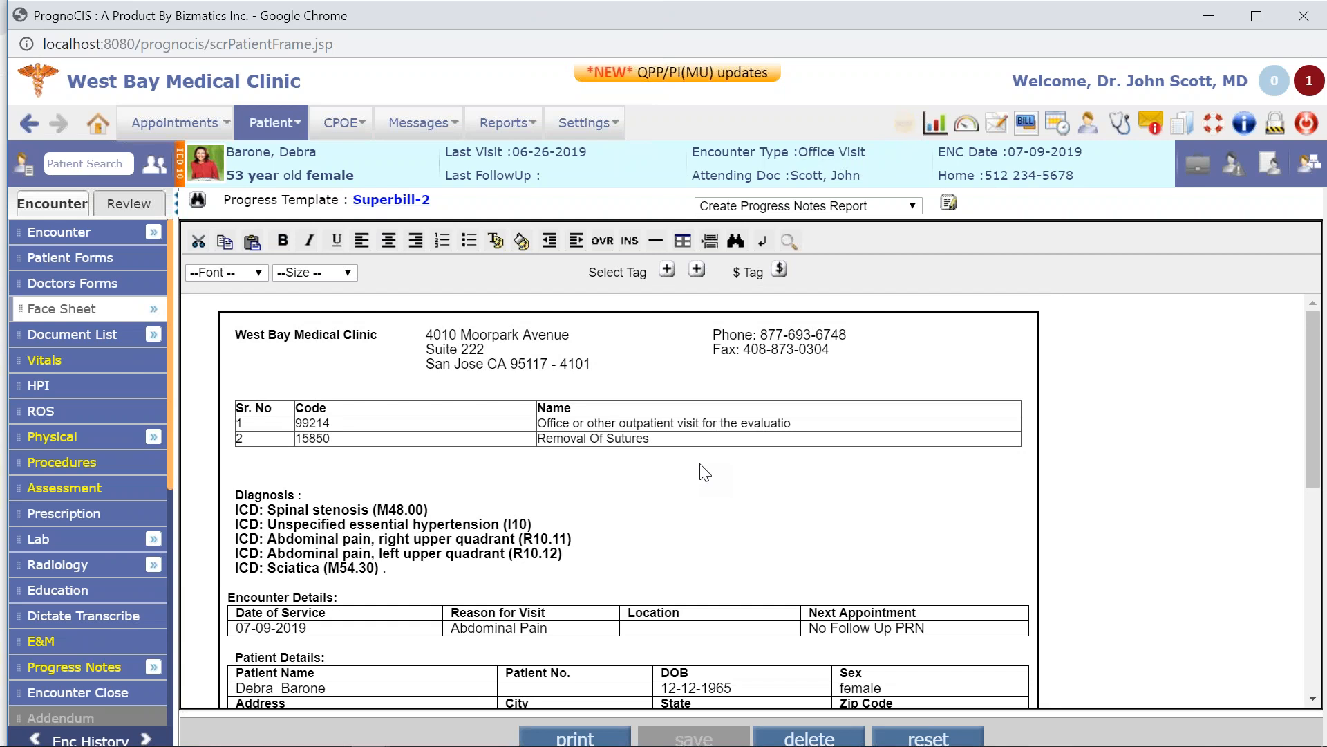
left_click(1120, 128)
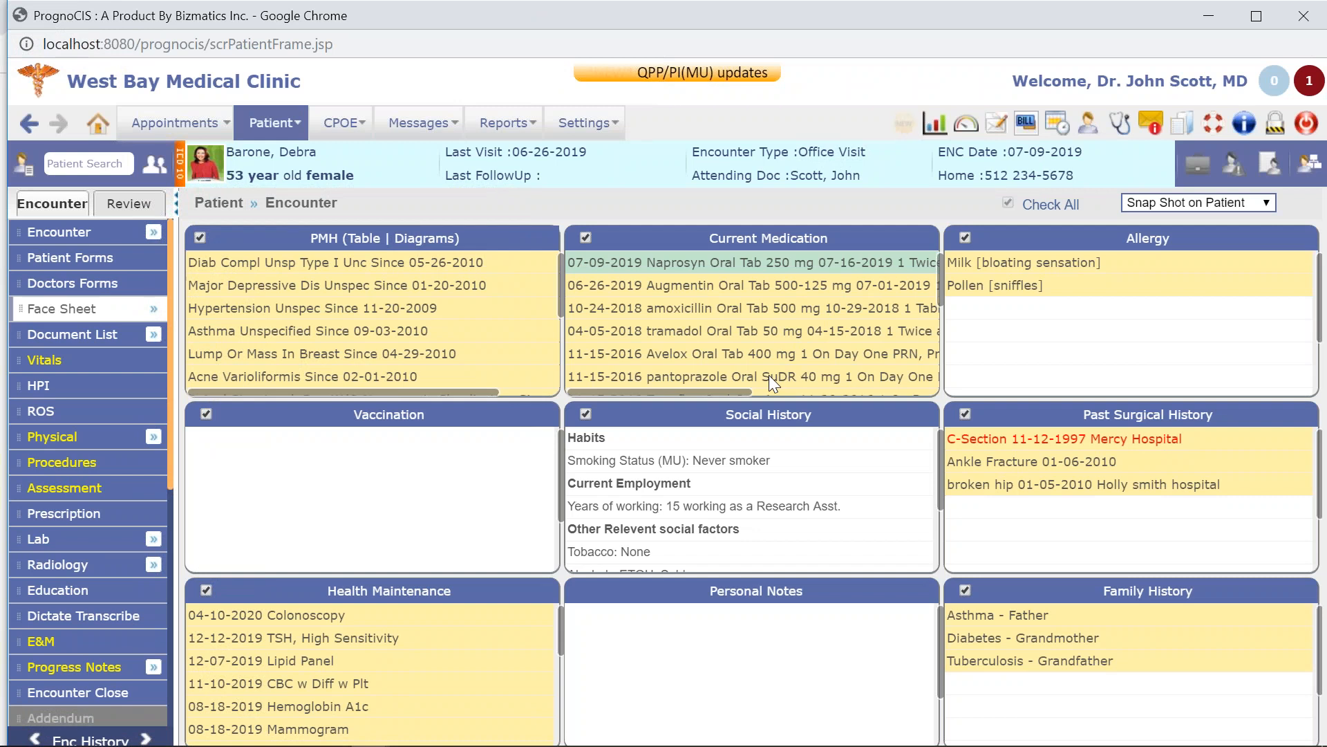
Open the tabular reports, search the report names for "a1c" and select the "Patients with HgBA1C > 8" report.
left_click(503, 124)
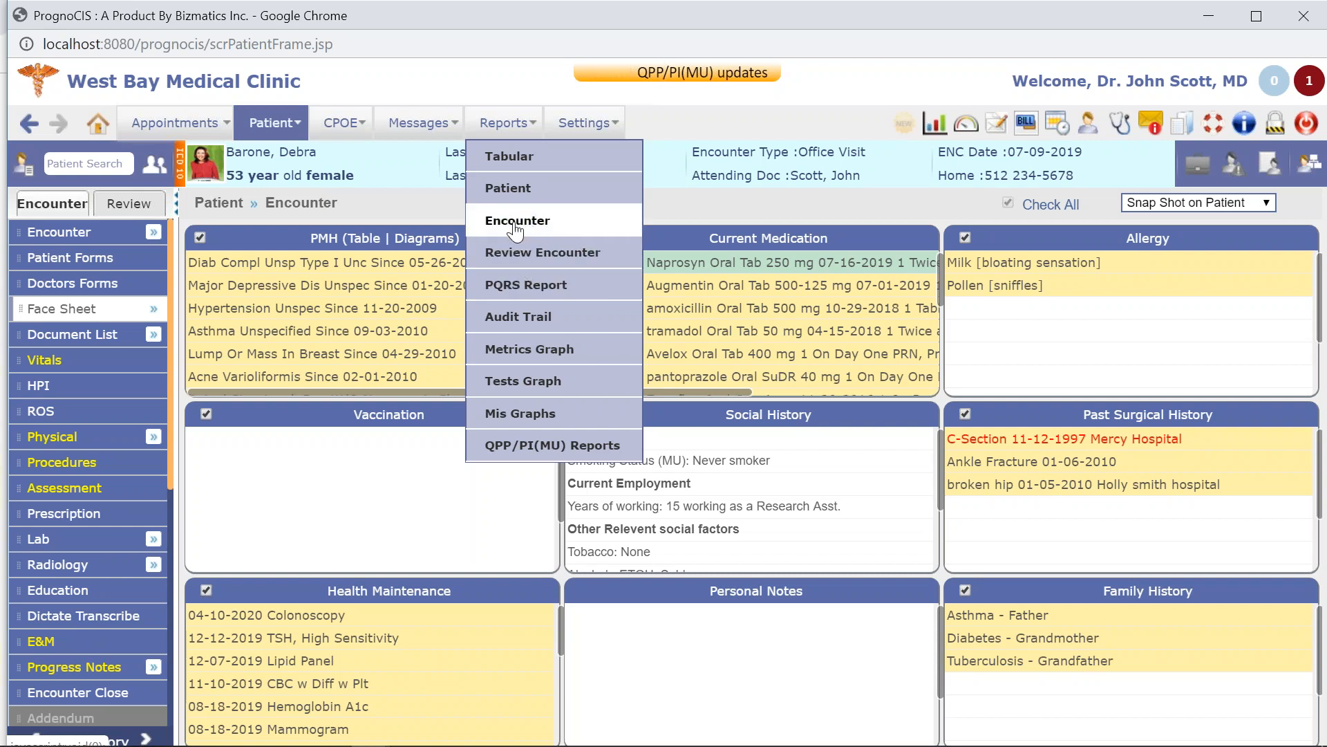
left_click(518, 156)
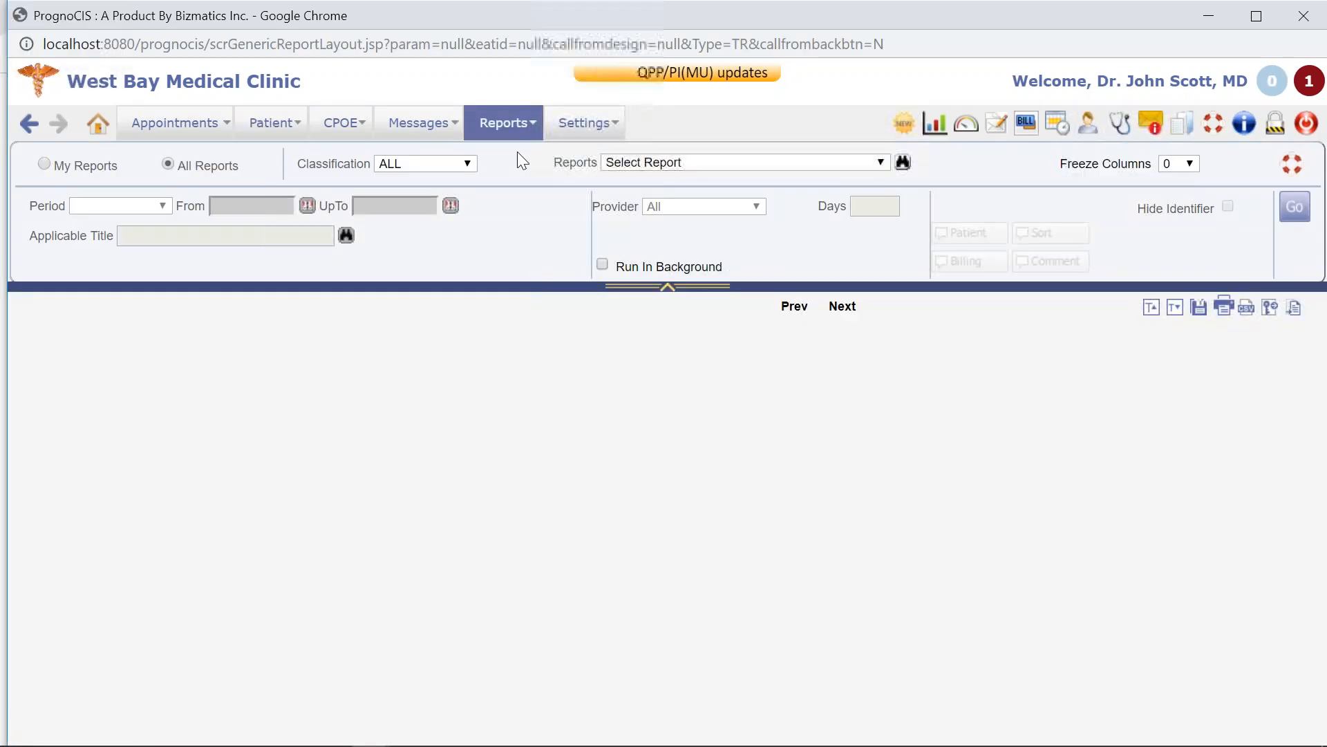
left_click(903, 162)
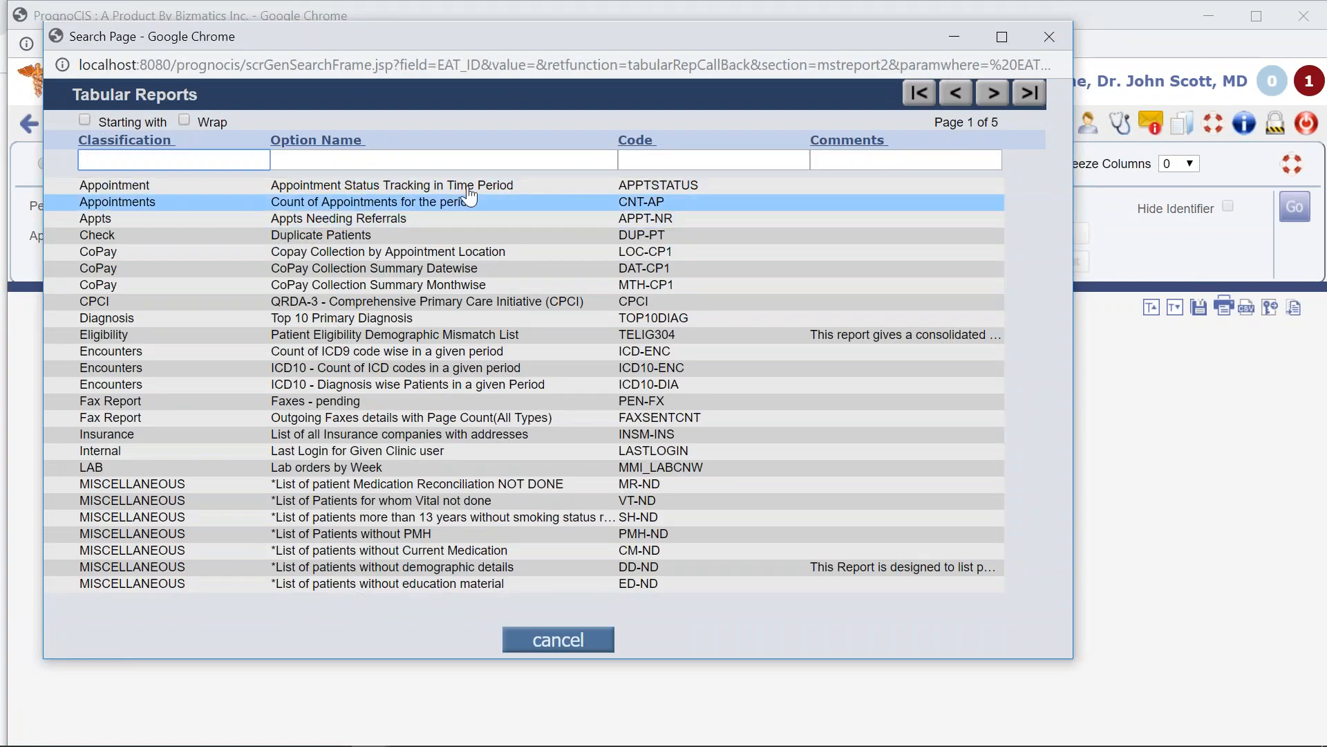
left_click(393, 159)
type("a")
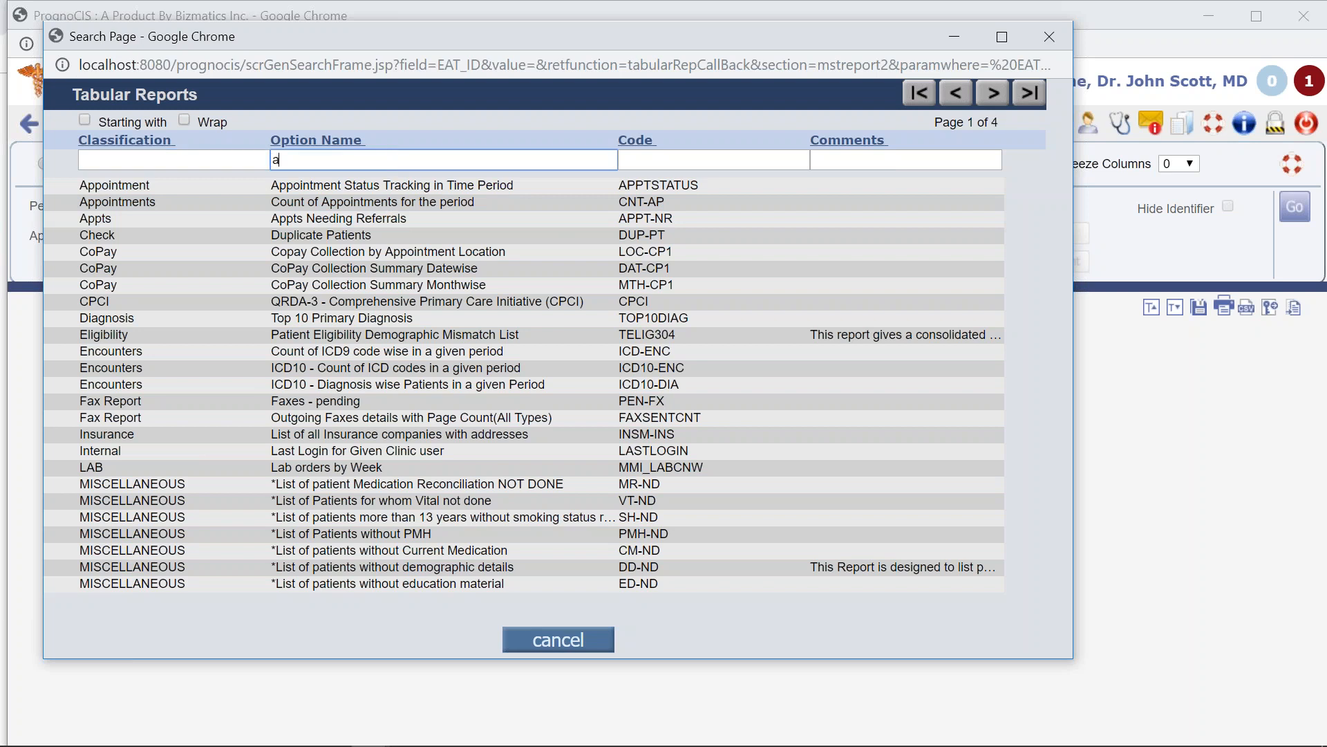
type("1c")
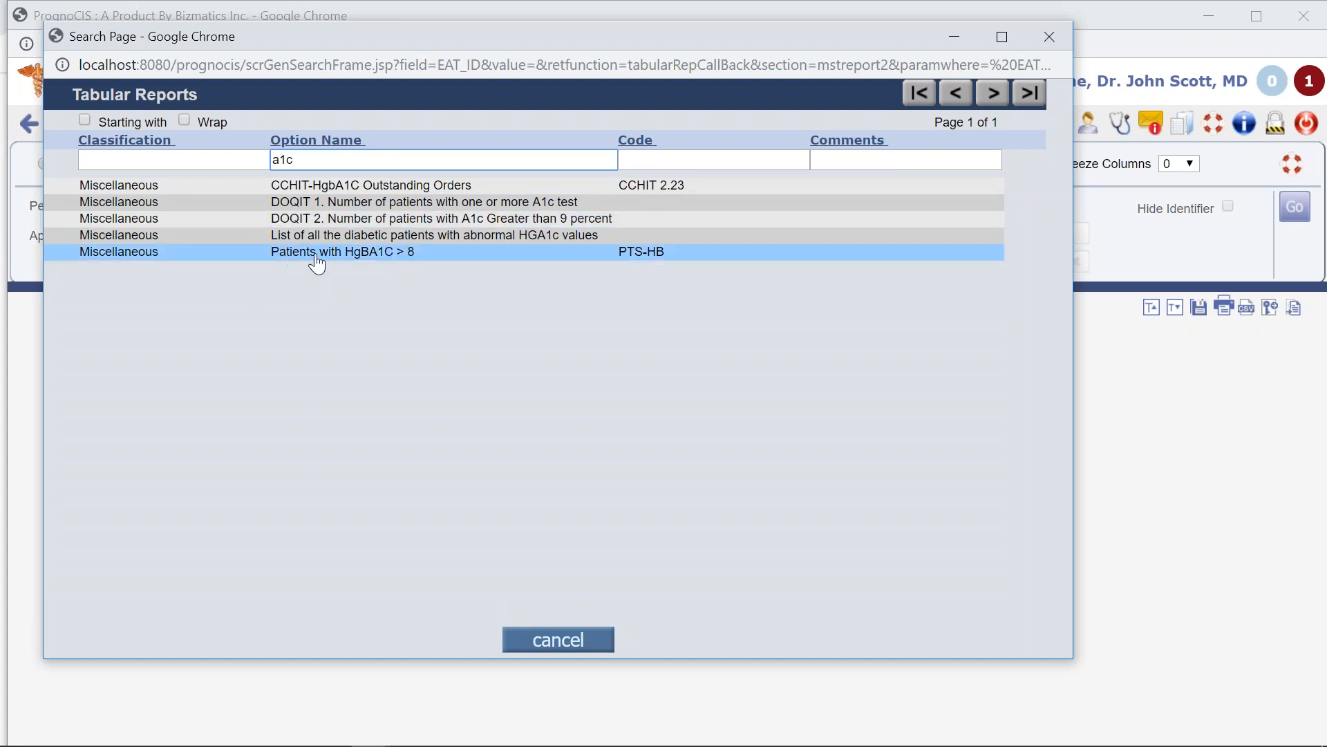
left_click(399, 253)
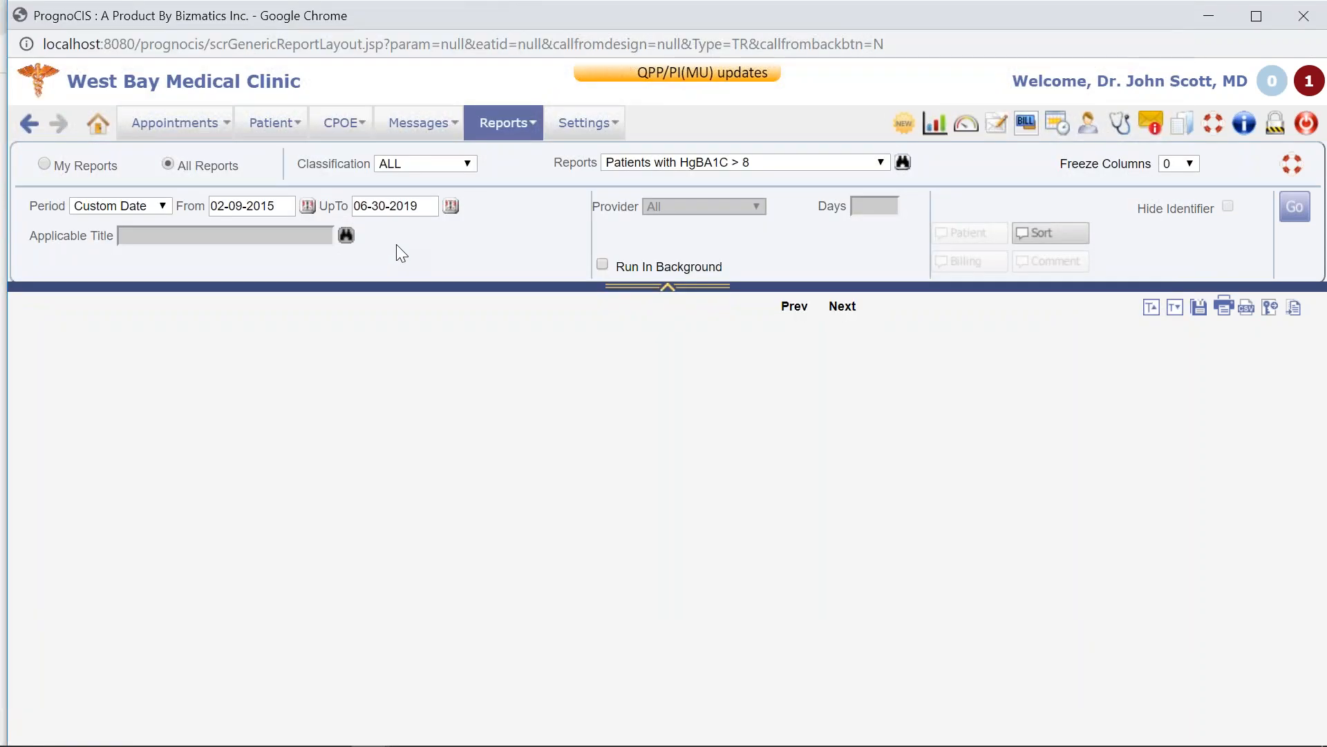
Set the report period's end date to 07-09-2019 and run the report.
left_click(451, 205)
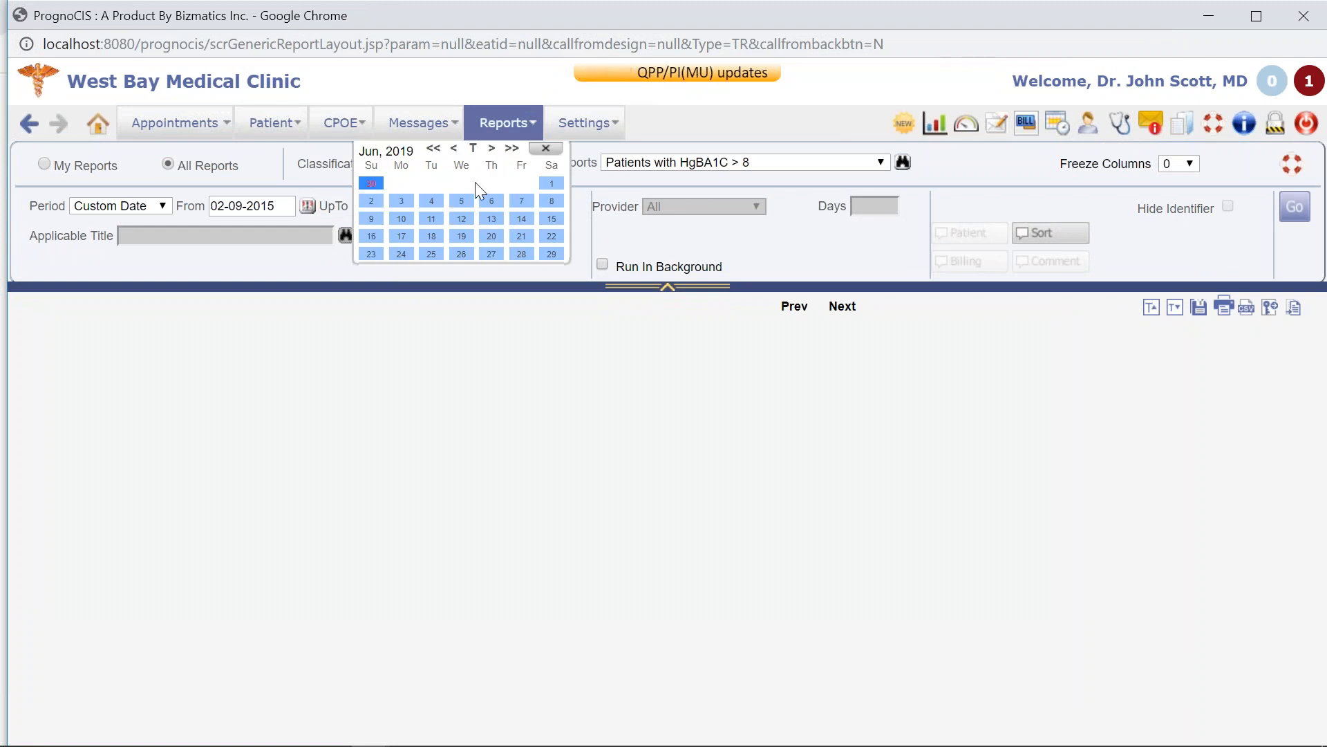
left_click(475, 149)
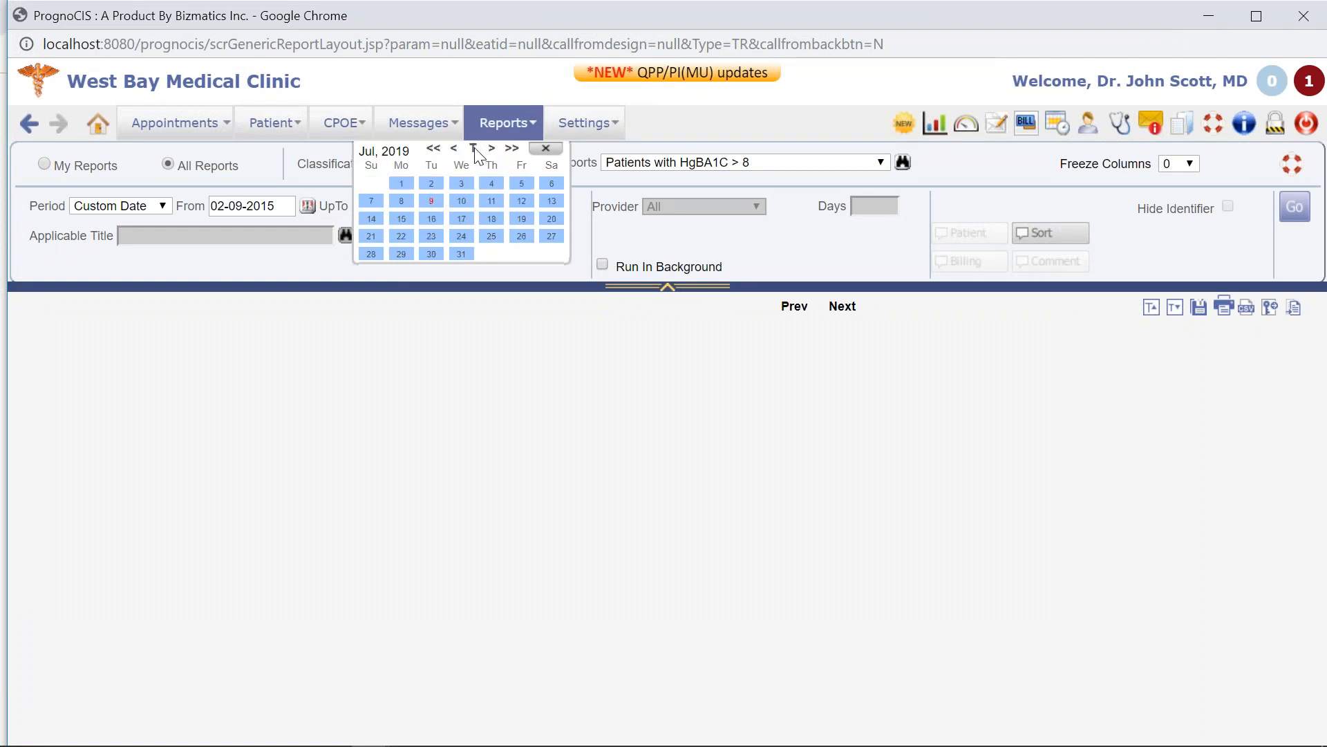
left_click(432, 200)
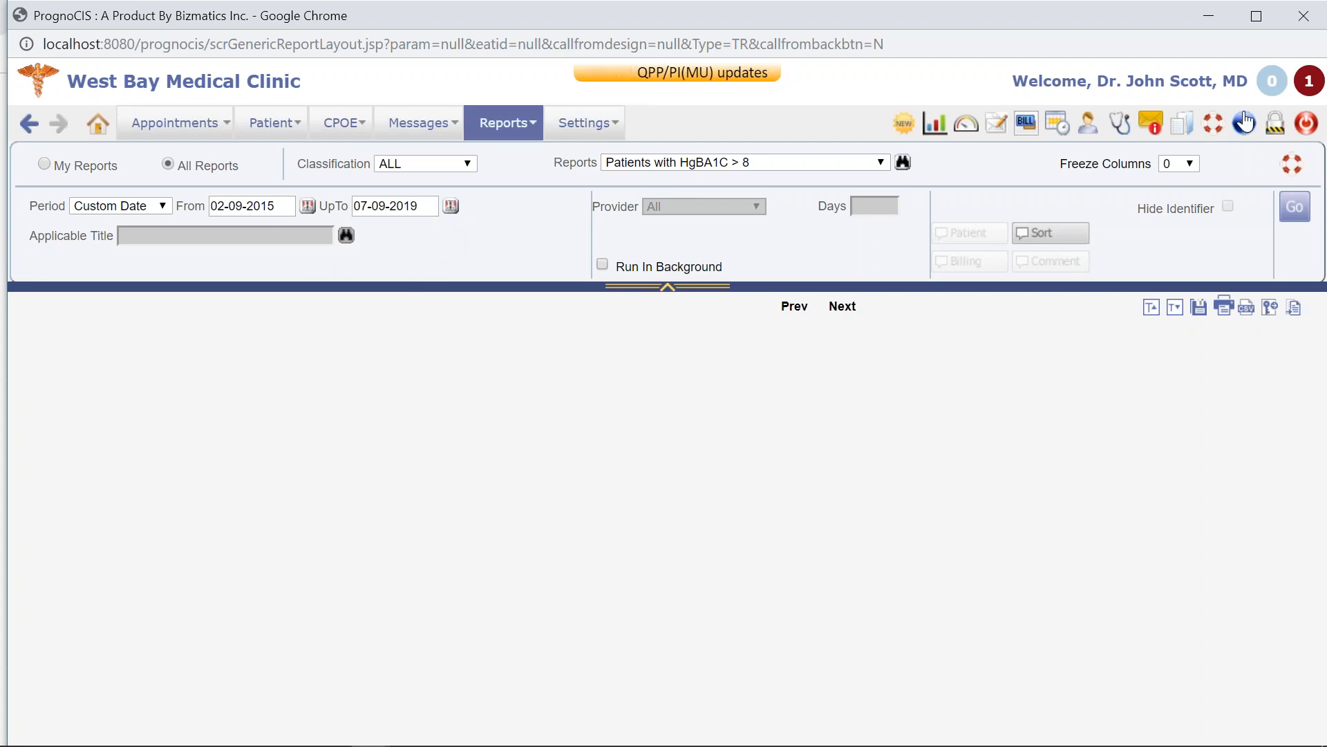
left_click(1295, 206)
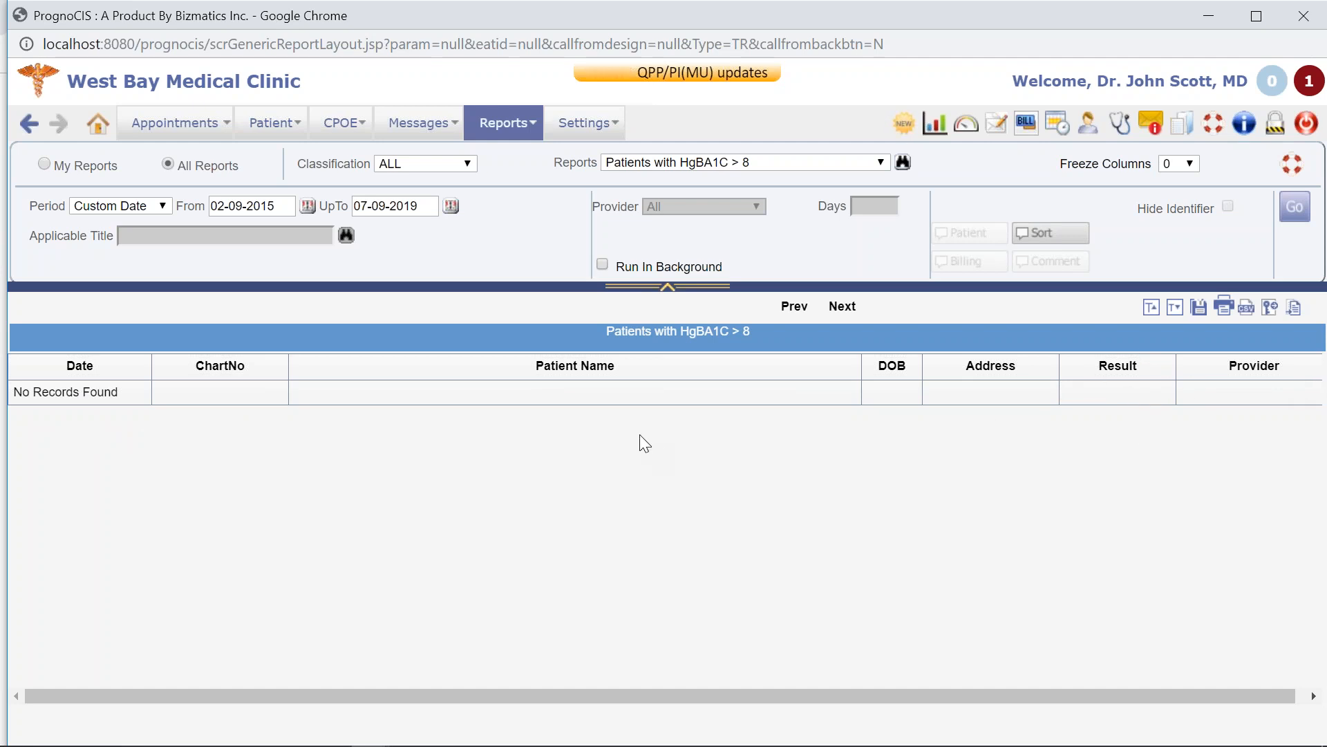
Search the tabular report designs in Configuration for "a1c", open "Patients with HgBA1C > 8" and examine its column definitions.
mouse_move(588, 123)
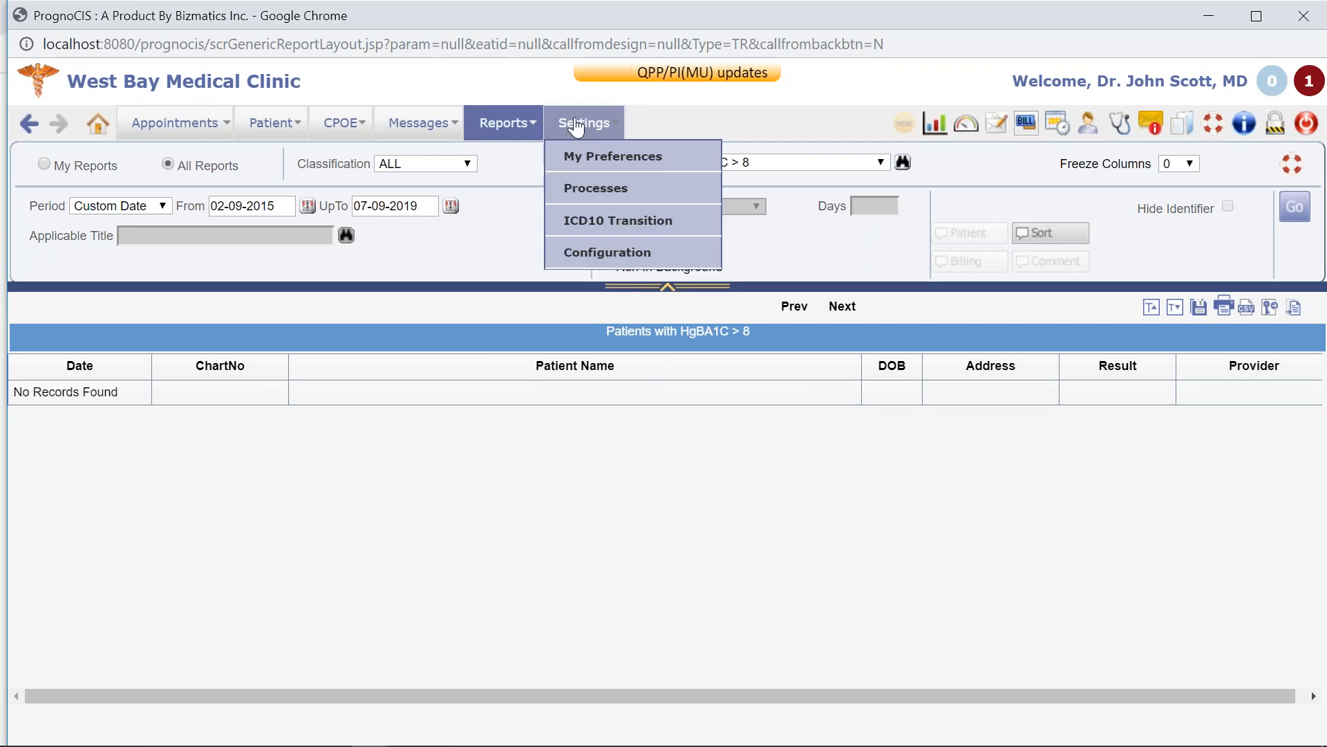
left_click(603, 253)
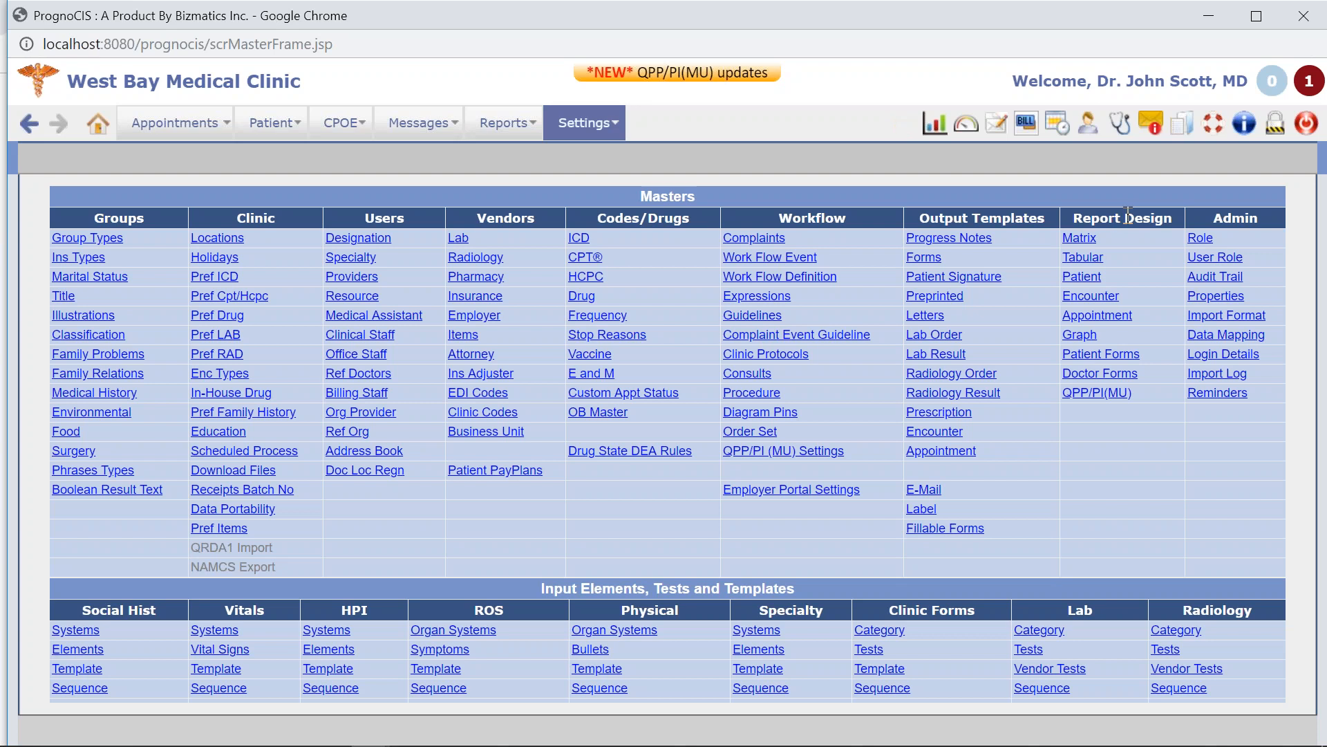
left_click(1085, 259)
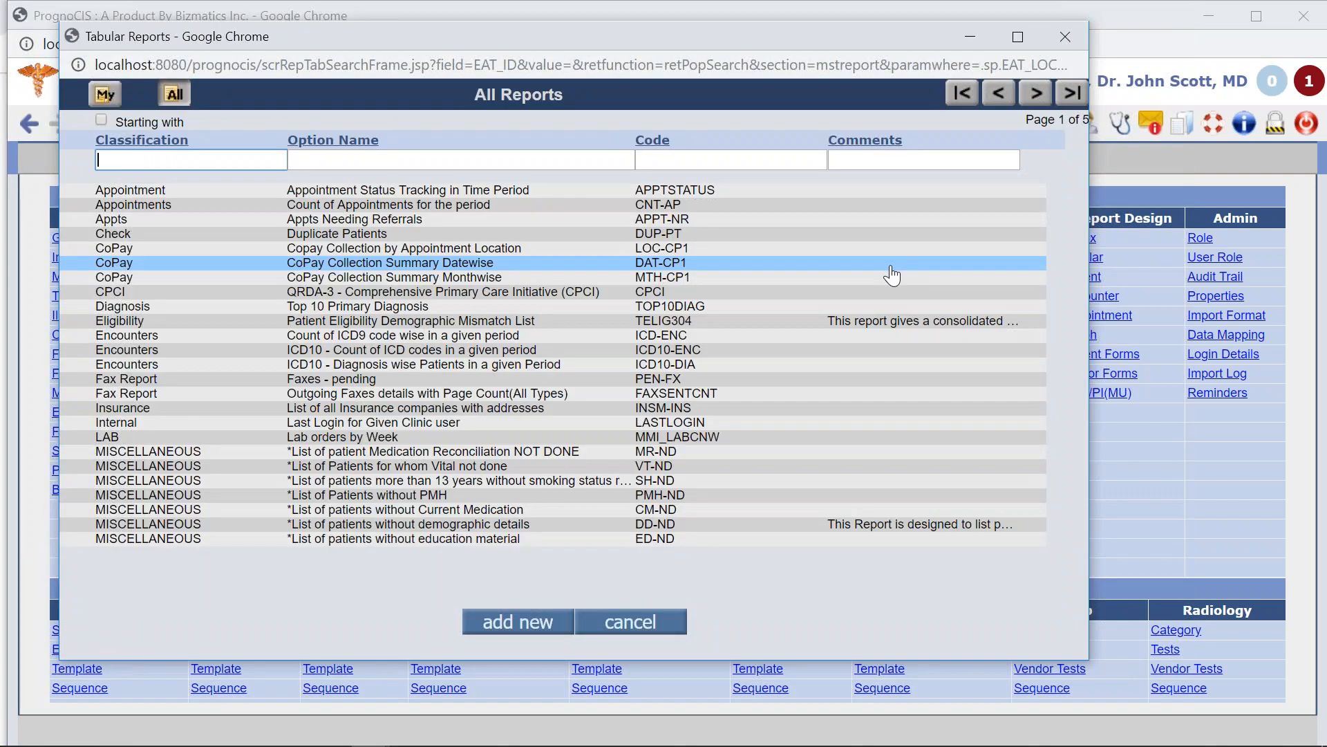
left_click(496, 160)
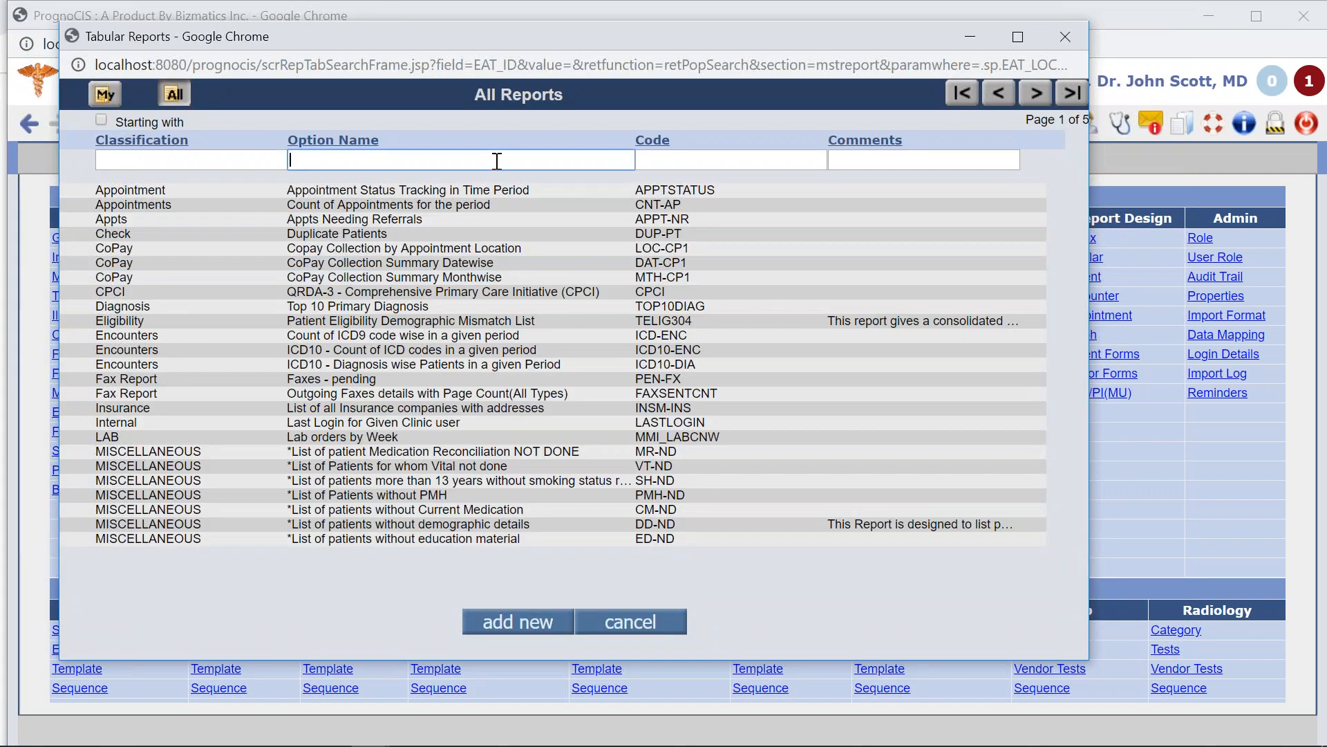
type("a1c")
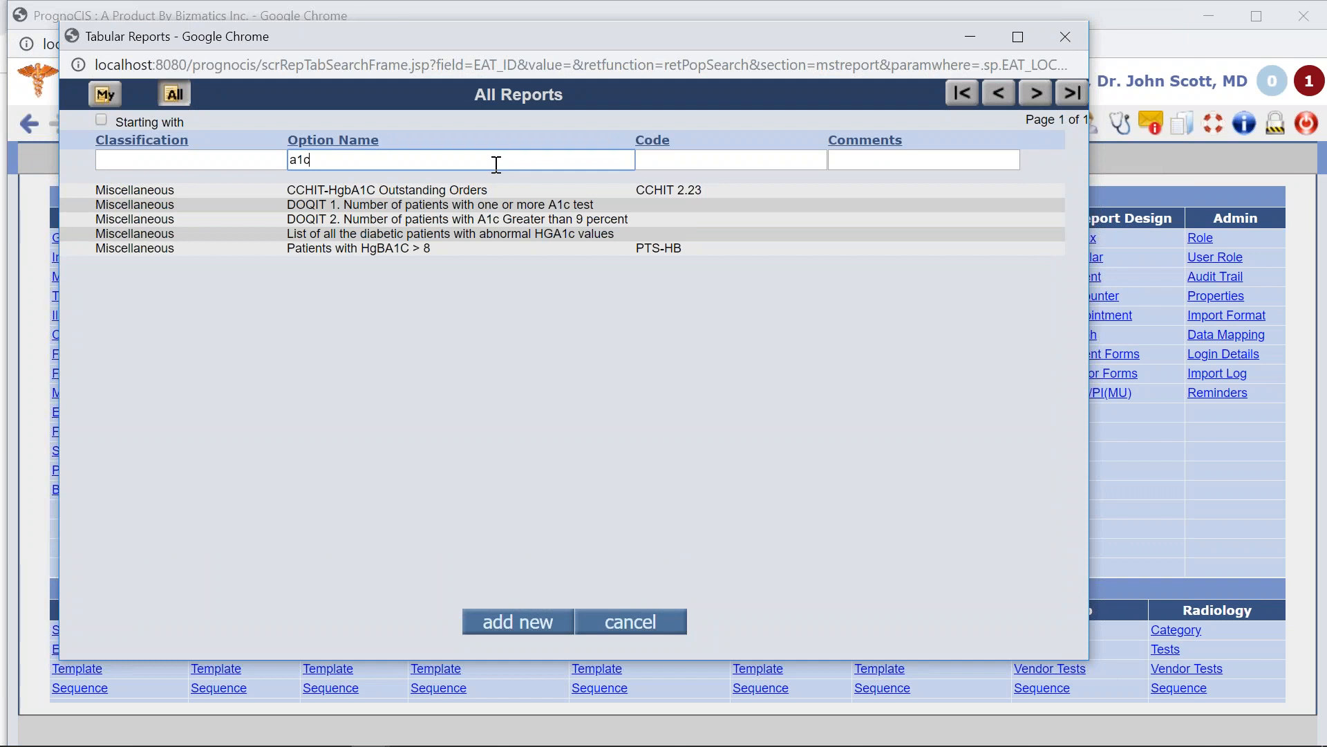
left_click(423, 251)
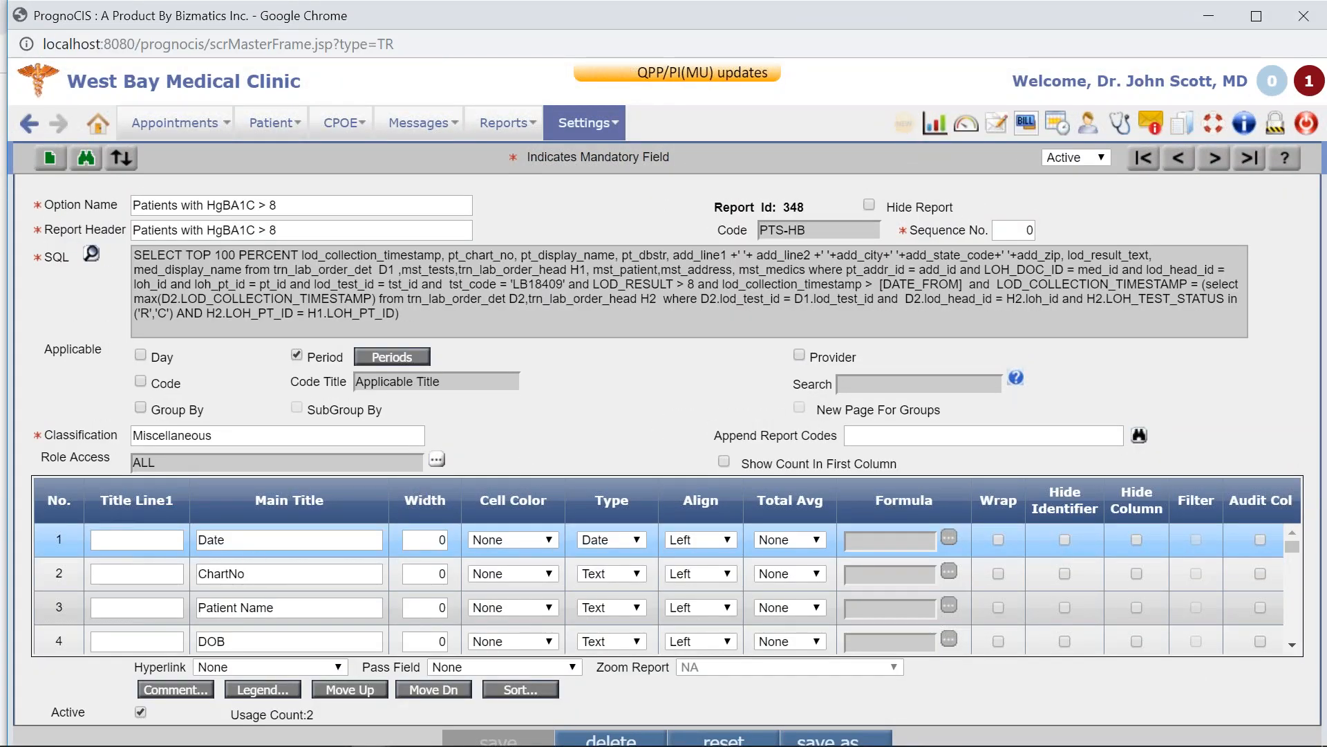
scroll(269, 574, "down", 3)
scroll(269, 574, "up", 2)
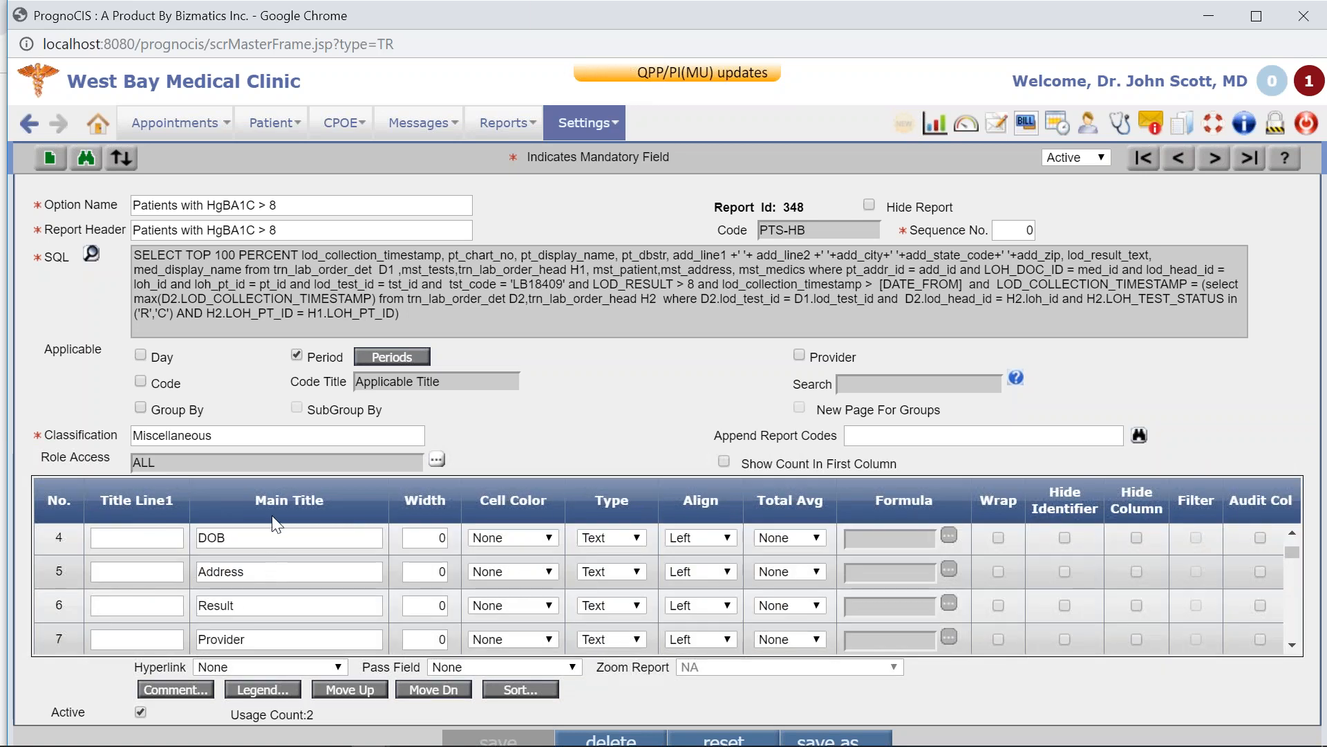
scroll(285, 598, "down", 2)
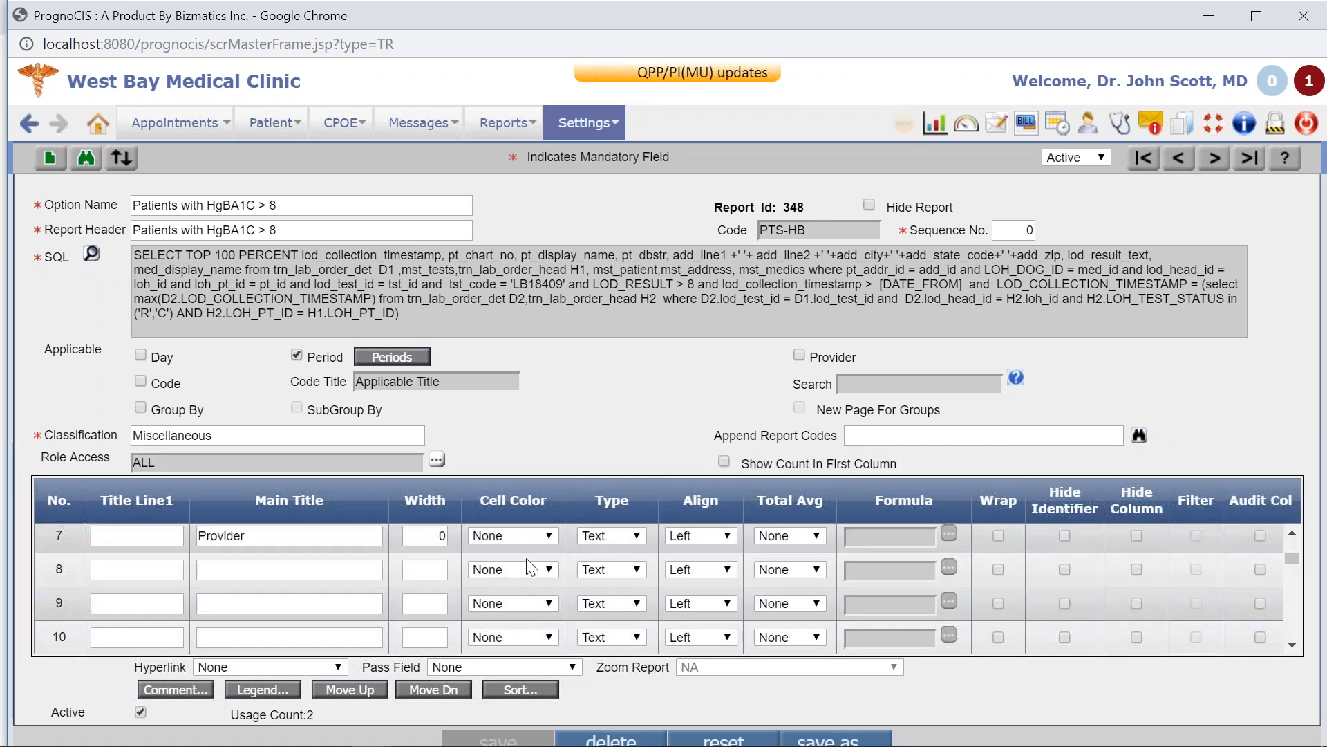
scroll(517, 575, "up", 2)
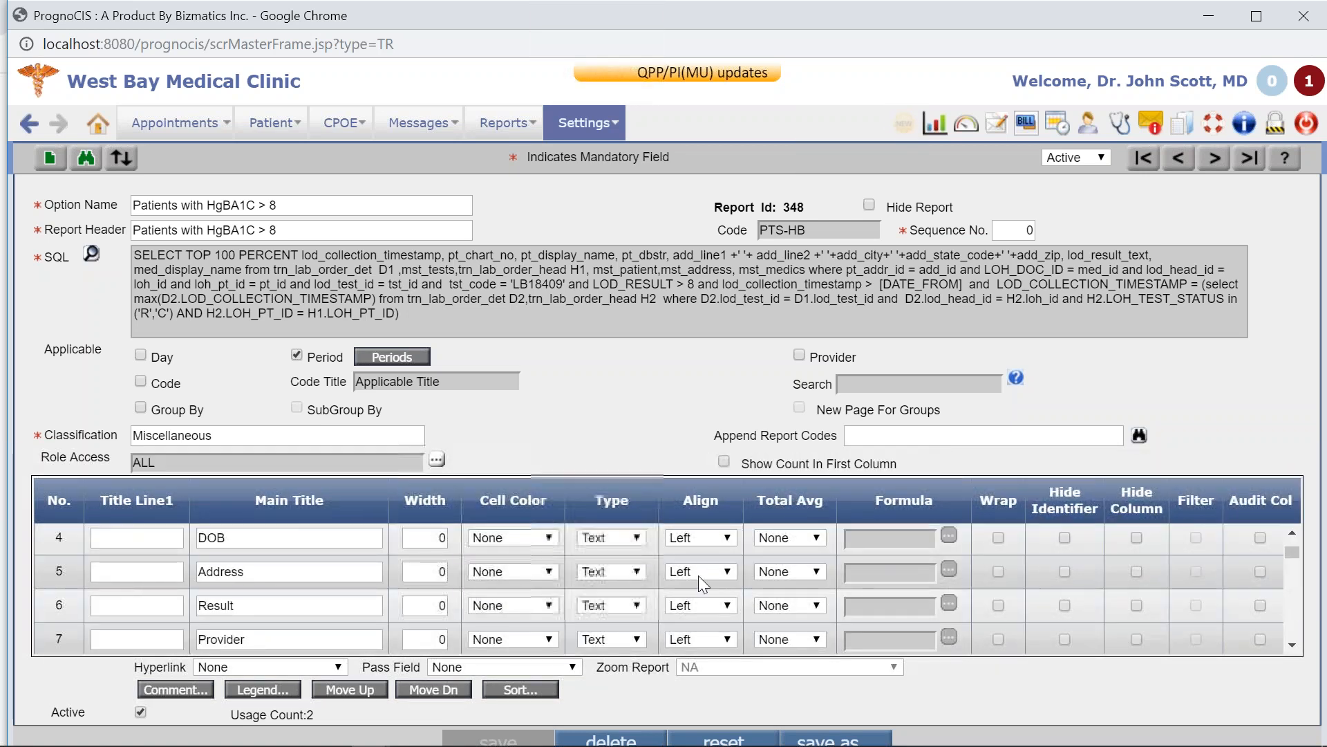
scroll(735, 568, "down", 2)
scroll(733, 575, "down", 4)
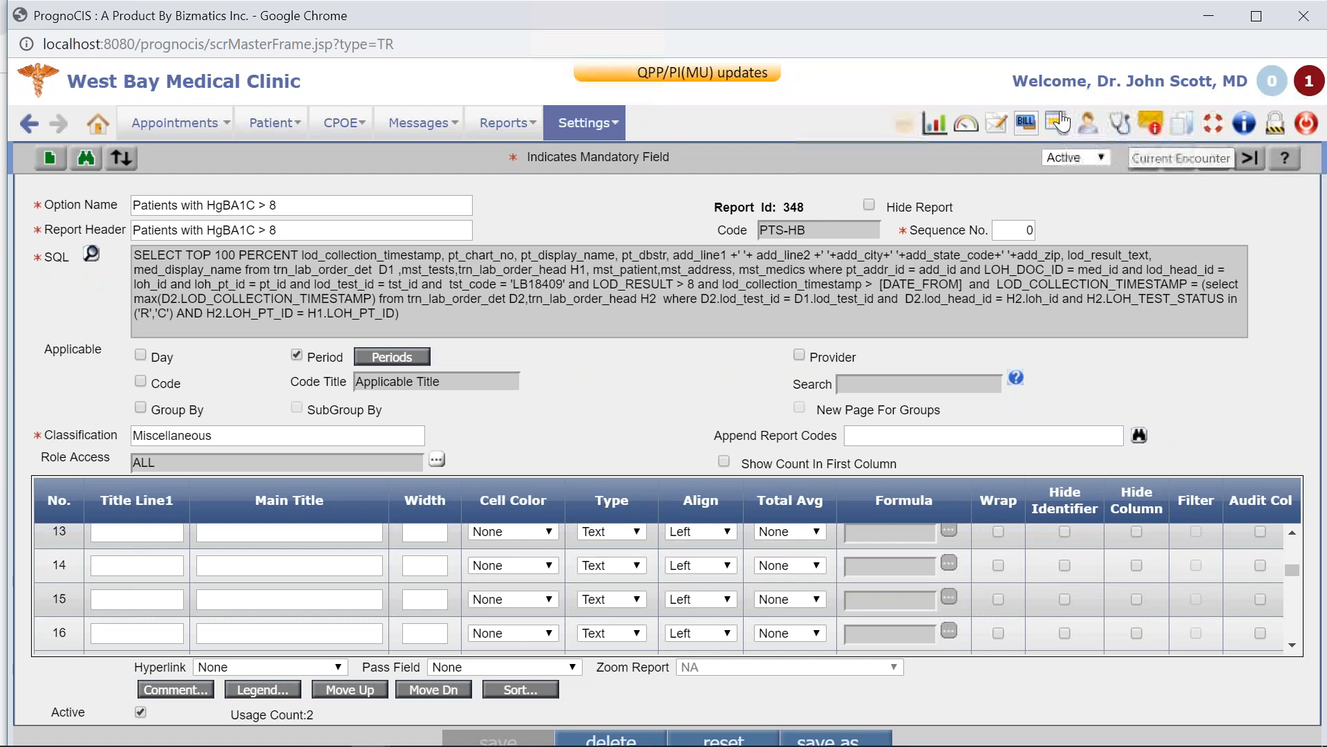
View the Encounter reports page and return to the Tabular reports page.
left_click(500, 126)
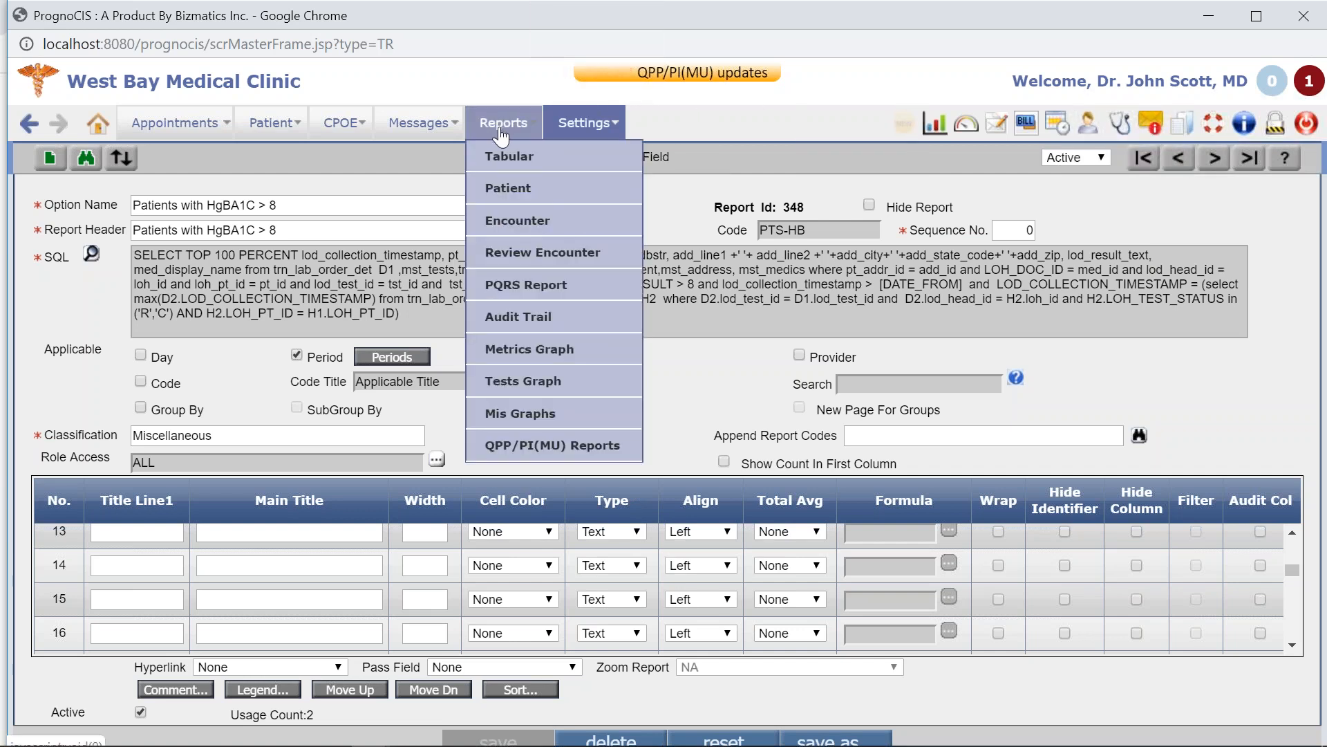
left_click(510, 221)
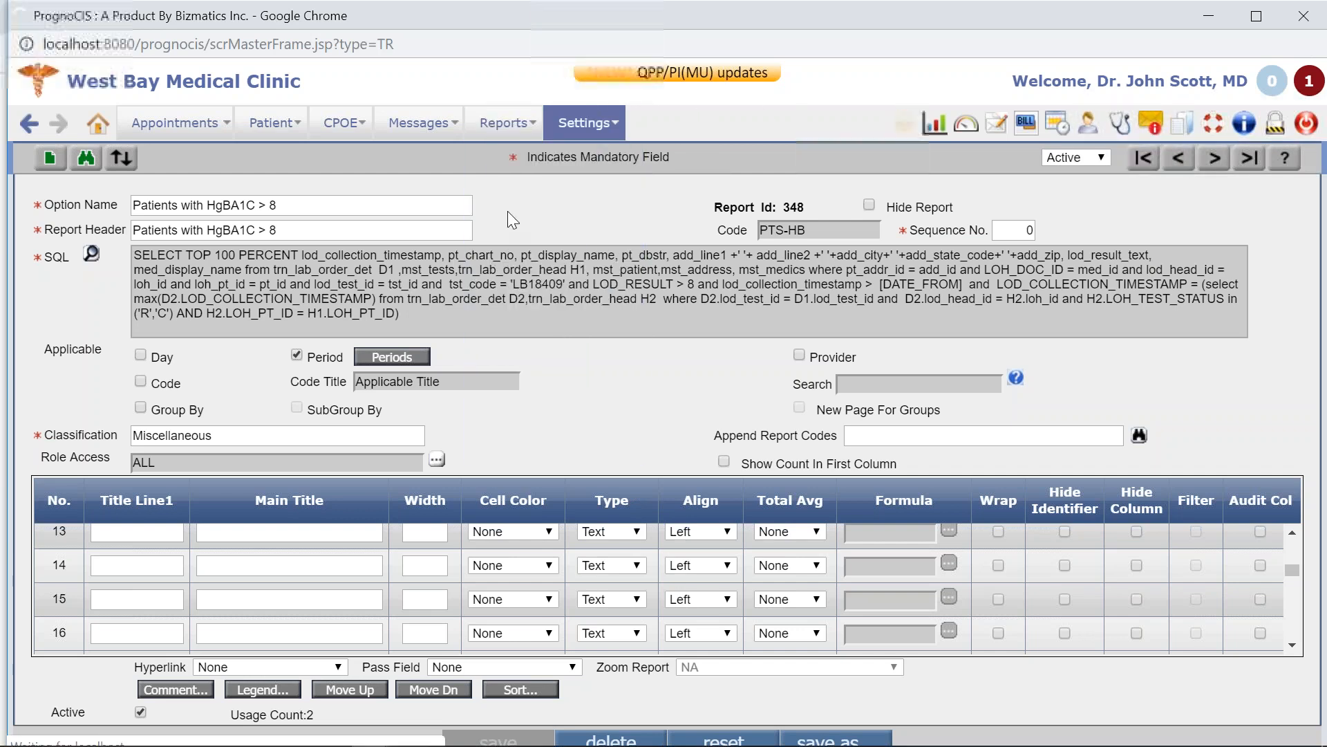
left_click(505, 123)
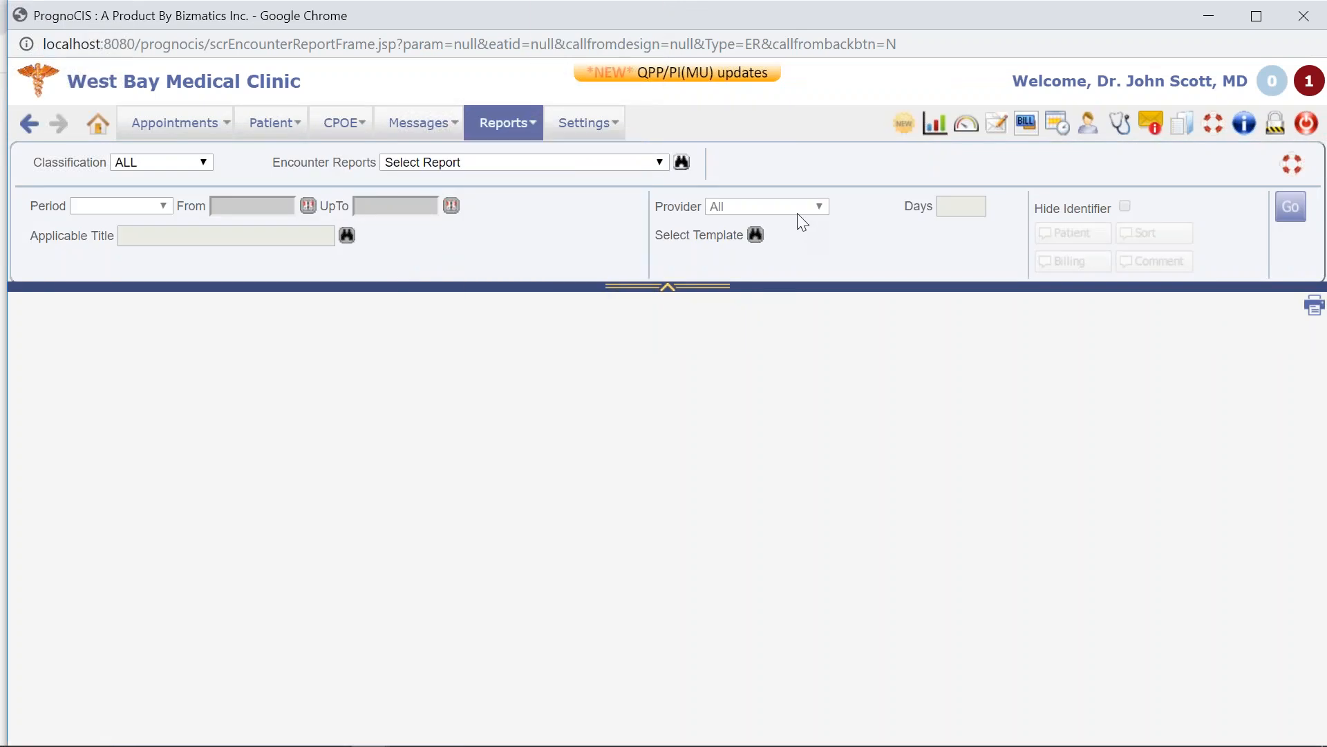
mouse_move(623, 184)
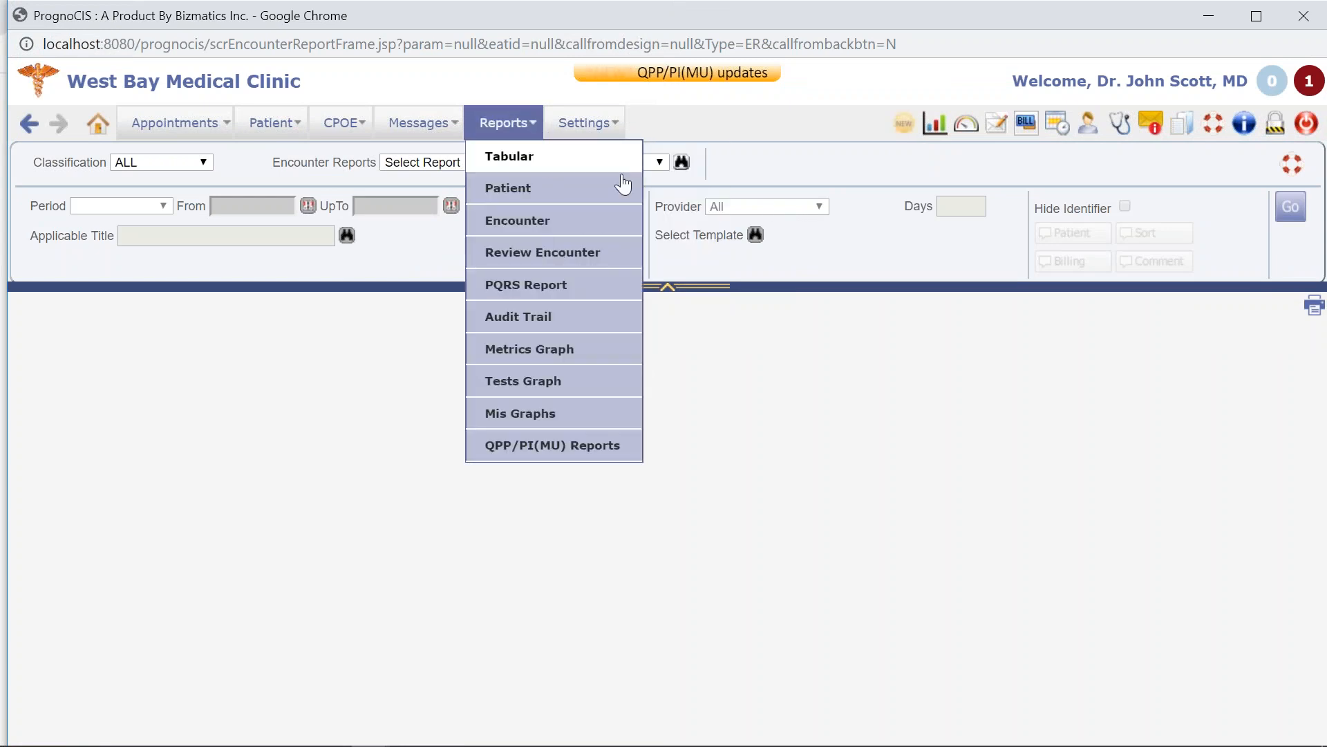
mouse_move(516, 124)
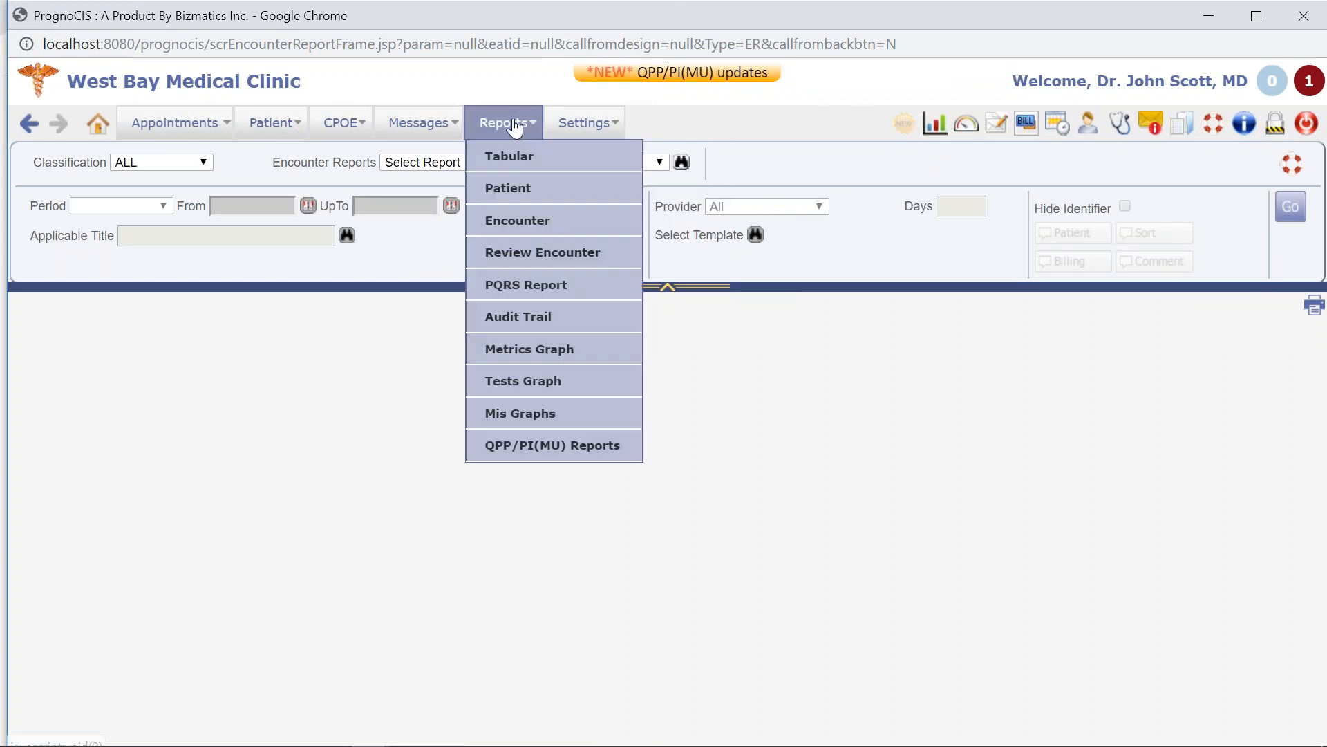
left_click(495, 157)
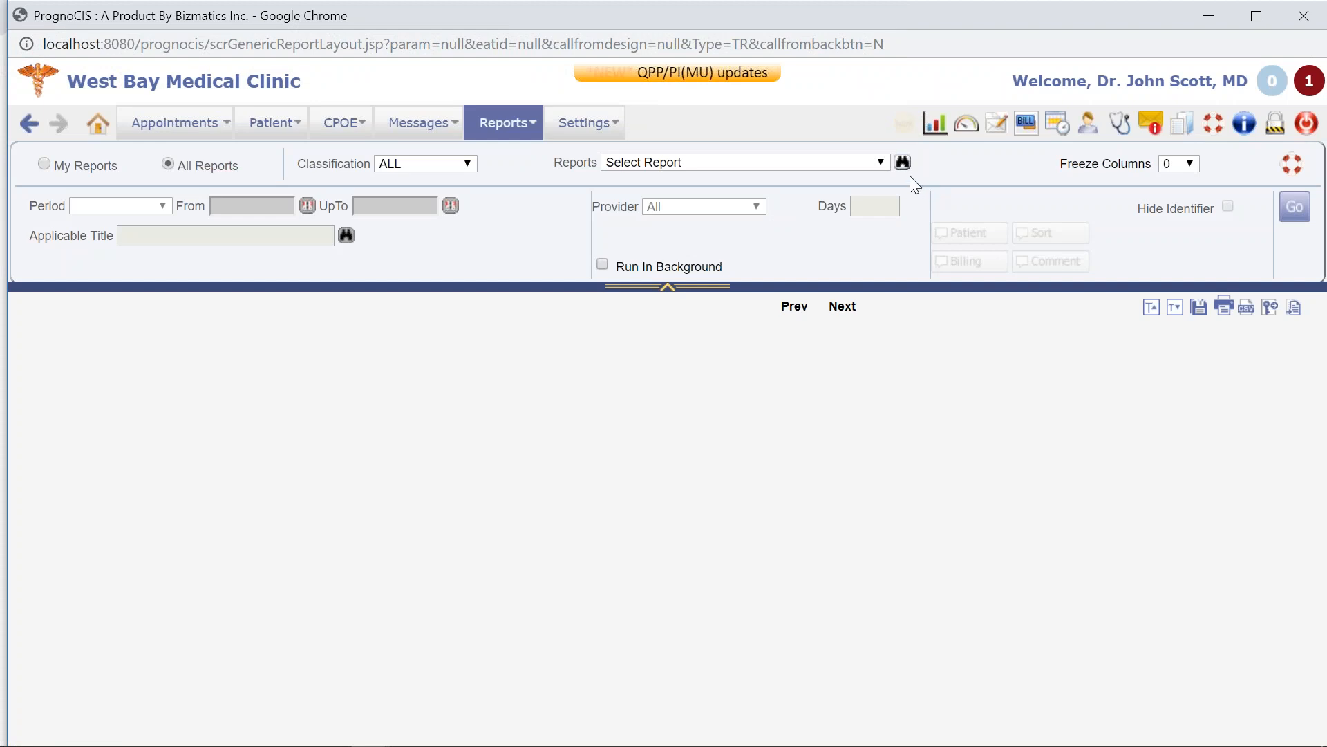
Look through the full list of available tabular reports and close the report search window.
left_click(850, 162)
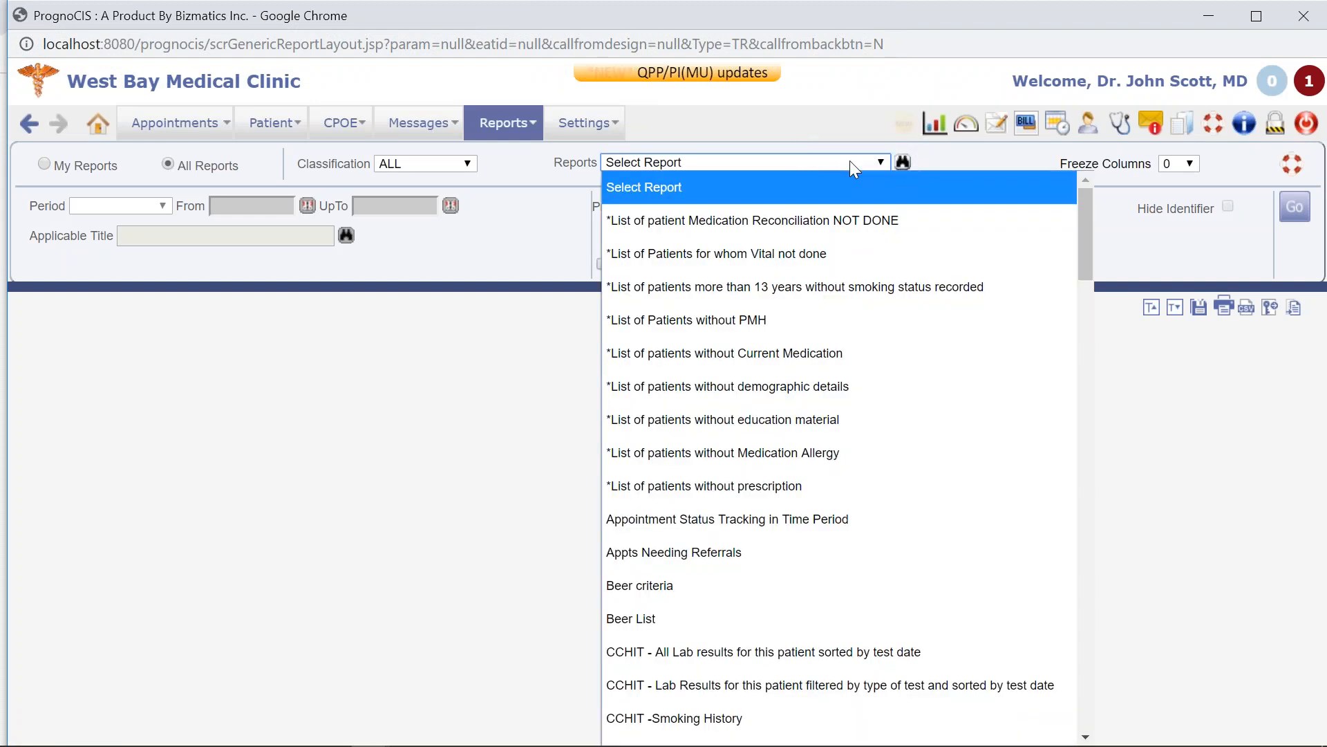
left_click(877, 164)
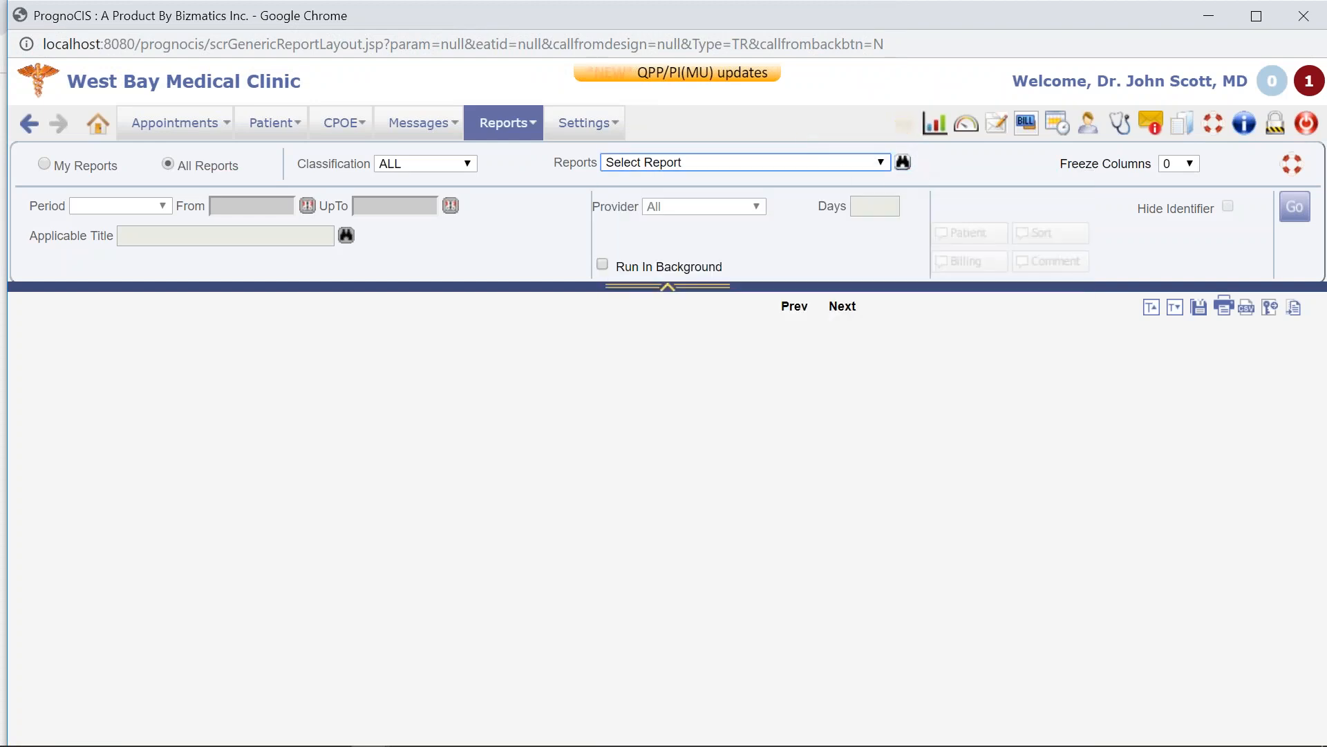
left_click(903, 163)
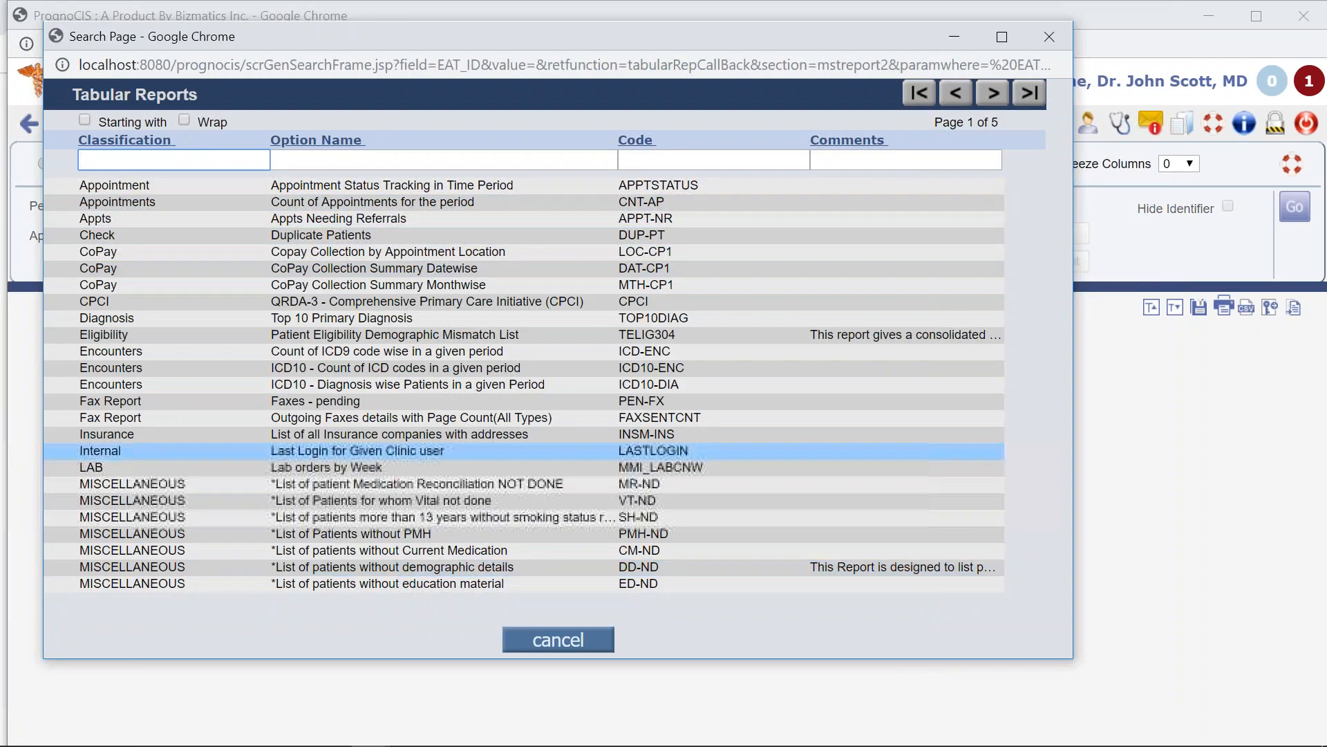
left_click_drag(322, 45, 323, 129)
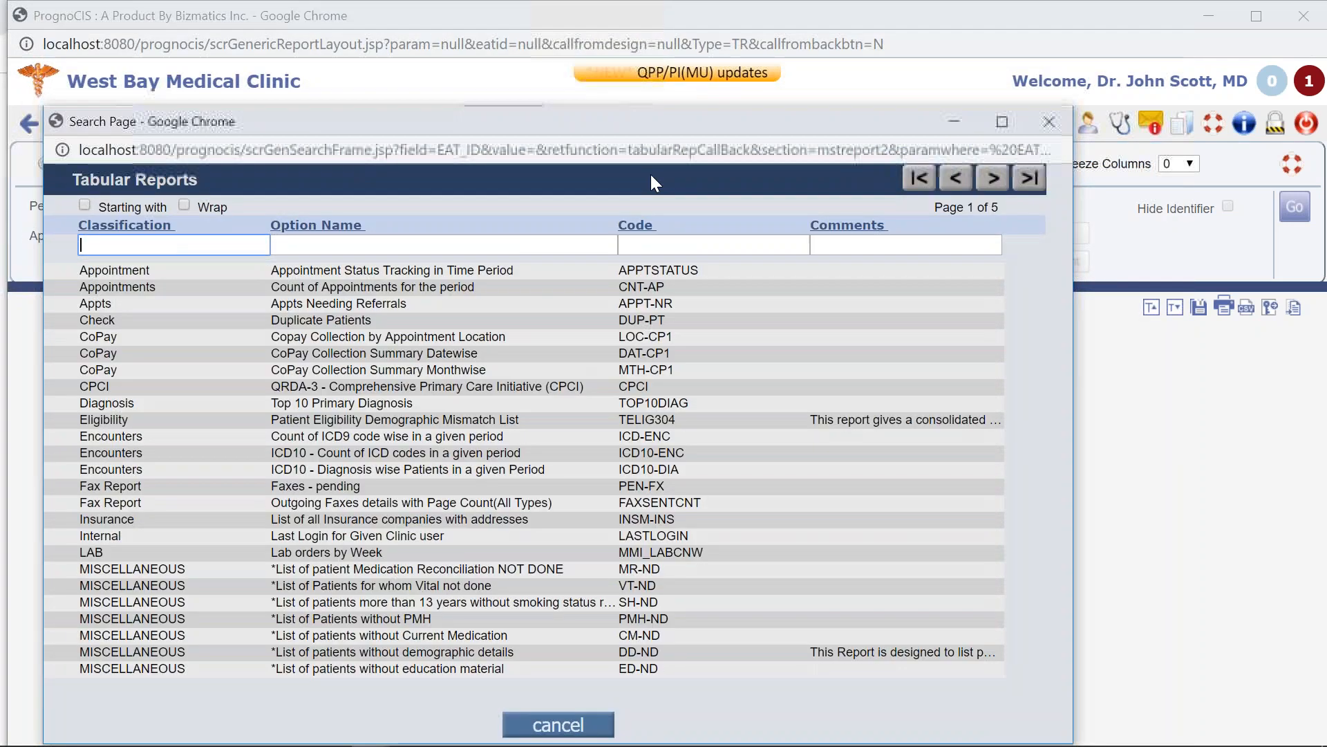
left_click(1050, 123)
Switch the tabular reports to My Reports, check the reports listed there and close the search.
left_click(44, 166)
left_click(903, 162)
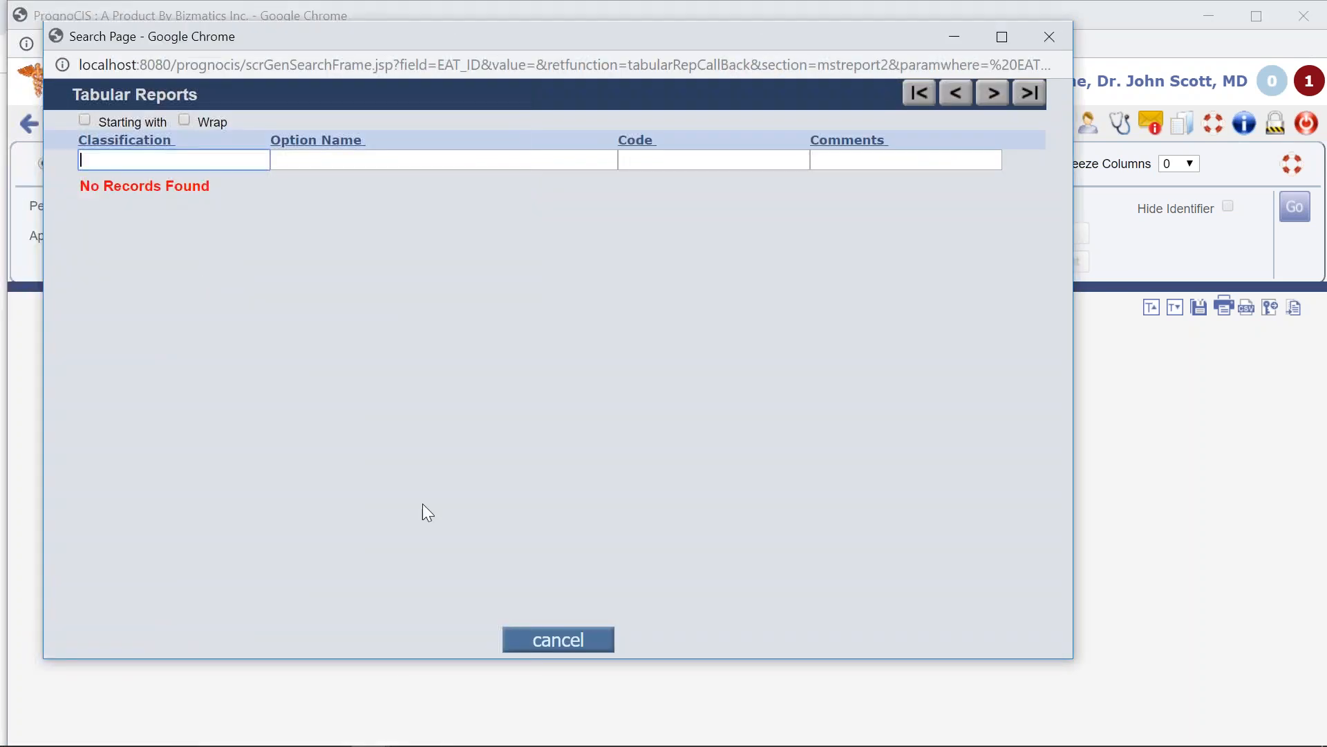
left_click(575, 639)
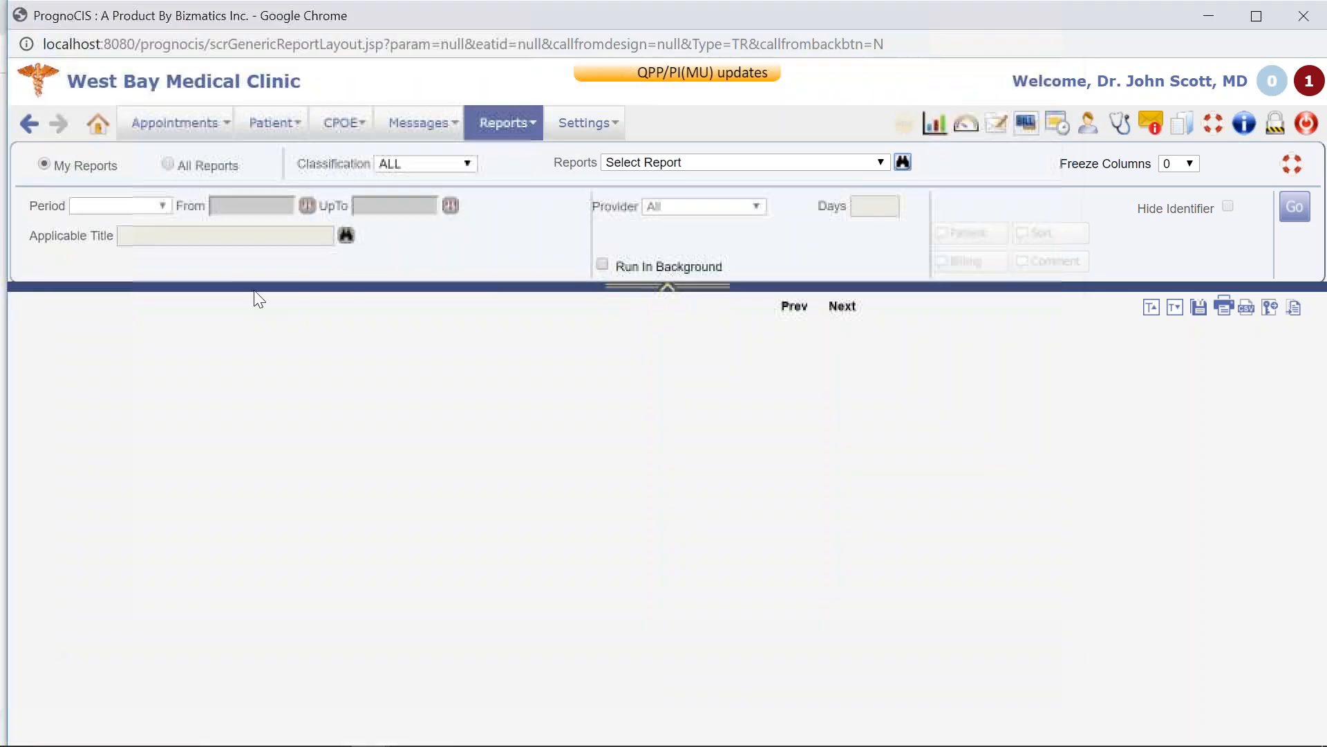
Switch the tabular reports listing from My Reports back to All Reports.
left_click(167, 164)
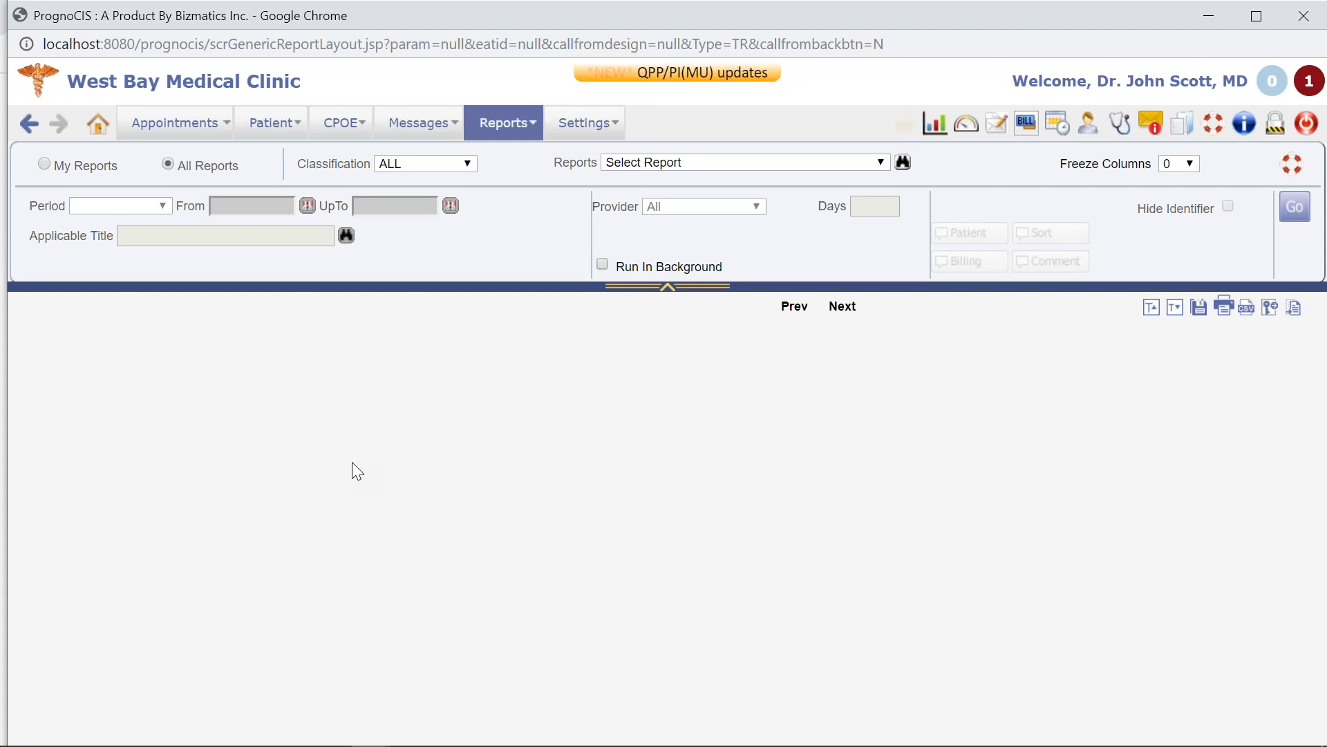
left_click(517, 121)
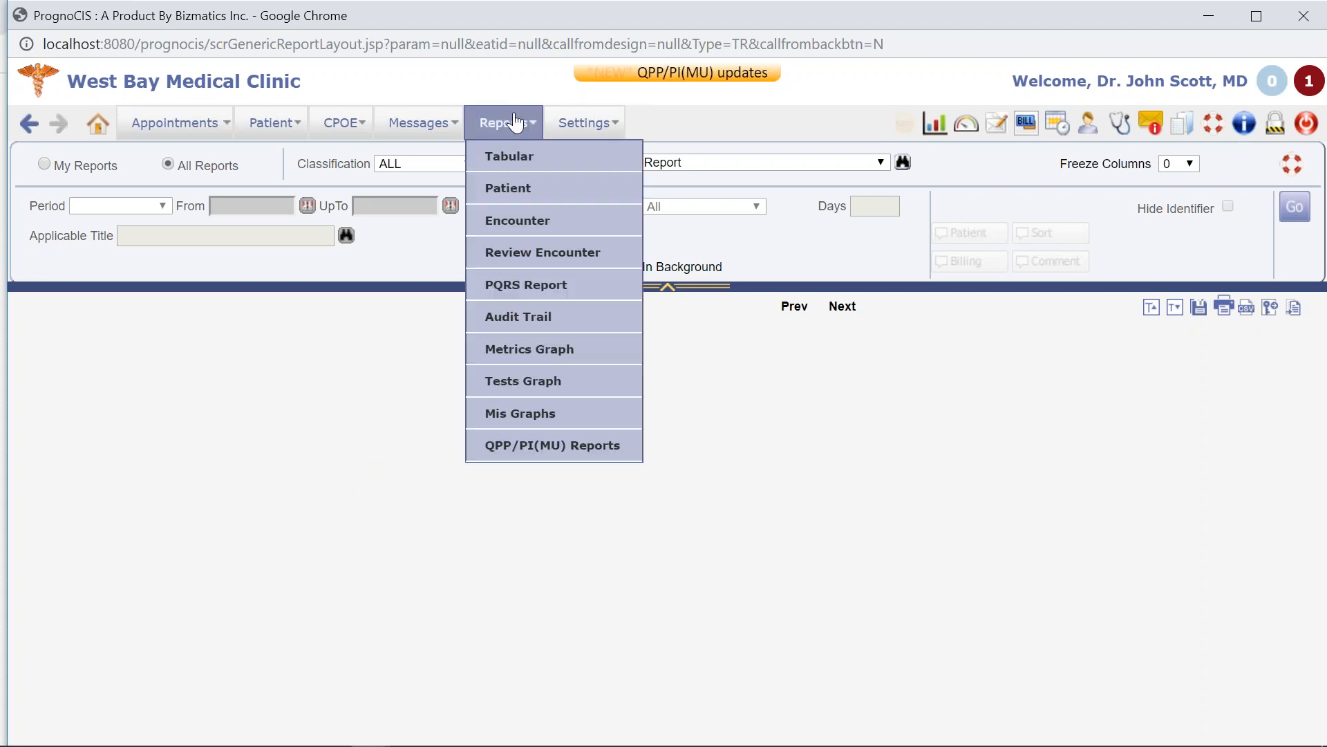
left_click(448, 133)
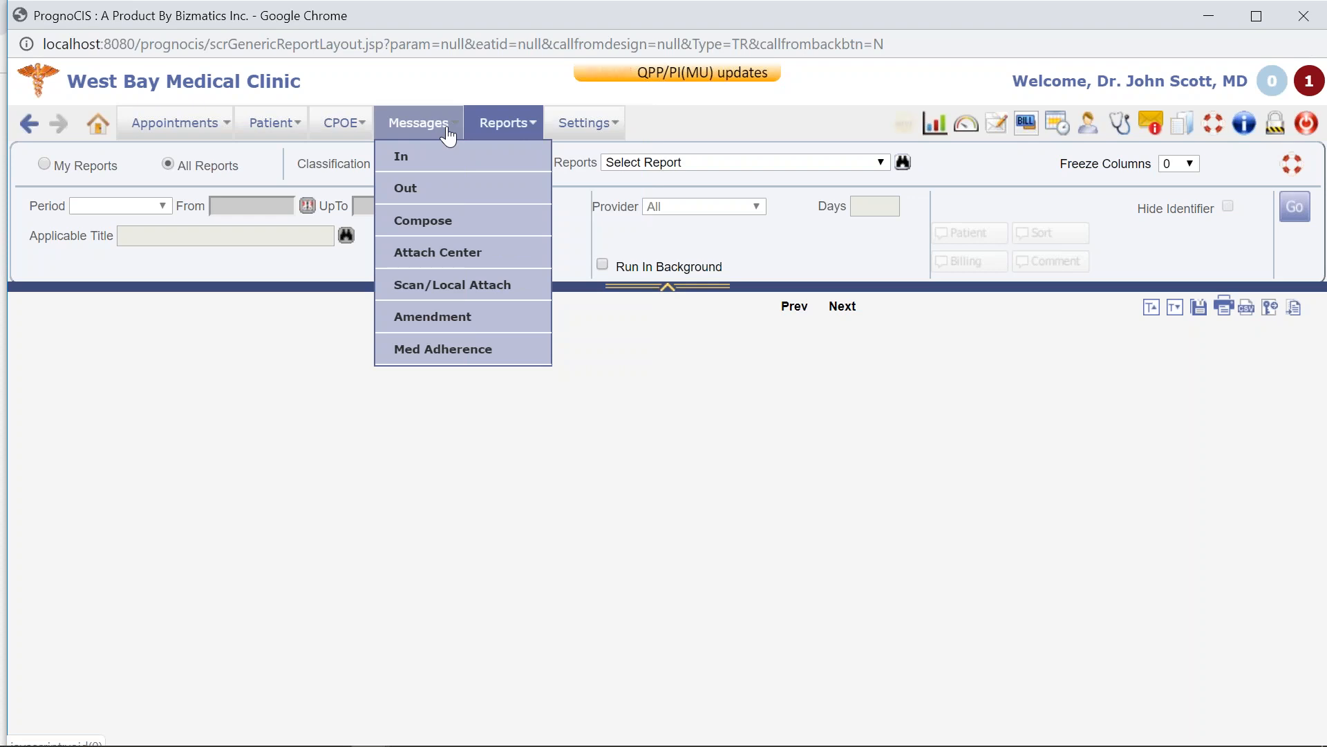
Open the Configuration page with the masters and templates, and close the webinar reminder window covering it.
mouse_move(593, 143)
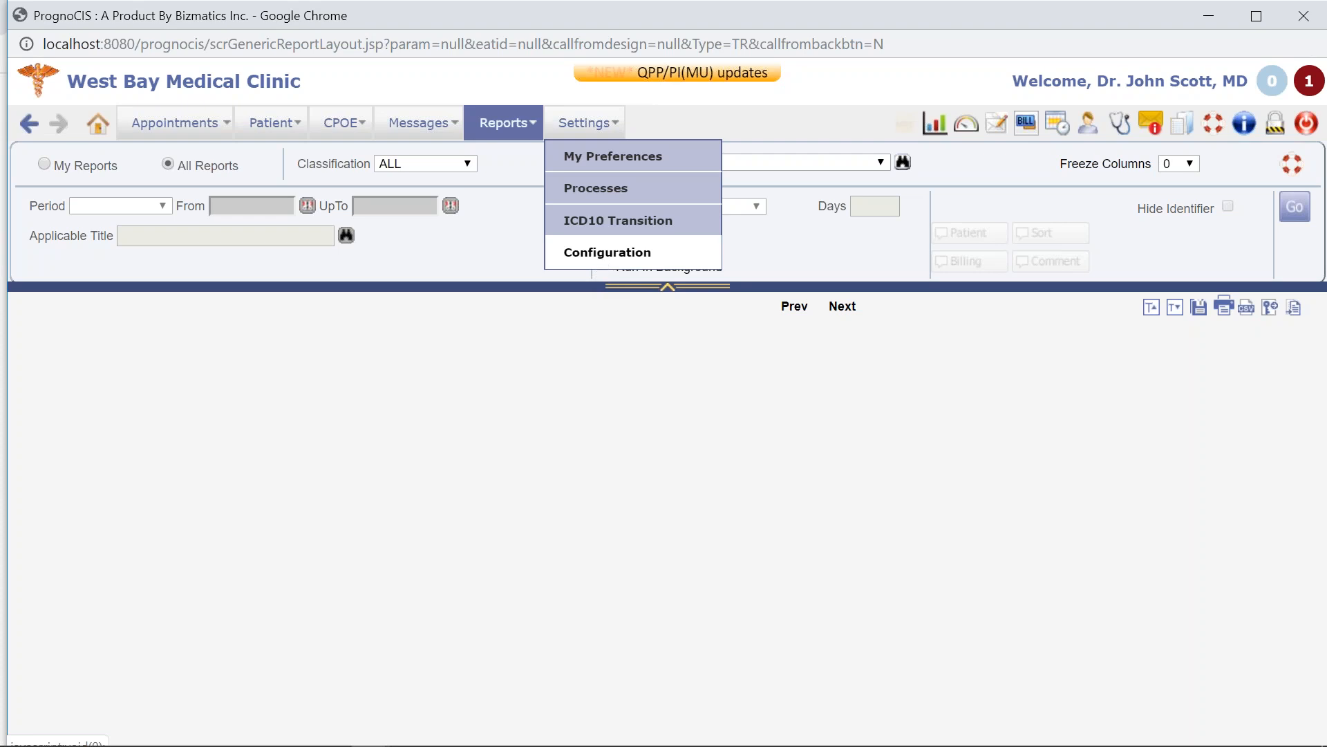
left_click(607, 251)
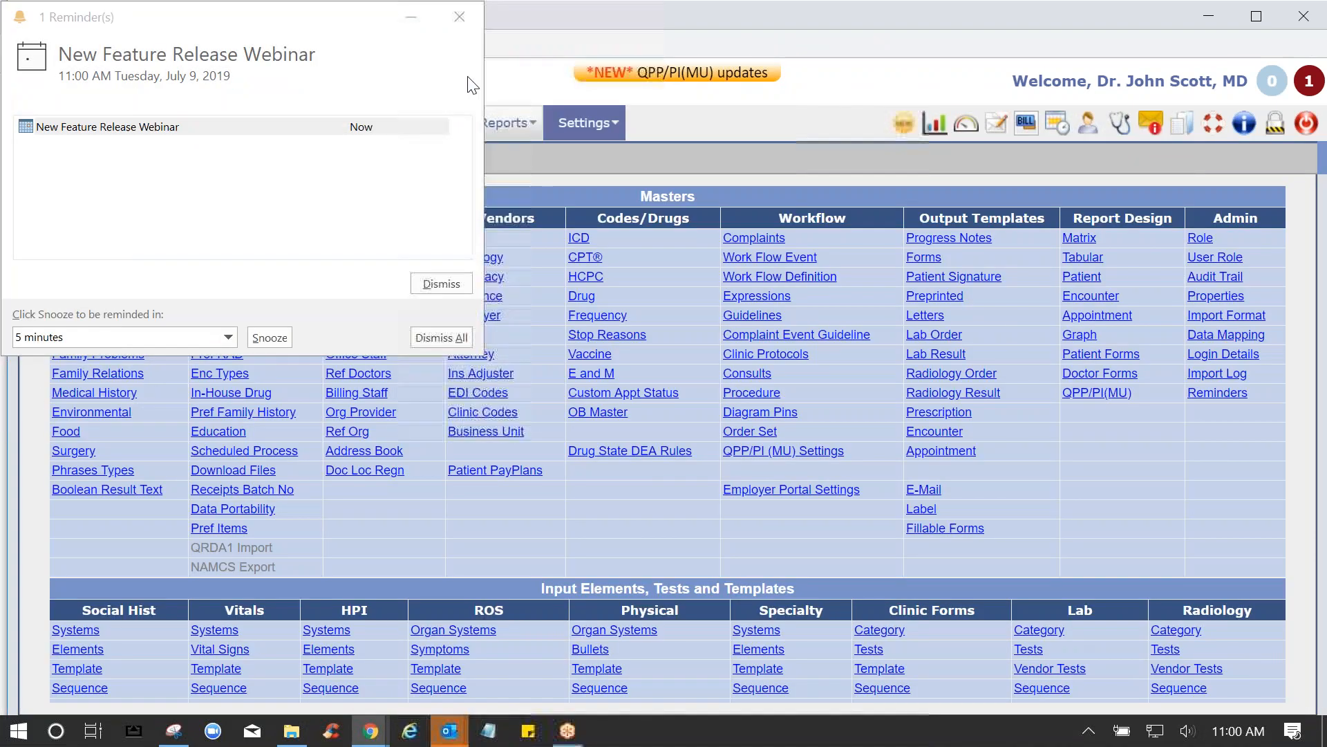
left_click(450, 16)
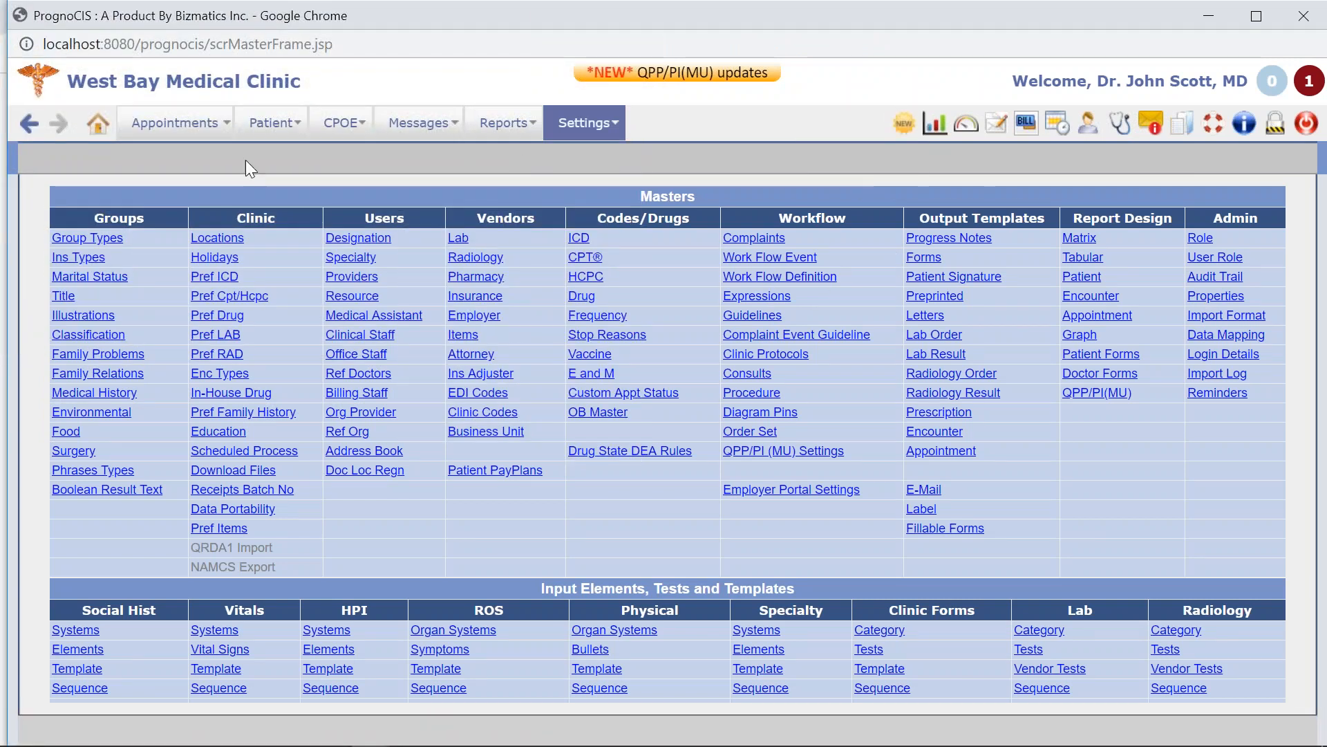